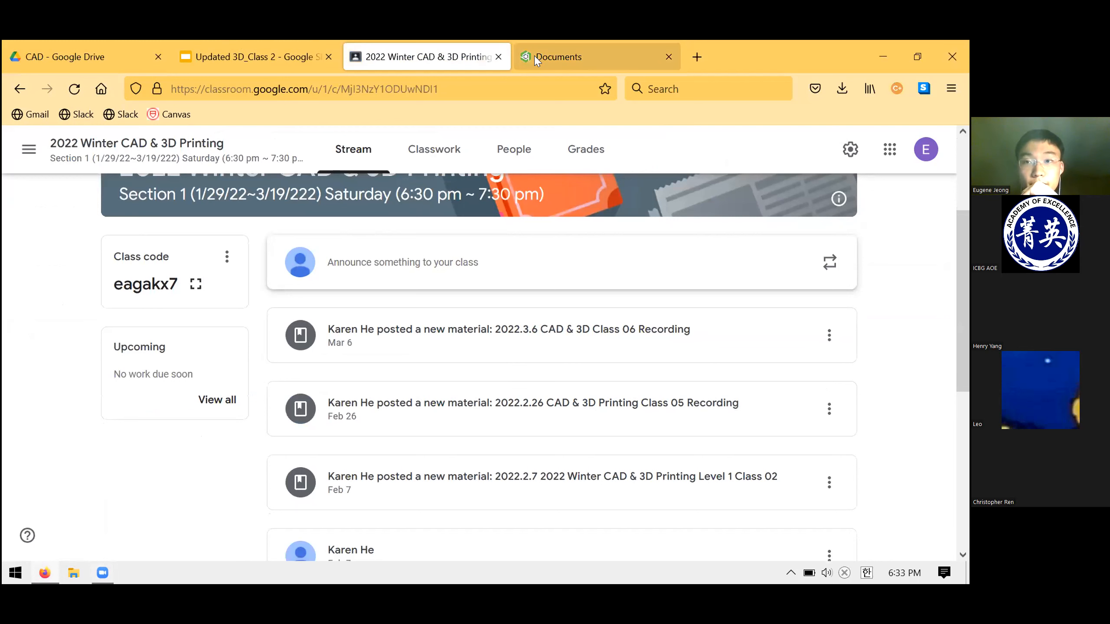
# Switch to Onshape and open the Sprocket Machine Project document
pyautogui.click(537, 56)
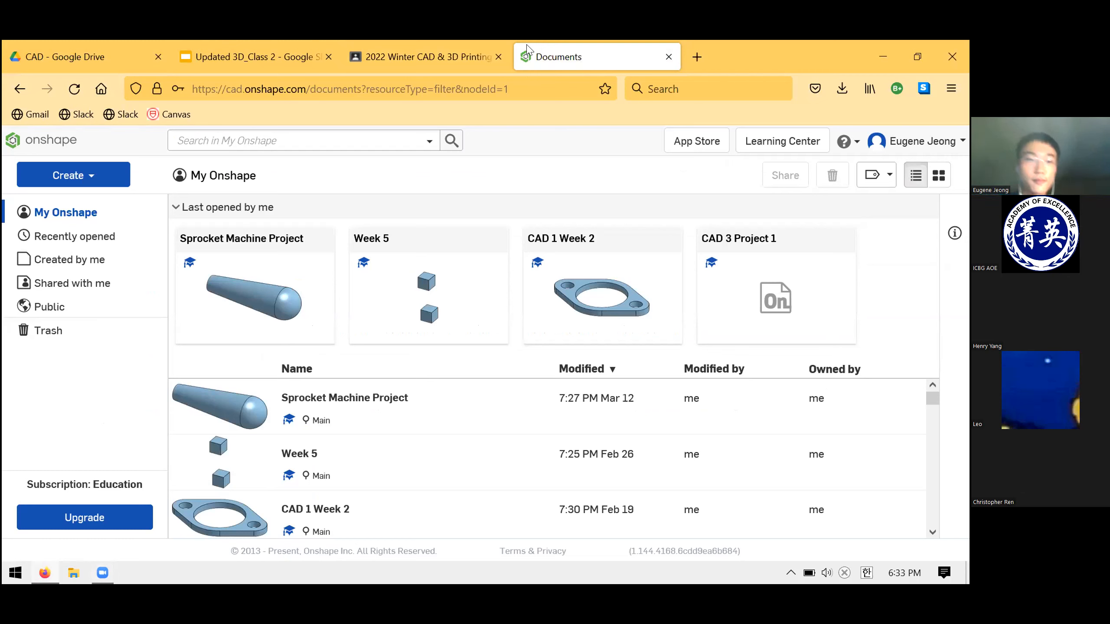
pyautogui.click(420, 387)
pyautogui.doubleClick(420, 388)
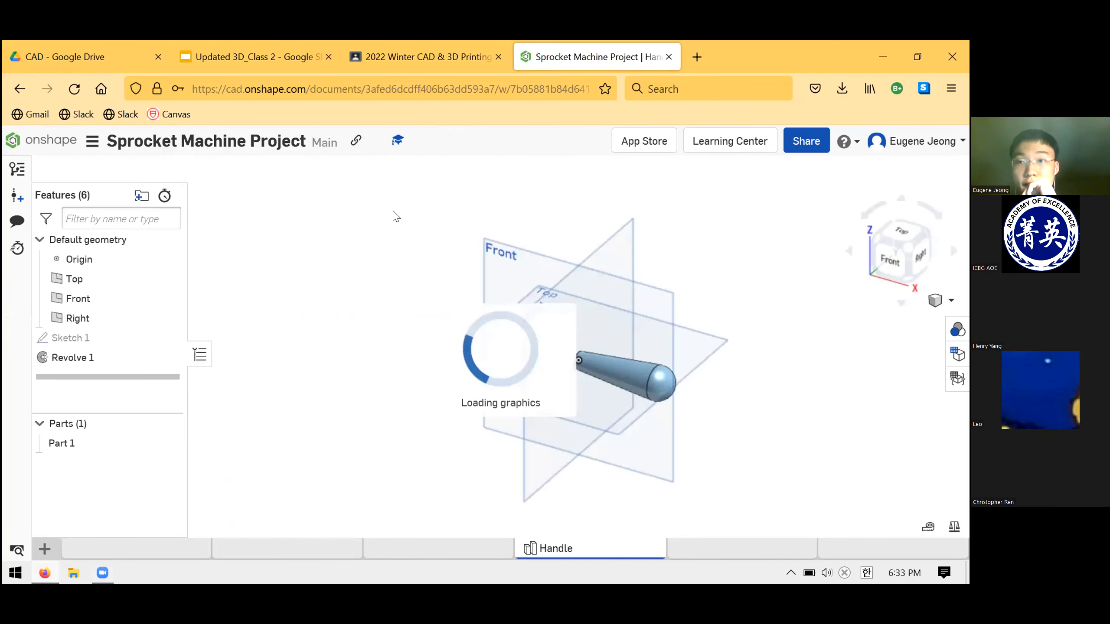
pyautogui.hotkey('ctrl', 'shift', 'Tab')
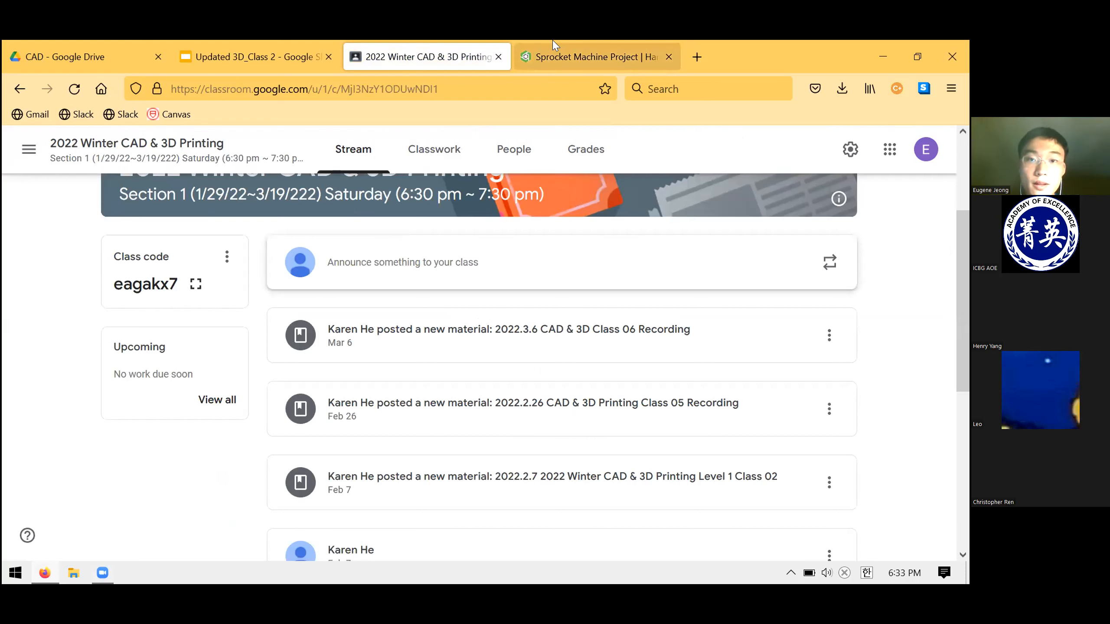
pyautogui.click(554, 54)
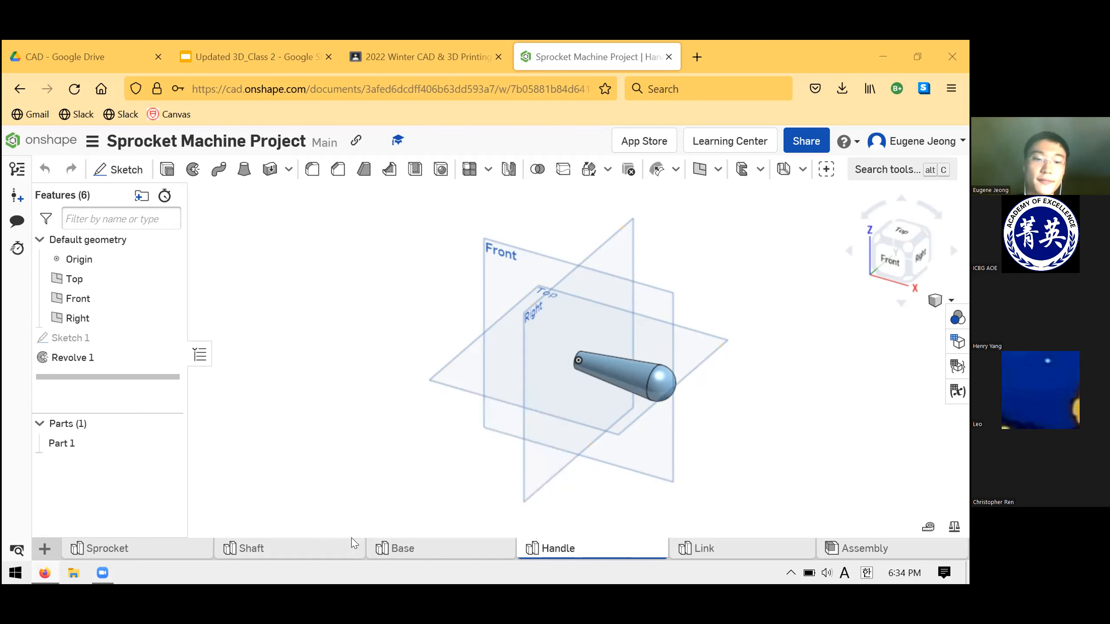
pyautogui.click(44, 549)
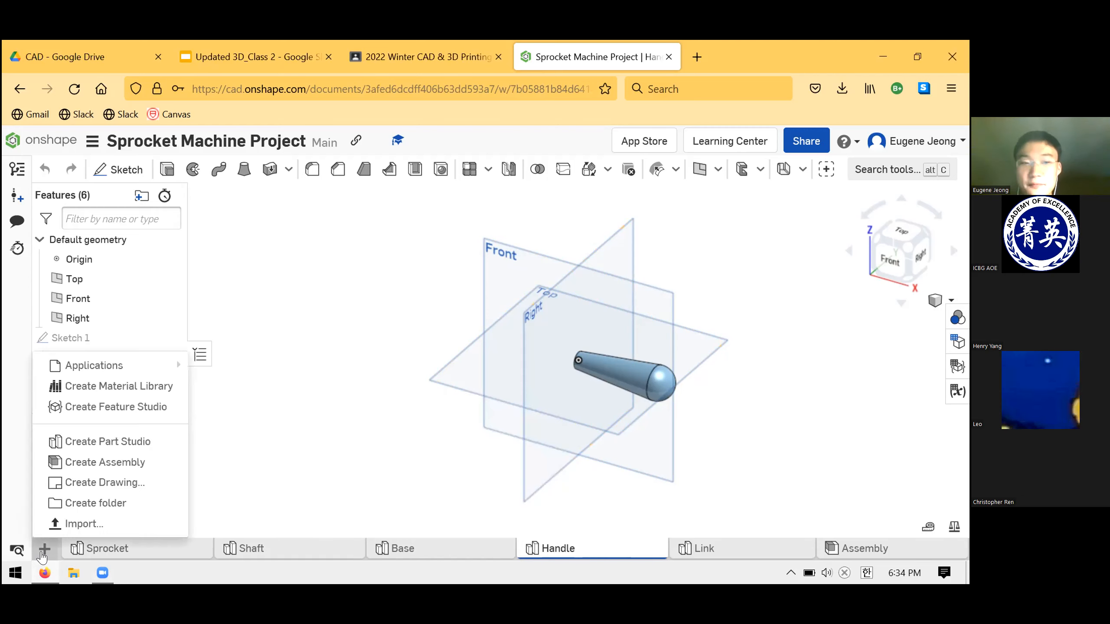
pyautogui.click(178, 551)
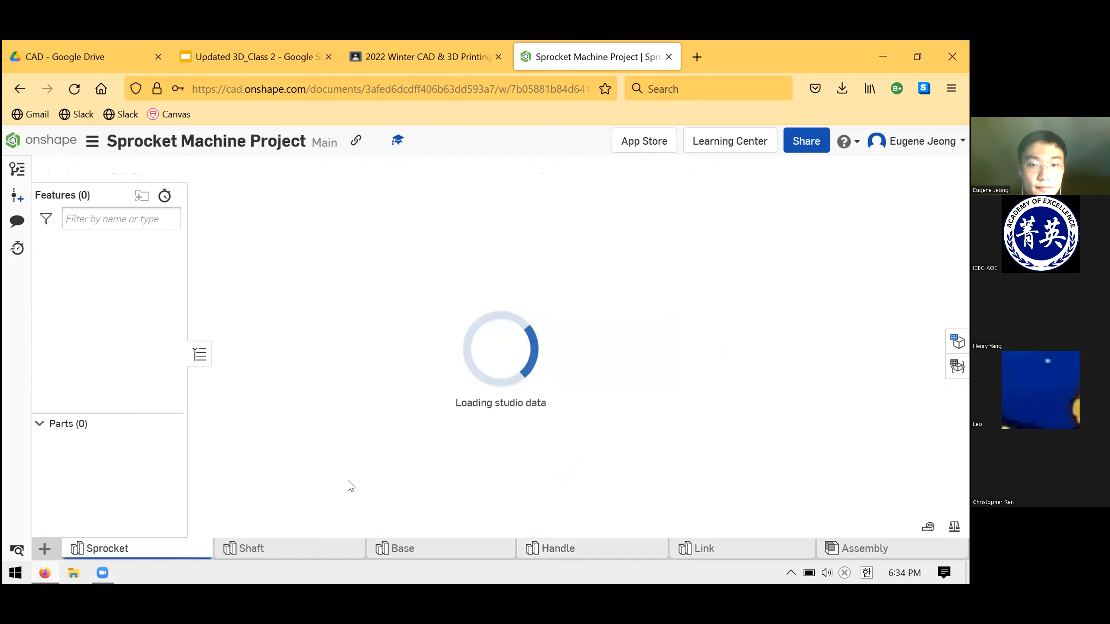
pyautogui.click(549, 541)
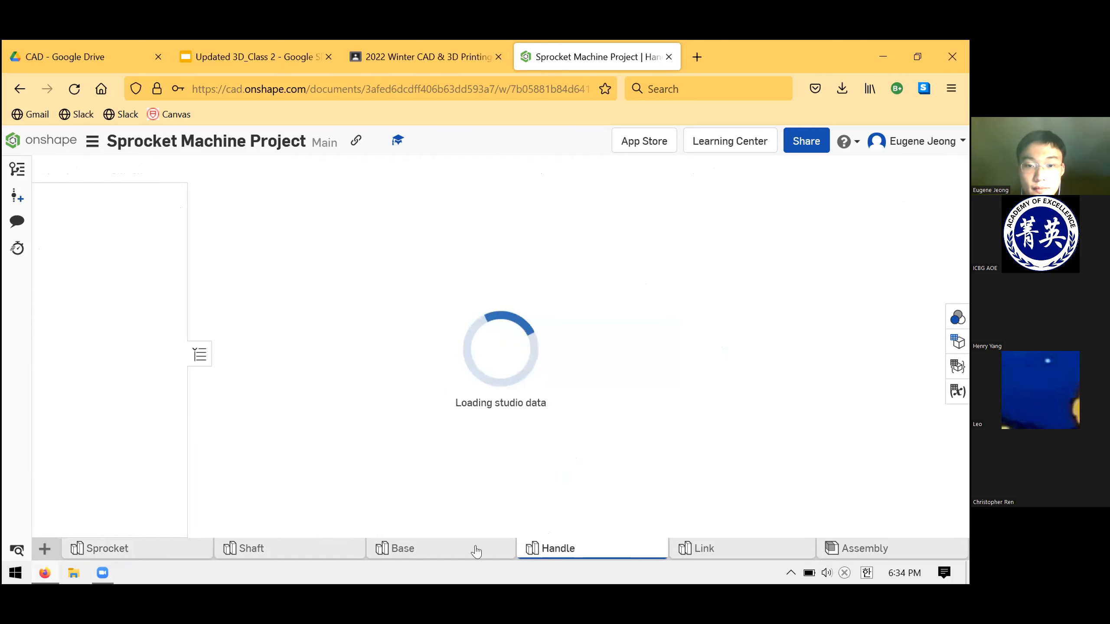
# Export the Handle part studio in STEP format with the Download option
pyautogui.rightClick(577, 549)
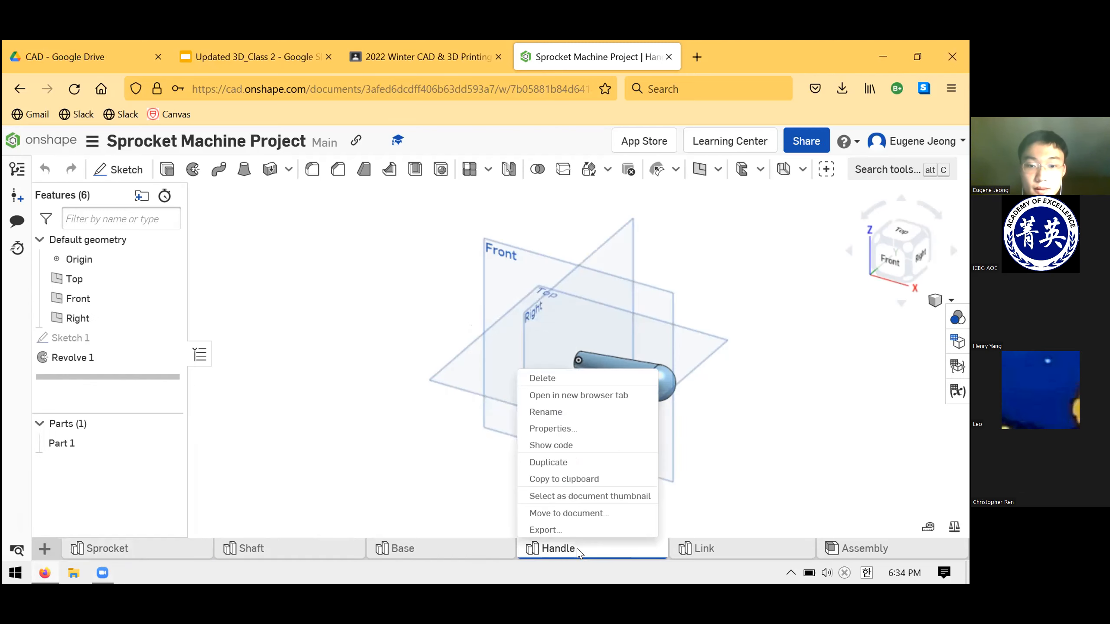
pyautogui.click(565, 526)
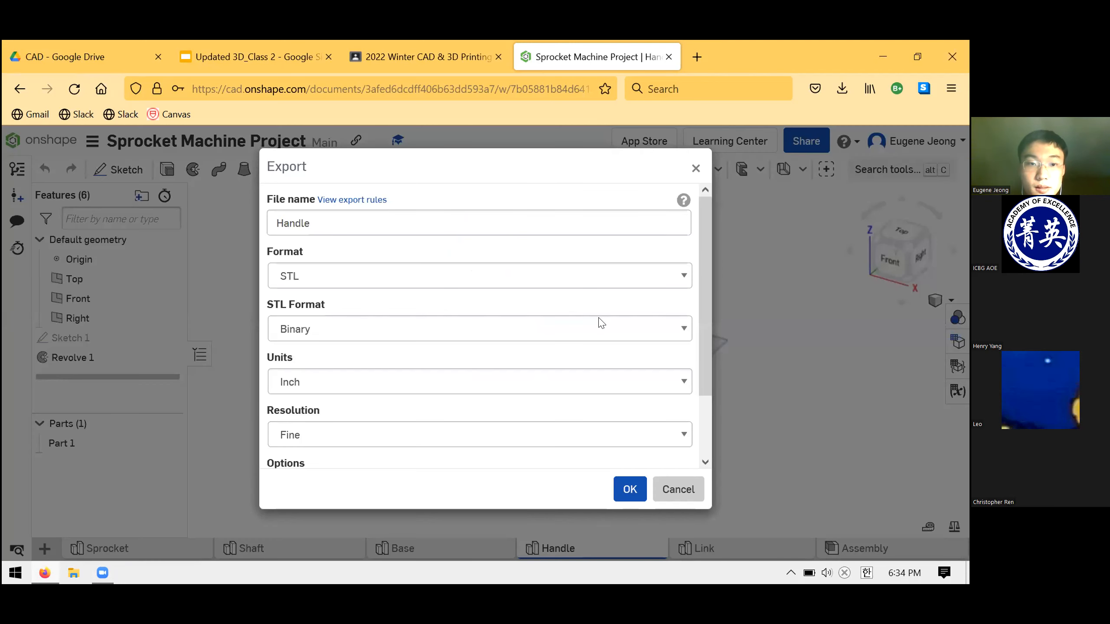
pyautogui.click(467, 277)
pyautogui.click(453, 319)
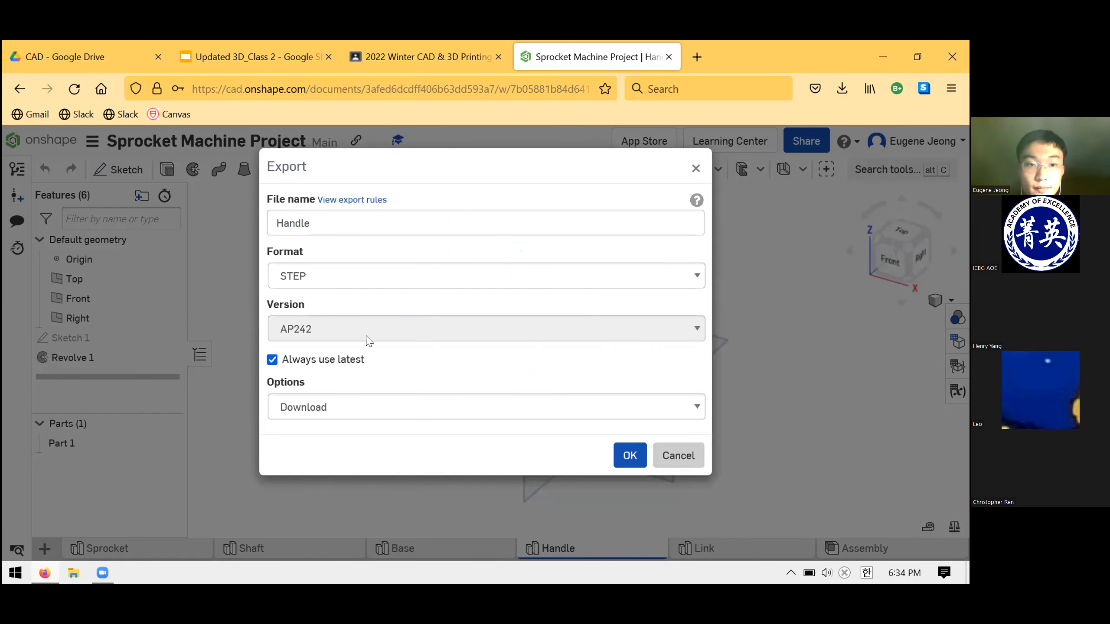
pyautogui.click(607, 415)
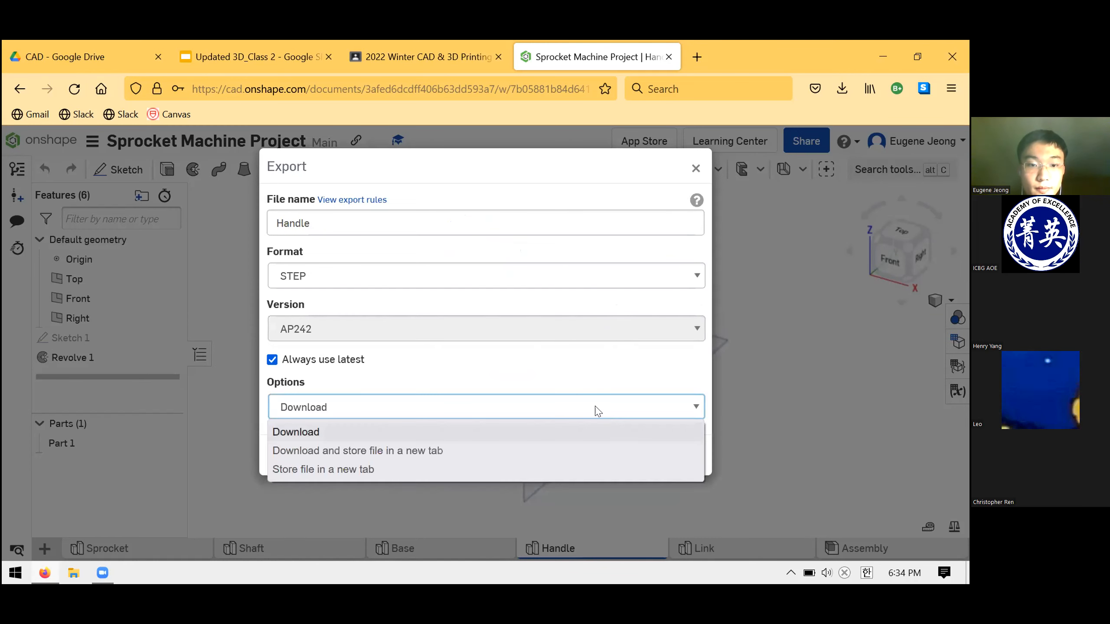
pyautogui.click(597, 410)
pyautogui.click(629, 454)
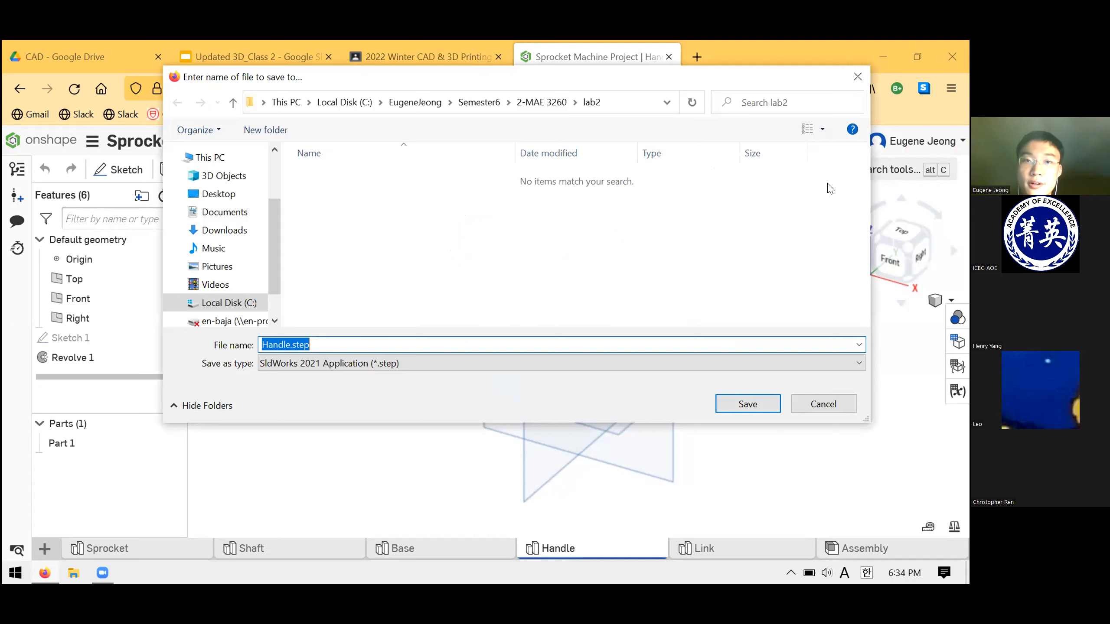
# Choose the Desktop as the destination folder and save the export there as Handle.step
pyautogui.click(479, 101)
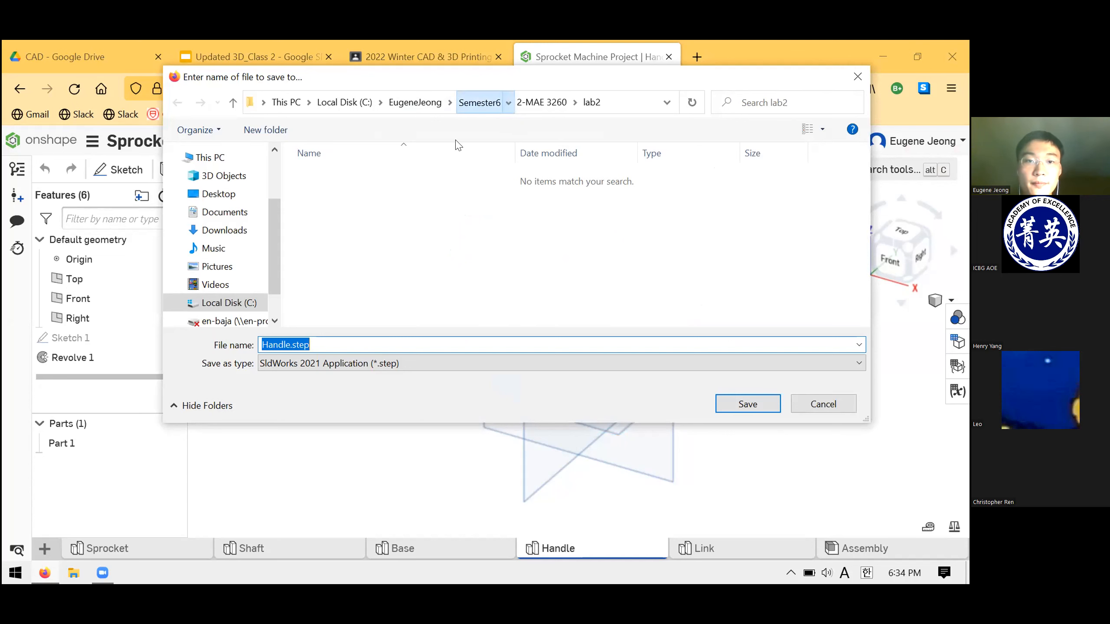
pyautogui.doubleClick(326, 305)
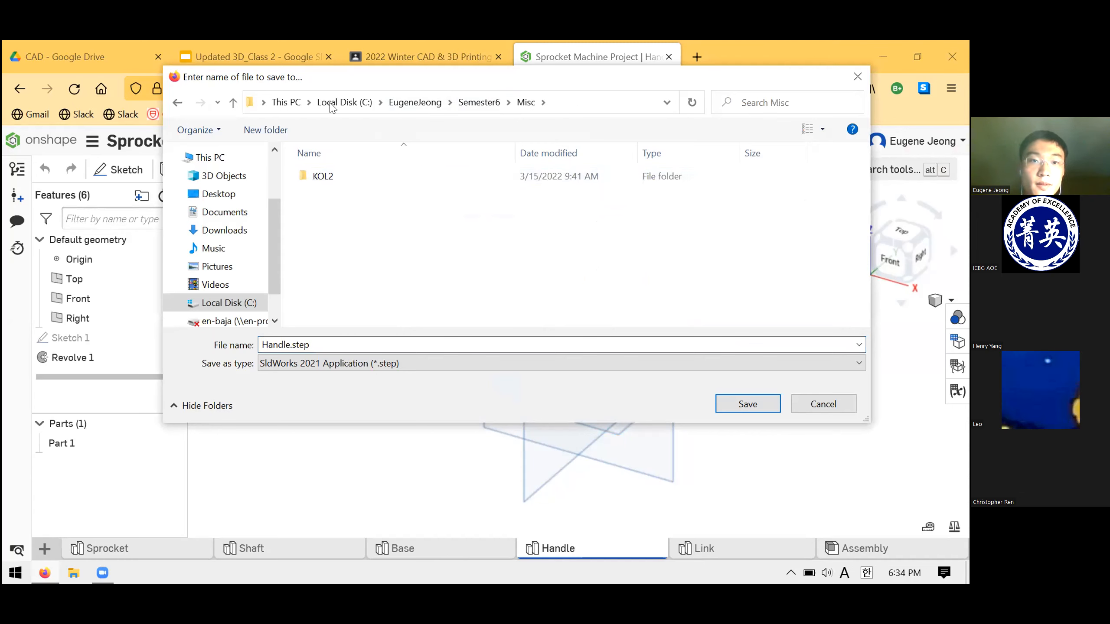
pyautogui.click(206, 194)
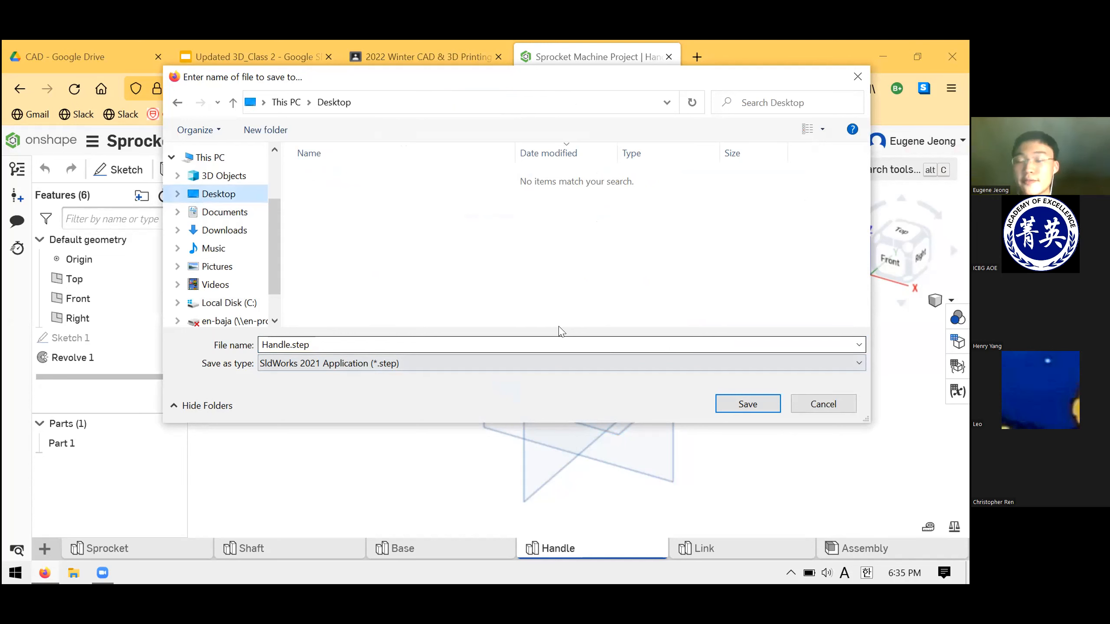
pyautogui.press('Return')
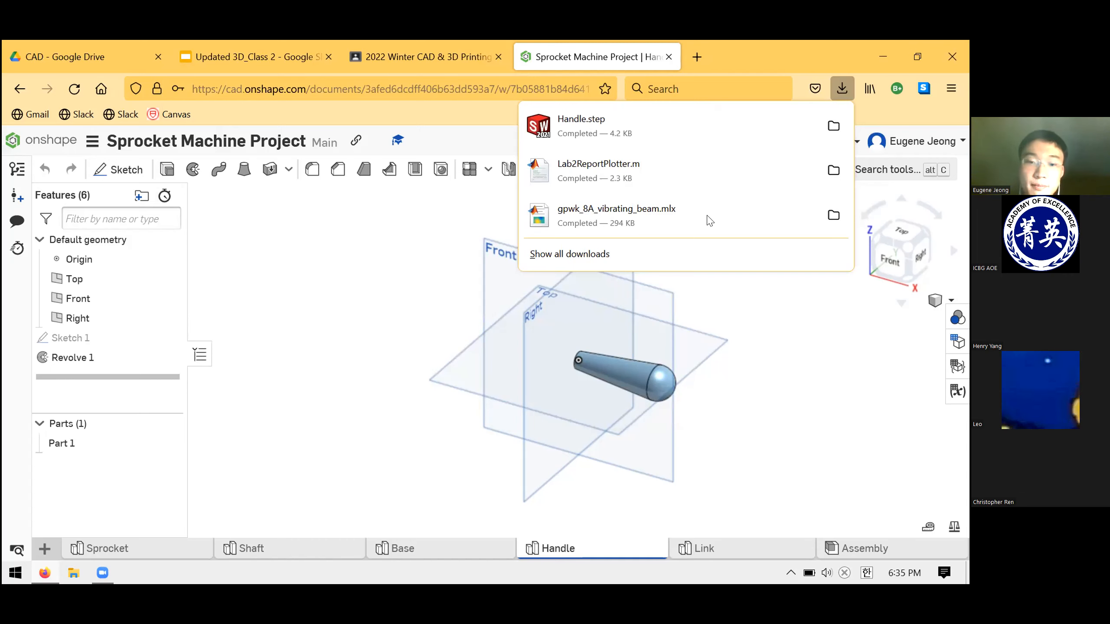
# Open the Base part studio and export it as a STEP download
pyautogui.click(433, 550)
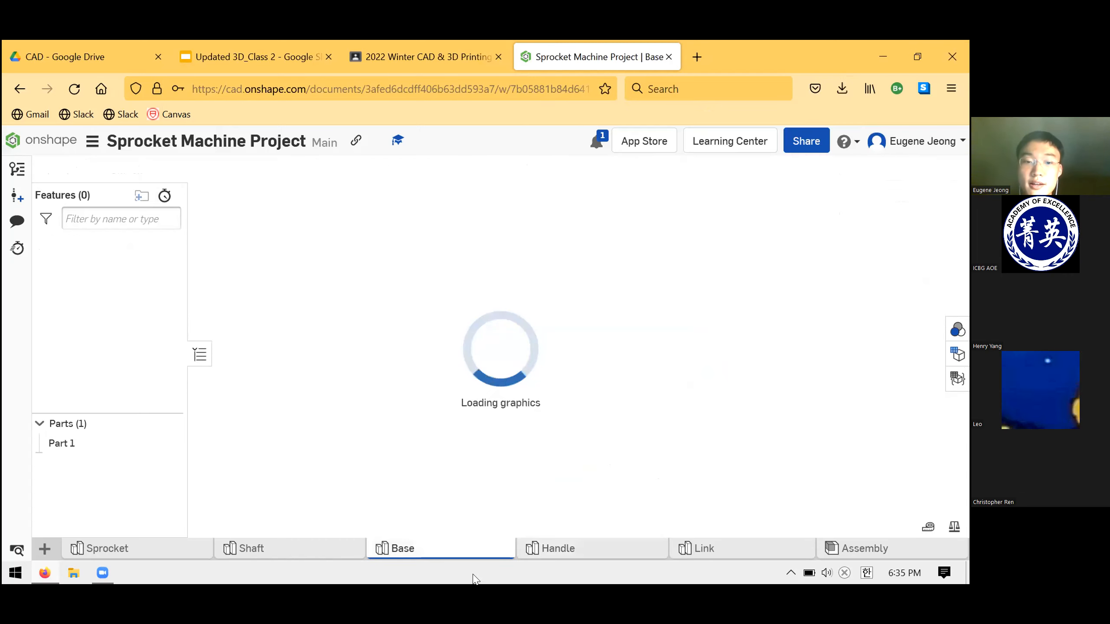
pyautogui.rightClick(431, 552)
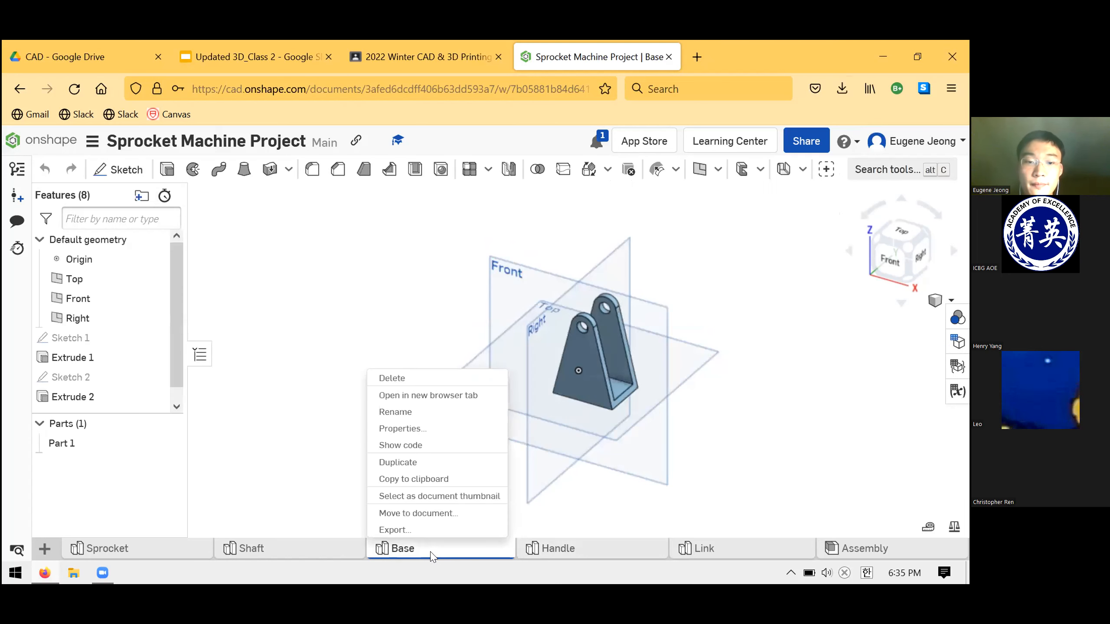
pyautogui.click(418, 532)
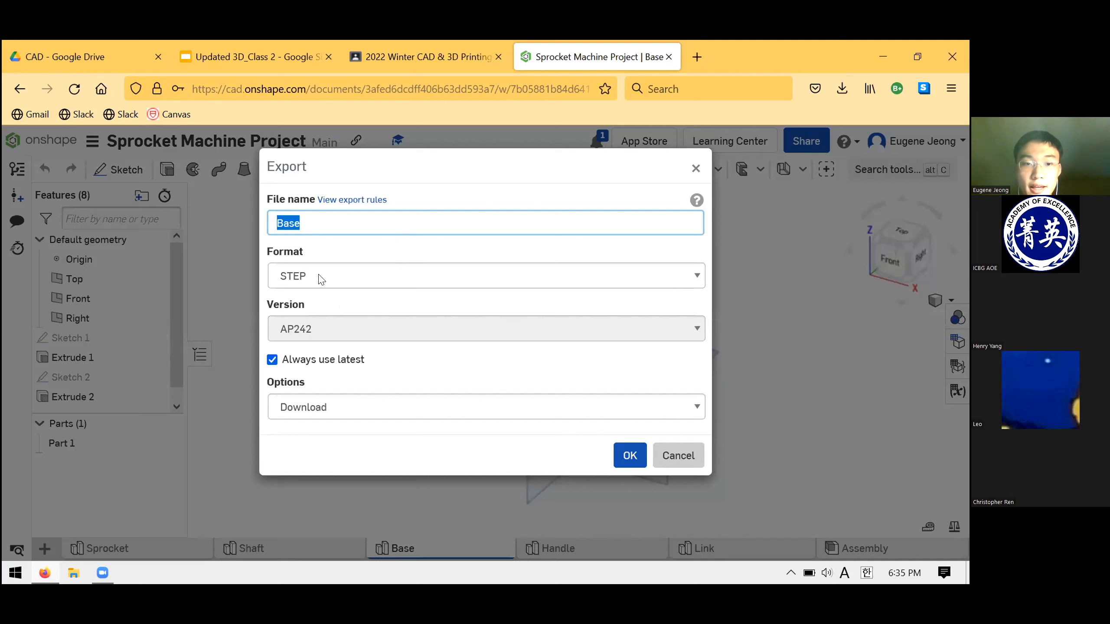
pyautogui.click(629, 456)
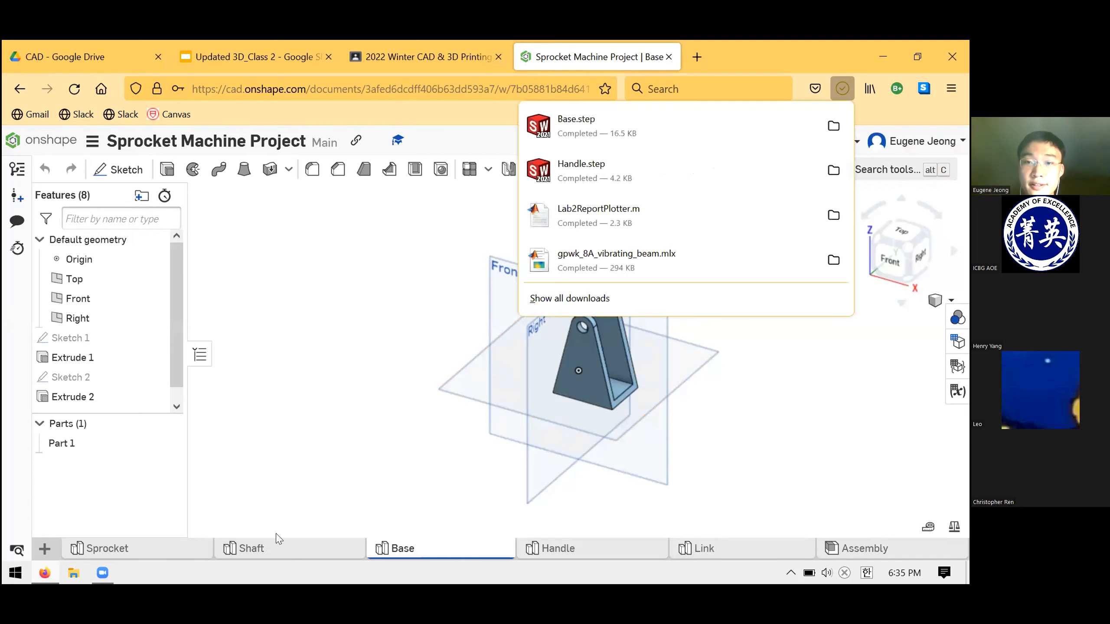
# Export the Shaft part studio in STEP format and save it to the Desktop as Shaft.step
pyautogui.click(275, 554)
pyautogui.click(275, 553)
pyautogui.rightClick(275, 551)
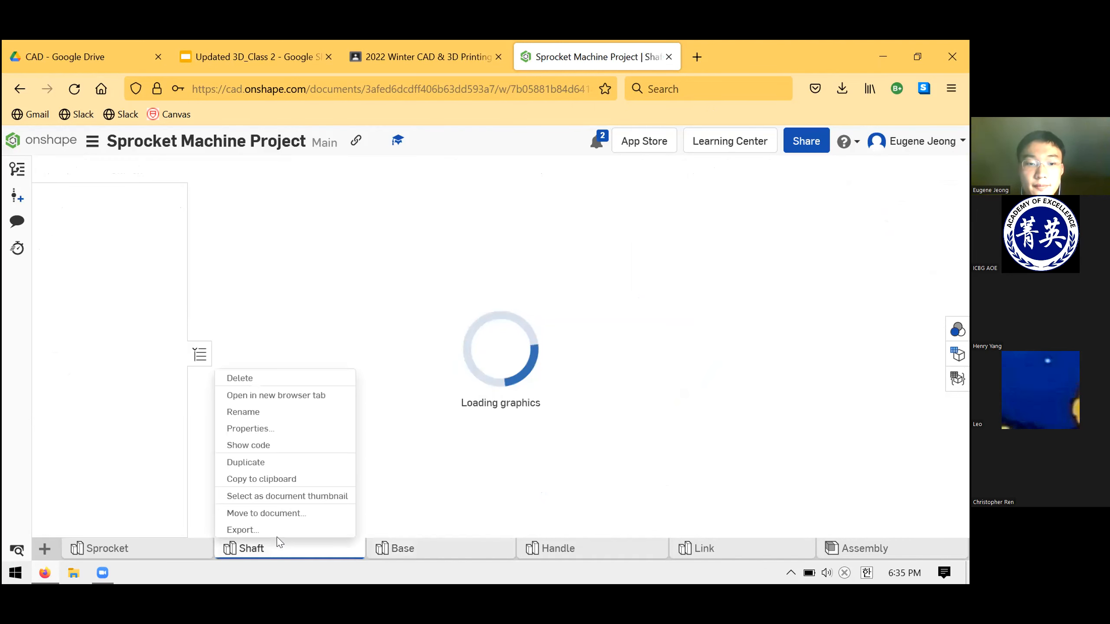
pyautogui.click(270, 531)
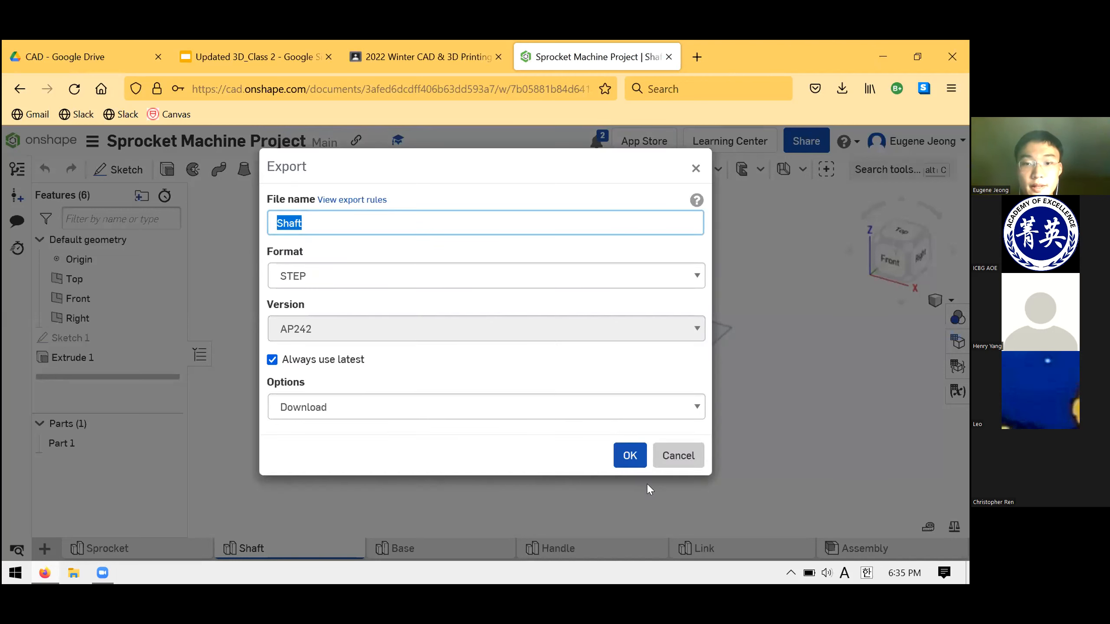
pyautogui.click(631, 455)
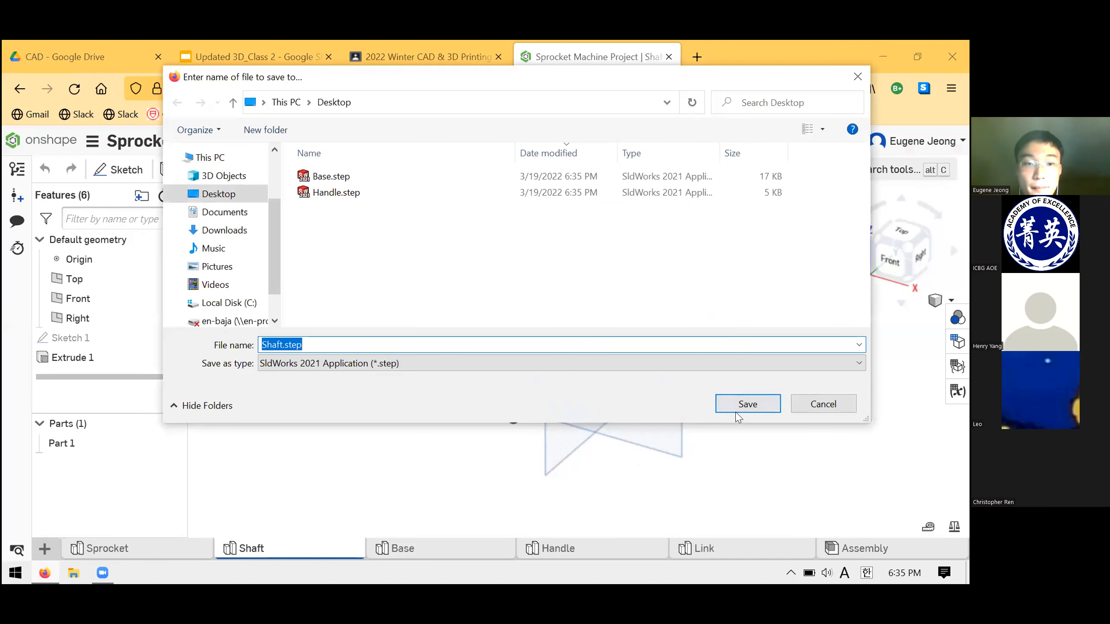
pyautogui.press('Return')
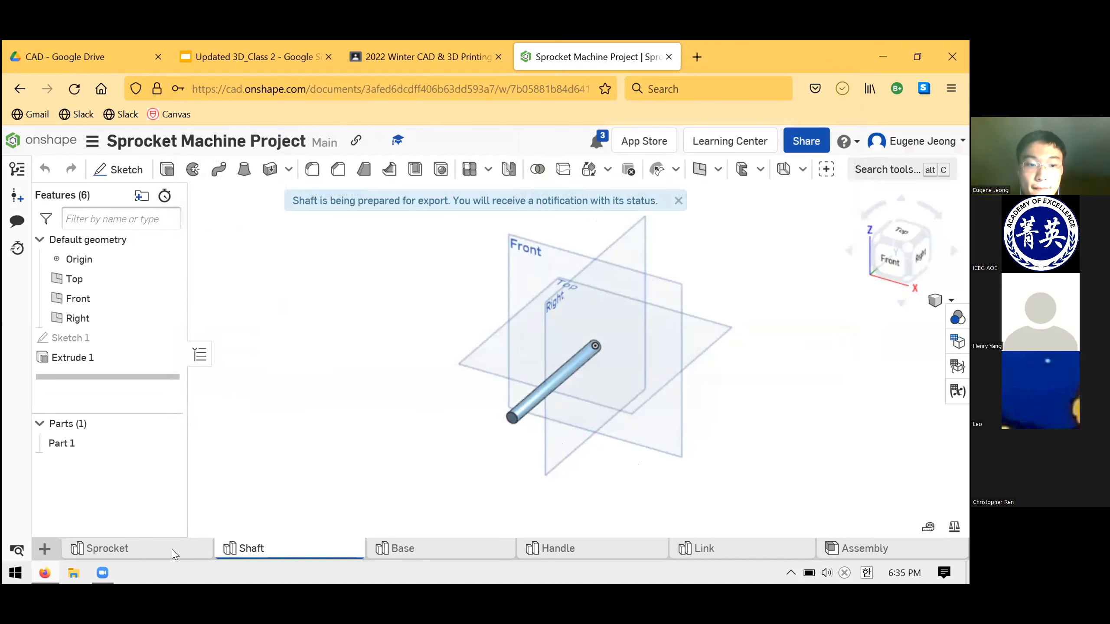
pyautogui.rightClick(168, 550)
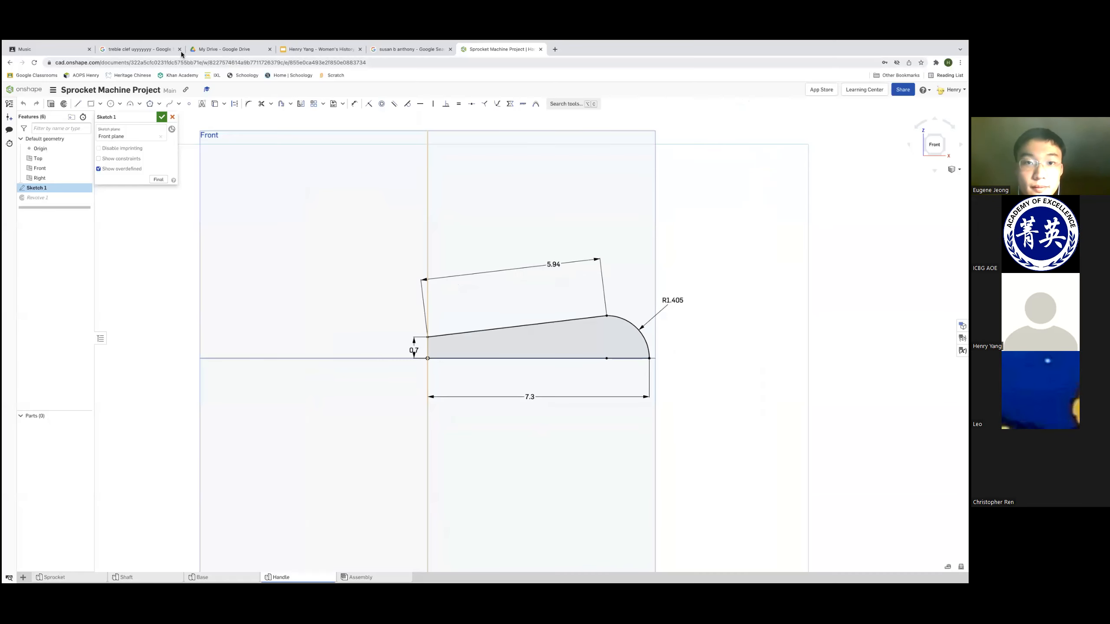
# Close the treble clef browser tab and inspect the dimensions in the Handle's Sketch 1
pyautogui.click(180, 50)
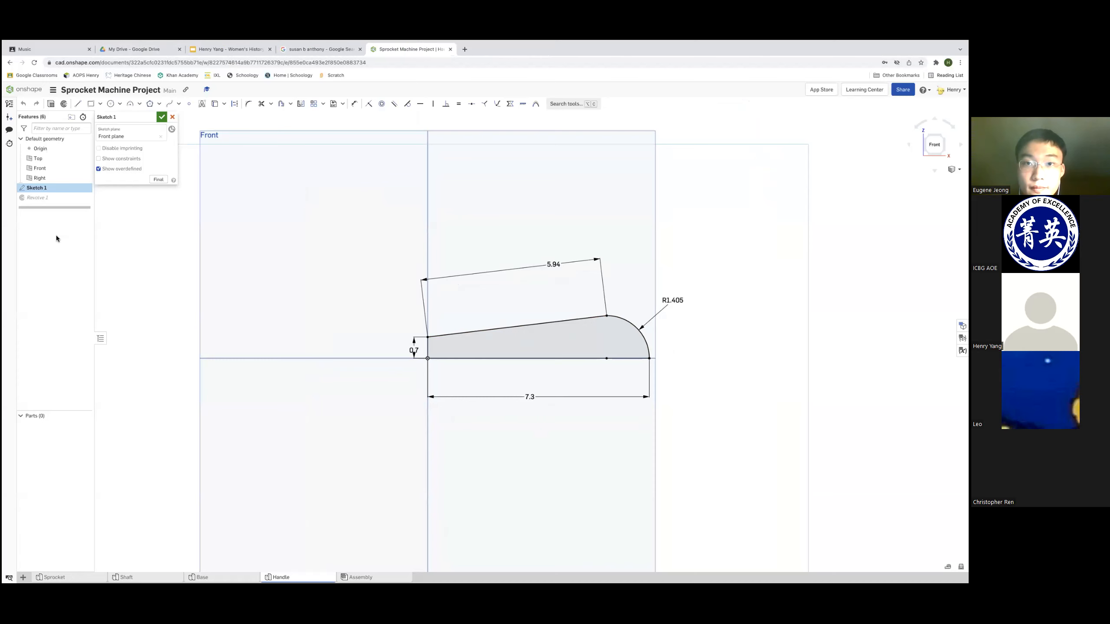
pyautogui.doubleClick(27, 198)
pyautogui.doubleClick(43, 185)
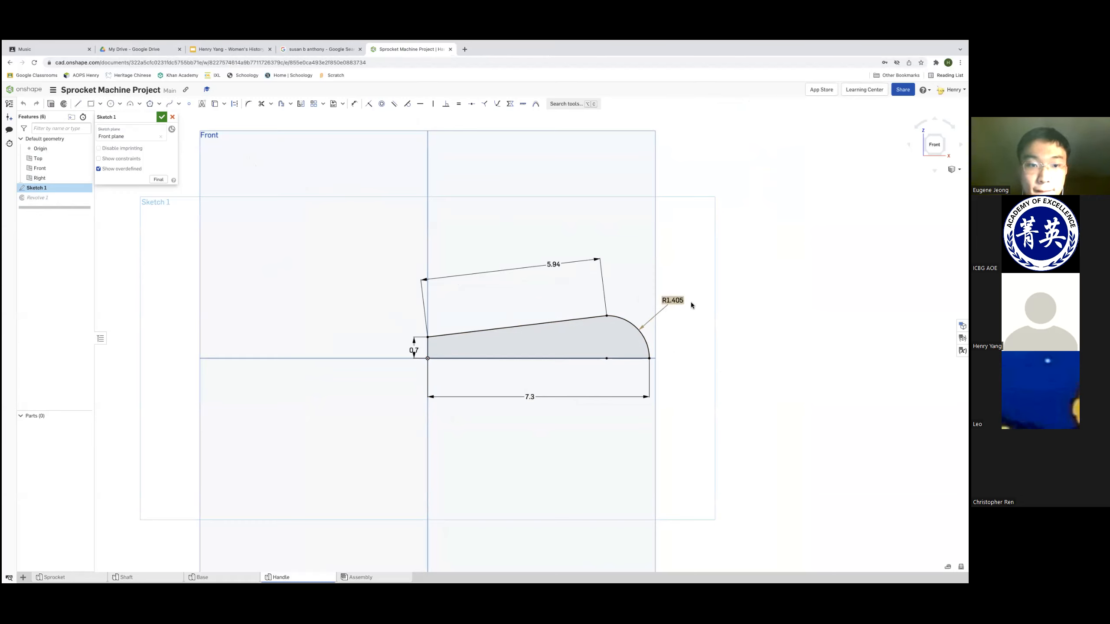
pyautogui.click(672, 300)
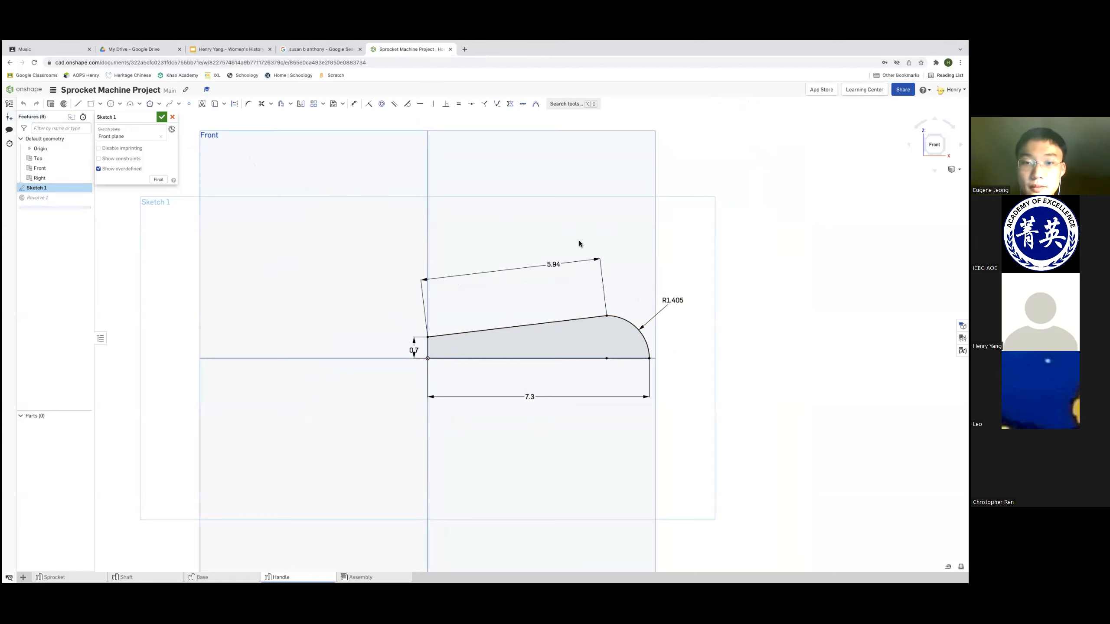
# Open the Handle's Revolve 1 feature and examine the revolved solid
pyautogui.doubleClick(70, 199)
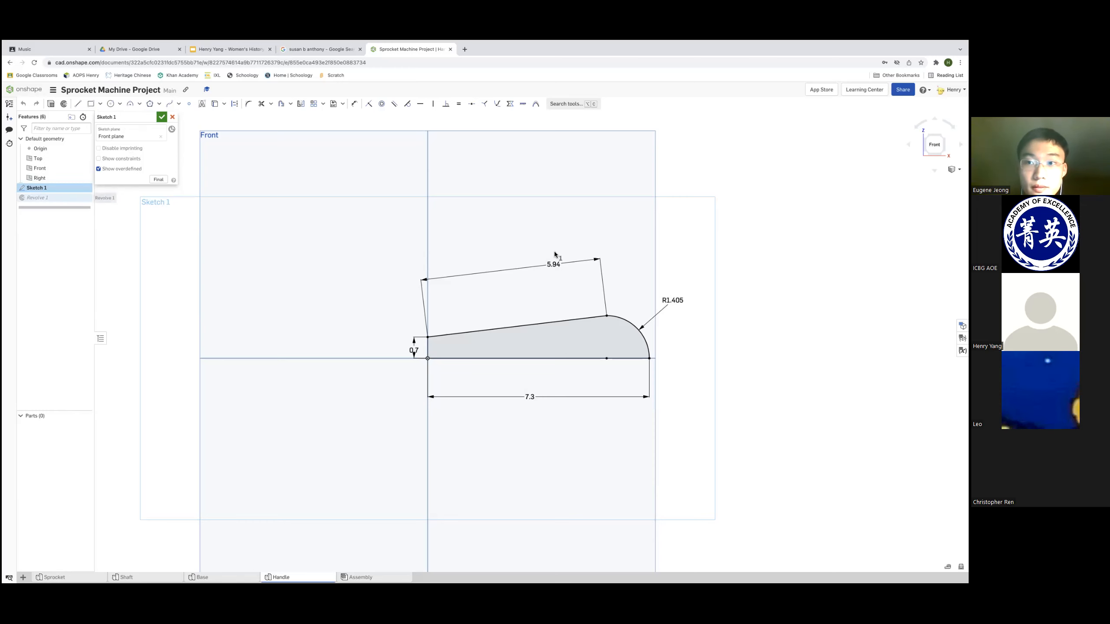
pyautogui.moveTo(371, 224); pyautogui.dragTo(436, 234, button='right')
pyautogui.scroll(-4, 372, 224)
pyautogui.rightClick(436, 233)
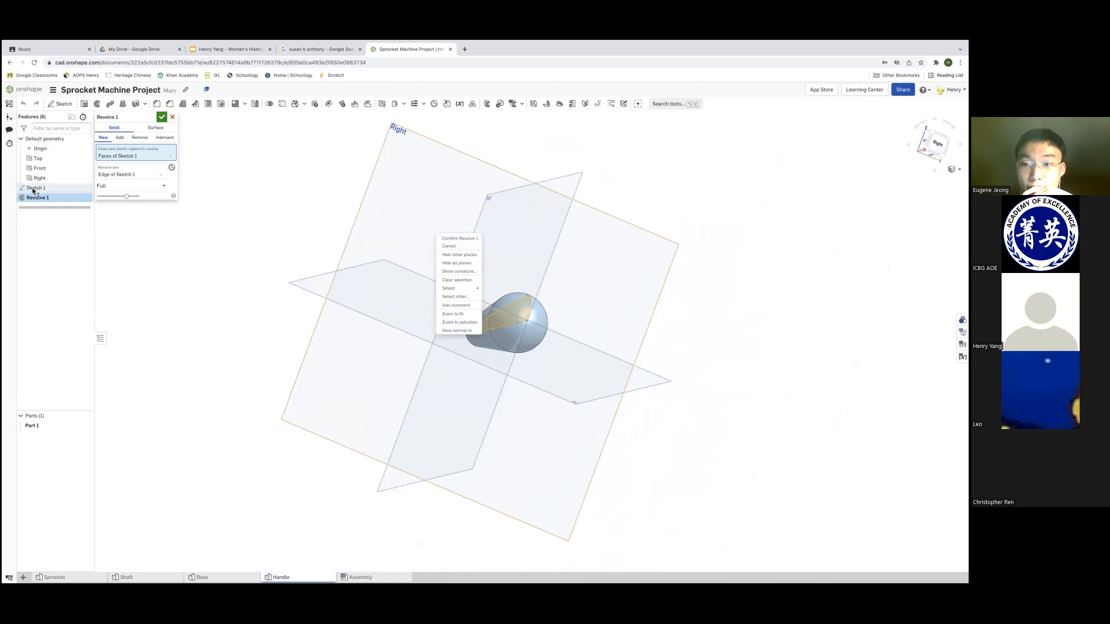
# Reopen the Handle's Sketch 1 for editing and examine the profile square to its plane
pyautogui.click(33, 190)
pyautogui.doubleClick(35, 188)
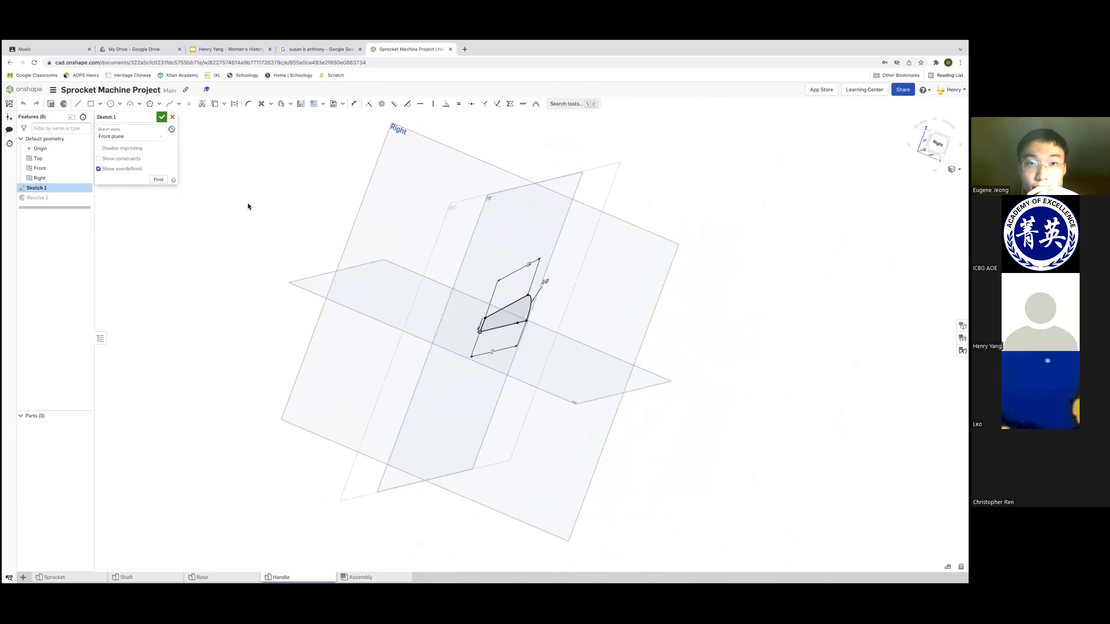
pyautogui.moveTo(362, 196)
pyautogui.mouseDown(button='right')
pyautogui.moveTo(411, 204)
pyautogui.moveTo(421, 223)
pyautogui.mouseUp(button='right')
pyautogui.rightClick(404, 205)
pyautogui.click(359, 191)
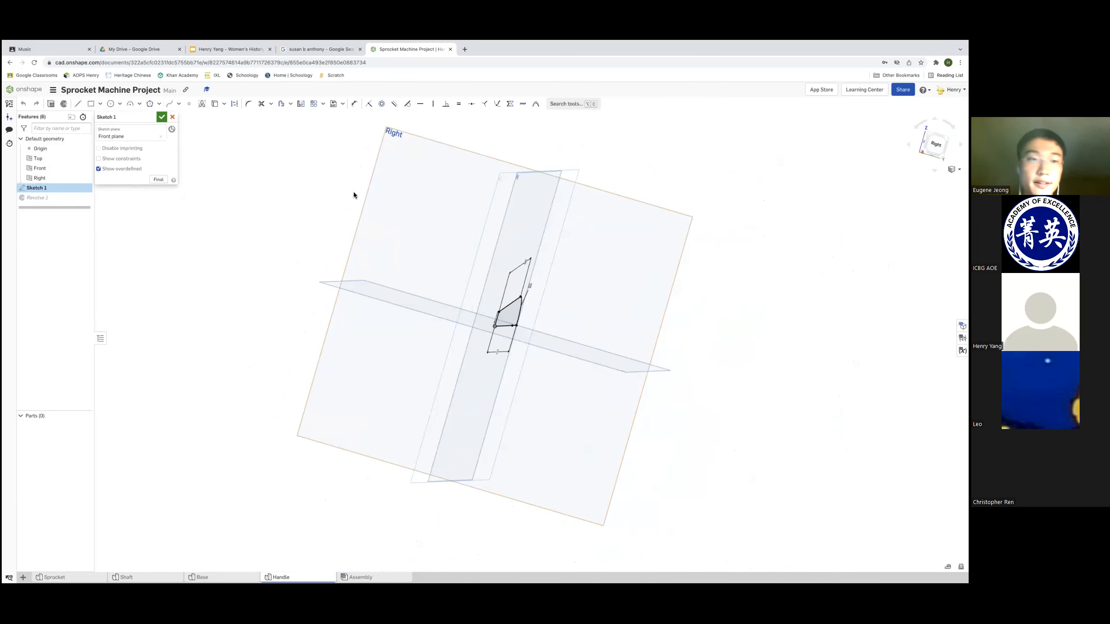
pyautogui.moveTo(359, 191); pyautogui.dragTo(371, 314, button='right')
pyautogui.rightClick(382, 301)
pyautogui.click(383, 299)
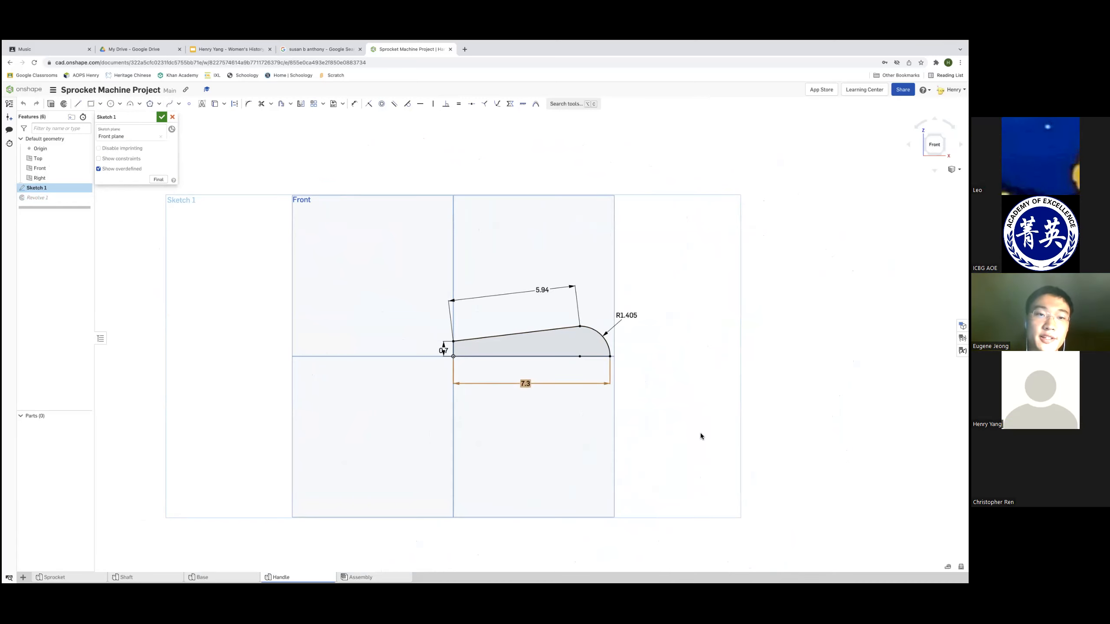
# Delete the overall length dimension under the handle profile and dimension its base line to 7.5
pyautogui.press('Delete')
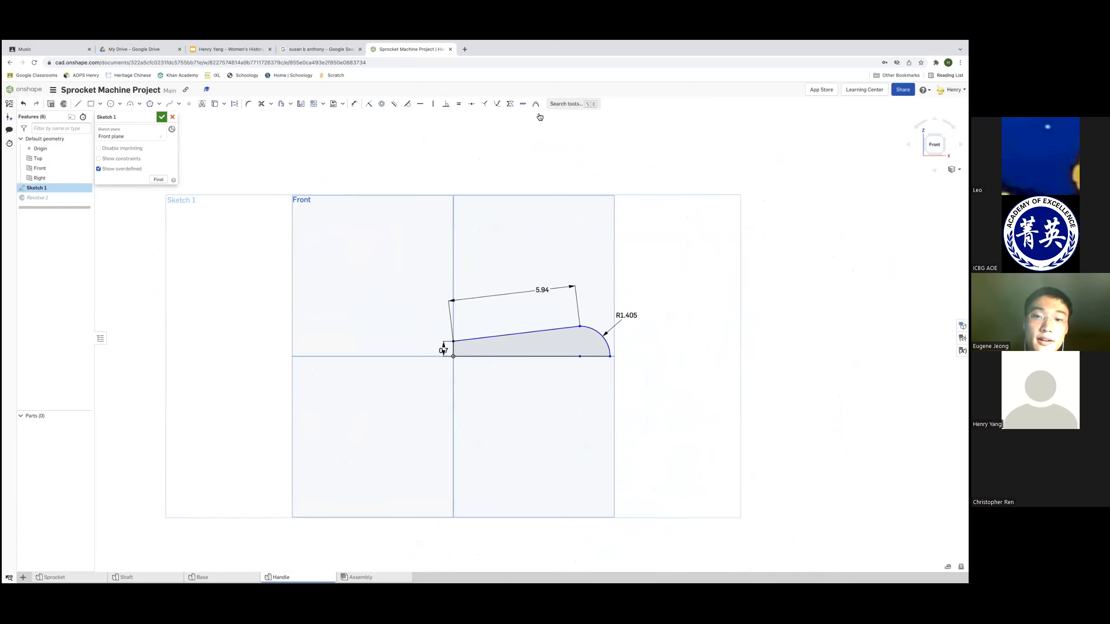
pyautogui.click(354, 103)
pyautogui.press('d')
pyautogui.click(522, 356)
pyautogui.click(523, 380)
pyautogui.write('7.5')
pyautogui.press('Return')
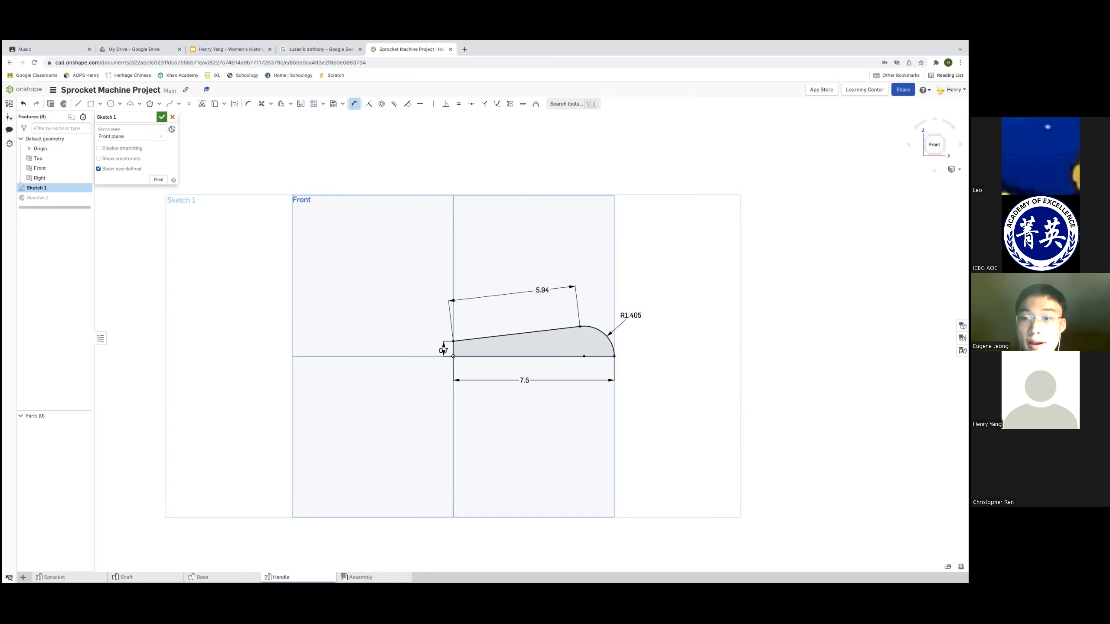
# Open the Handle's Revolve 1 for editing and select the closed profile region as the area to revolve
pyautogui.doubleClick(56, 197)
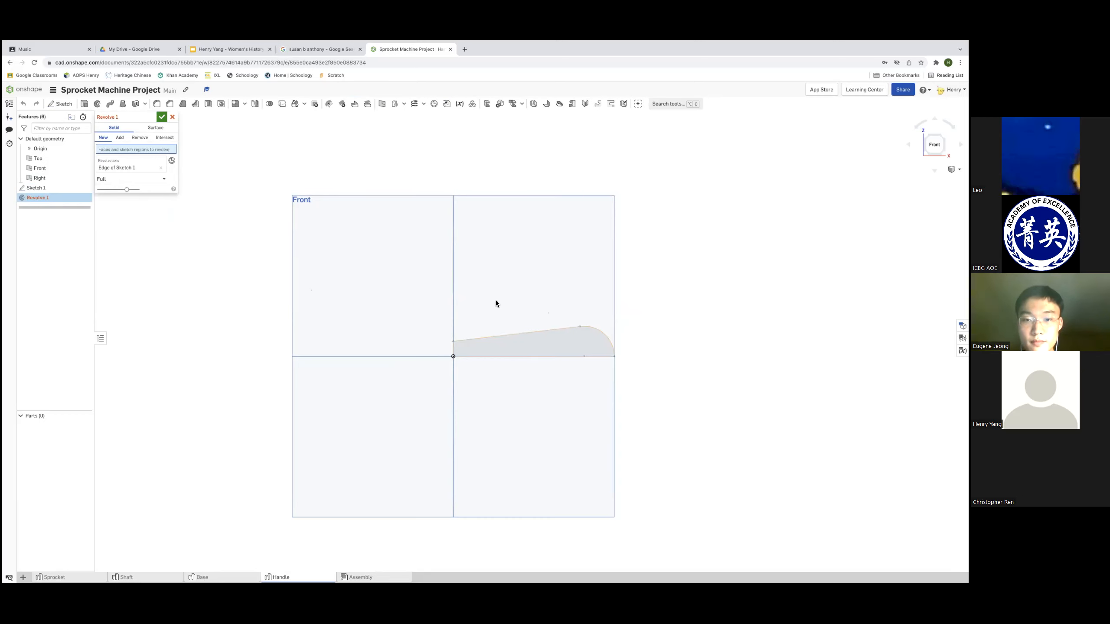
pyautogui.moveTo(503, 300); pyautogui.dragTo(559, 344, button='right')
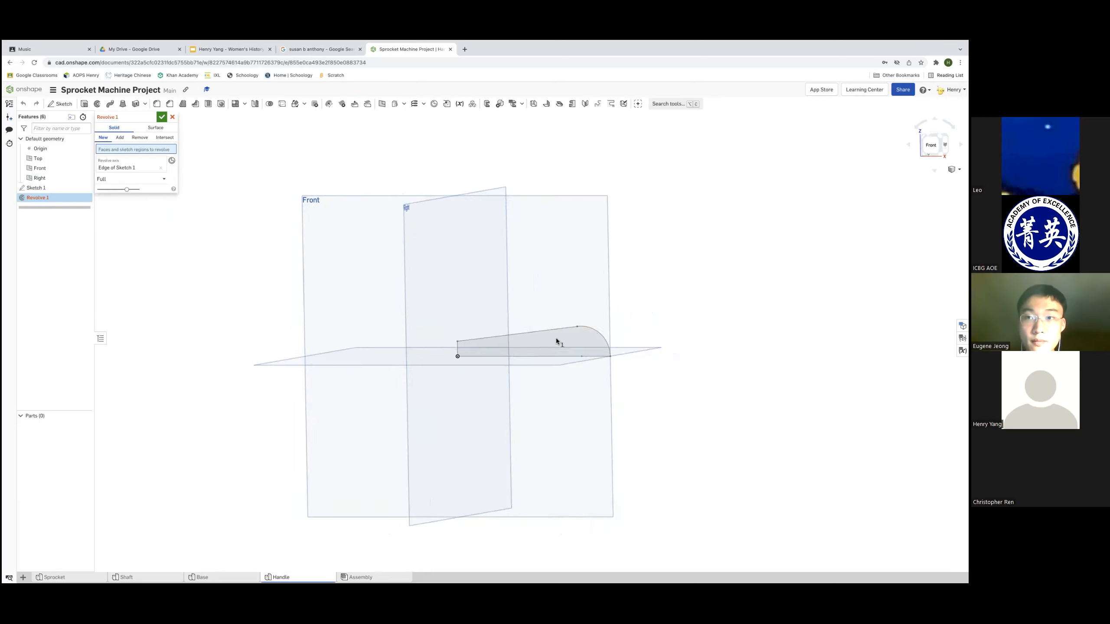
pyautogui.click(556, 338)
pyautogui.moveTo(590, 300); pyautogui.dragTo(555, 298, button='right')
# Reopen the Handle's Sketch 1, return to Revolve 1, and examine the result at an angle
pyautogui.doubleClick(51, 187)
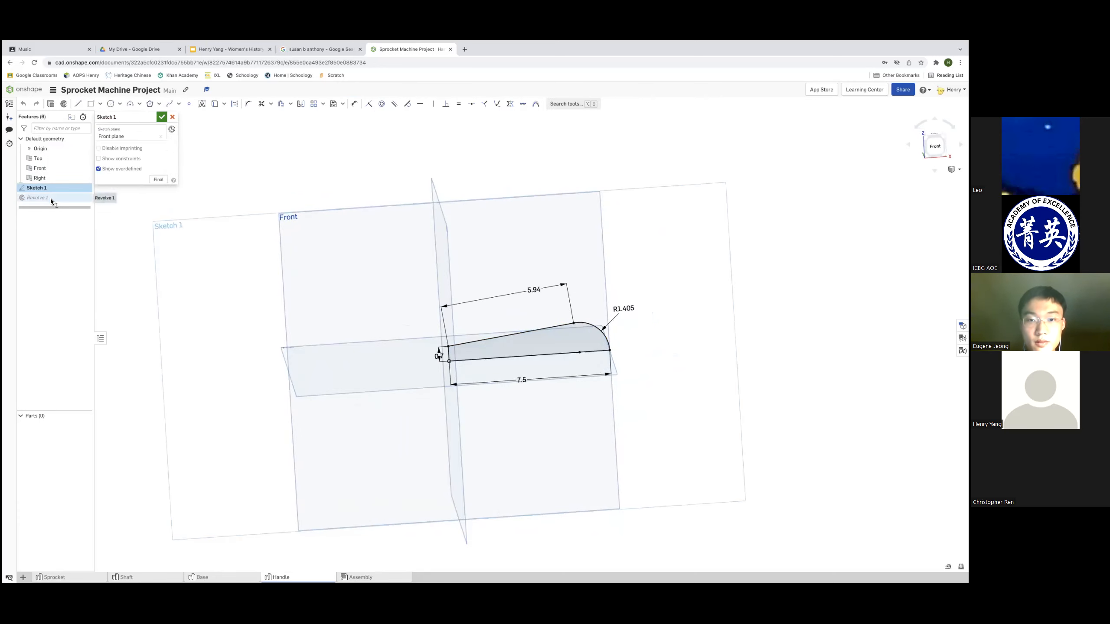
pyautogui.doubleClick(50, 198)
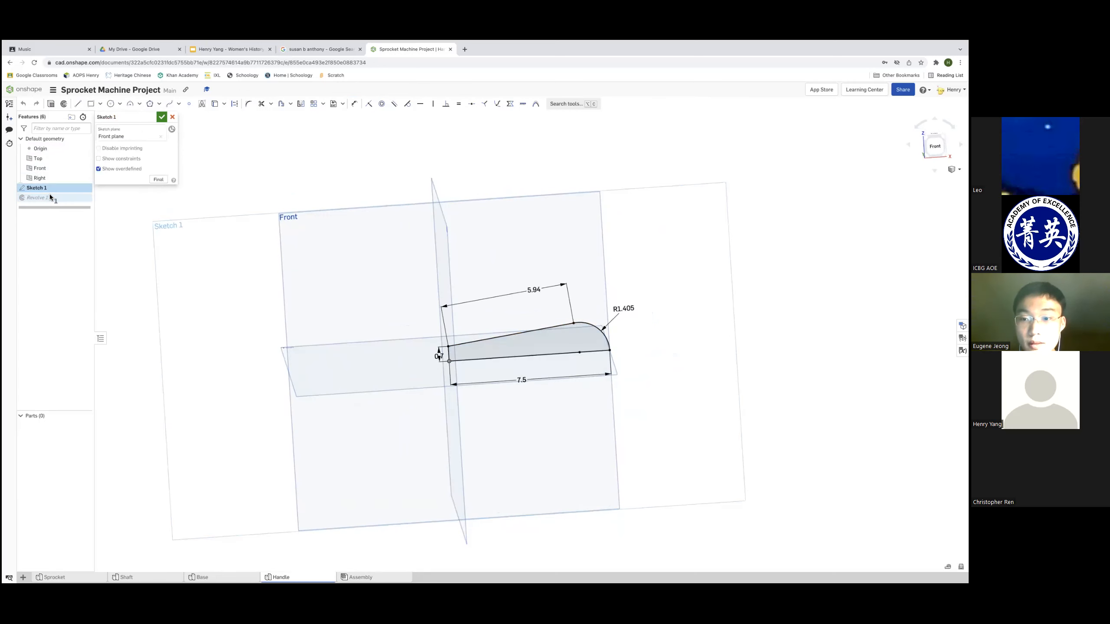
pyautogui.moveTo(329, 215); pyautogui.dragTo(607, 104, button='right')
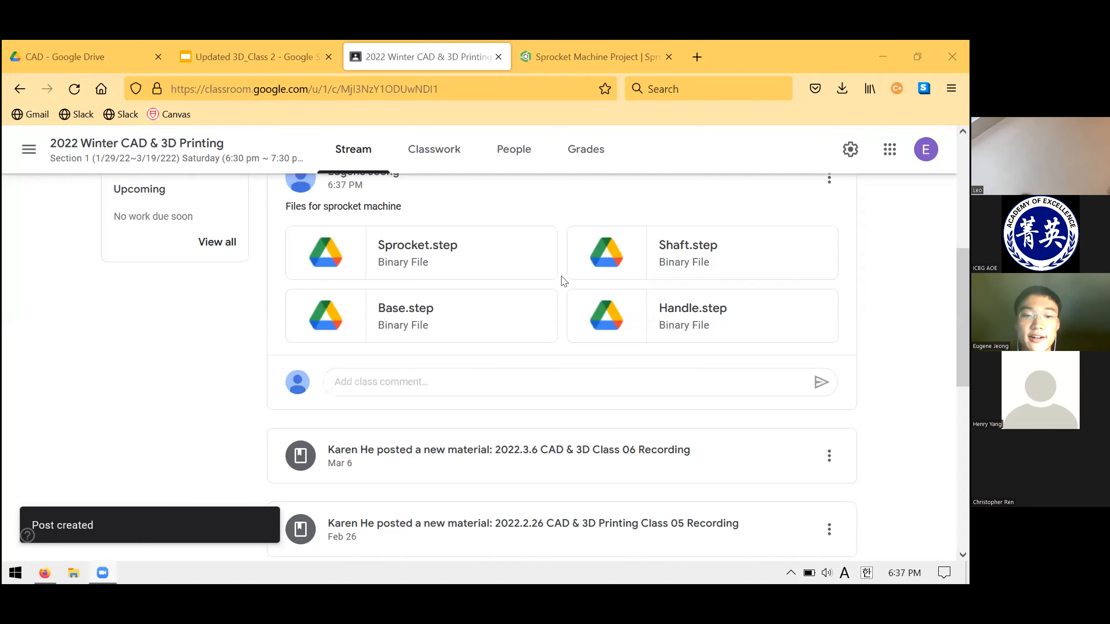
# Switch to the Sprocket Machine Project in Onshape and open its Link part studio
pyautogui.hotkey('ctrl', 'Tab')
pyautogui.click(697, 562)
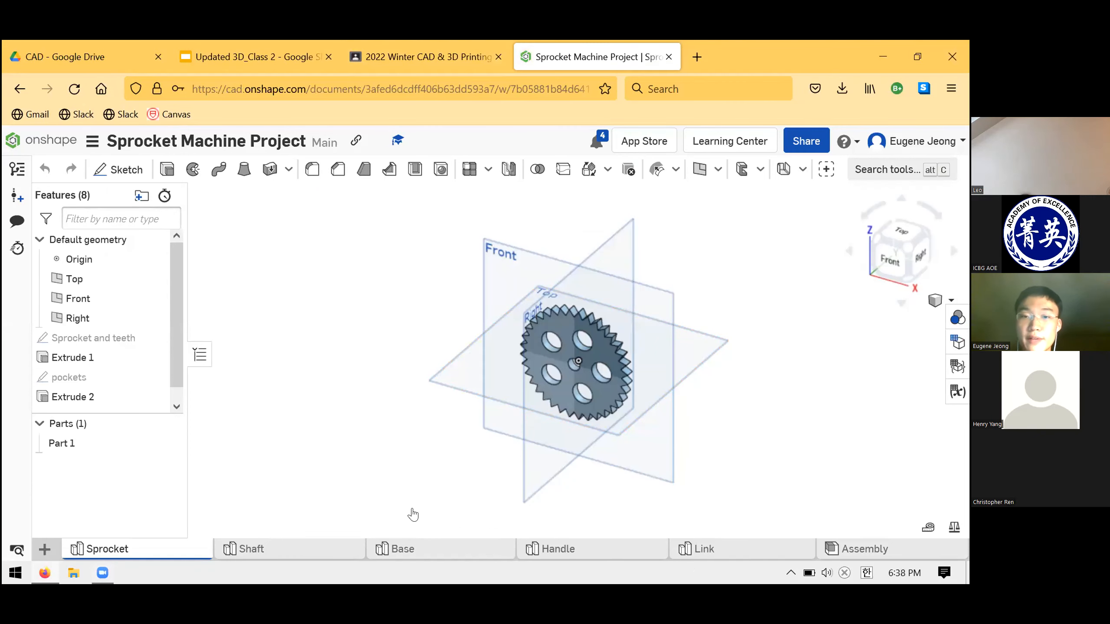
# Start downloading Sprocket.step from the Google Classroom post with the sprocket machine files and cancel the save
pyautogui.click(432, 53)
pyautogui.scroll(-2, 669, 292)
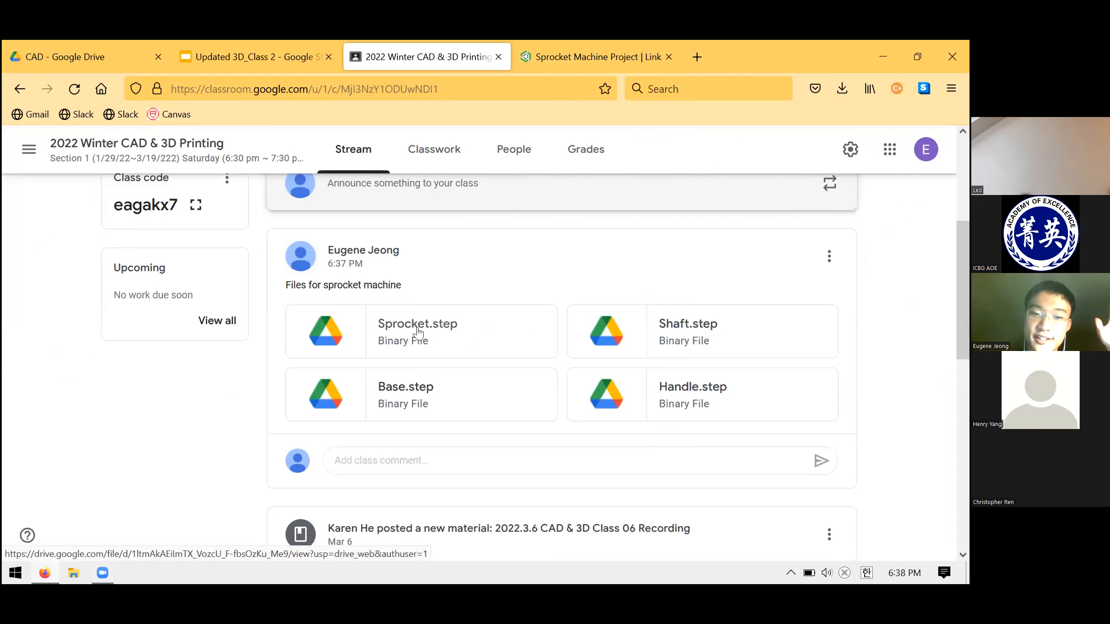
pyautogui.click(418, 331)
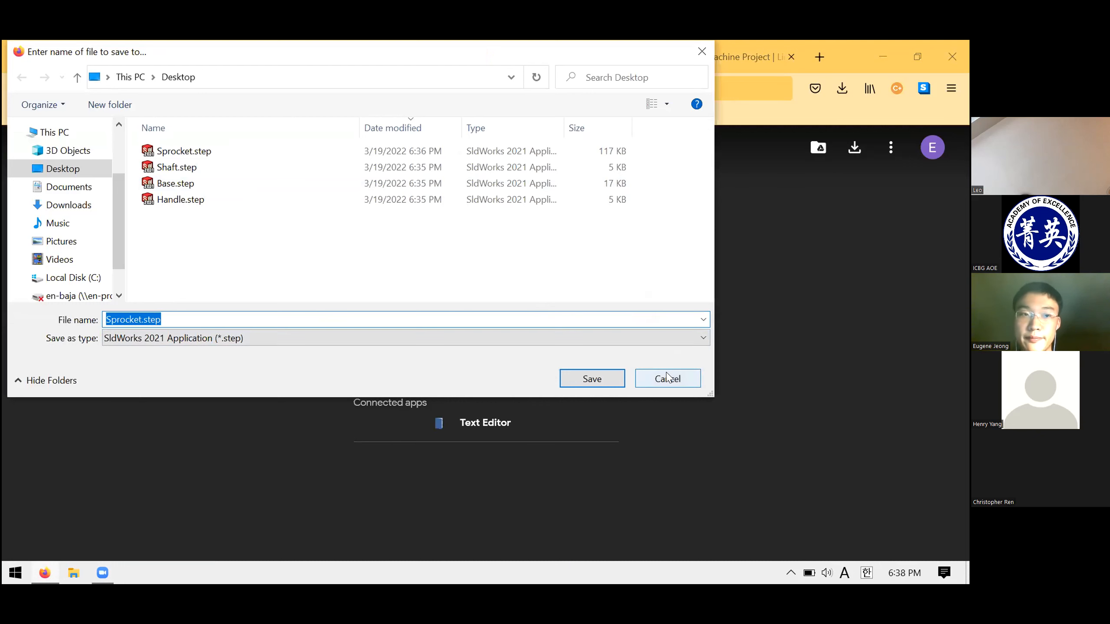
pyautogui.click(667, 378)
# Return to the Onshape document, choose Handle.step on the Desktop for import, and cancel the import
pyautogui.click(625, 56)
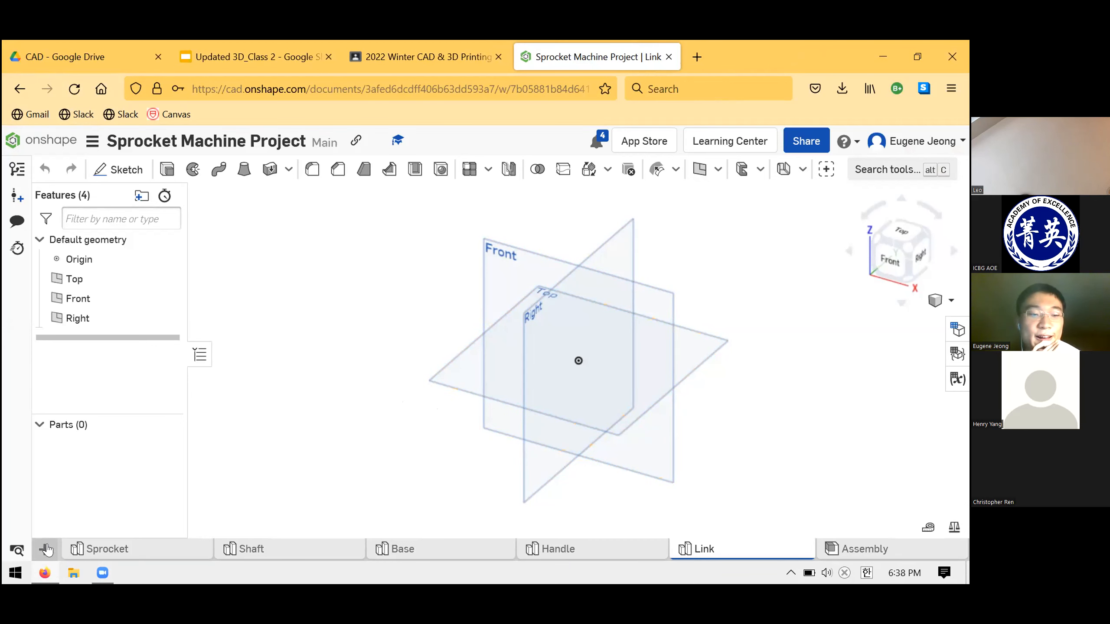
pyautogui.click(46, 550)
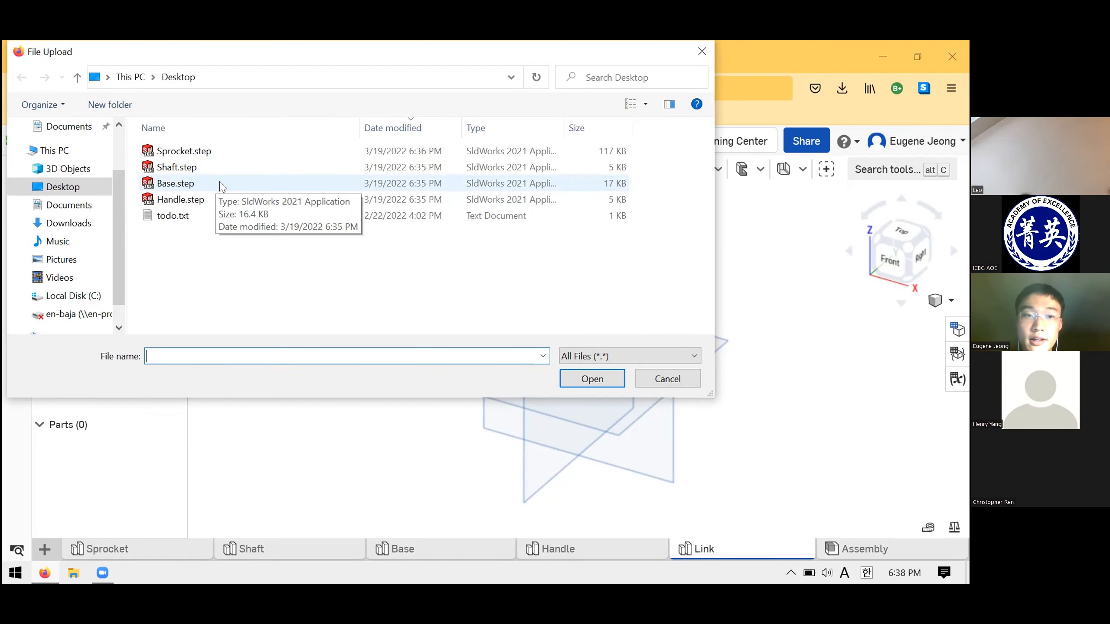
pyautogui.doubleClick(180, 200)
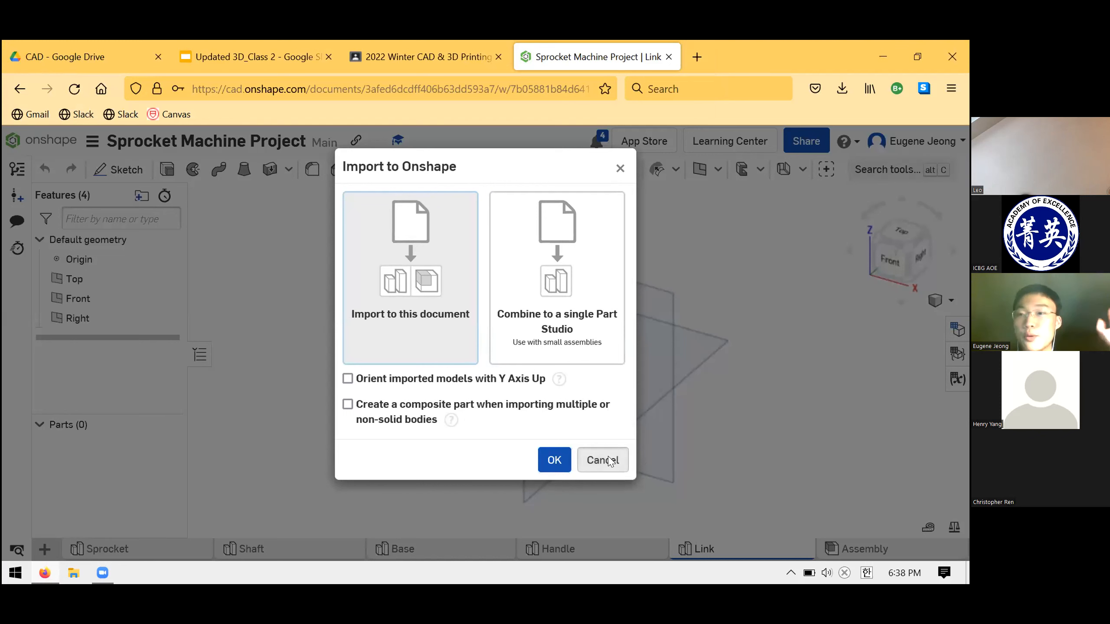
pyautogui.click(595, 464)
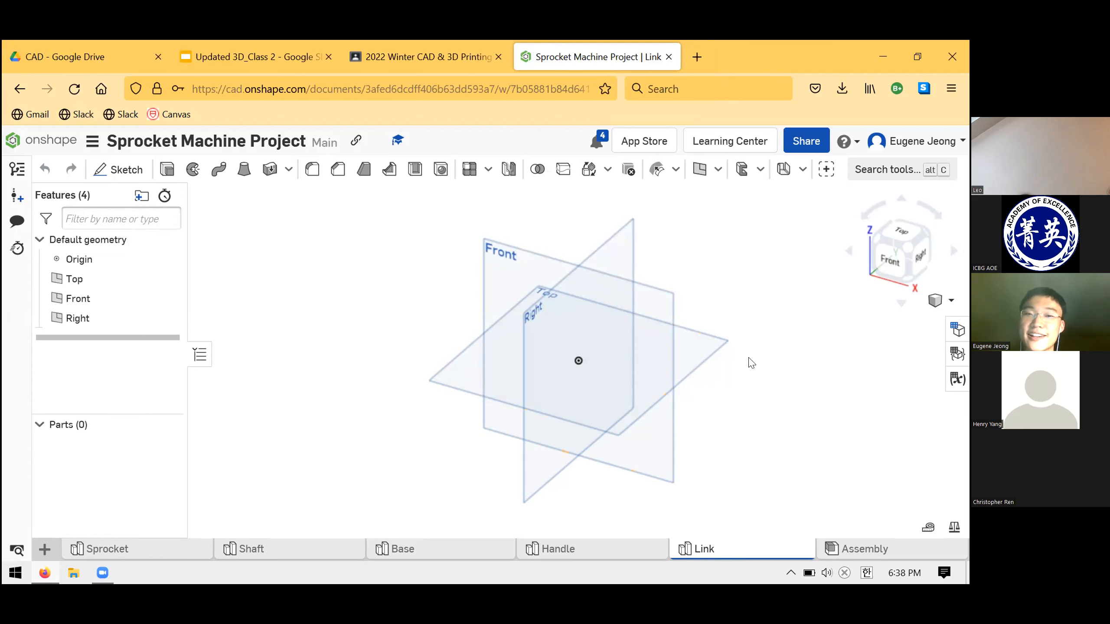
pyautogui.click(422, 56)
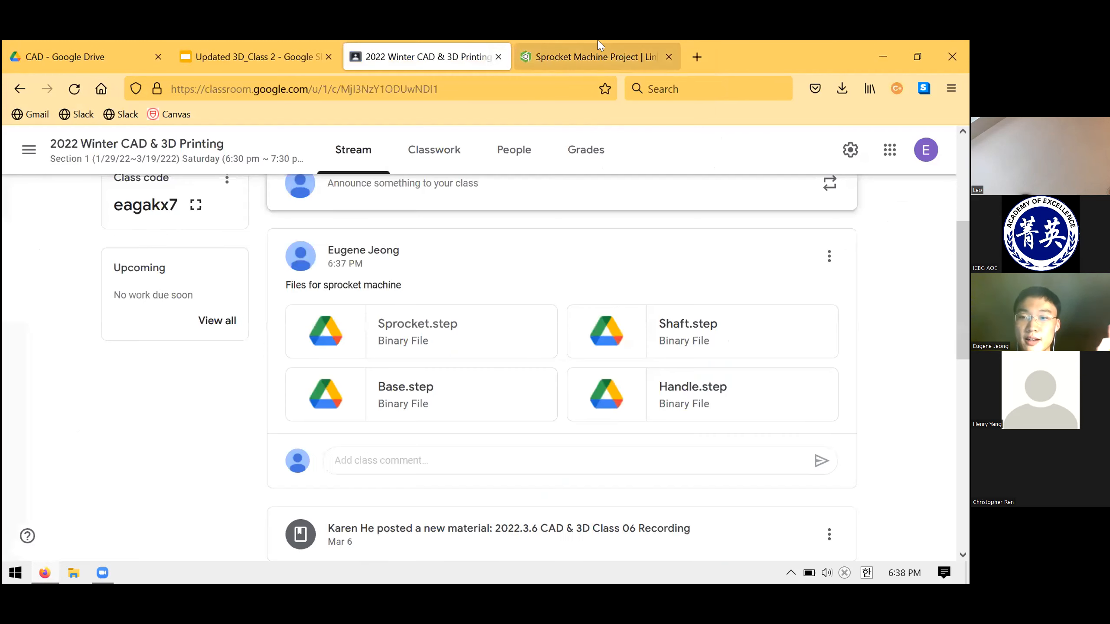
pyautogui.click(598, 44)
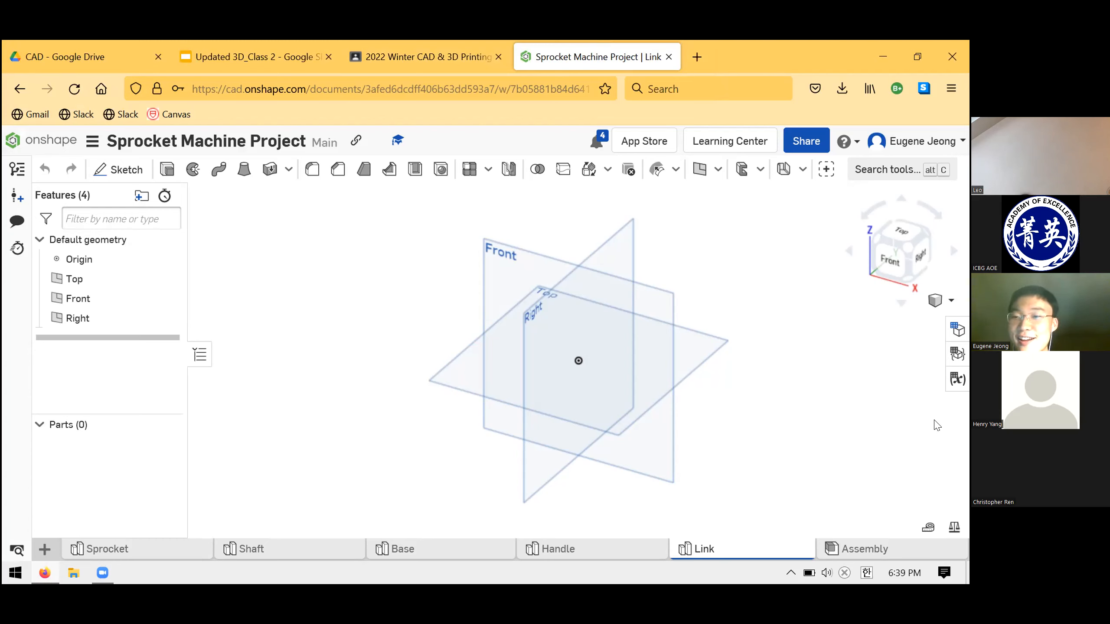
pyautogui.click(899, 303)
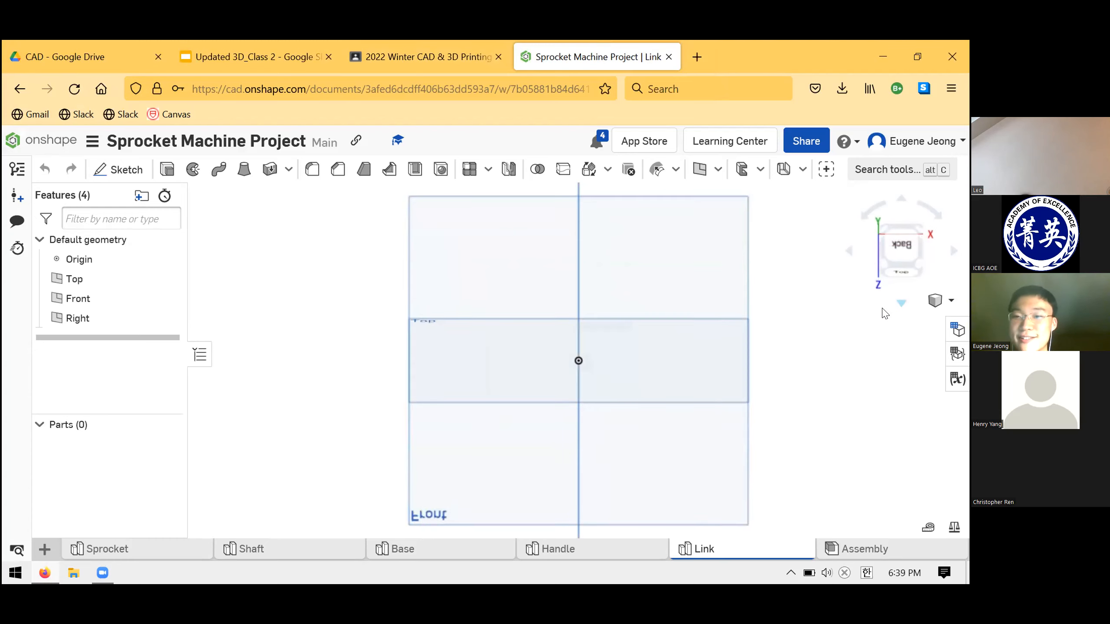
pyautogui.moveTo(634, 324); pyautogui.dragTo(747, 309, button='right')
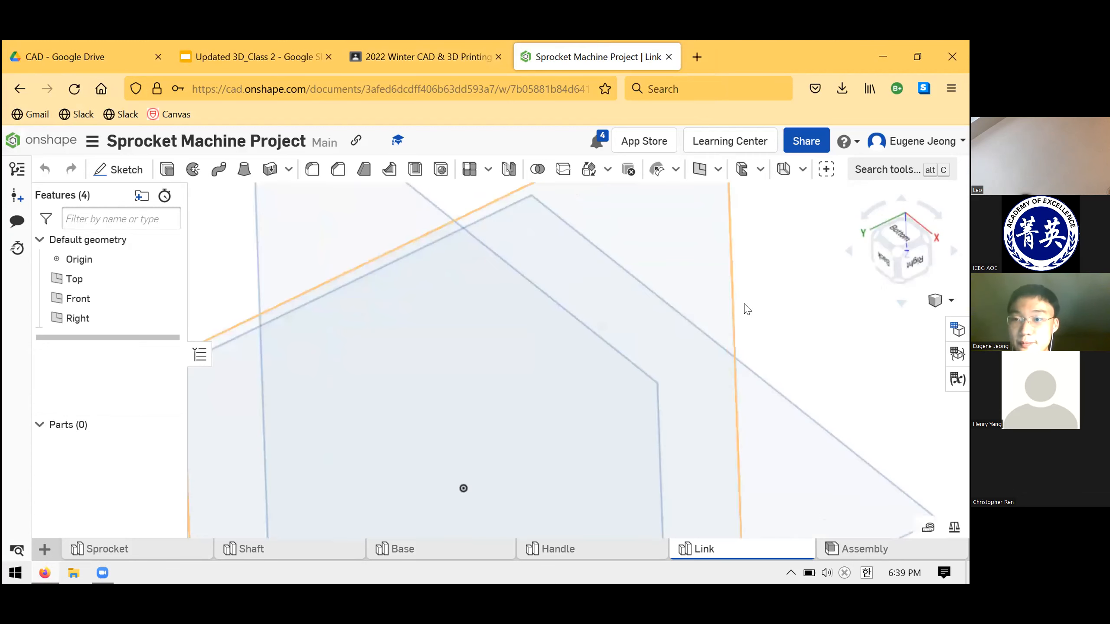
pyautogui.click(905, 202)
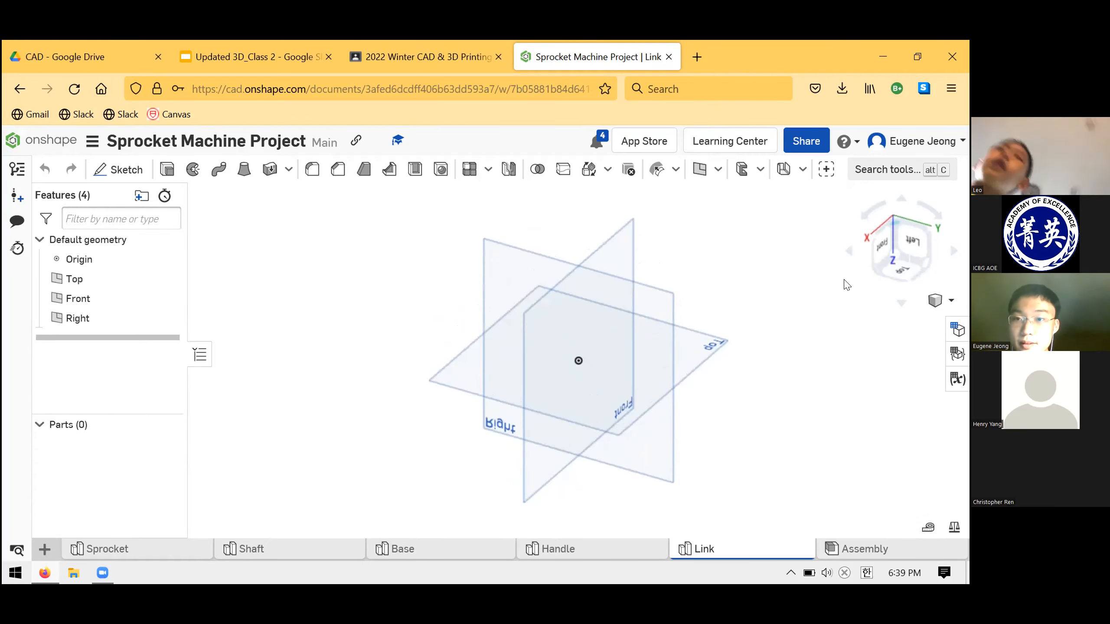
pyautogui.scroll(-2, 564, 323)
pyautogui.scroll(4, 664, 324)
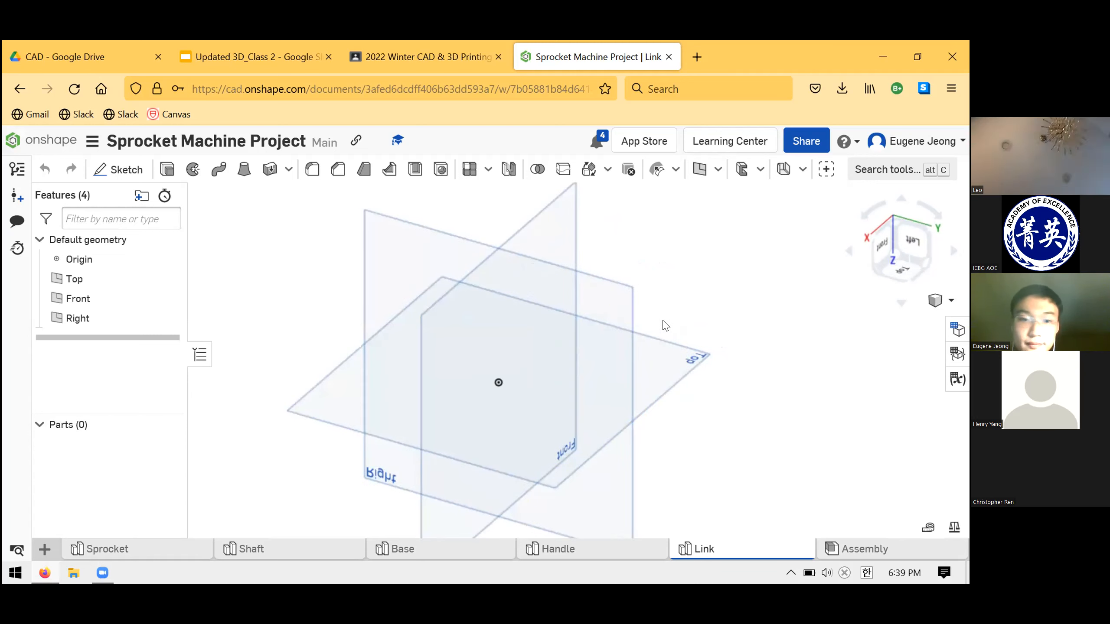
pyautogui.scroll(-2, 548, 415)
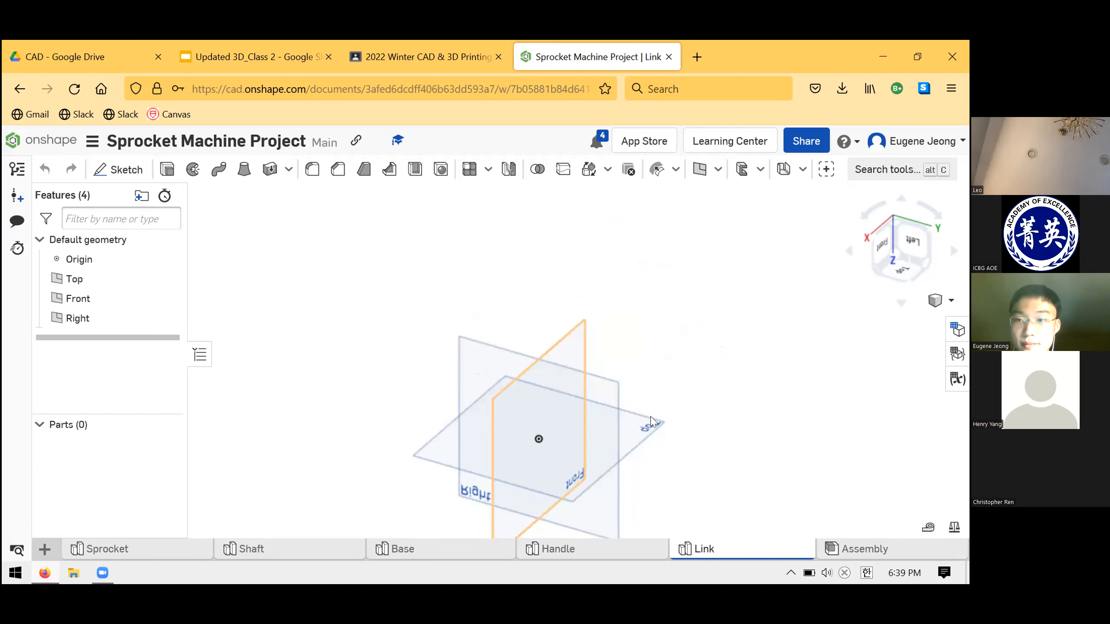
pyautogui.moveTo(650, 421); pyautogui.dragTo(651, 422, button='right')
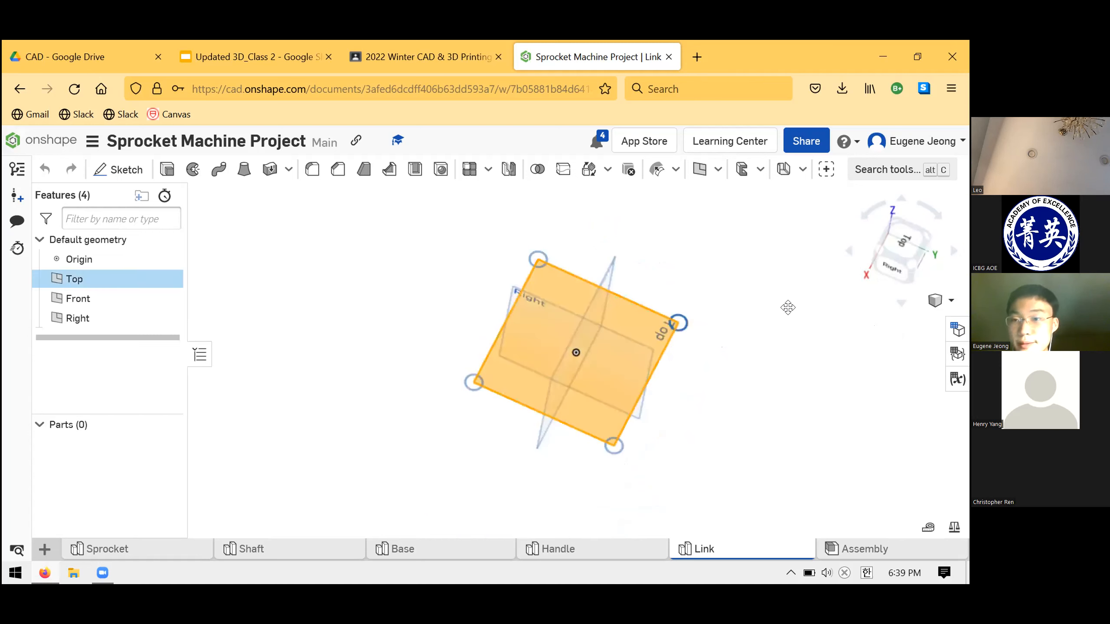
pyautogui.press('n')
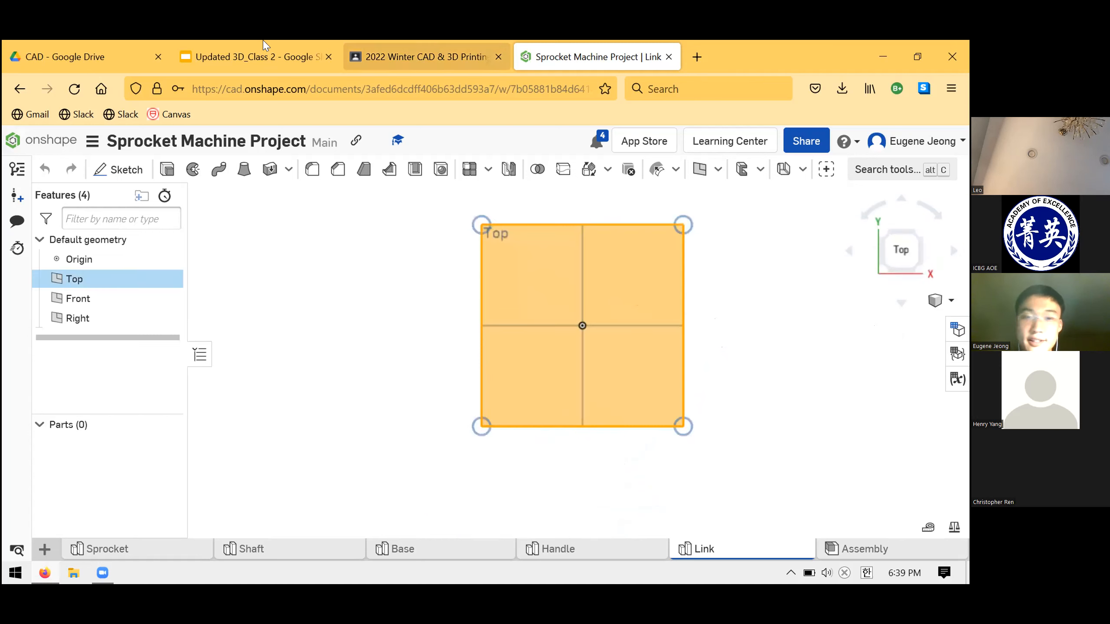
# Examine the sprocket machine picture on slide 3 of the Updated 3D_Class 2 presentation and return to Onshape
pyautogui.click(389, 44)
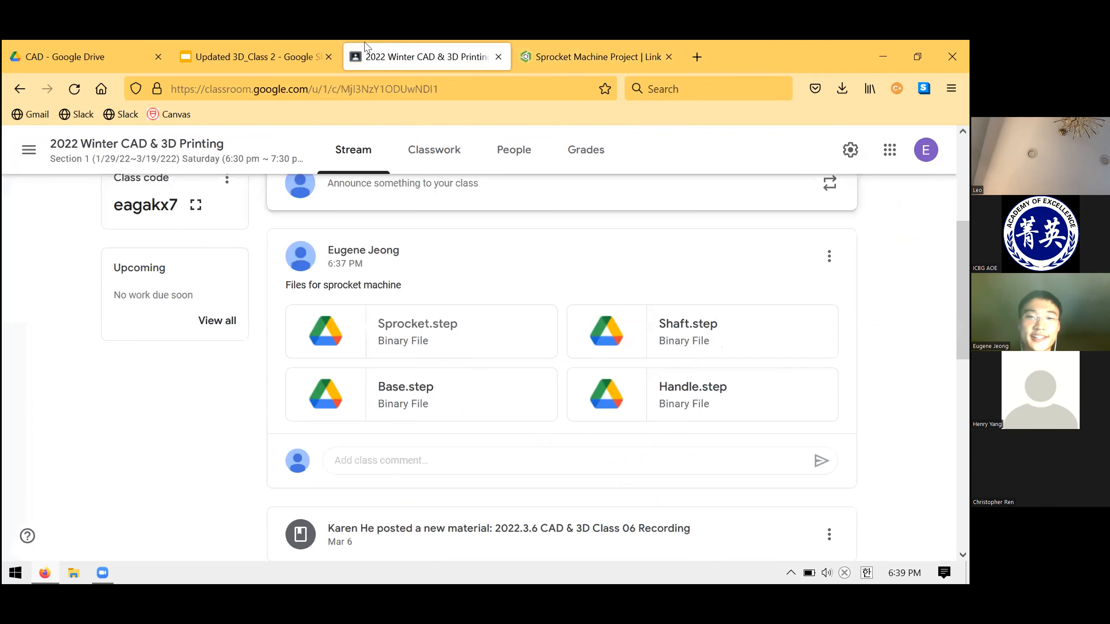
pyautogui.click(293, 45)
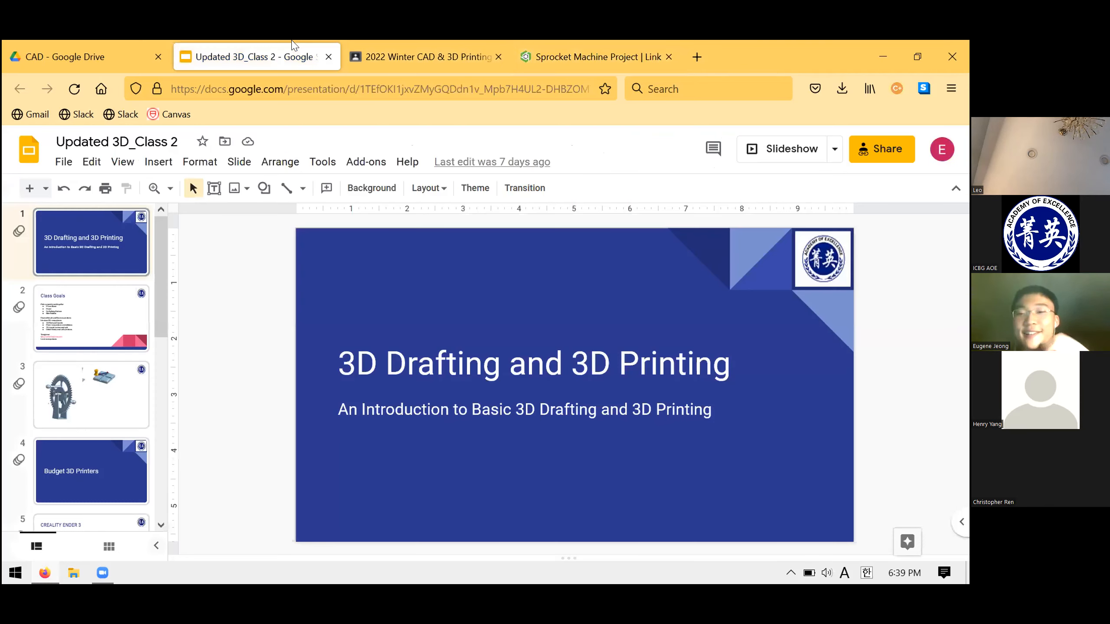
pyautogui.click(79, 387)
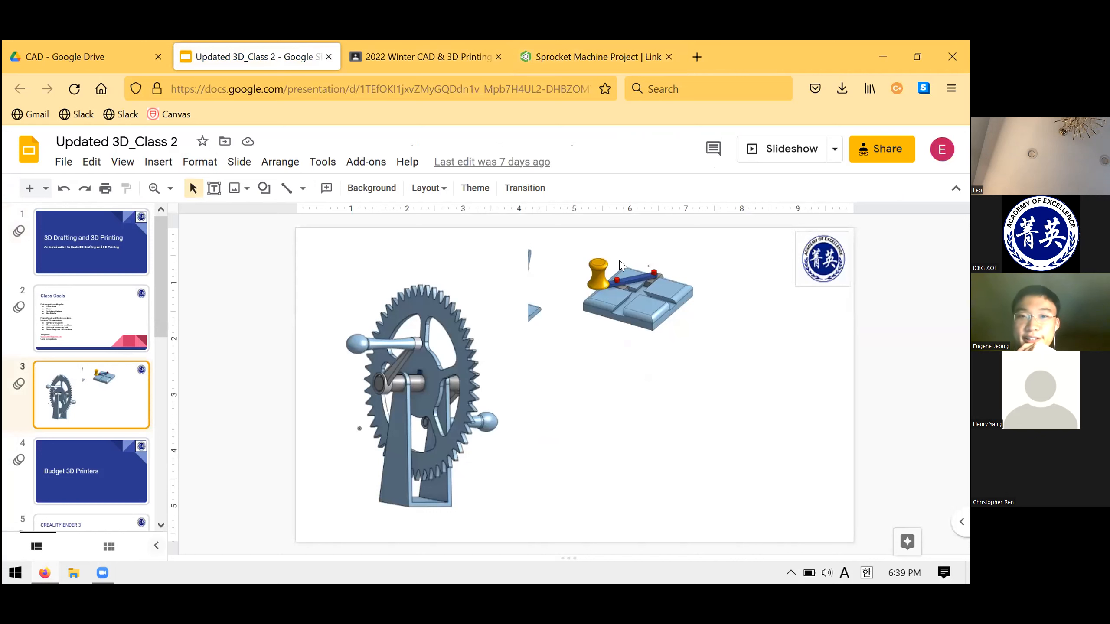
pyautogui.click(610, 50)
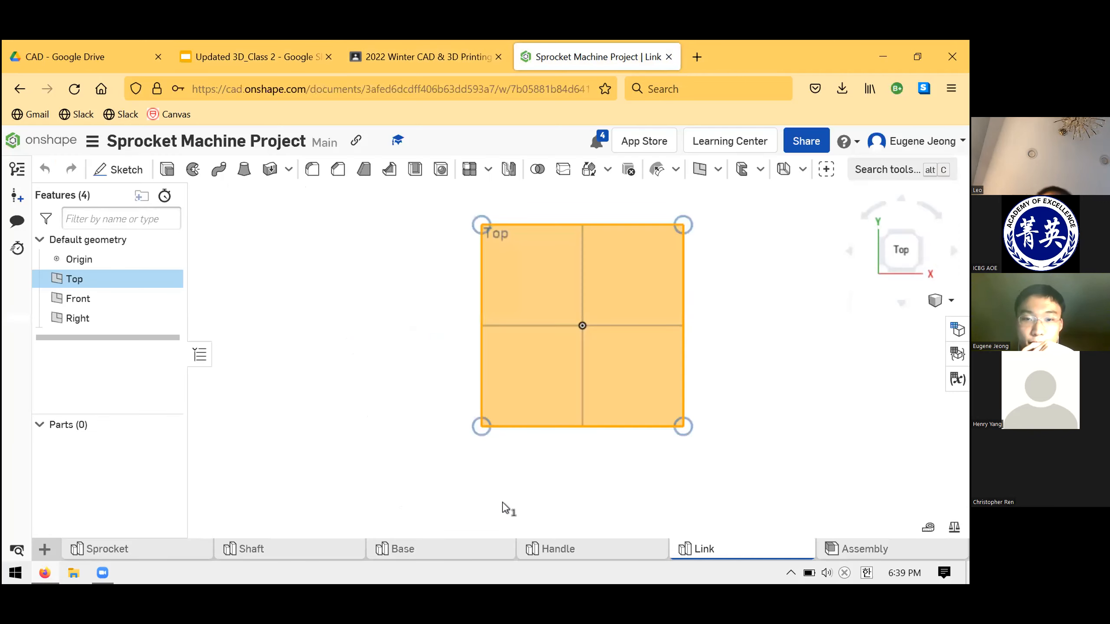
# Clear the current selection and start a new sketch on the Top plane of the Link part studio
pyautogui.click(406, 414)
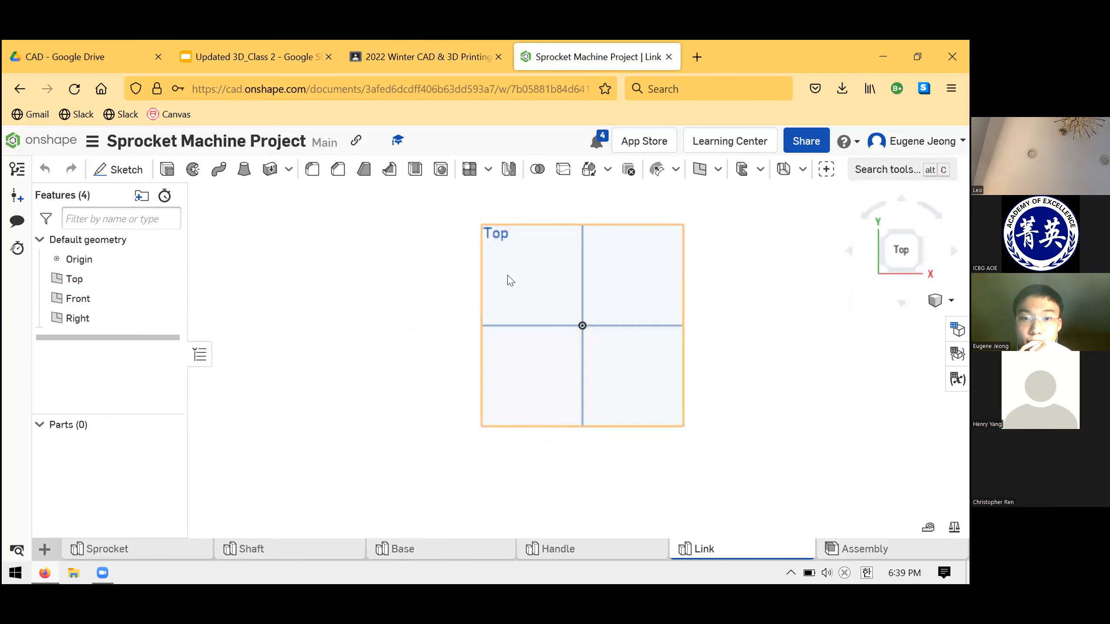
pyautogui.hotkey('shift', 's')
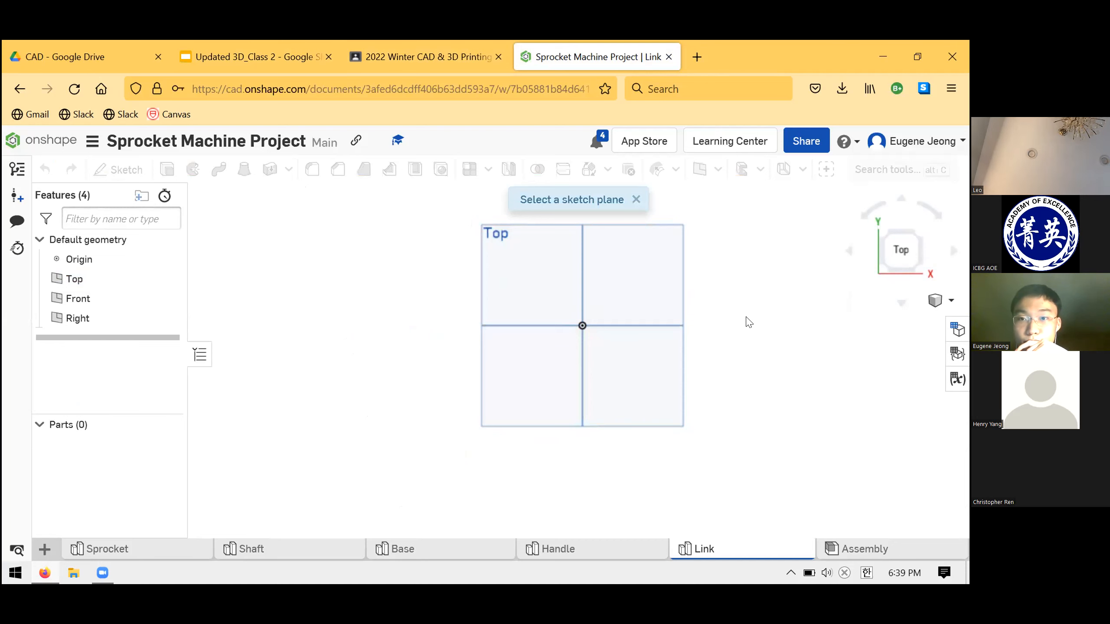
pyautogui.click(626, 279)
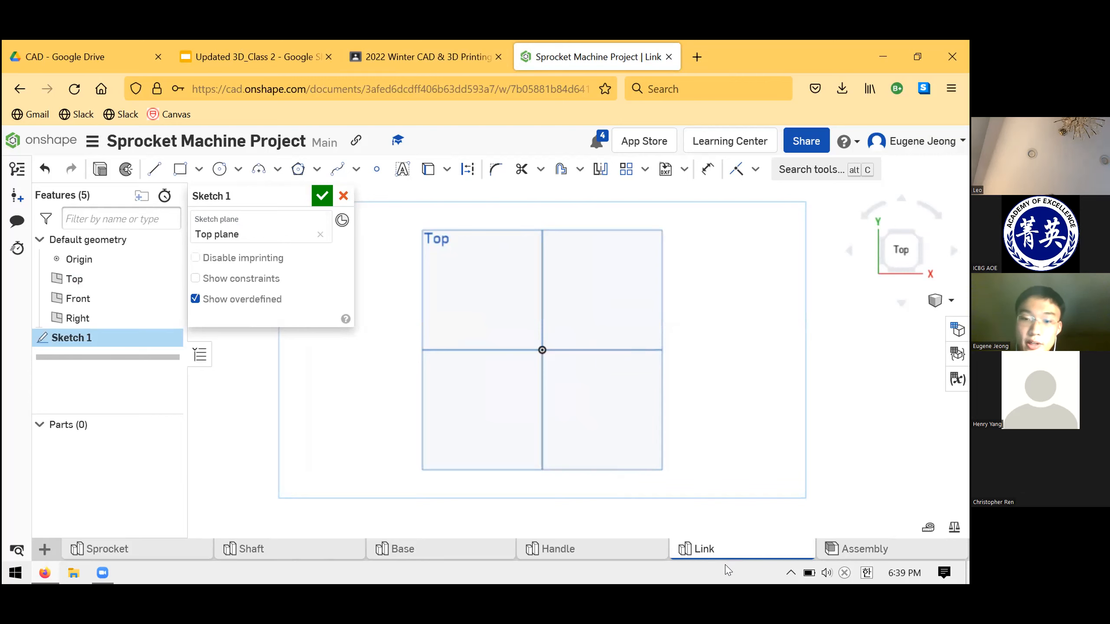
pyautogui.moveTo(721, 552)
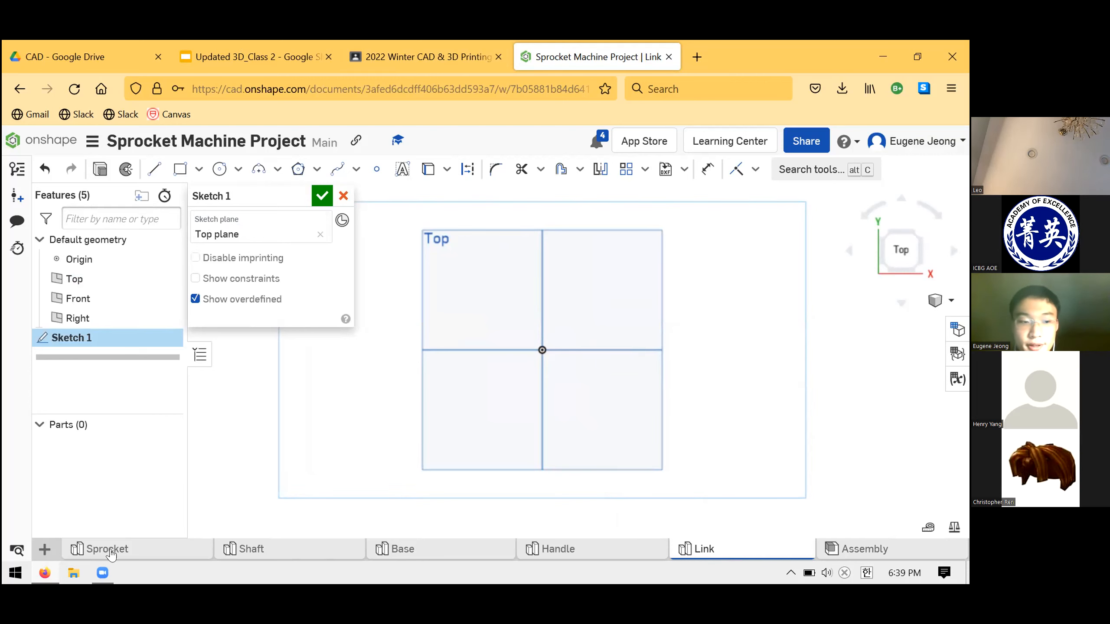
pyautogui.click(45, 549)
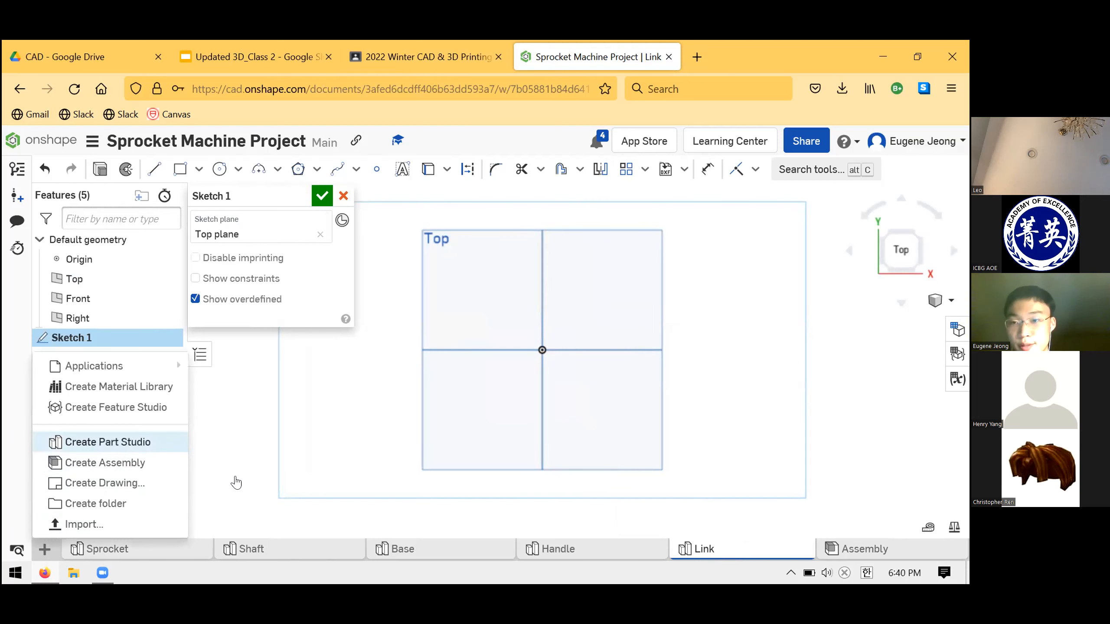
pyautogui.click(245, 494)
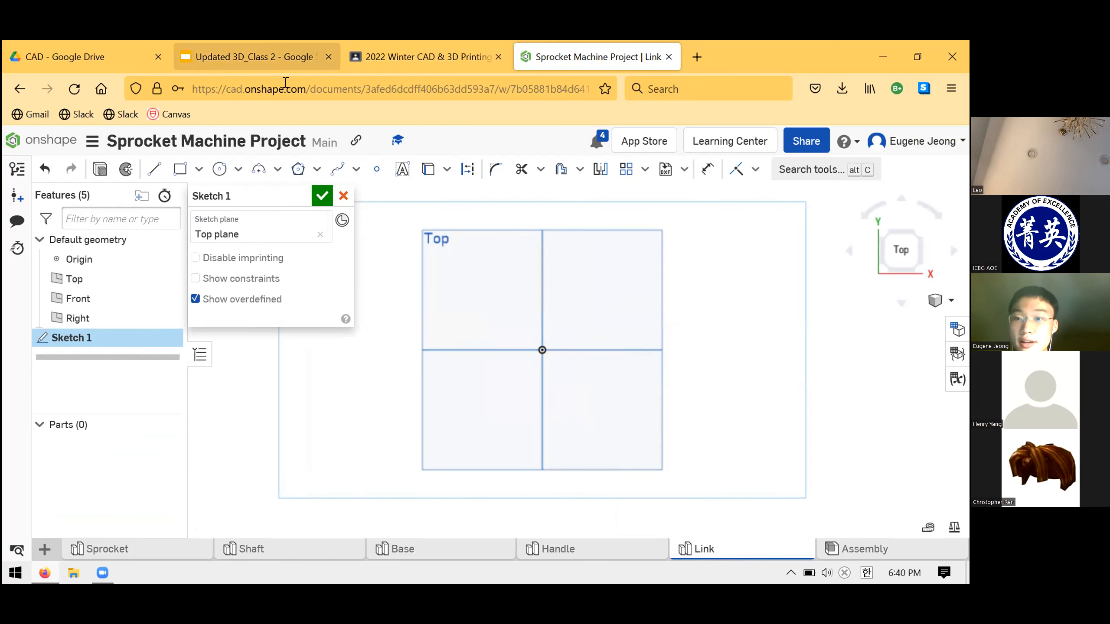
# Check the link's shape in the sprocket machine picture on slide 3 and return to the open Link sketch
pyautogui.click(296, 63)
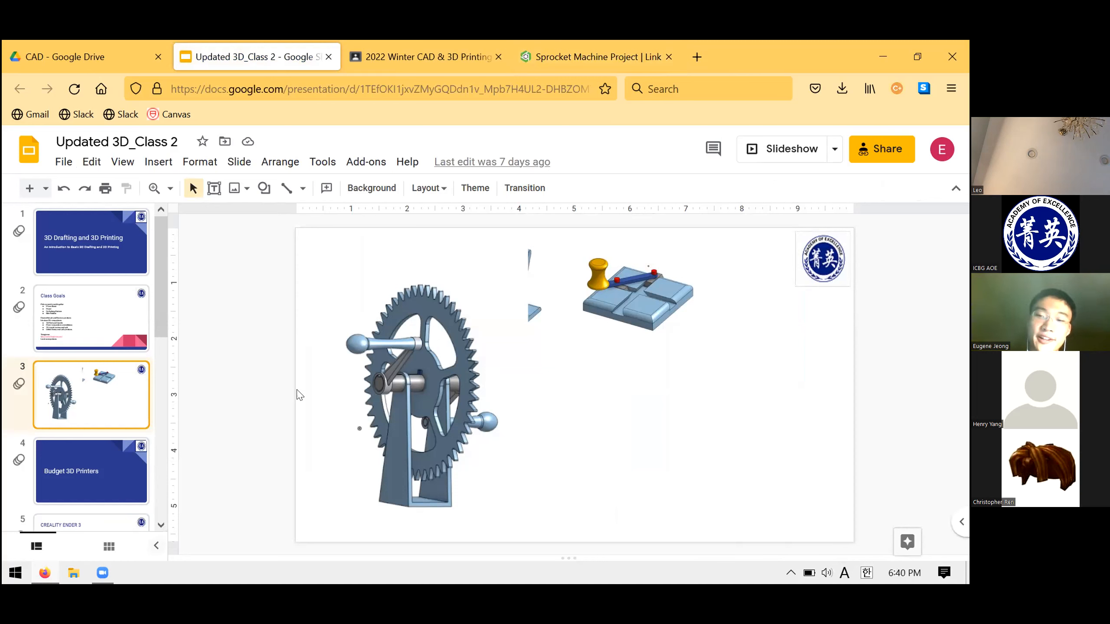
pyautogui.click(588, 57)
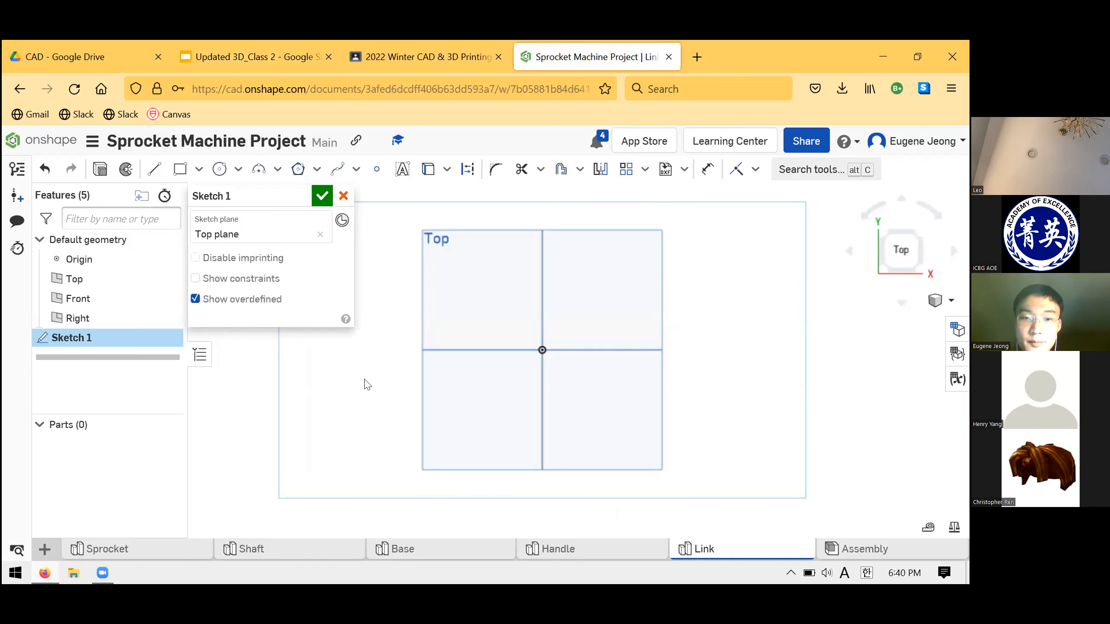
pyautogui.click(297, 44)
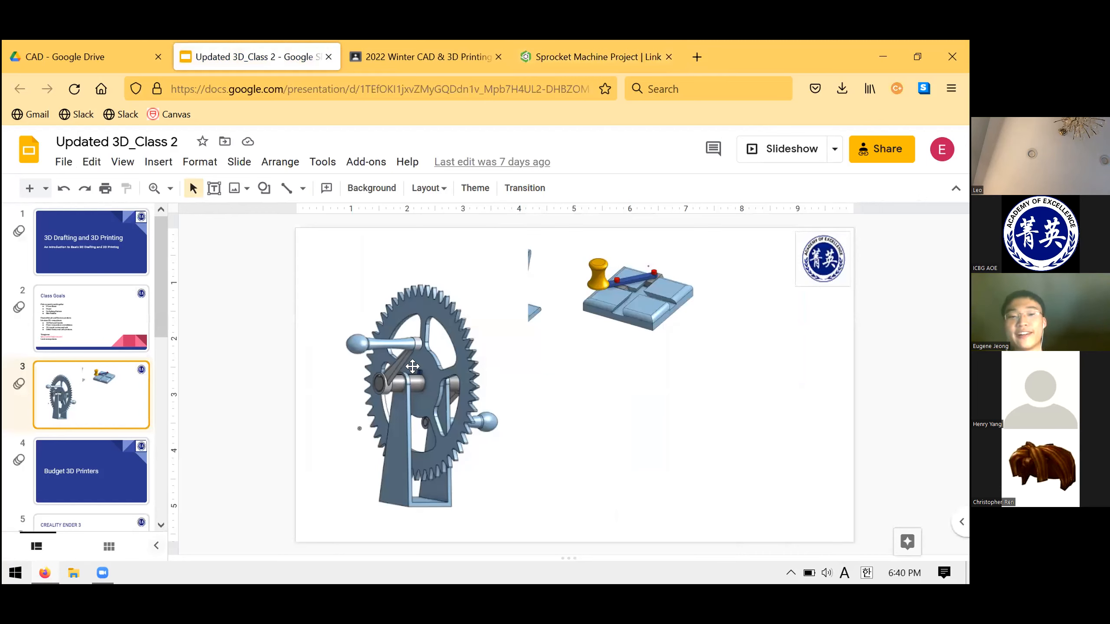
pyautogui.click(651, 66)
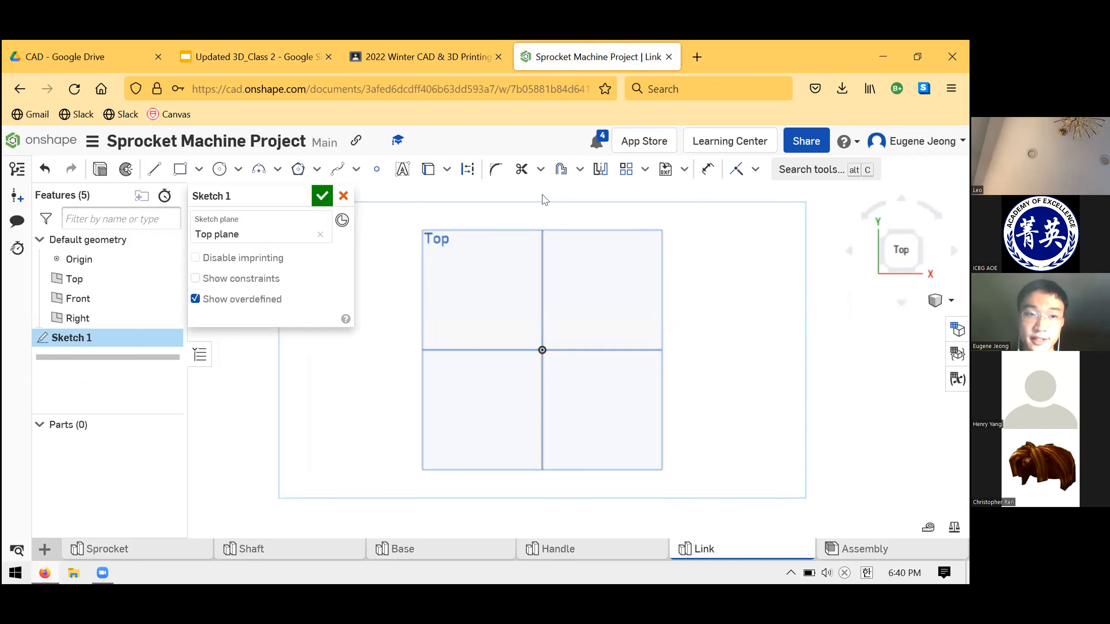
# Sketch a corner rectangle on the Top plane, starting at the origin and extending up and to the right
pyautogui.press('g')
pyautogui.click(540, 346)
pyautogui.click(712, 280)
pyautogui.scroll(3, 500, 348)
pyautogui.scroll(-5, 498, 348)
pyautogui.scroll(6, 524, 336)
# Compare the link in the slide 3 sprocket machine picture with the rectangle and return to the Link sketch
pyautogui.click(289, 42)
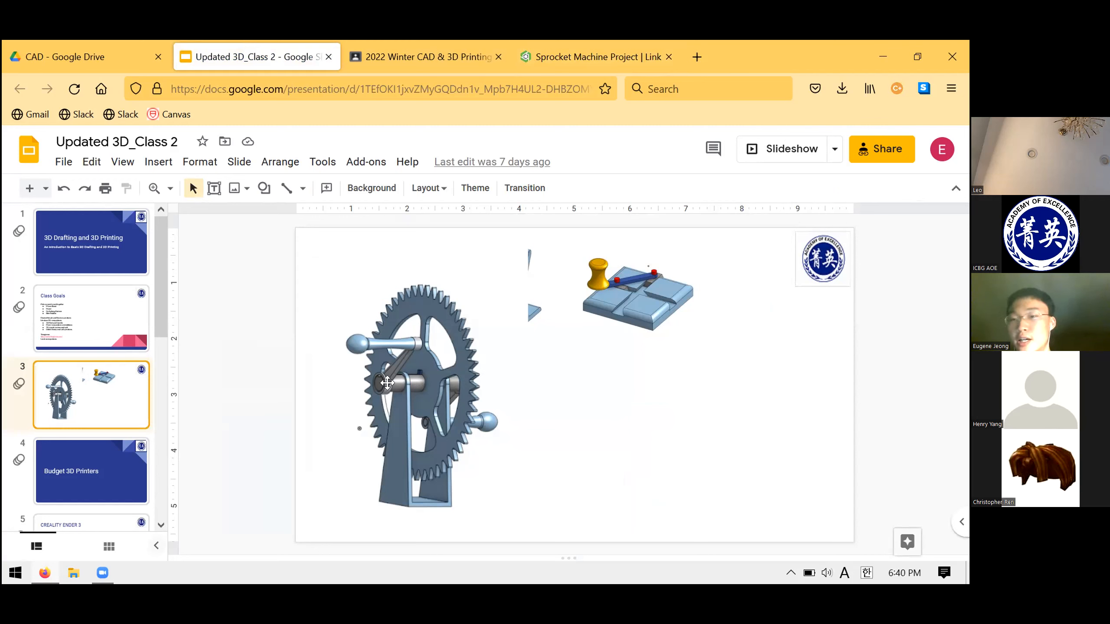
pyautogui.click(536, 45)
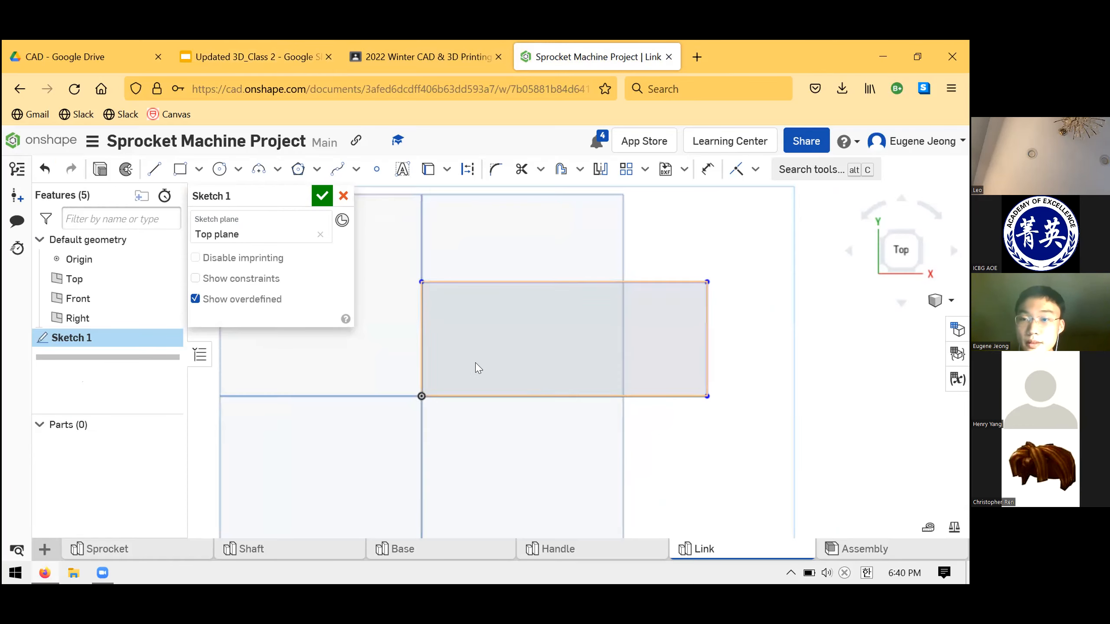
pyautogui.scroll(-2, 593, 307)
pyautogui.scroll(3, 595, 300)
pyautogui.scroll(-1, 597, 298)
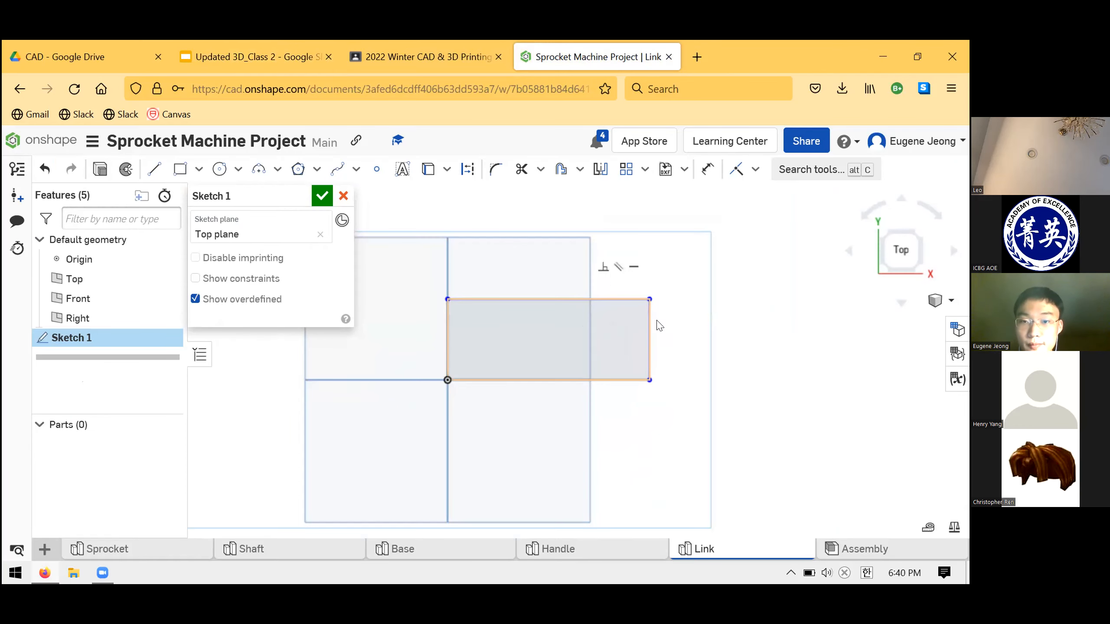
# Enlarge the rectangle to about 6.75 in long, keeping its lower-left corner on the origin
pyautogui.scroll(-1, 593, 306)
pyautogui.scroll(1, 633, 317)
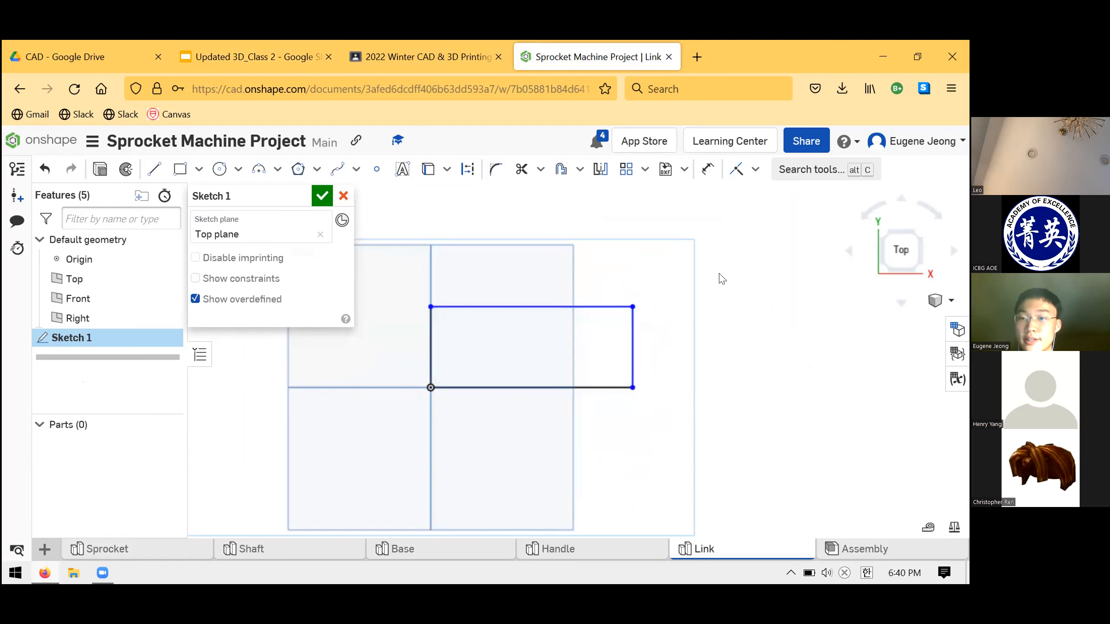
pyautogui.hotkey('ctrl', 'z')
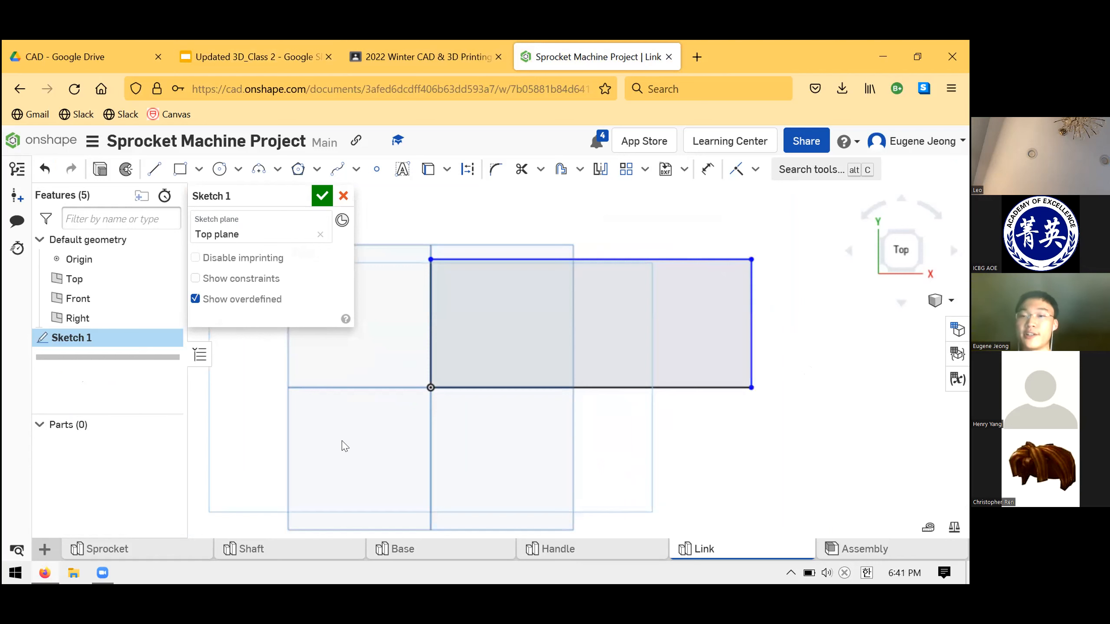
pyautogui.scroll(-1, 672, 323)
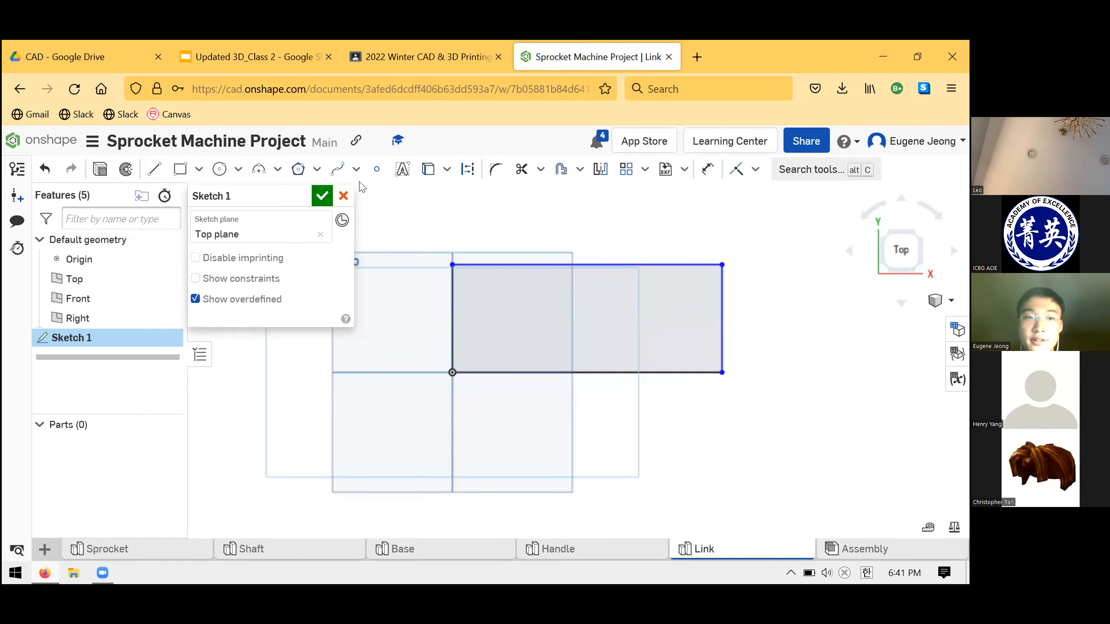
# Sketch a circle about 1.46 in across near the rectangle's left end and a second circle near its right end
pyautogui.press('c')
pyautogui.click(483, 322)
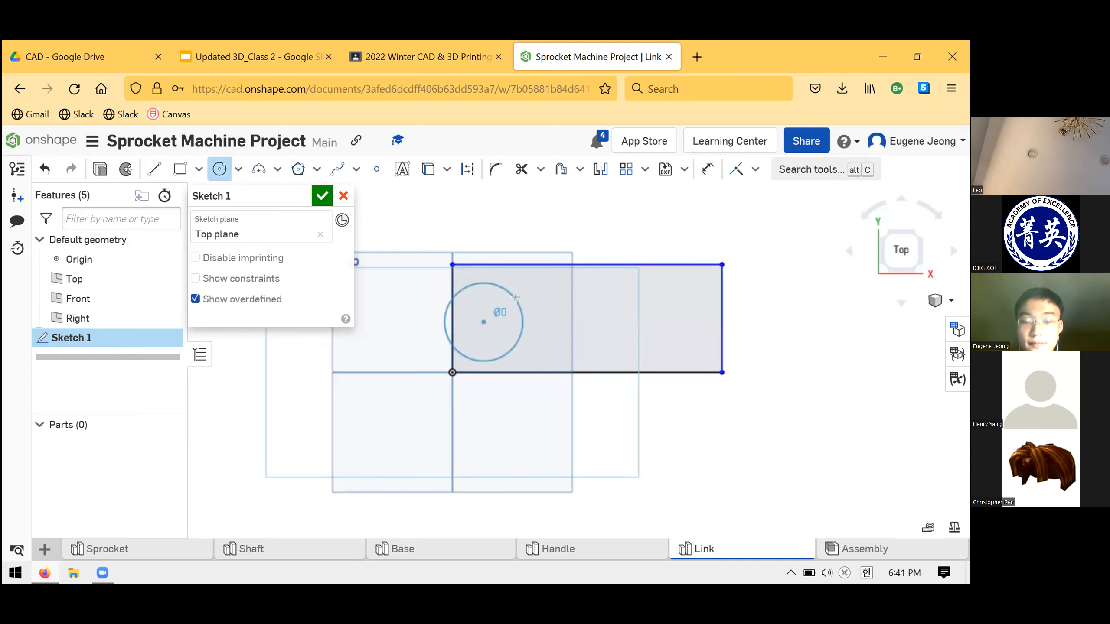
pyautogui.click(506, 303)
pyautogui.click(664, 323)
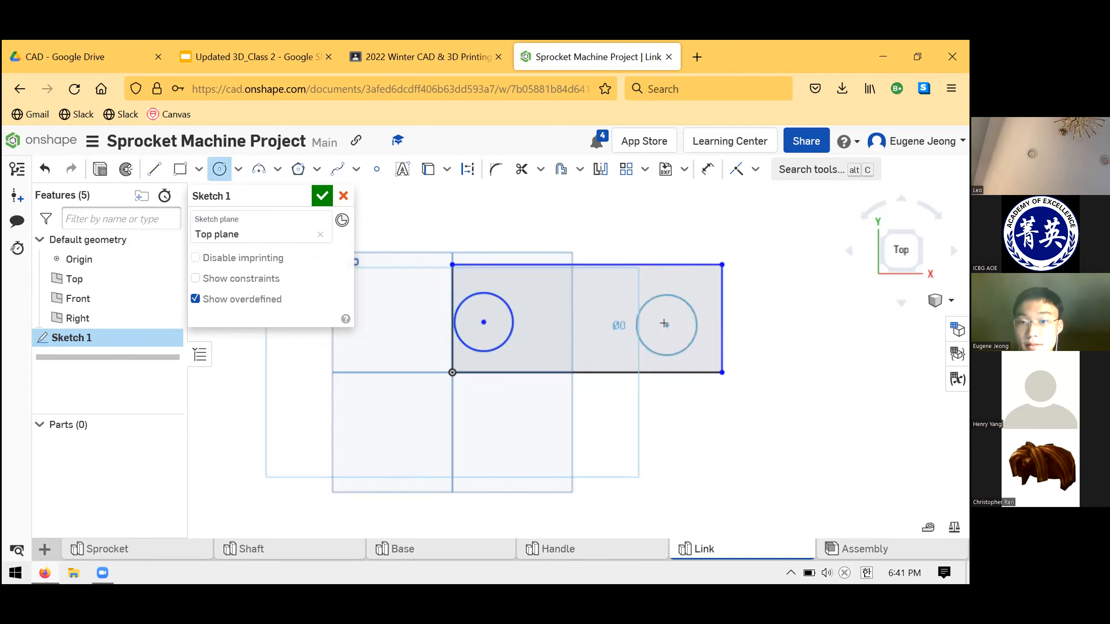
pyautogui.click(697, 304)
pyautogui.press('Escape')
pyautogui.scroll(-2, 413, 391)
pyautogui.scroll(1, 531, 340)
pyautogui.scroll(2, 532, 343)
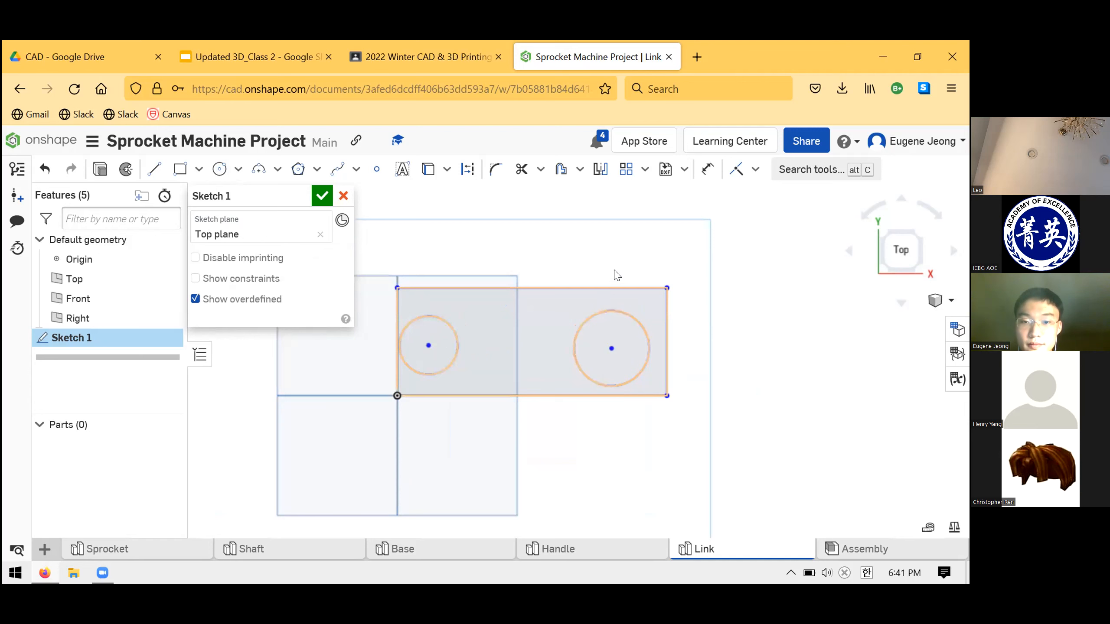
# Shift the left circle away from the rectangle's edge, shrink the right circle, and nudge it slightly up and right
pyautogui.moveTo(394, 361); pyautogui.dragTo(416, 361)
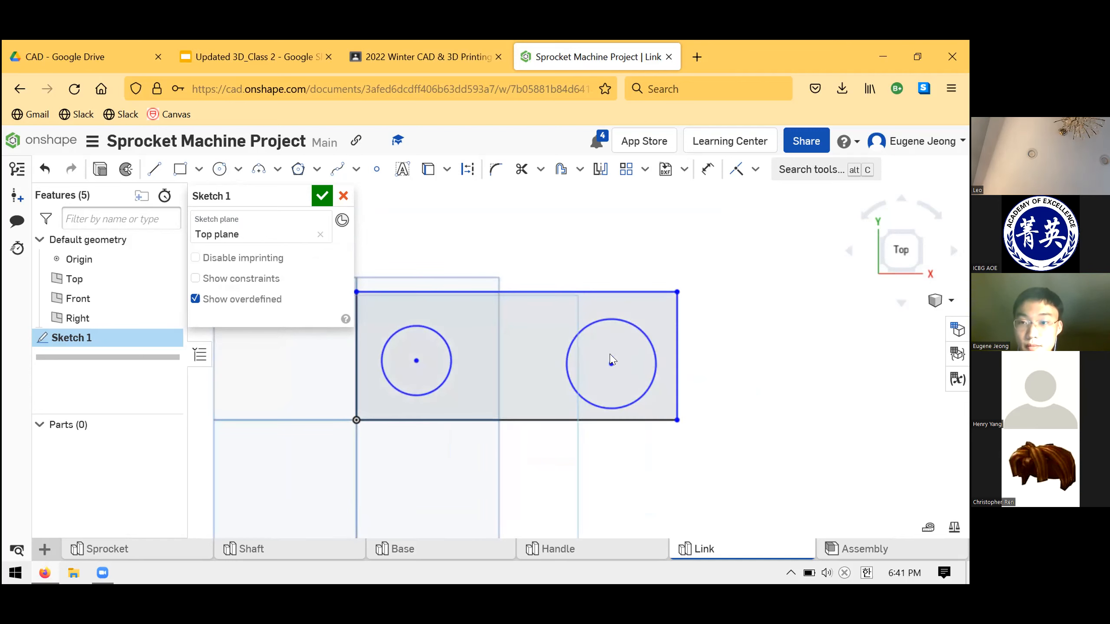
pyautogui.moveTo(615, 319)
pyautogui.mouseDown()
pyautogui.moveTo(612, 348)
pyautogui.moveTo(616, 331)
pyautogui.moveTo(601, 335)
pyautogui.mouseUp()
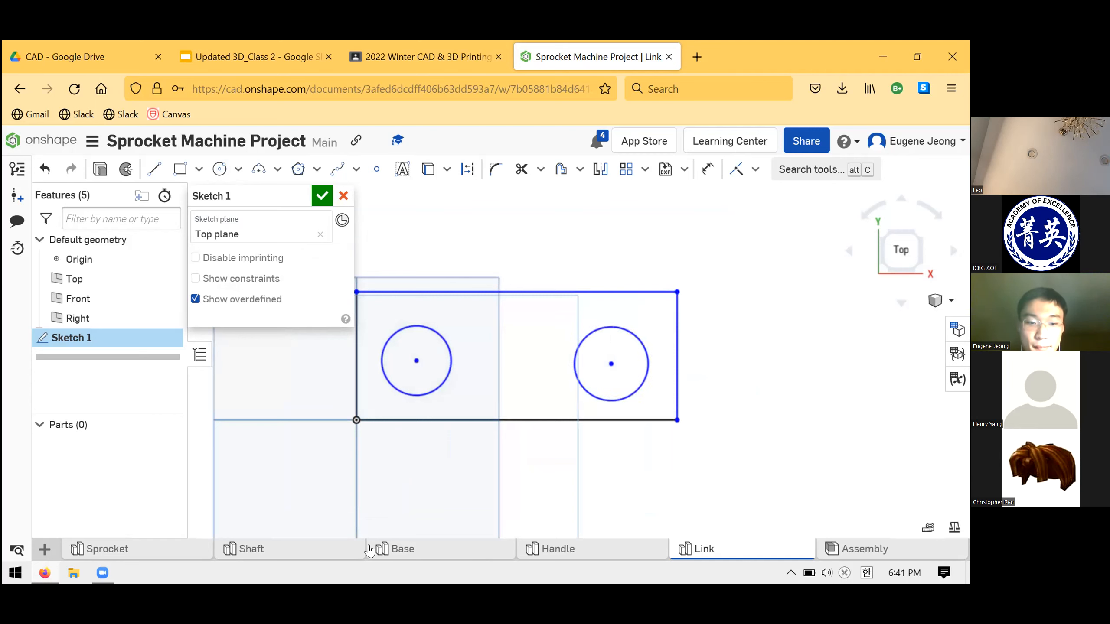
pyautogui.moveTo(612, 364); pyautogui.dragTo(616, 358)
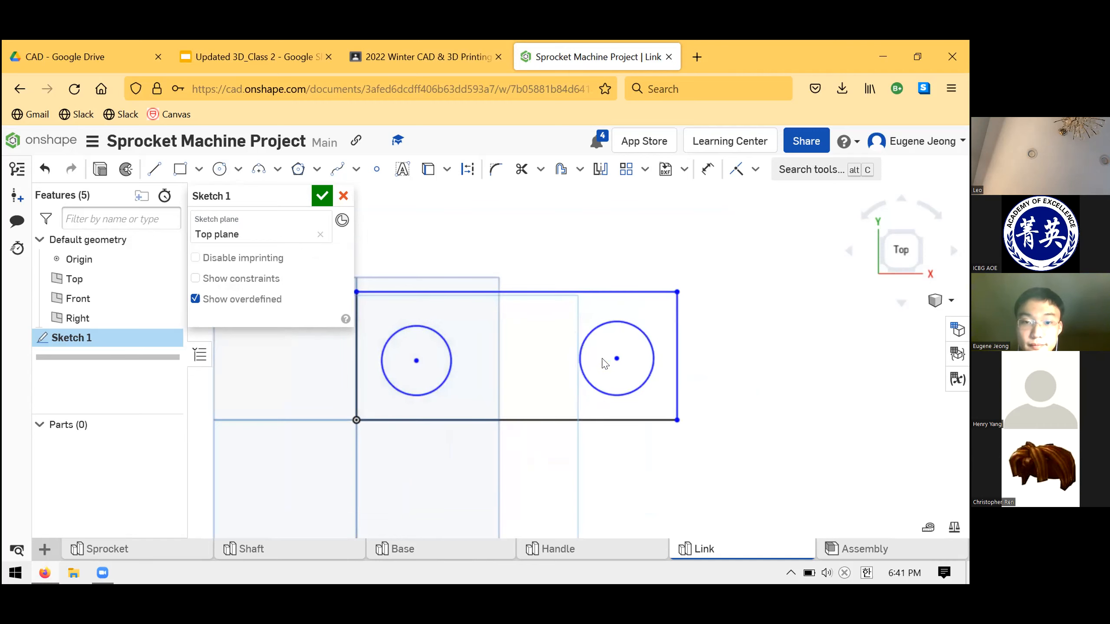
# Measure the diameter of the shaft's end edge in the Shaft part studio and return to the Link sketch
pyautogui.click(275, 550)
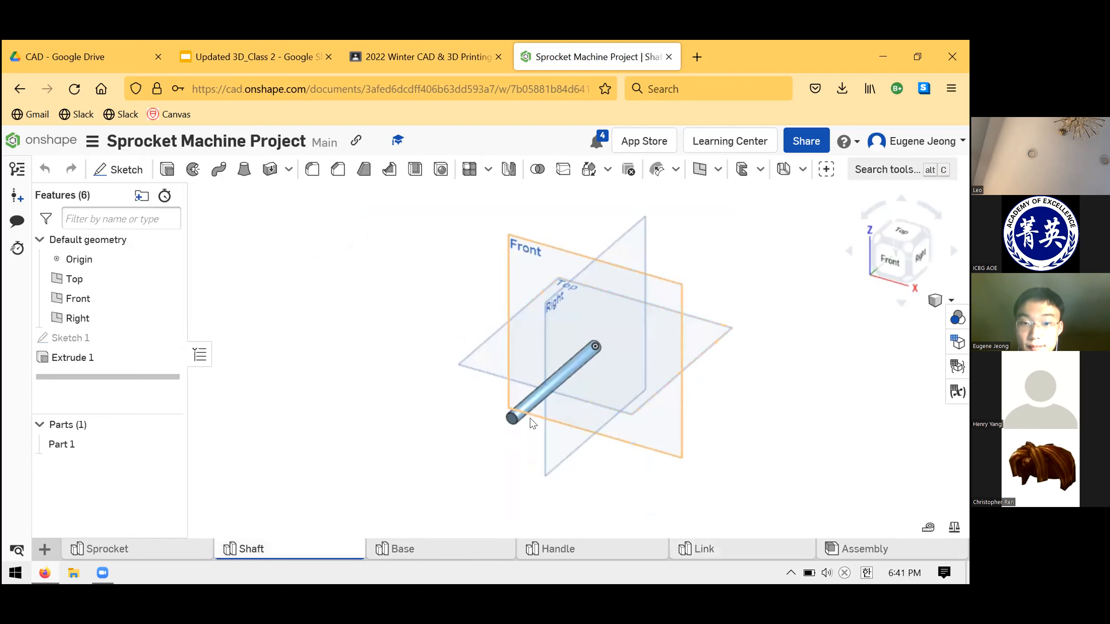
pyautogui.scroll(-5, 519, 415)
pyautogui.scroll(5, 519, 414)
pyautogui.scroll(5, 519, 413)
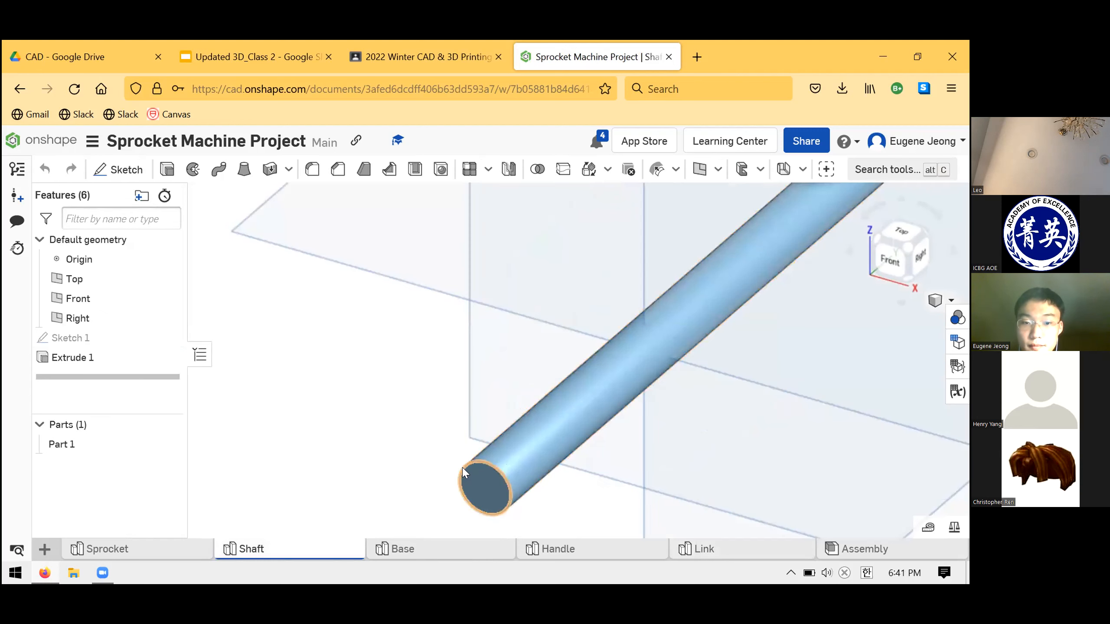
pyautogui.click(446, 460)
pyautogui.scroll(5, 577, 308)
pyautogui.scroll(-5, 585, 493)
pyautogui.scroll(3, 539, 411)
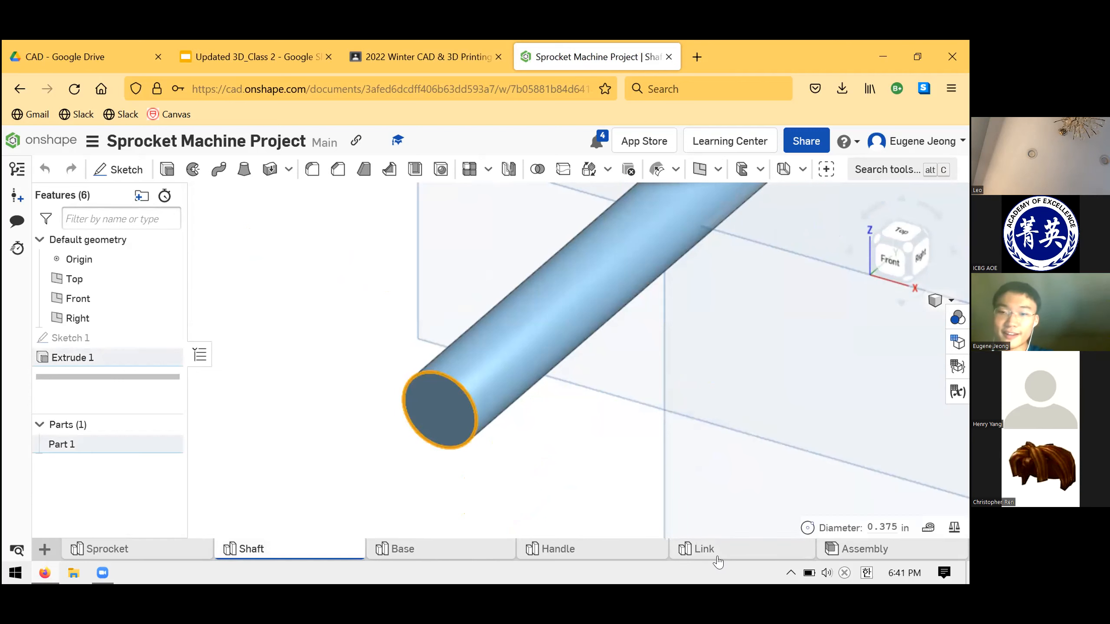
pyautogui.moveTo(724, 563)
pyautogui.mouseDown()
pyautogui.moveTo(721, 541)
pyautogui.moveTo(724, 564)
pyautogui.mouseUp()
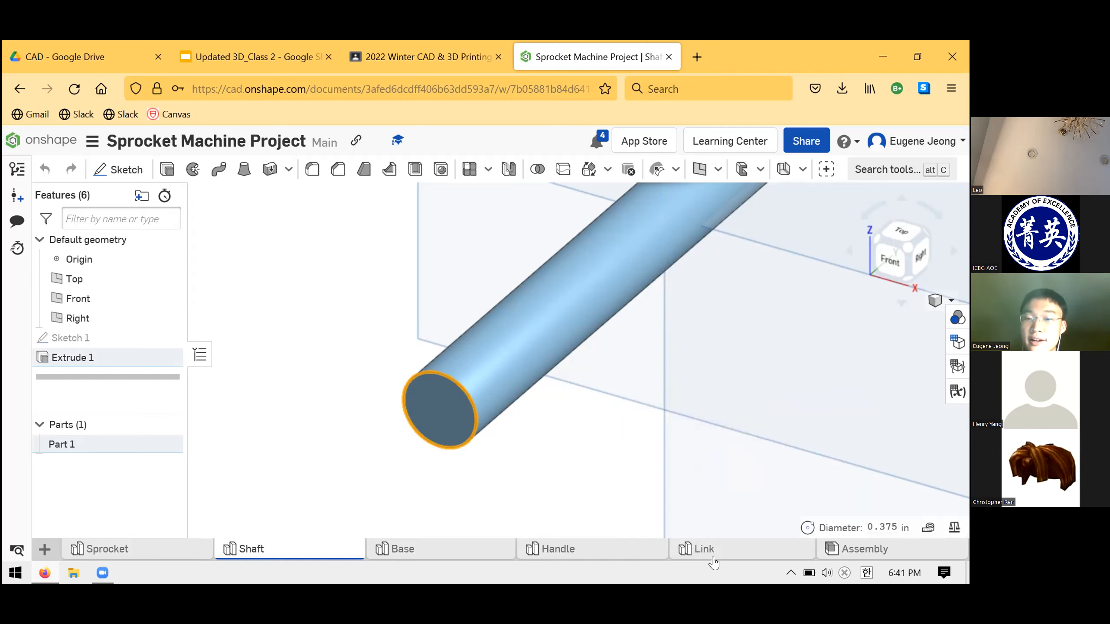
pyautogui.click(718, 554)
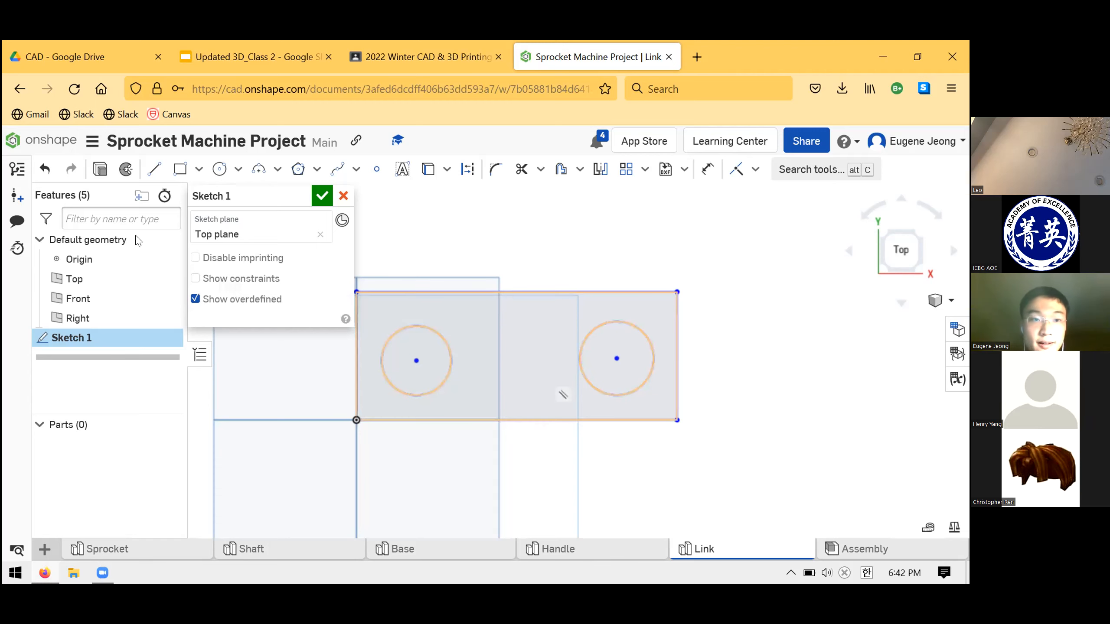
# Measure the diameter of the handle's narrow end edge in the Handle part studio
pyautogui.click(611, 548)
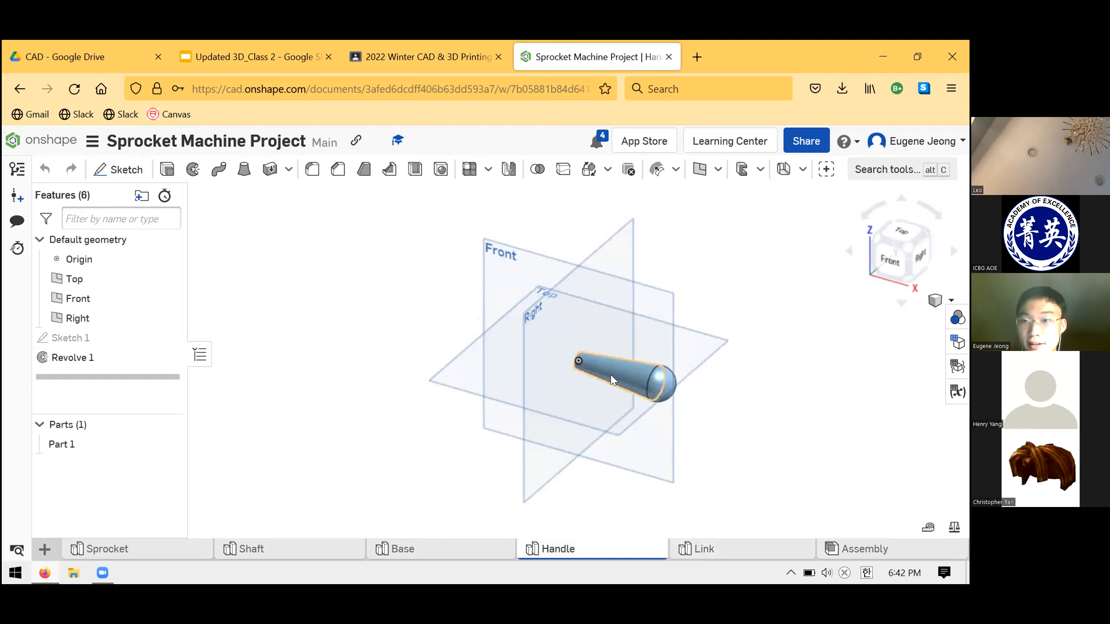
pyautogui.scroll(8, 612, 363)
pyautogui.moveTo(585, 312)
pyautogui.mouseDown(button='right')
pyautogui.moveTo(547, 352)
pyautogui.moveTo(478, 331)
pyautogui.moveTo(527, 402)
pyautogui.moveTo(550, 401)
pyautogui.moveTo(547, 411)
pyautogui.moveTo(391, 329)
pyautogui.mouseUp(button='right')
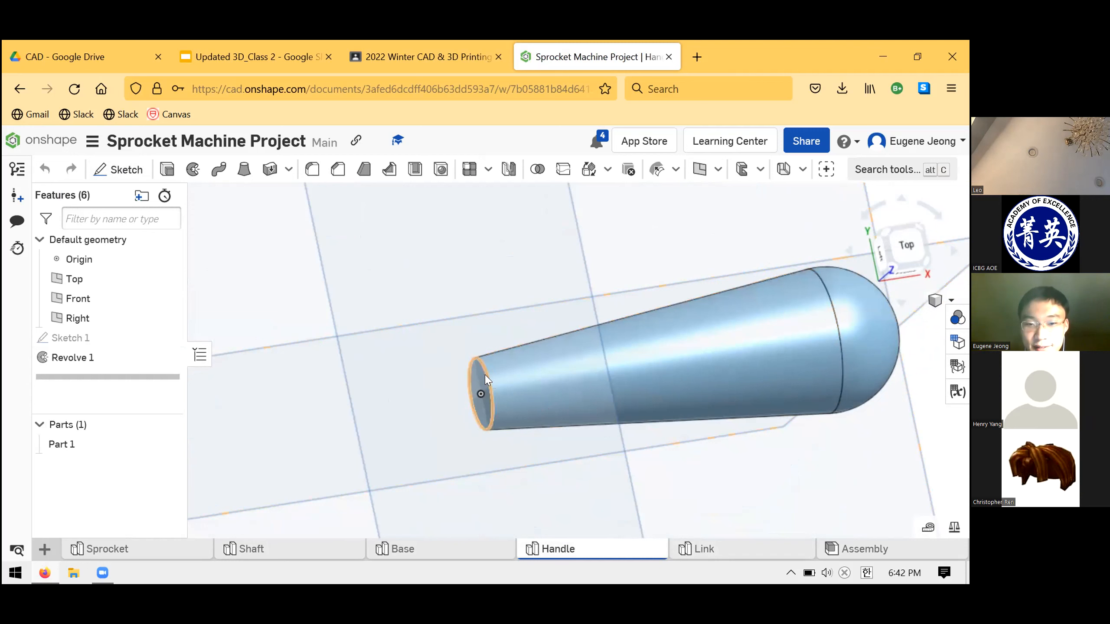
pyautogui.click(462, 390)
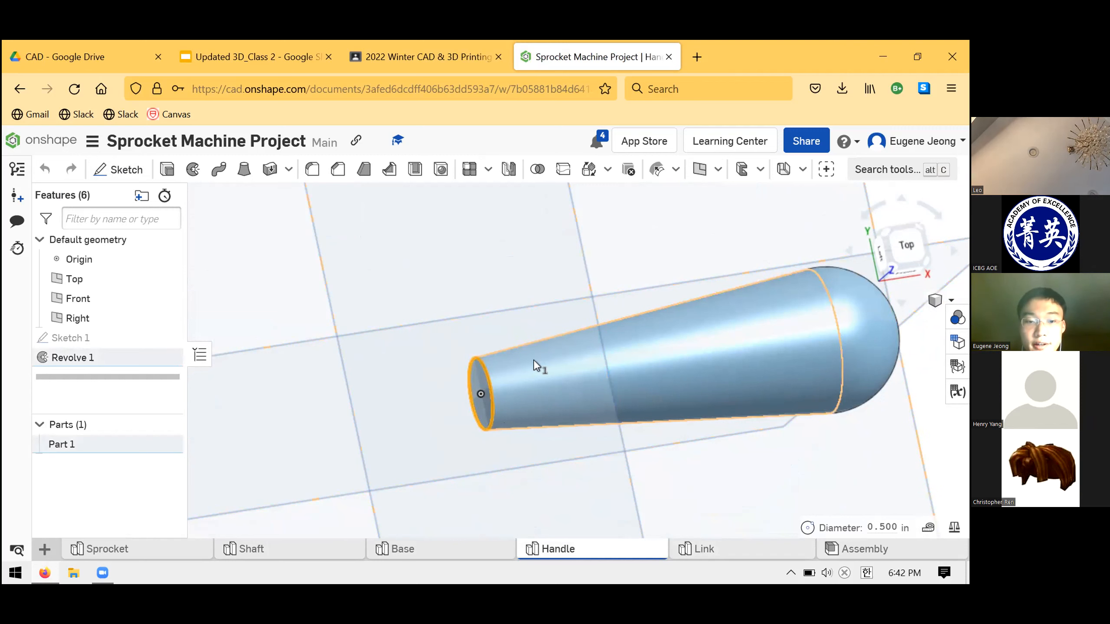
# Recheck the shaft's circular end edge in the Shaft part studio, returning to the Link sketch when finished
pyautogui.click(398, 549)
pyautogui.click(310, 552)
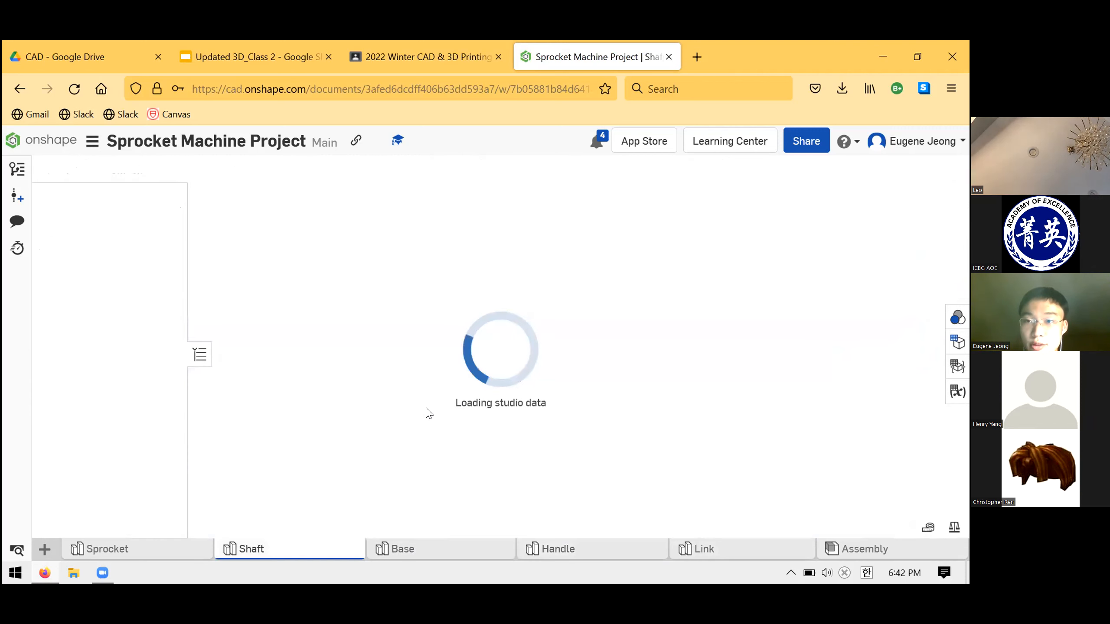
pyautogui.click(430, 377)
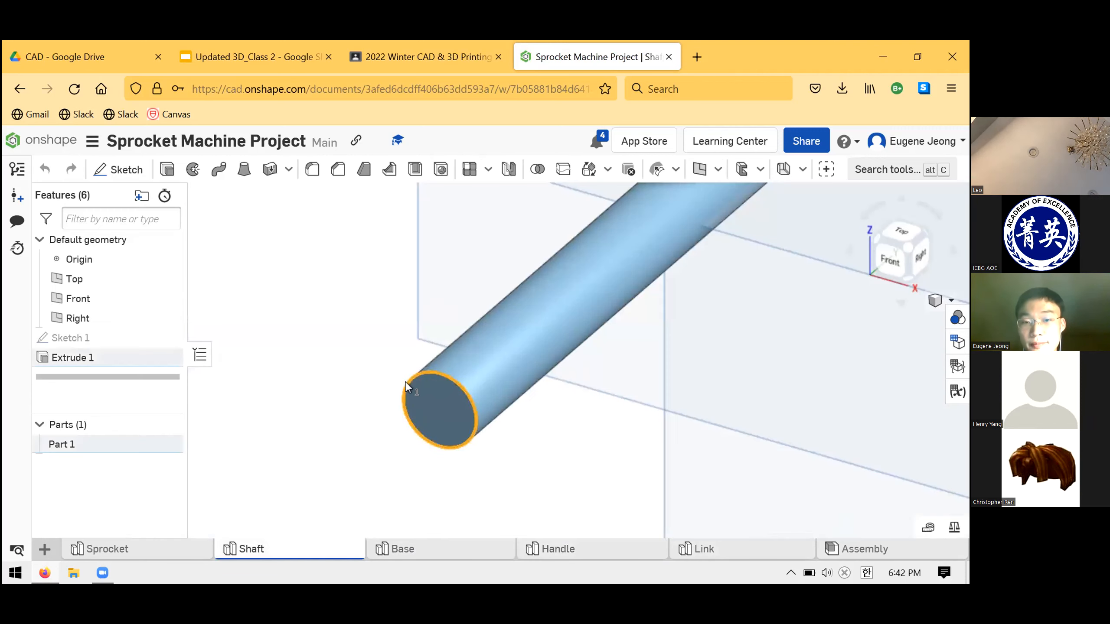
pyautogui.click(762, 555)
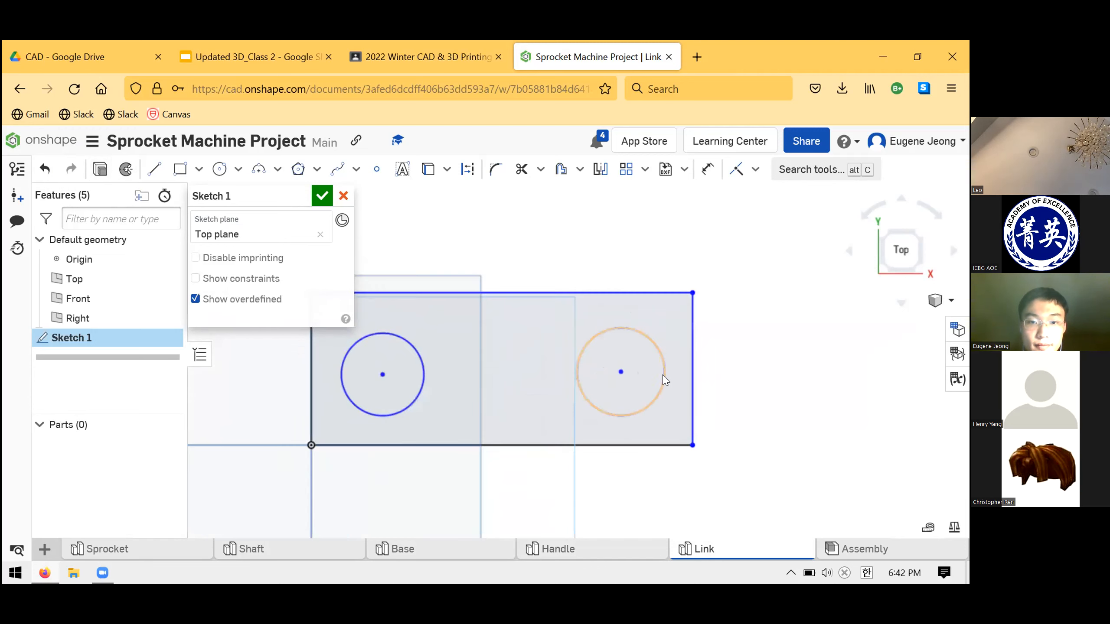
pyautogui.scroll(-2, 665, 381)
pyautogui.scroll(1, 666, 347)
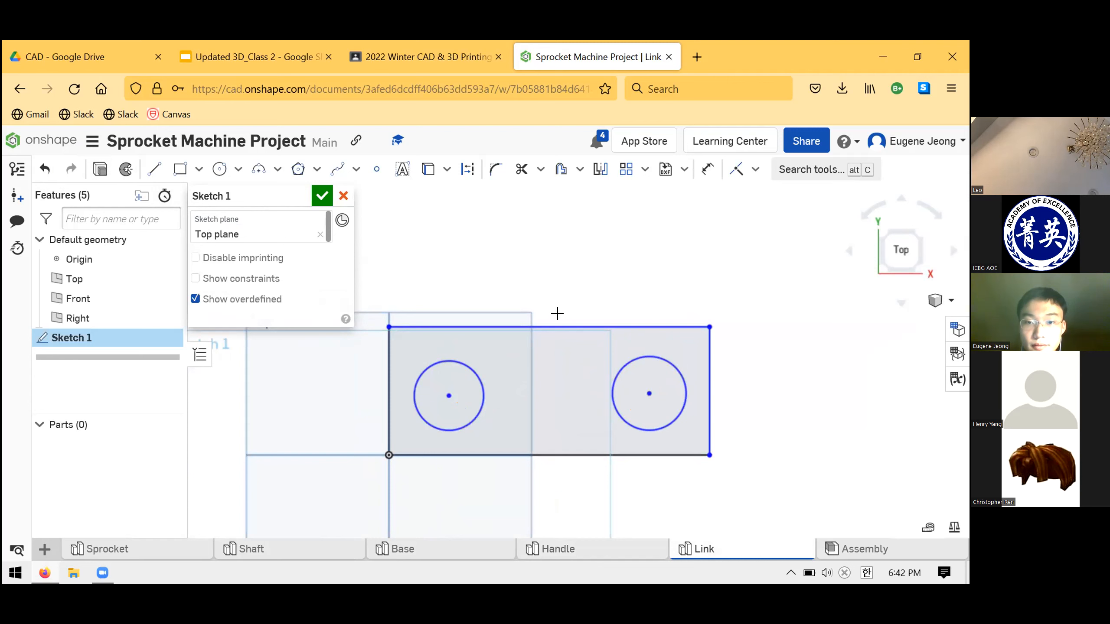
pyautogui.press('d')
pyautogui.click(547, 326)
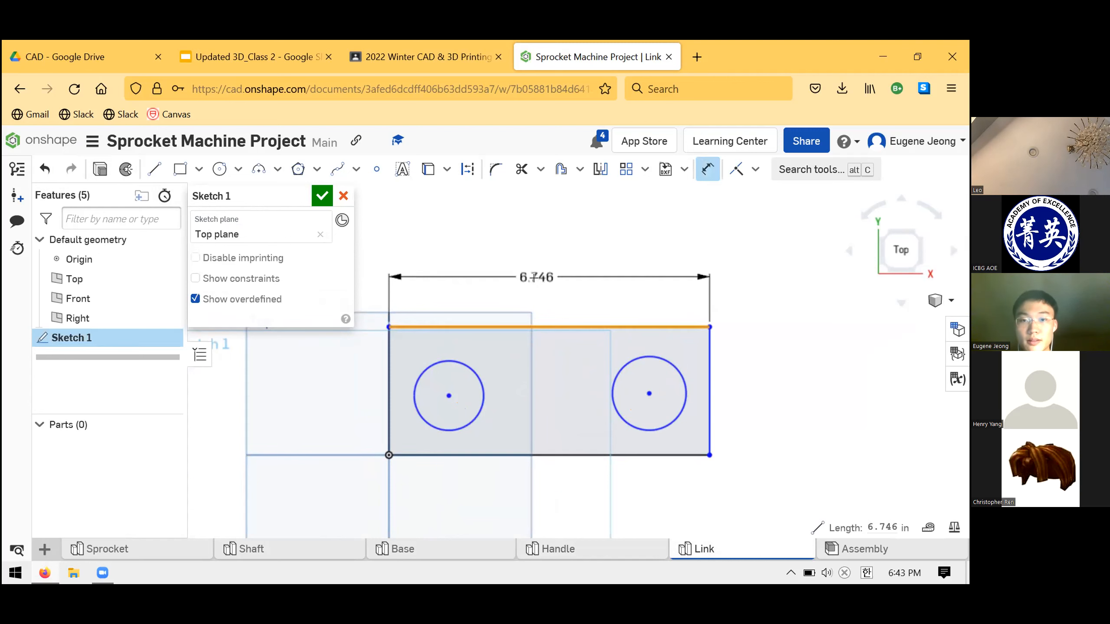
pyautogui.press('Escape')
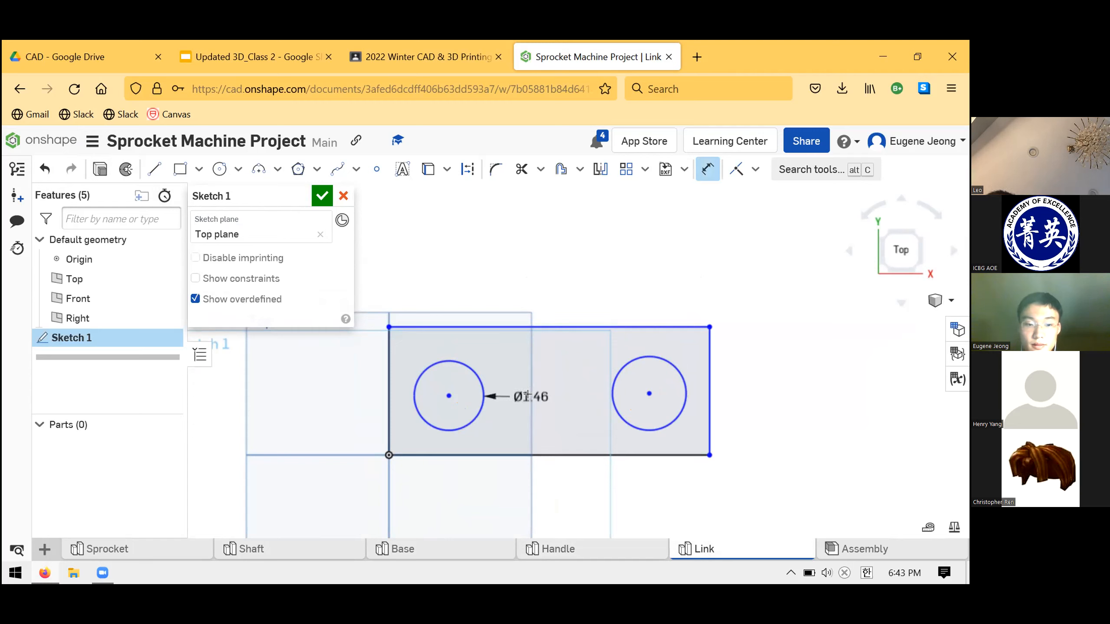
# Dimension the left circle's diameter to 3/8 in
pyautogui.doubleClick(528, 395)
pyautogui.write('3/')
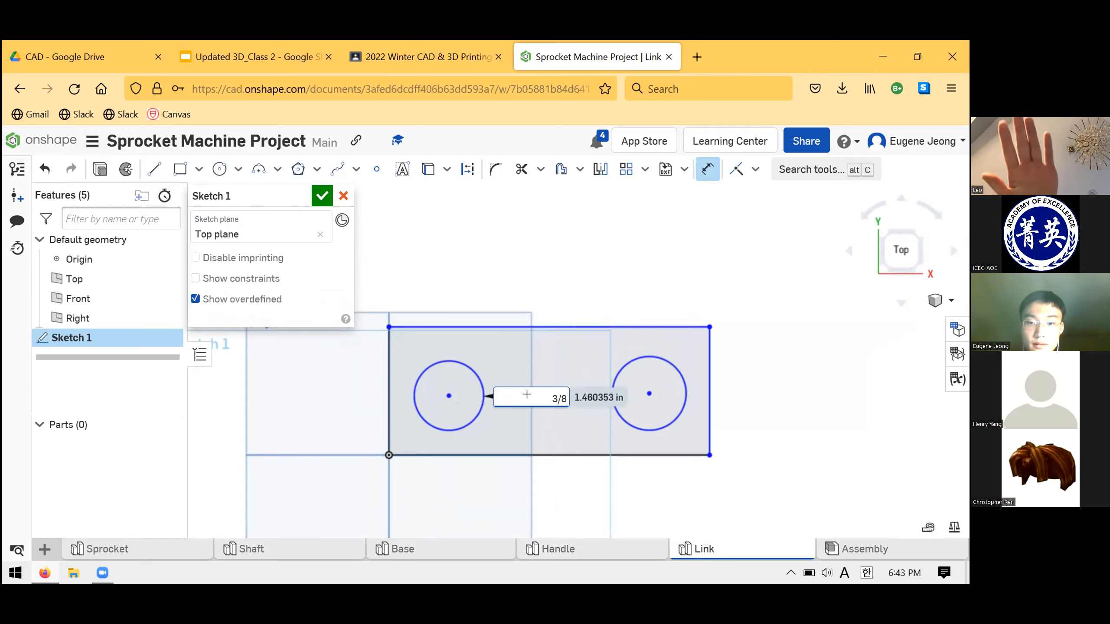
pyautogui.write('8')
pyautogui.press('Return')
# Dimension the right circle's diameter to 0.5 in
pyautogui.scroll(5, 373, 466)
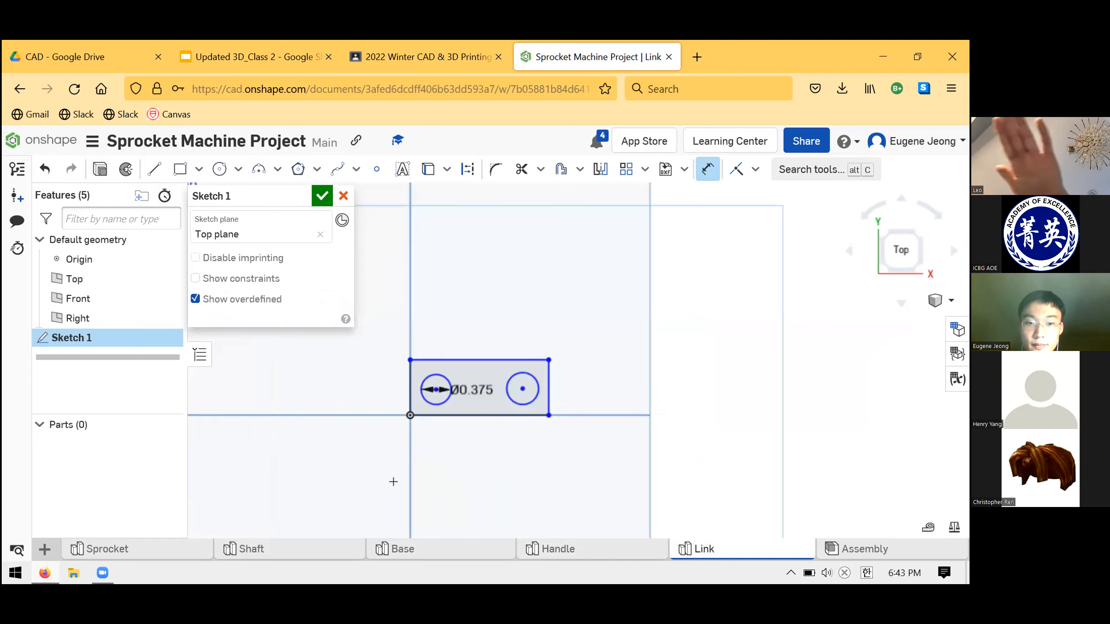
pyautogui.scroll(1, 526, 339)
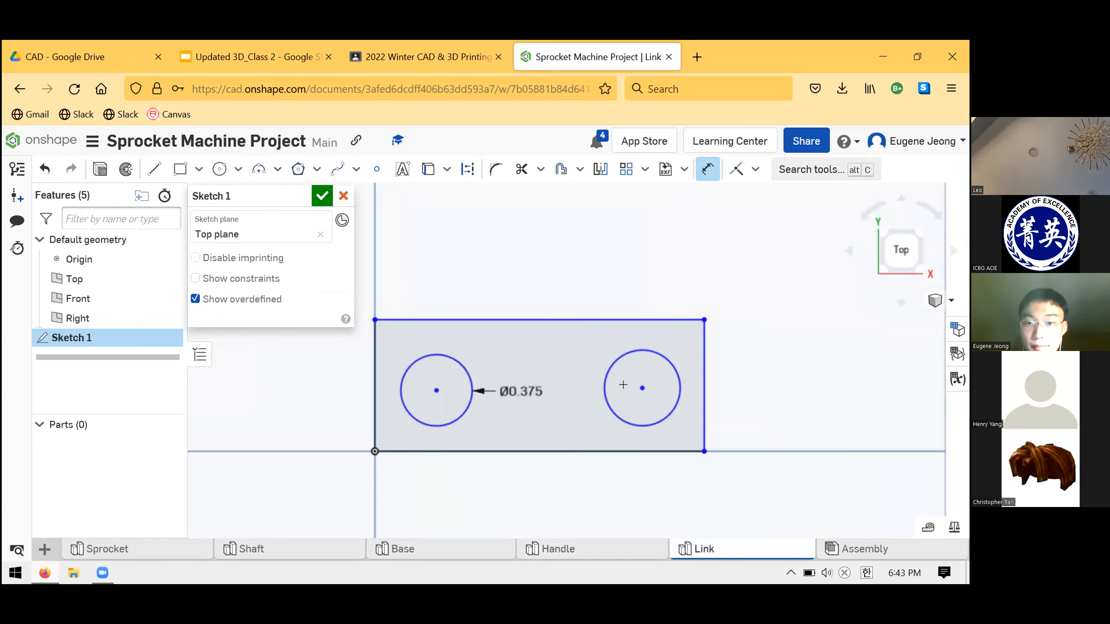
pyautogui.click(538, 353)
pyautogui.write('0.5')
pyautogui.press('Return')
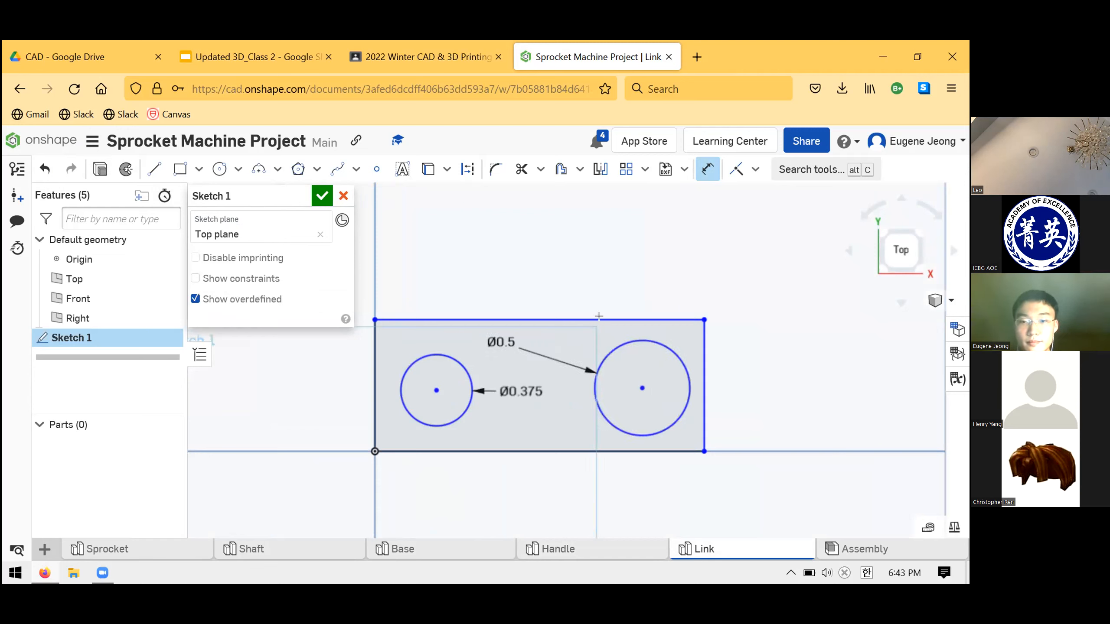
# Move the 0.5 in circle slightly left, away from the rectangle's right edge
pyautogui.press('d')
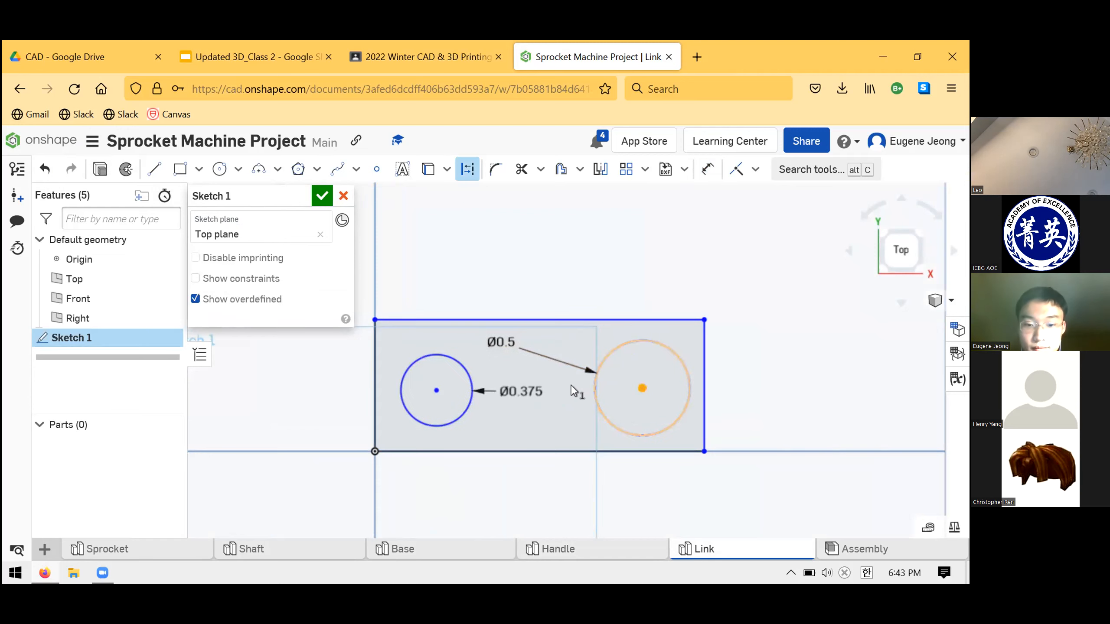
pyautogui.press('Escape')
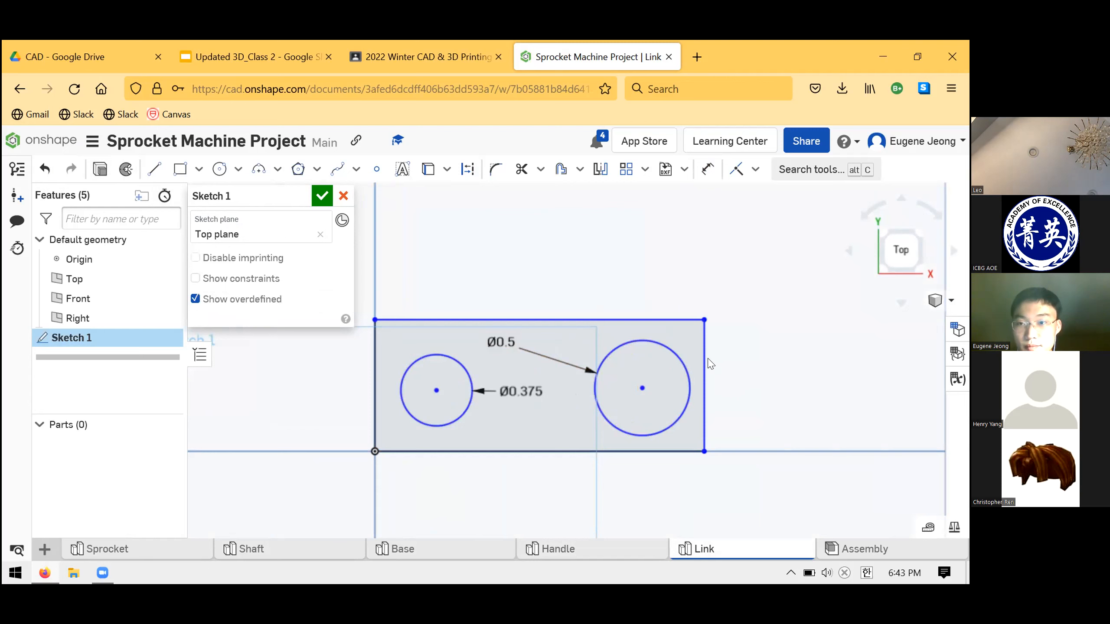
pyautogui.moveTo(643, 387); pyautogui.dragTo(628, 386)
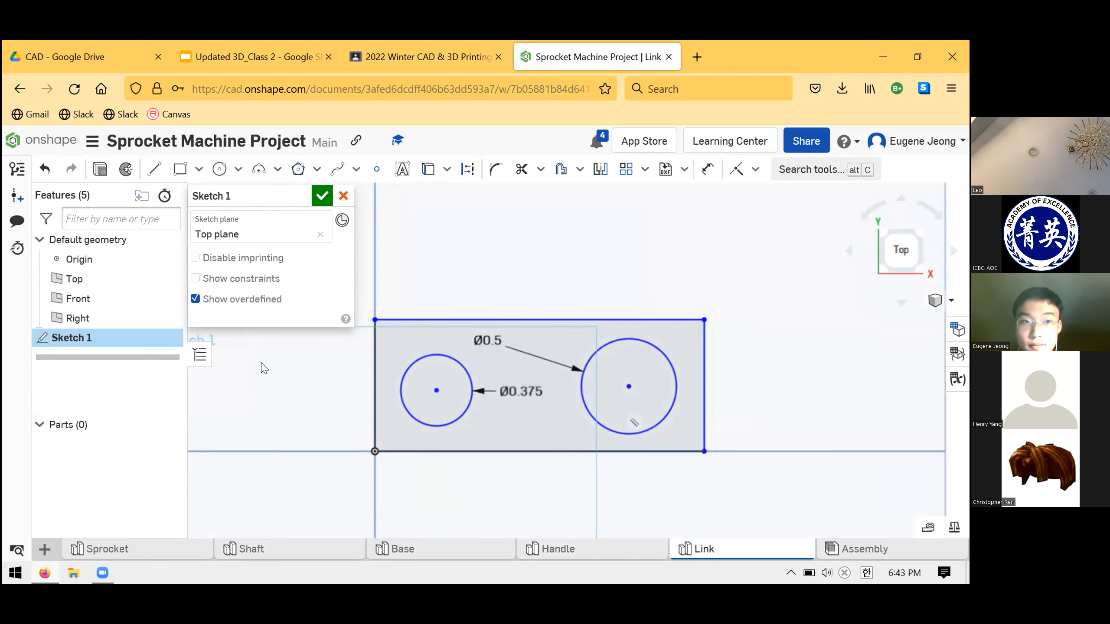
# Leave the Link sketch for the documents list and reopen the Sprocket Machine Project document
pyautogui.click(42, 141)
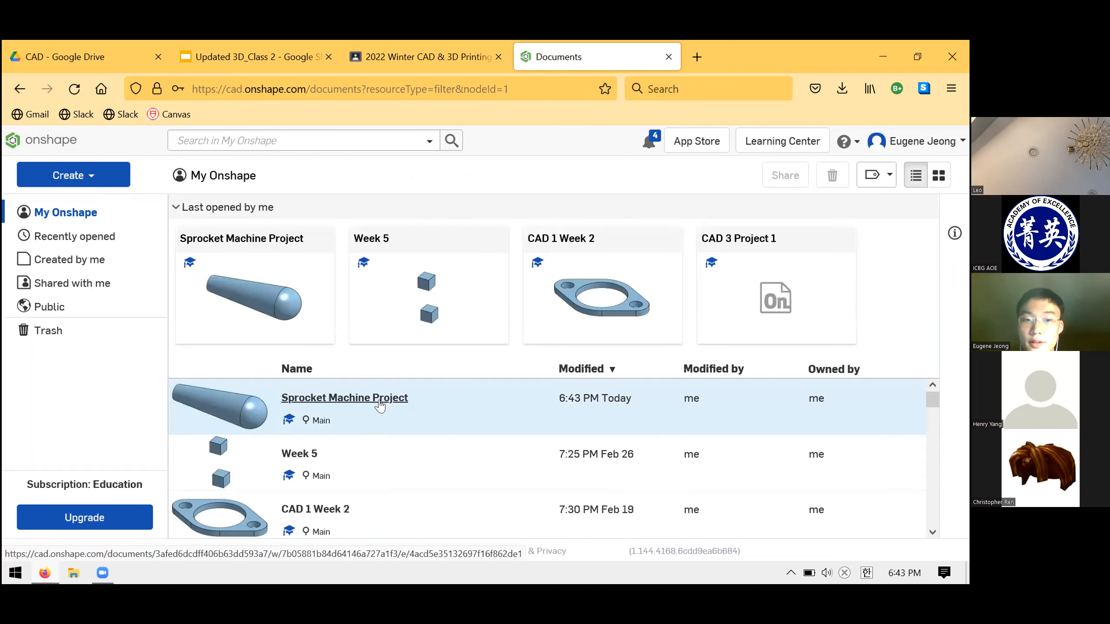
pyautogui.click(394, 380)
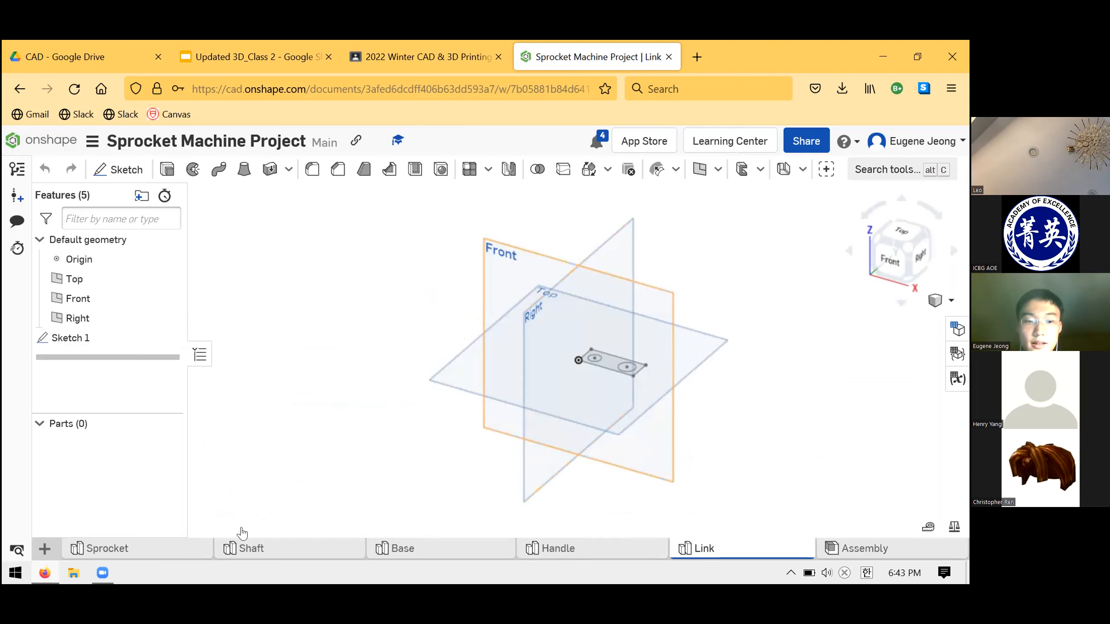
# Reopen the Link's rectangle-and-circles sketch for editing
pyautogui.moveTo(301, 547)
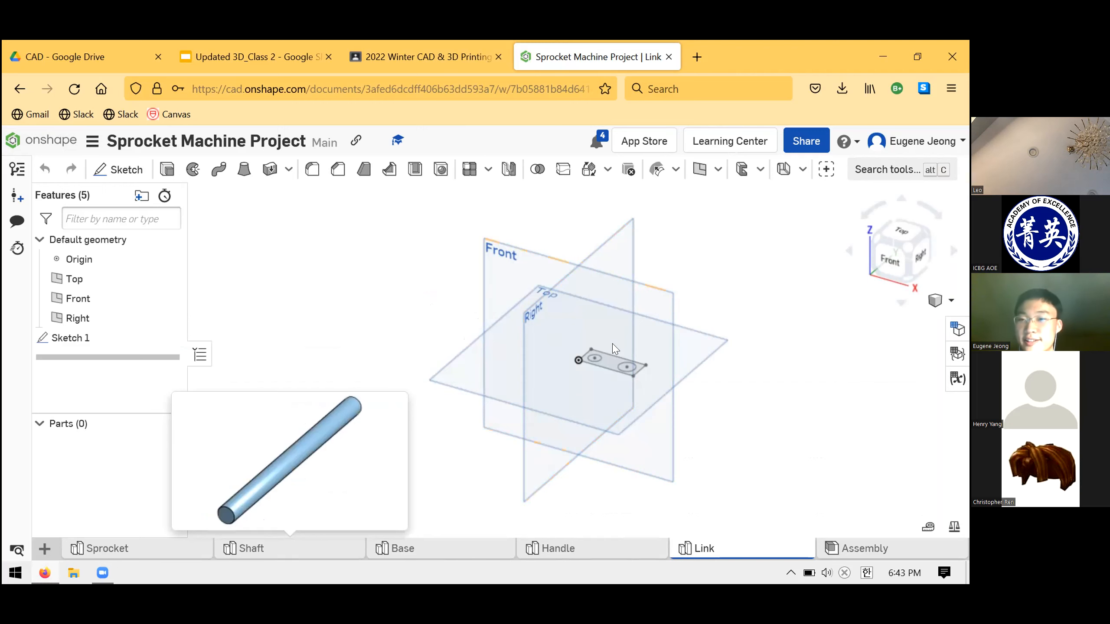
pyautogui.scroll(-3, 613, 348)
pyautogui.press('f')
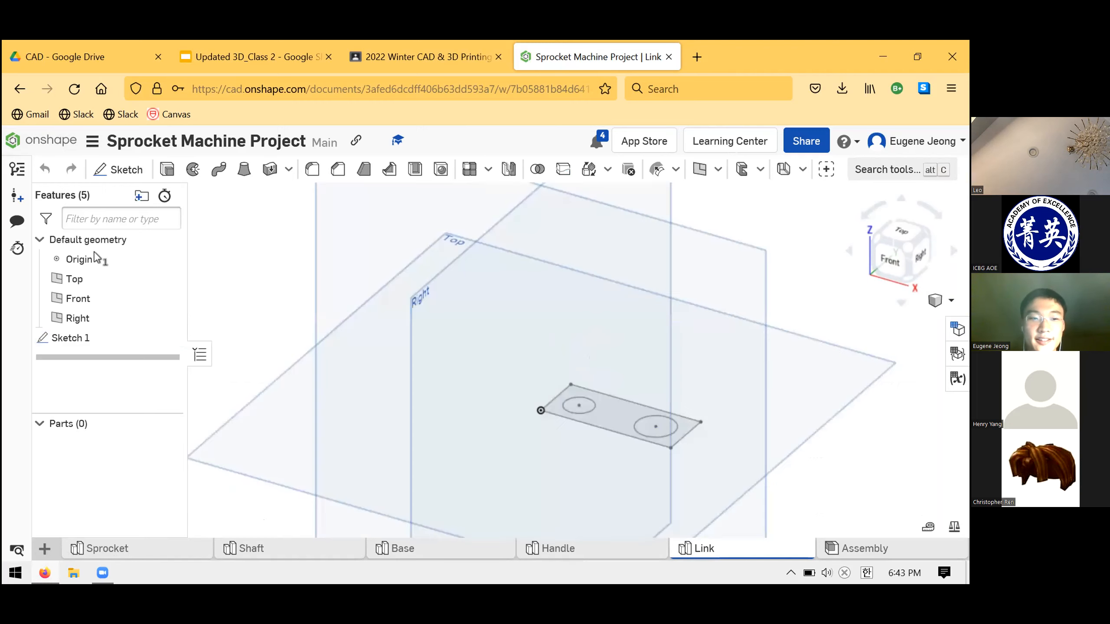
pyautogui.rightClick(98, 339)
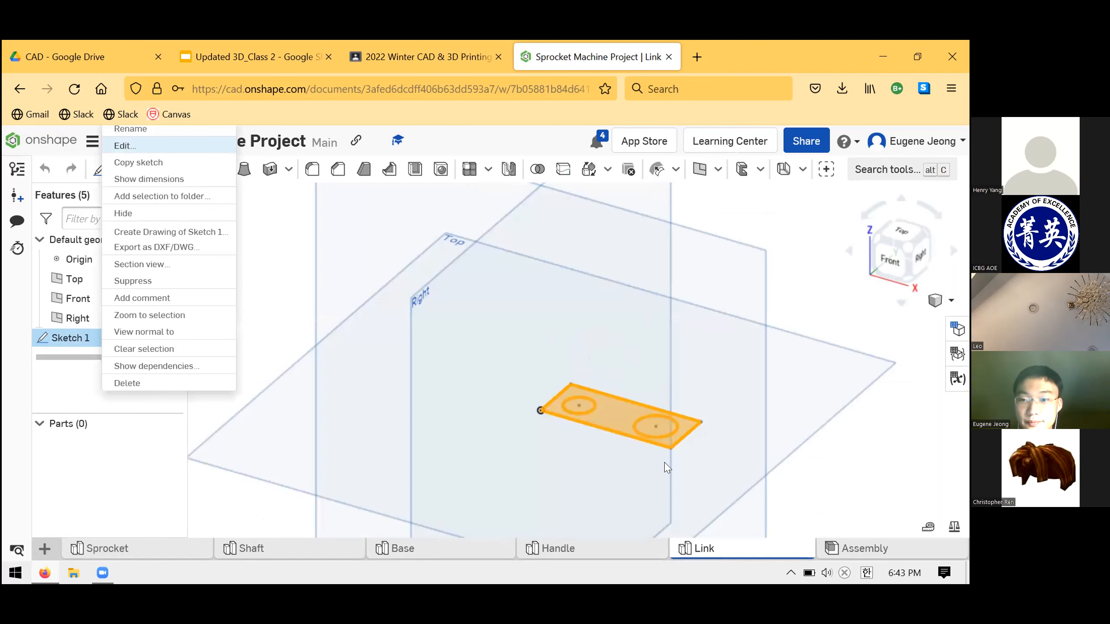
pyautogui.press('Return')
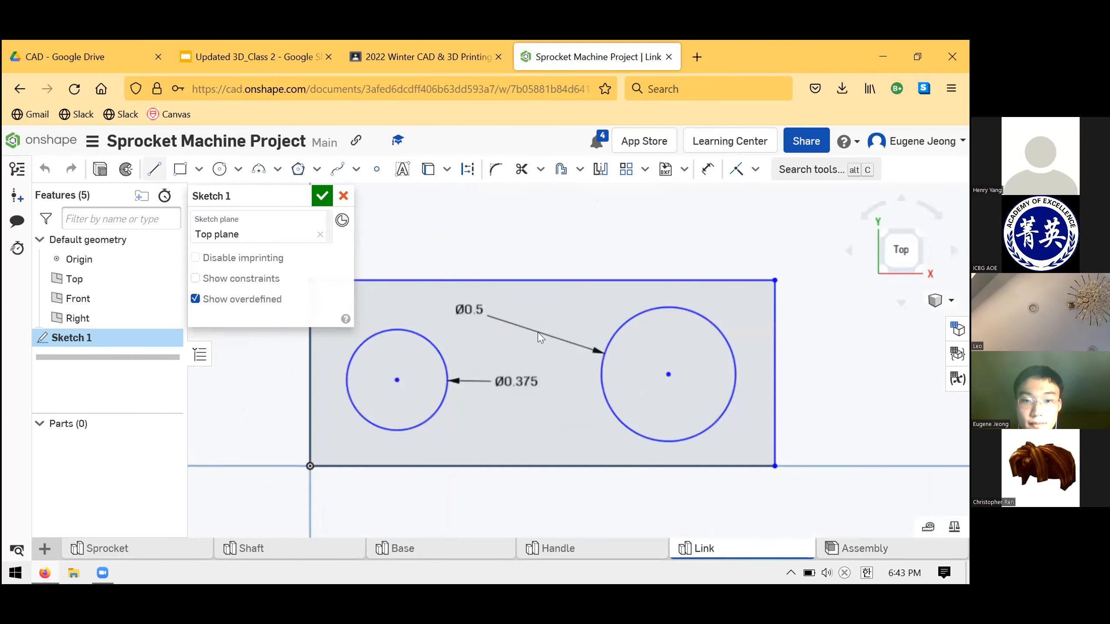
# Draw a horizontal line between the midpoints of the rectangle's left and right edges and make it a construction line
pyautogui.click(154, 170)
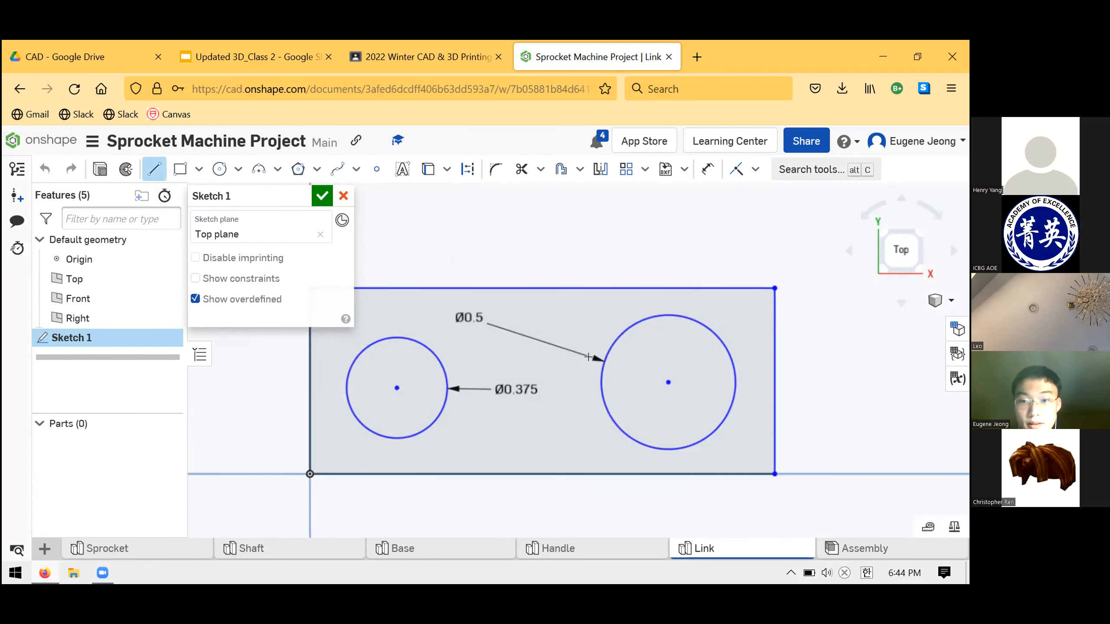
pyautogui.scroll(-2, 524, 463)
pyautogui.scroll(2, 352, 393)
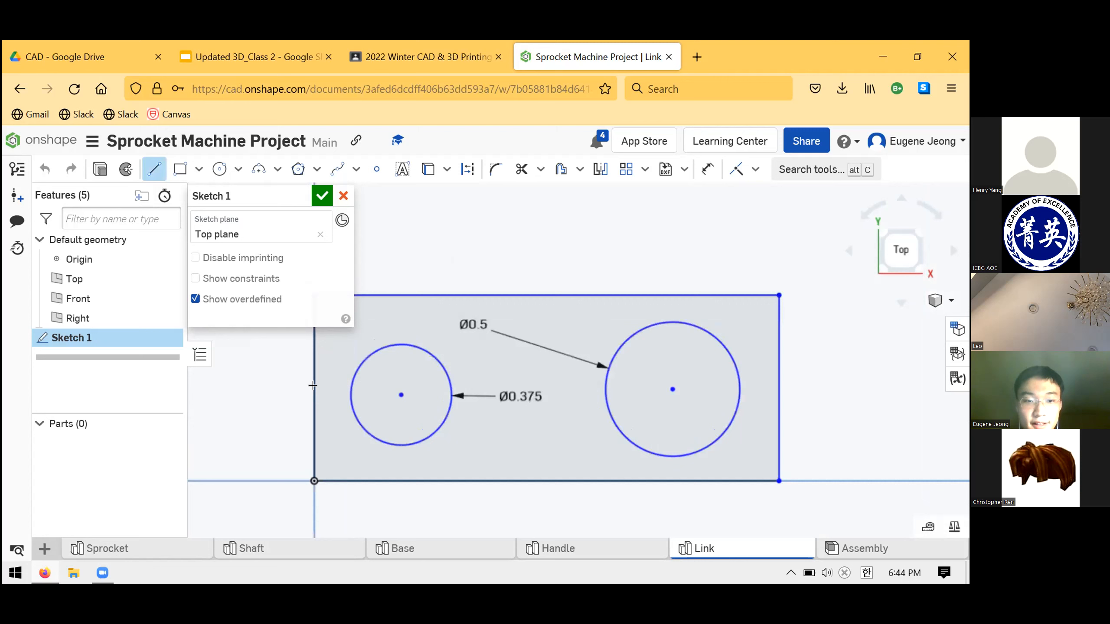
pyautogui.click(314, 388)
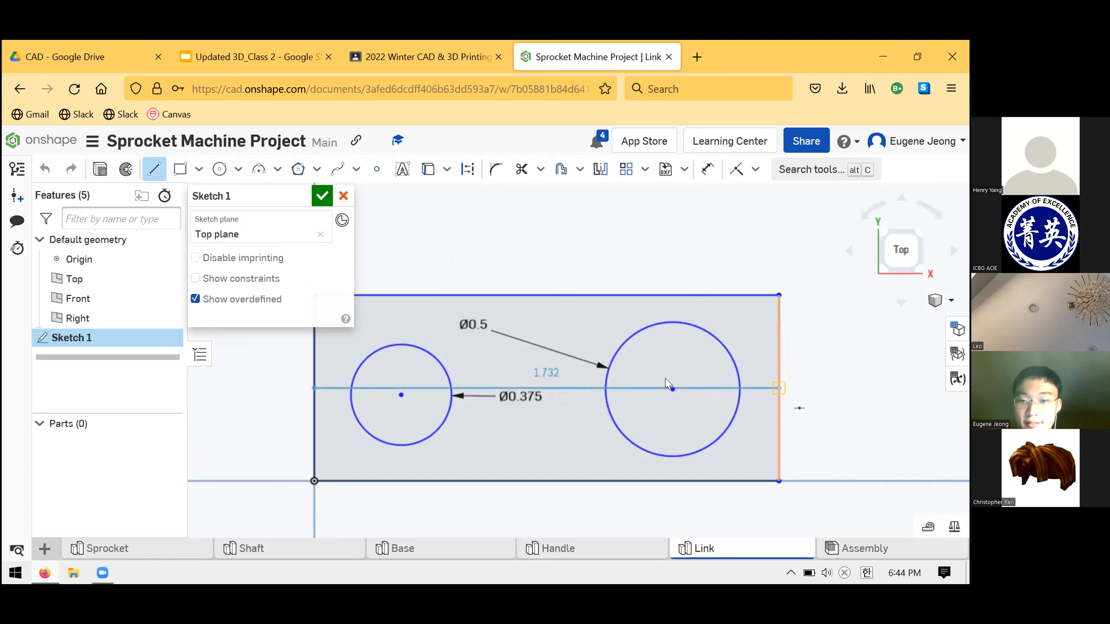
pyautogui.click(779, 388)
pyautogui.press('Escape')
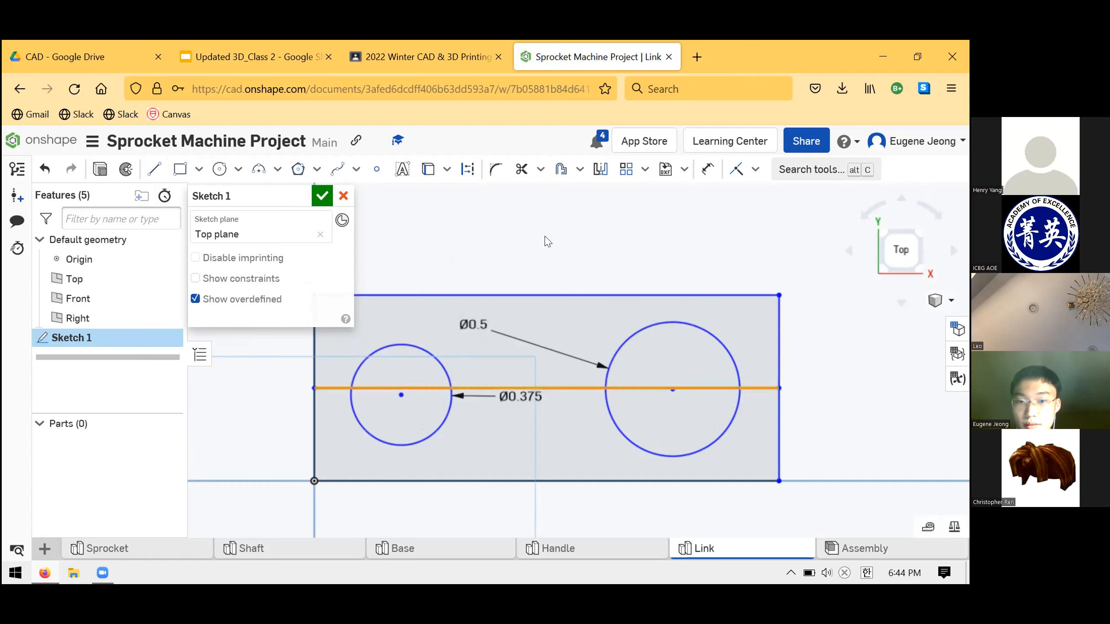
pyautogui.press('q')
pyautogui.scroll(-3, 639, 311)
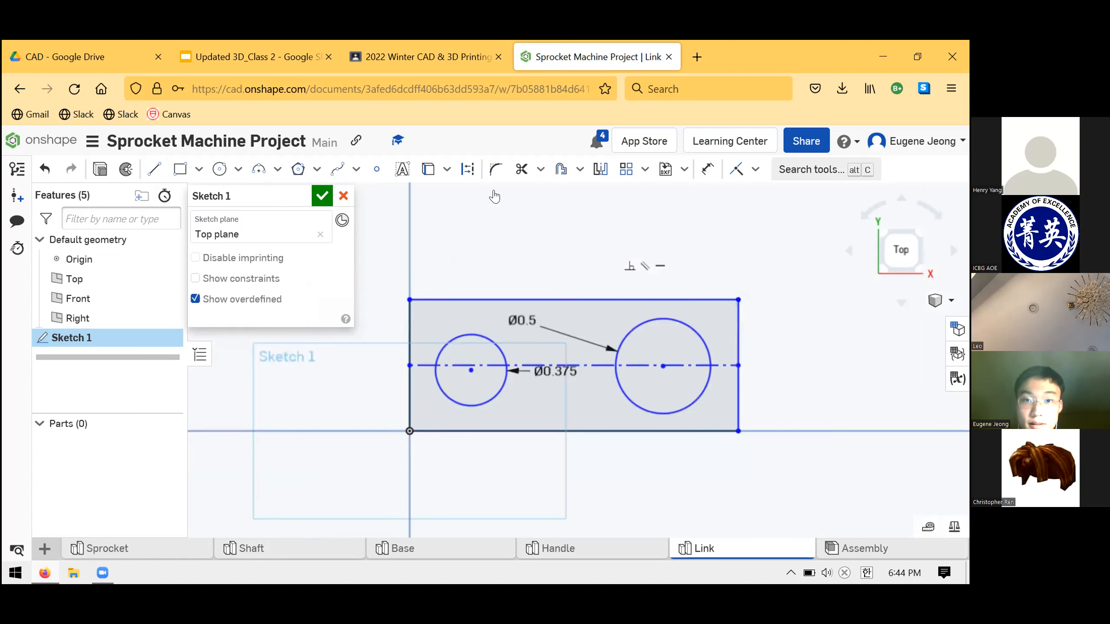
# Dimension the rectangle's length to 2 in along its upper edge
pyautogui.click(708, 169)
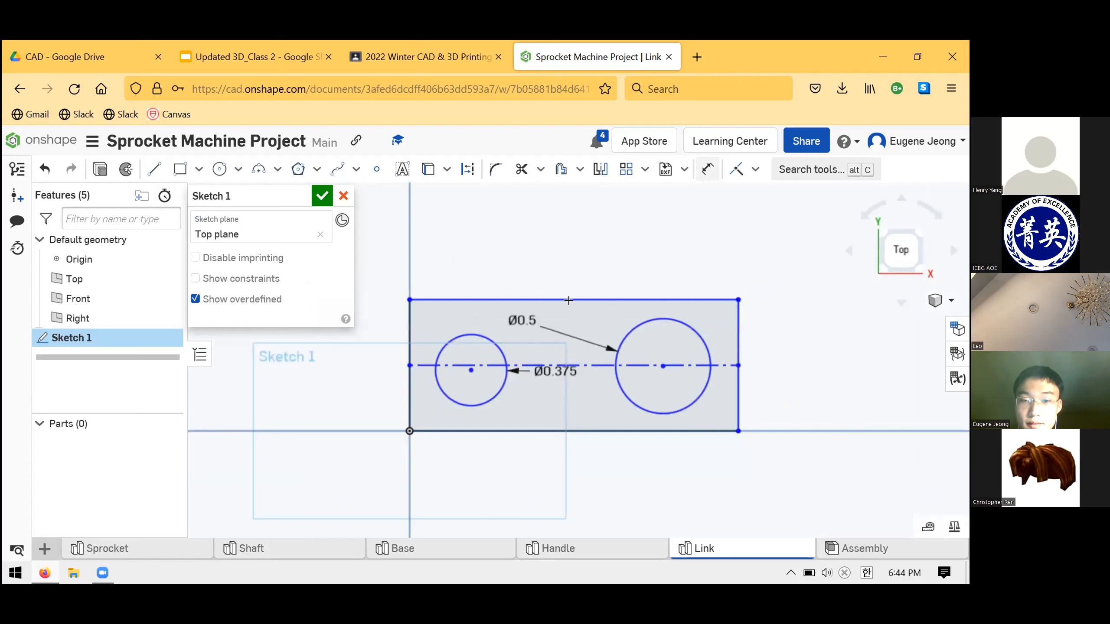
pyautogui.click(568, 301)
pyautogui.click(566, 255)
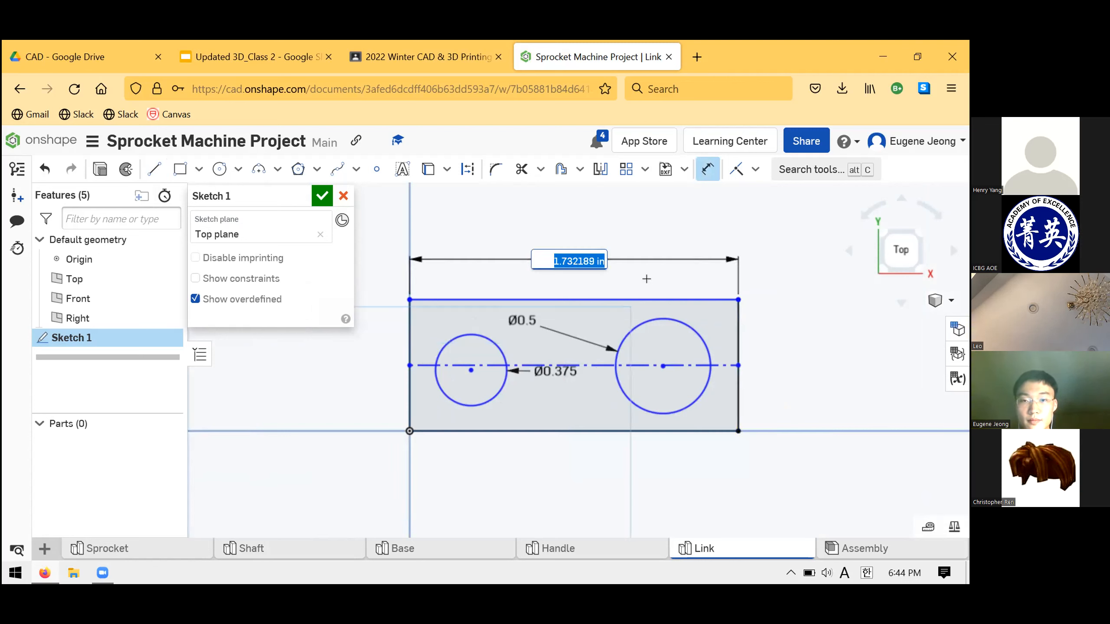
pyautogui.write('1.5')
pyautogui.press('Return')
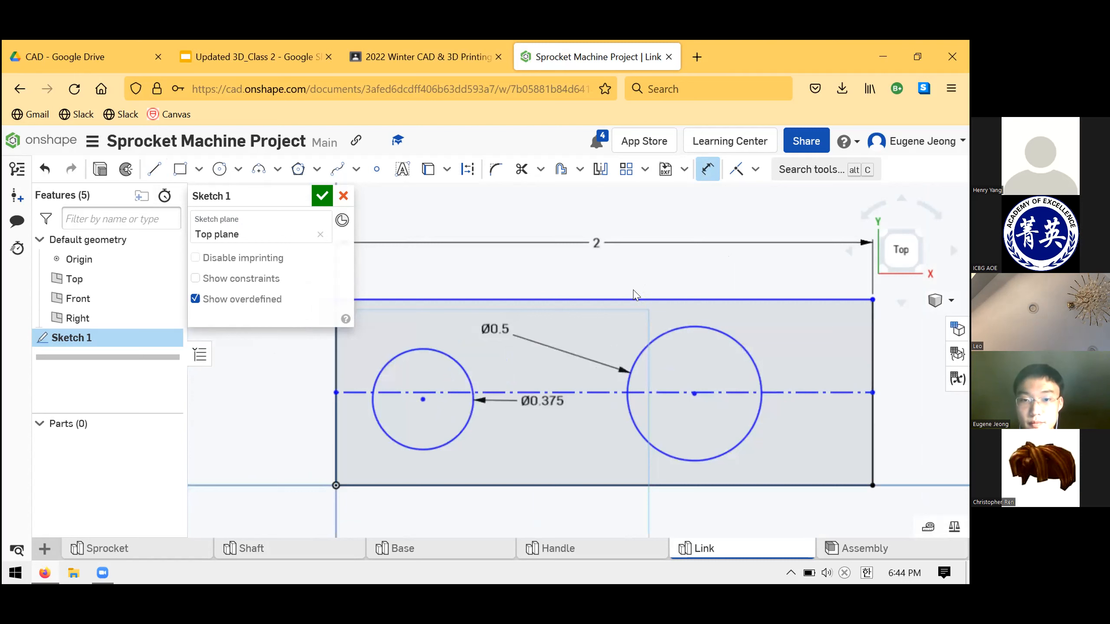
pyautogui.scroll(-3, 603, 325)
pyautogui.scroll(-1, 624, 326)
pyautogui.press('Escape')
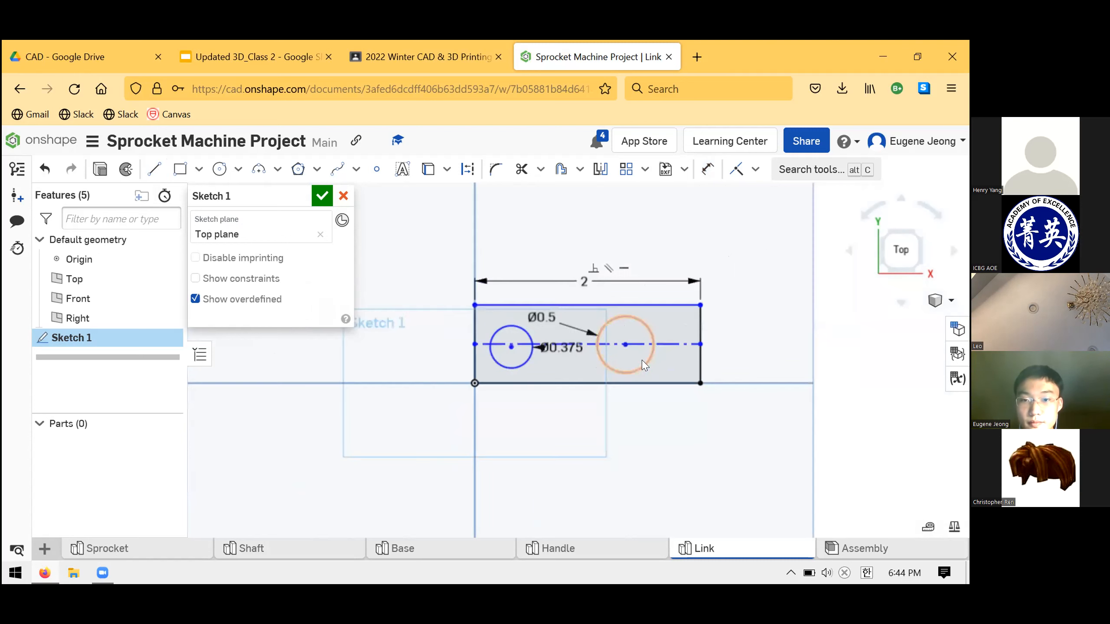
# Move the 0.5 in circle toward the rectangle's right edge, with its center below the construction line
pyautogui.scroll(3, 643, 365)
pyautogui.moveTo(694, 399)
pyautogui.mouseDown()
pyautogui.moveTo(698, 384)
pyautogui.moveTo(690, 389)
pyautogui.mouseUp()
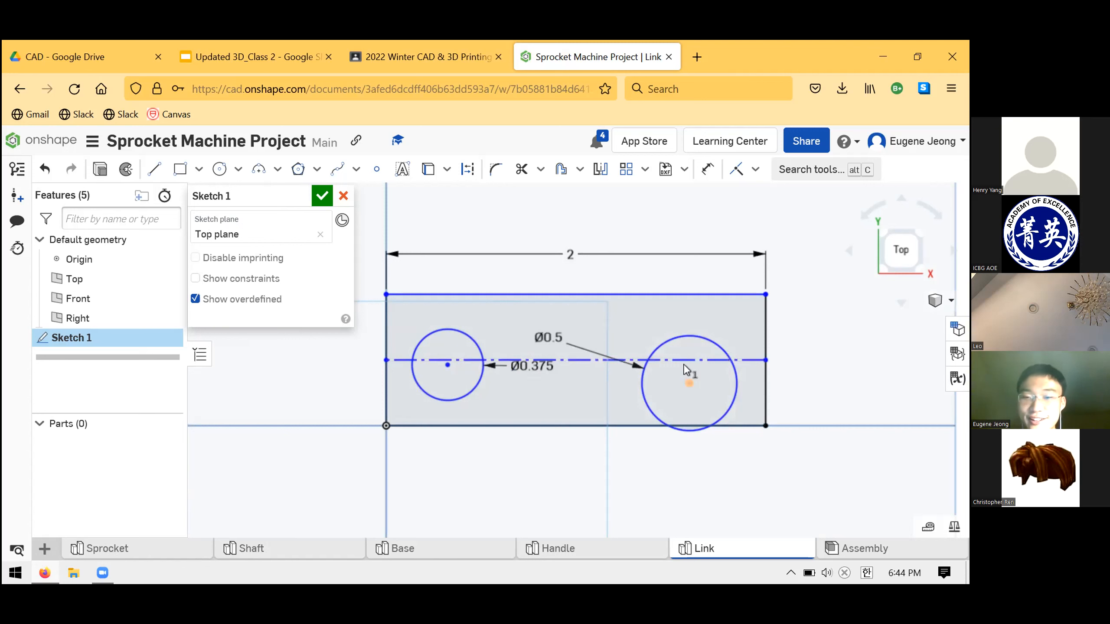
pyautogui.press('d')
pyautogui.click(688, 383)
pyautogui.click(415, 361)
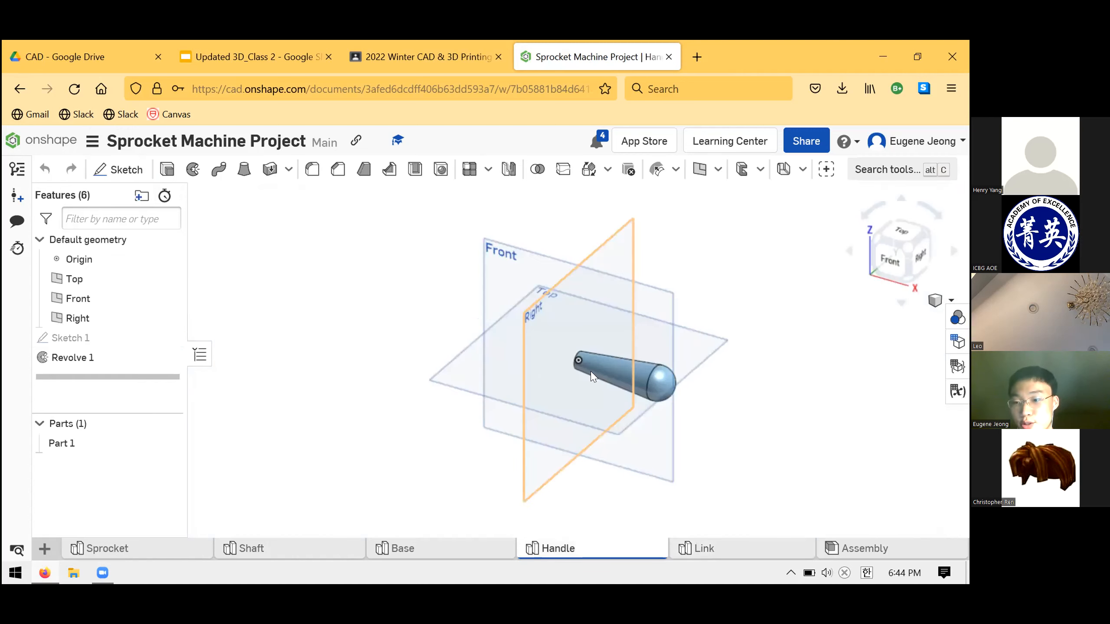
# Measure the diameter of the Handle's narrow end face
pyautogui.scroll(-5, 543, 376)
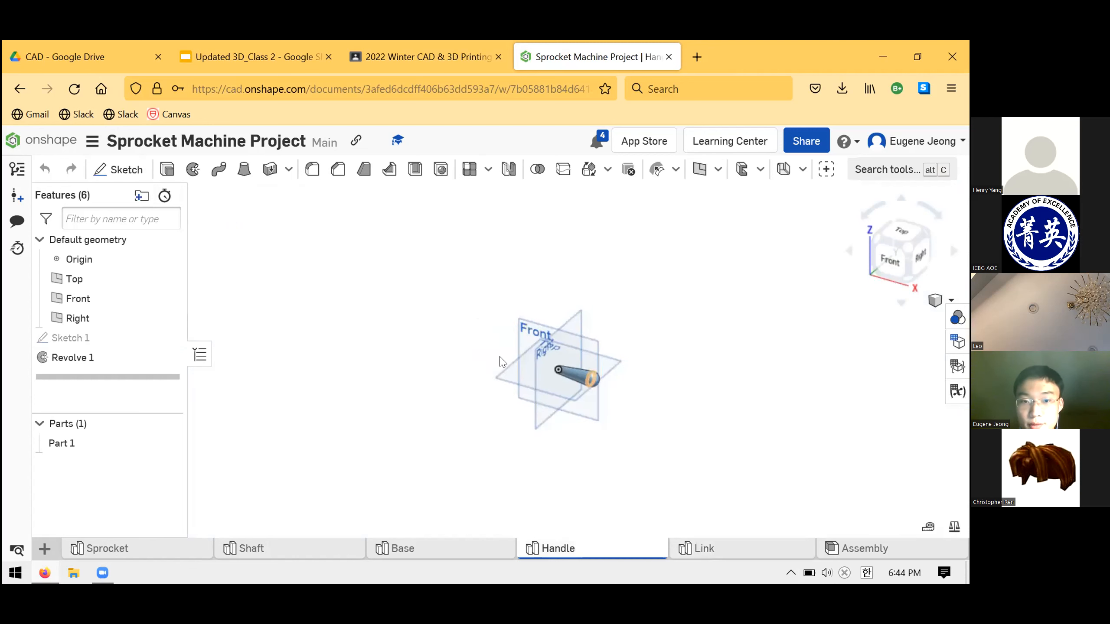
pyautogui.moveTo(488, 342); pyautogui.dragTo(564, 370, button='right')
pyautogui.scroll(7, 568, 369)
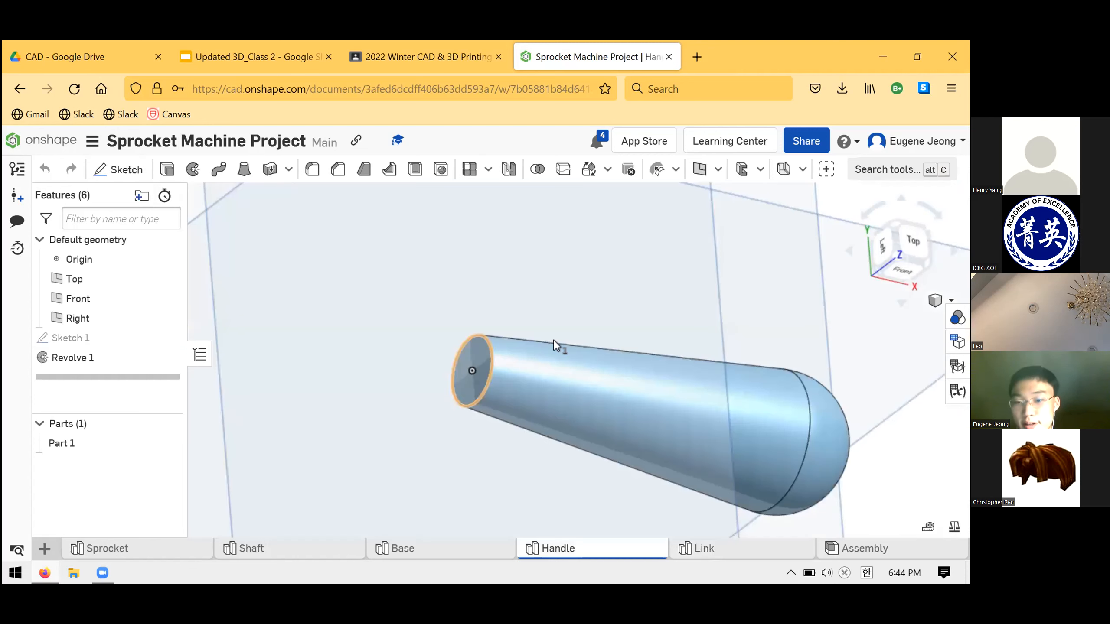
pyautogui.click(449, 393)
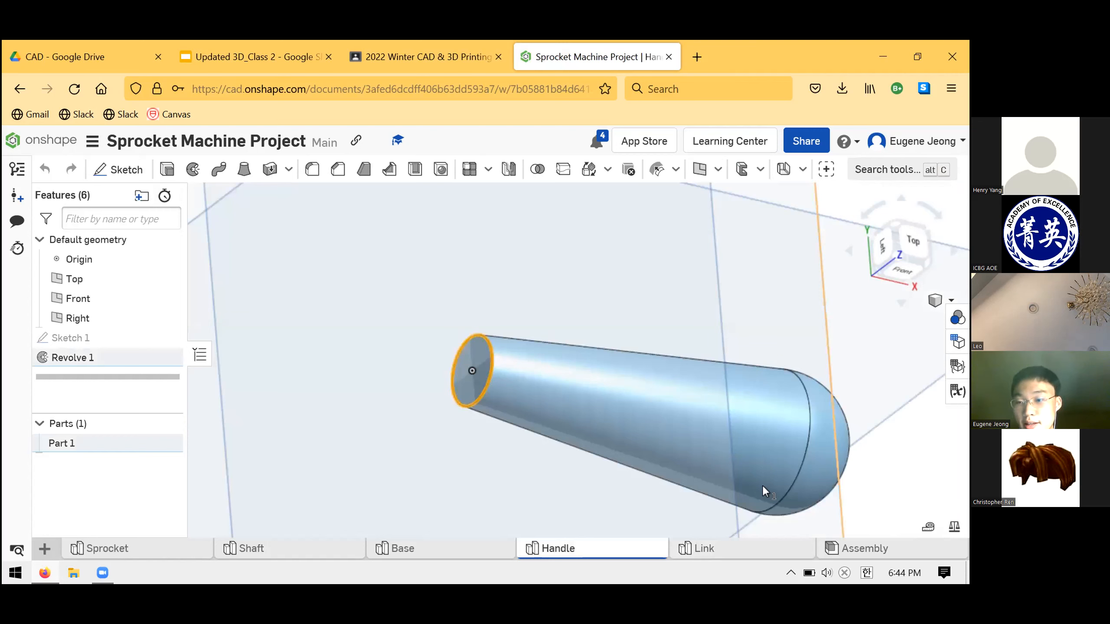
pyautogui.moveTo(825, 527); pyautogui.dragTo(881, 527)
pyautogui.click(871, 525)
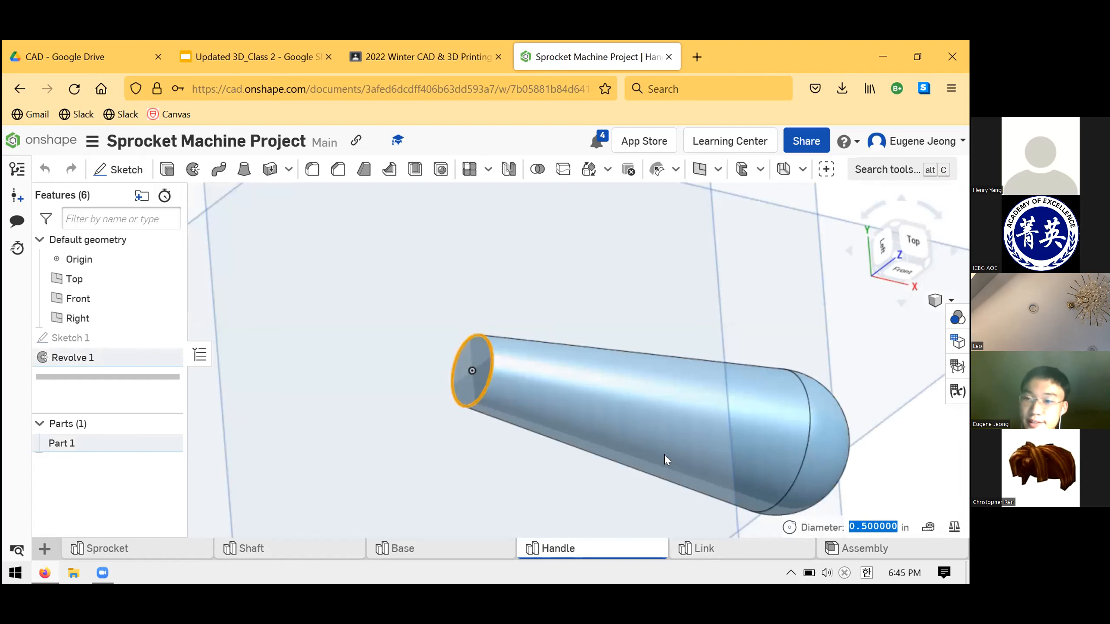
pyautogui.moveTo(665, 455); pyautogui.dragTo(472, 403, button='right')
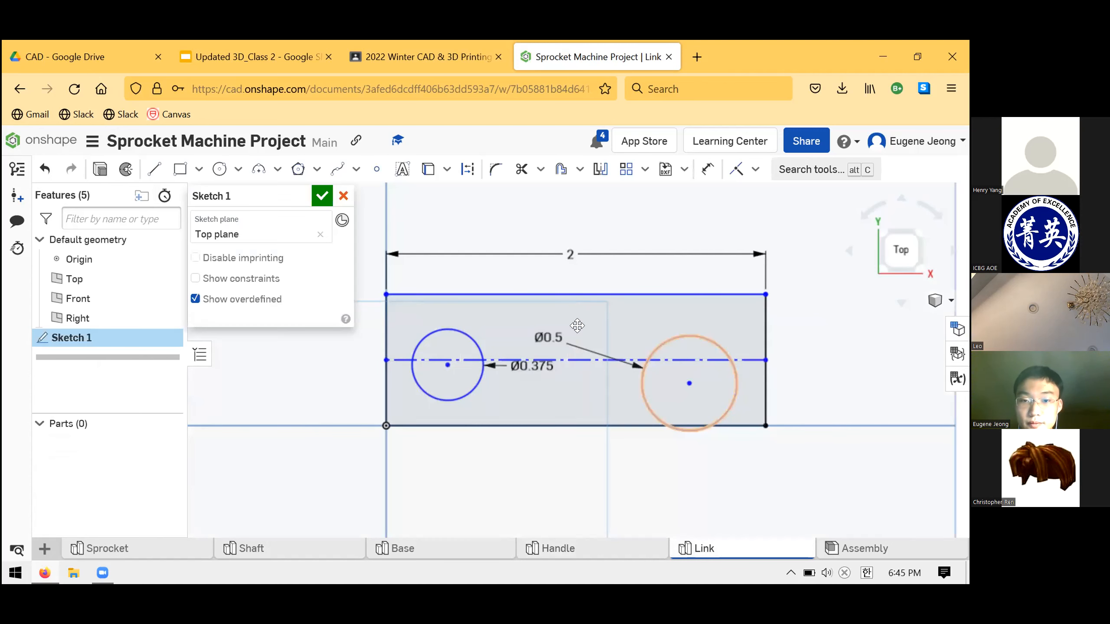
# Reposition the Link sketch's two diameter labels above their circles
pyautogui.scroll(2, 664, 387)
pyautogui.moveTo(533, 341)
pyautogui.mouseDown()
pyautogui.moveTo(675, 331)
pyautogui.moveTo(585, 343)
pyautogui.mouseUp()
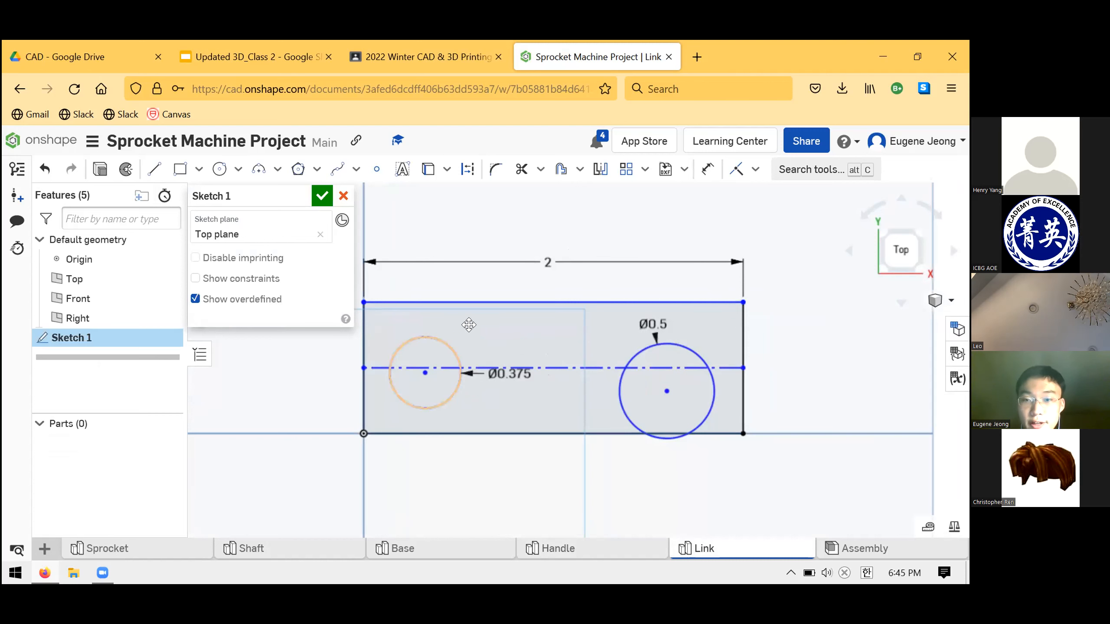
pyautogui.moveTo(496, 378); pyautogui.dragTo(461, 331)
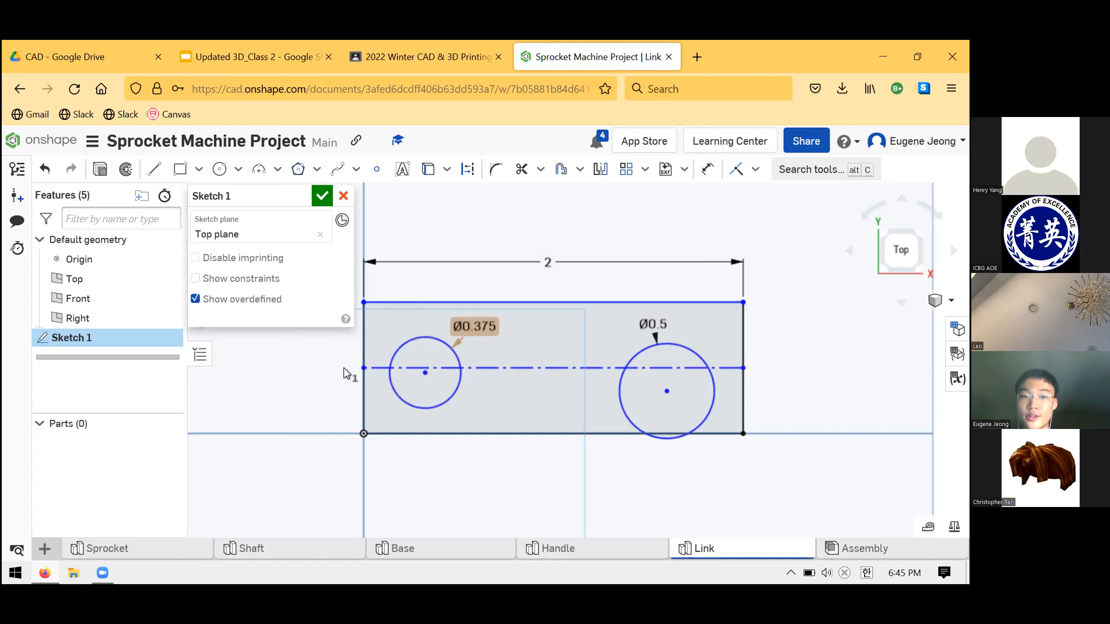
# Inspect the midpoint constraint where the construction line meets the rectangle's right edge
pyautogui.press('d')
pyautogui.click(743, 367)
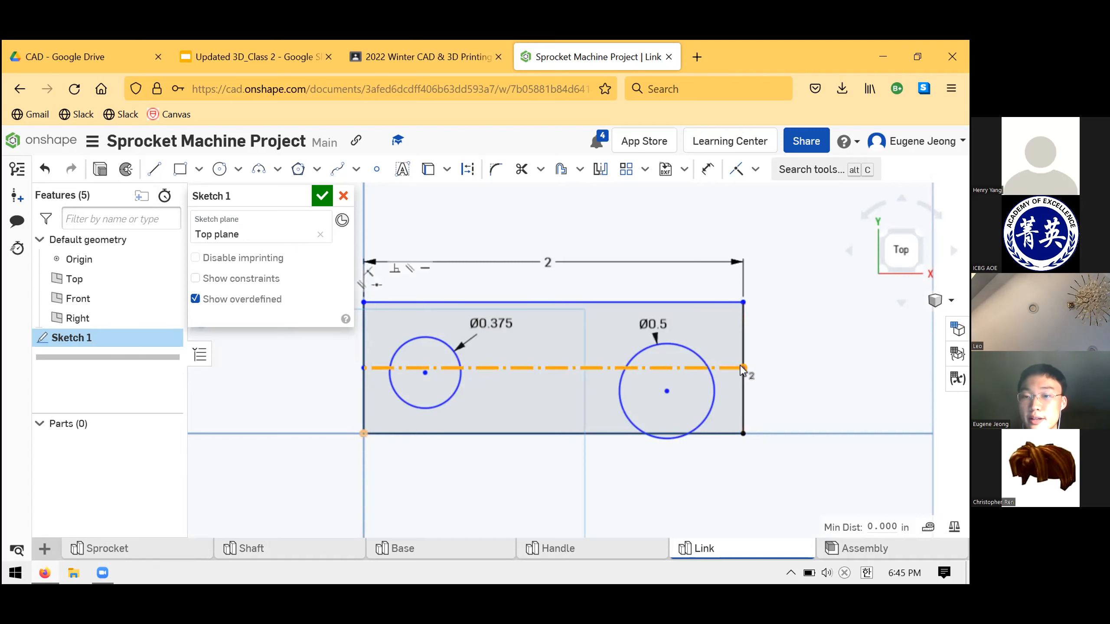
pyautogui.click(736, 337)
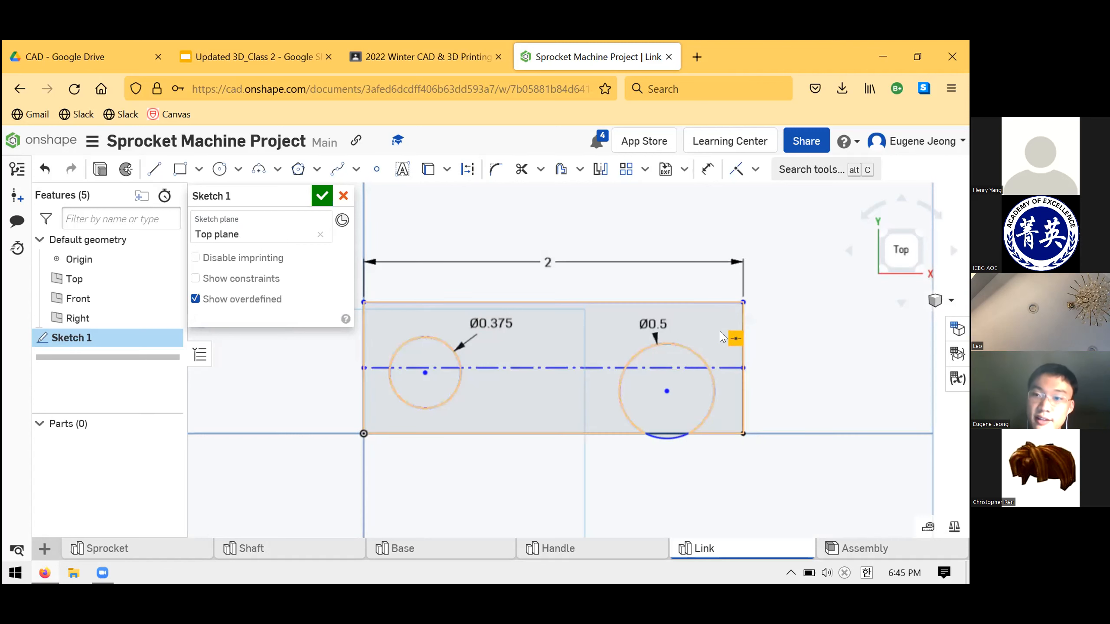
pyautogui.click(489, 303)
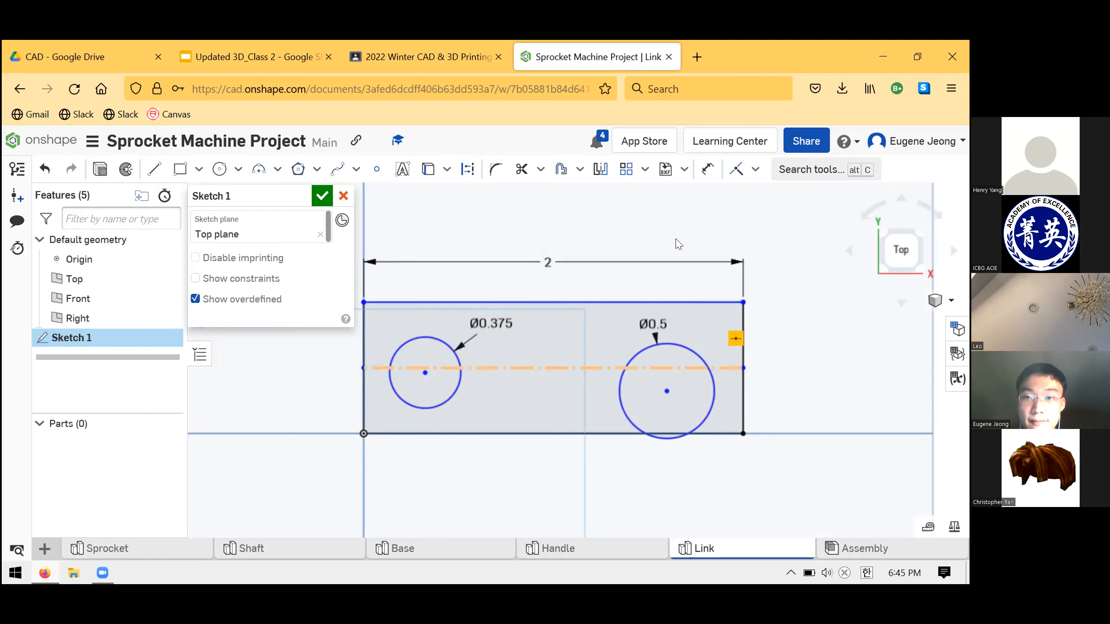
# Dimension the rectangle's height to 0.75 in along its right edge
pyautogui.scroll(2, 677, 244)
pyautogui.scroll(-2, 506, 402)
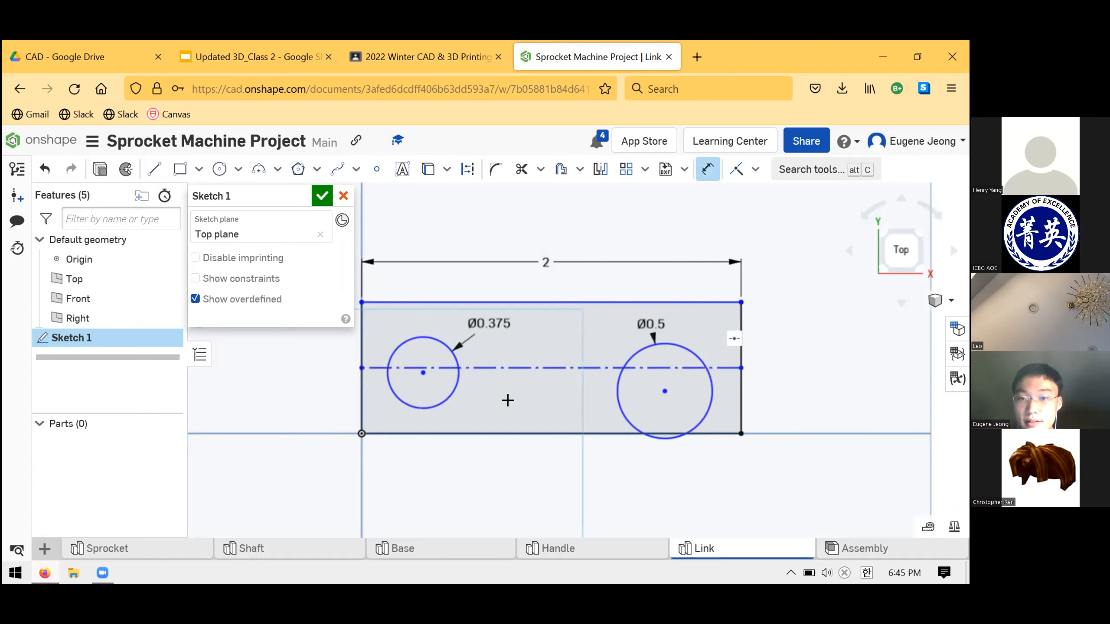
pyautogui.press('u')
pyautogui.click(701, 356)
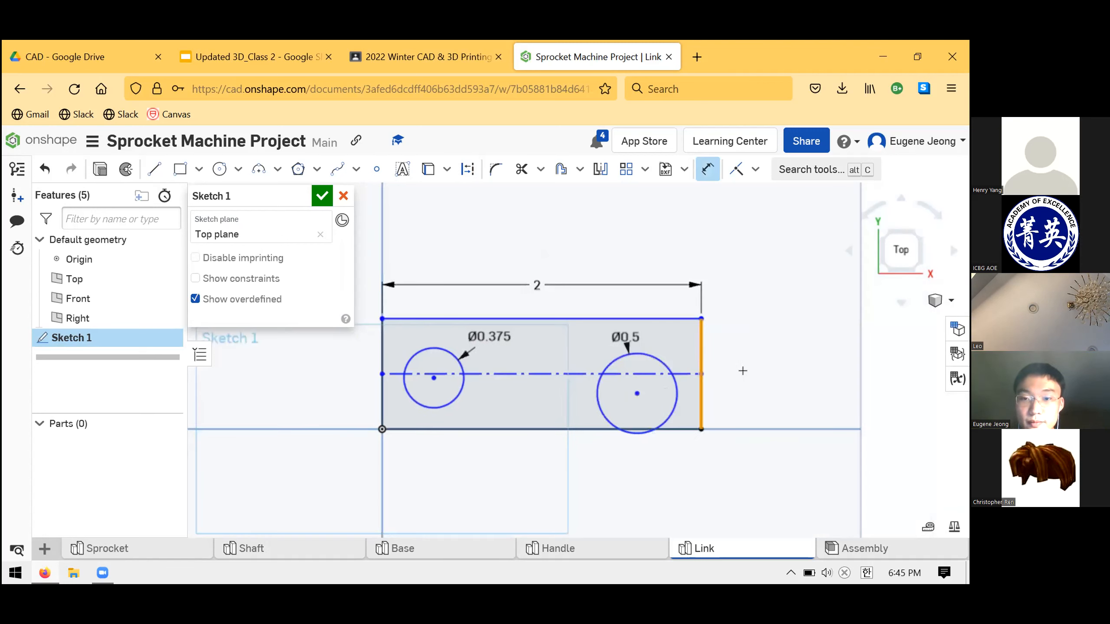
pyautogui.click(724, 395)
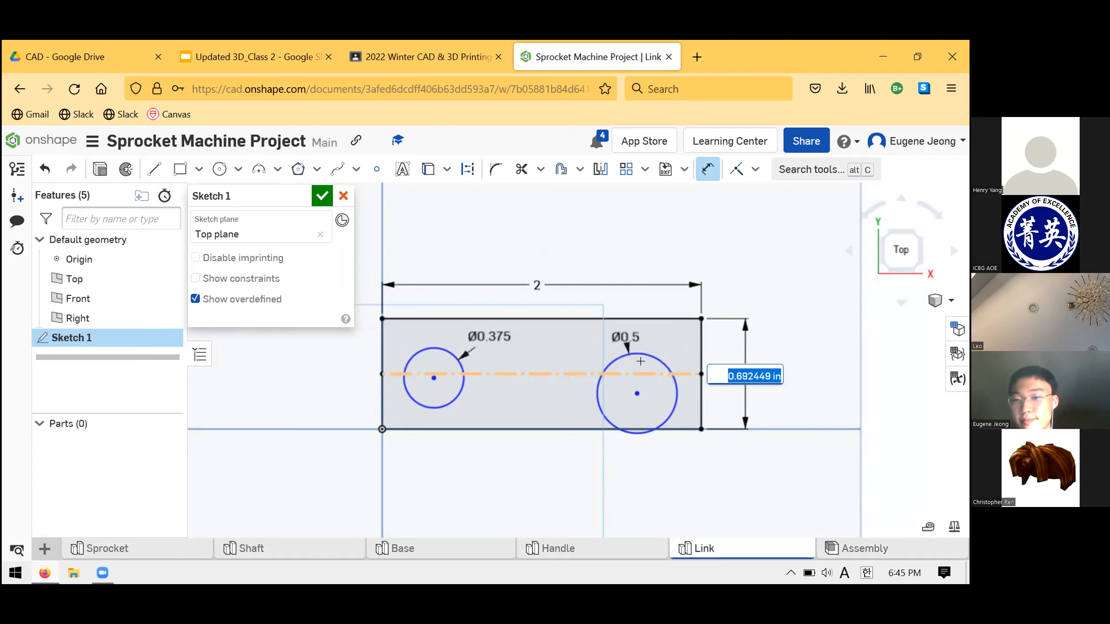
pyautogui.scroll(-3, 669, 322)
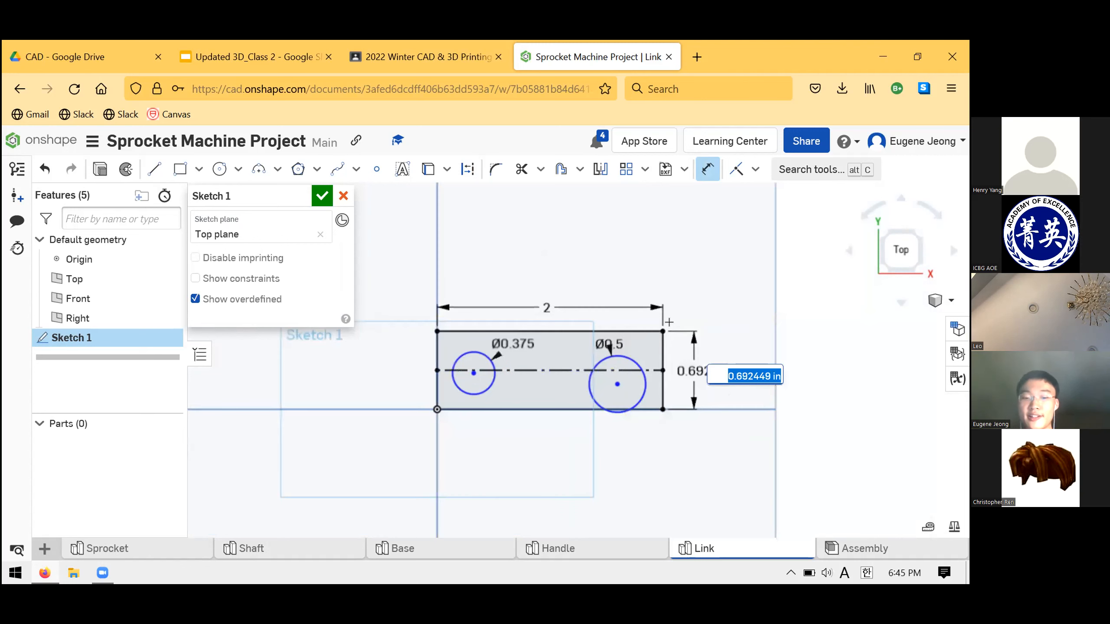
pyautogui.write('.75')
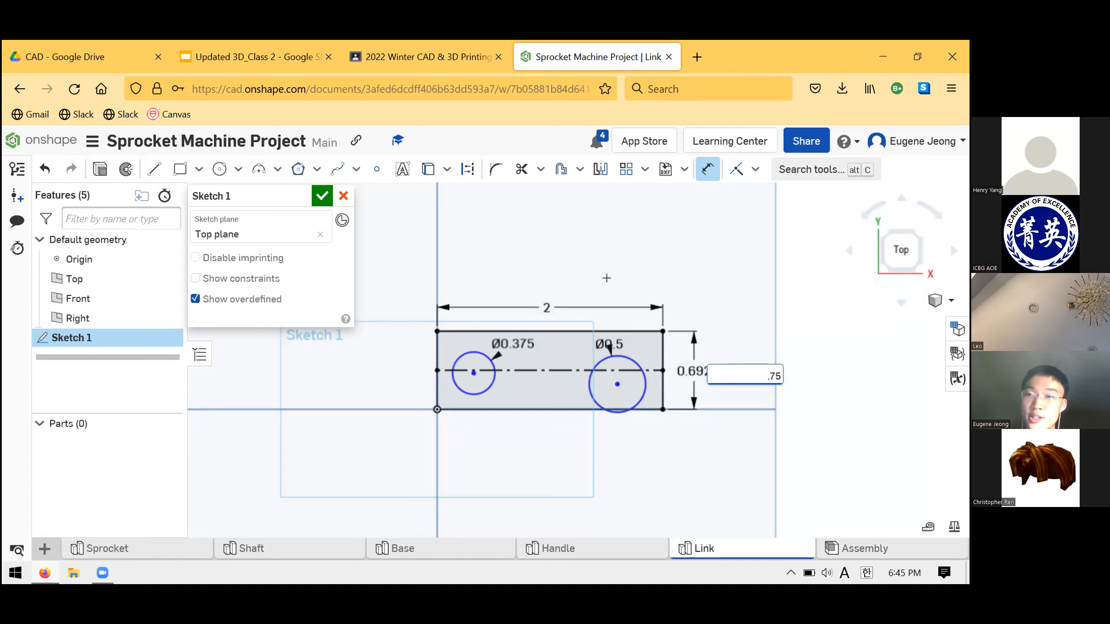
pyautogui.press('Return')
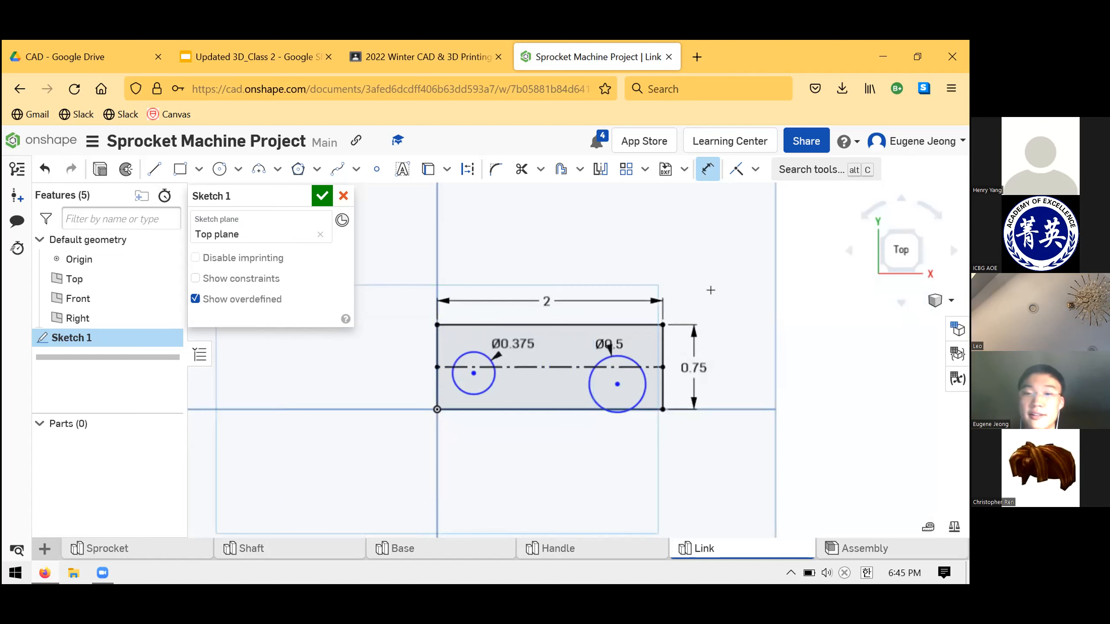
pyautogui.press('Escape')
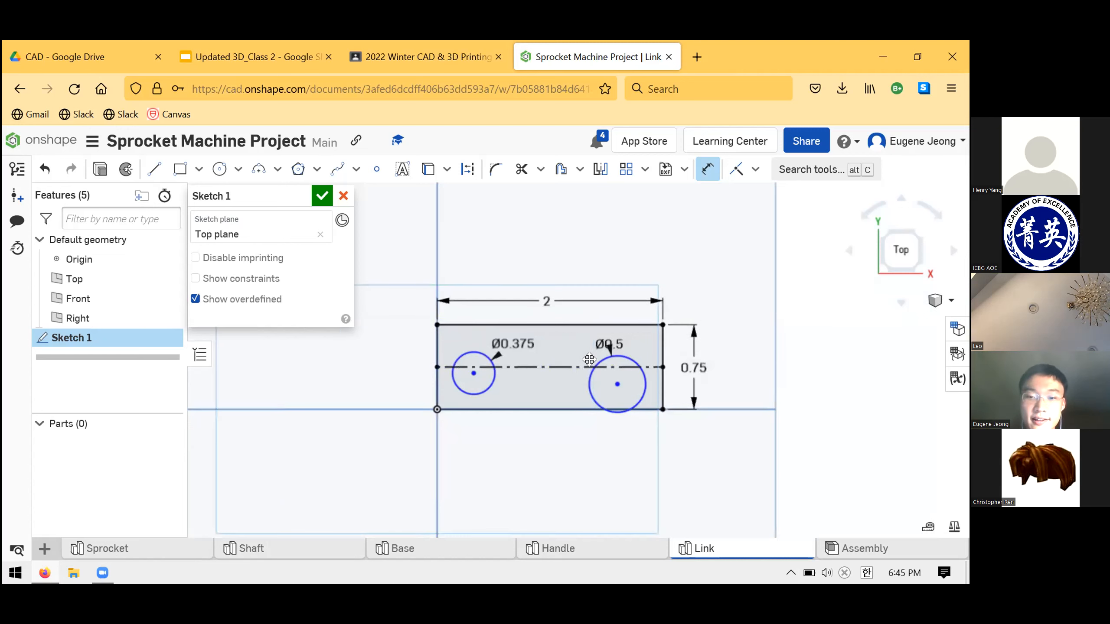
# Make the center of the 0.375 in circle coincident with the horizontal construction line
pyautogui.scroll(2, 589, 360)
pyautogui.scroll(2, 376, 413)
pyautogui.click(371, 393)
pyautogui.press('d')
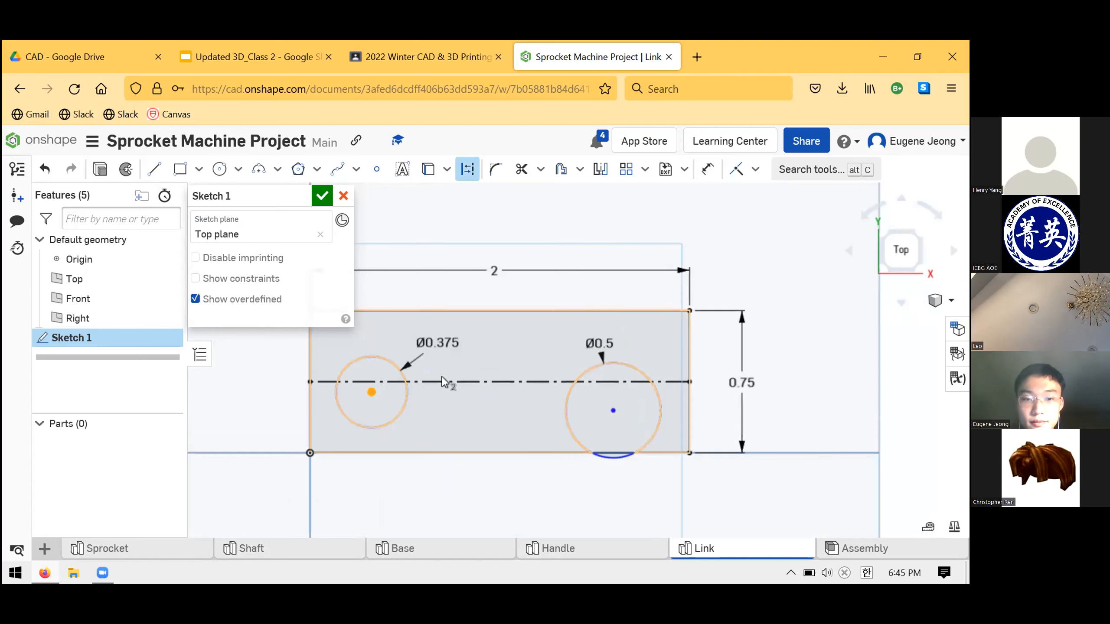
pyautogui.click(442, 382)
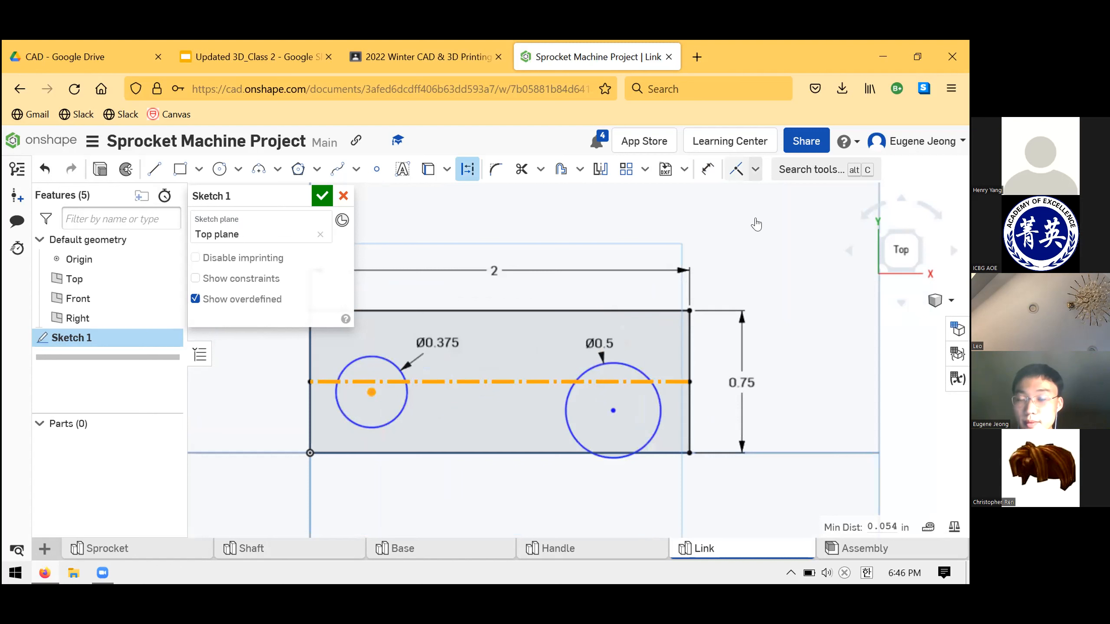
pyautogui.click(755, 170)
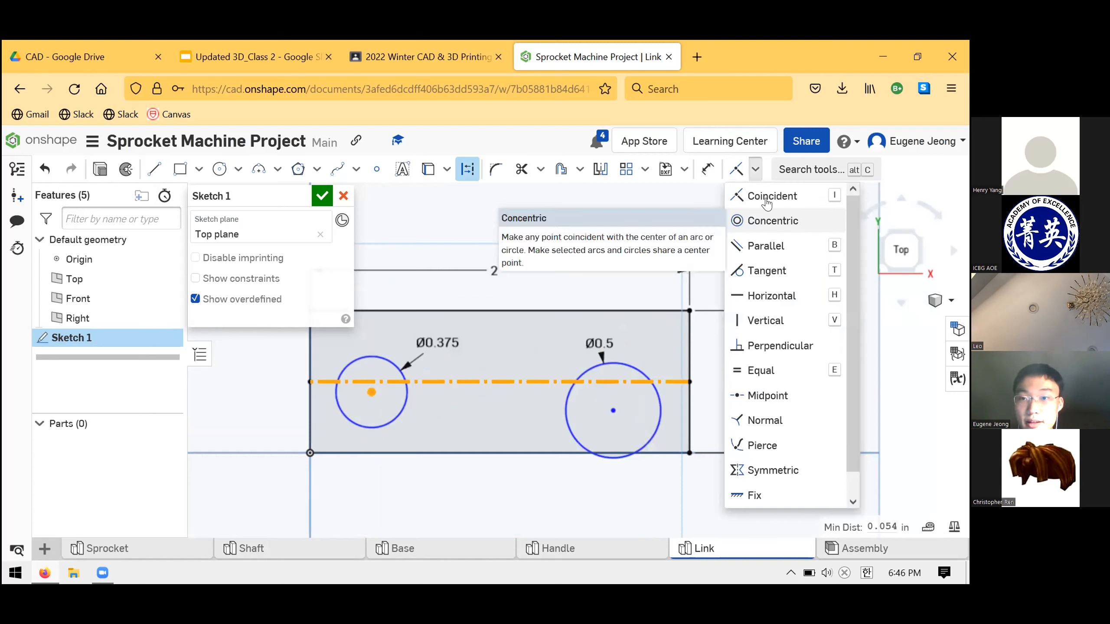
pyautogui.press('i')
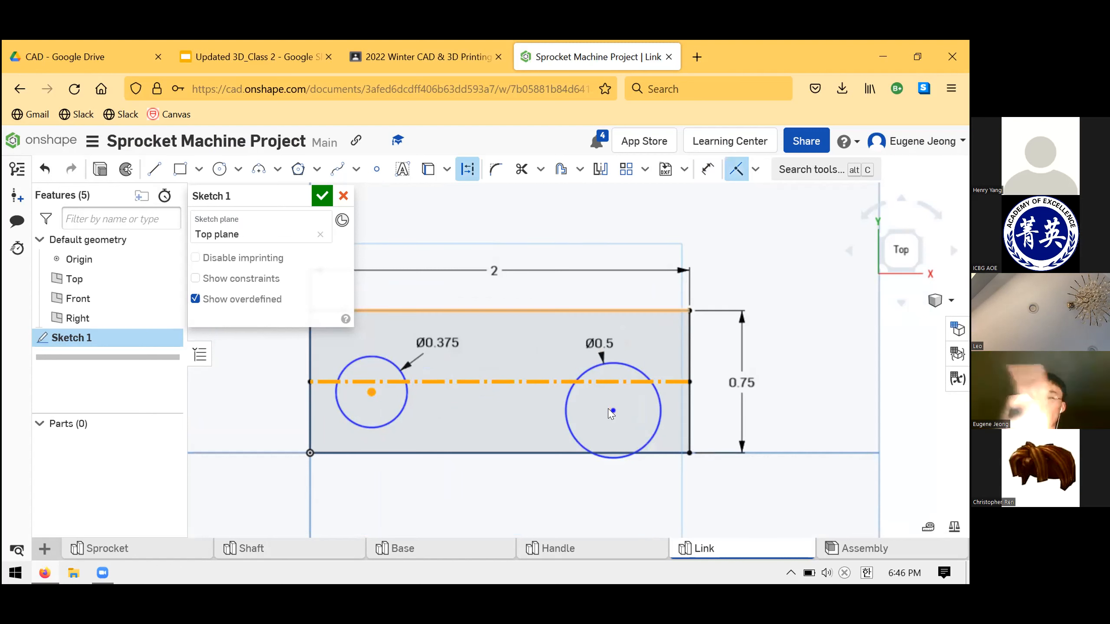
# Constrain the 0.5 in circle's center point onto the horizontal construction line with Coincident
pyautogui.press('Escape')
pyautogui.click(613, 410)
pyautogui.click(622, 384)
pyautogui.click(621, 384)
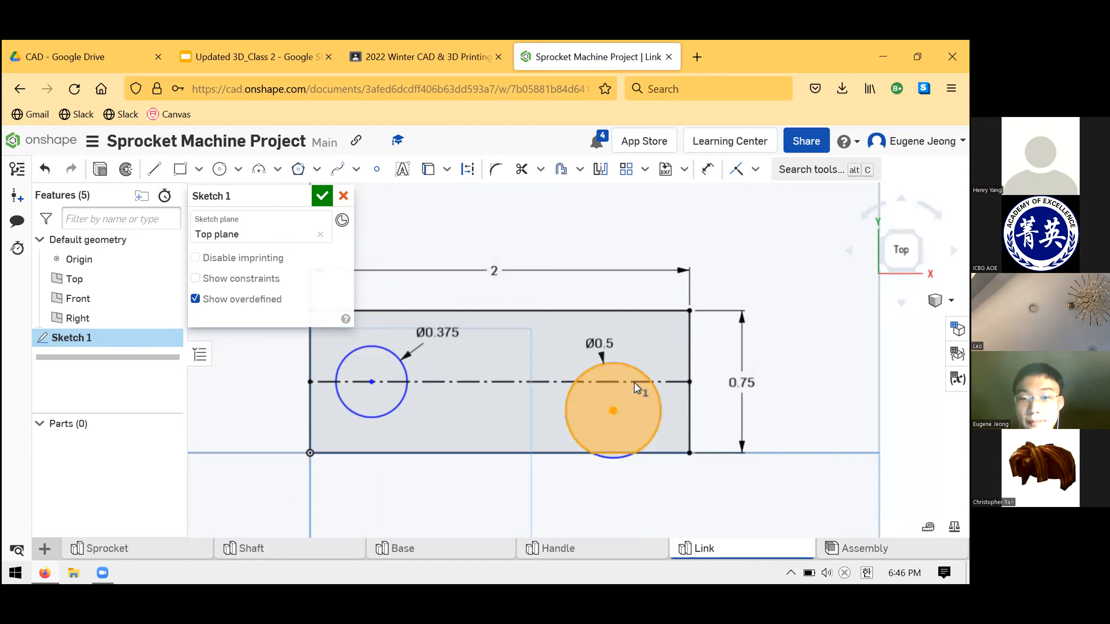
pyautogui.click(634, 381)
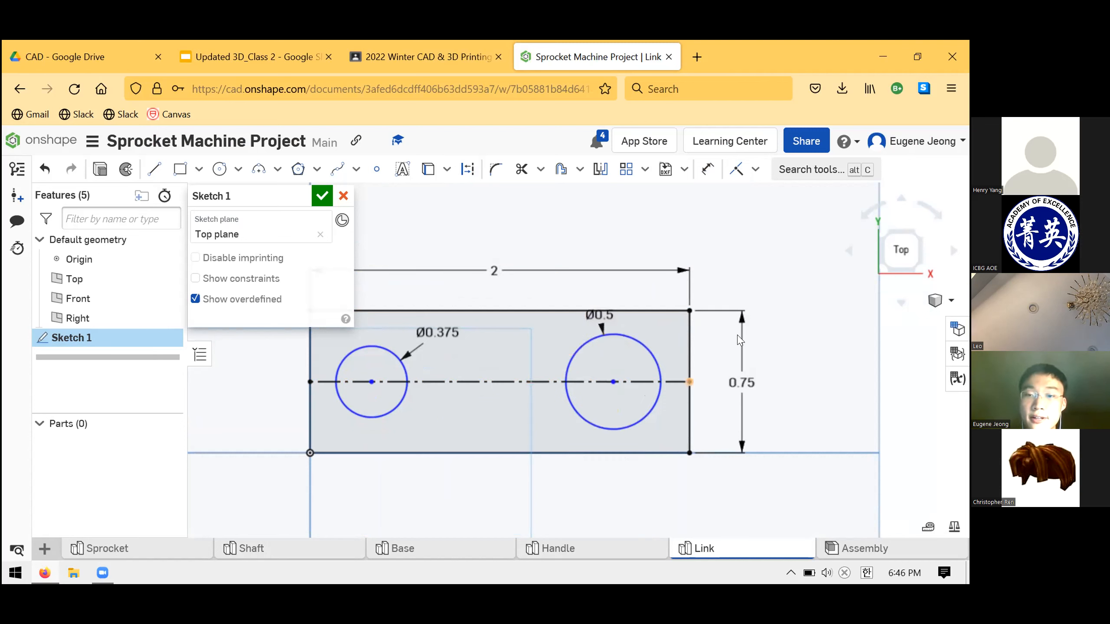
# Inspect the constraints linking the construction line to the rectangle's side edges and the circles
pyautogui.moveTo(389, 332); pyautogui.dragTo(431, 349, button='middle')
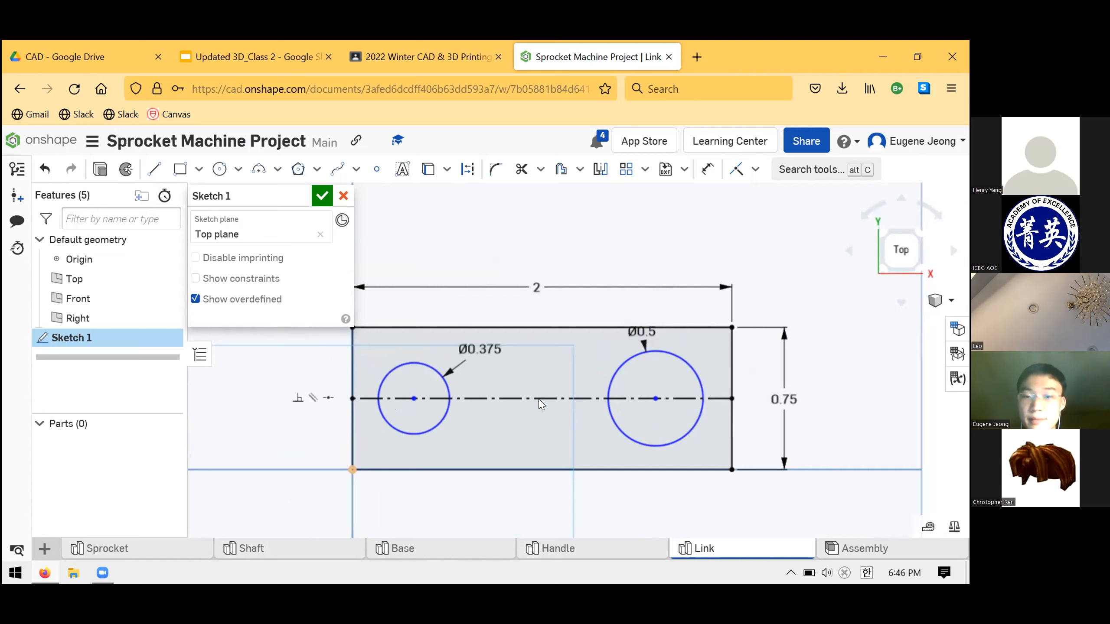
pyautogui.hotkey('ctrl', 'a')
pyautogui.click(736, 398)
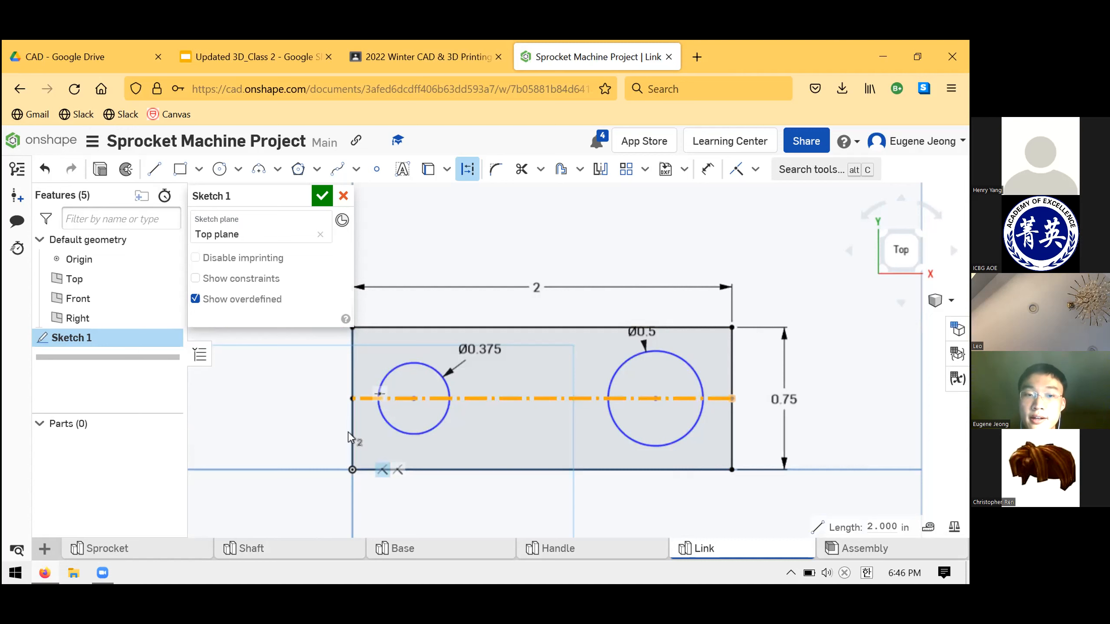
pyautogui.press('Escape')
pyautogui.hotkey('ctrl', 'a')
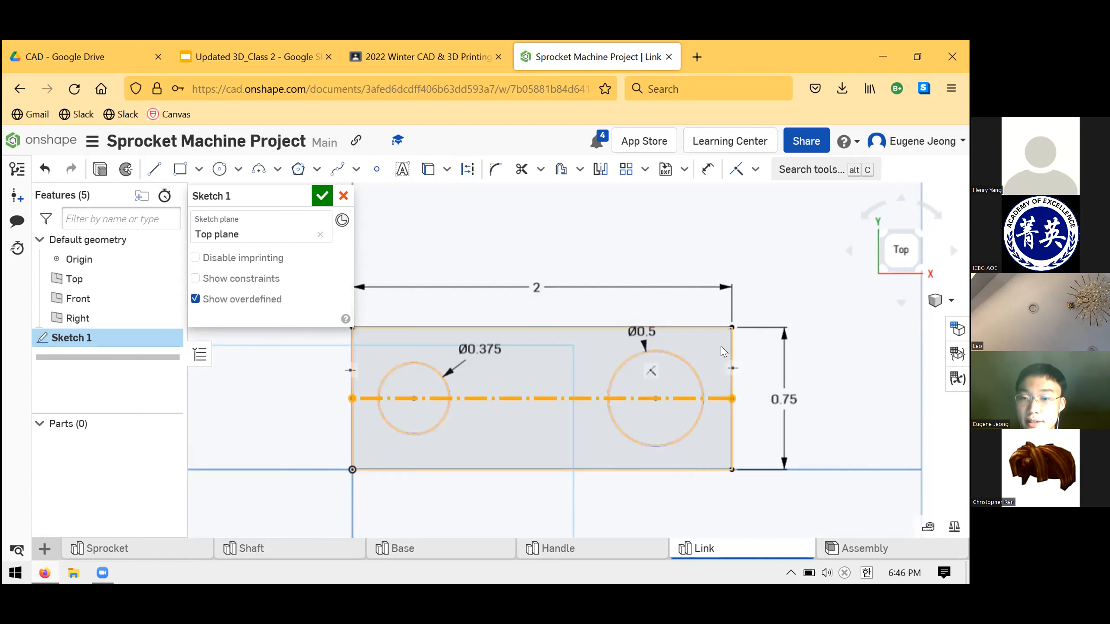
pyautogui.press('Escape')
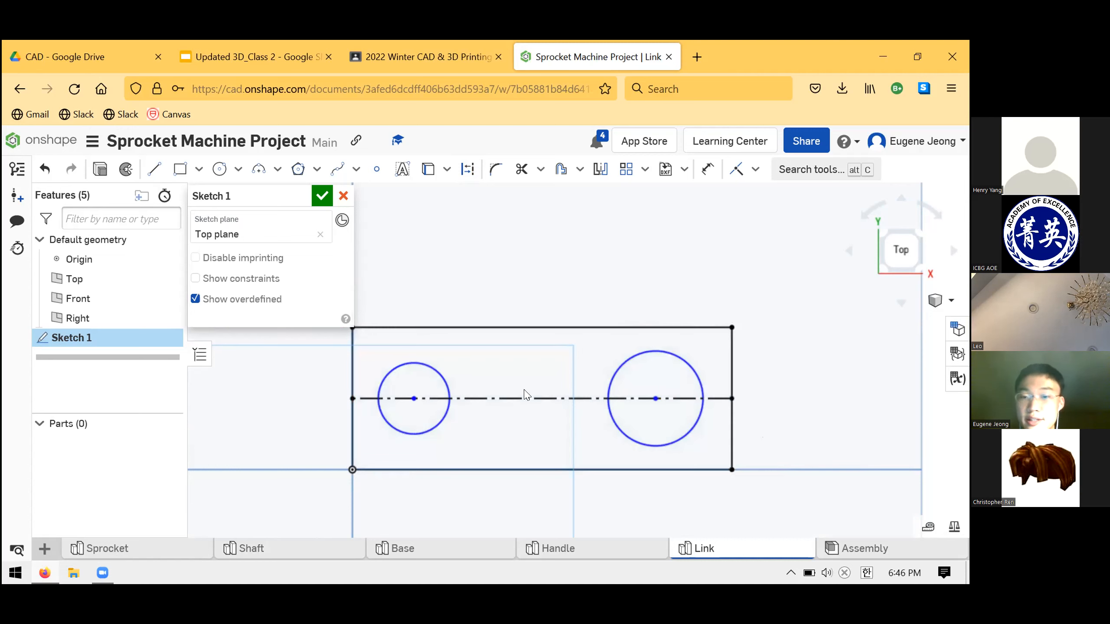
# Slide the 0.375 in circle back and forth along the construction line to test its freedom of movement
pyautogui.hotkey('ctrl', 'z')
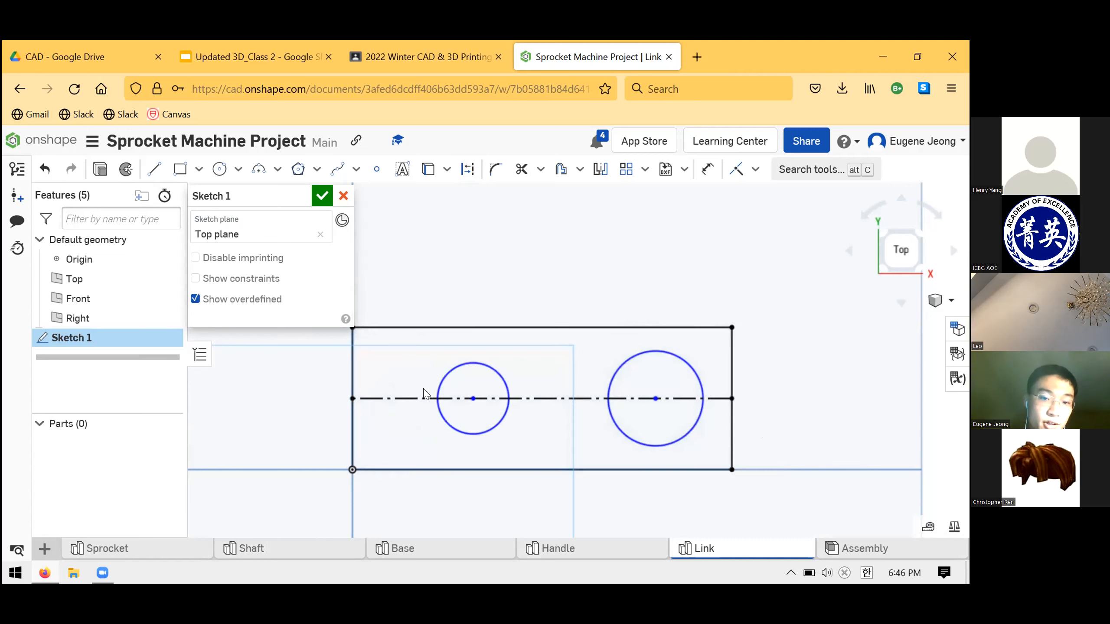
pyautogui.moveTo(474, 398); pyautogui.dragTo(439, 399)
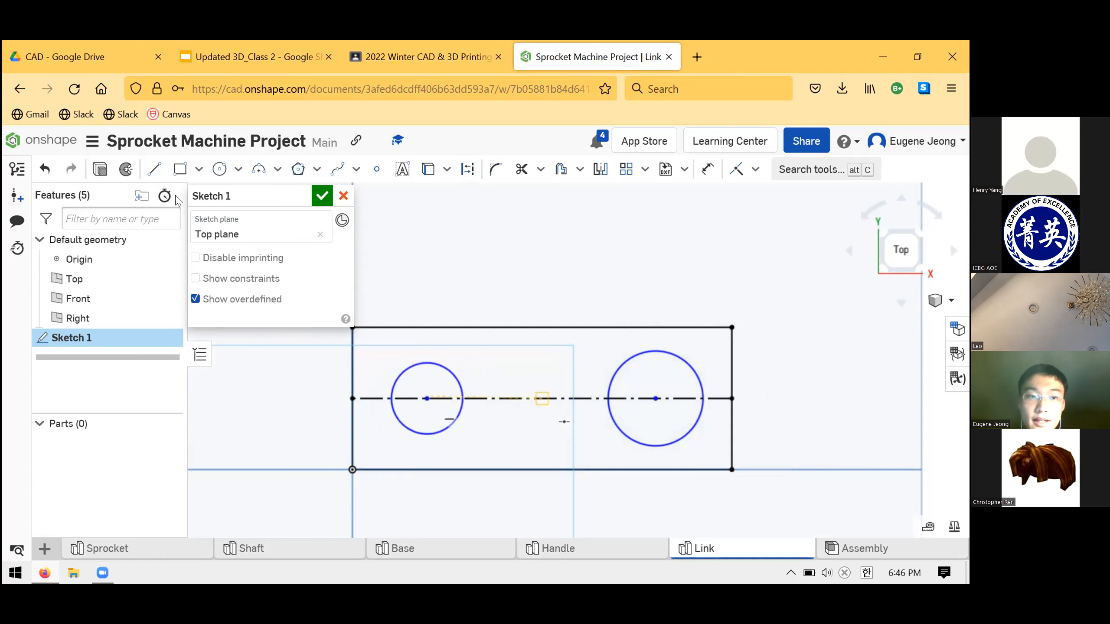
pyautogui.hotkey('ctrl', 'z')
pyautogui.hotkey('ctrl', 'z')
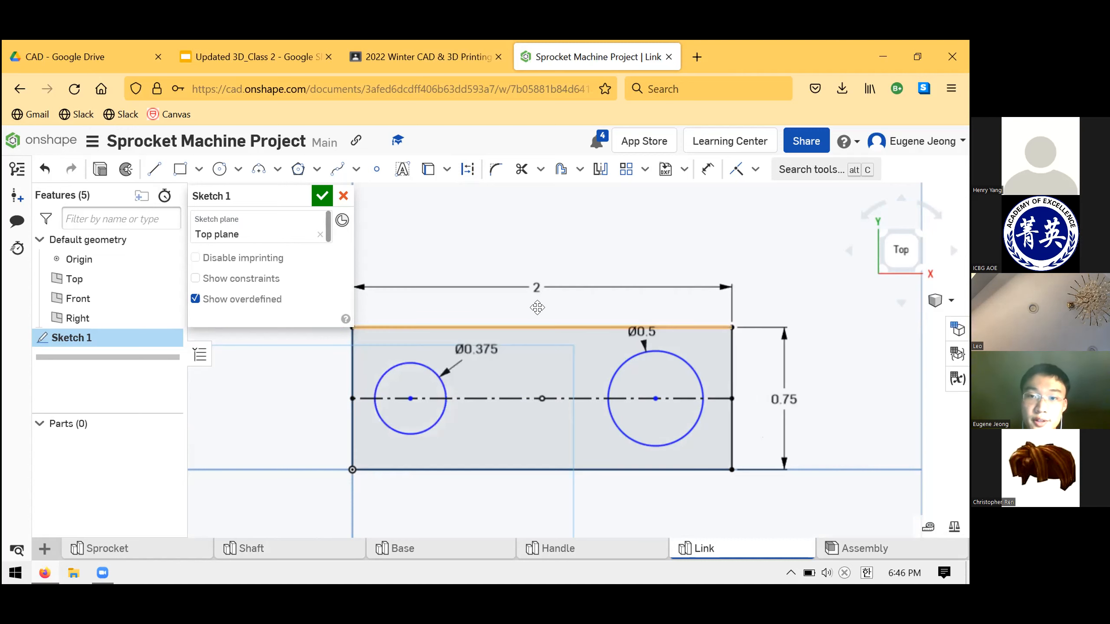
# Dimension the 0.375 in circle's center 0.25 in from the rectangle's left edge
pyautogui.click(708, 169)
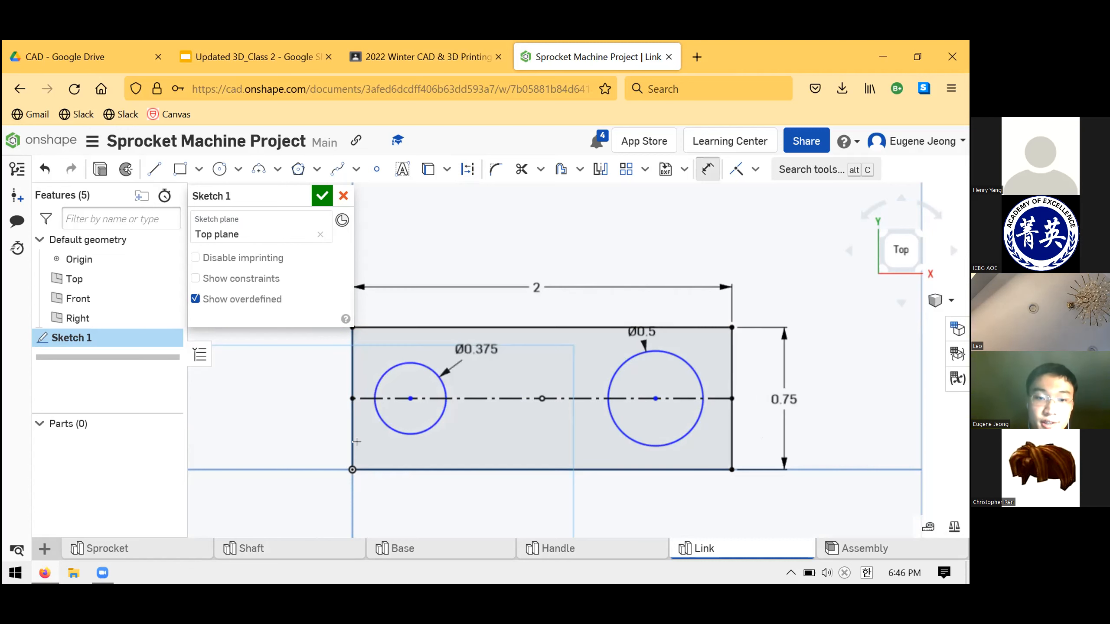
pyautogui.click(353, 411)
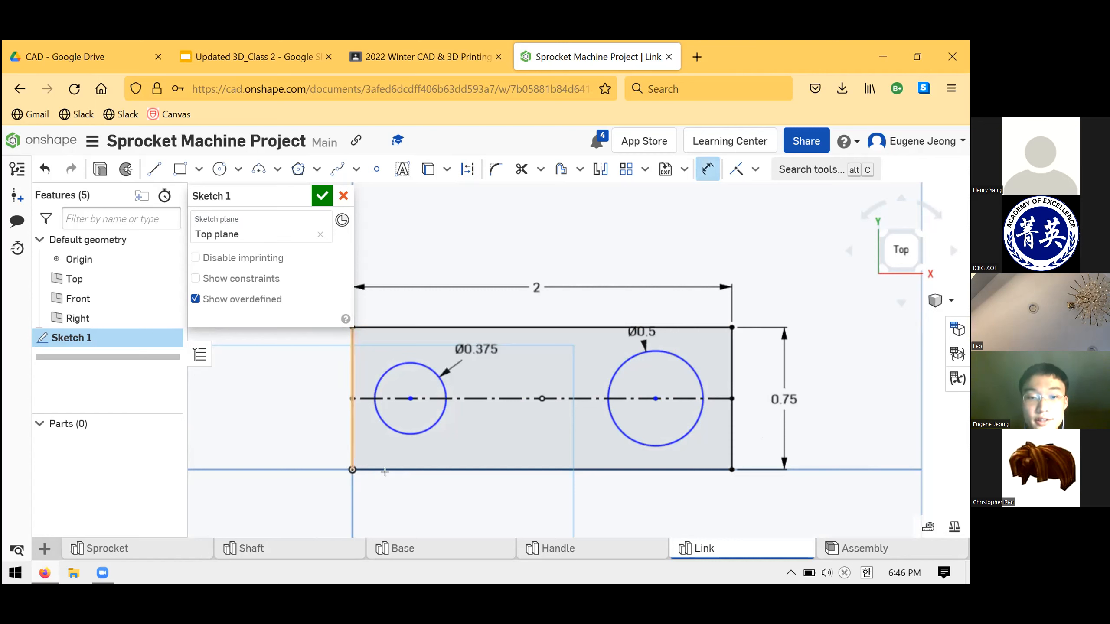
pyautogui.click(454, 504)
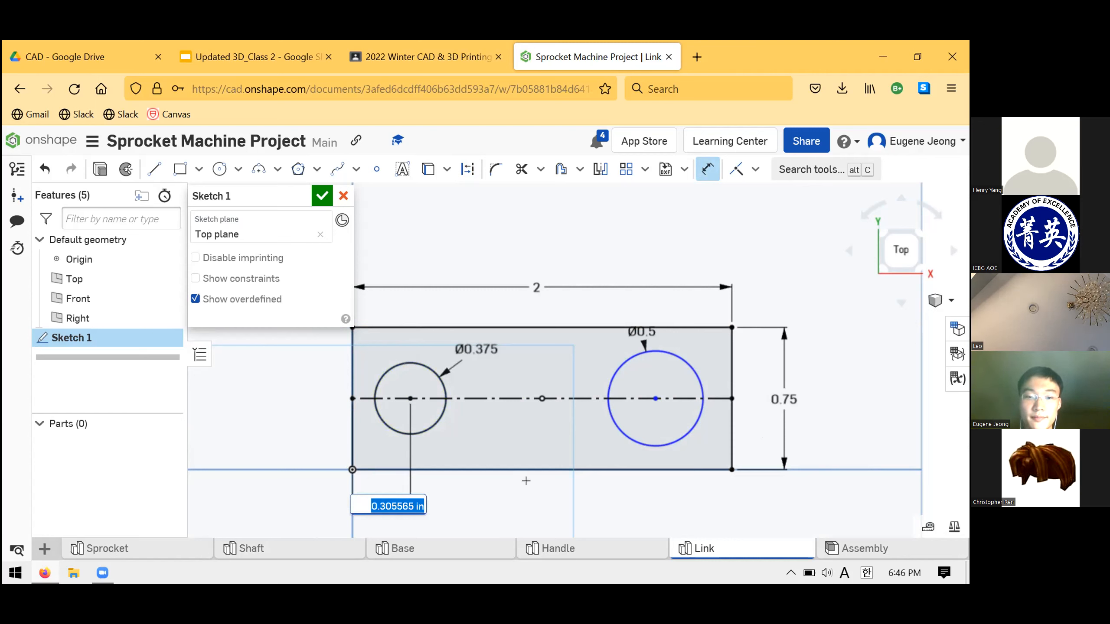
pyautogui.write('0.25')
pyautogui.press('Return')
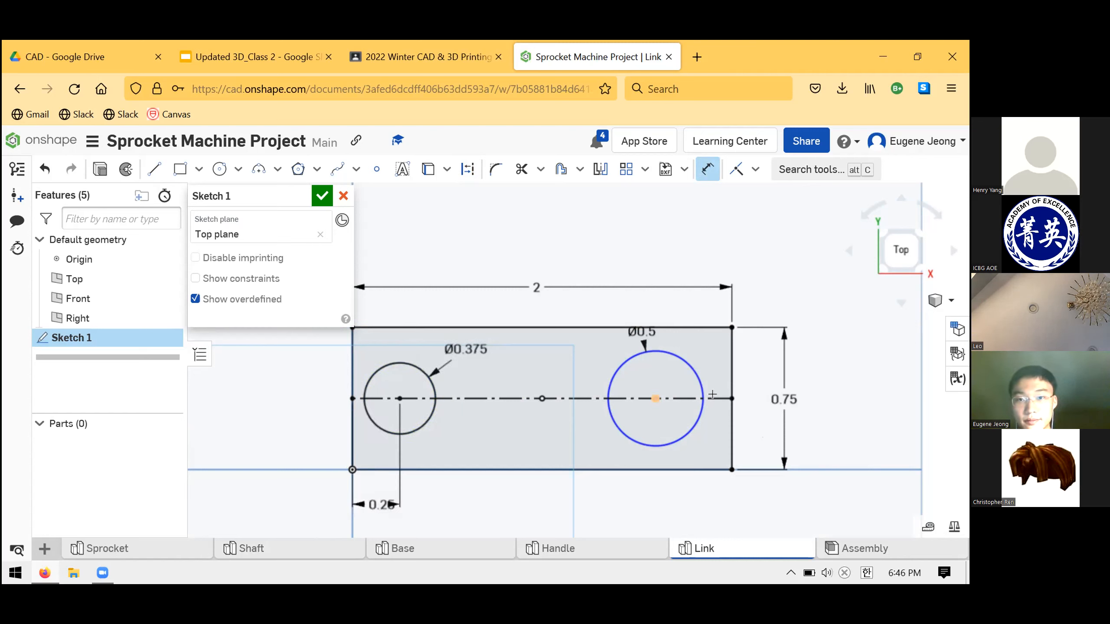
# Dimension the 0.5 in circle's center 0.375 in from the rectangle's right edge
pyautogui.click(728, 379)
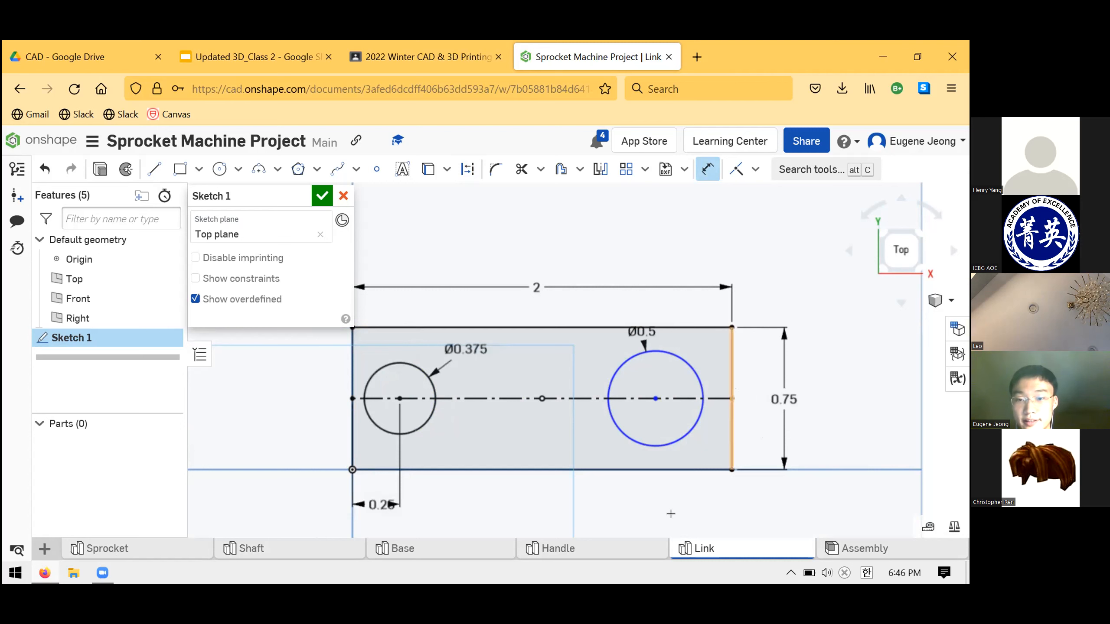
pyautogui.click(692, 512)
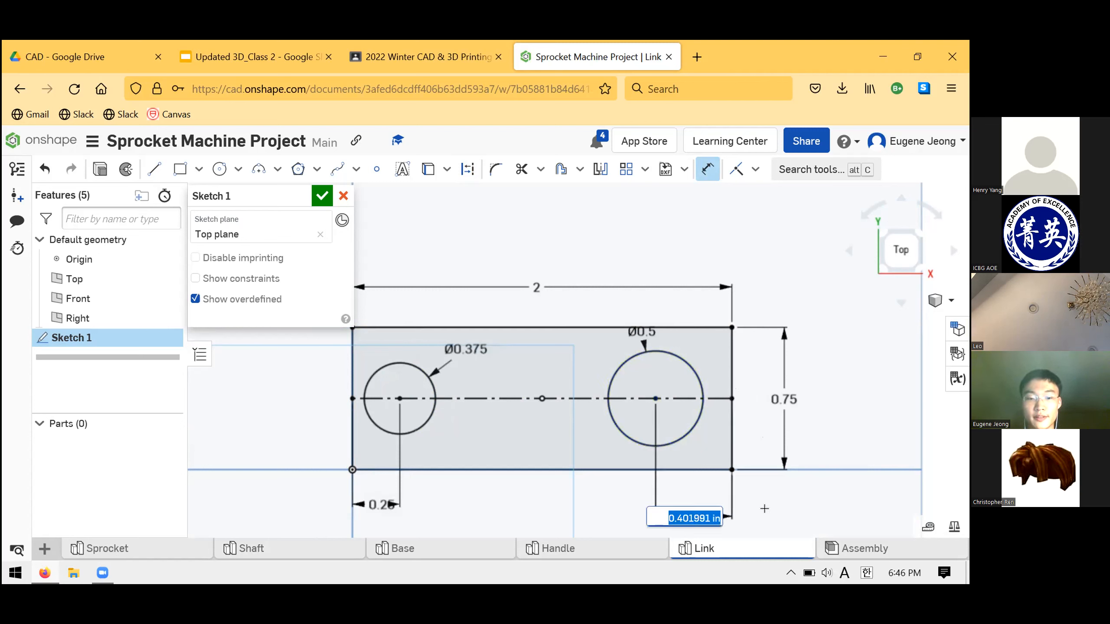
pyautogui.write('.')
pyautogui.press('Escape')
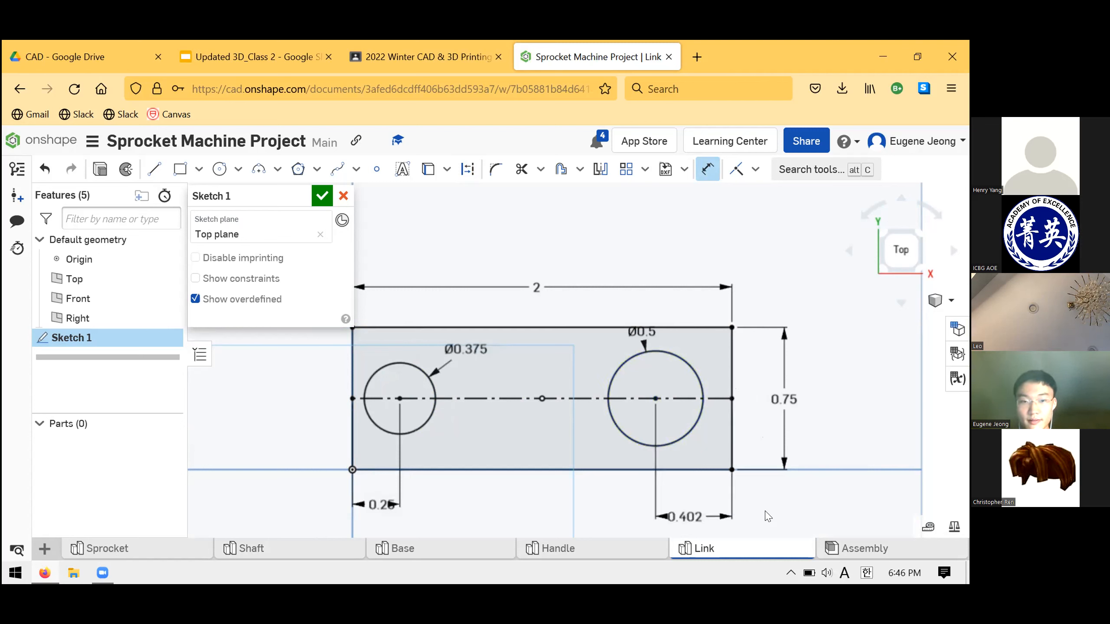
pyautogui.press('Escape')
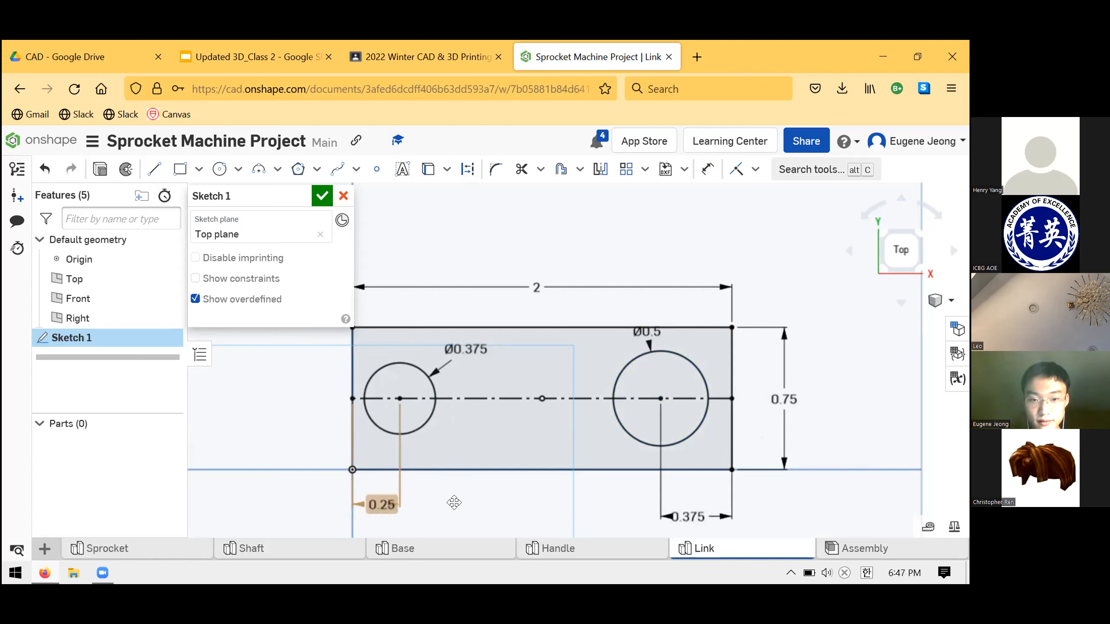
# Reposition the labels of the two center-offset dimensions and the Ø0.5 diameter so they read clearly between the circles
pyautogui.moveTo(454, 503); pyautogui.dragTo(454, 504)
pyautogui.moveTo(703, 521); pyautogui.dragTo(615, 503)
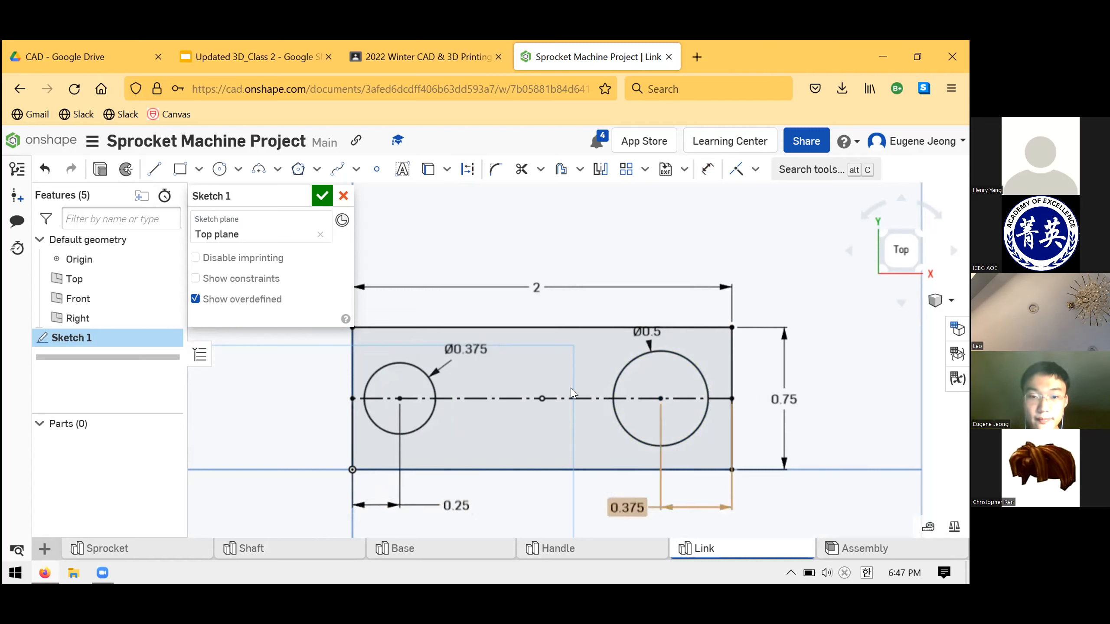
pyautogui.scroll(-2, 559, 332)
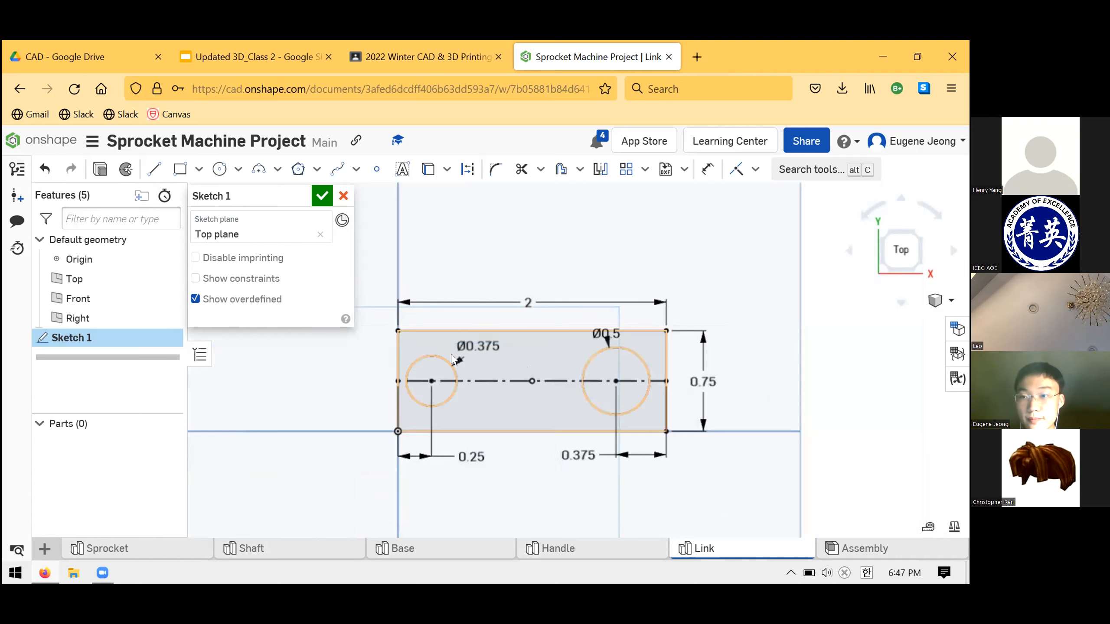
pyautogui.scroll(1, 452, 358)
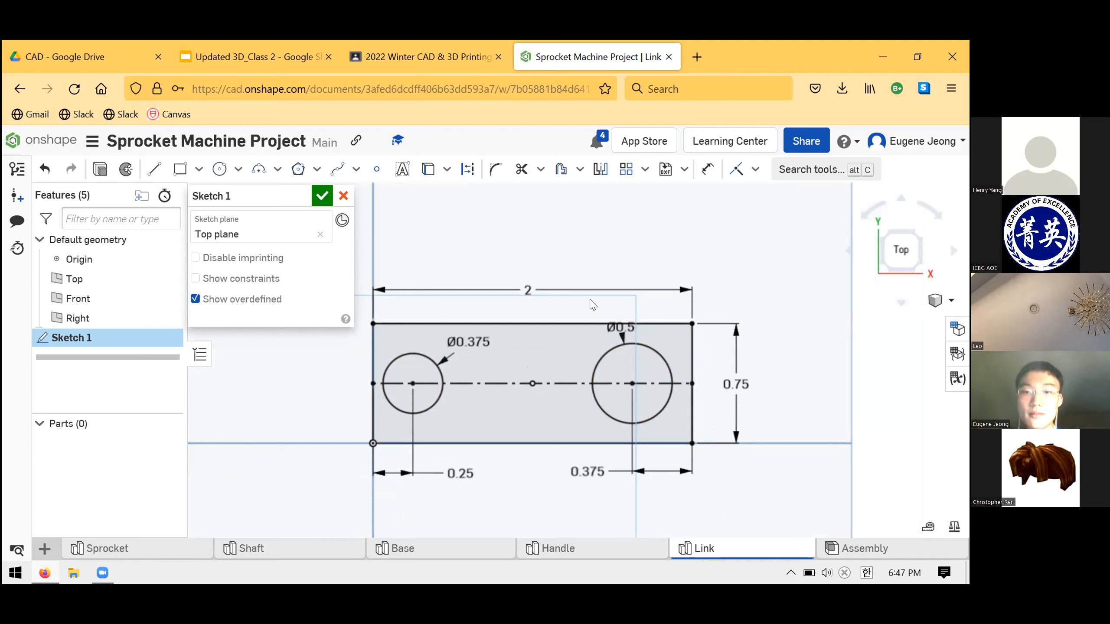
pyautogui.moveTo(592, 331); pyautogui.dragTo(547, 344)
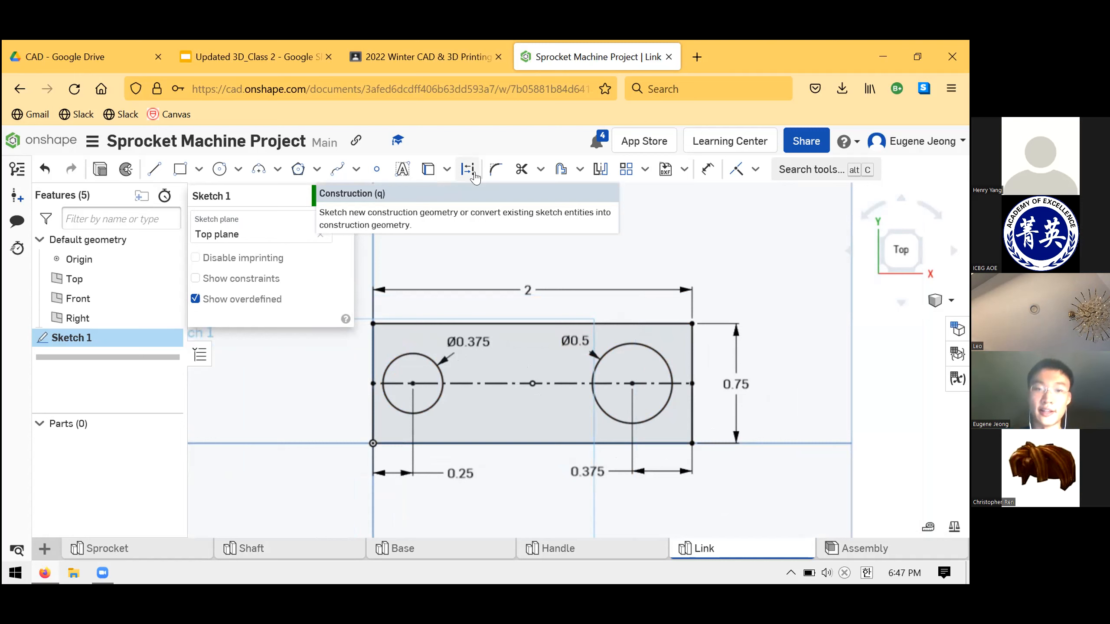
# Convert the horizontal construction line to a regular line and back to construction geometry
pyautogui.click(492, 384)
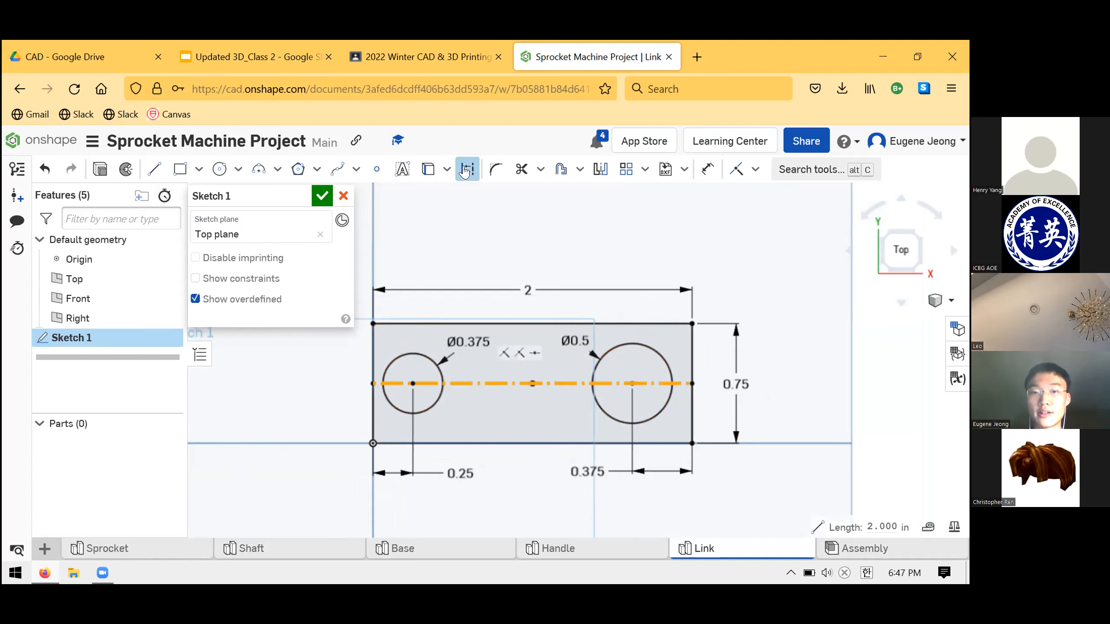
pyautogui.click(465, 170)
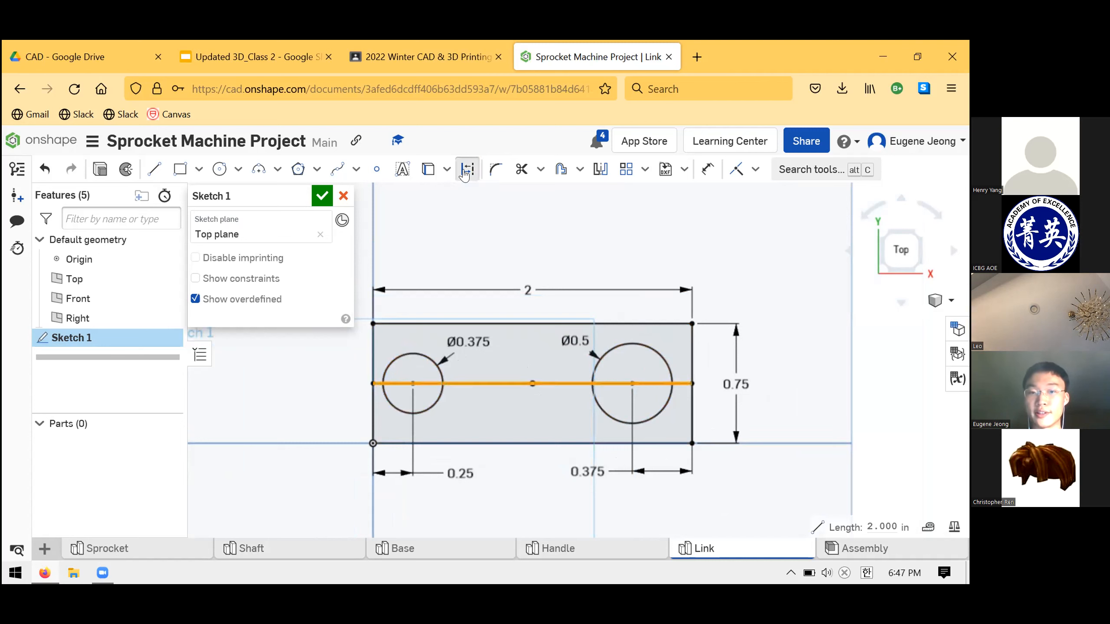
pyautogui.click(465, 171)
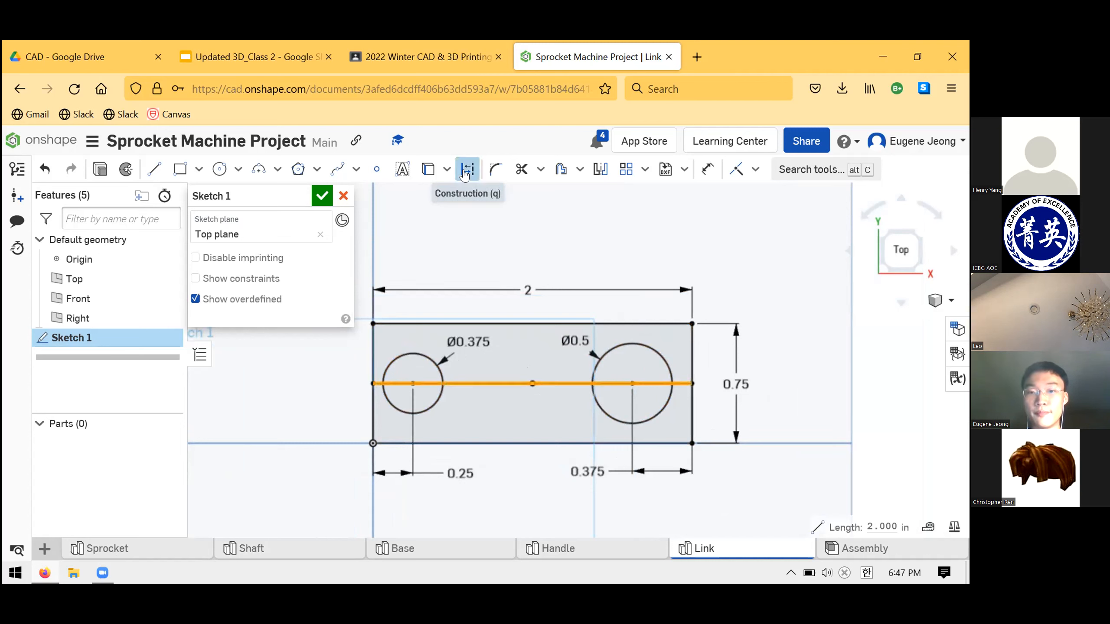
pyautogui.click(630, 275)
pyautogui.scroll(-2, 562, 443)
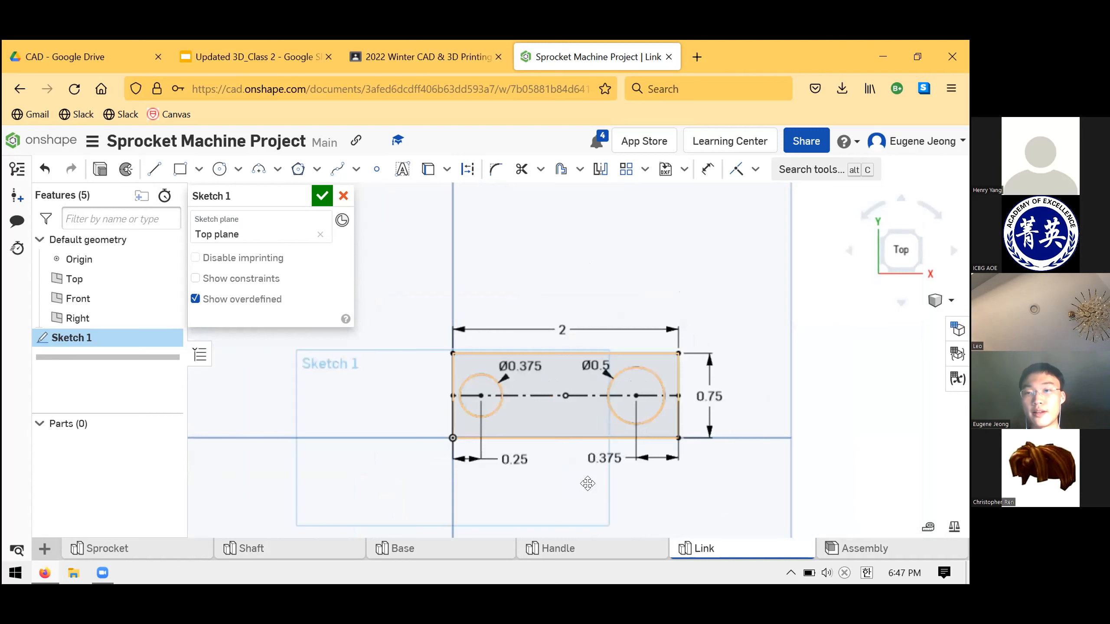
pyautogui.scroll(1, 584, 489)
pyautogui.scroll(-2, 578, 494)
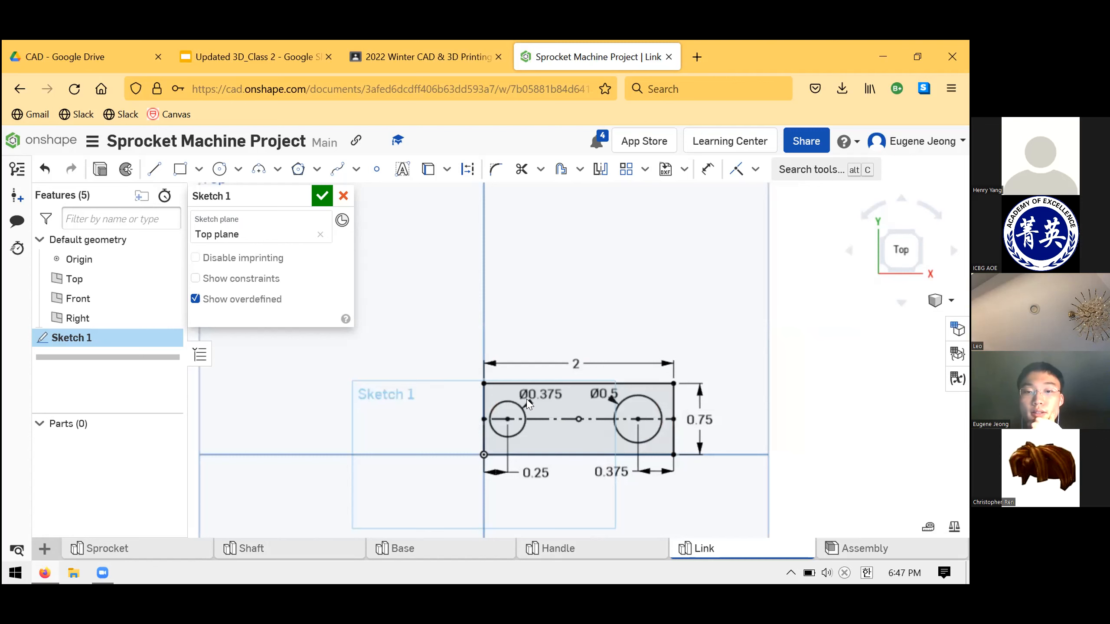
pyautogui.scroll(2, 531, 400)
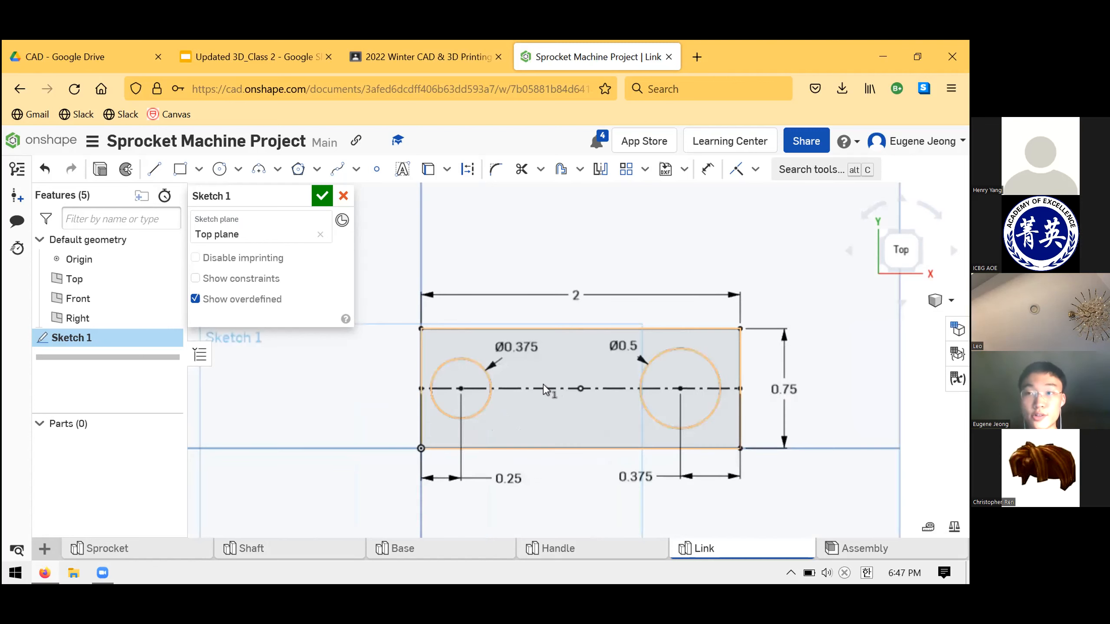
# Draw a regular line across the rectangle from its left edge's midpoint to its right edge's midpoint and select it
pyautogui.click(150, 172)
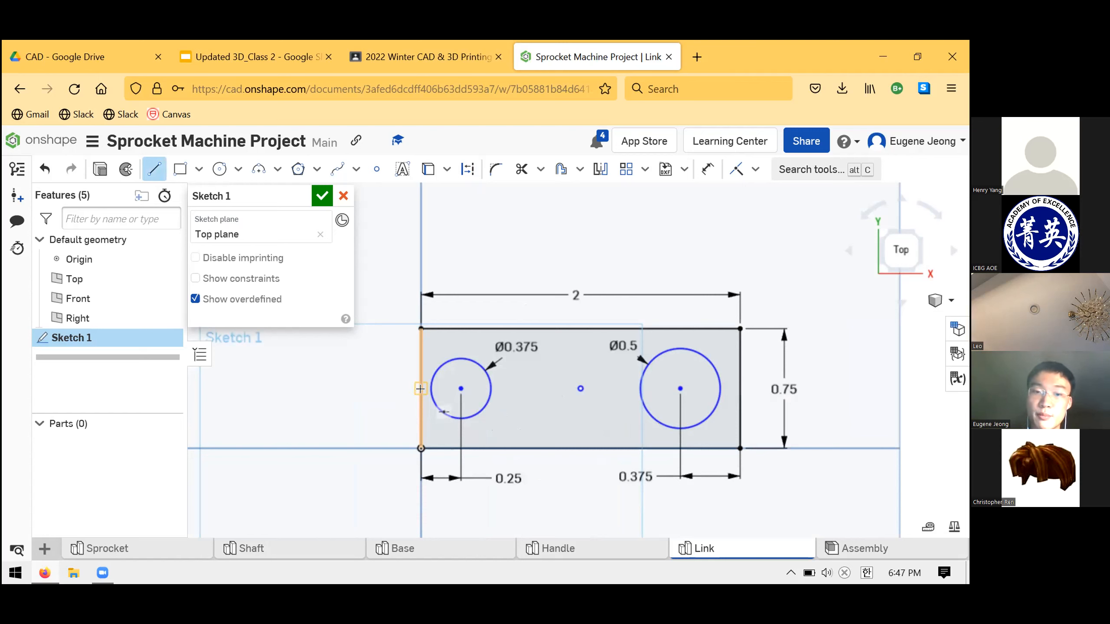
pyautogui.click(740, 387)
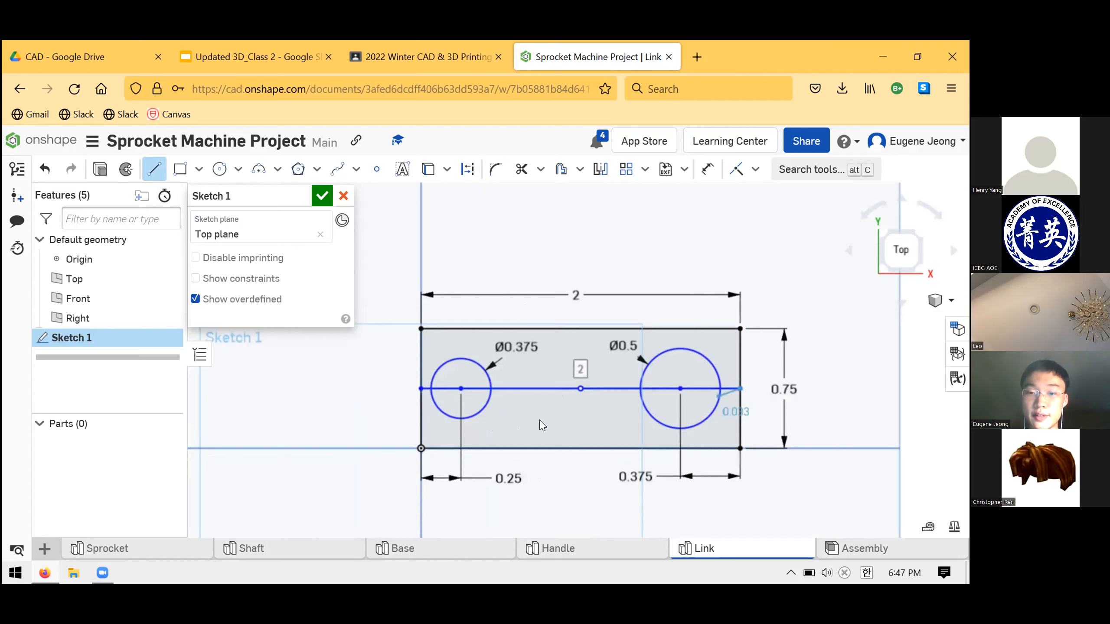
pyautogui.press('Escape')
pyautogui.click(539, 388)
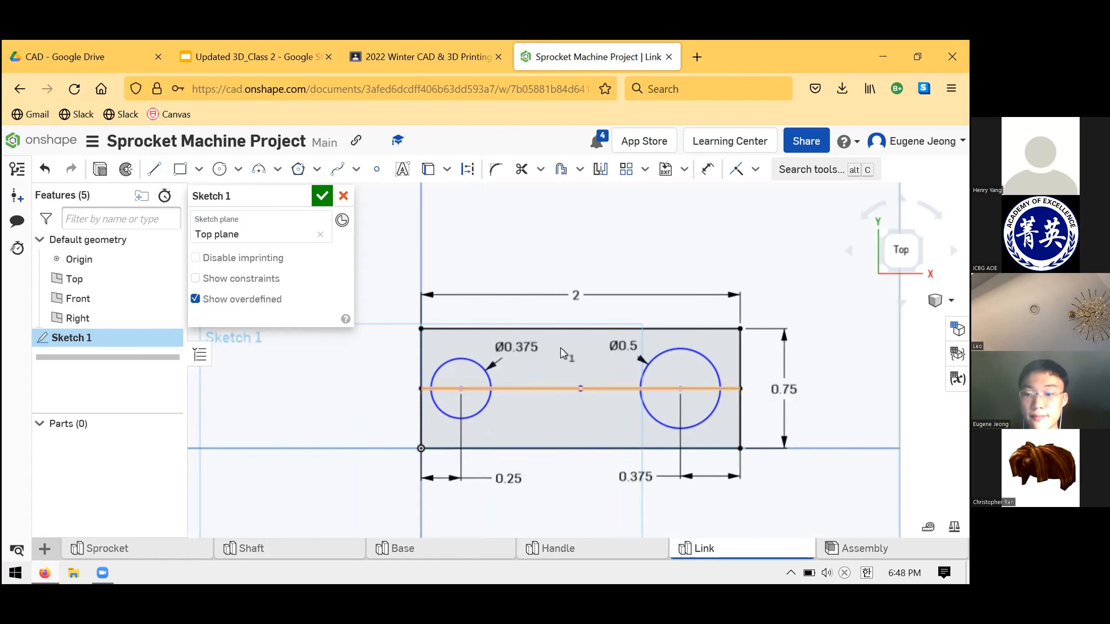
# Replace the full-width line with a horizontal line about 1.772 in long from the left edge's midpoint, ending inside the rectangle
pyautogui.click(393, 240)
pyautogui.click(153, 168)
pyautogui.hotkey('ctrl', 'z')
pyautogui.click(421, 388)
pyautogui.click(737, 387)
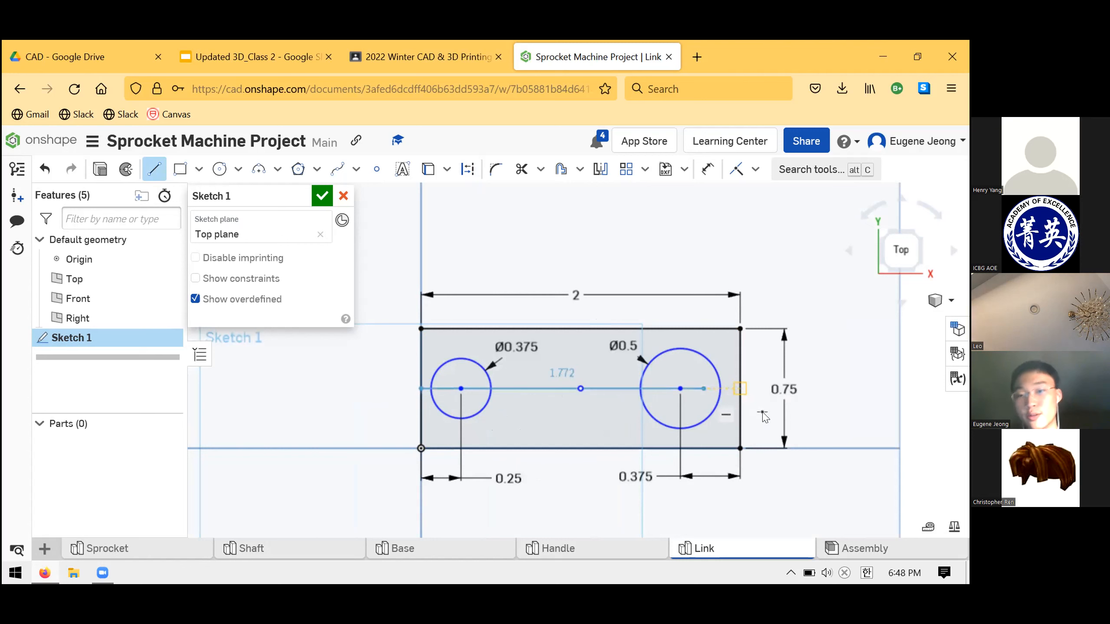
pyautogui.press('Escape')
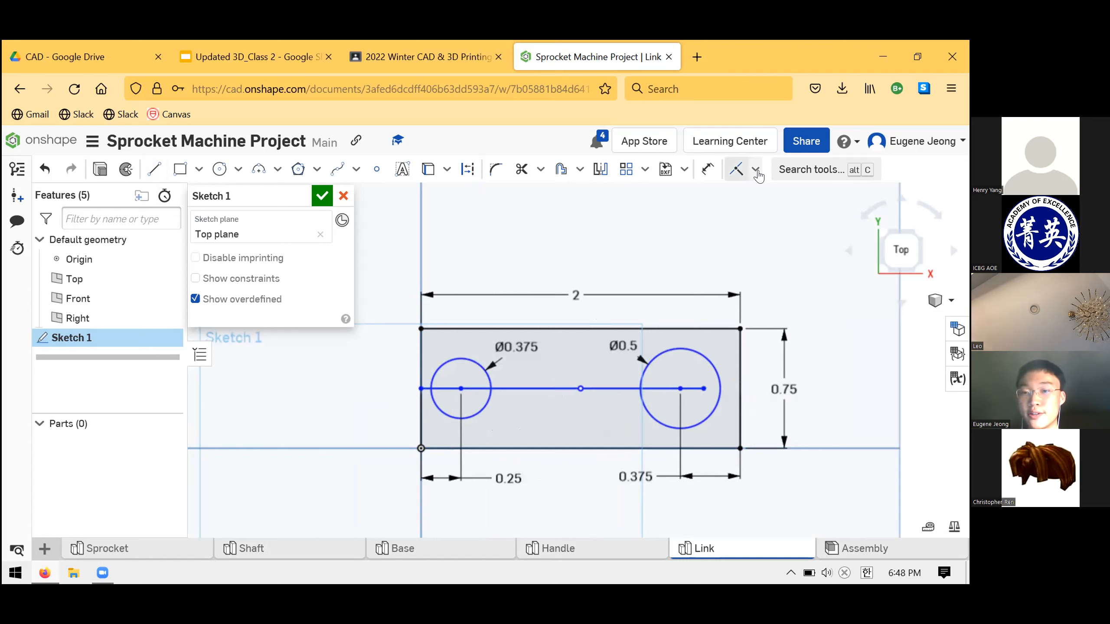
# Constrain the line's free endpoint to the midpoint of the rectangle's right edge with a Midpoint constraint
pyautogui.click(756, 170)
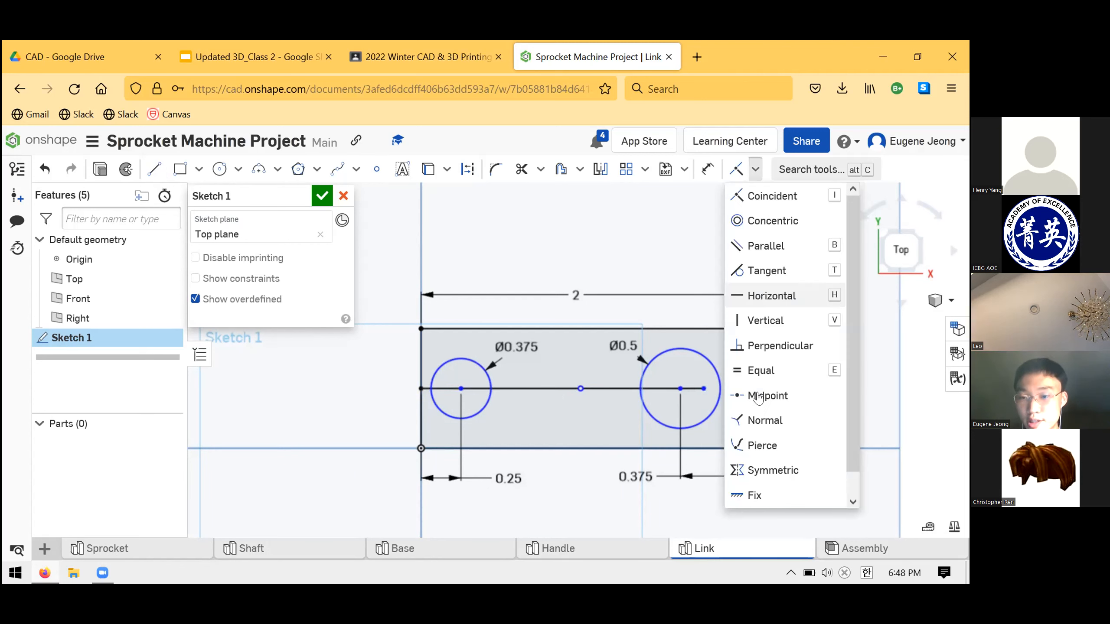
pyautogui.click(759, 396)
pyautogui.click(703, 388)
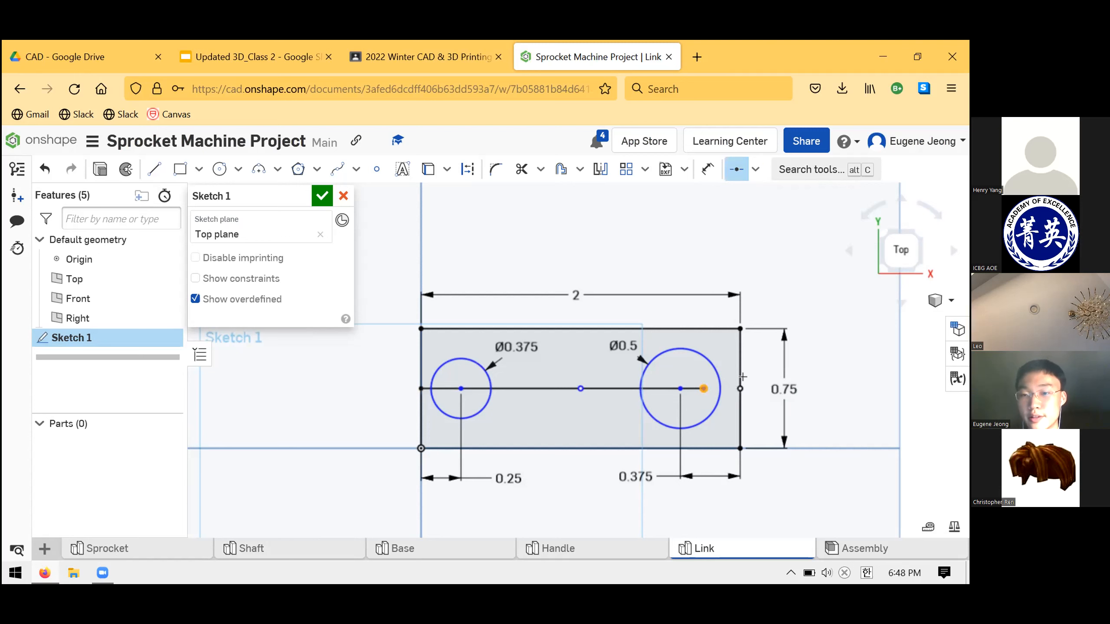
pyautogui.click(740, 396)
pyautogui.press('Escape')
# Convert the horizontal line across the rectangle to construction geometry
pyautogui.click(610, 388)
pyautogui.click(465, 169)
pyautogui.press('d')
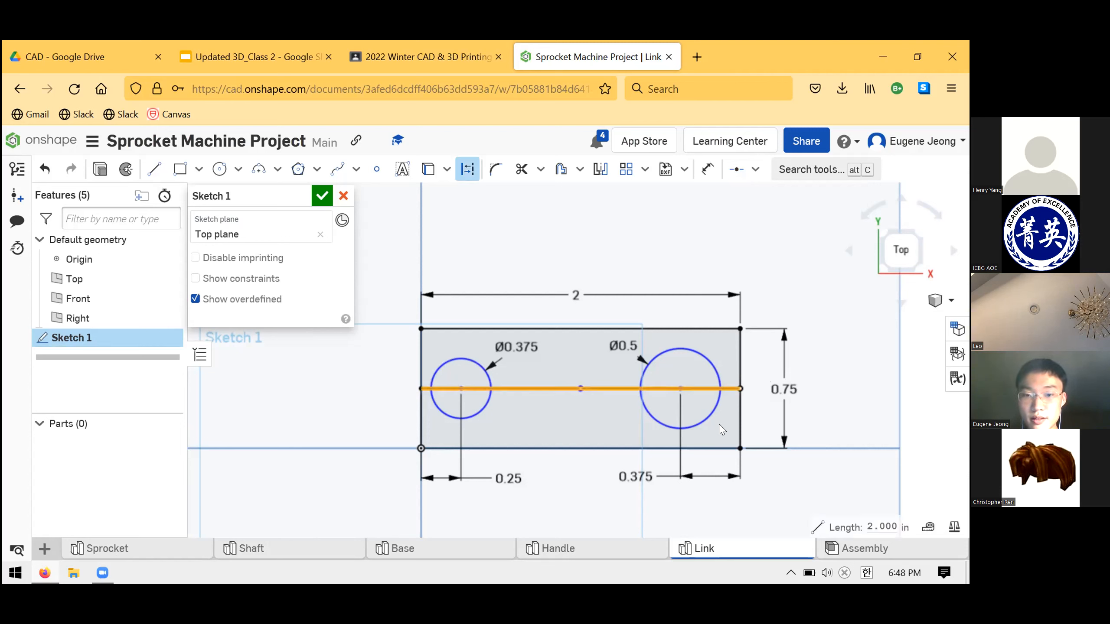
pyautogui.press('q')
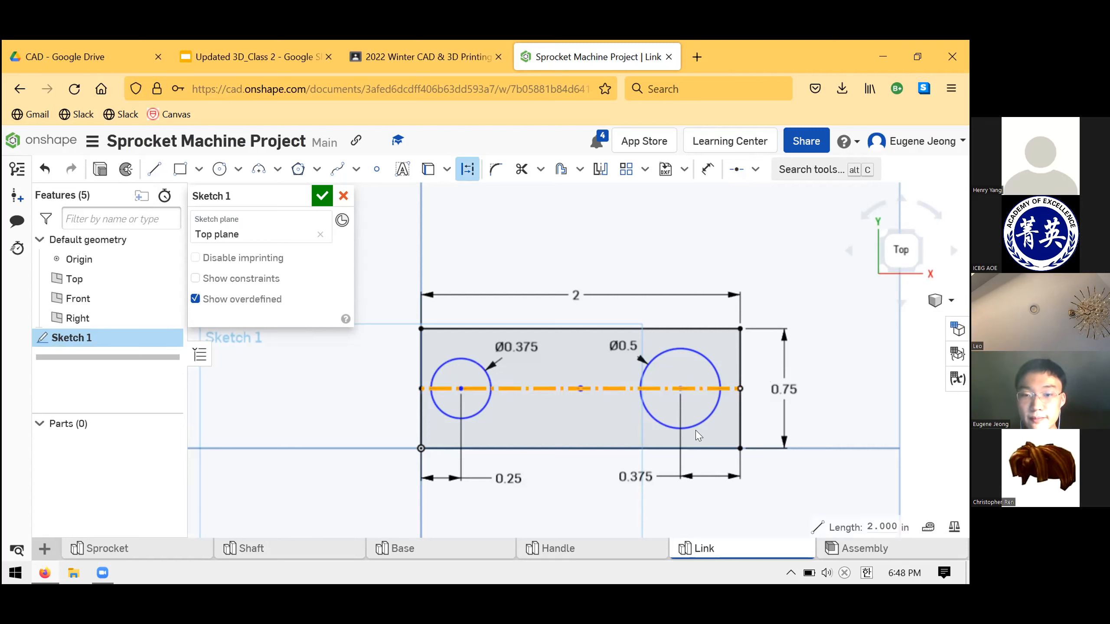
pyautogui.press('Escape')
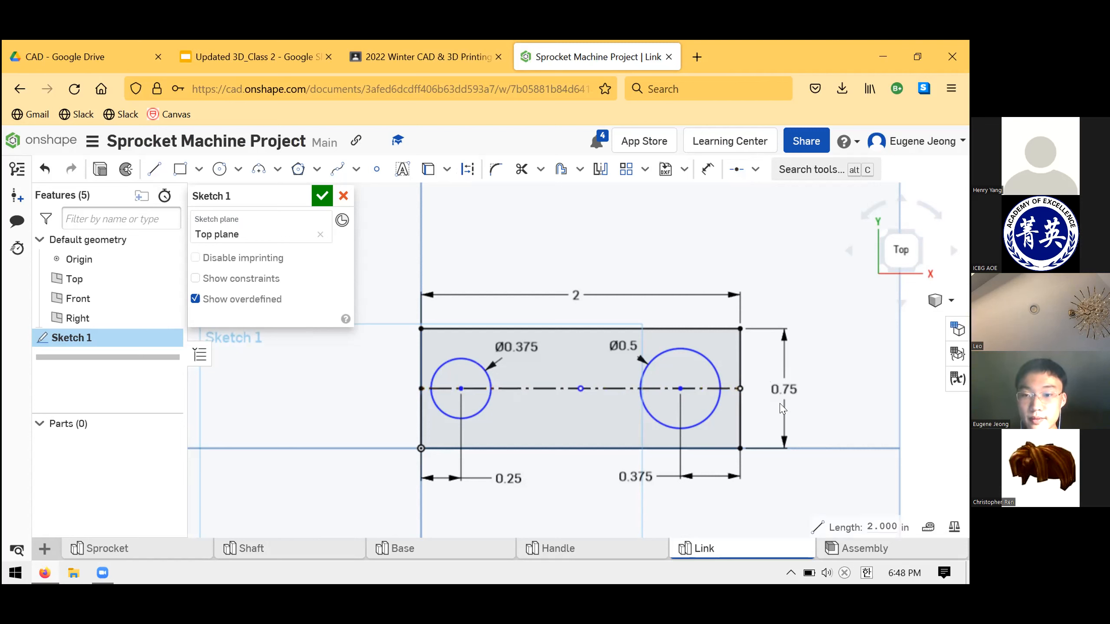
# Pull the 0.375 in circle below the construction line and make its center coincident with that line
pyautogui.click(581, 388)
pyautogui.moveTo(617, 349)
pyautogui.mouseDown()
pyautogui.moveTo(656, 389)
pyautogui.moveTo(593, 393)
pyautogui.moveTo(582, 419)
pyautogui.moveTo(609, 427)
pyautogui.moveTo(588, 422)
pyautogui.mouseUp()
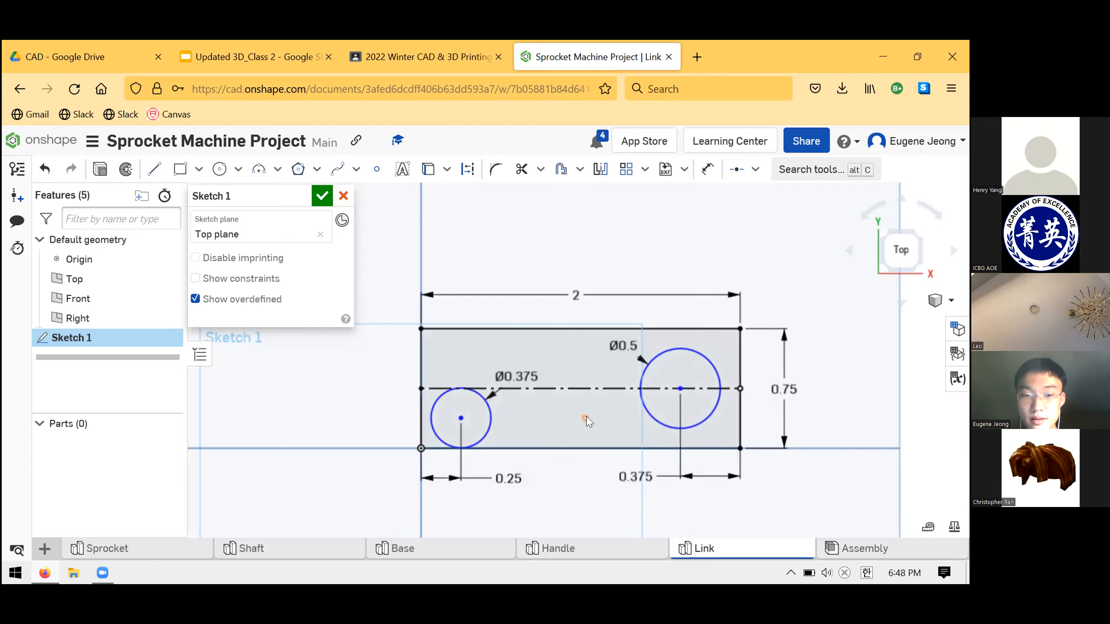
pyautogui.click(460, 418)
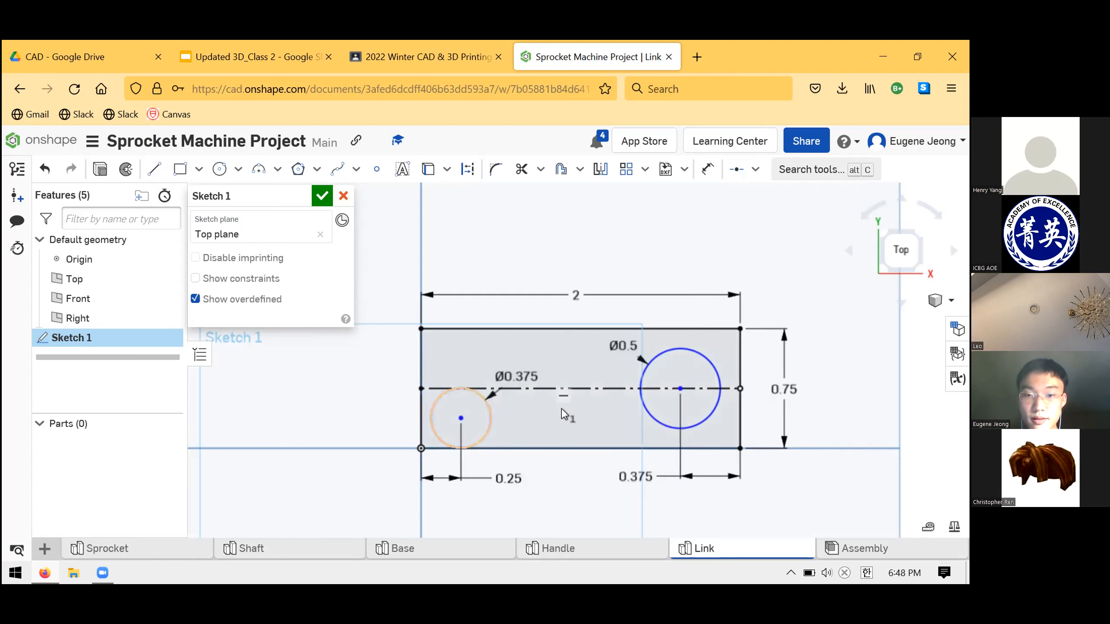
pyautogui.click(572, 389)
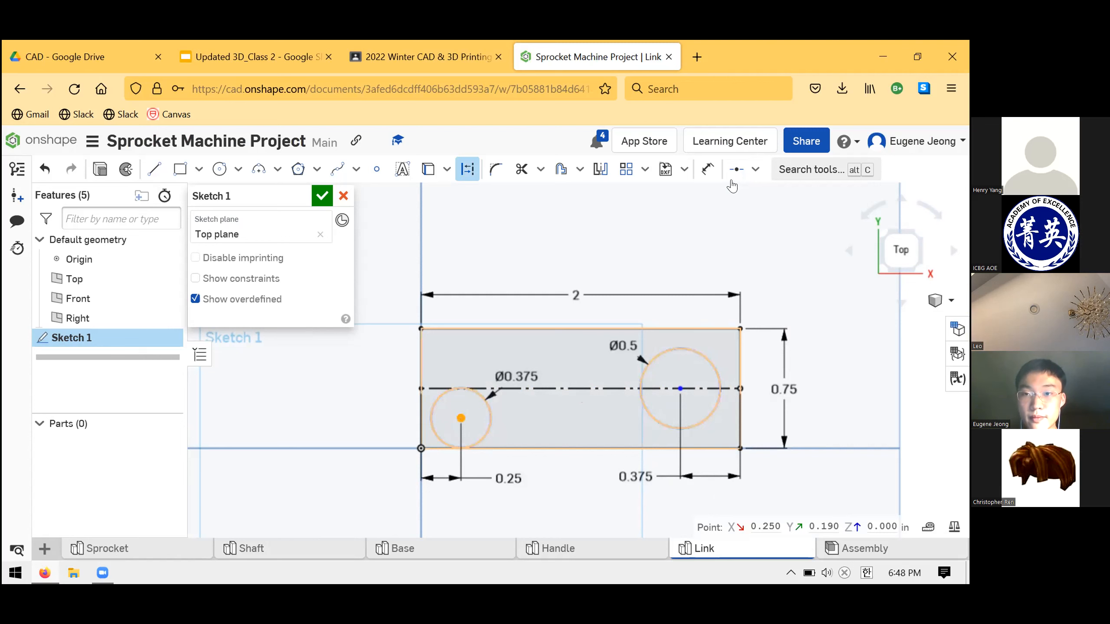
pyautogui.click(755, 169)
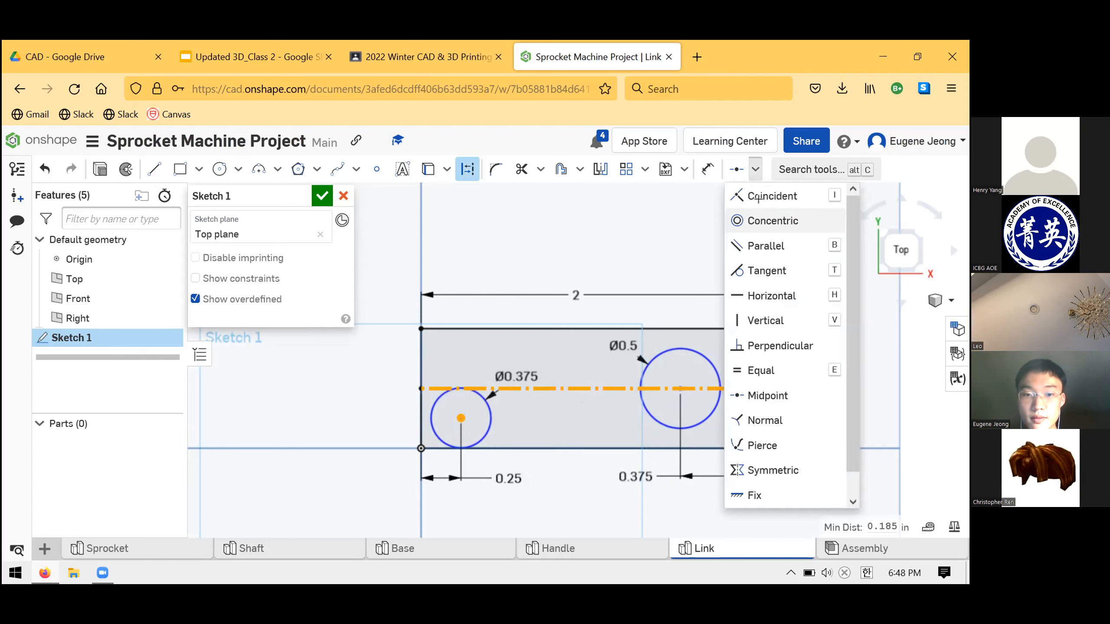
pyautogui.click(760, 197)
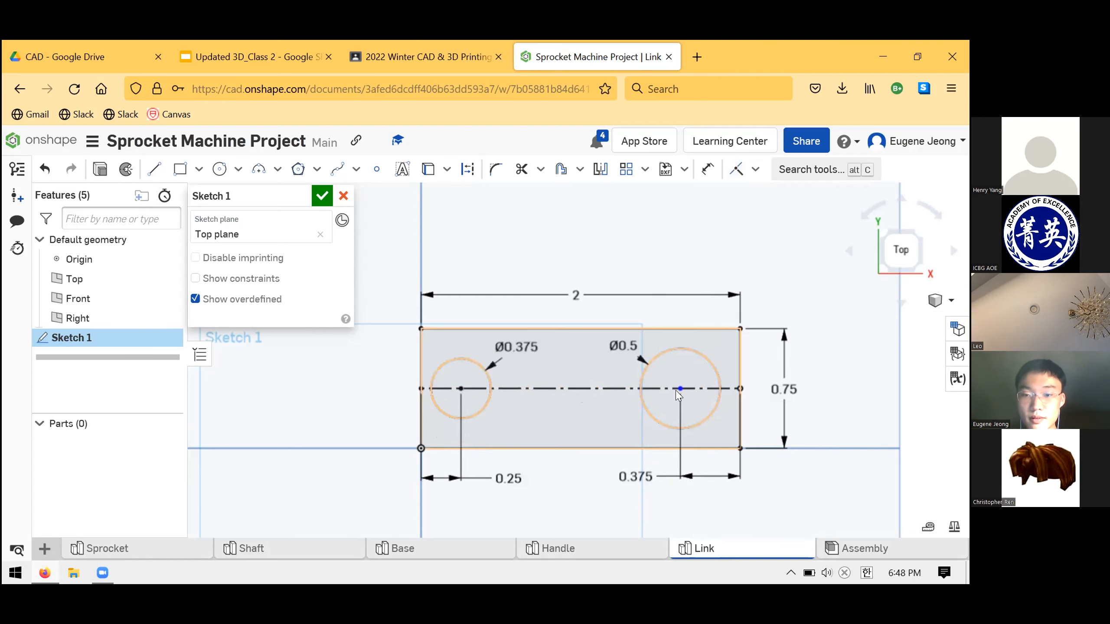
# Pull the 0.5 in circle below the construction line and make its center coincident with that line
pyautogui.moveTo(680, 388); pyautogui.dragTo(681, 423)
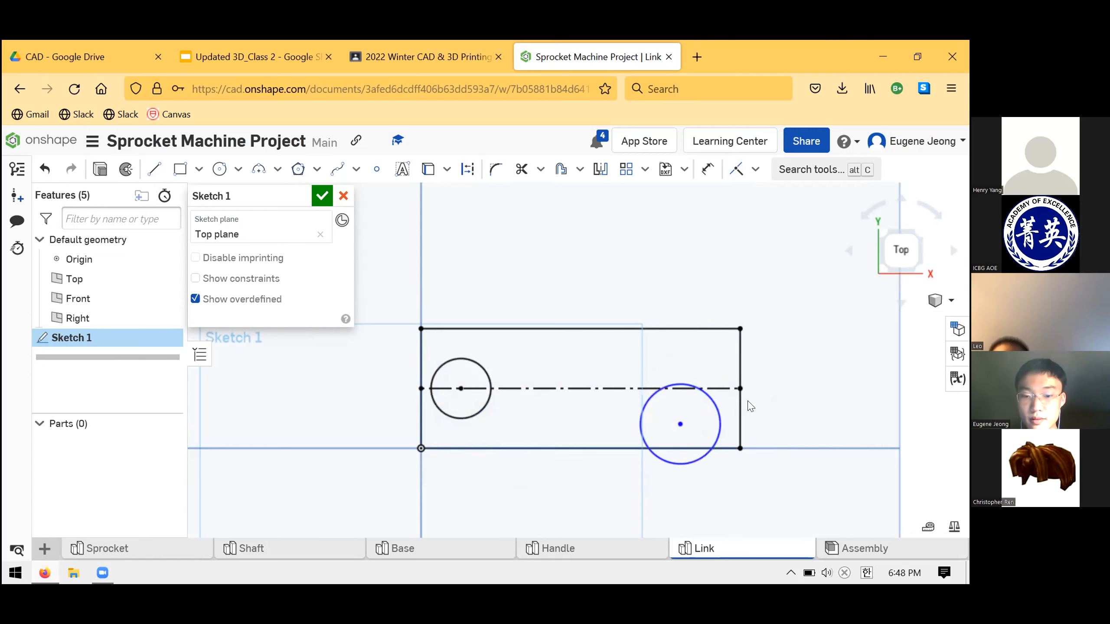
pyautogui.click(719, 390)
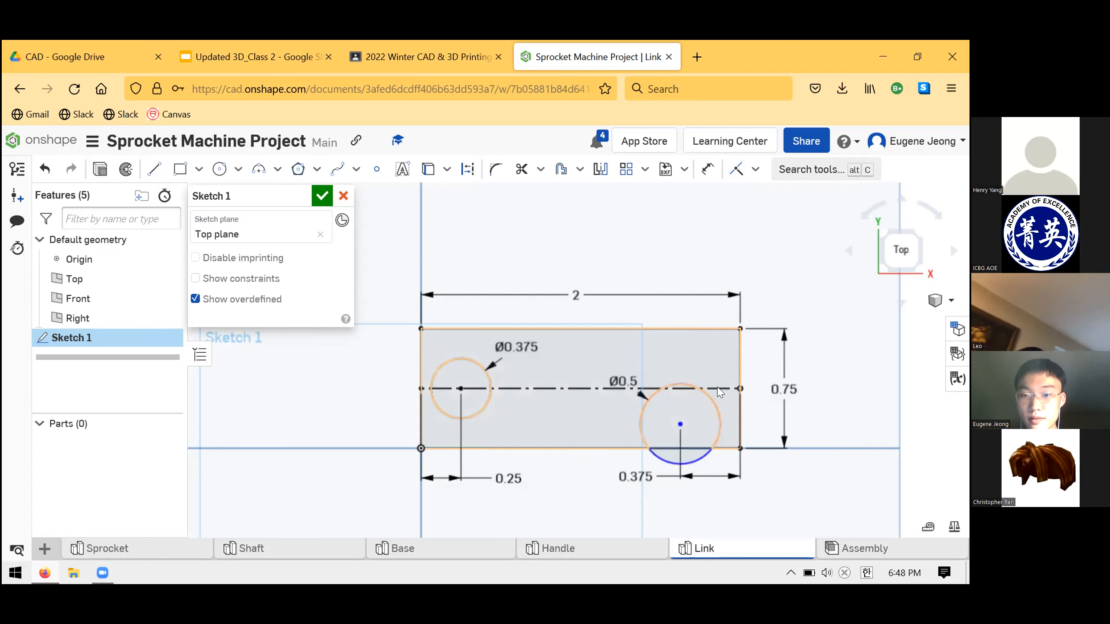
pyautogui.click(680, 424)
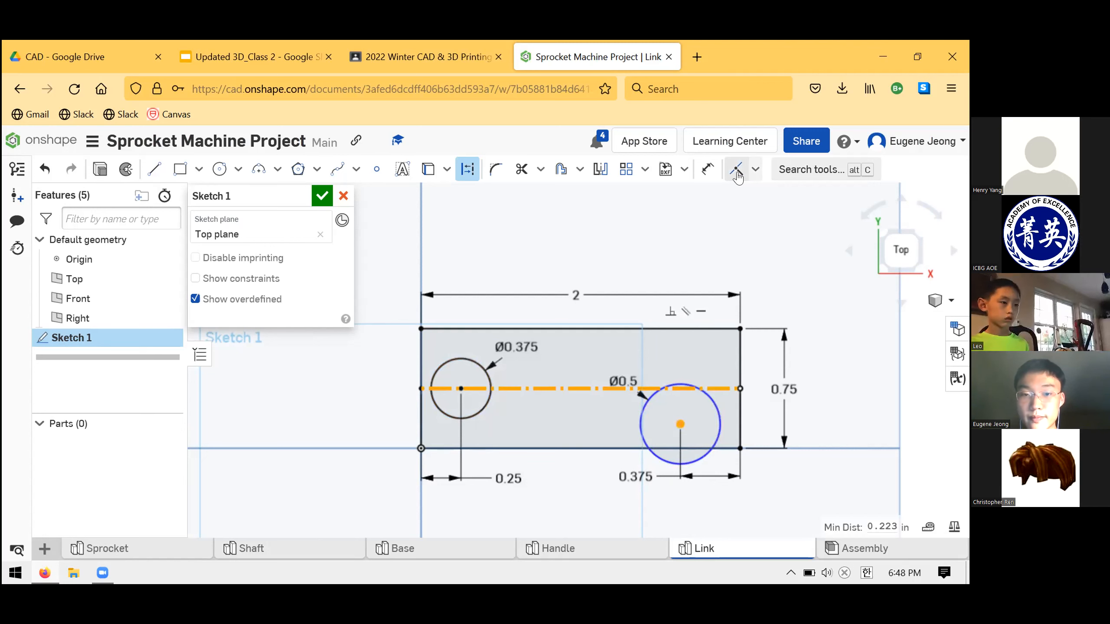
pyautogui.click(752, 173)
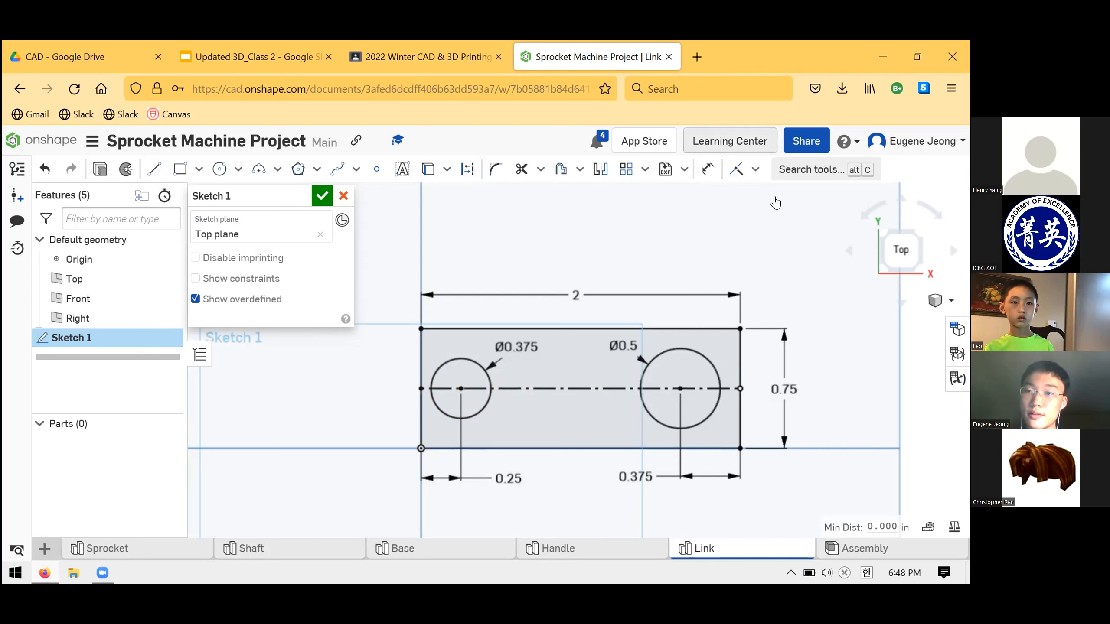
pyautogui.click(755, 169)
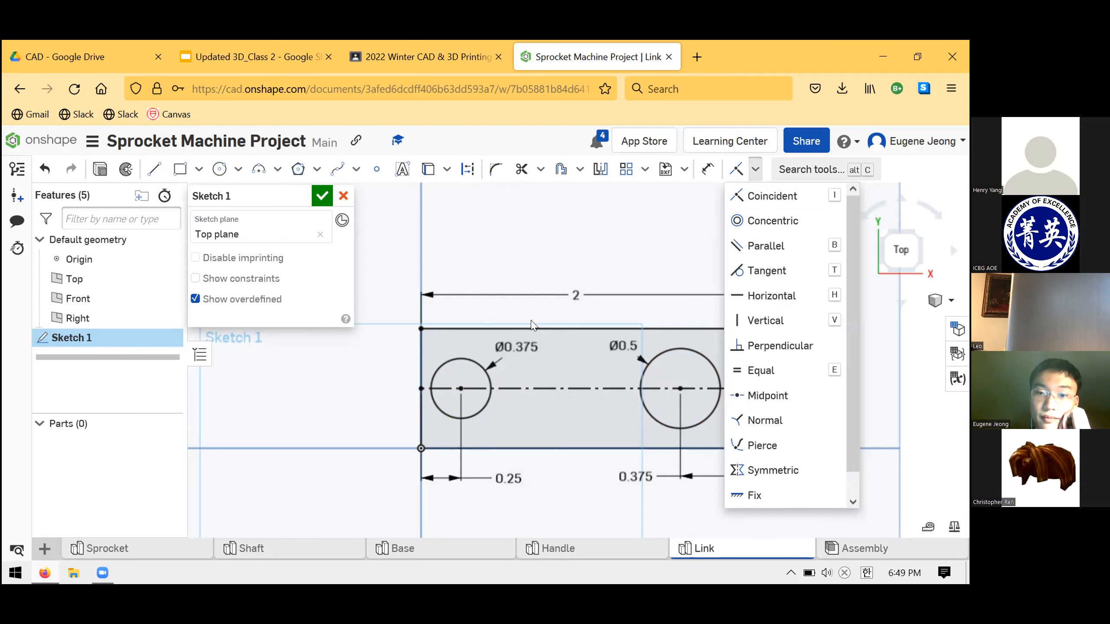
pyautogui.scroll(-3, 467, 327)
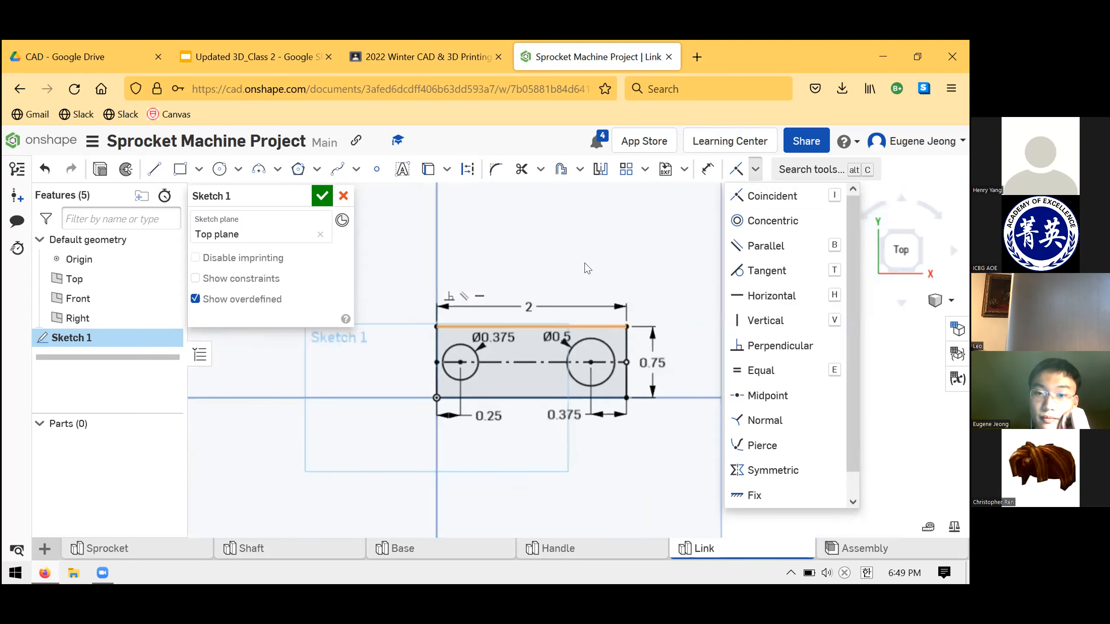
pyautogui.click(530, 343)
pyautogui.scroll(3, 530, 343)
pyautogui.click(255, 362)
pyautogui.scroll(2, 253, 386)
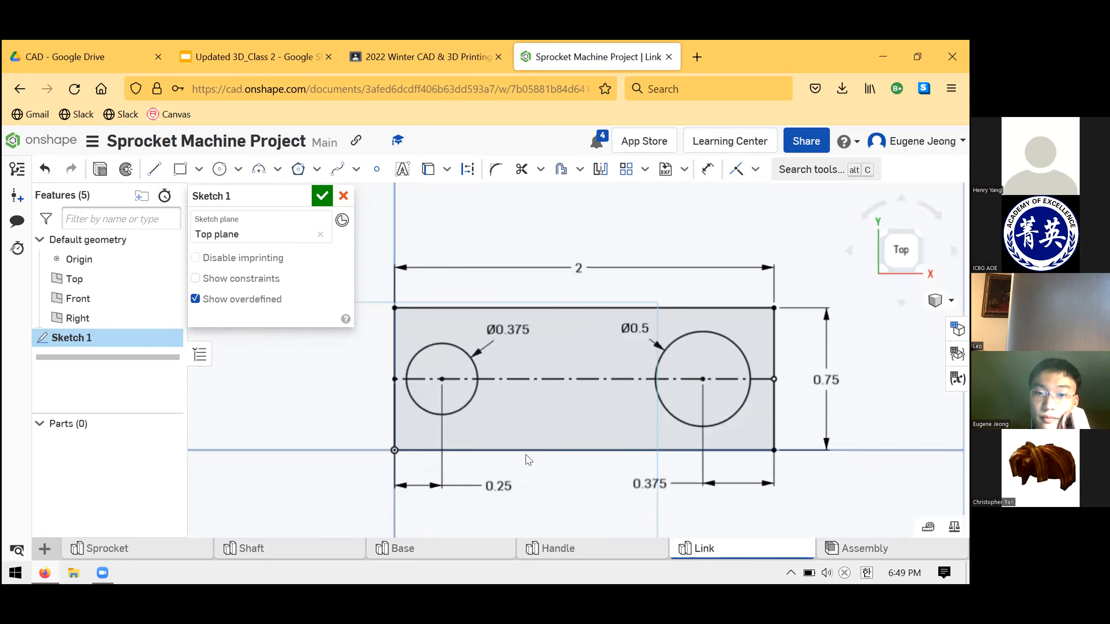
pyautogui.scroll(-1, 254, 387)
pyautogui.scroll(1, 478, 412)
pyautogui.click(509, 254)
pyautogui.moveTo(499, 221); pyautogui.dragTo(520, 228, button='middle')
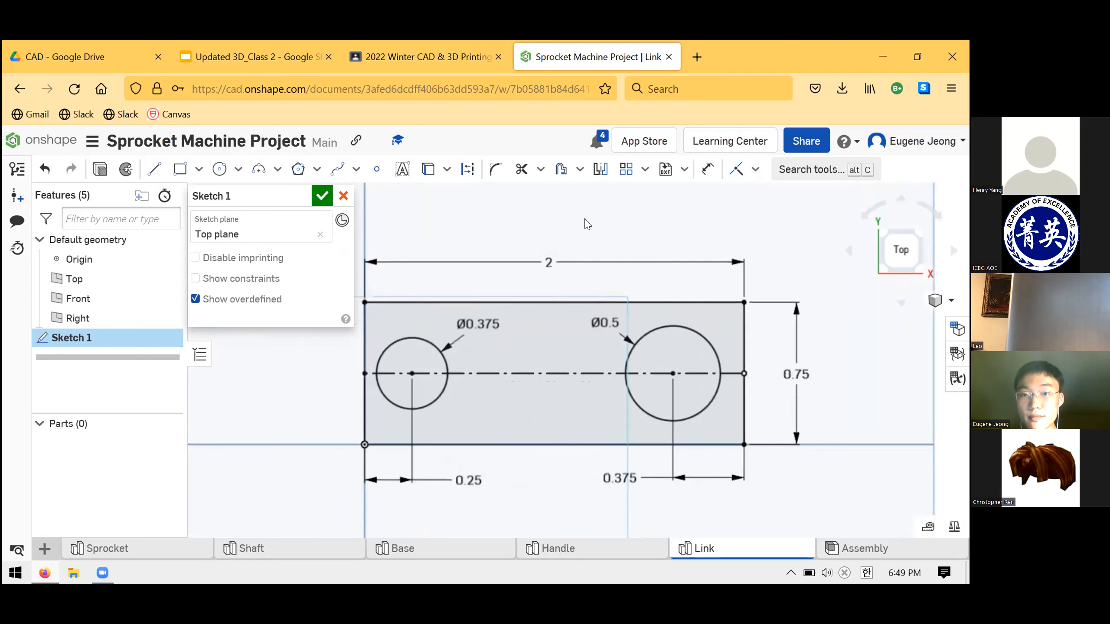
pyautogui.scroll(-1, 586, 221)
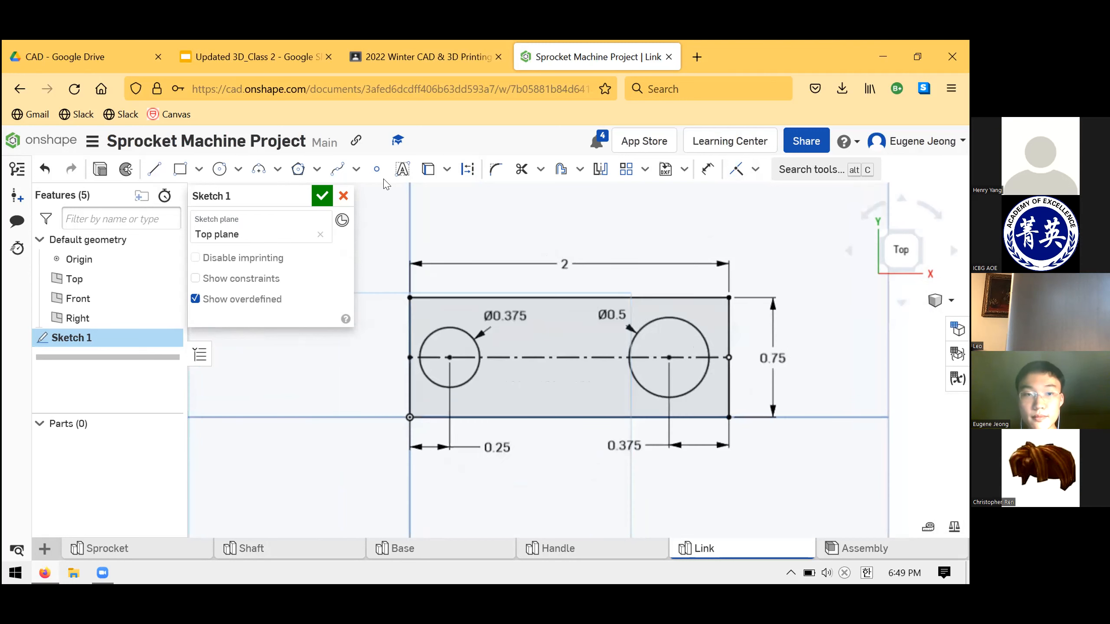
pyautogui.click(321, 197)
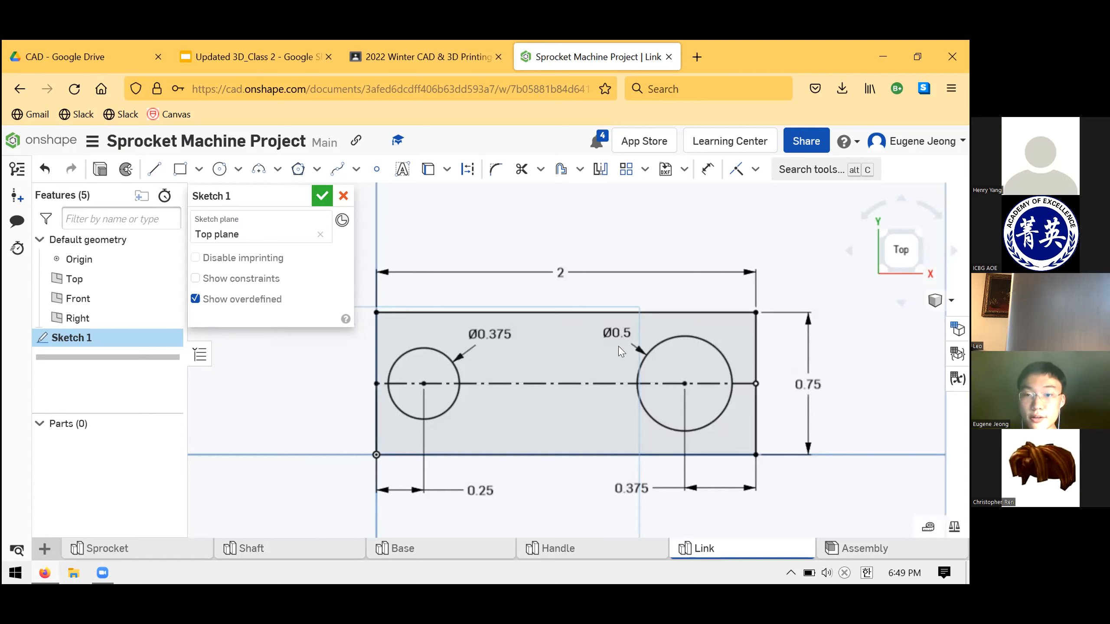
# Reposition the Ø0.5 diameter label and the 0.375 center-offset dimension so both read clearly beside the larger circle
pyautogui.moveTo(615, 332)
pyautogui.mouseDown()
pyautogui.moveTo(659, 315)
pyautogui.moveTo(609, 350)
pyautogui.mouseUp()
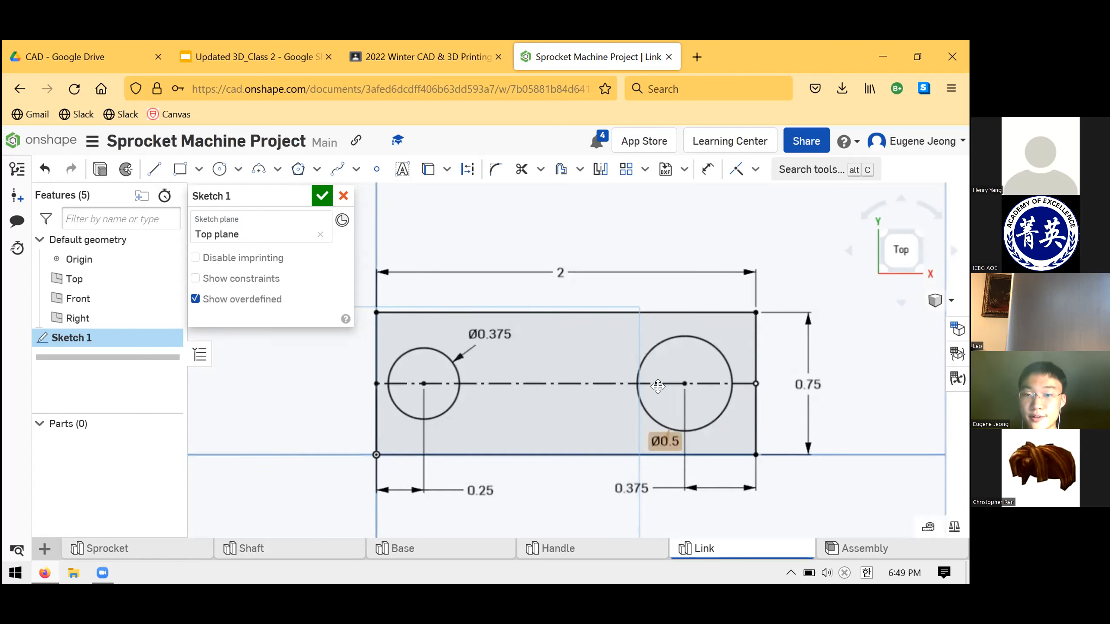
pyautogui.moveTo(711, 482); pyautogui.dragTo(724, 489)
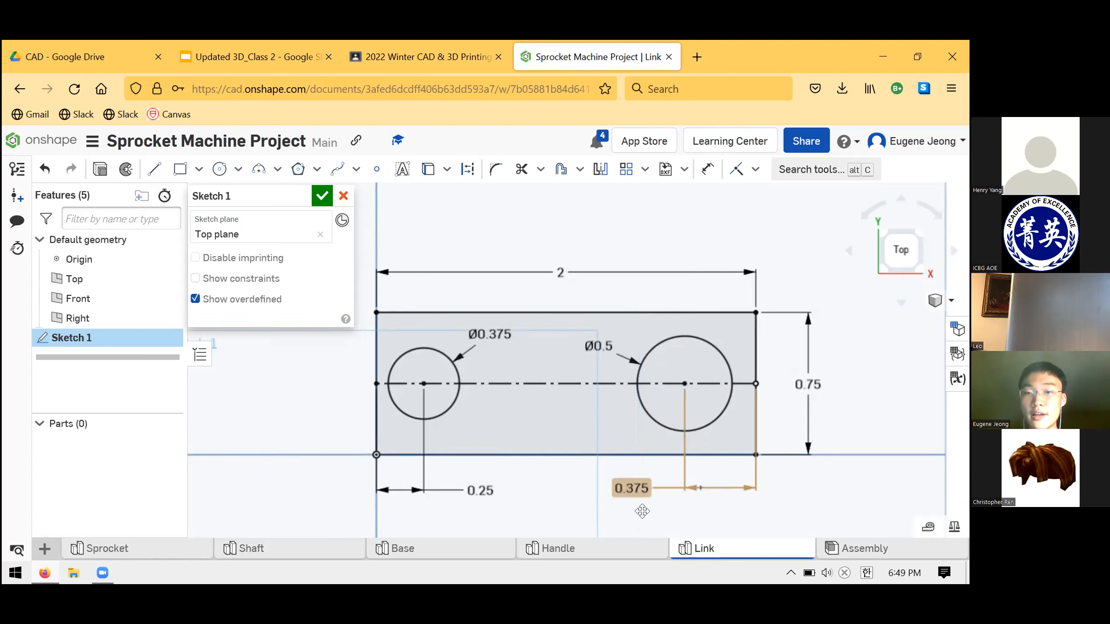
pyautogui.moveTo(642, 488); pyautogui.dragTo(664, 484)
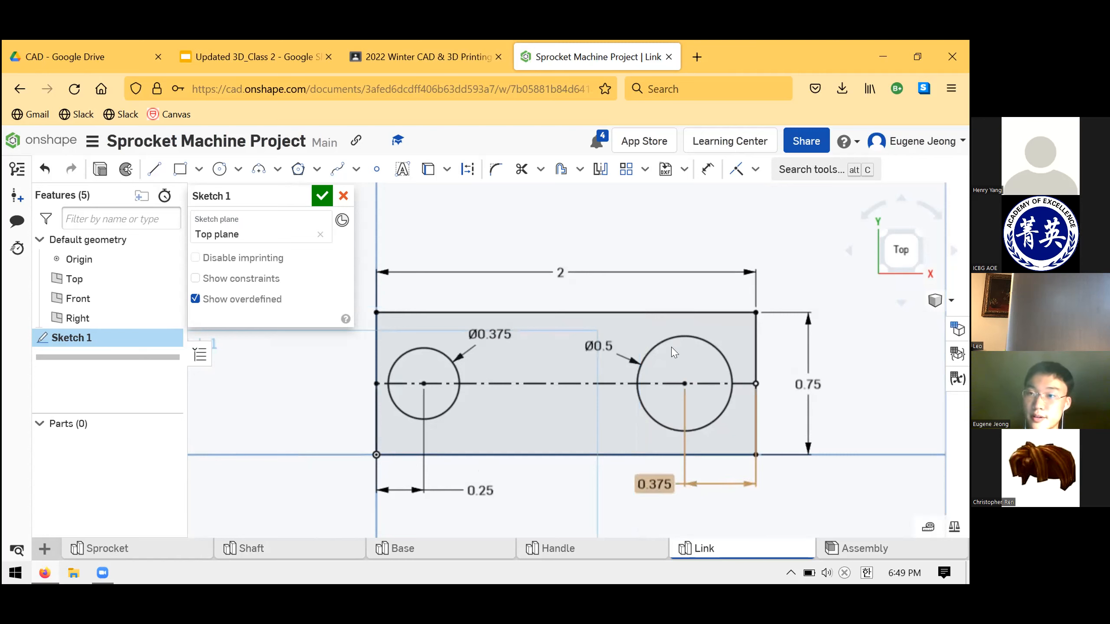
pyautogui.click(601, 384)
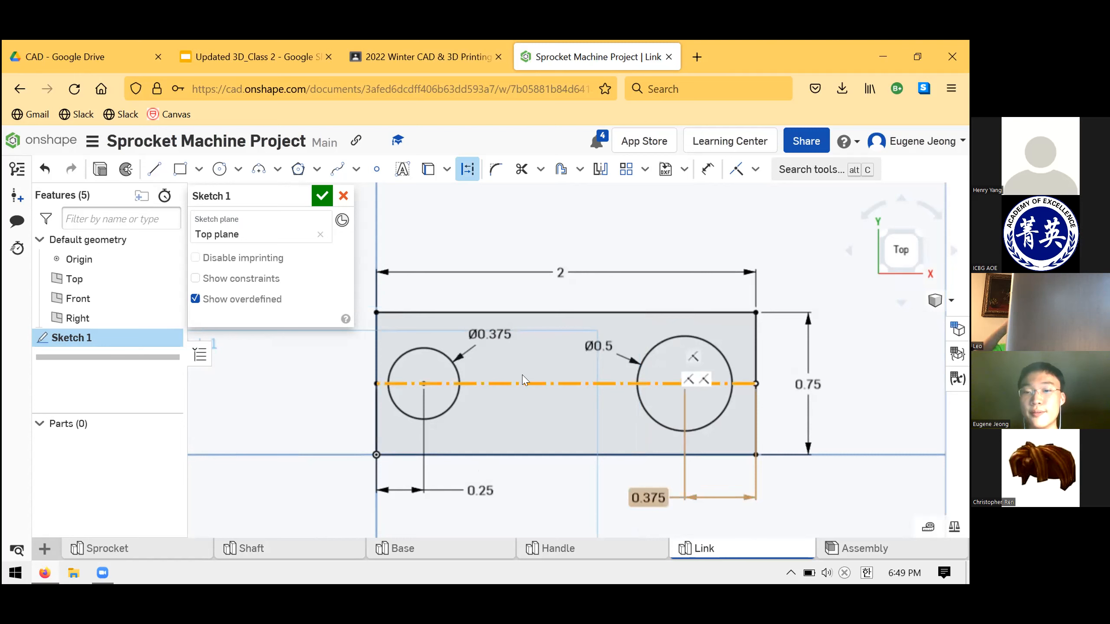
pyautogui.press('Escape')
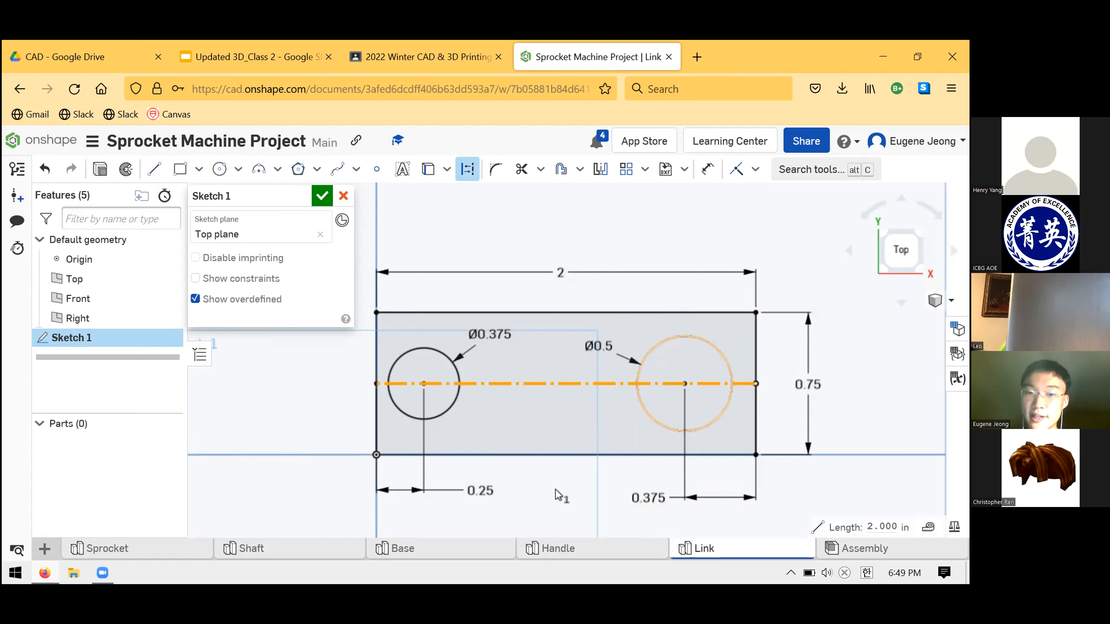
pyautogui.press('Escape')
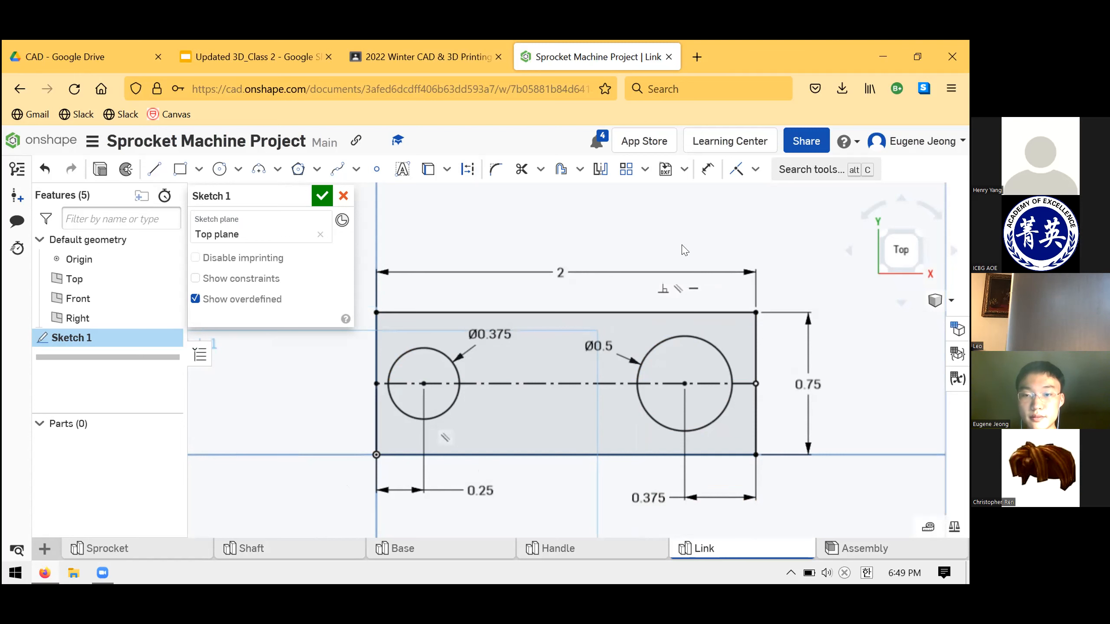
# Move the 0.75 height dimension closer to the rectangle's right edge
pyautogui.scroll(-1, 613, 326)
pyautogui.scroll(1, 755, 241)
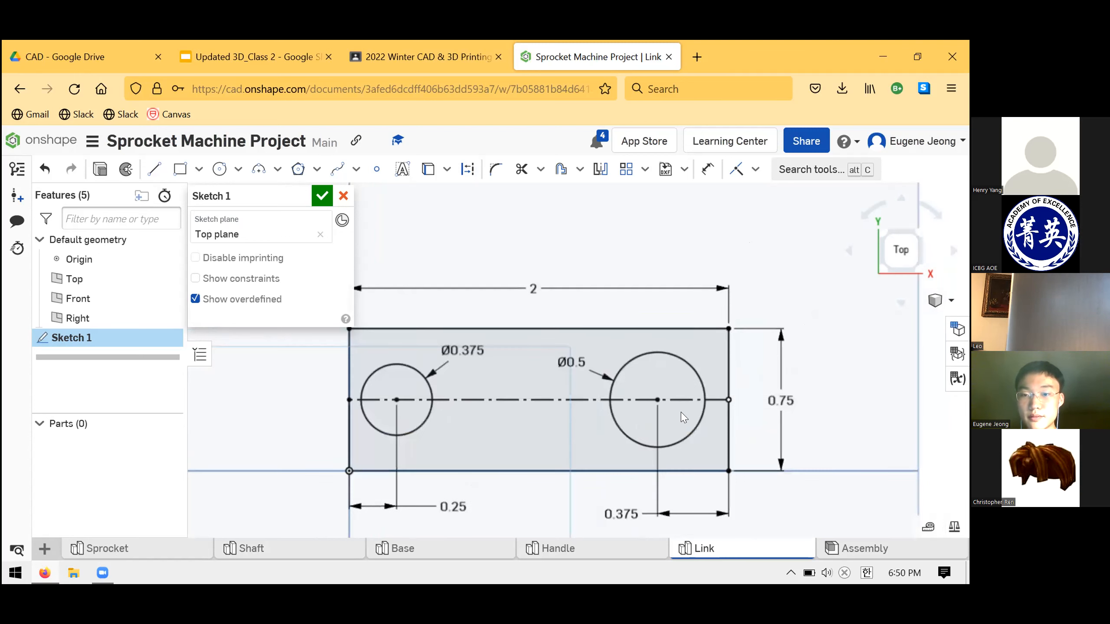
pyautogui.scroll(-1, 682, 417)
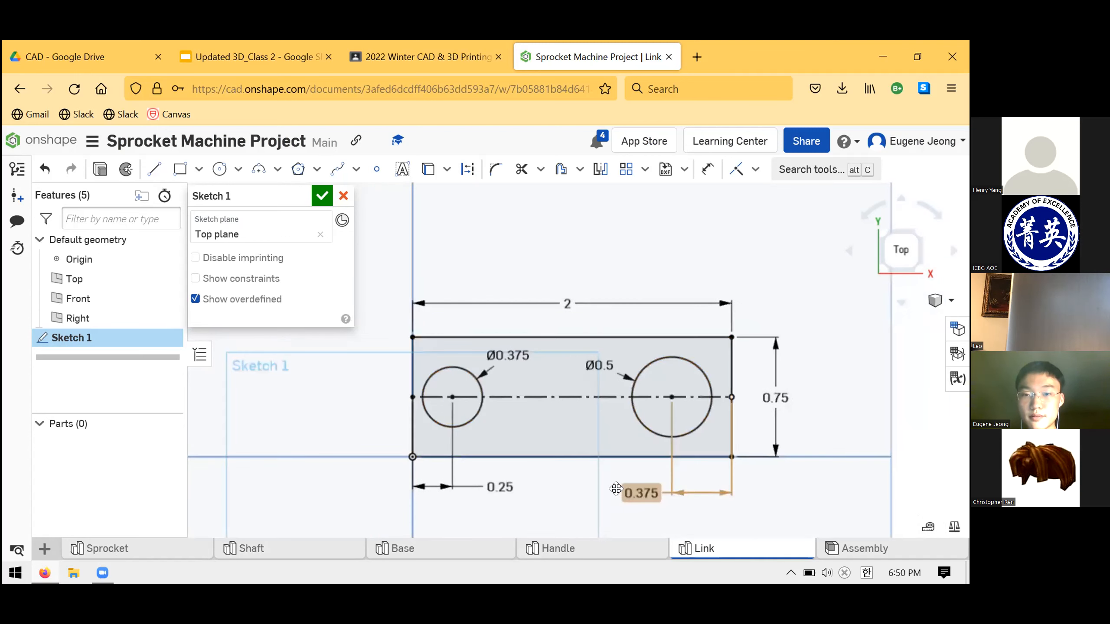
pyautogui.scroll(1, 619, 495)
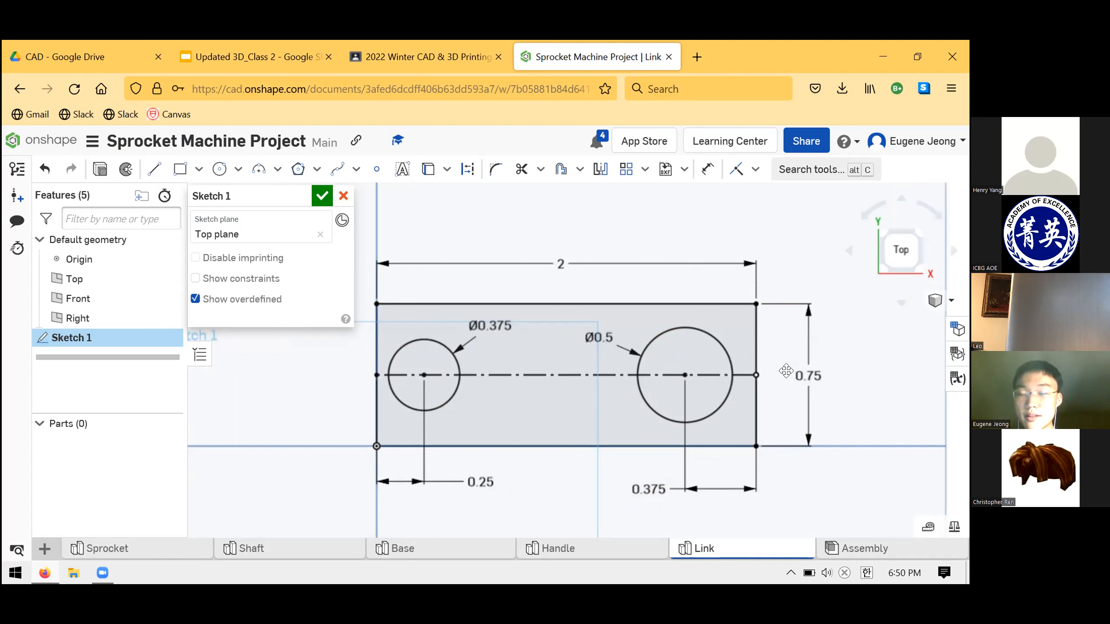
pyautogui.moveTo(795, 370); pyautogui.dragTo(775, 369)
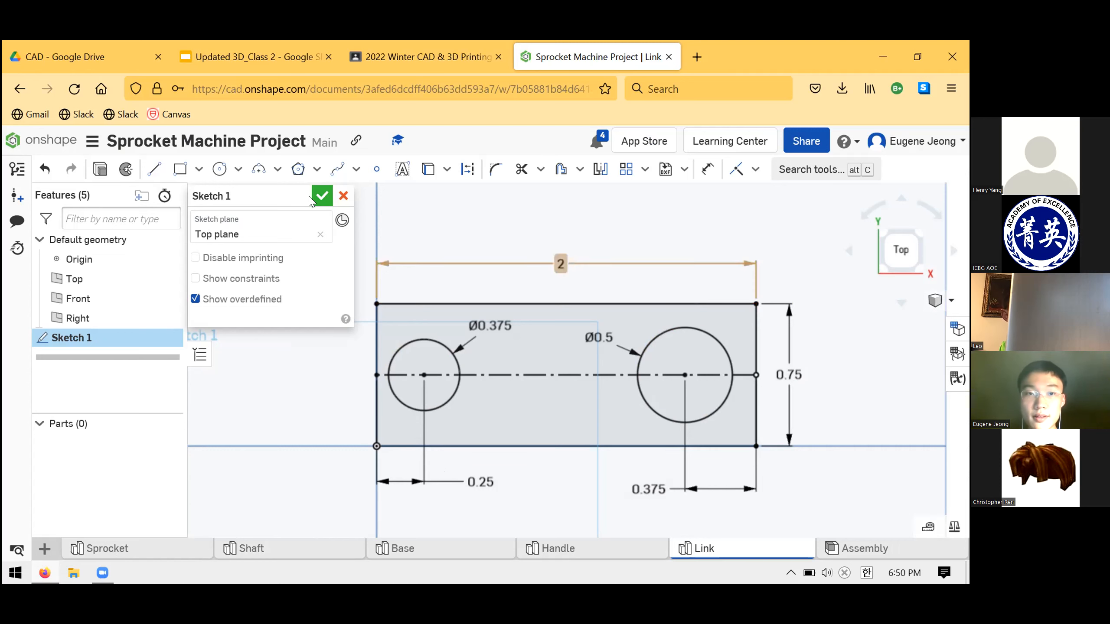
pyautogui.click(322, 197)
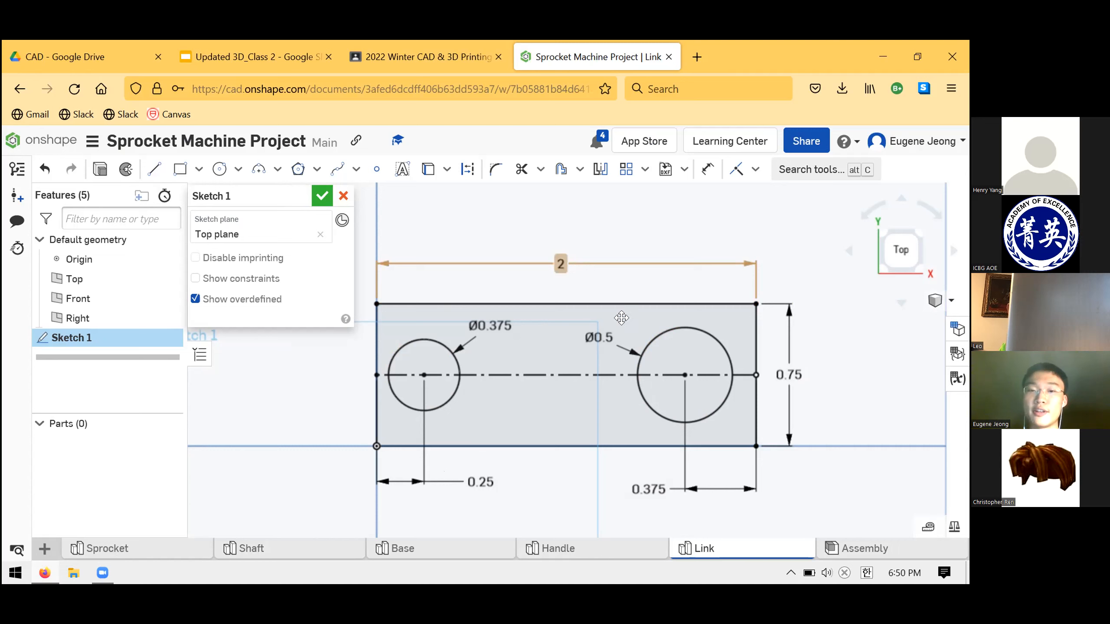
pyautogui.scroll(-10, 620, 325)
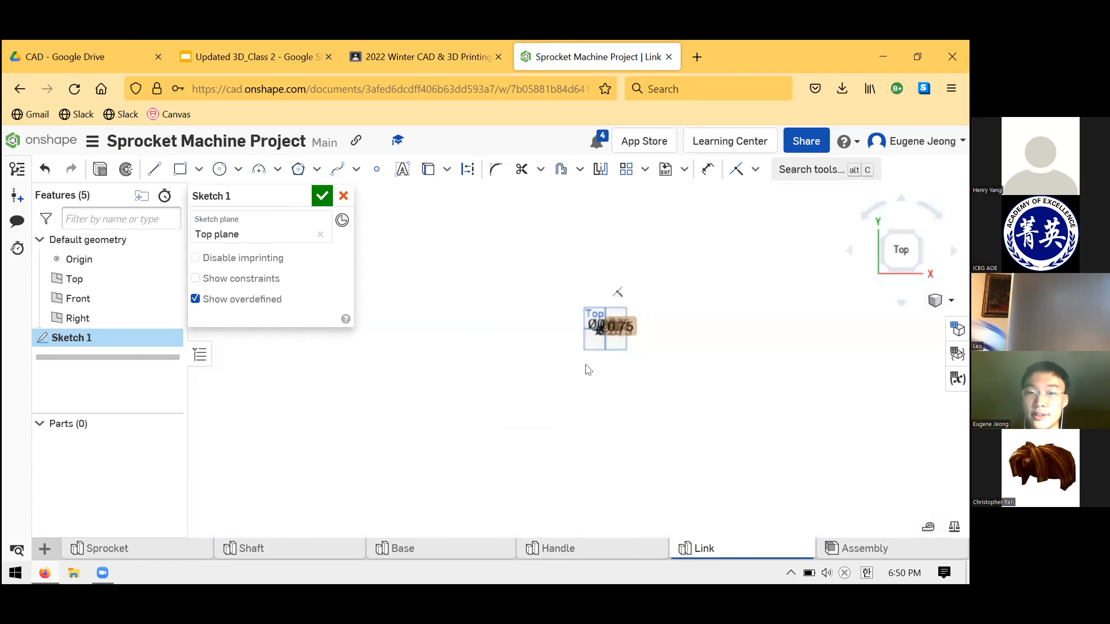
pyautogui.scroll(3, 586, 368)
pyautogui.scroll(5, 582, 367)
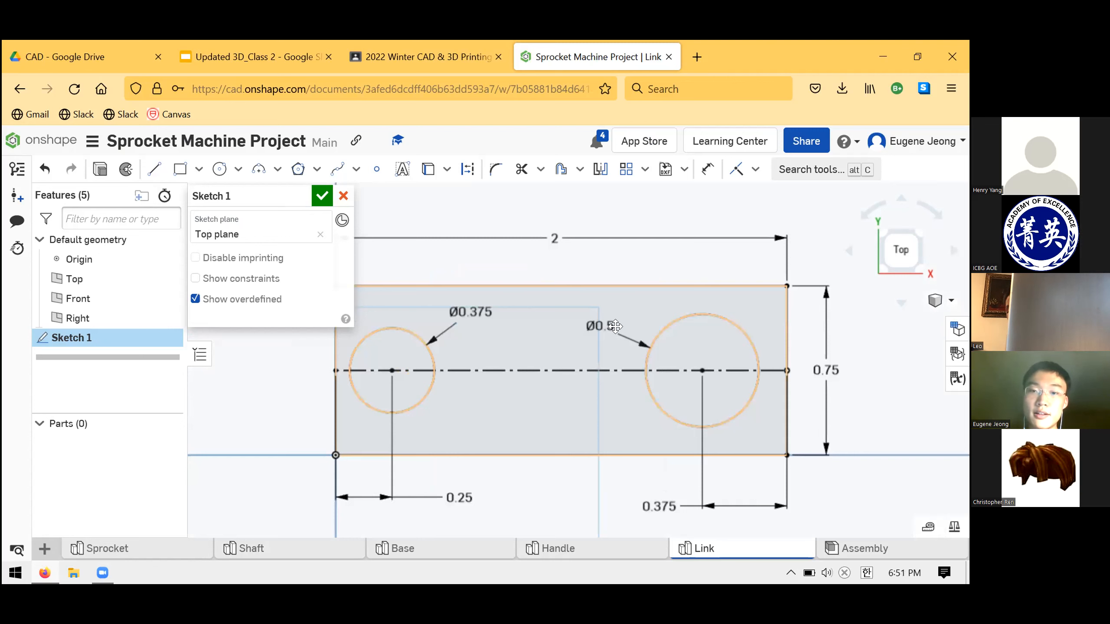
# Examine the dimensioned Link sketch with its two circles and centre construction line
pyautogui.scroll(-2, 514, 307)
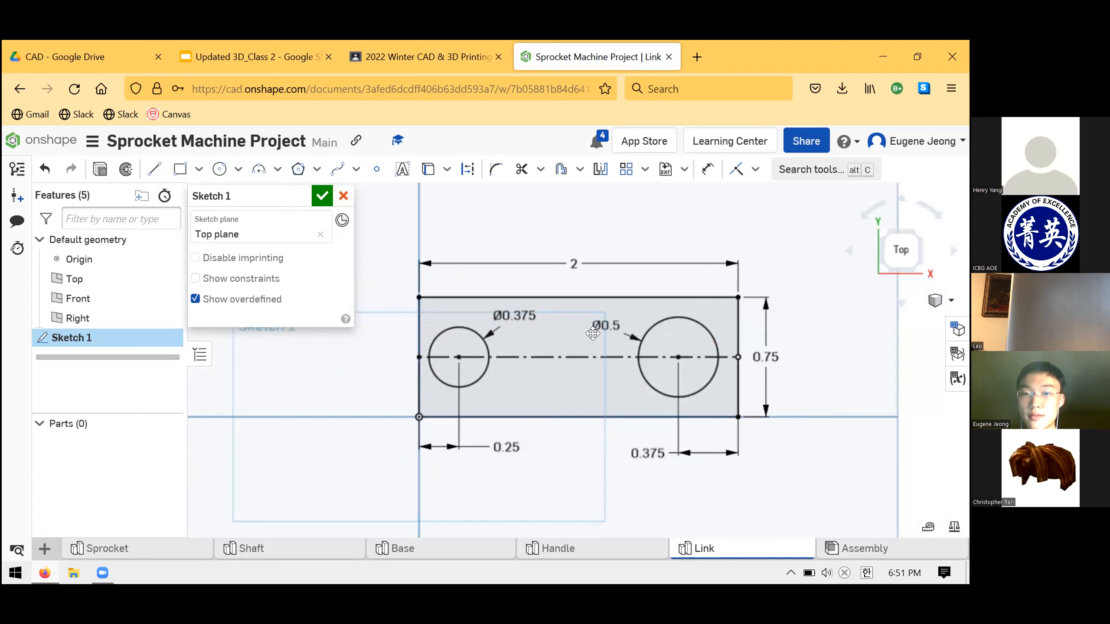
pyautogui.scroll(-3, 594, 324)
pyautogui.scroll(-4, 591, 322)
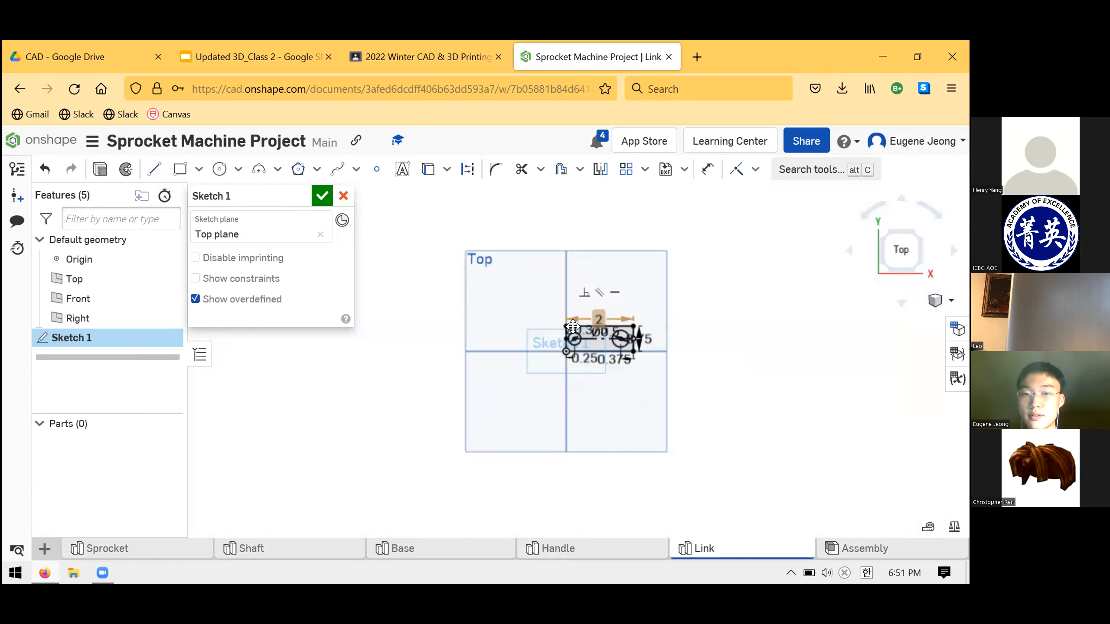
pyautogui.scroll(3, 588, 321)
pyautogui.scroll(2, 616, 367)
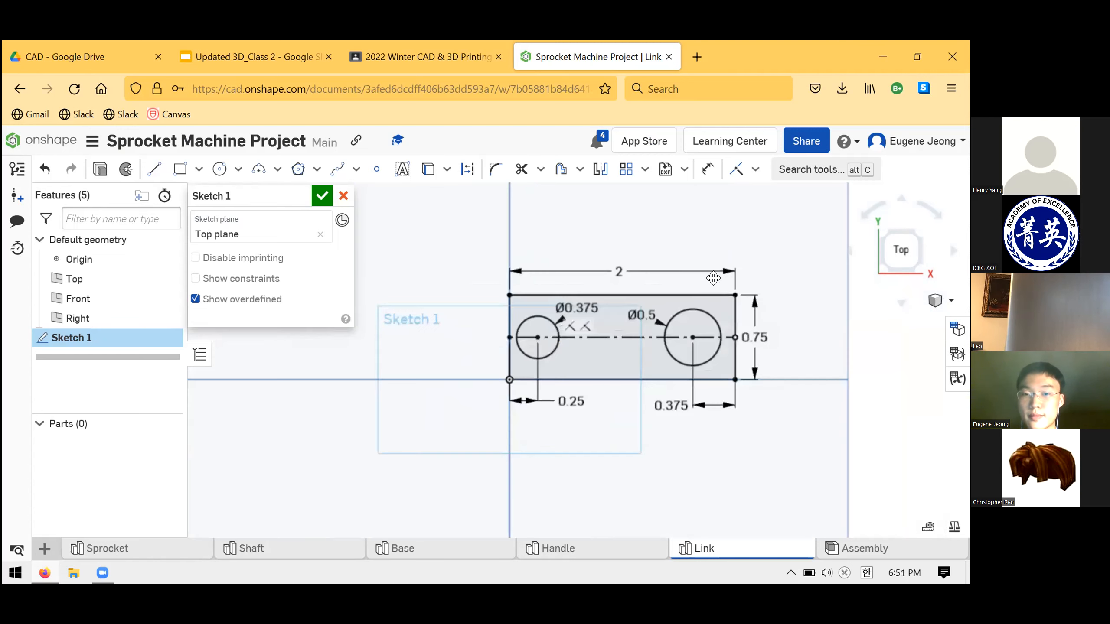
pyautogui.scroll(1, 646, 380)
pyautogui.moveTo(545, 464); pyautogui.dragTo(513, 490, button='middle')
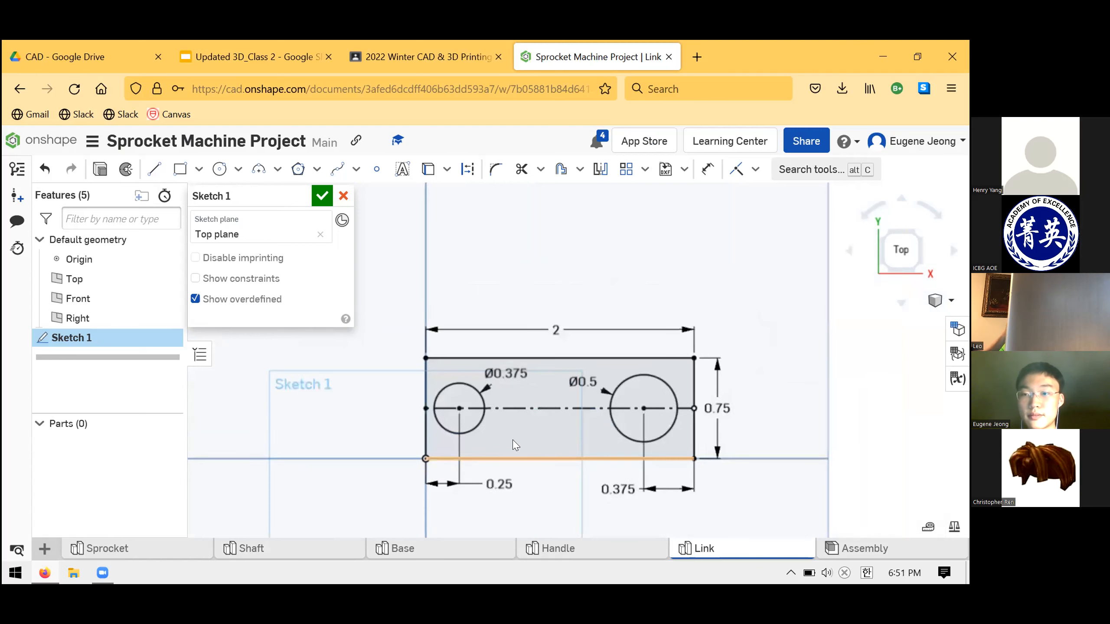
pyautogui.moveTo(512, 438); pyautogui.dragTo(519, 433, button='middle')
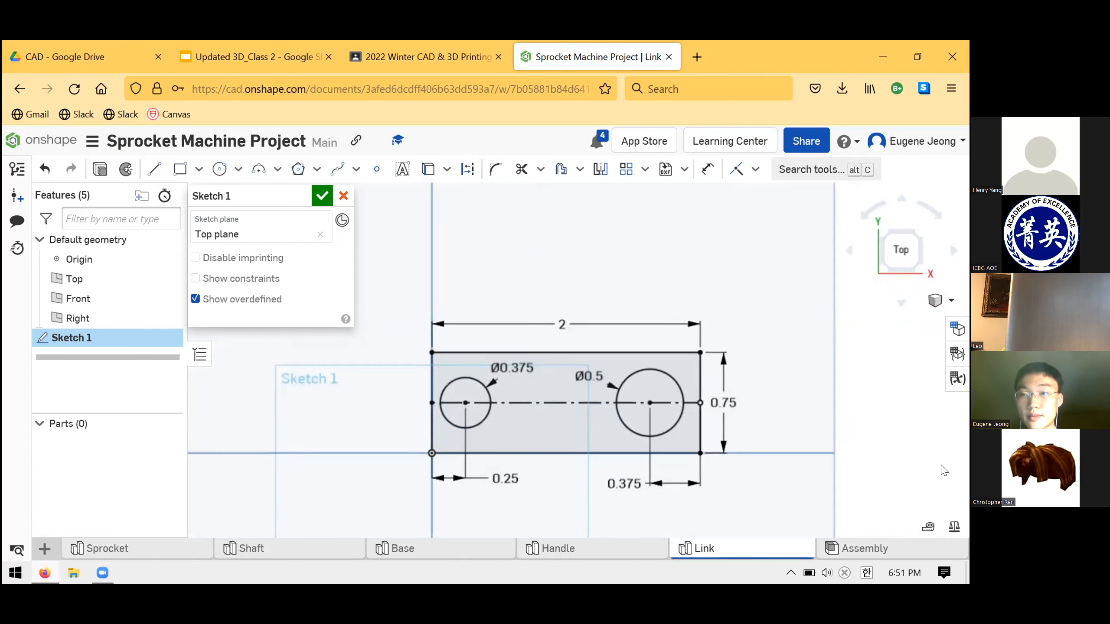
pyautogui.scroll(1, 542, 481)
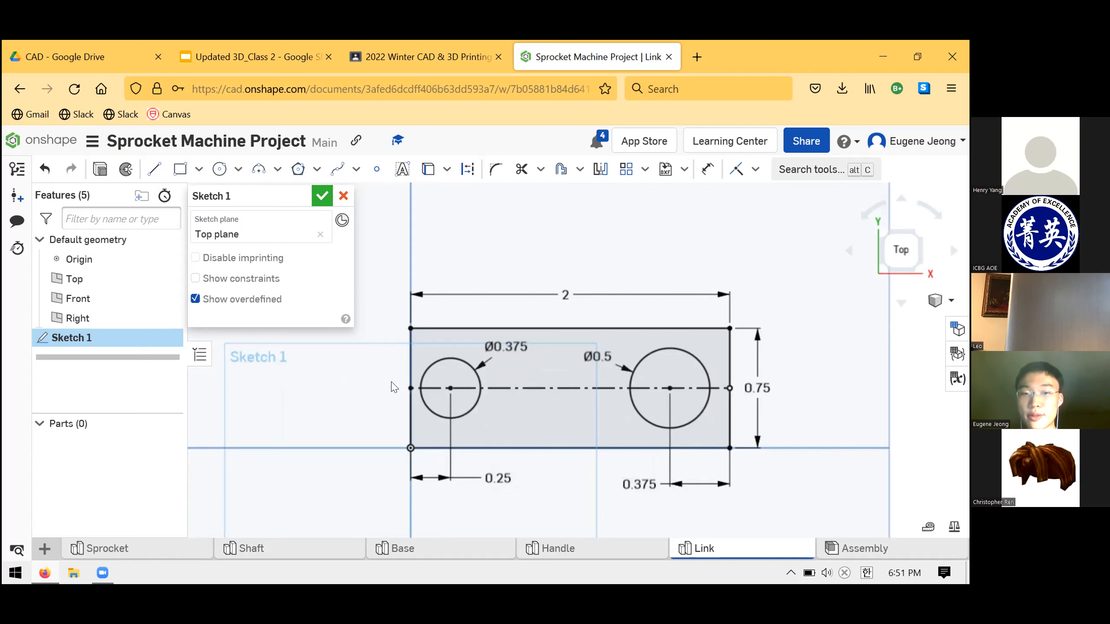
# Finish the Link sketch and extrude the rectangular region around the two circles as a new solid, 0.125 in deep
pyautogui.hotkey('shift', 'e')
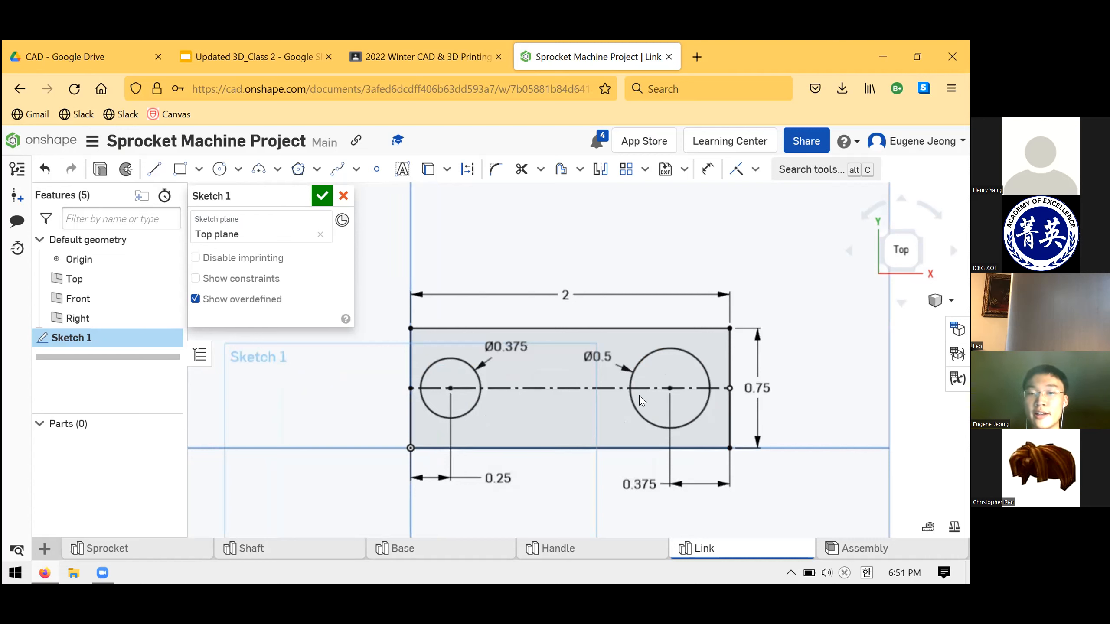
pyautogui.moveTo(639, 396); pyautogui.dragTo(638, 389, button='middle')
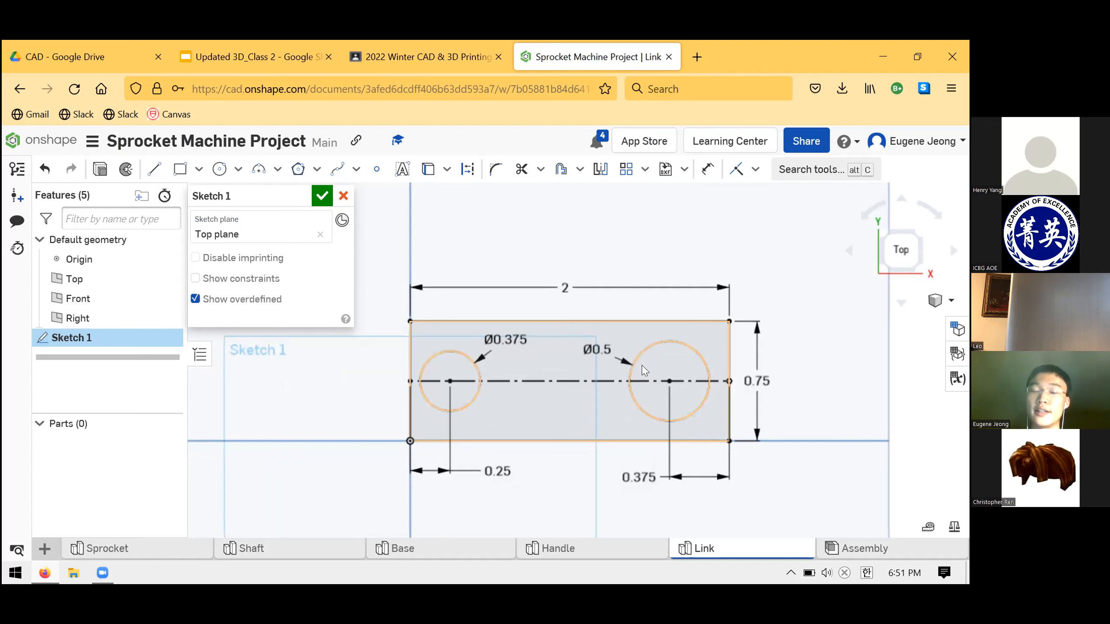
pyautogui.click(327, 197)
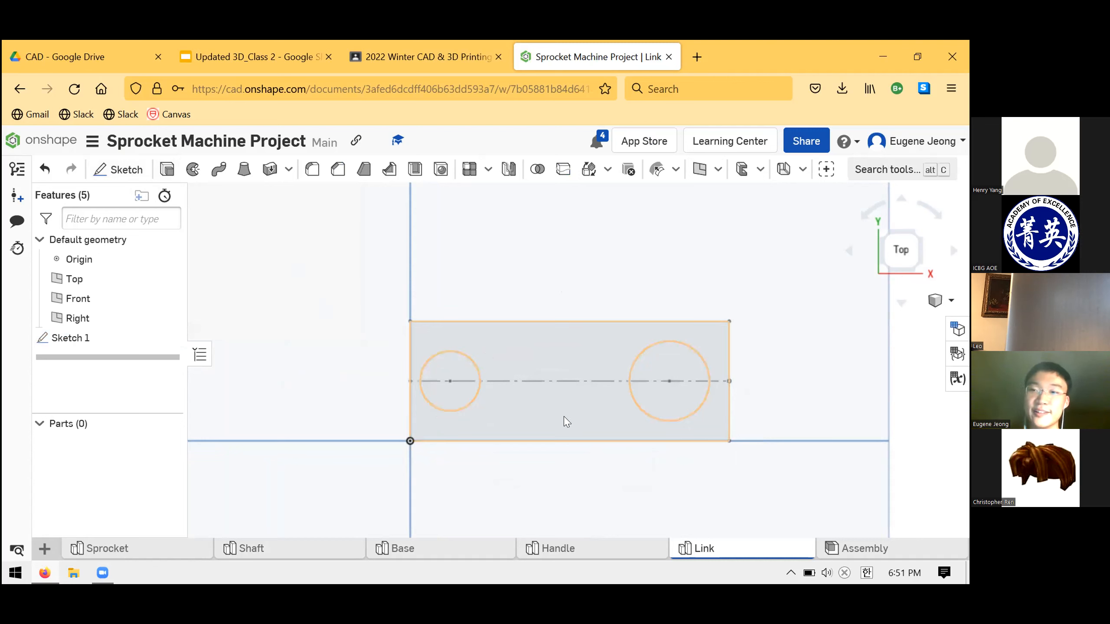
pyautogui.hotkey('shift', 'e')
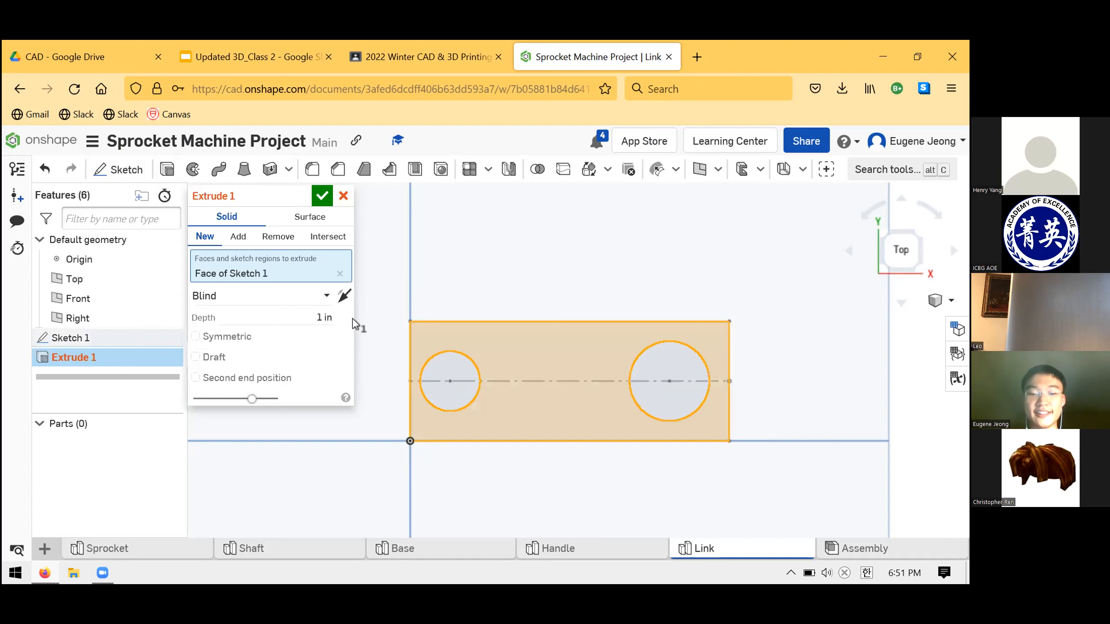
pyautogui.write('0.125')
pyautogui.press('Return')
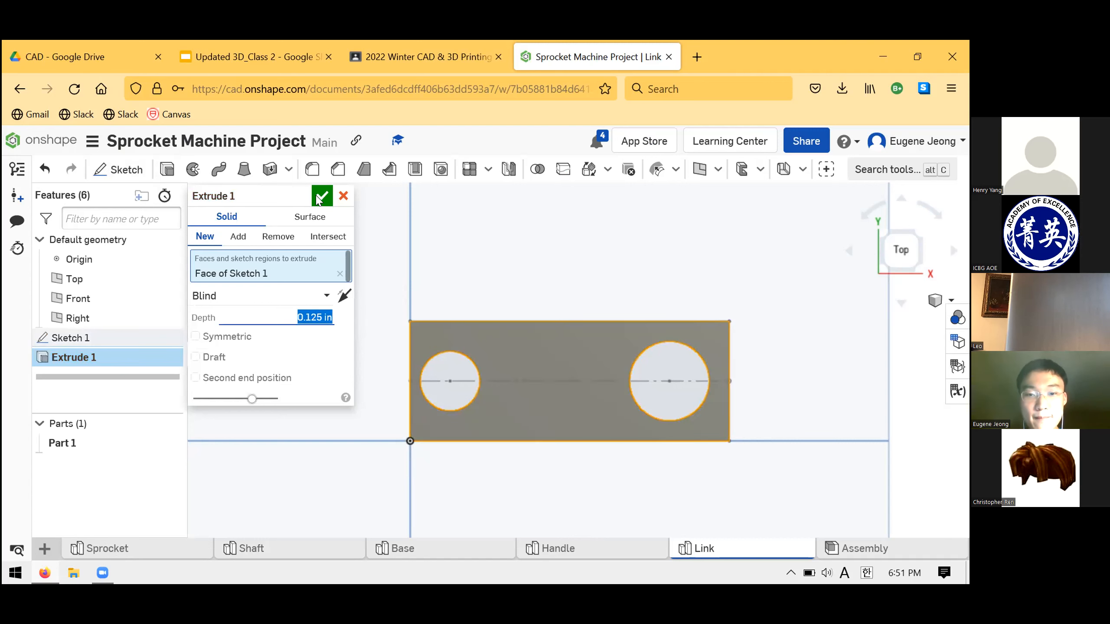
pyautogui.press('Return')
pyautogui.moveTo(553, 318); pyautogui.dragTo(552, 456, button='right')
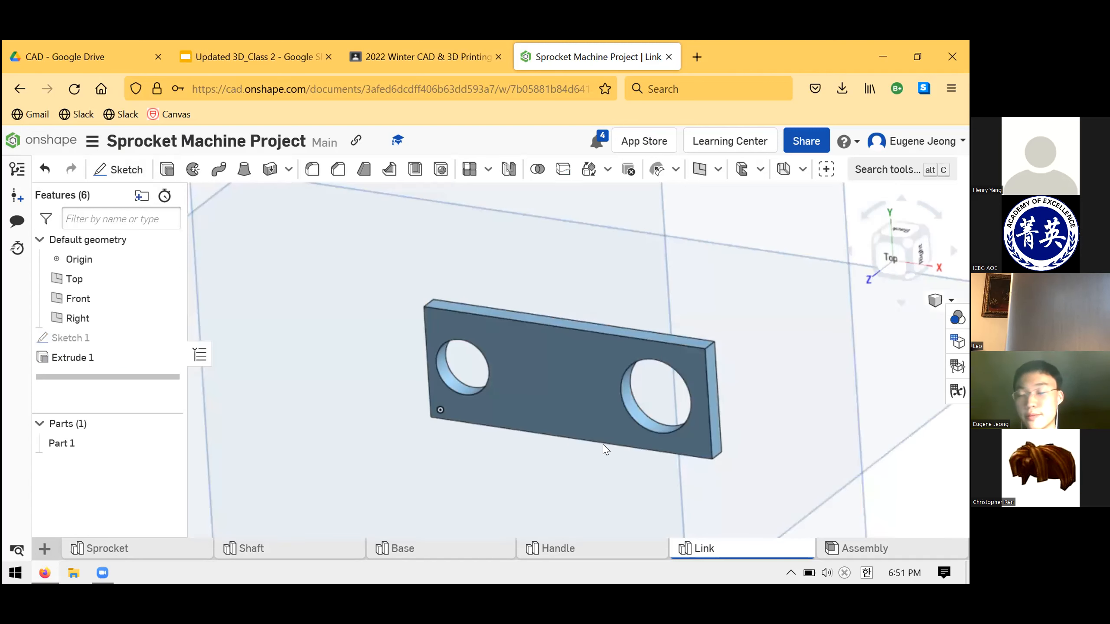
# Inspect the Handle part's tapered body and narrow end, and return to the Link part
pyautogui.click(567, 506)
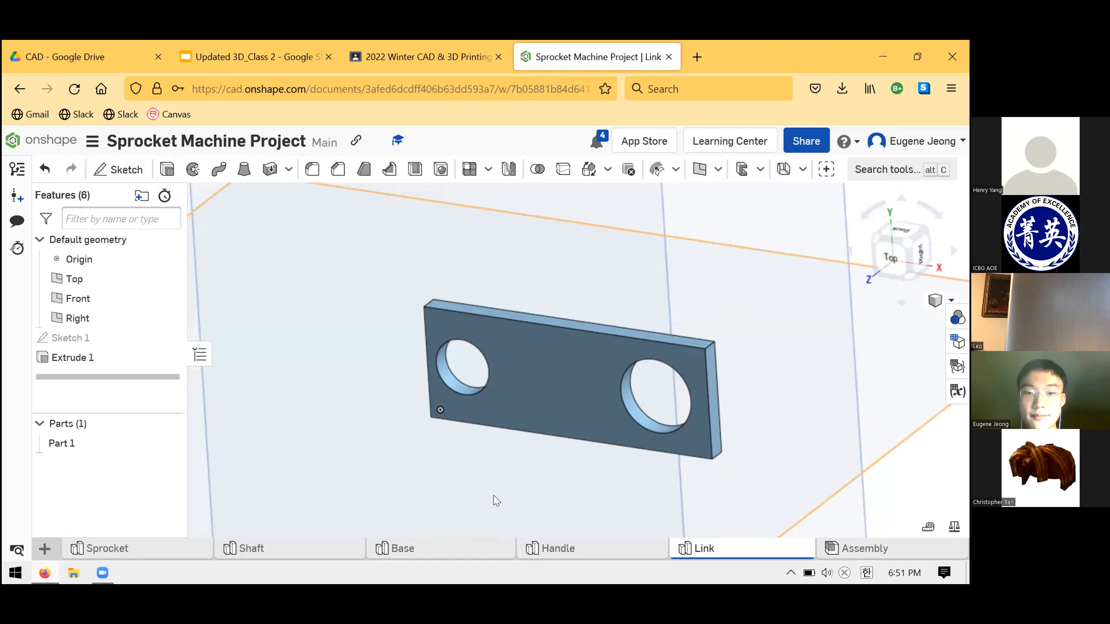
pyautogui.moveTo(681, 506); pyautogui.dragTo(597, 560, button='right')
pyautogui.click(611, 547)
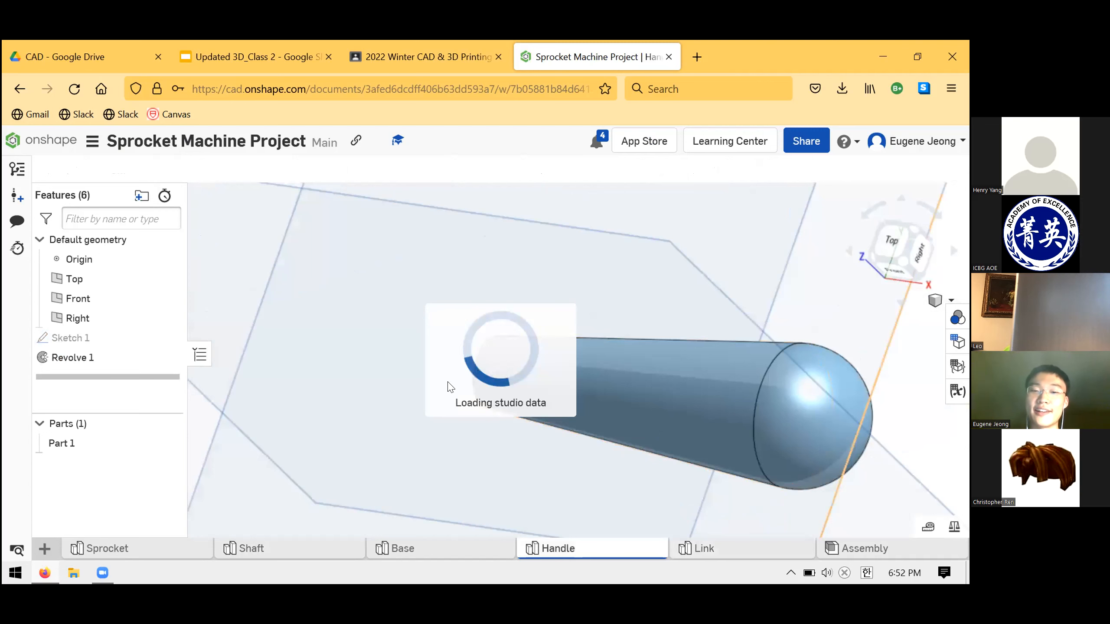
pyautogui.click(420, 410)
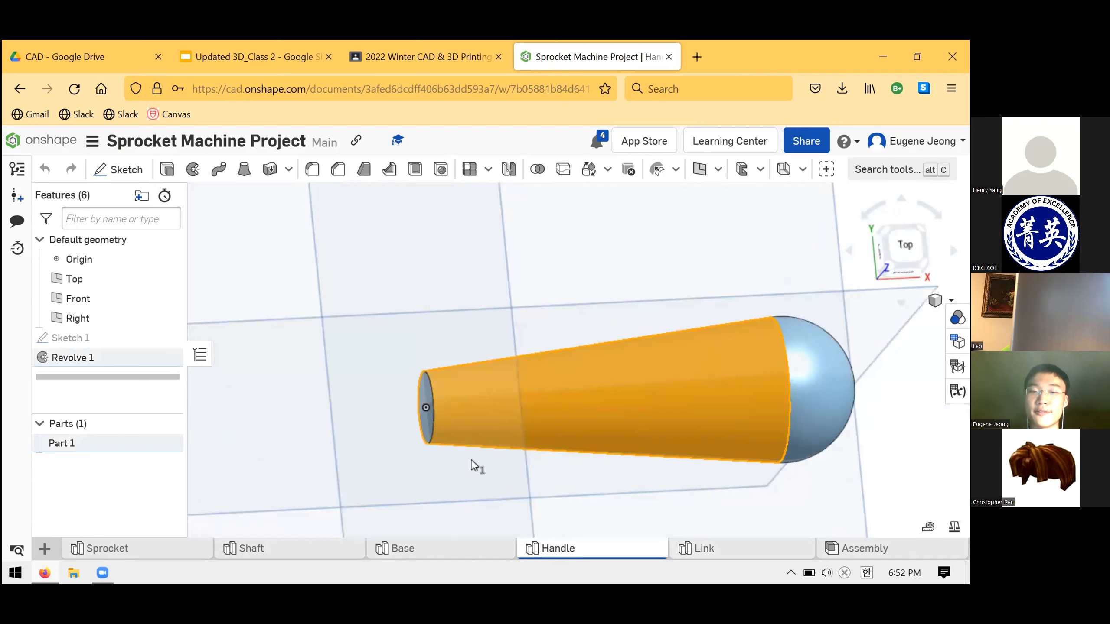
pyautogui.moveTo(470, 463); pyautogui.dragTo(438, 503, button='right')
pyautogui.moveTo(379, 446); pyautogui.dragTo(357, 466, button='right')
pyautogui.click(357, 466)
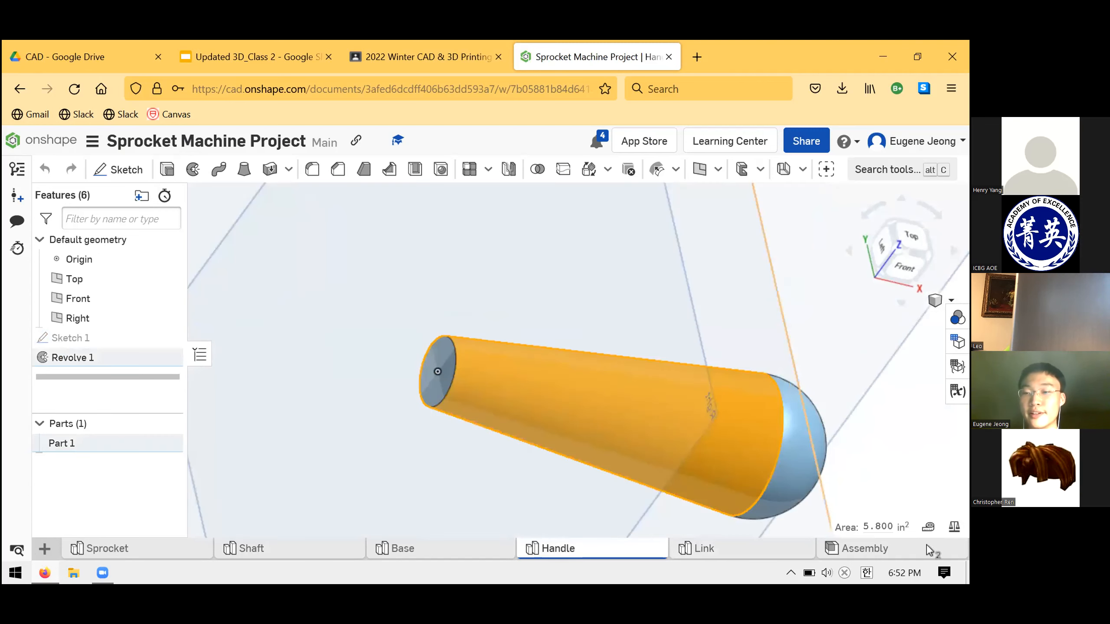
pyautogui.press('Escape')
pyautogui.click(699, 549)
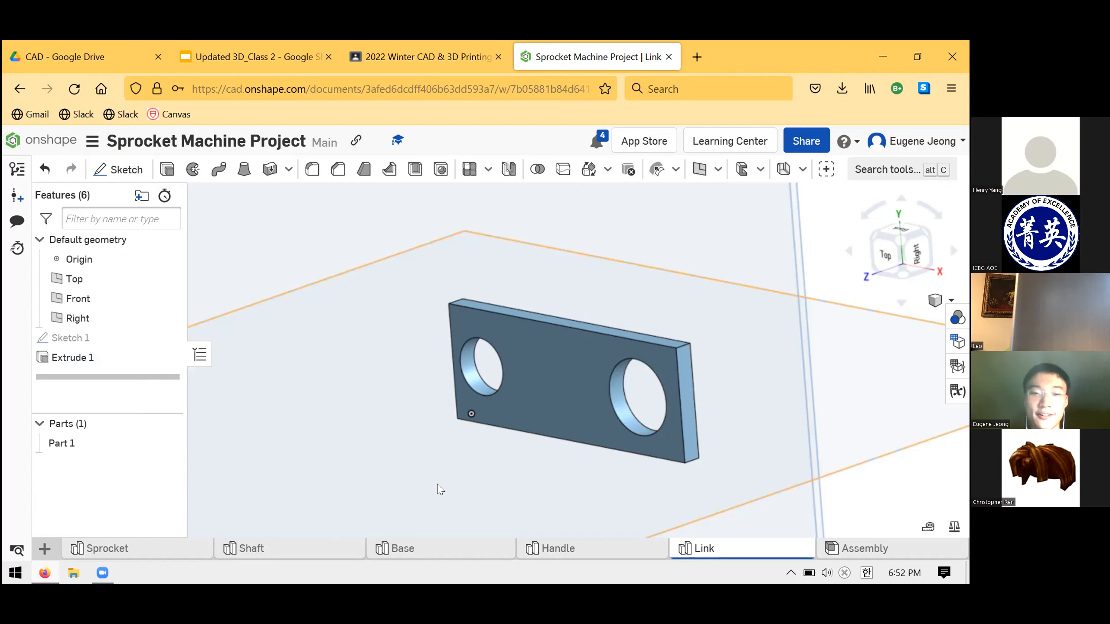
pyautogui.click(555, 548)
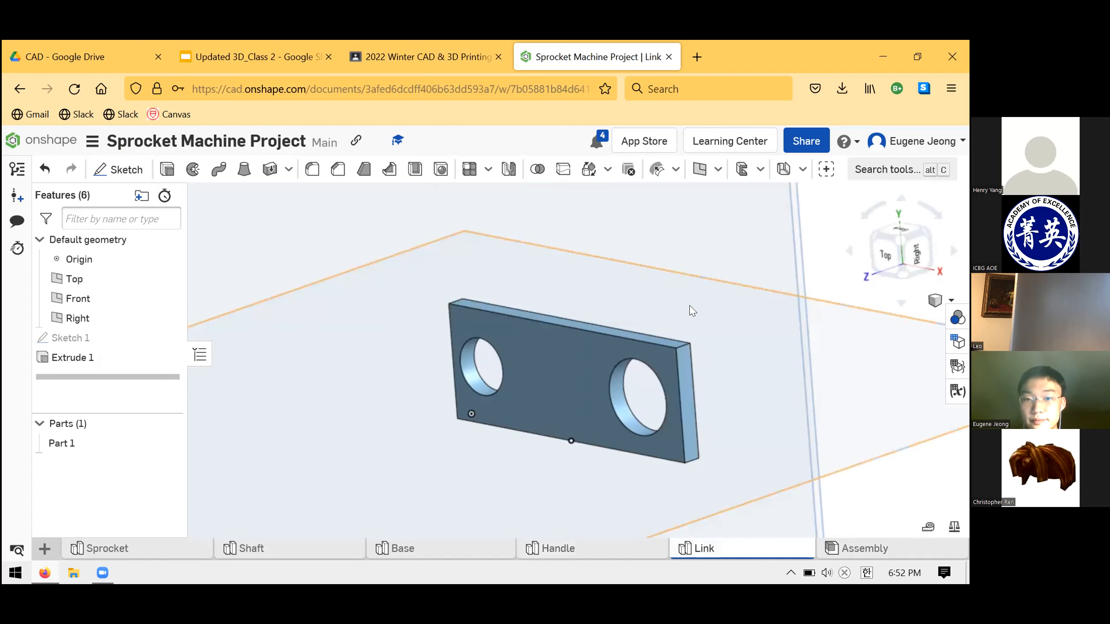
# Fillet the two short corner edges at the Link's larger-hole end with a 0.25 in radius
pyautogui.moveTo(629, 415); pyautogui.dragTo(547, 371, button='right')
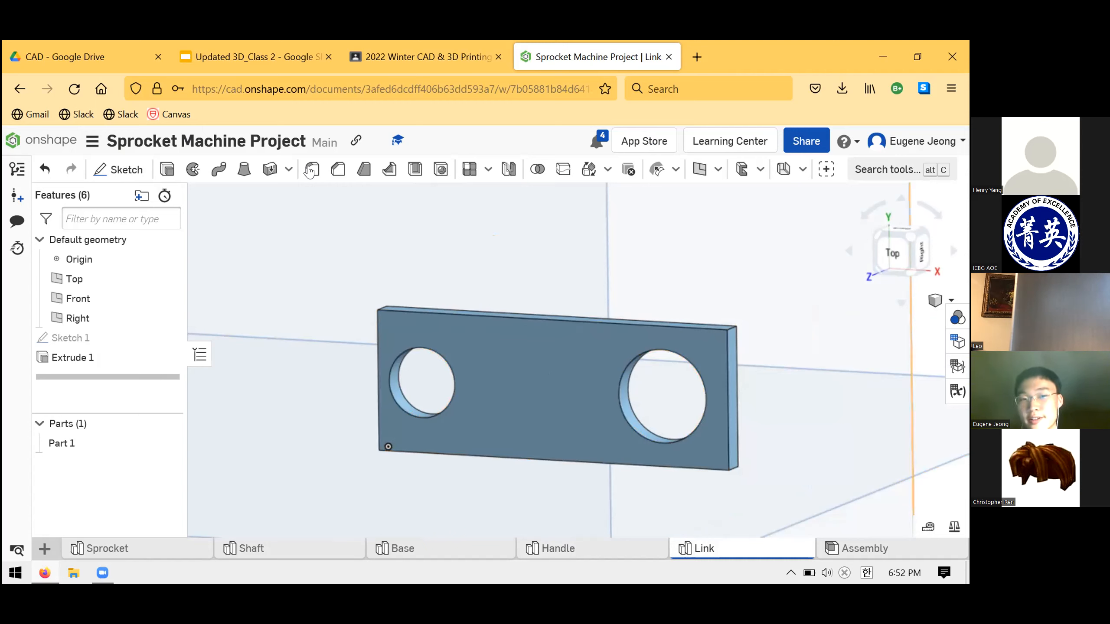
pyautogui.click(734, 332)
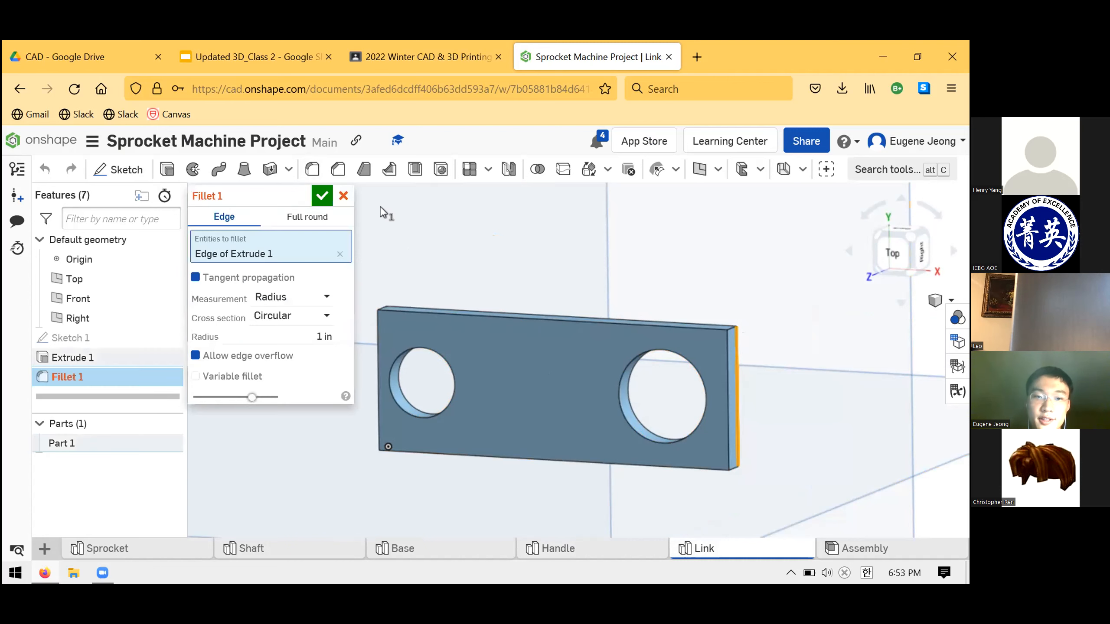
pyautogui.click(730, 331)
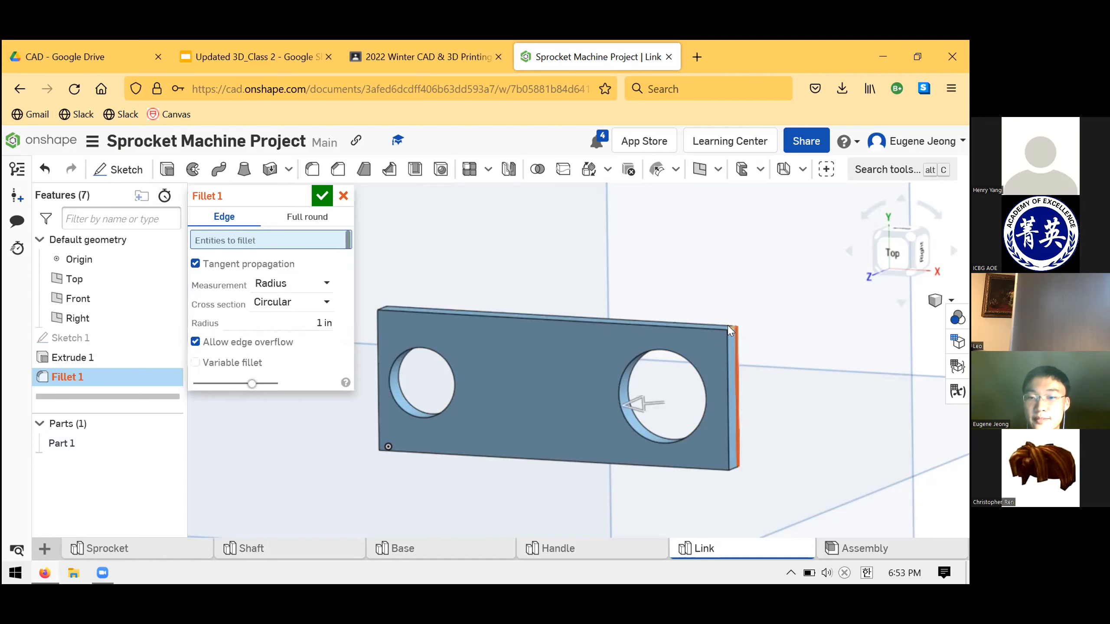
pyautogui.click(739, 465)
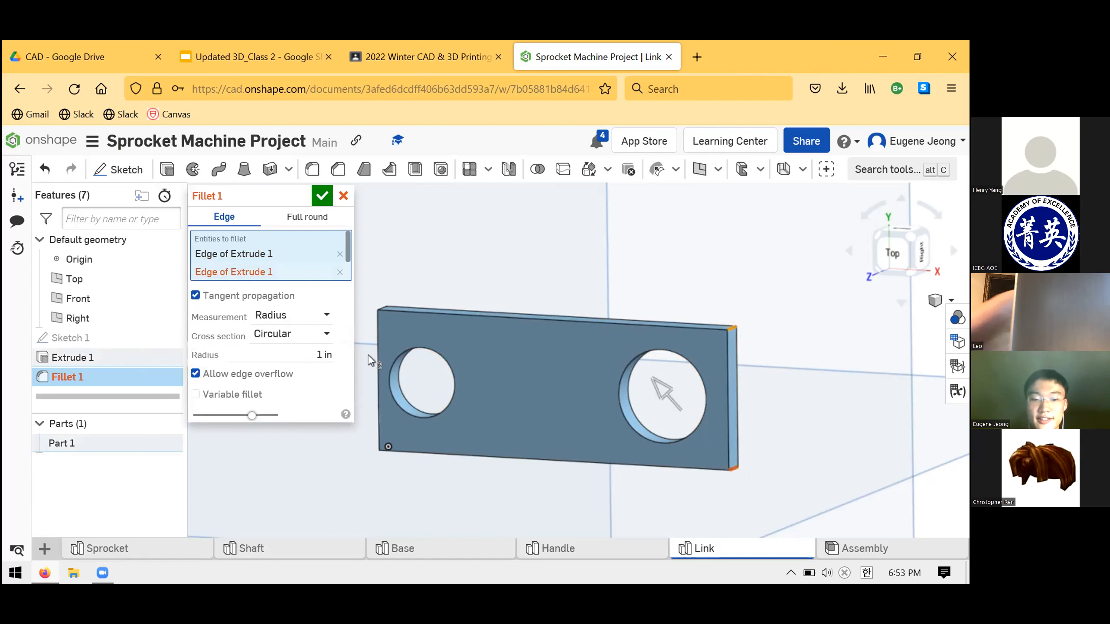
pyautogui.write('0.25')
pyautogui.press('Return')
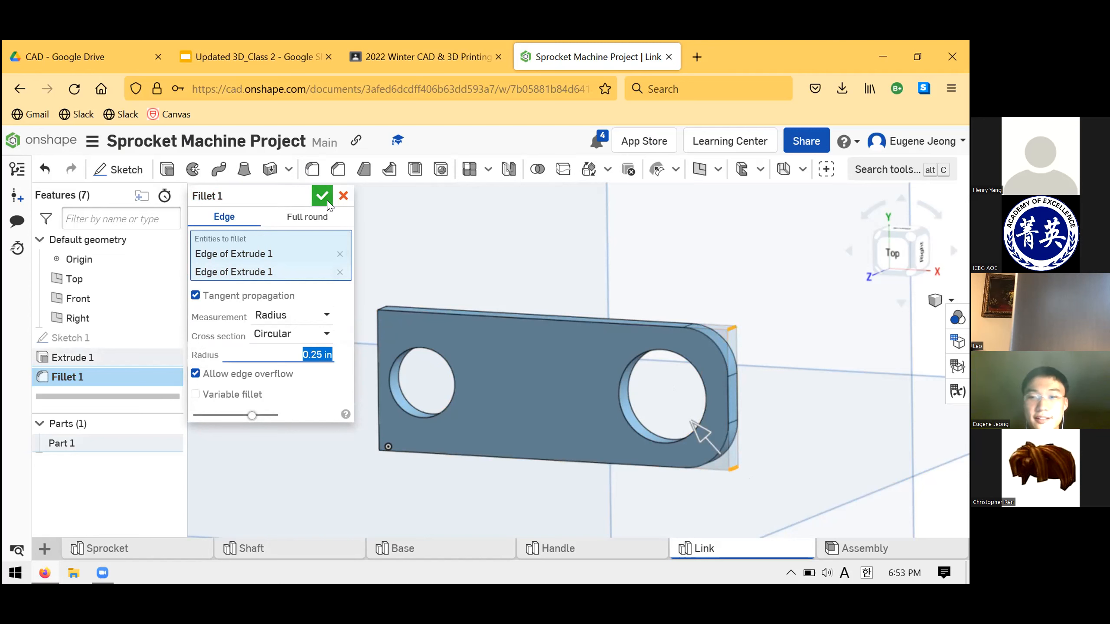
pyautogui.click(327, 201)
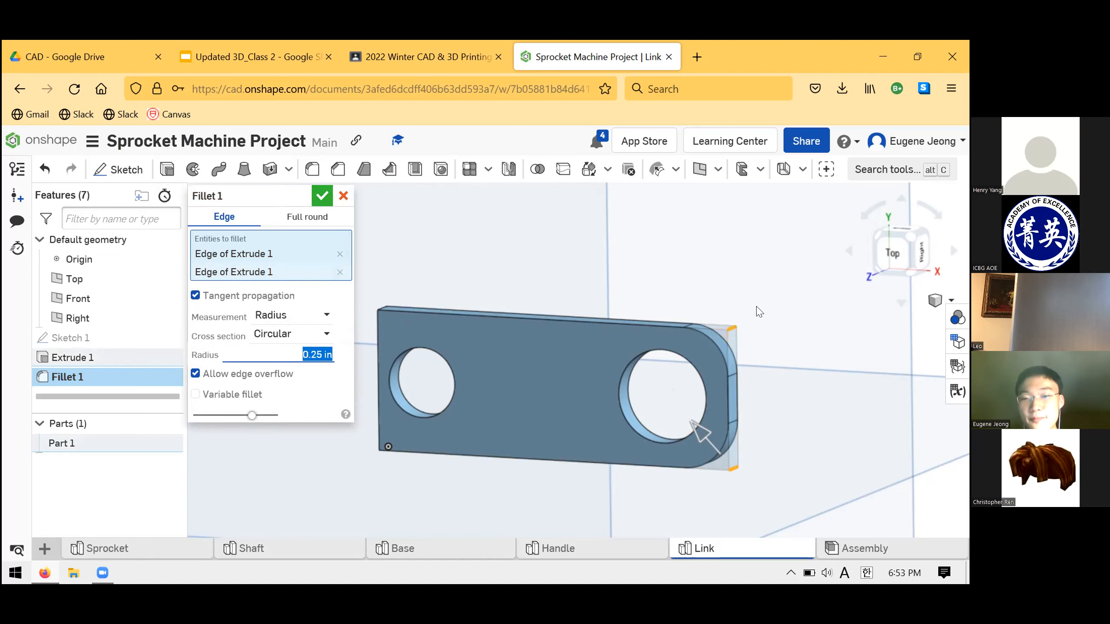
pyautogui.moveTo(758, 308); pyautogui.dragTo(806, 320, button='right')
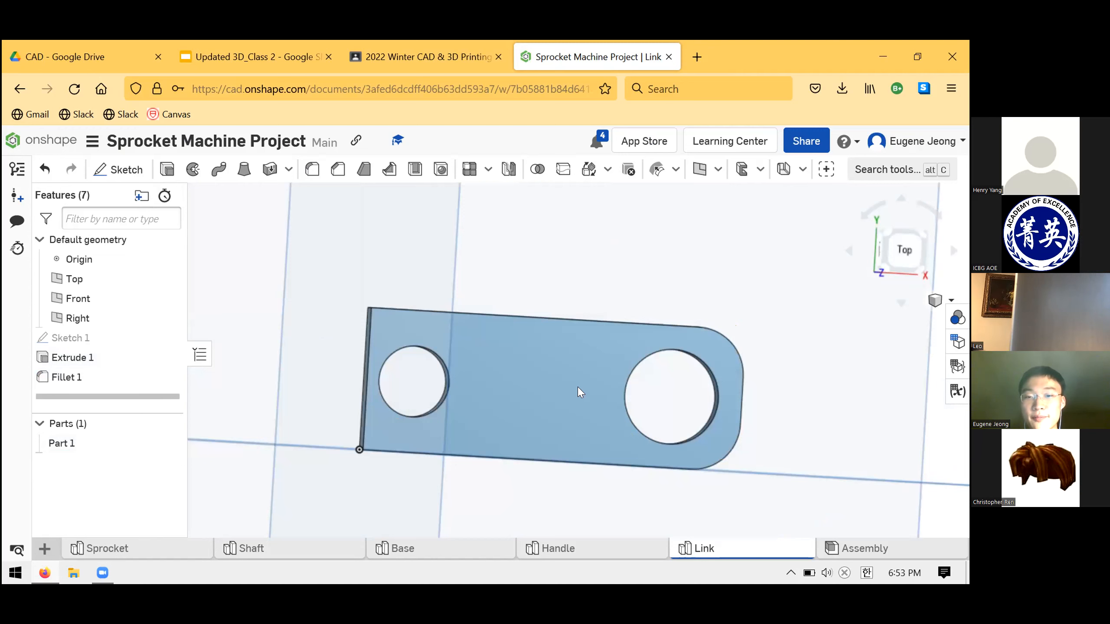
# Reopen the Link's Sketch 1 for editing and review its rectangle, hole diameter and center-offset dimensions
pyautogui.moveTo(577, 387); pyautogui.dragTo(563, 399, button='right')
pyautogui.scroll(-4, 563, 399)
pyautogui.moveTo(643, 422); pyautogui.dragTo(642, 422, button='right')
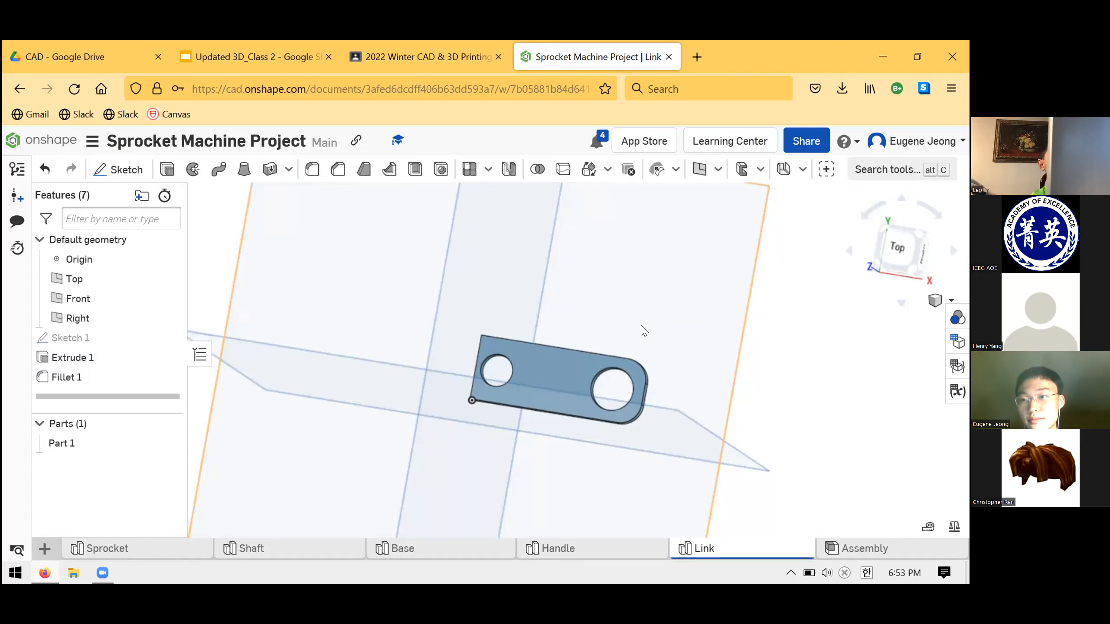
pyautogui.rightClick(78, 339)
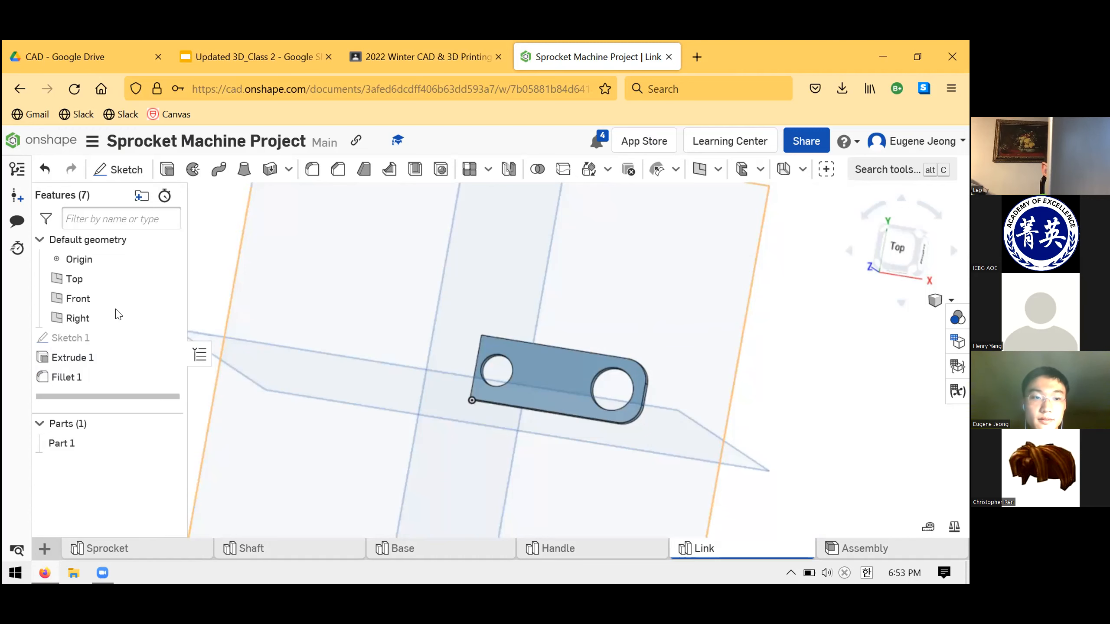
pyautogui.click(147, 144)
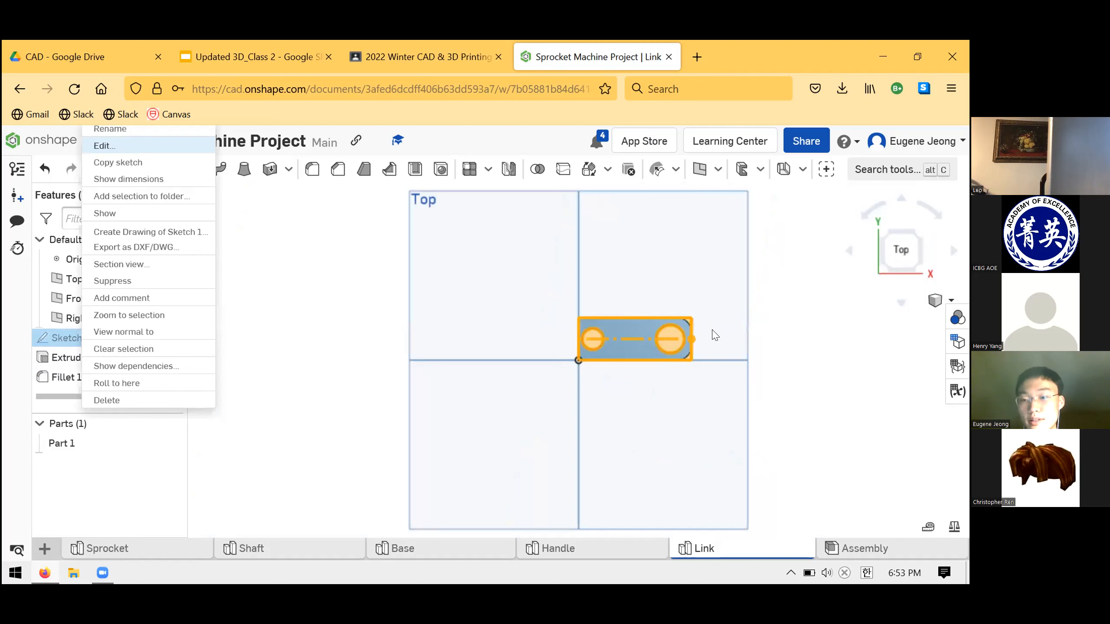
pyautogui.scroll(5, 711, 330)
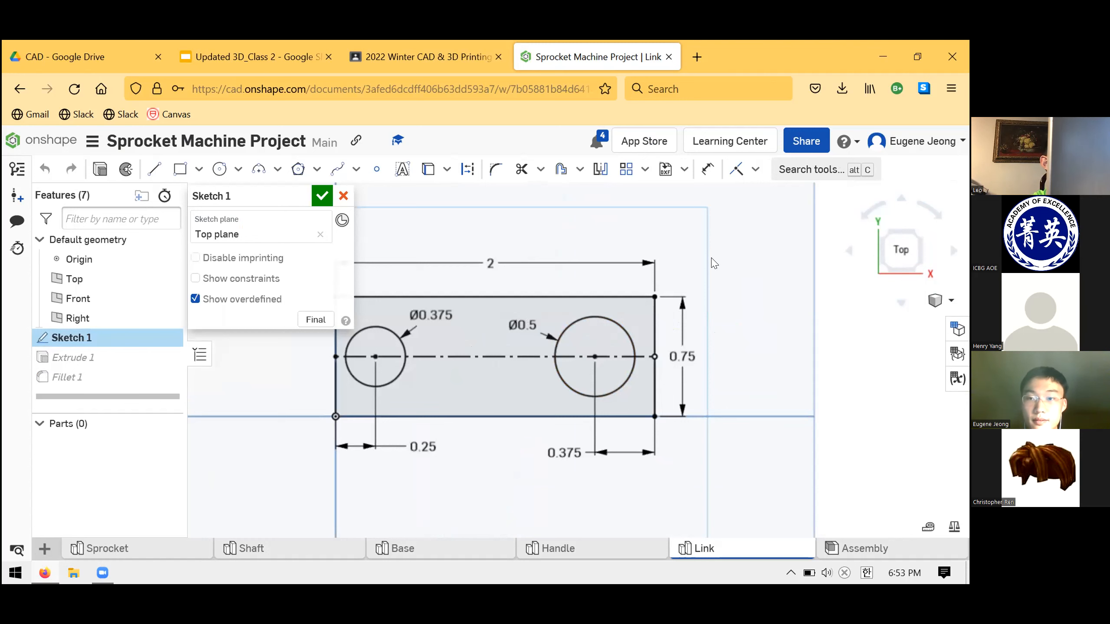
pyautogui.moveTo(686, 237); pyautogui.dragTo(711, 258, button='middle')
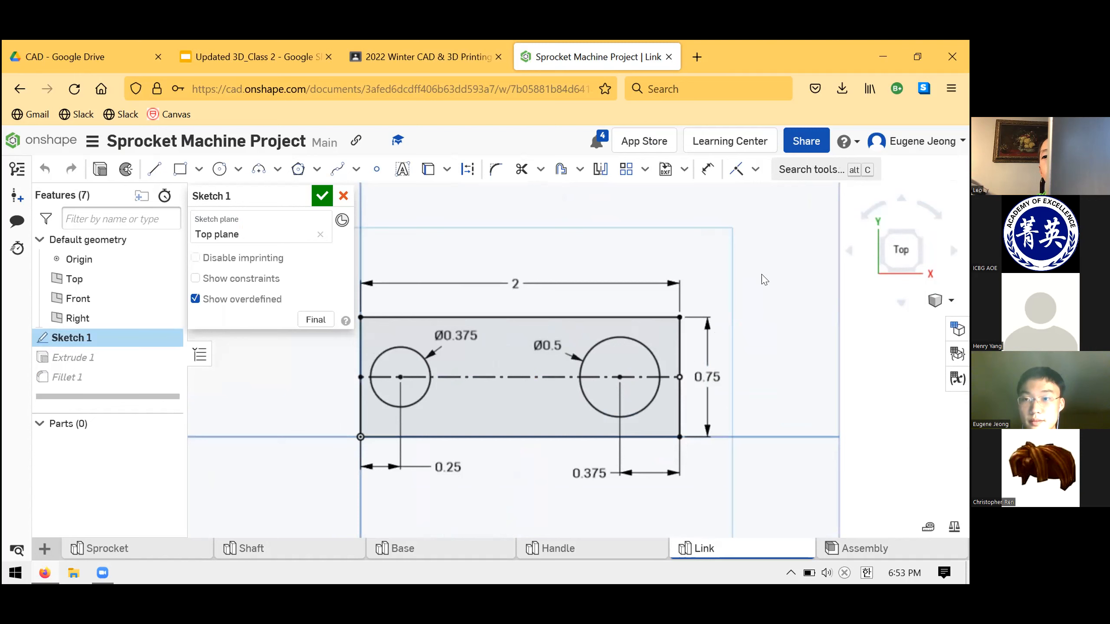
pyautogui.moveTo(725, 299); pyautogui.dragTo(762, 280, button='middle')
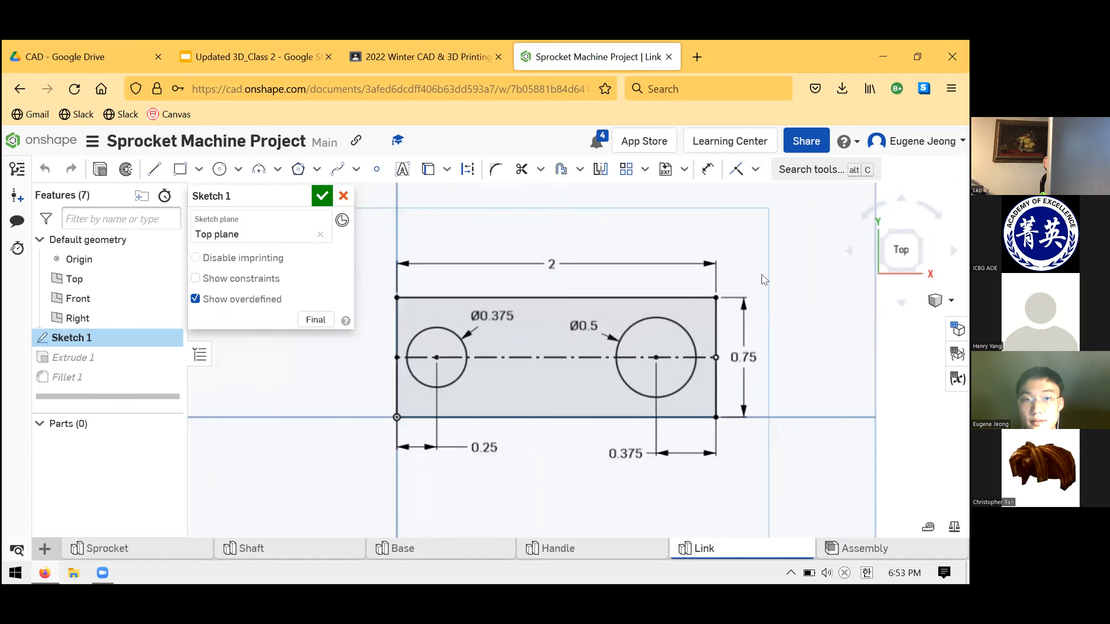
pyautogui.click(464, 169)
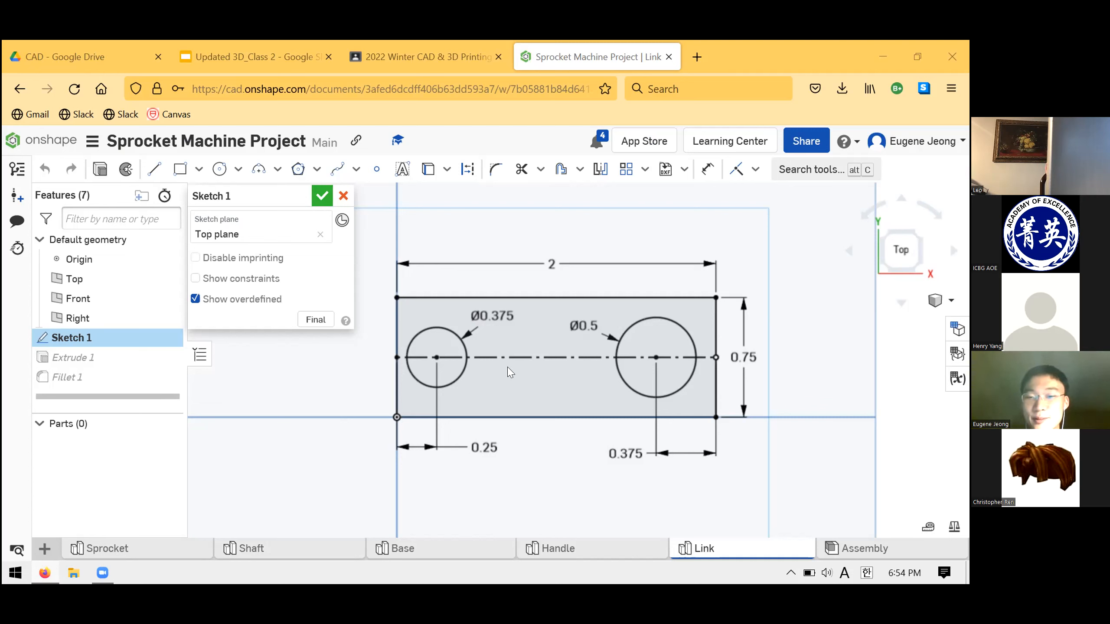
# Switch to the empty Assembly and look at the element types that can be created in the document
pyautogui.press('Return')
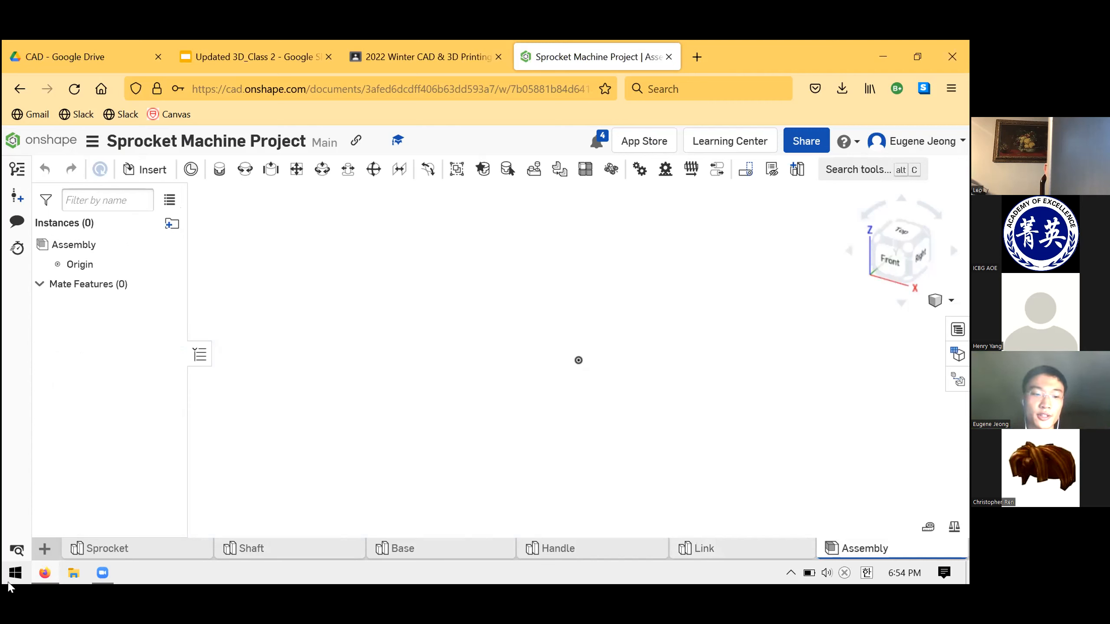
pyautogui.click(45, 549)
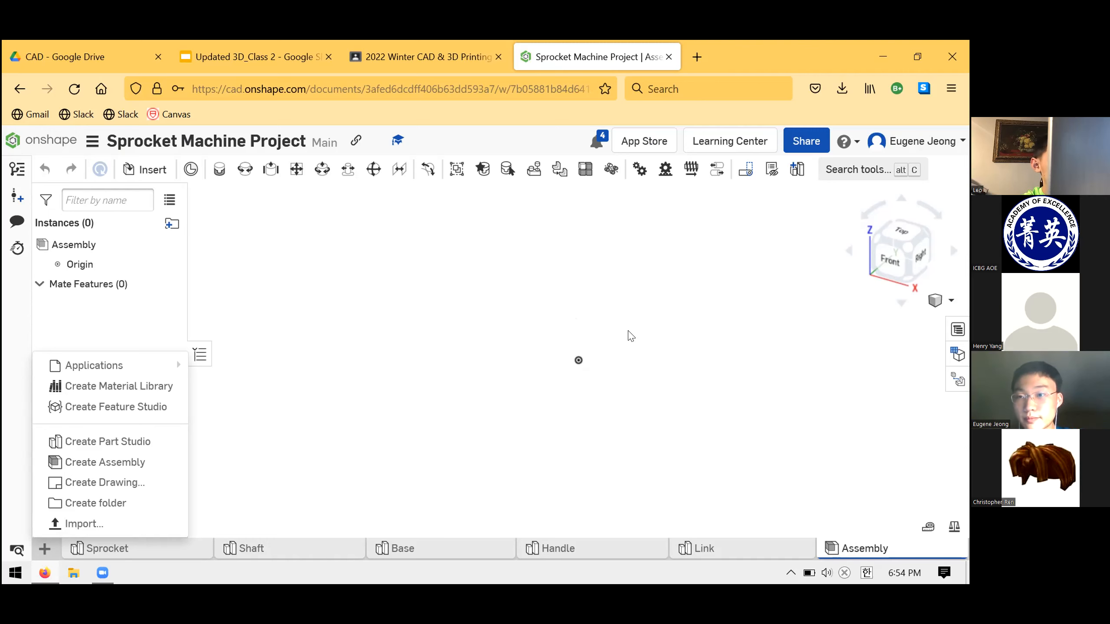
pyautogui.moveTo(797, 358); pyautogui.dragTo(736, 366, button='middle')
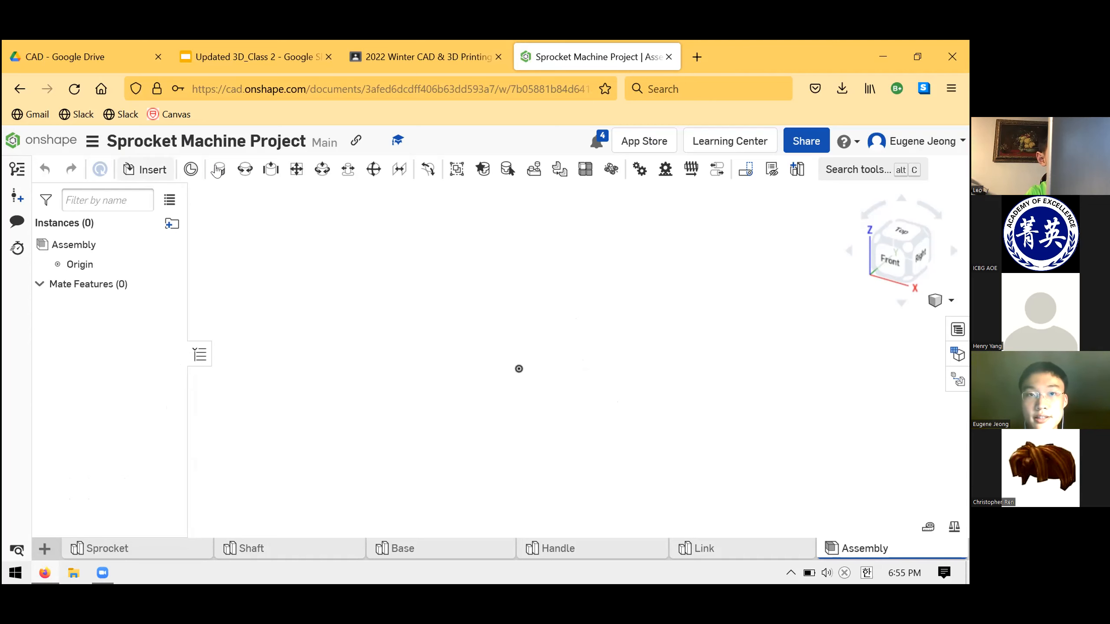
# Look at the assembled sprocket machine picture in the Updated 3D_Class 2 slides, and return to the Onshape Assembly
pyautogui.click(420, 48)
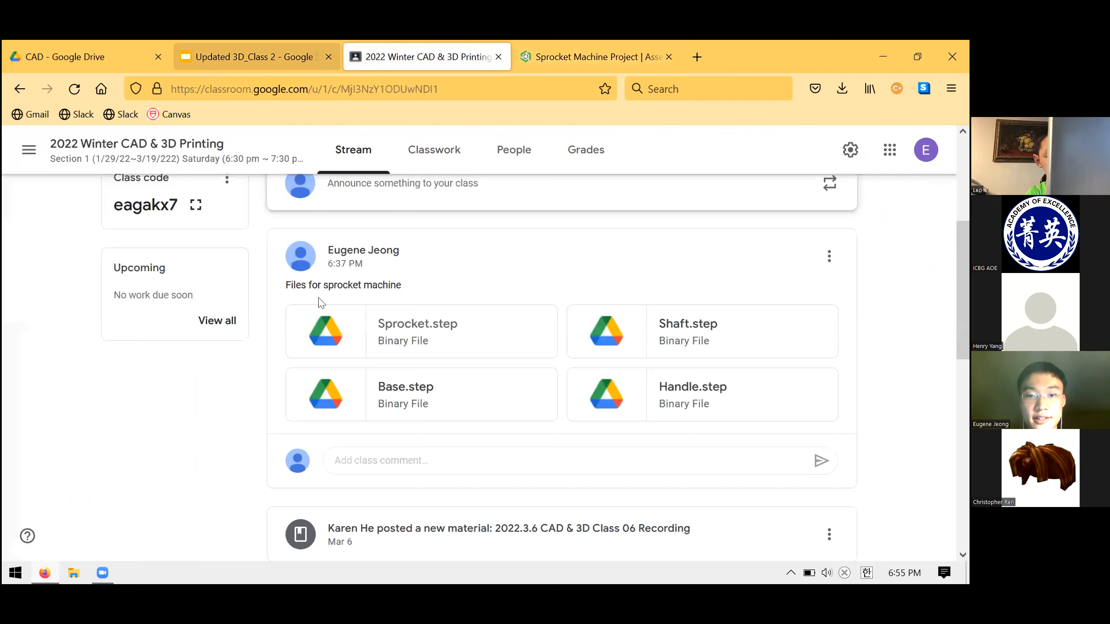
pyautogui.moveTo(245, 56); pyautogui.dragTo(334, 59)
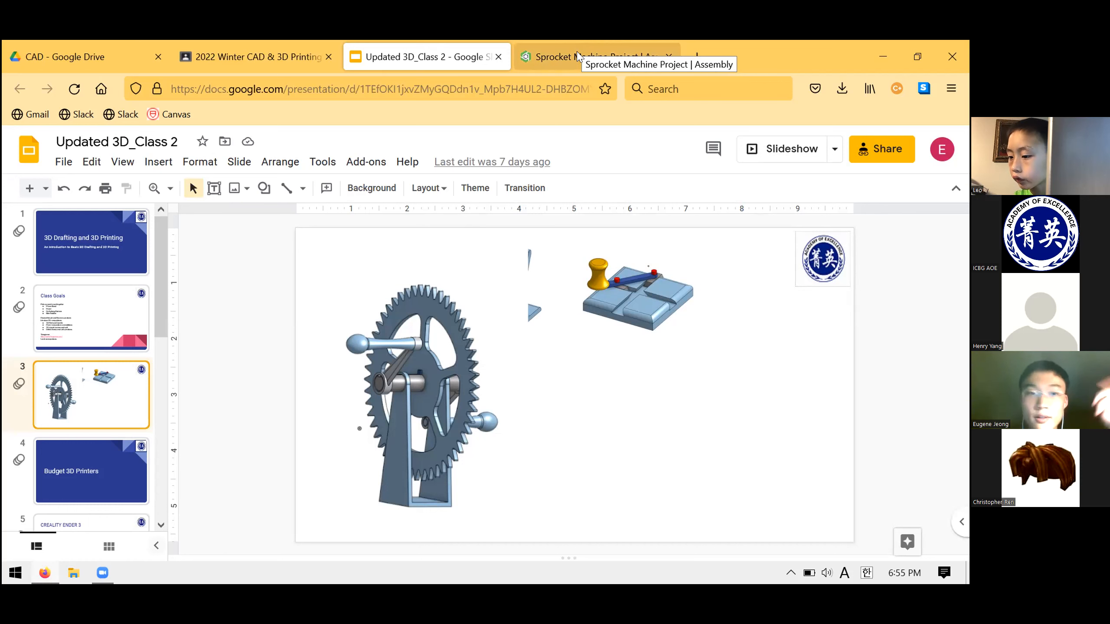
pyautogui.hotkey('ctrl', 'Tab')
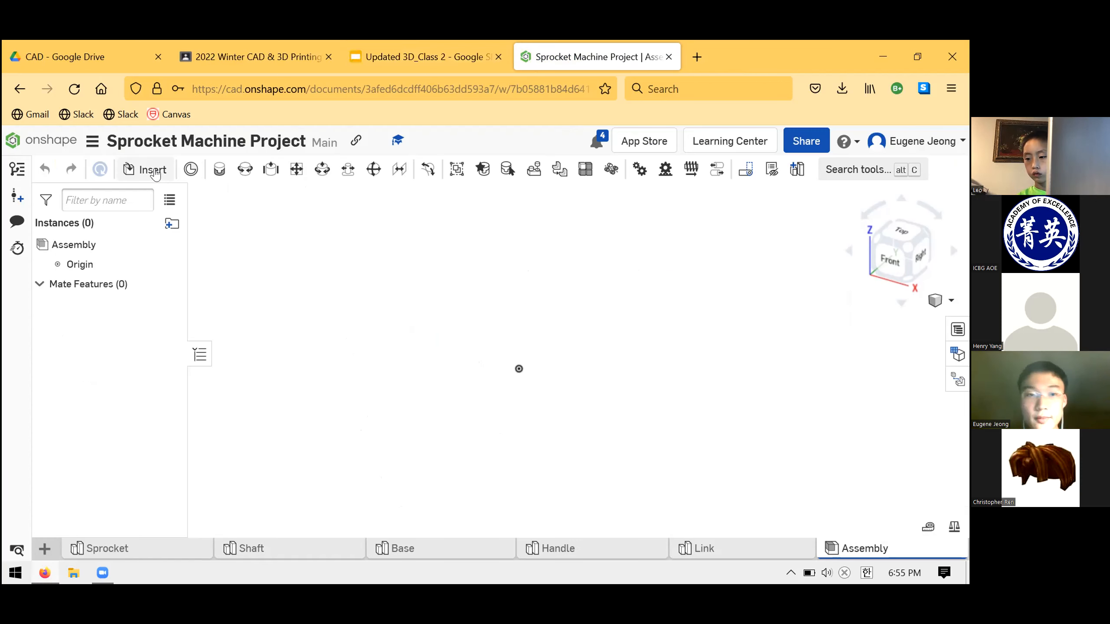
# Insert one Base and one Sprocket from the current document's part studios into the assembly, side by side
pyautogui.click(152, 170)
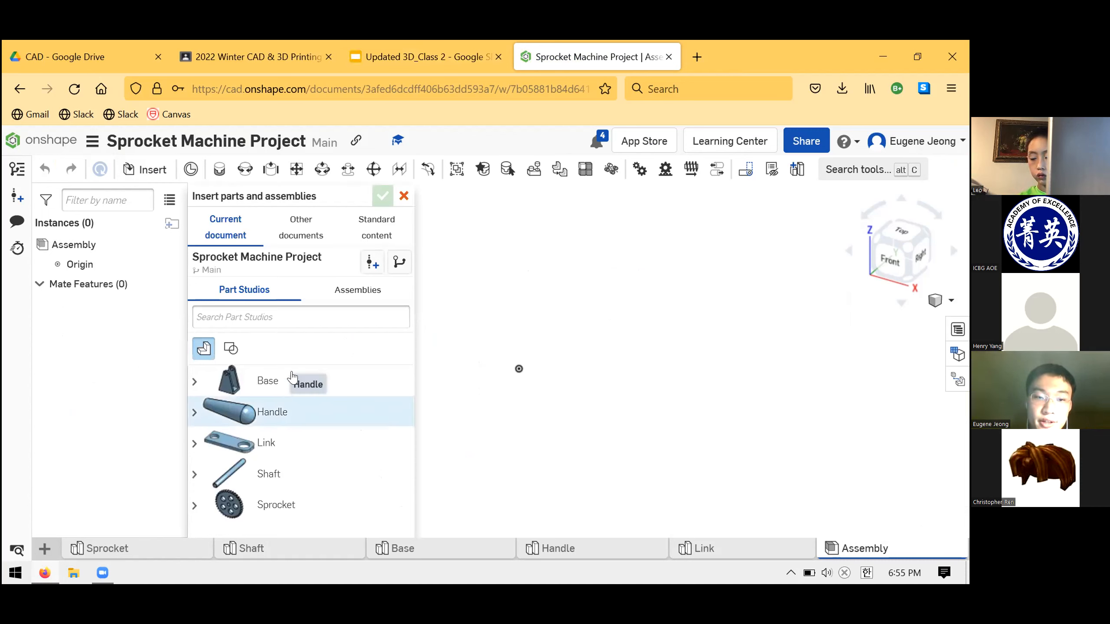
pyautogui.click(504, 334)
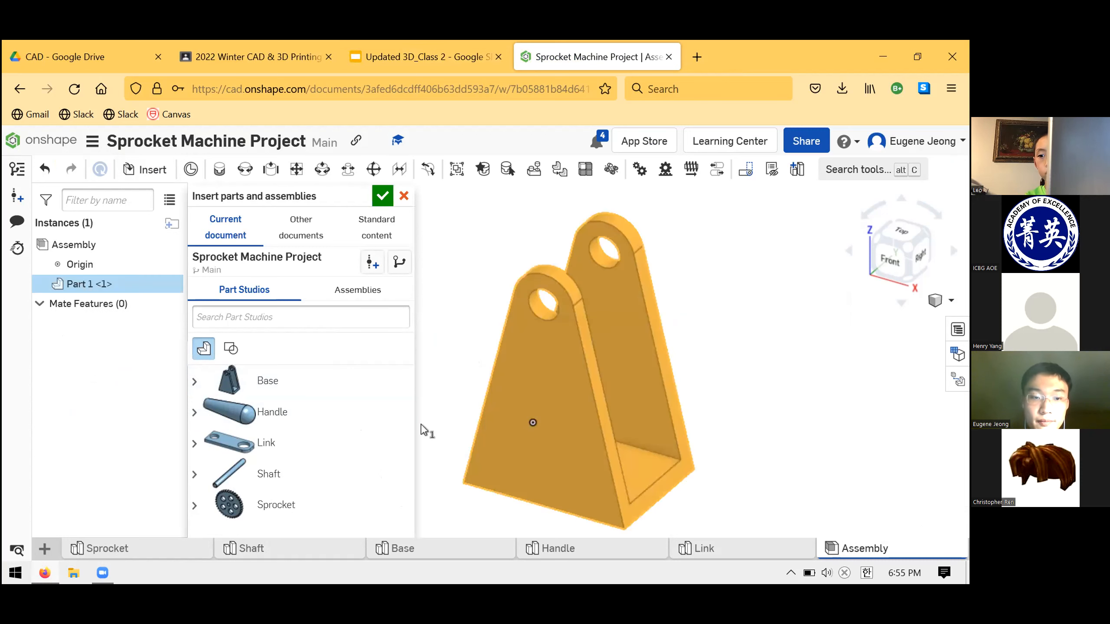
pyautogui.click(317, 446)
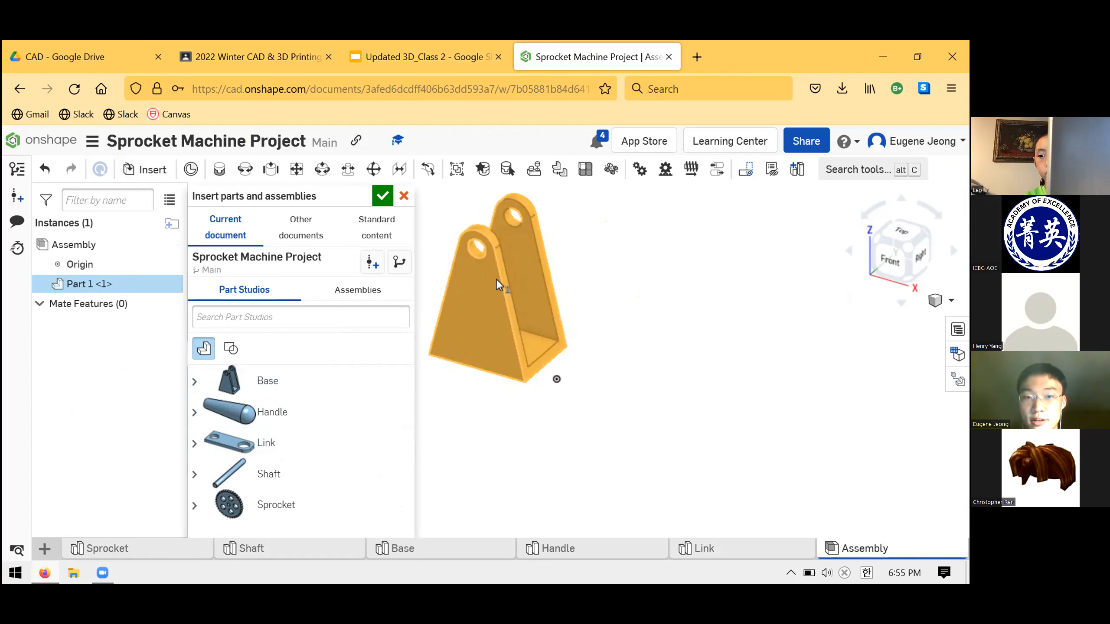
pyautogui.click(658, 267)
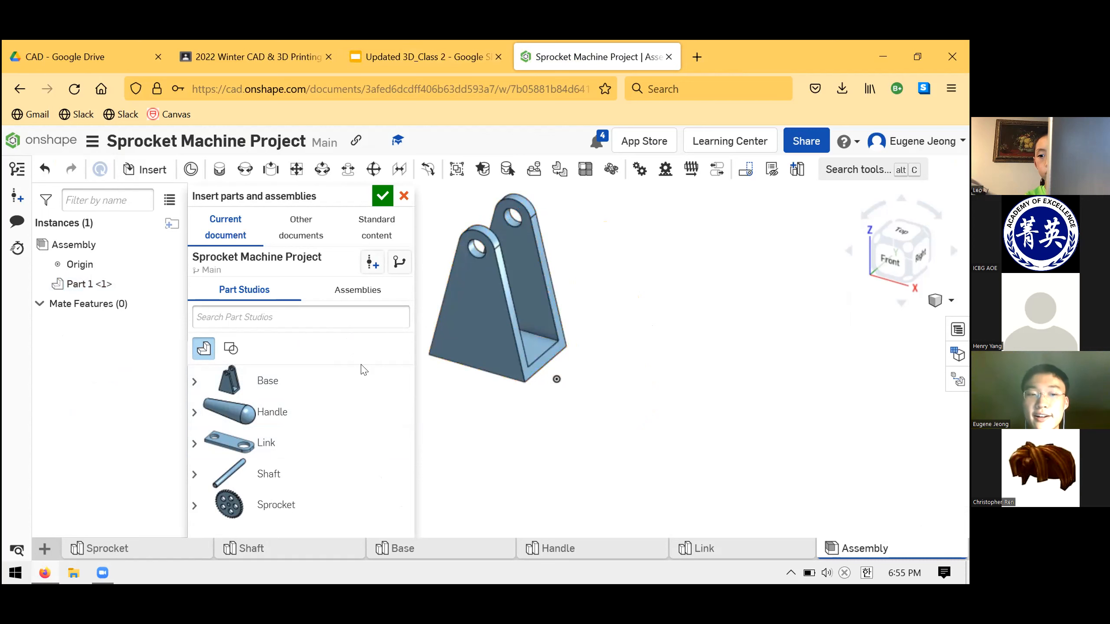
pyautogui.click(324, 411)
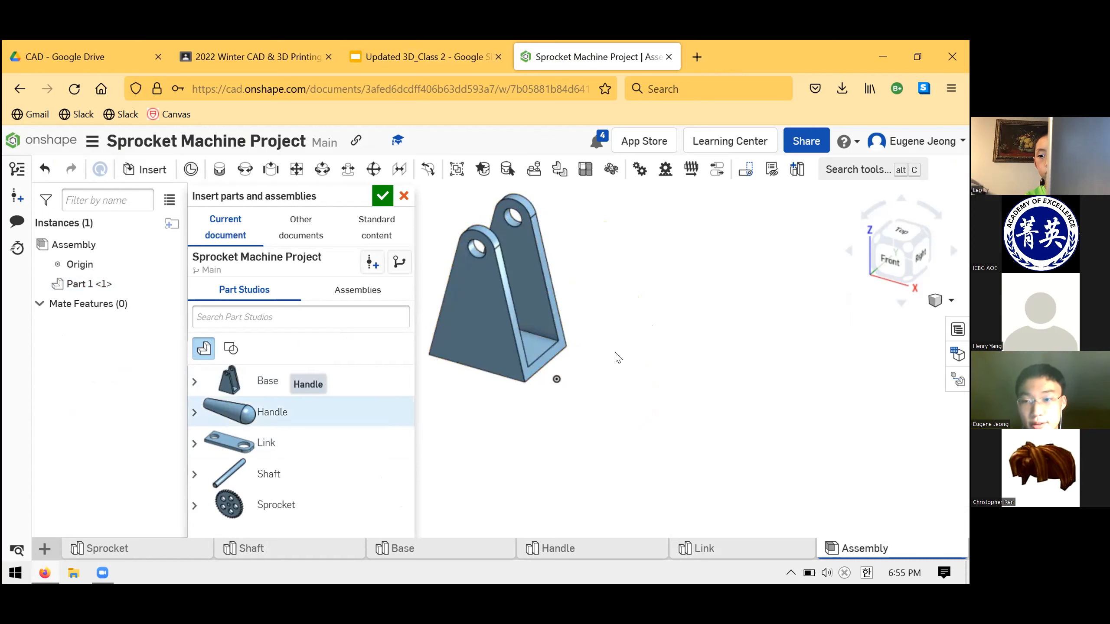
pyautogui.click(655, 329)
pyautogui.scroll(-3, 567, 383)
# Insert one Shaft and two Links into the assembly below the Base and Sprocket
pyautogui.click(299, 480)
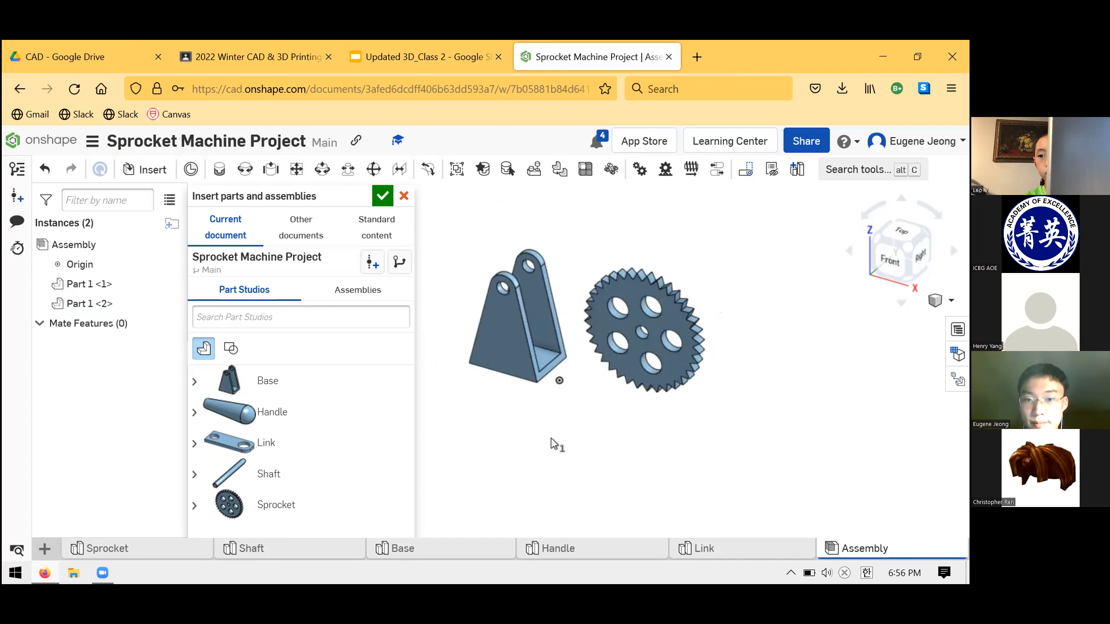
pyautogui.click(280, 451)
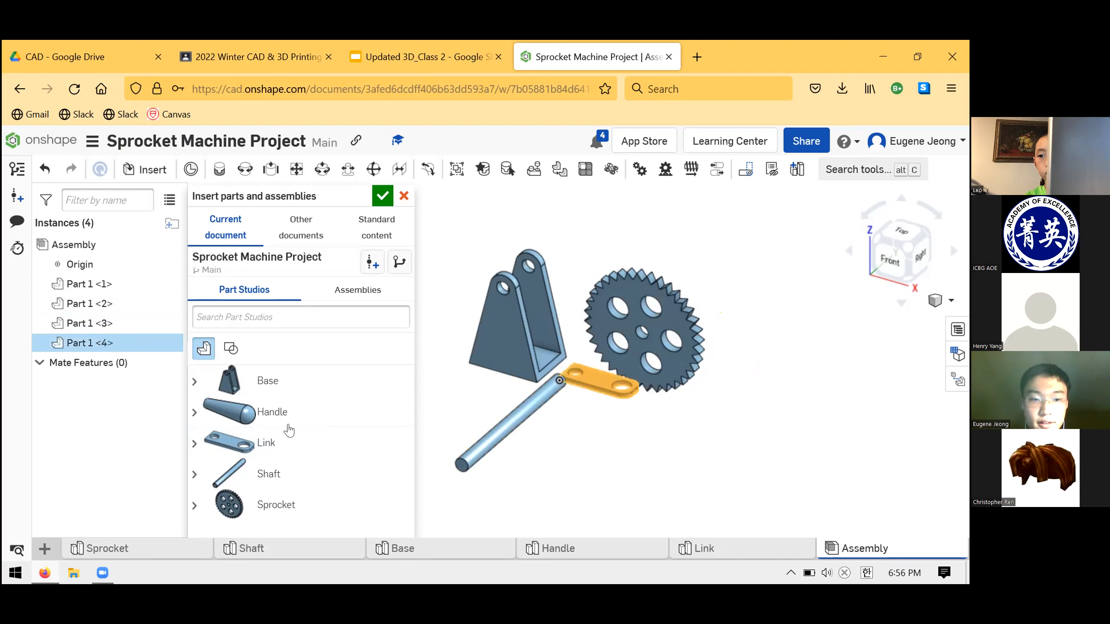
pyautogui.click(569, 491)
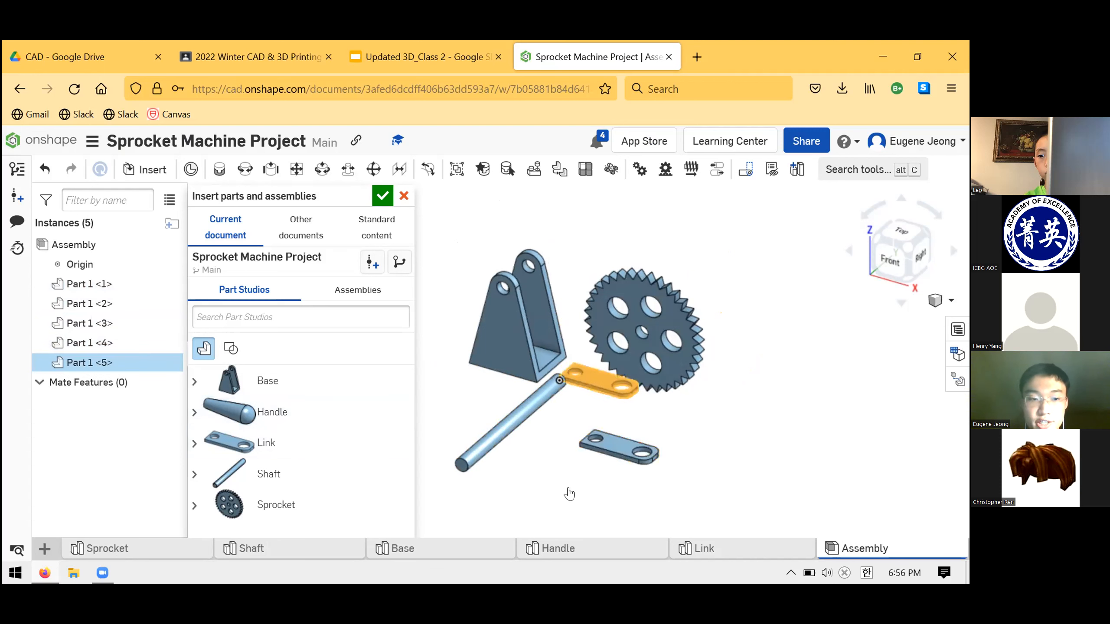
# Insert two Handles beside the Links and finish inserting parts
pyautogui.click(306, 423)
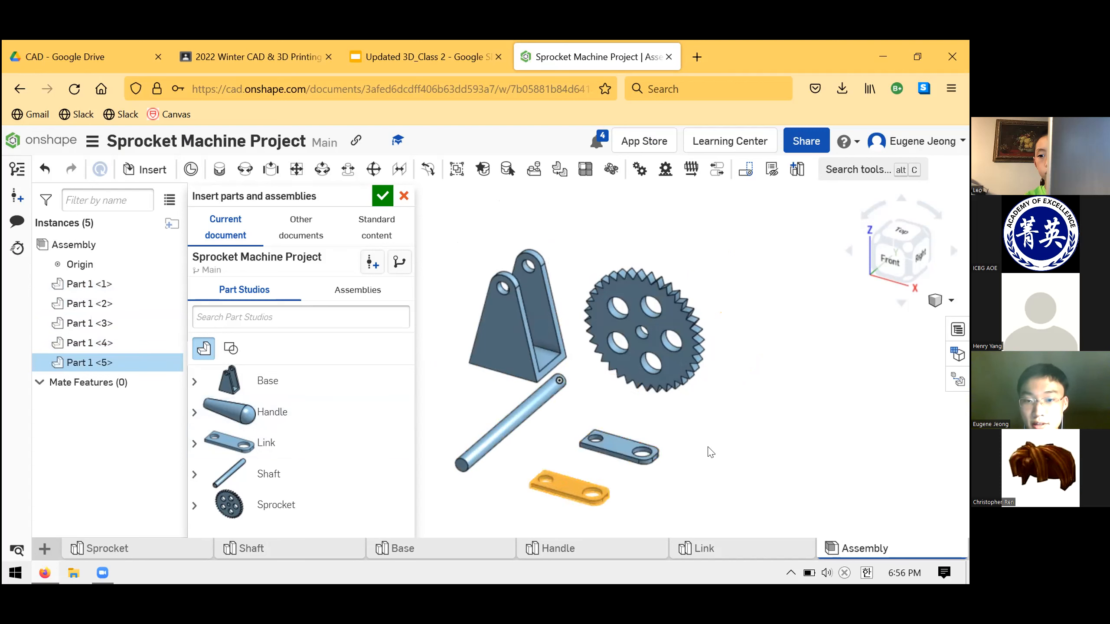
pyautogui.click(683, 433)
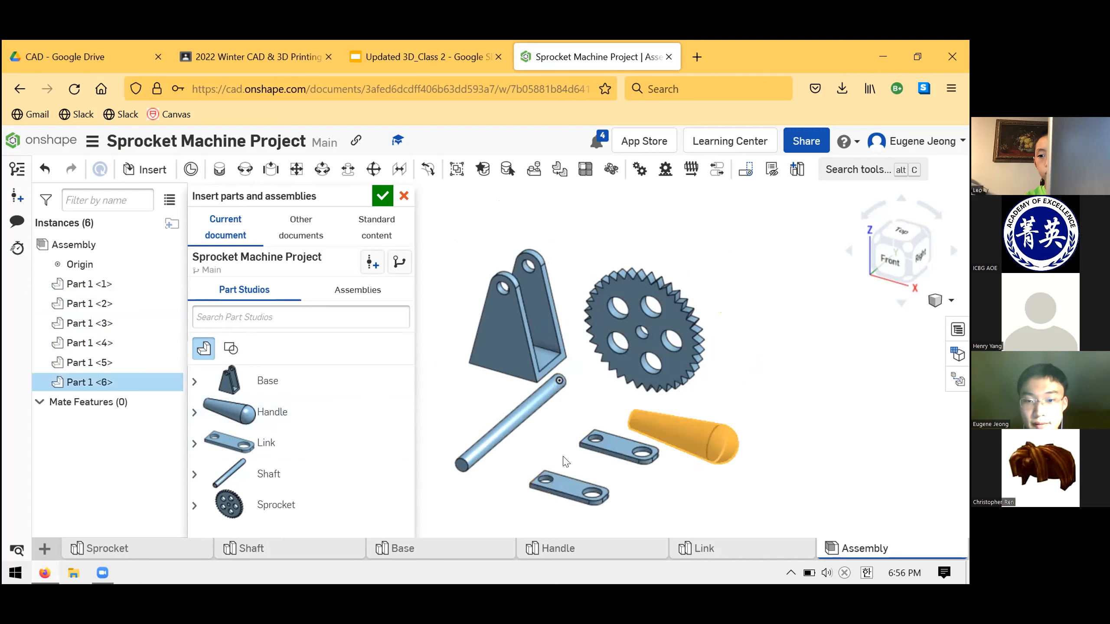
pyautogui.click(679, 515)
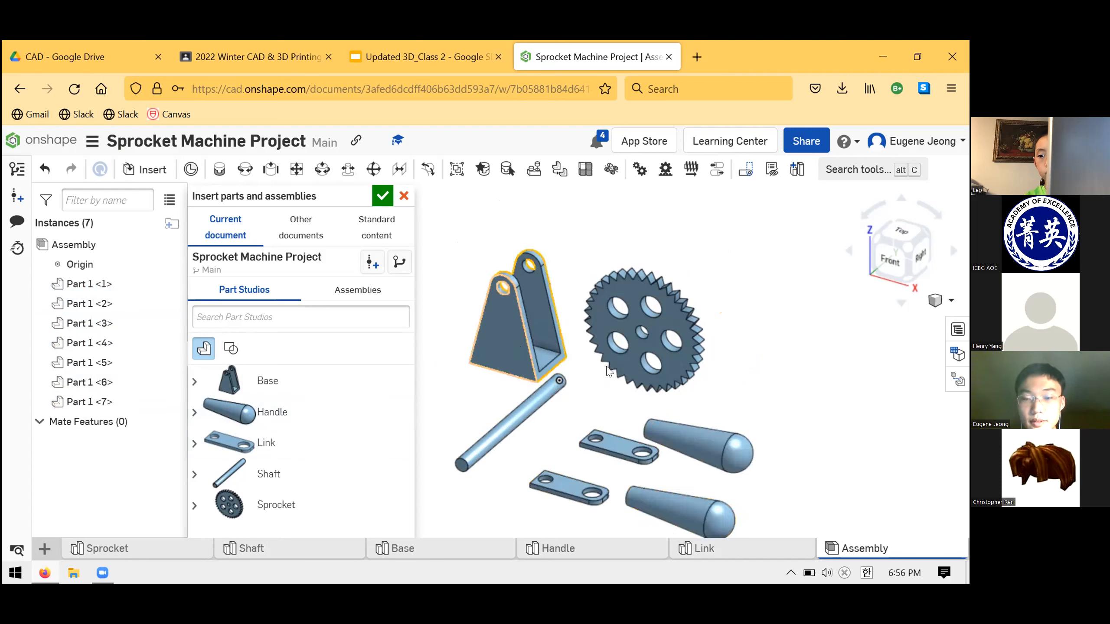
pyautogui.scroll(-2, 516, 350)
pyautogui.scroll(1, 612, 368)
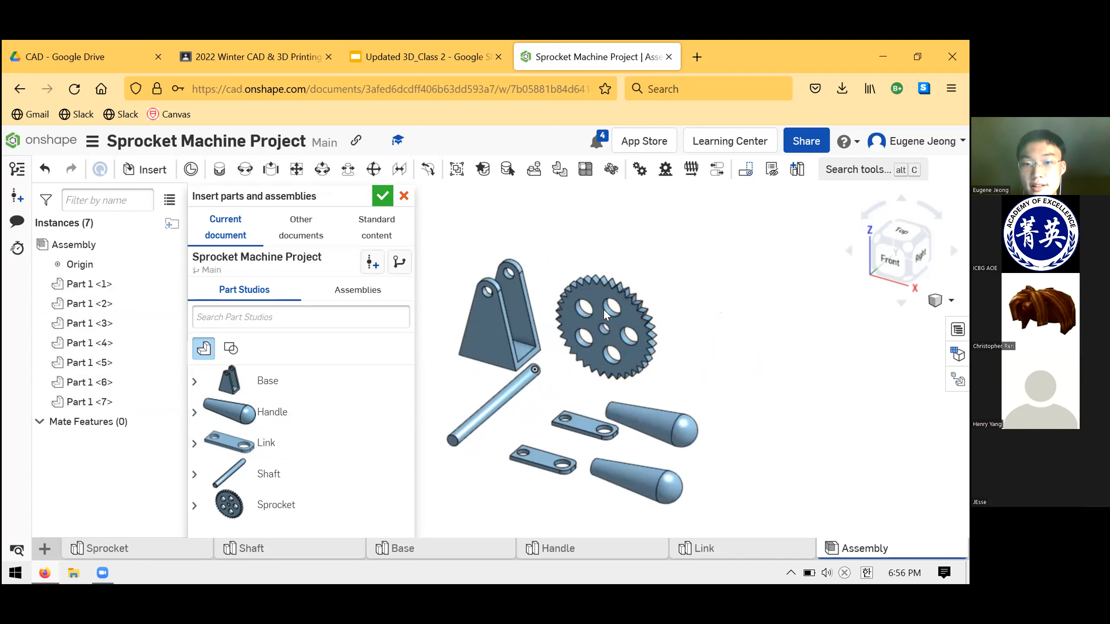
pyautogui.press('Escape')
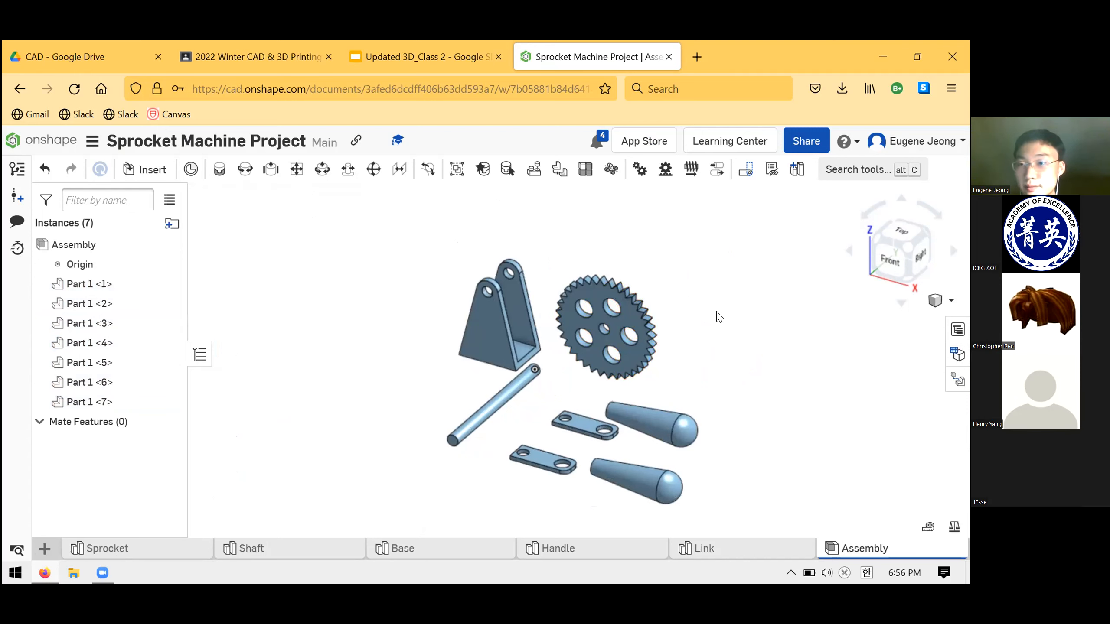
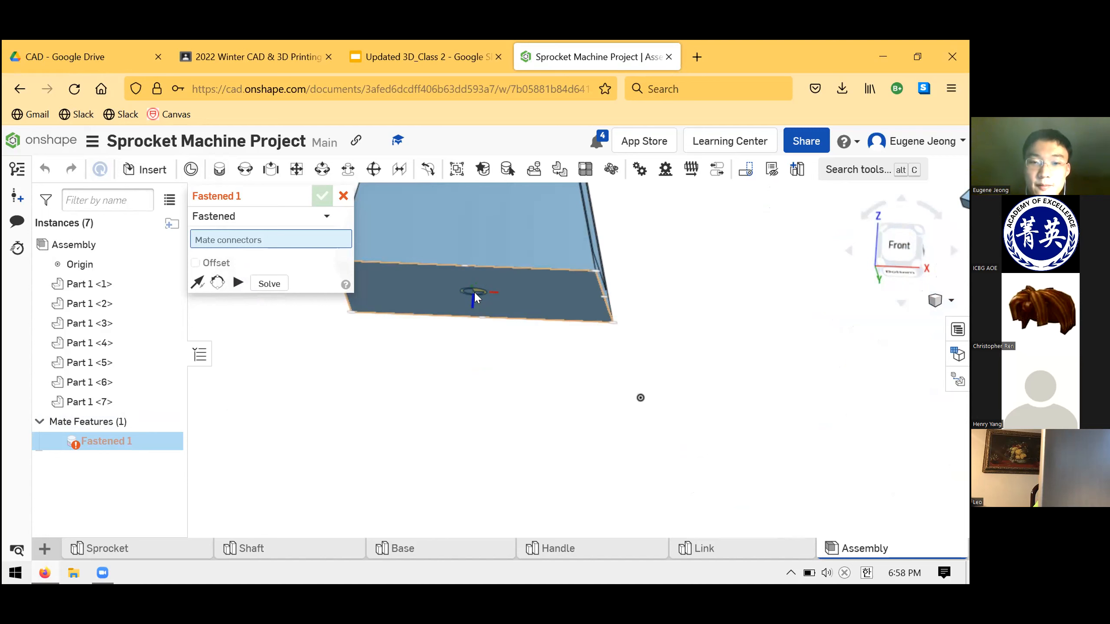
# Fasten the centre of the Base's bottom face to the assembly origin with a Fastened mate
pyautogui.click(473, 291)
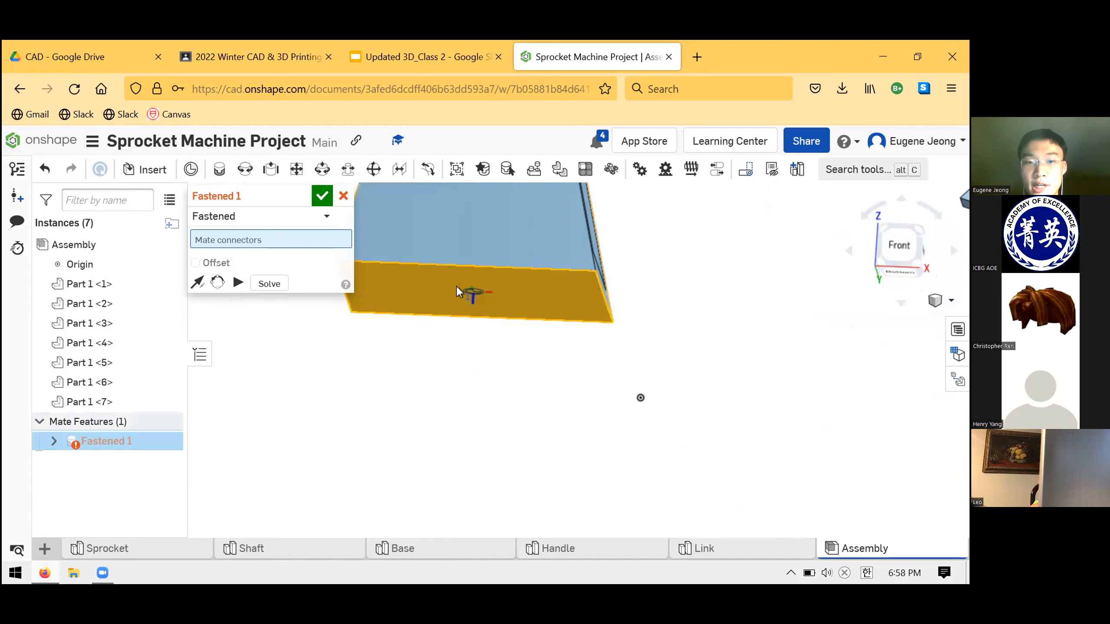
pyautogui.click(482, 295)
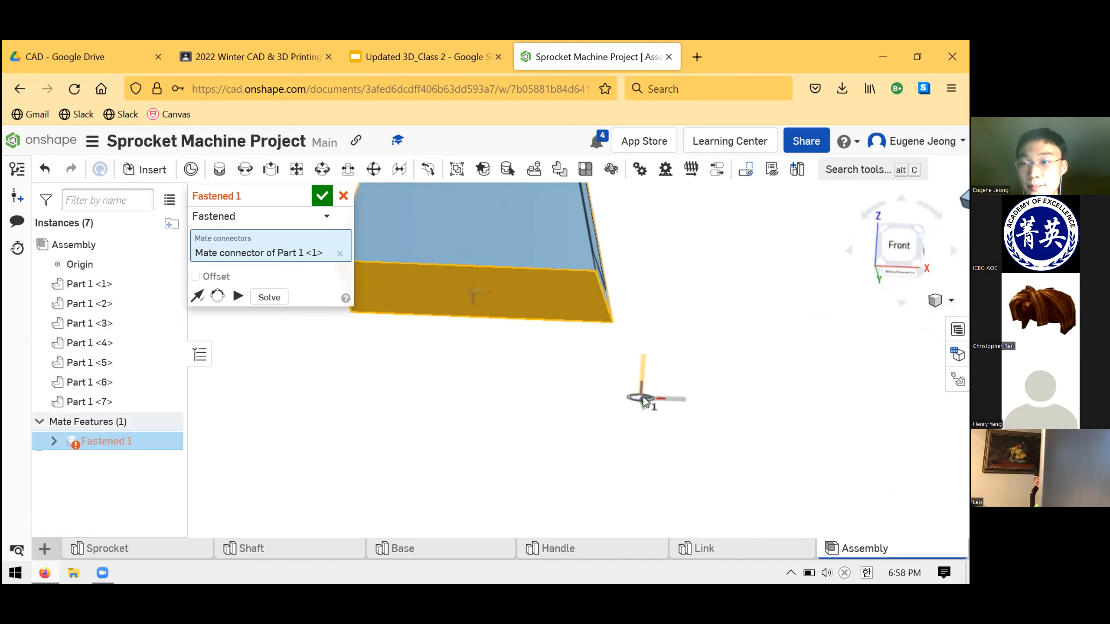
pyautogui.click(642, 395)
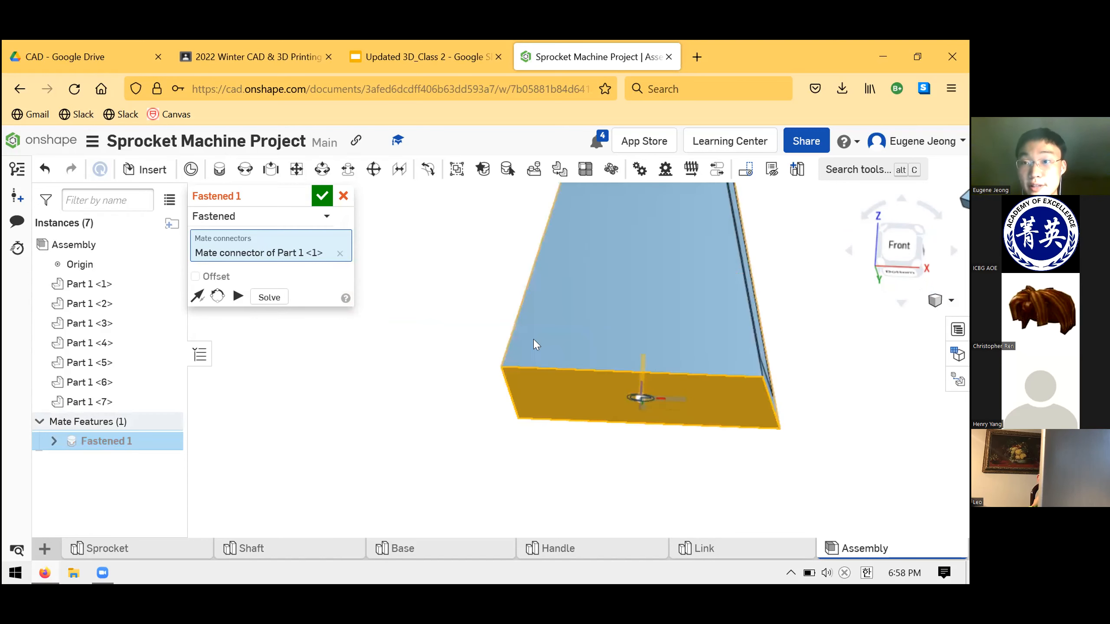
pyautogui.scroll(-5, 528, 338)
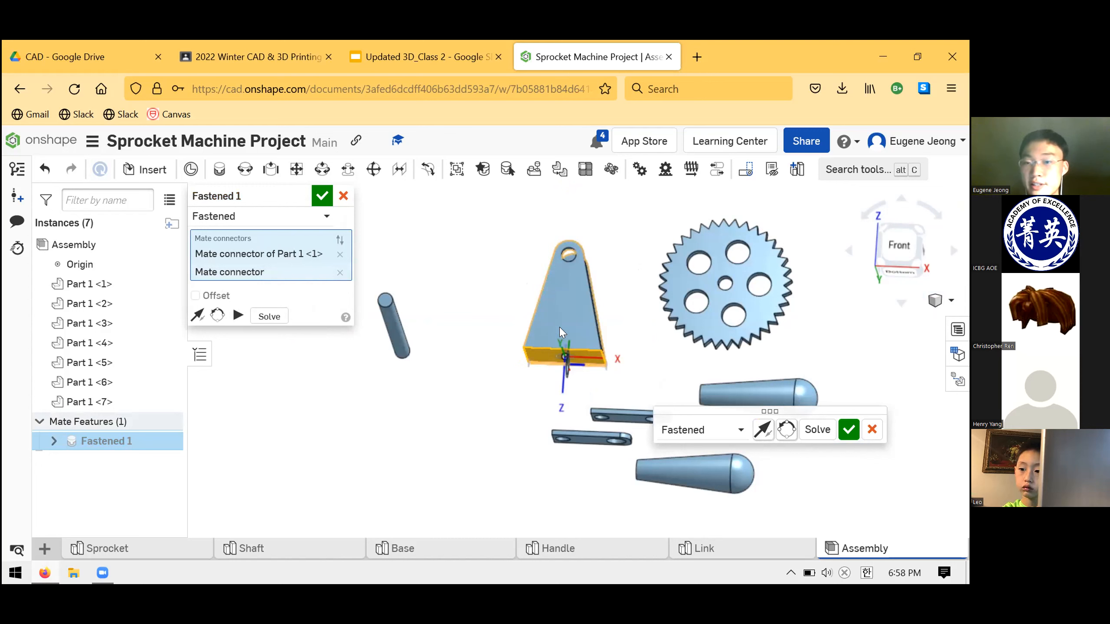
# Rotate the Base through a full turn in 90-degree increments about the mate connector and accept the Fastened mate
pyautogui.click(762, 434)
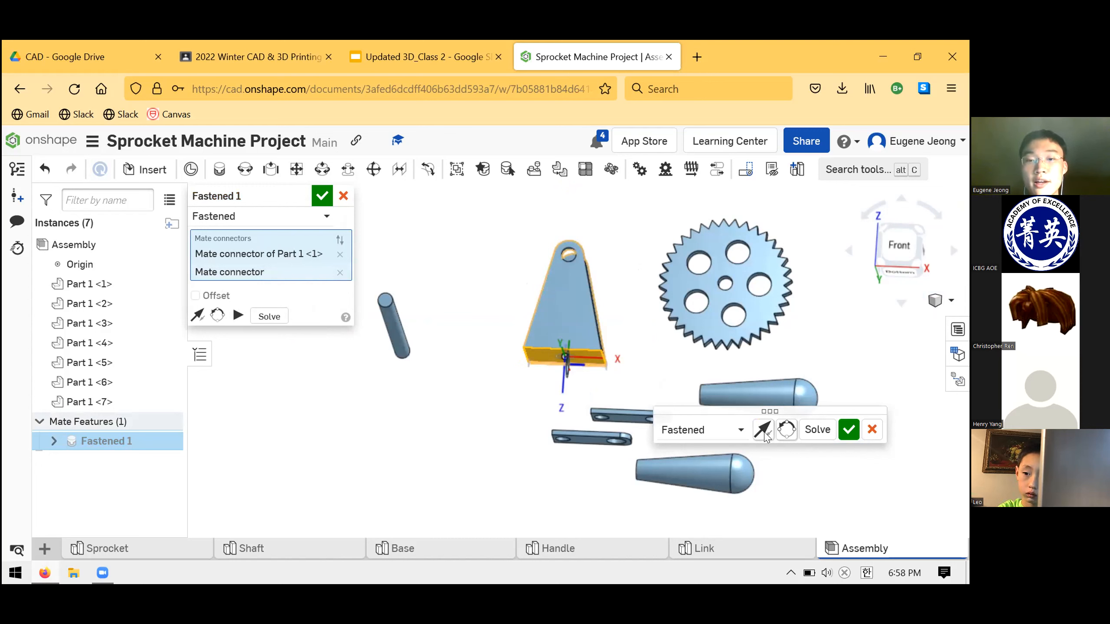
pyautogui.click(786, 431)
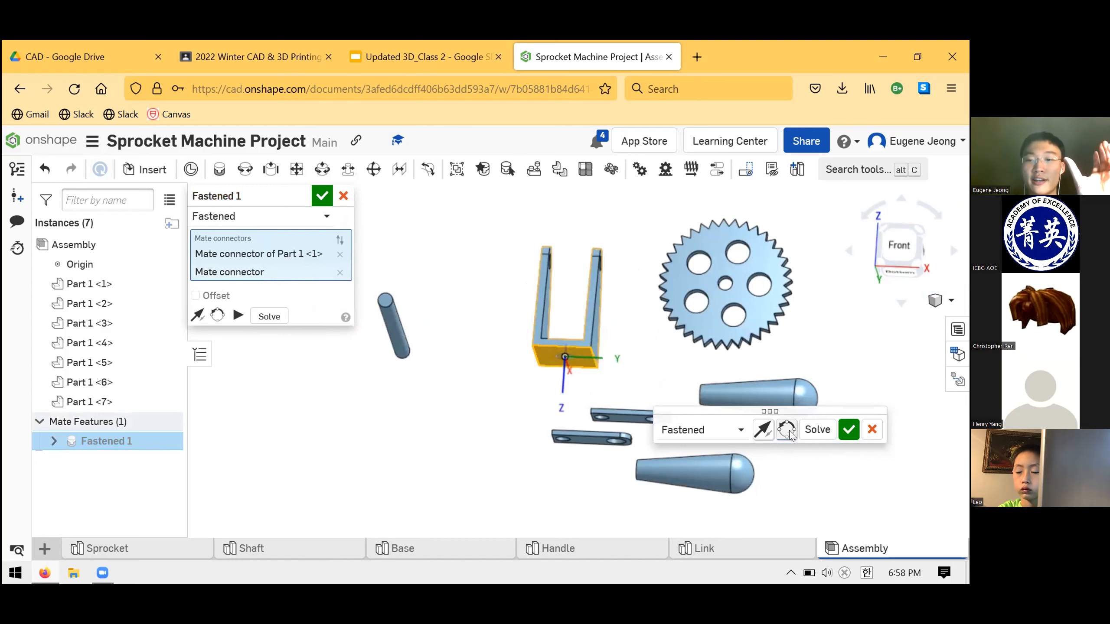
pyautogui.click(789, 434)
pyautogui.click(790, 434)
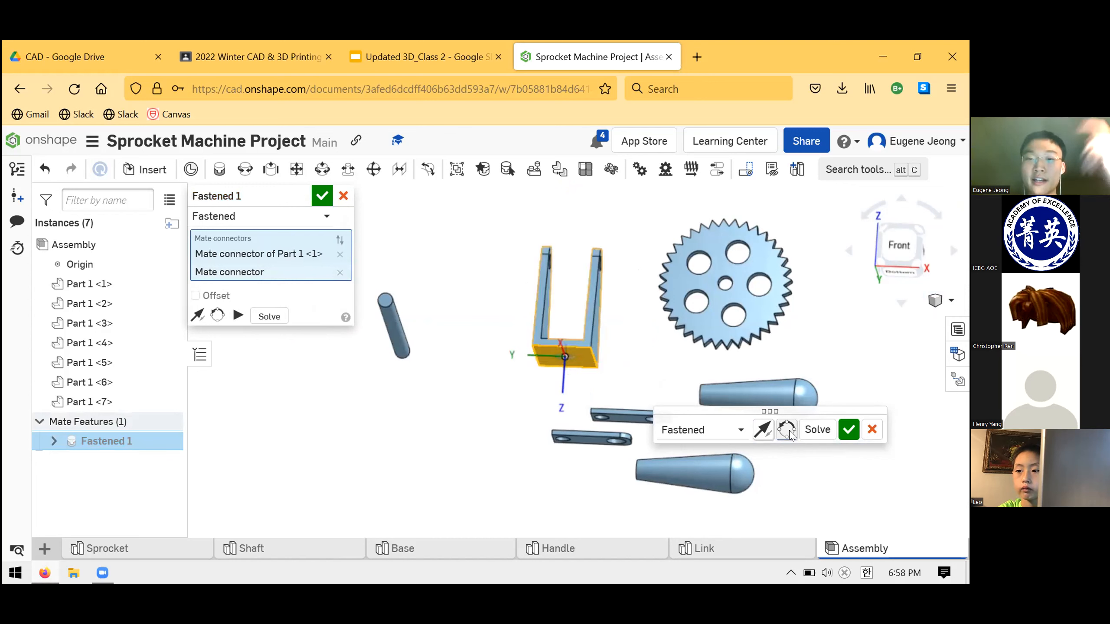
pyautogui.click(789, 434)
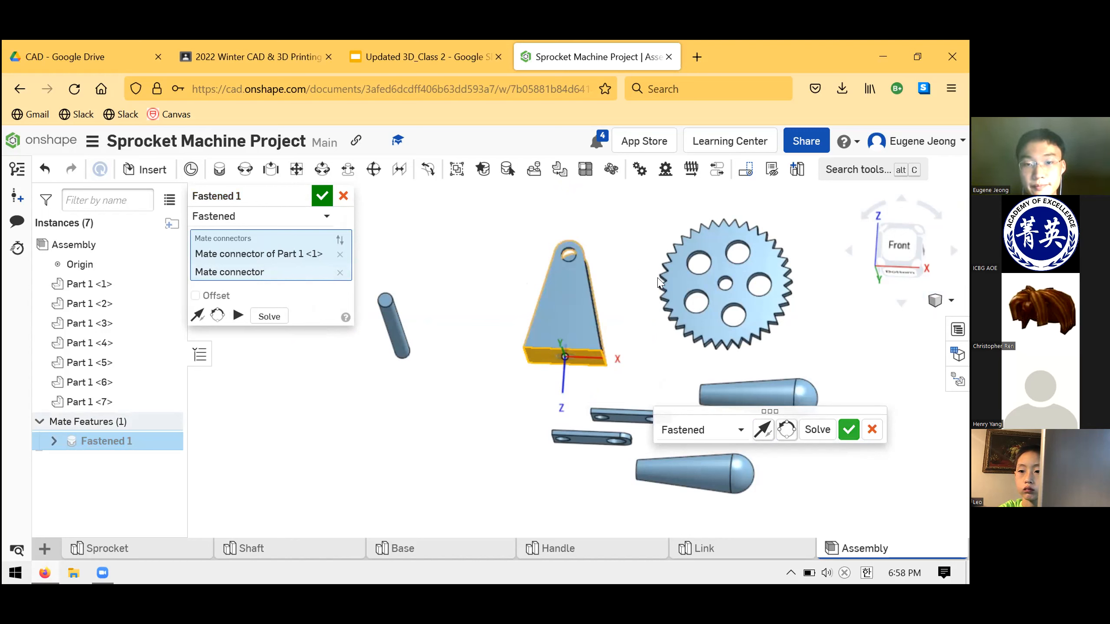
pyautogui.press('Return')
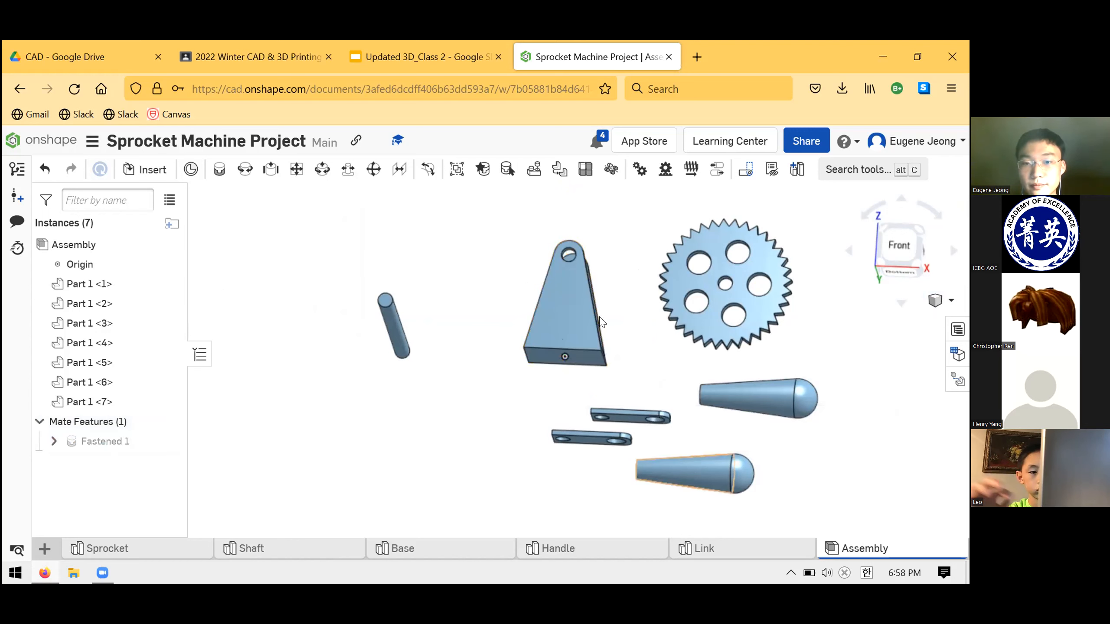
pyautogui.click(220, 169)
pyautogui.click(919, 229)
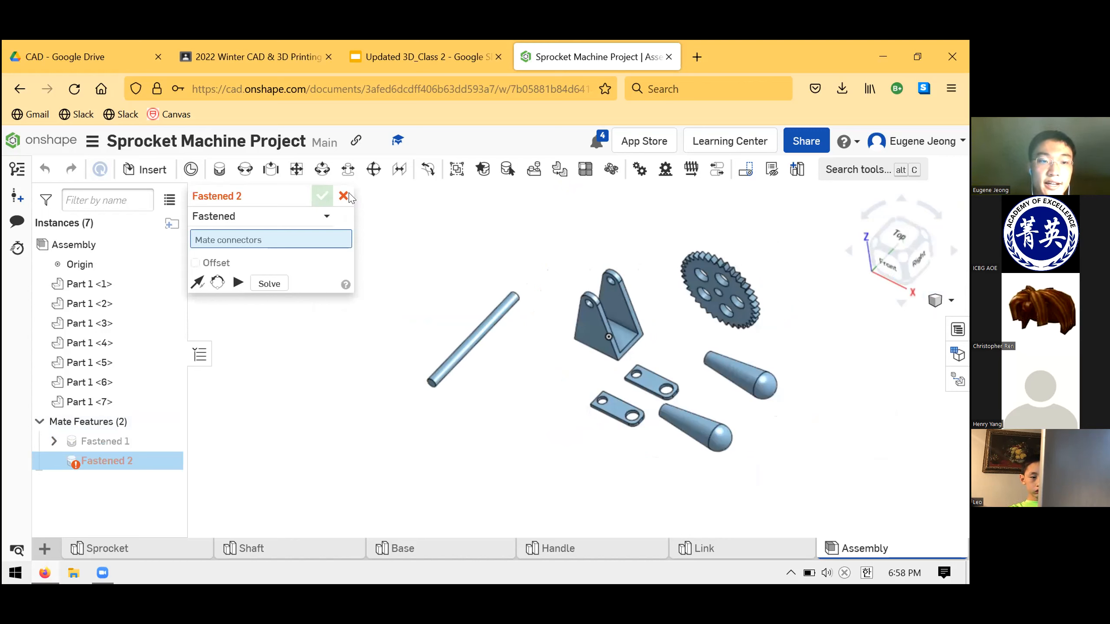
pyautogui.rightClick(180, 289)
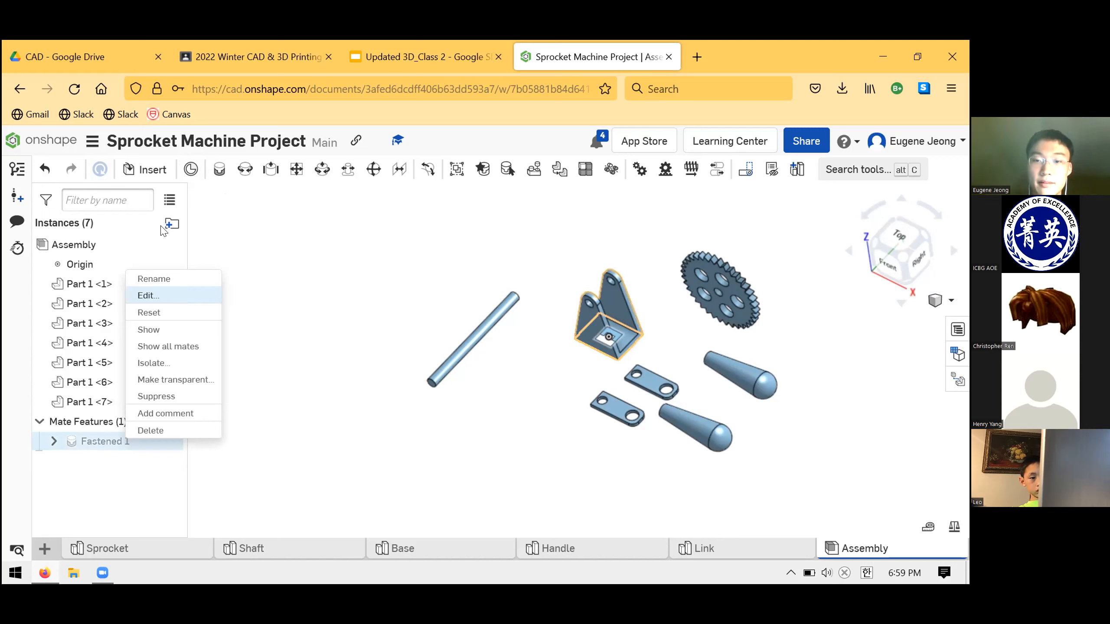
pyautogui.click(571, 352)
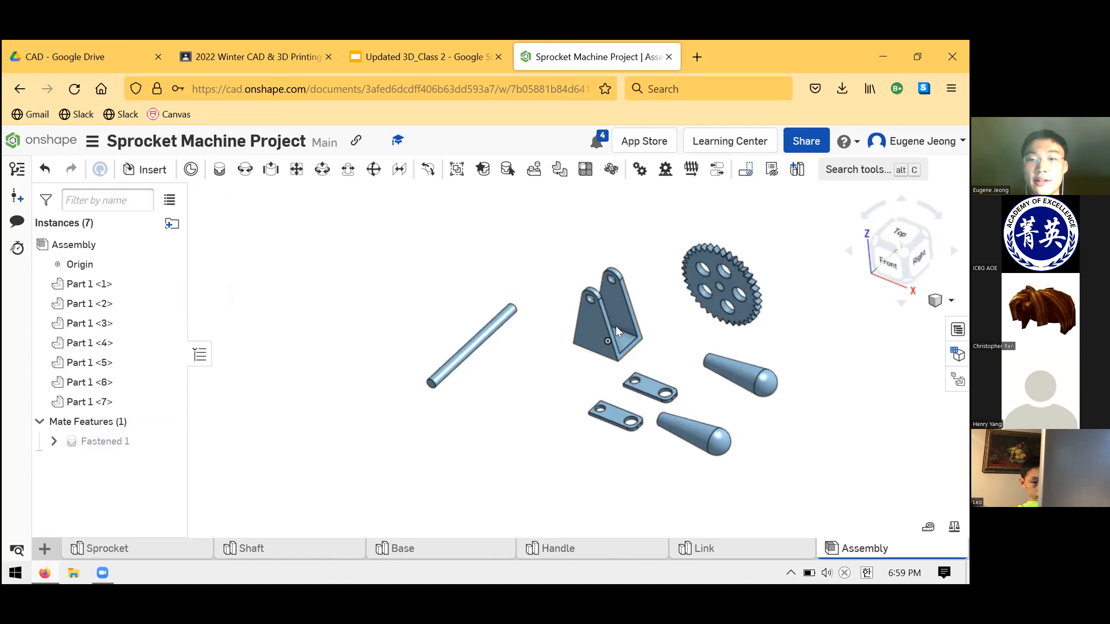
# Examine the fastened Base and the loose parts around it from above and from the front
pyautogui.hotkey('shift', '1')
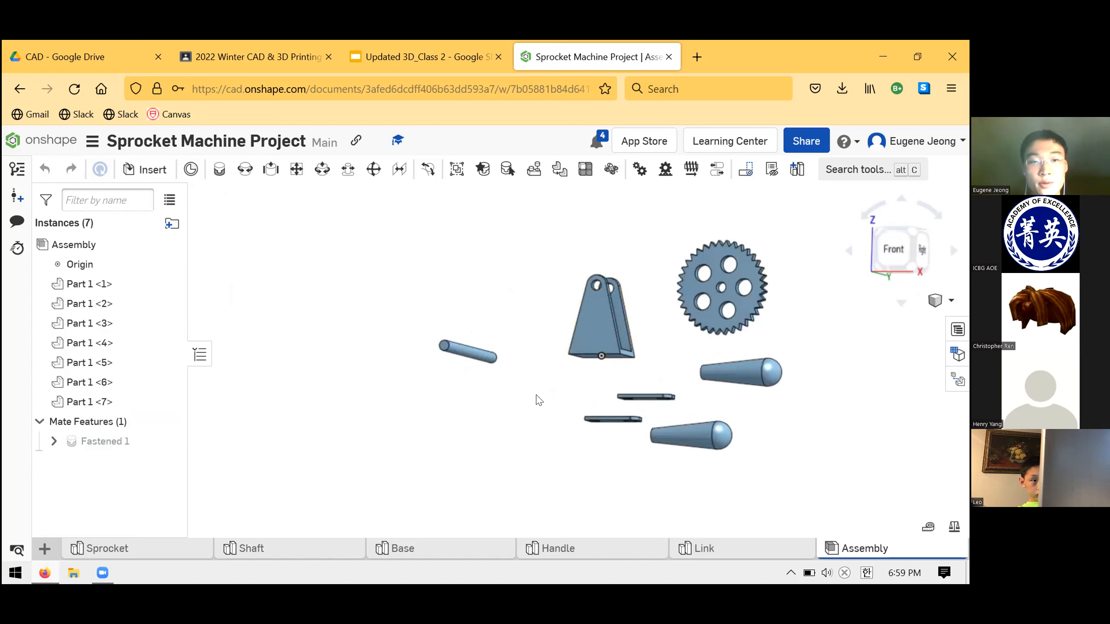
pyautogui.moveTo(649, 325); pyautogui.dragTo(603, 367, button='right')
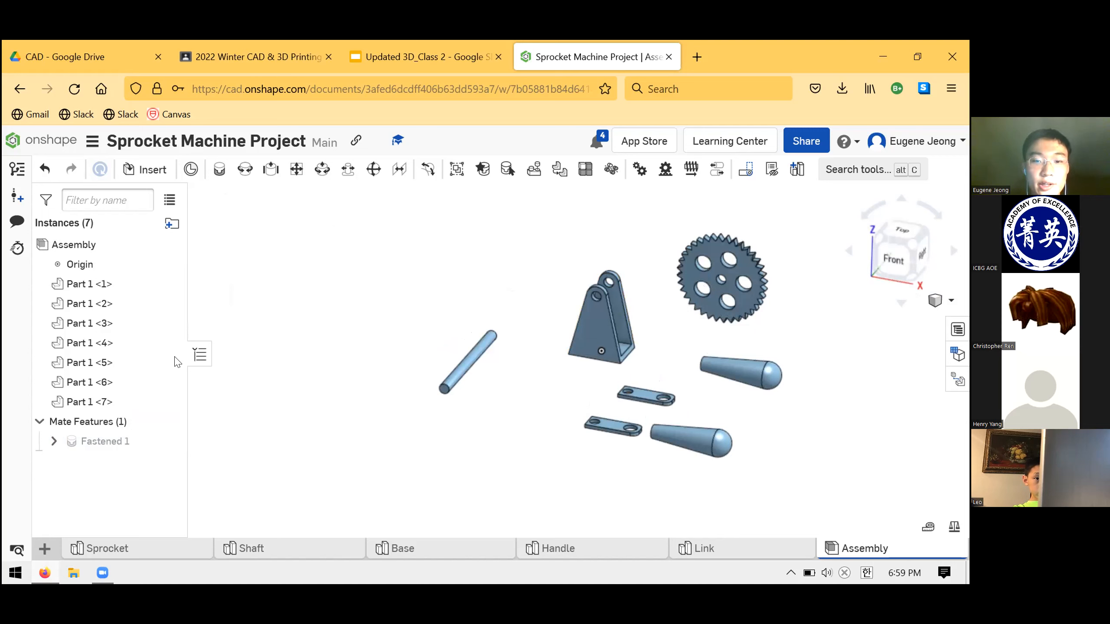
pyautogui.moveTo(528, 368); pyautogui.dragTo(215, 312, button='right')
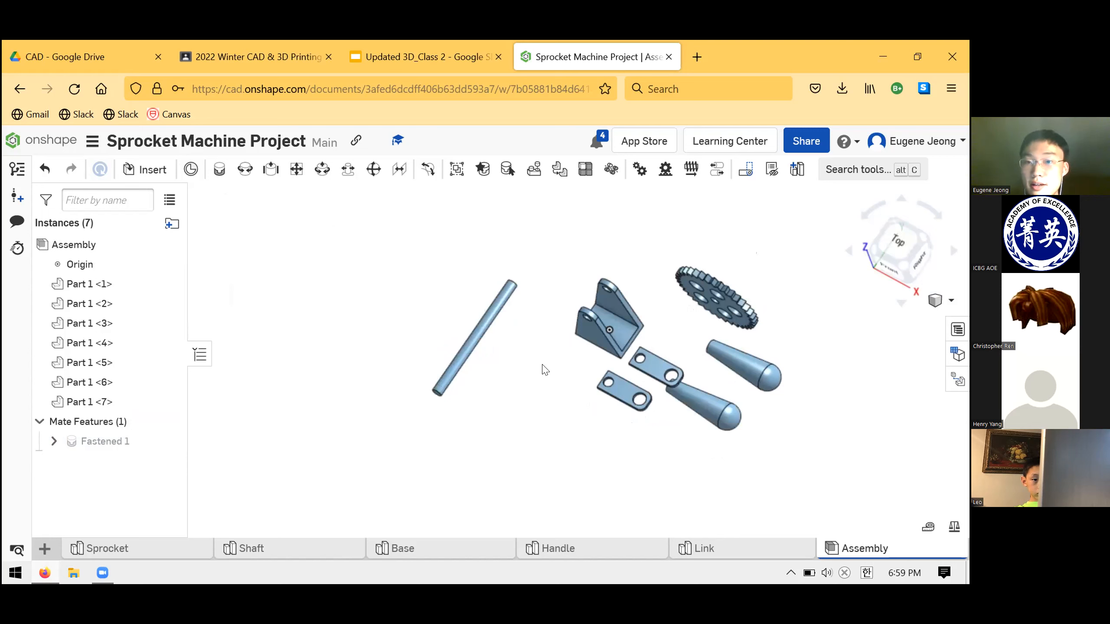
pyautogui.scroll(2, 686, 324)
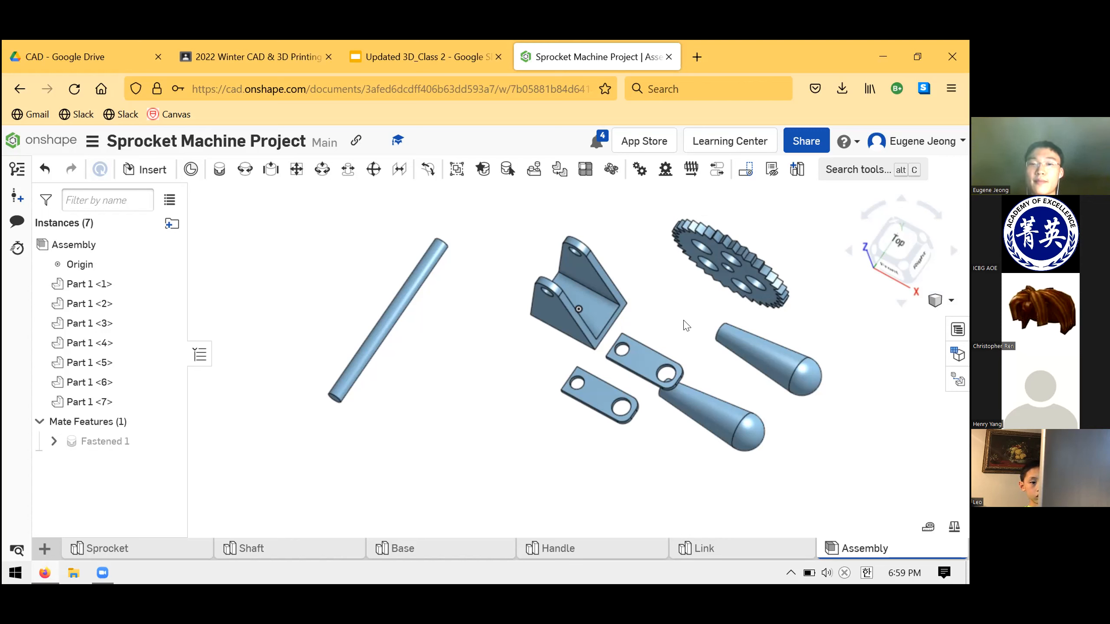
pyautogui.moveTo(618, 311); pyautogui.dragTo(554, 340, button='middle')
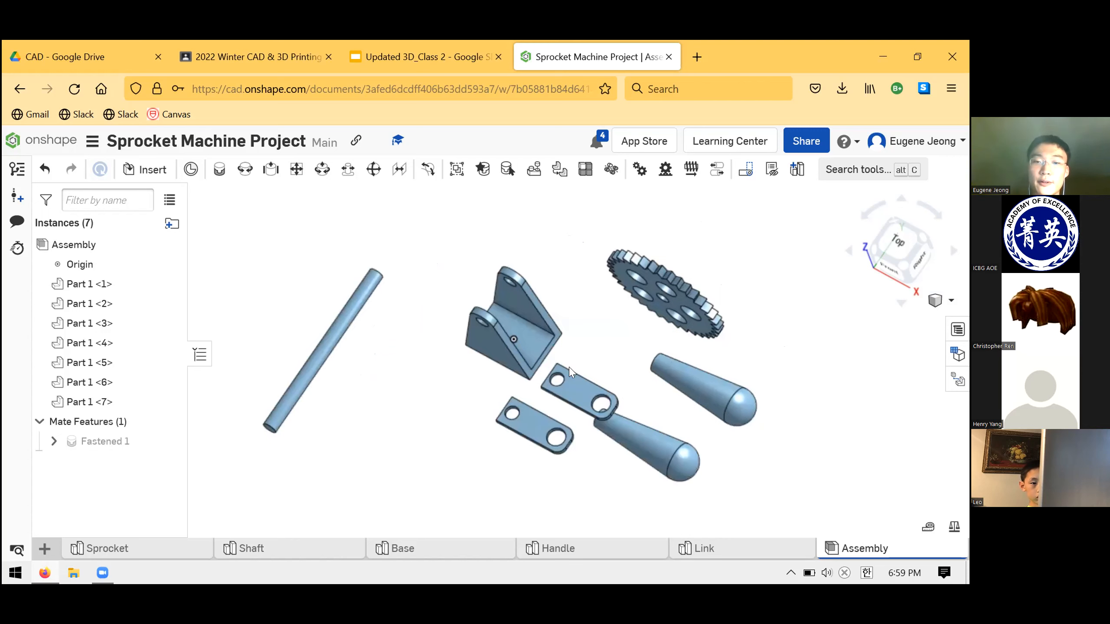
pyautogui.moveTo(618, 331); pyautogui.dragTo(553, 326, button='right')
pyautogui.moveTo(305, 349); pyautogui.dragTo(473, 309, button='right')
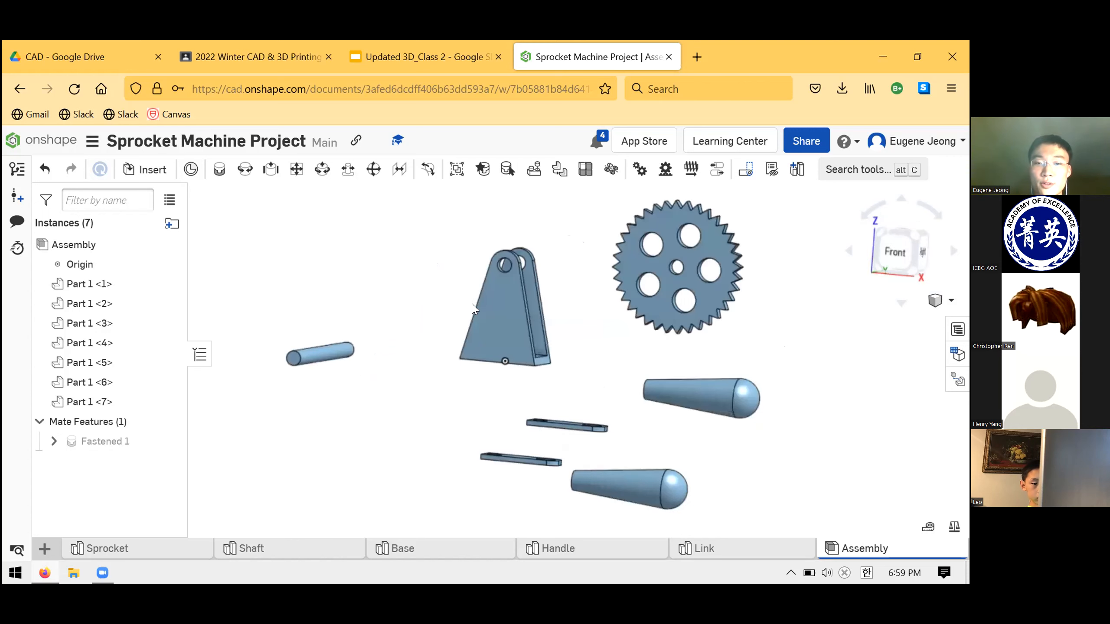
# Try to line up the Shaft with the Base's upper holes by moving it freehand in the front view
pyautogui.moveTo(522, 277)
pyautogui.mouseDown()
pyautogui.moveTo(526, 262)
pyautogui.moveTo(516, 262)
pyautogui.mouseUp()
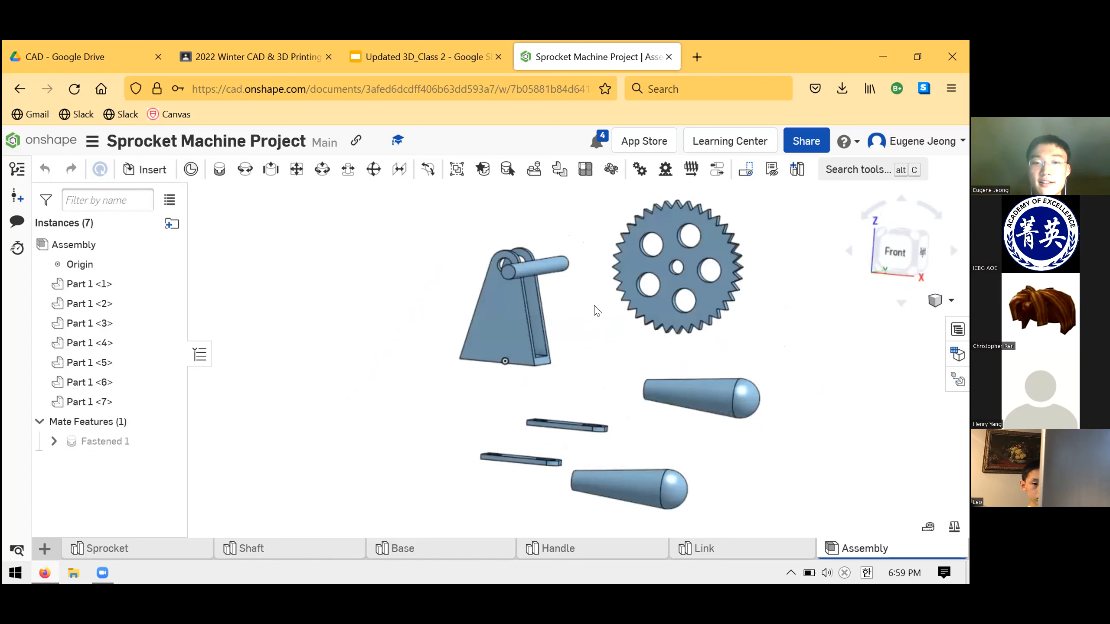
pyautogui.hotkey('shift', '1')
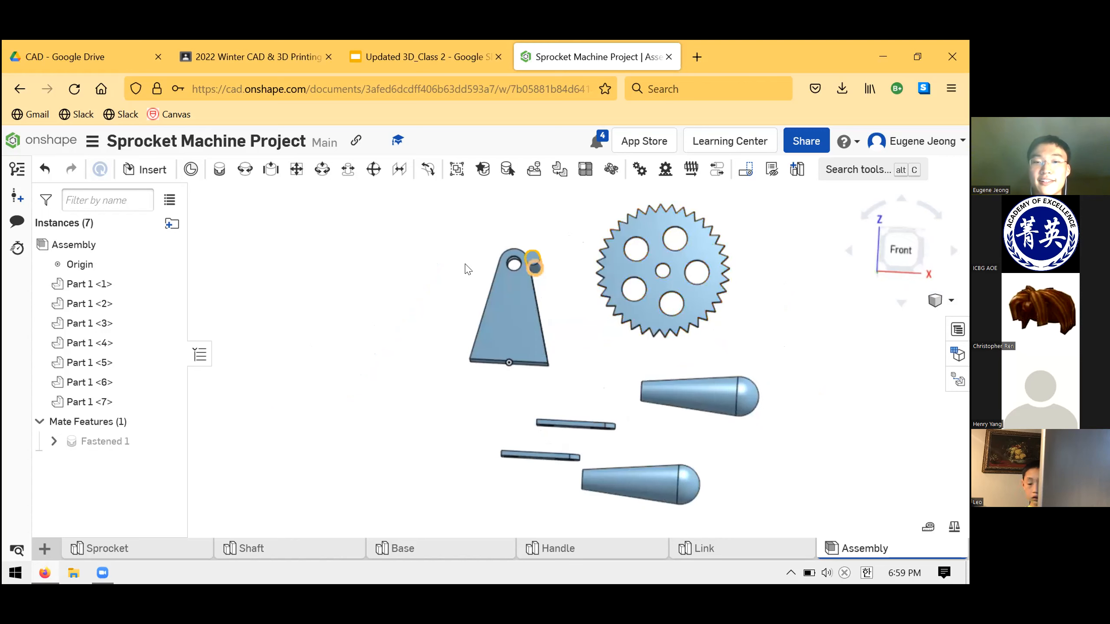
pyautogui.hotkey('ctrl', 'z')
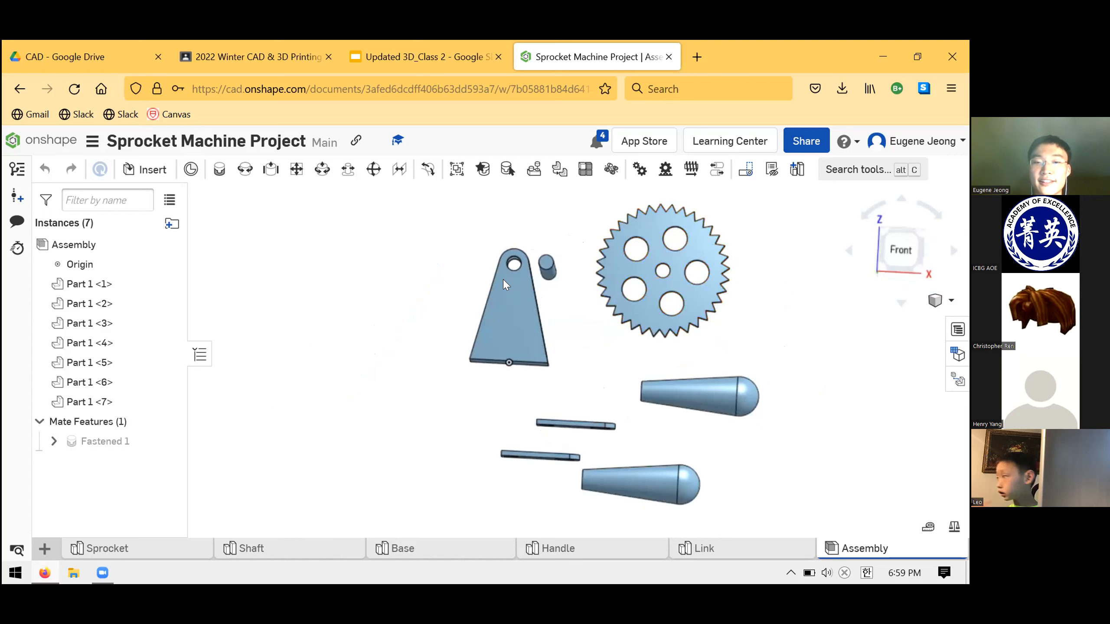
pyautogui.moveTo(503, 287); pyautogui.dragTo(515, 253)
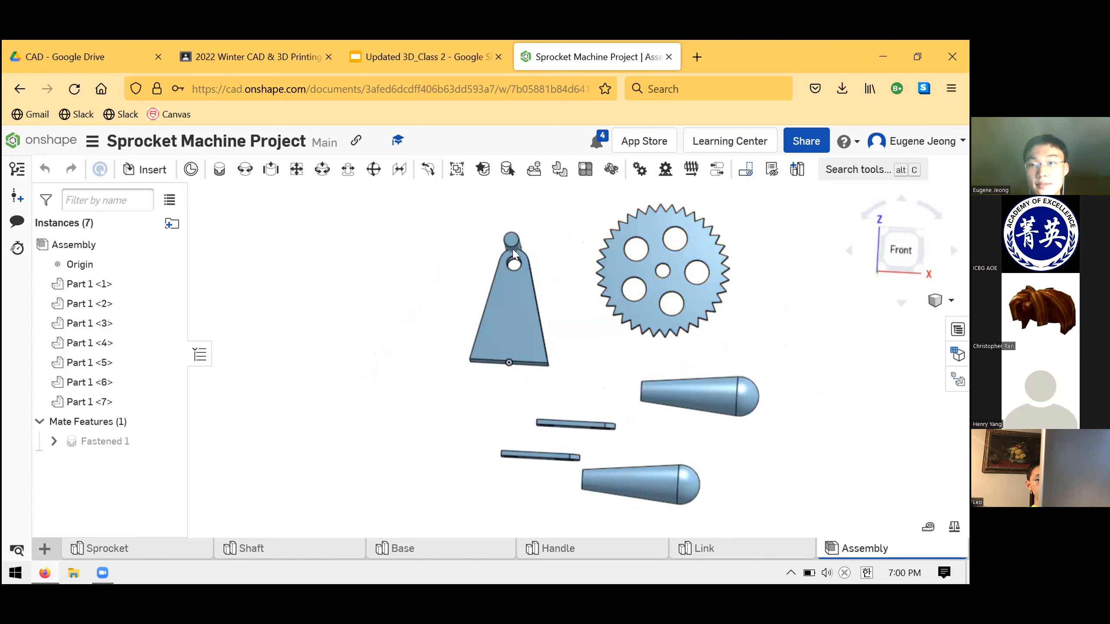
pyautogui.moveTo(506, 299); pyautogui.dragTo(543, 255)
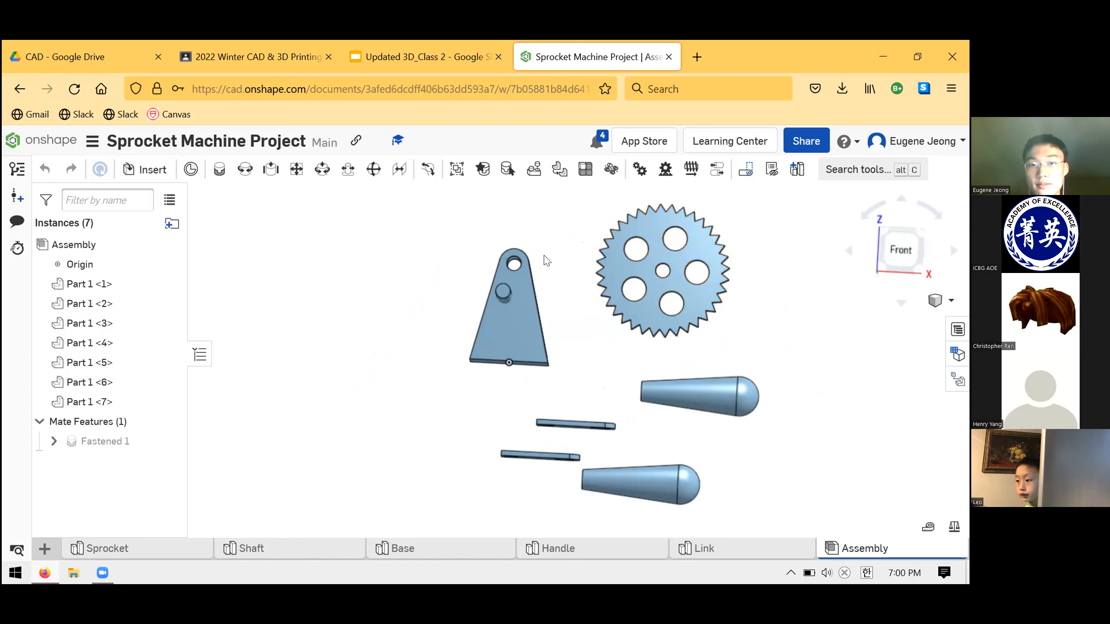
# Reposition the loose Shaft freehand so it lies lengthwise just above the Base's two uprights
pyautogui.moveTo(545, 291); pyautogui.dragTo(537, 222, button='right')
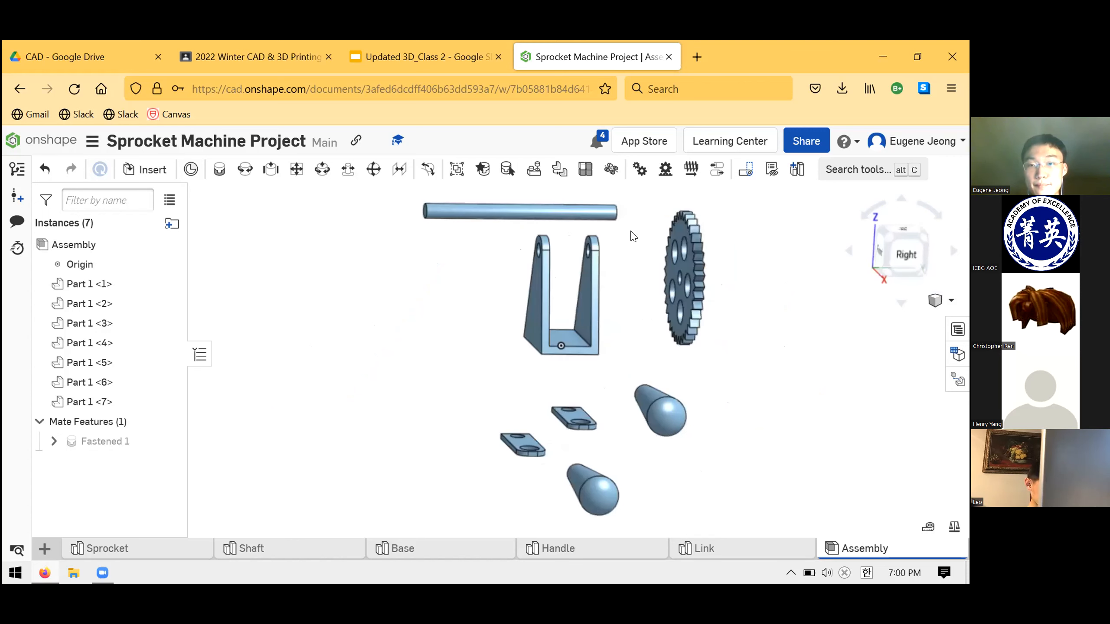
pyautogui.hotkey('ctrl', 'z')
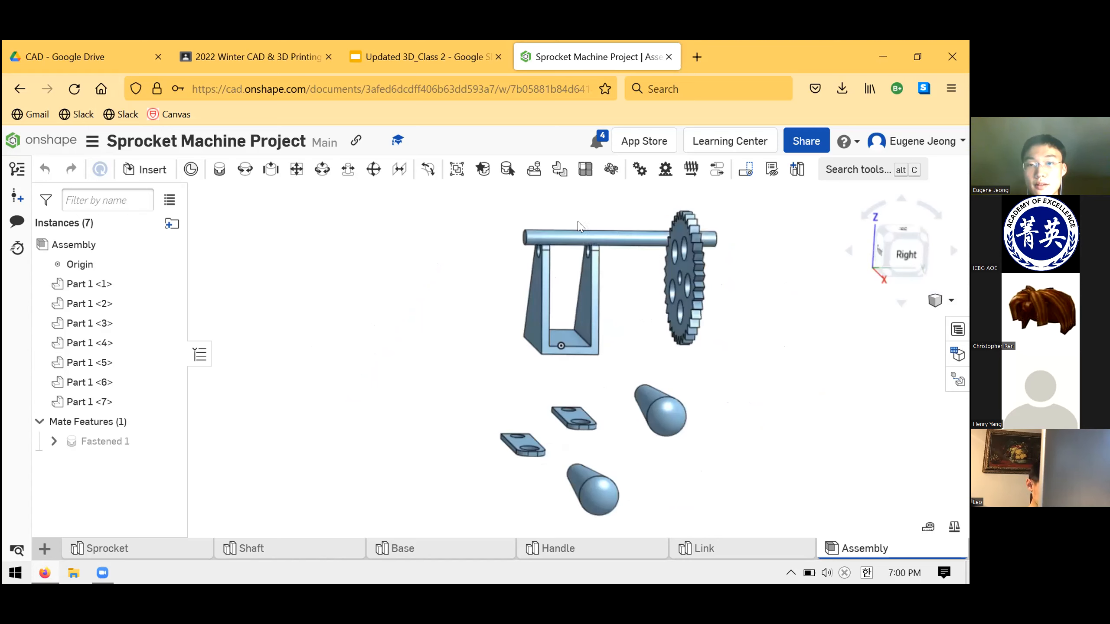
pyautogui.hotkey('ctrl', 'y')
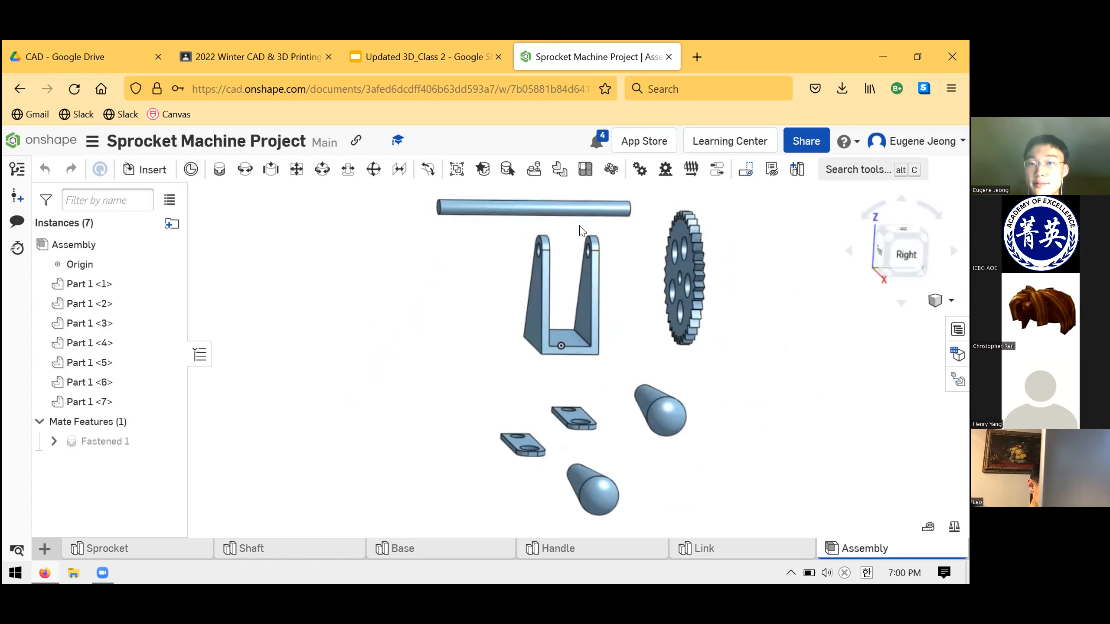
pyautogui.moveTo(580, 226); pyautogui.dragTo(587, 228)
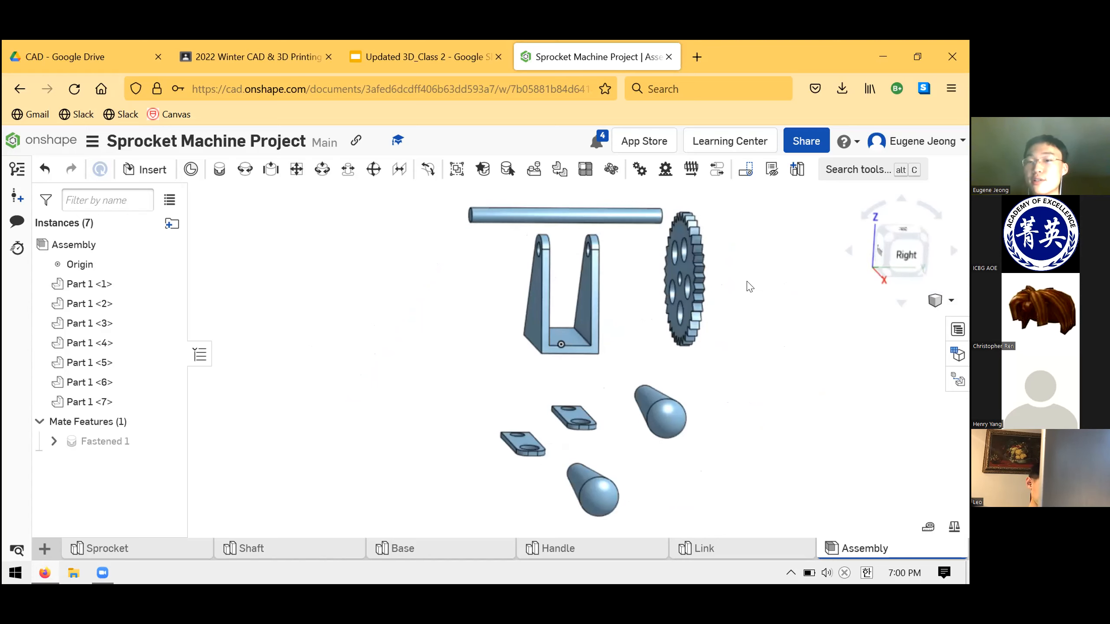
# Examine the Shaft's position relative to the Base's uprights and the Sprocket from the side and front
pyautogui.moveTo(680, 319); pyautogui.dragTo(688, 300, button='right')
pyautogui.scroll(4, 689, 301)
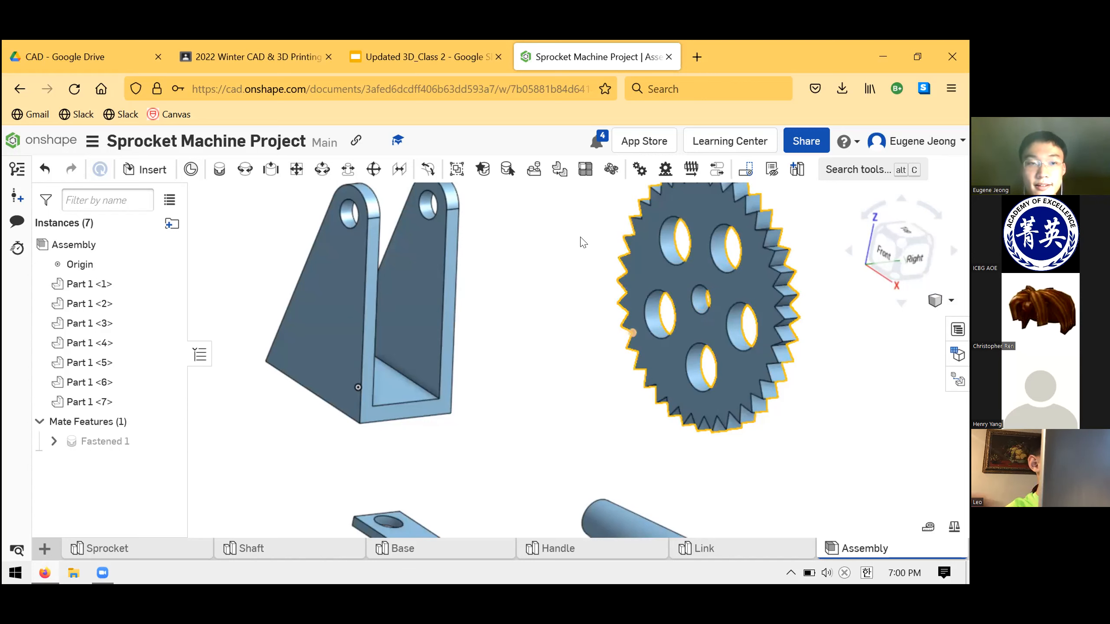
pyautogui.scroll(-5, 501, 228)
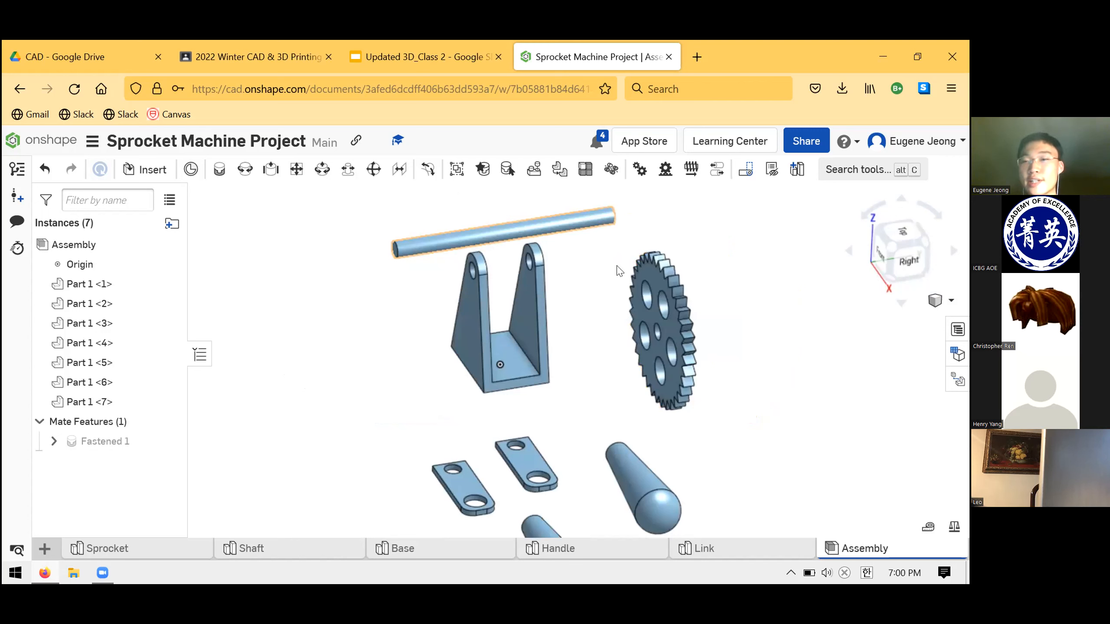
pyautogui.moveTo(537, 229); pyautogui.dragTo(537, 229, button='right')
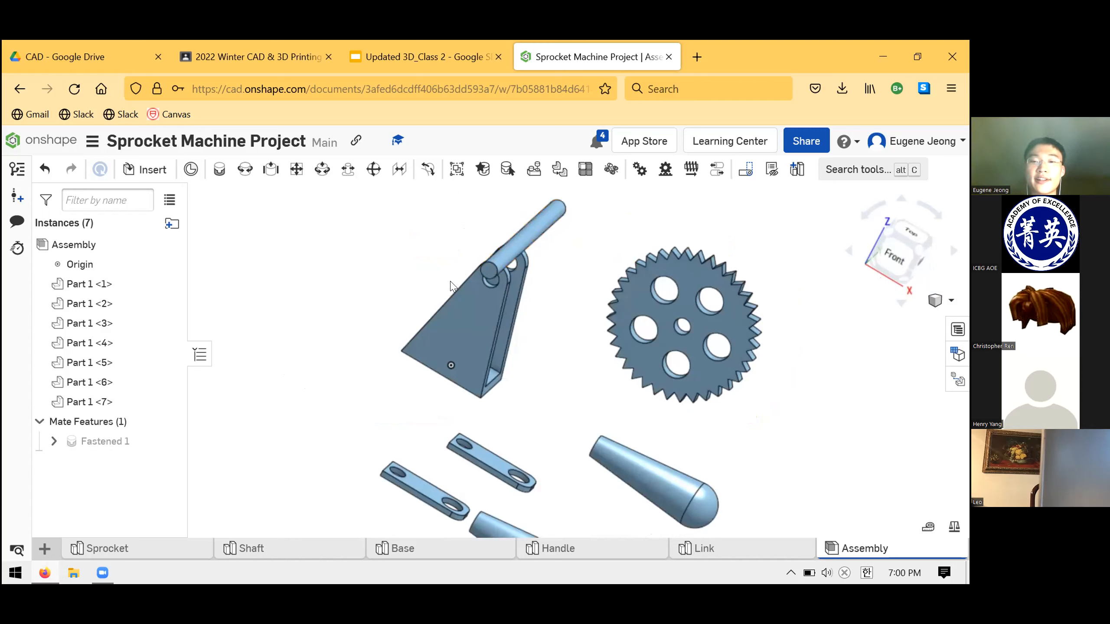
pyautogui.moveTo(499, 272); pyautogui.dragTo(489, 295, button='right')
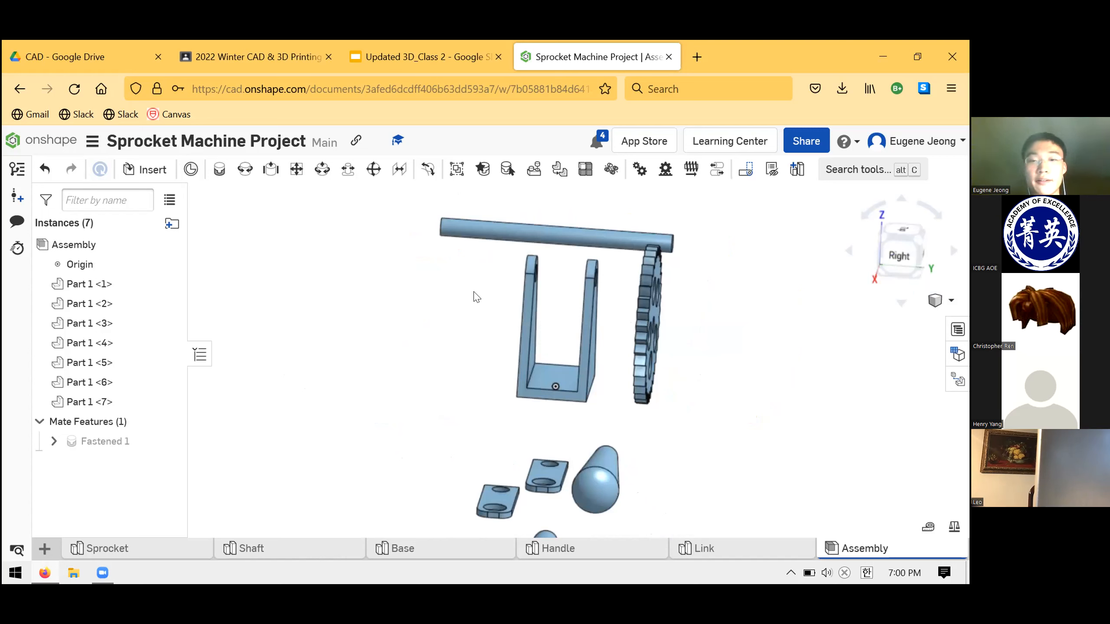
pyautogui.moveTo(510, 287)
pyautogui.mouseDown(button='right')
pyautogui.moveTo(514, 305)
pyautogui.moveTo(506, 294)
pyautogui.mouseUp(button='right')
pyautogui.scroll(-2, 506, 294)
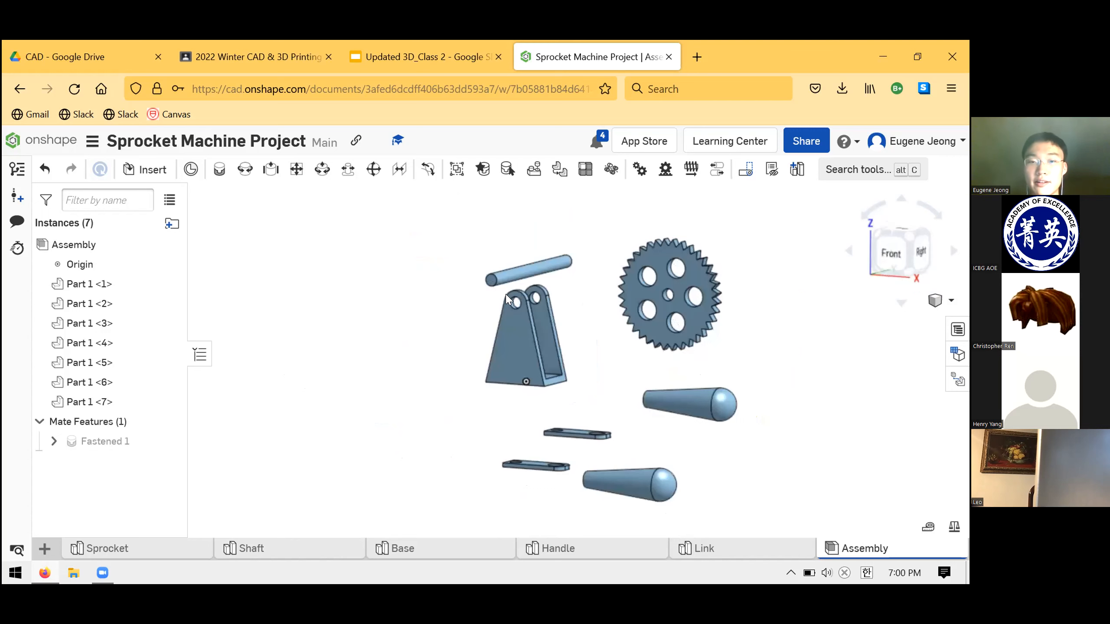
# Inspect the front upper hole of the Base up close, clear its selection, and review all the loose parts from an angle
pyautogui.scroll(5, 507, 293)
pyautogui.scroll(2, 452, 304)
pyautogui.click(452, 304)
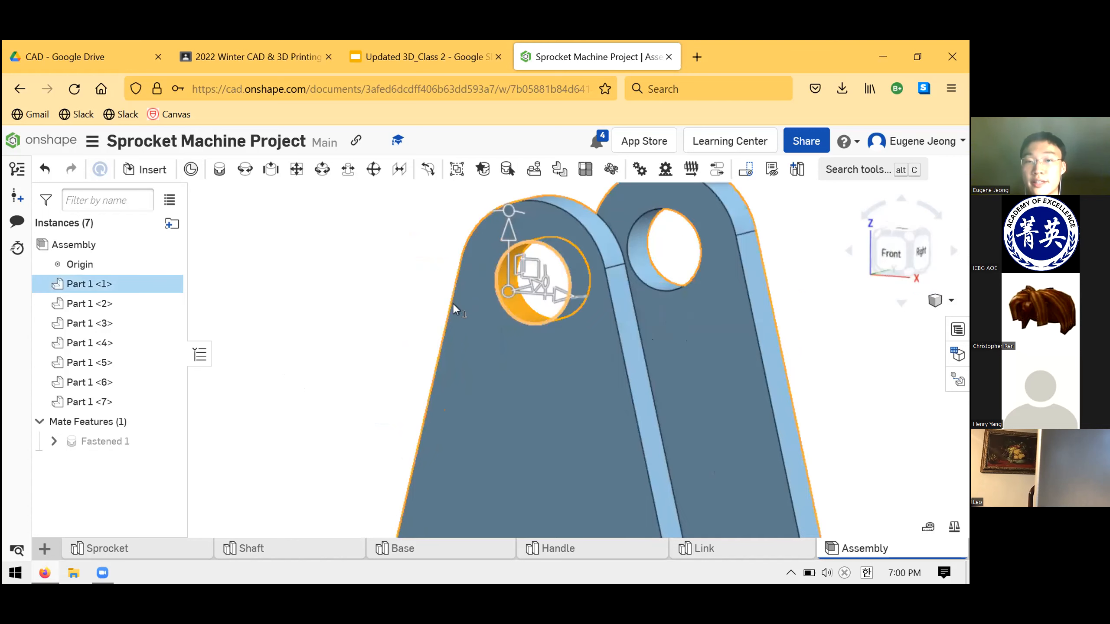
pyautogui.scroll(-1, 482, 280)
pyautogui.scroll(-3, 401, 322)
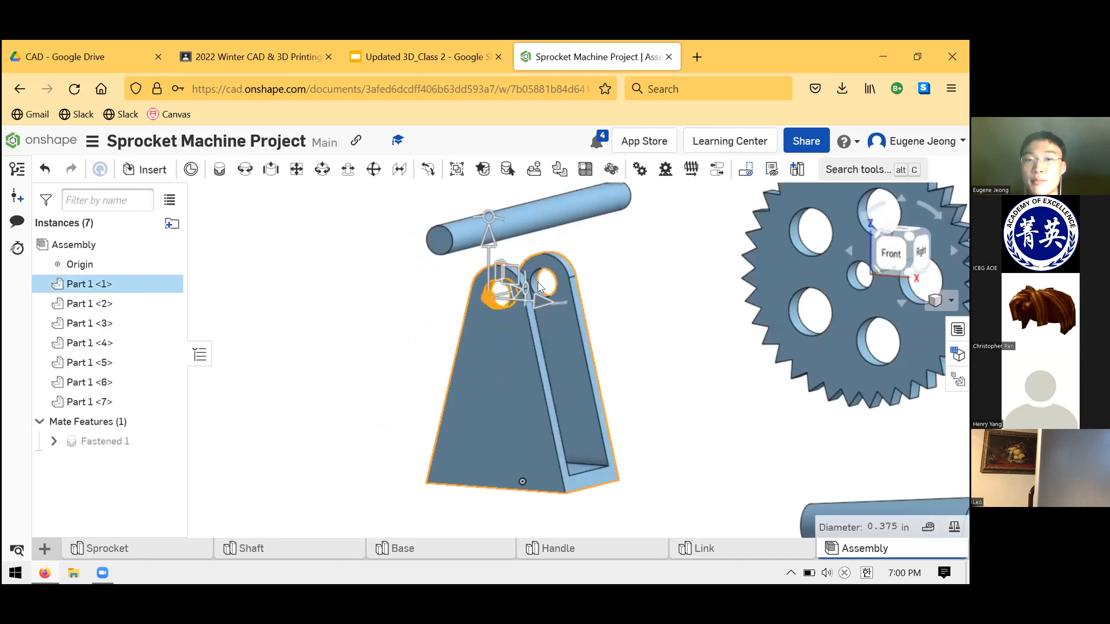
pyautogui.click(615, 280)
pyautogui.moveTo(664, 299); pyautogui.dragTo(663, 300, button='right')
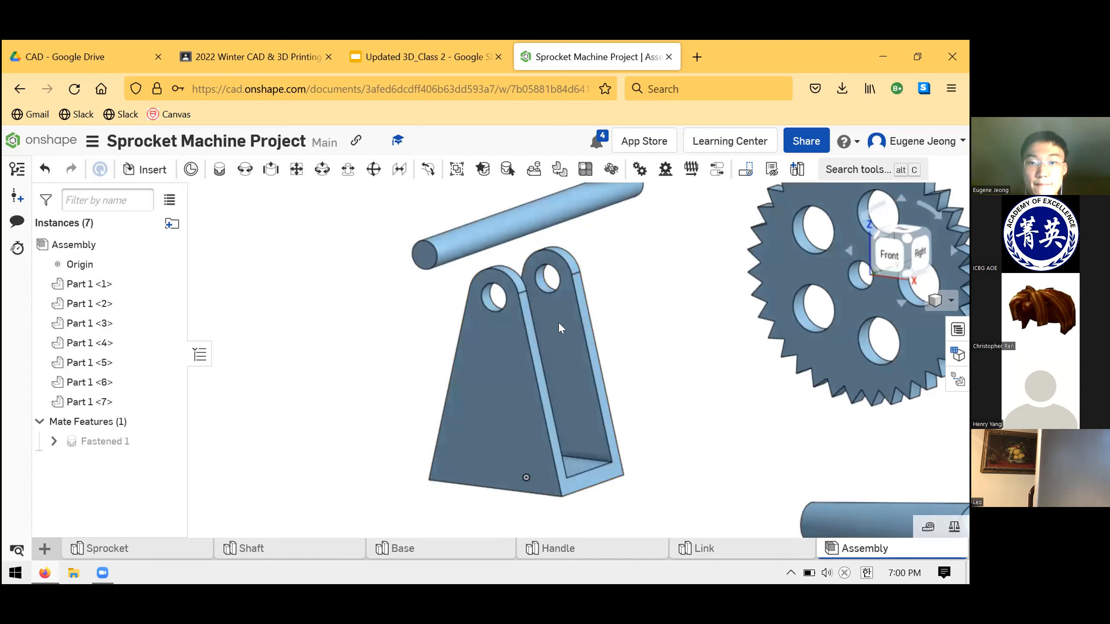
pyautogui.scroll(-5, 578, 330)
pyautogui.moveTo(620, 310); pyautogui.dragTo(616, 343, button='right')
pyautogui.scroll(3, 616, 343)
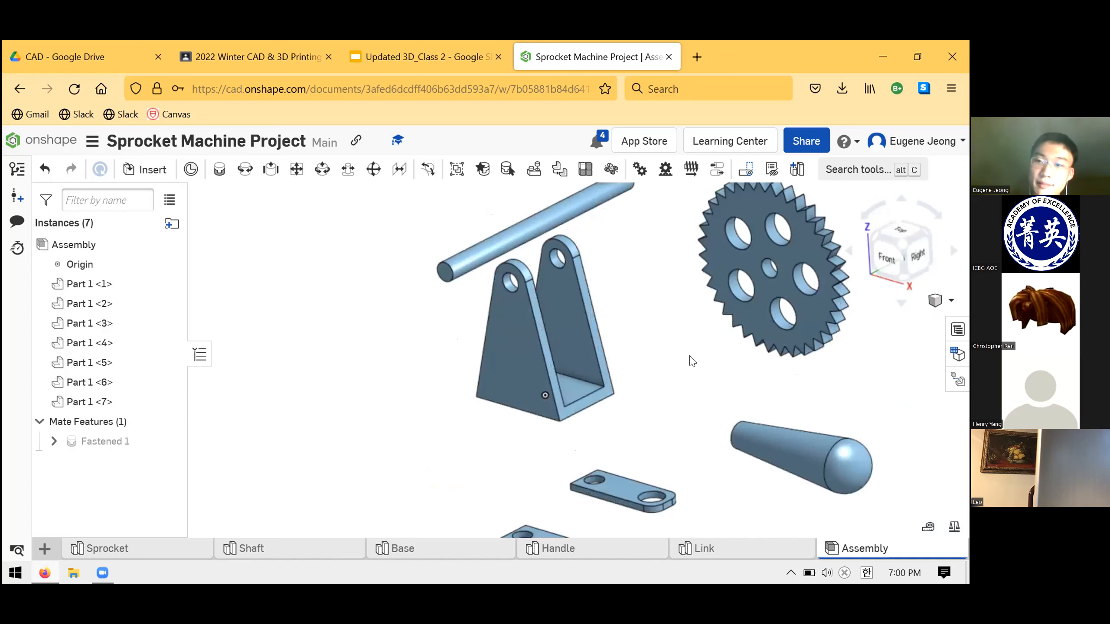
pyautogui.scroll(-3, 694, 361)
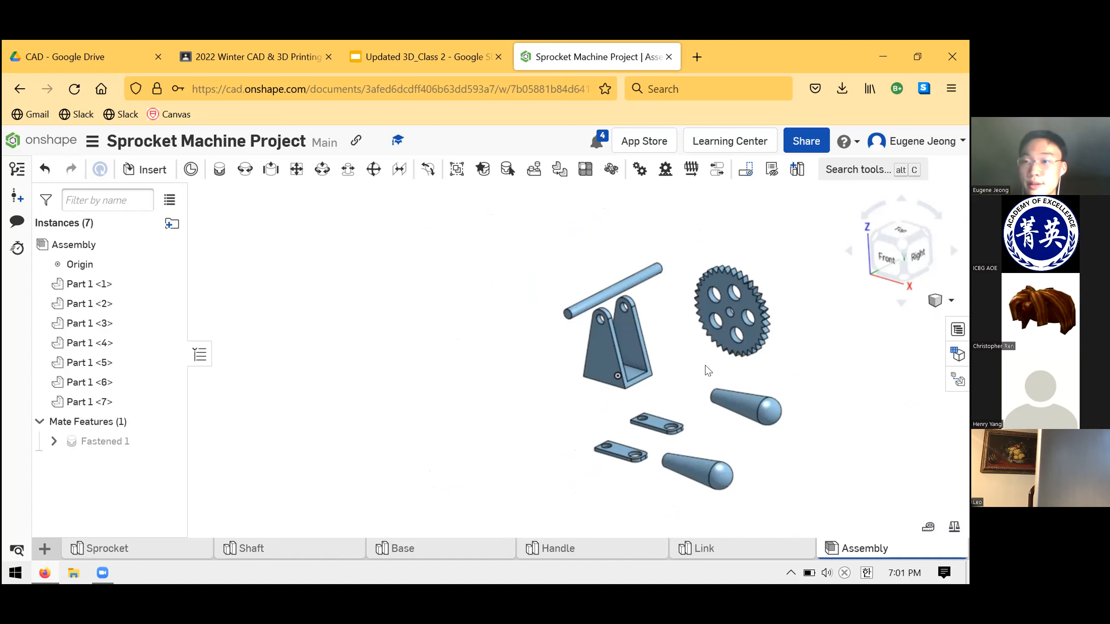
pyautogui.scroll(5, 655, 311)
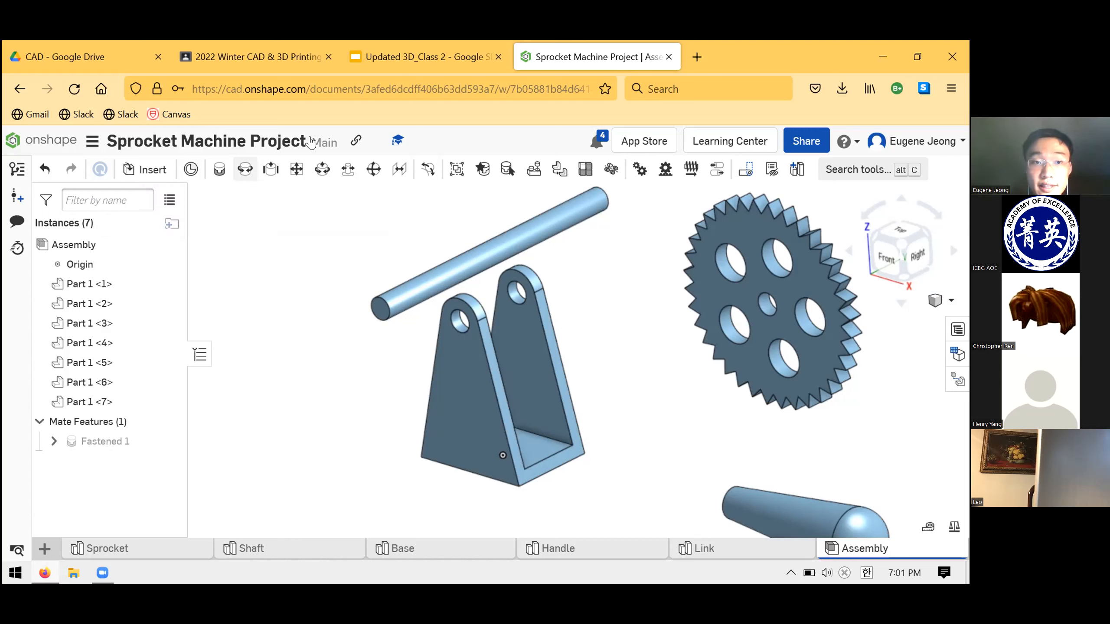
pyautogui.click(244, 169)
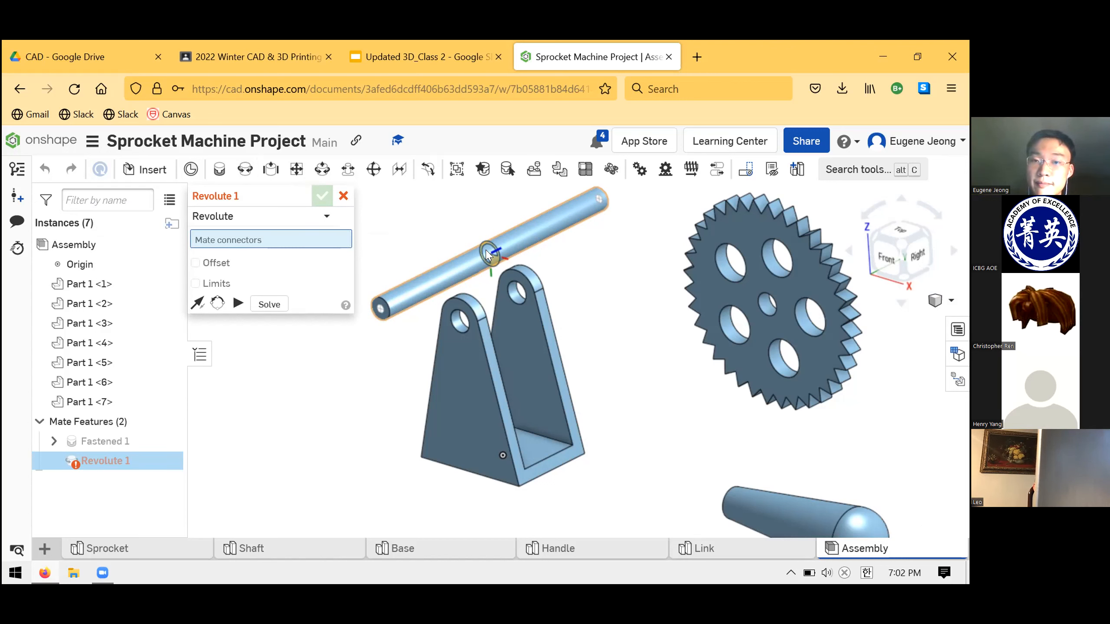
pyautogui.click(507, 267)
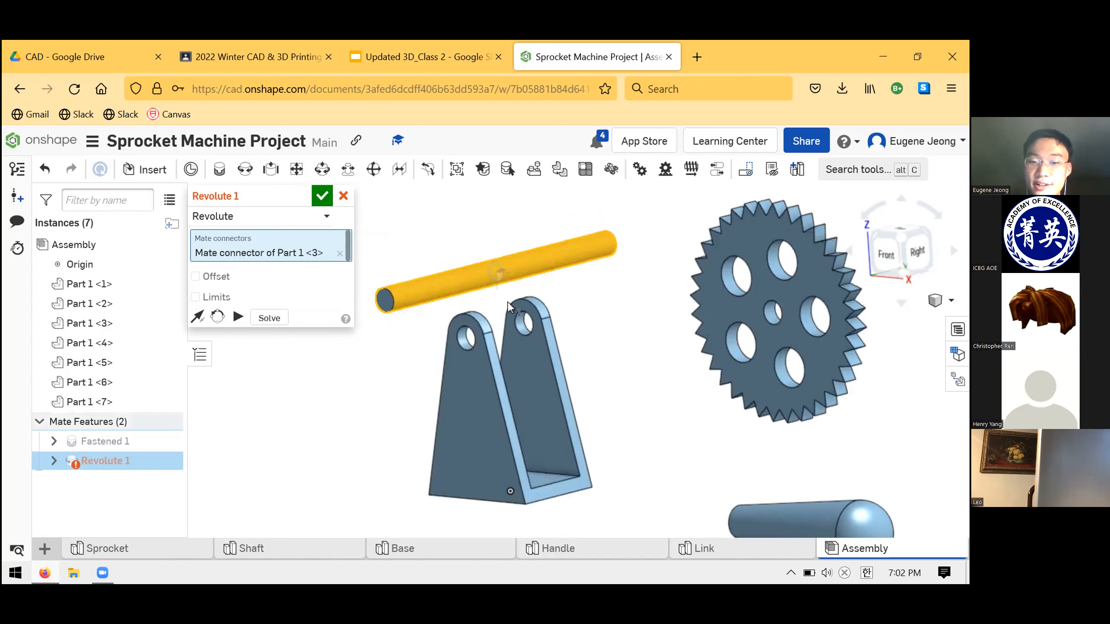
pyautogui.scroll(-3, 538, 300)
pyautogui.scroll(5, 527, 344)
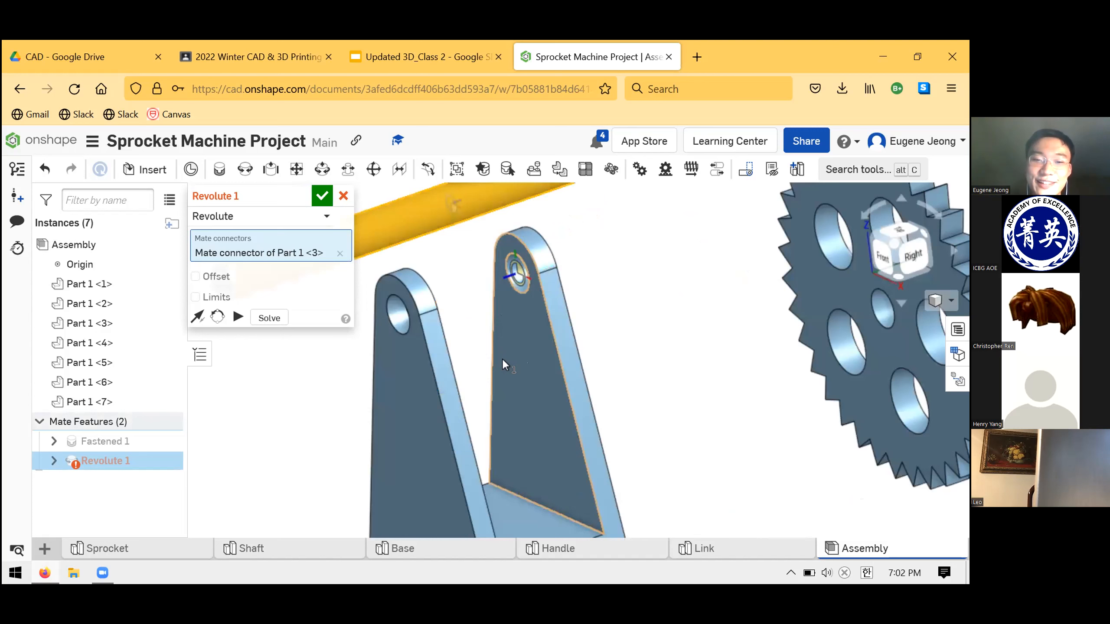
pyautogui.moveTo(408, 341); pyautogui.dragTo(558, 292, button='right')
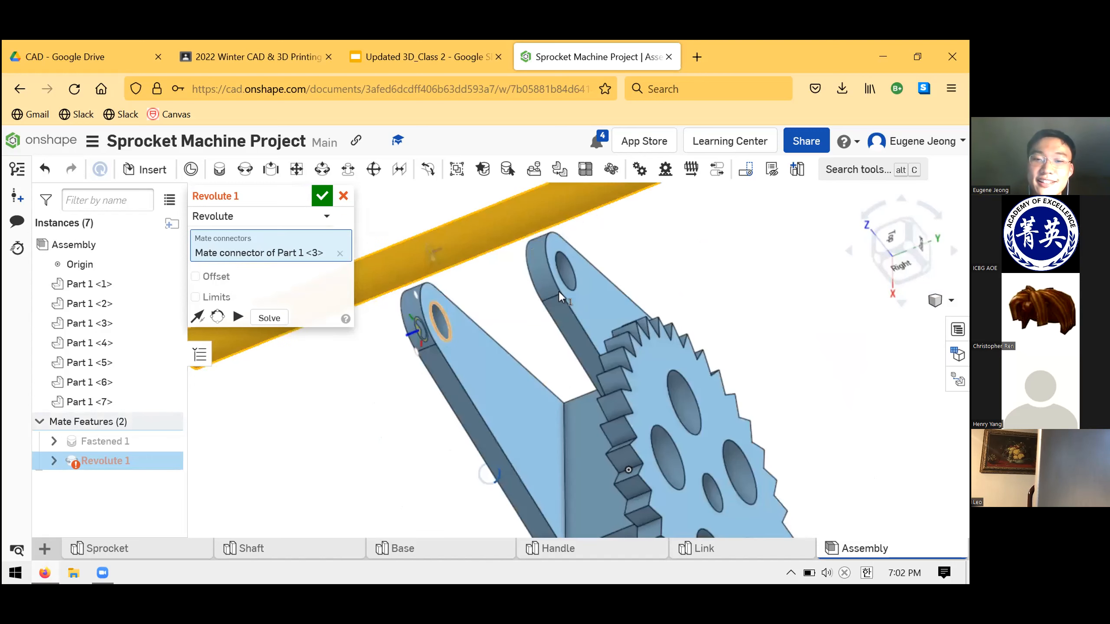
pyautogui.click(455, 331)
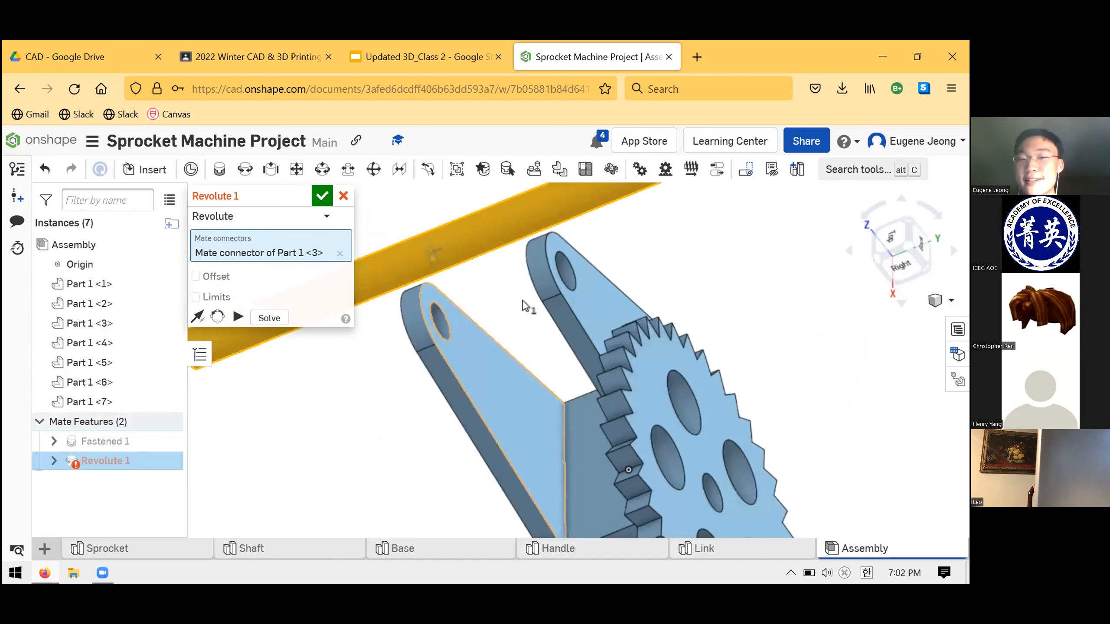
pyautogui.moveTo(527, 291); pyautogui.dragTo(563, 245, button='right')
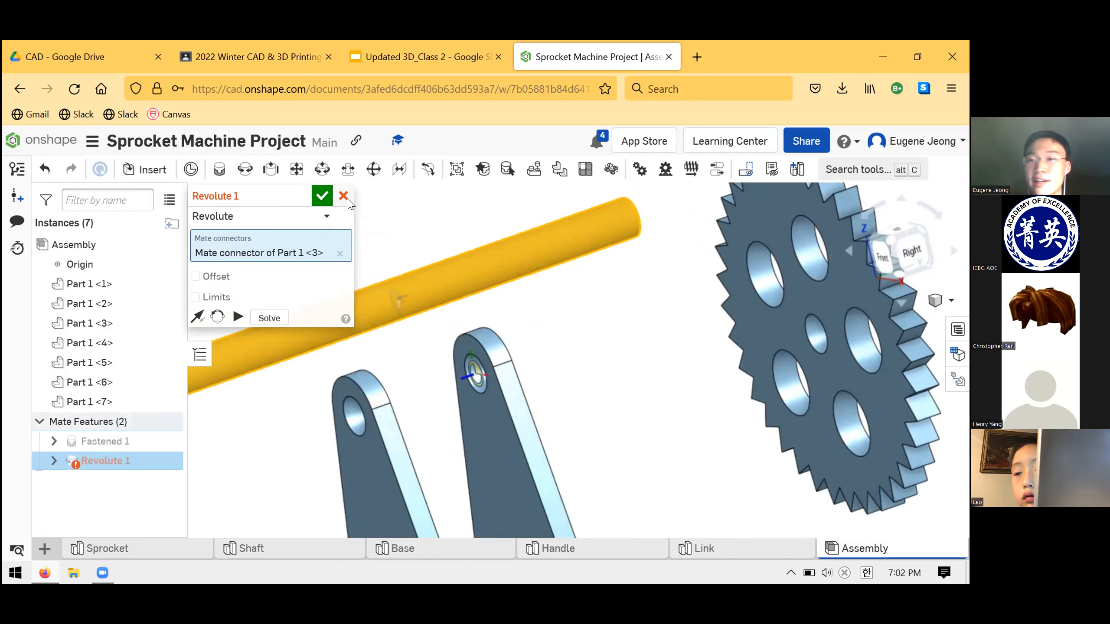
pyautogui.click(343, 196)
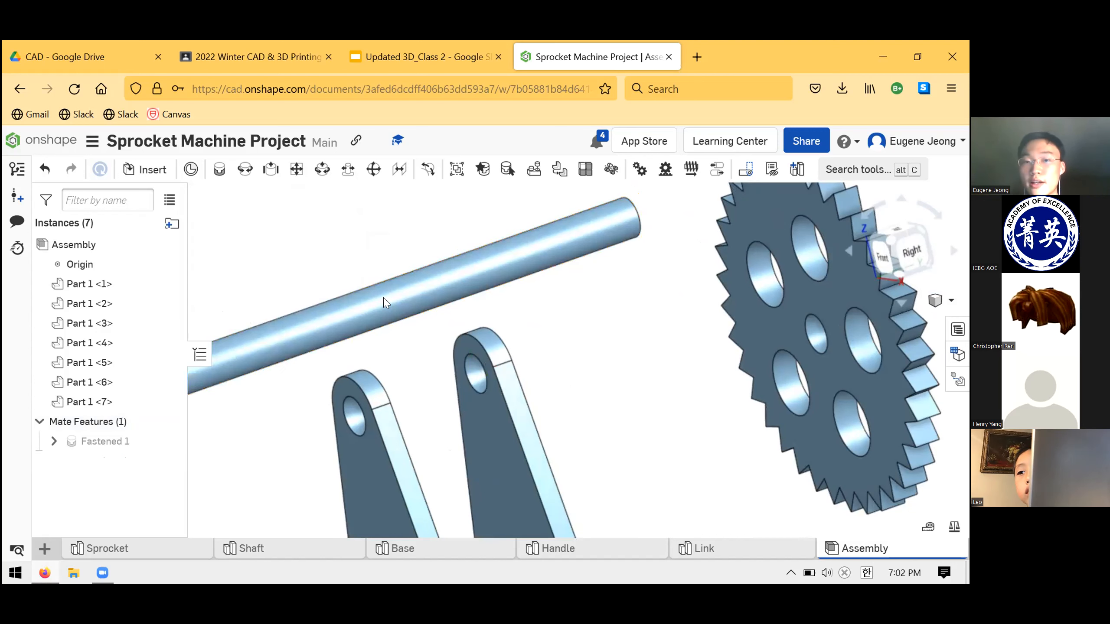
# Start a mate connector of type On entity and try hole and side edges of the base's arms as its origin entity
pyautogui.moveTo(403, 346); pyautogui.dragTo(400, 356, button='right')
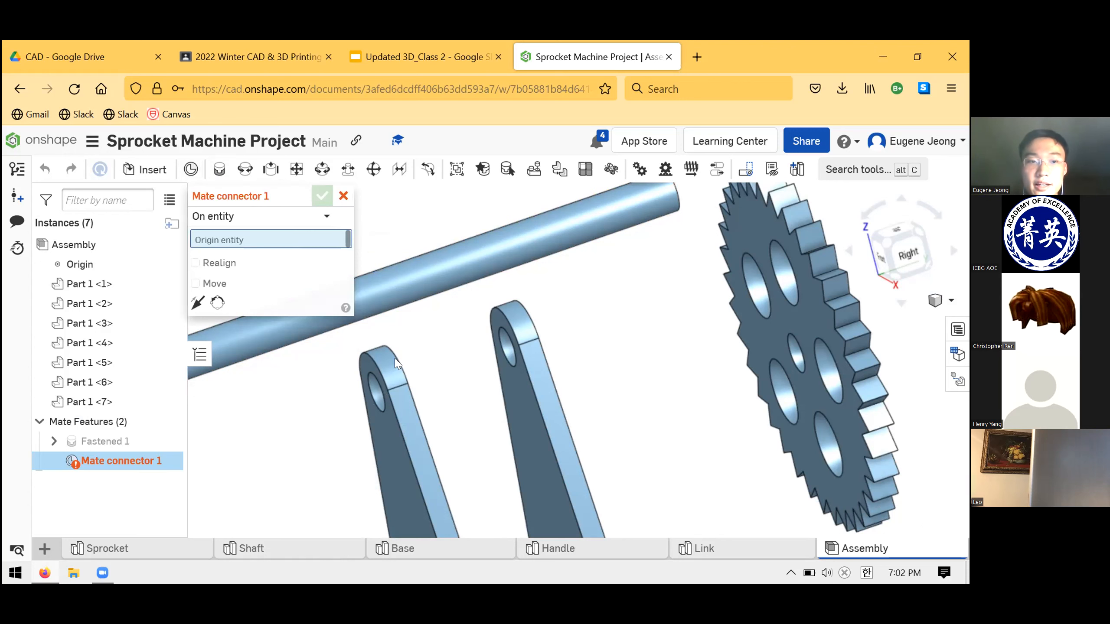
pyautogui.moveTo(473, 356); pyautogui.dragTo(470, 386, button='right')
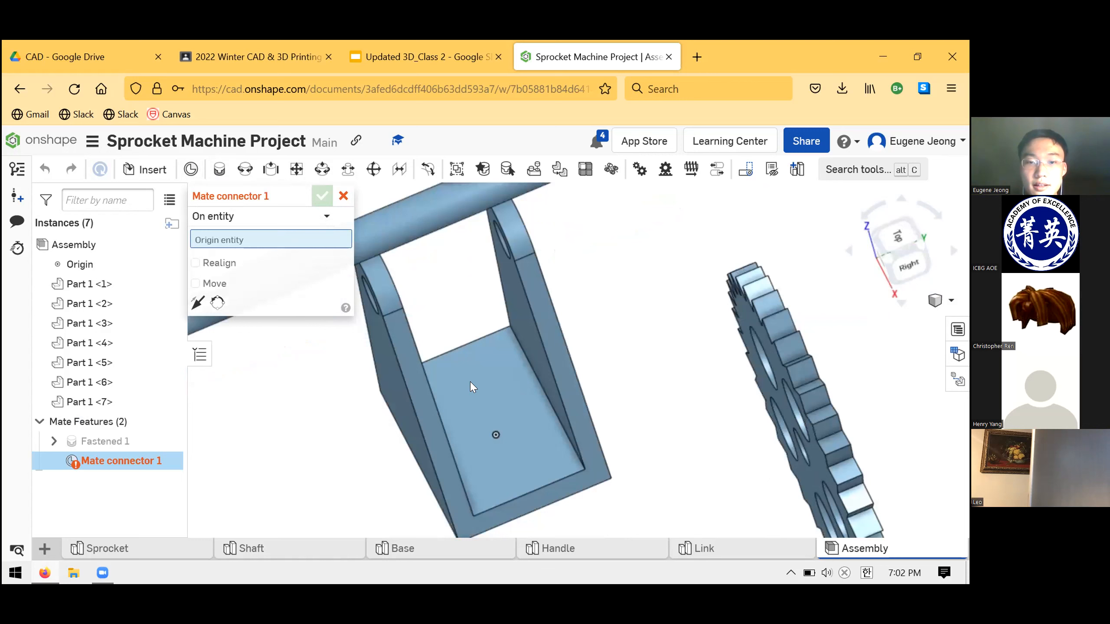
pyautogui.moveTo(334, 357); pyautogui.dragTo(538, 362, button='right')
pyautogui.scroll(-1, 468, 386)
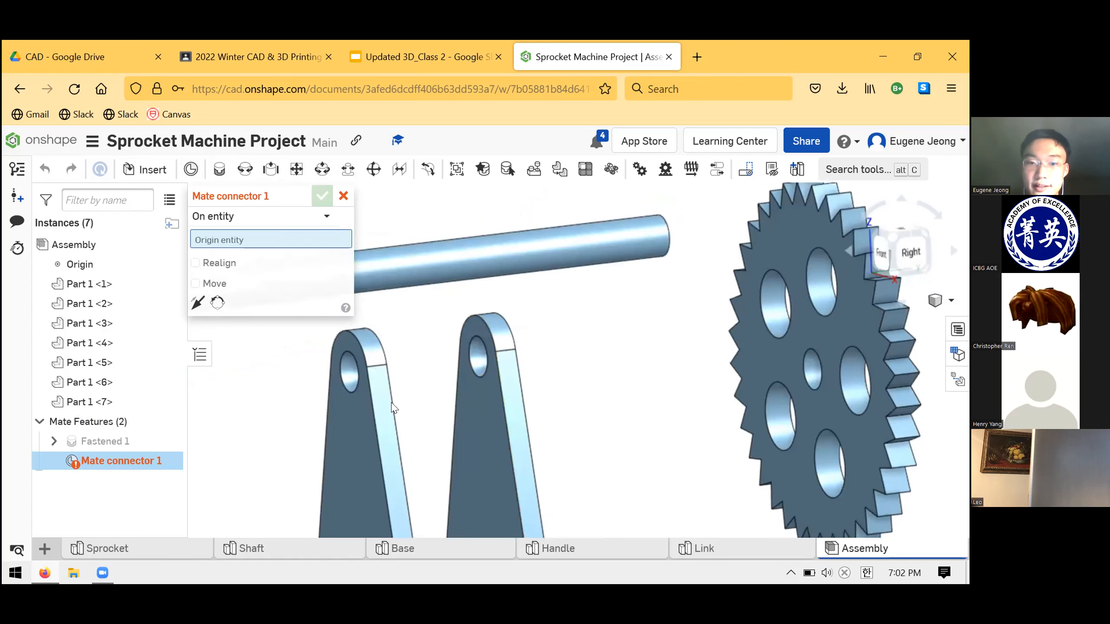
pyautogui.scroll(-1, 422, 376)
pyautogui.scroll(2, 525, 346)
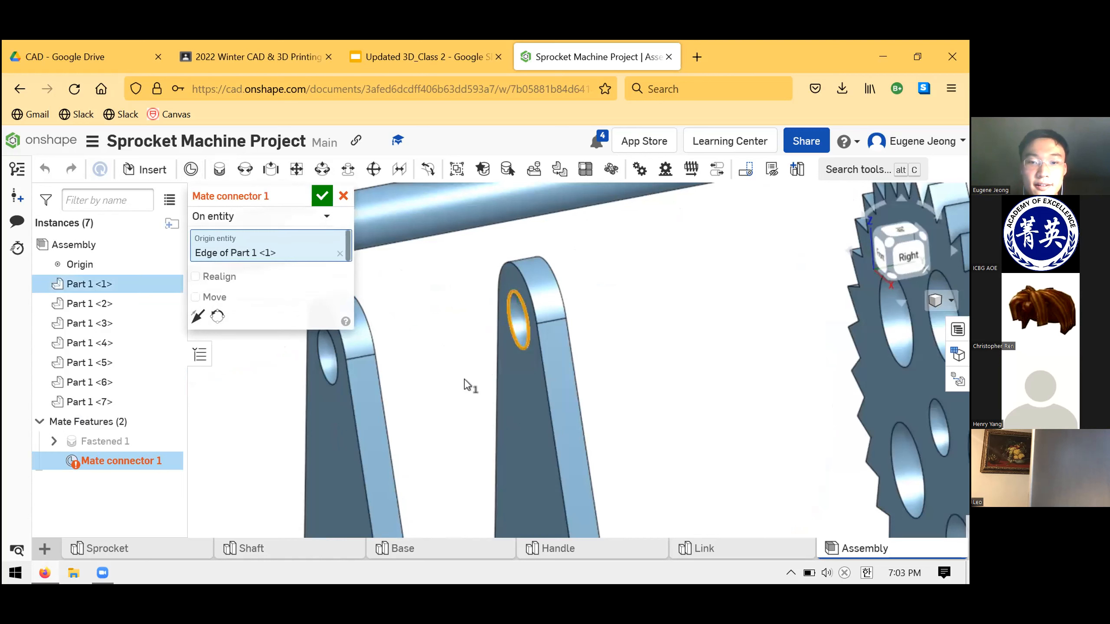
pyautogui.moveTo(461, 375); pyautogui.dragTo(467, 344, button='right')
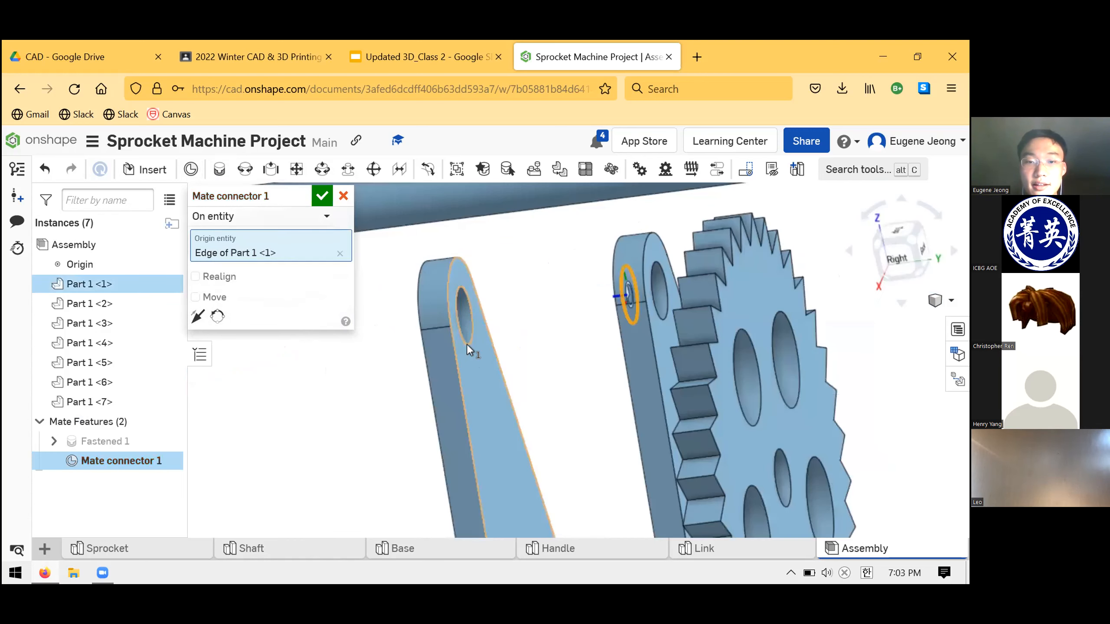
pyautogui.click(470, 341)
pyautogui.moveTo(474, 341); pyautogui.dragTo(504, 331, button='right')
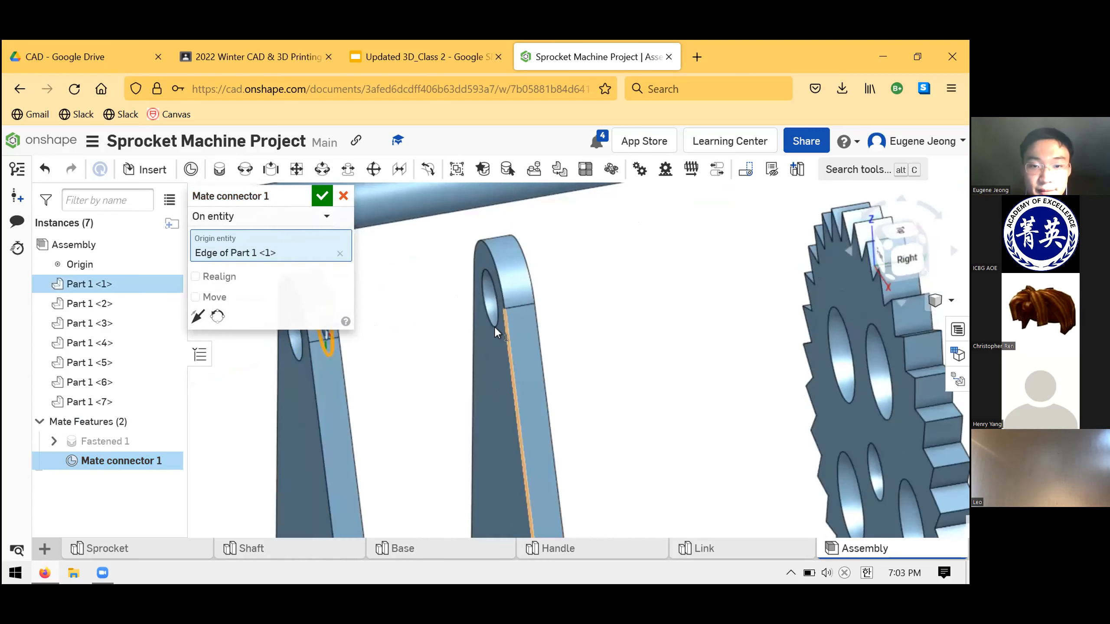
pyautogui.rightClick(486, 327)
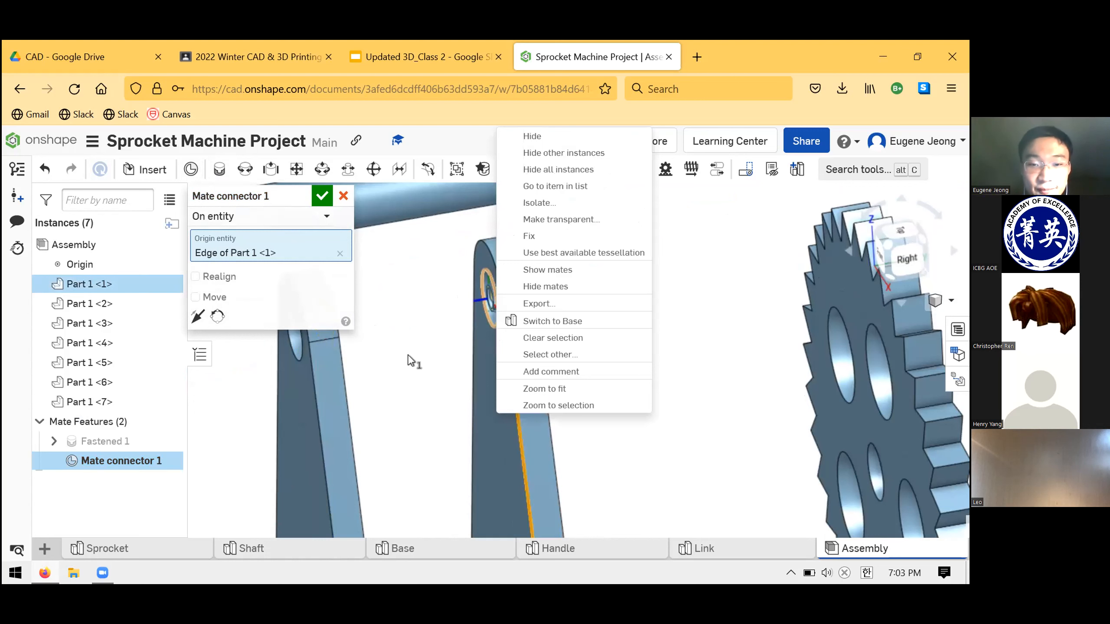
pyautogui.moveTo(410, 357); pyautogui.dragTo(503, 295, button='right')
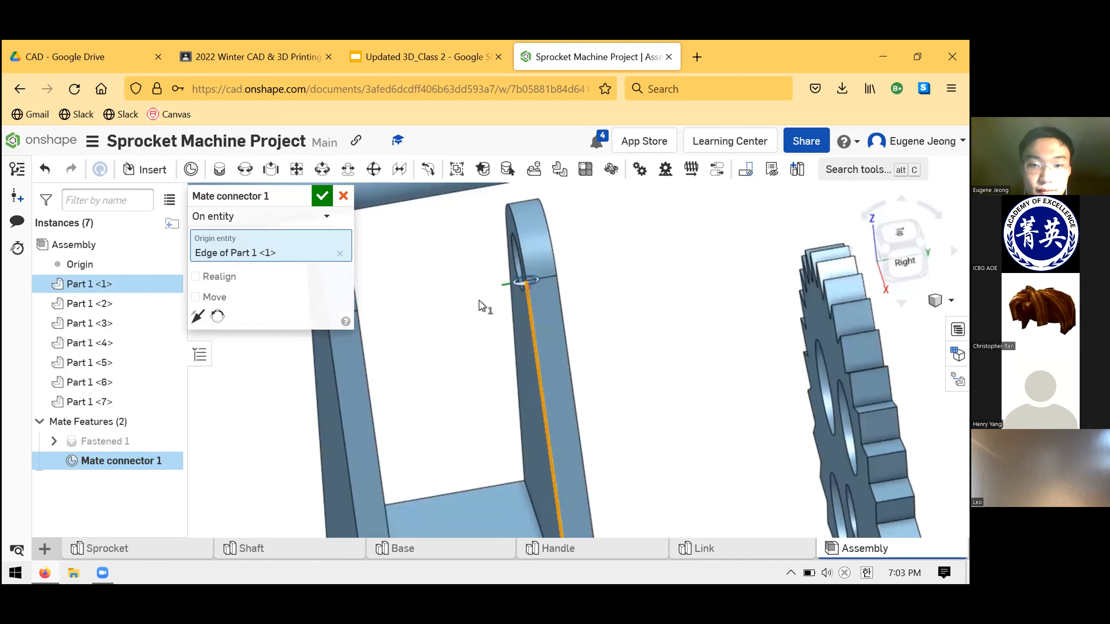
# Replace the mate connector's origin entity with the flat face of the base's arm around the hole
pyautogui.click(340, 253)
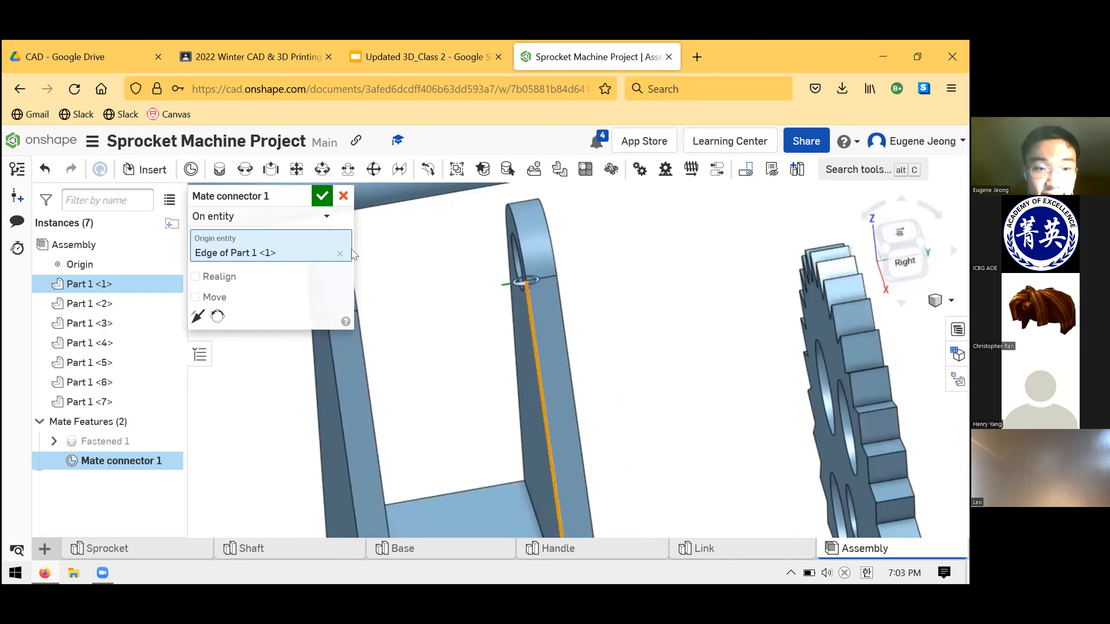
pyautogui.click(511, 245)
pyautogui.moveTo(478, 311); pyautogui.dragTo(597, 297, button='right')
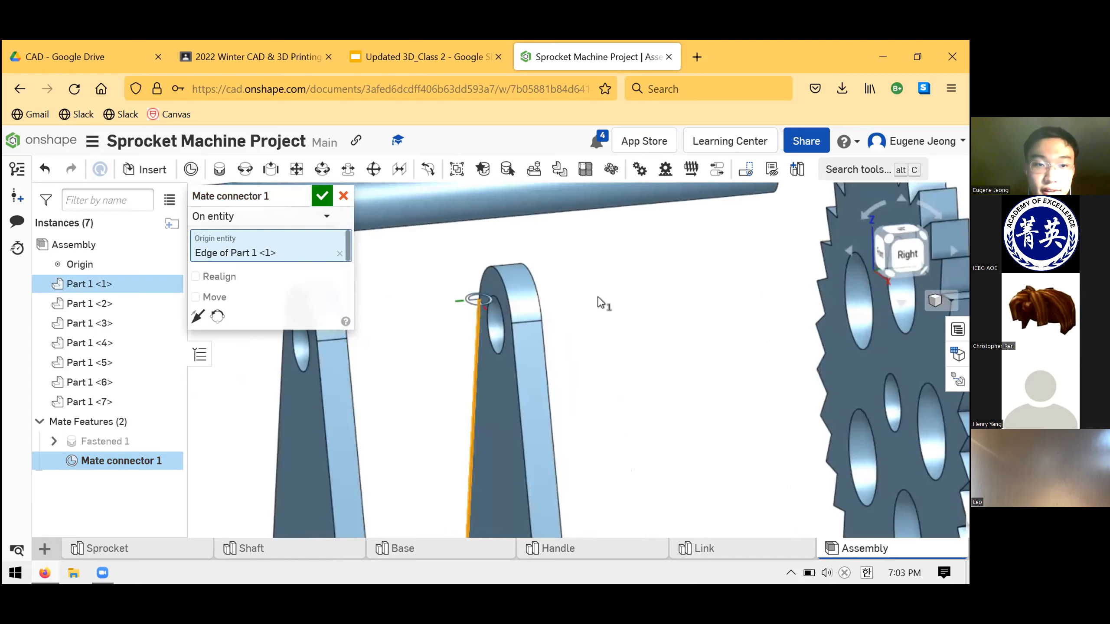
pyautogui.moveTo(387, 353); pyautogui.dragTo(404, 356, button='right')
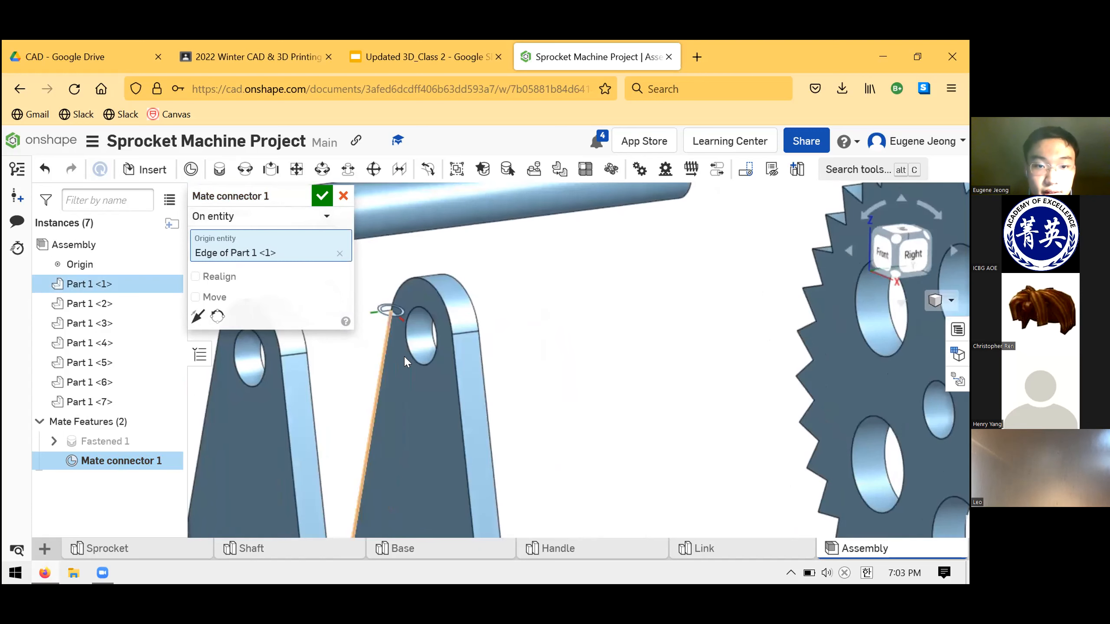
pyautogui.click(417, 362)
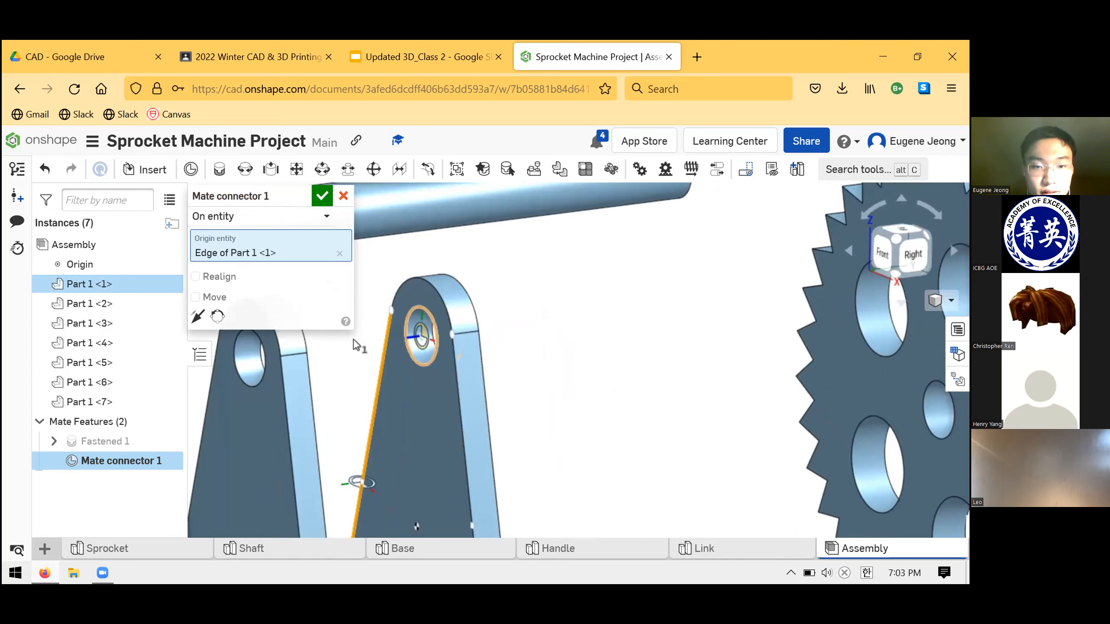
pyautogui.click(447, 363)
pyautogui.moveTo(465, 347); pyautogui.dragTo(409, 306, button='right')
pyautogui.scroll(3, 409, 307)
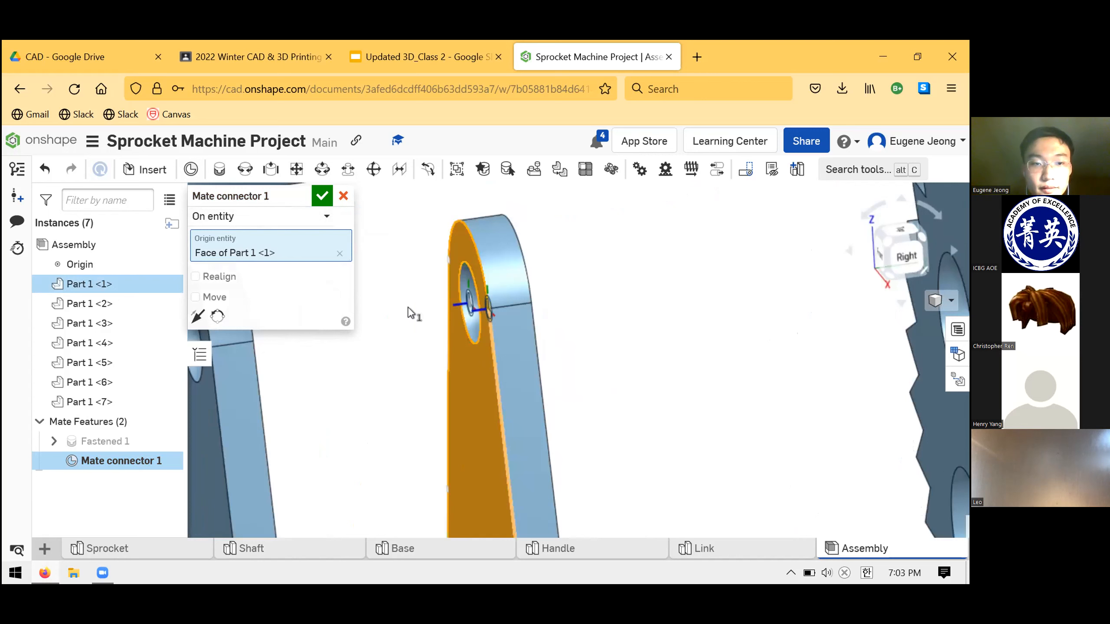
pyautogui.scroll(-3, 453, 307)
pyautogui.scroll(-3, 463, 381)
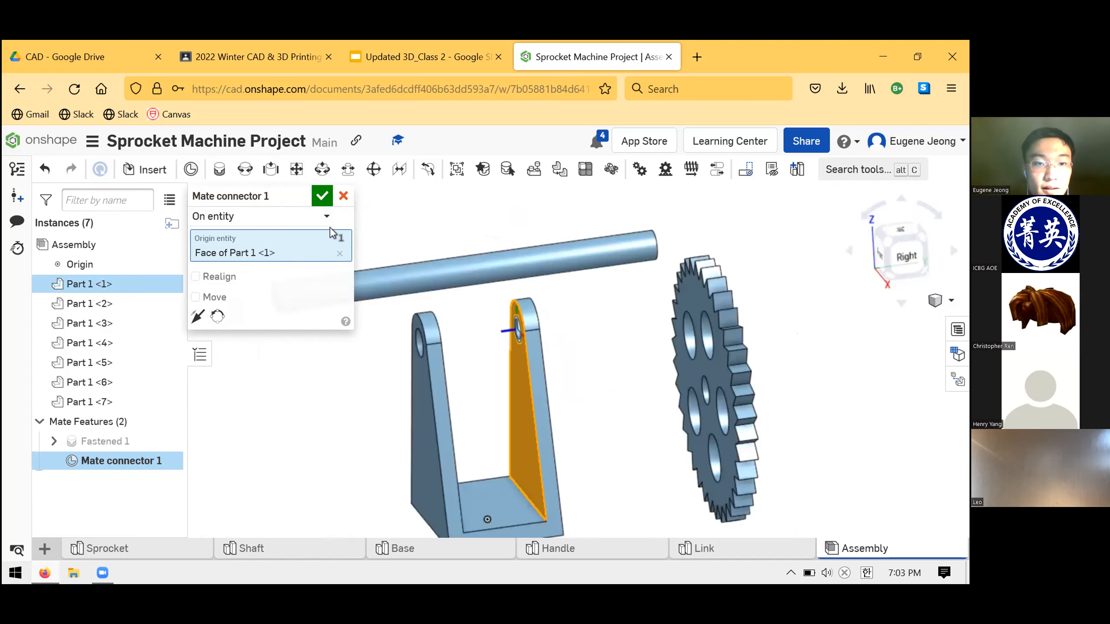
pyautogui.scroll(2, 326, 219)
# Switch the mate connector's origin type to Between entities and clear its origin entity
pyautogui.click(326, 220)
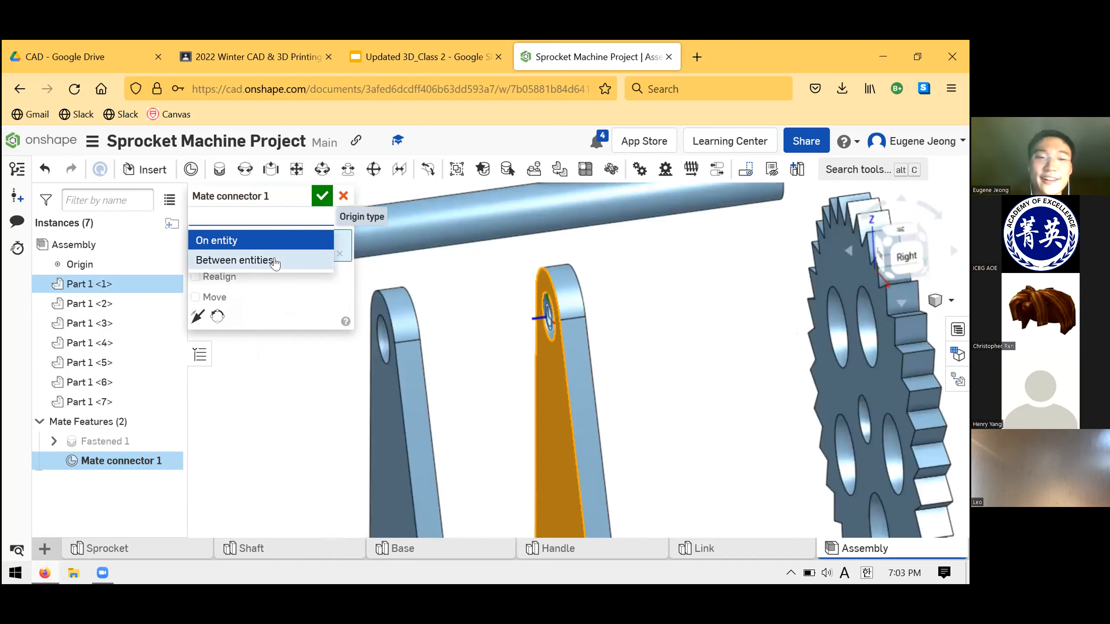
pyautogui.click(275, 261)
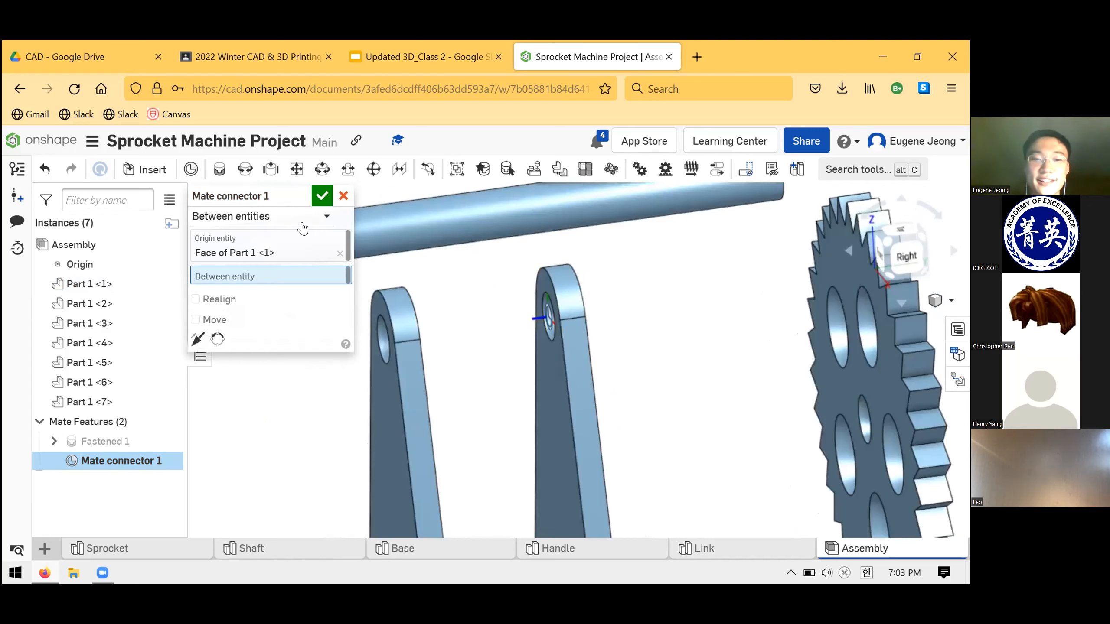
pyautogui.click(326, 219)
pyautogui.click(474, 332)
pyautogui.moveTo(473, 343); pyautogui.dragTo(560, 306, button='right')
pyautogui.moveTo(481, 306); pyautogui.dragTo(603, 313, button='right')
pyautogui.click(340, 254)
pyautogui.moveTo(696, 272); pyautogui.dragTo(708, 264, button='right')
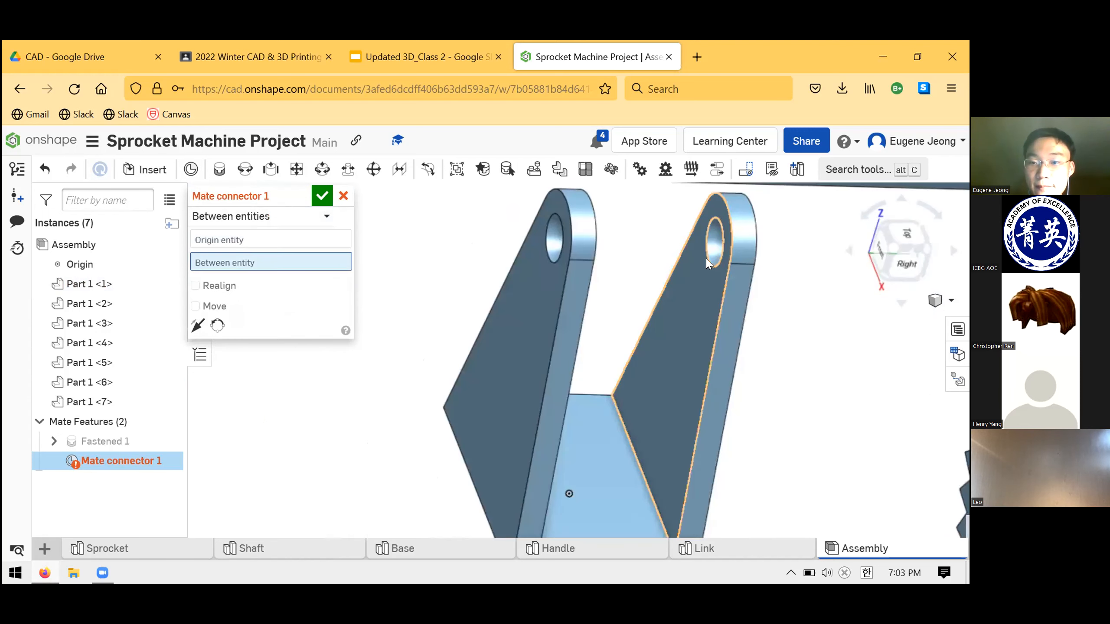
# Try the cylindrical hole surface and the flat arm face of the base as the connector's between entity
pyautogui.click(643, 292)
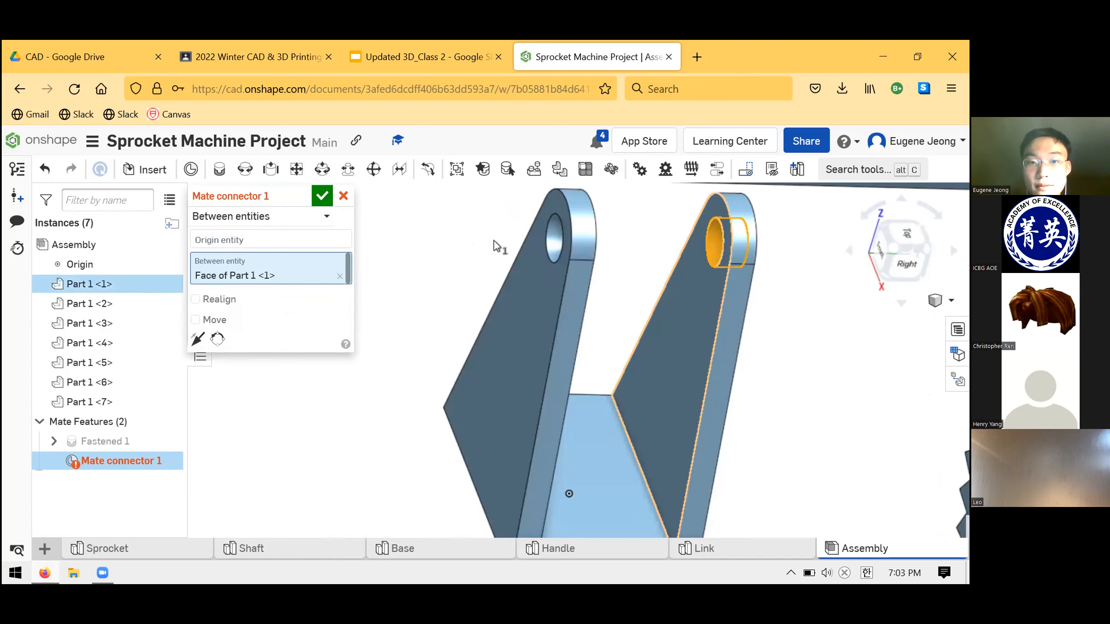
pyautogui.moveTo(485, 243)
pyautogui.mouseDown(button='right')
pyautogui.moveTo(514, 266)
pyautogui.moveTo(489, 242)
pyautogui.mouseUp(button='right')
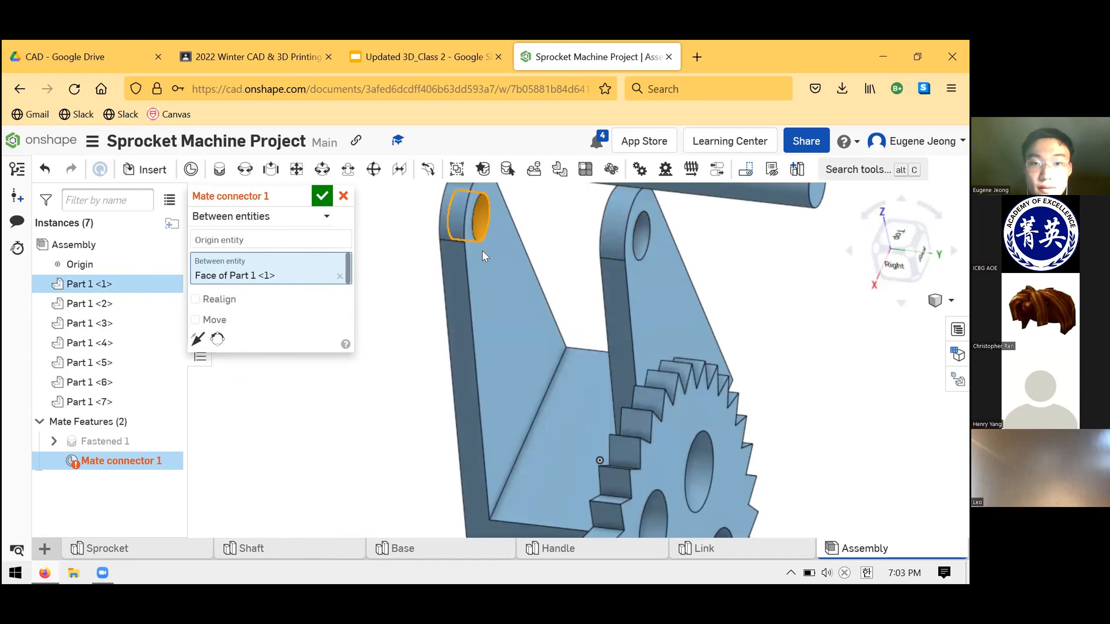
pyautogui.click(486, 239)
pyautogui.click(483, 235)
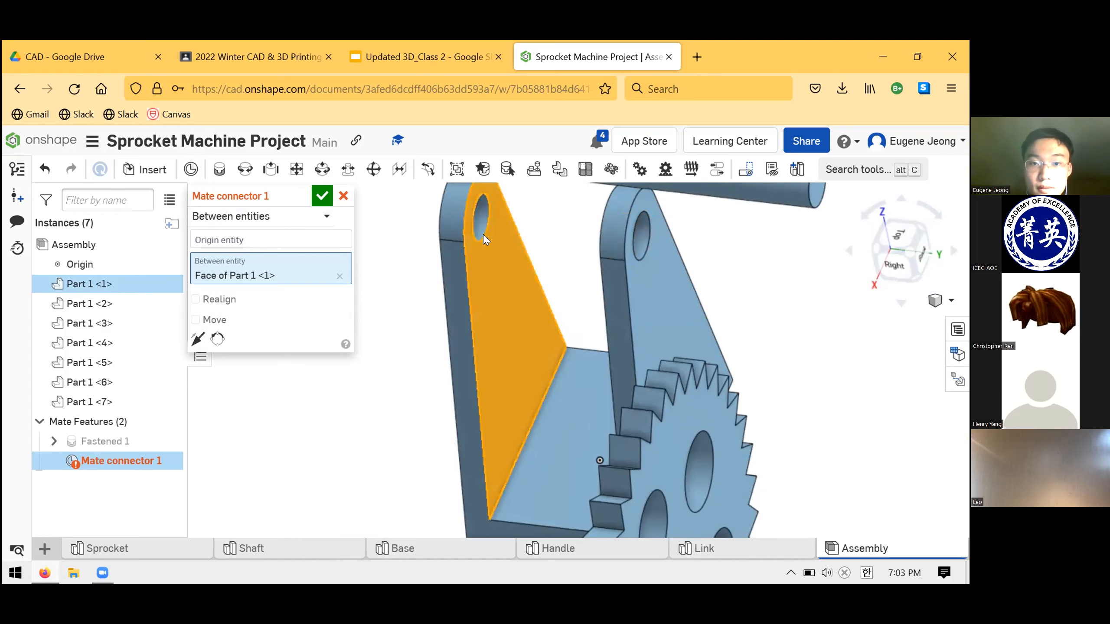
pyautogui.click(485, 226)
pyautogui.click(487, 221)
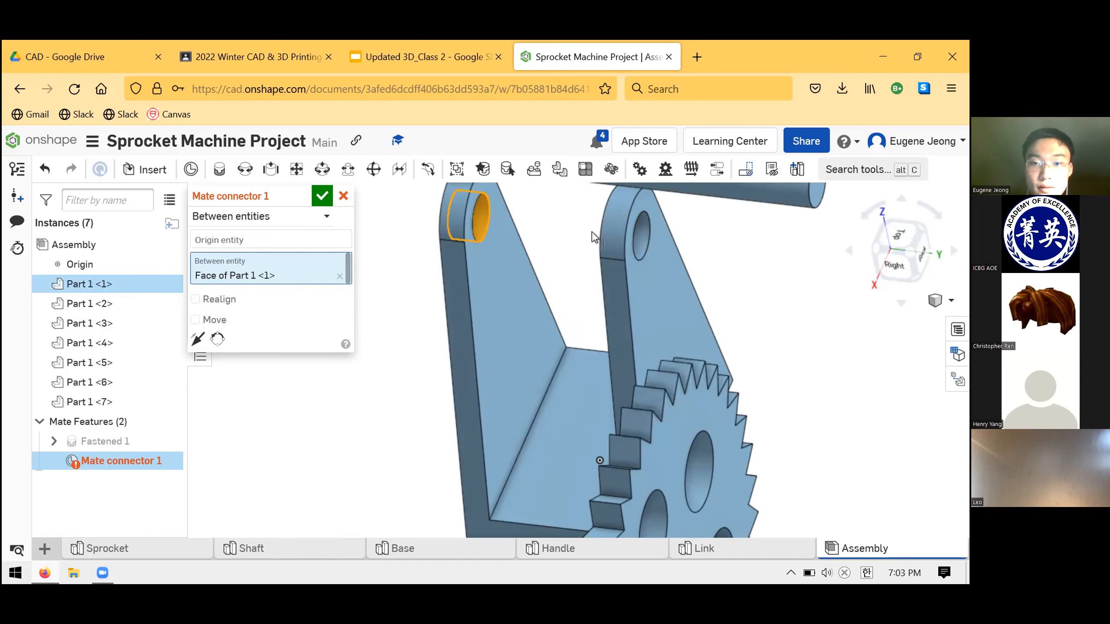
pyautogui.moveTo(570, 245); pyautogui.dragTo(616, 250, button='right')
pyautogui.click(547, 255)
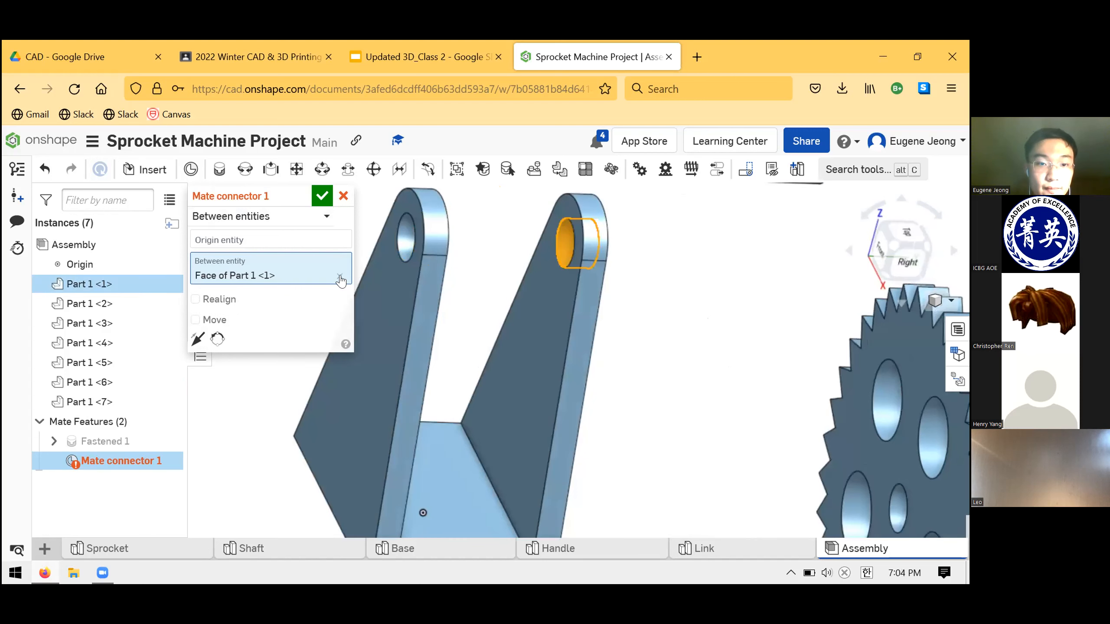
# Clear the between entity and try the Move option, then cancel the mate connector
pyautogui.click(196, 300)
pyautogui.click(196, 306)
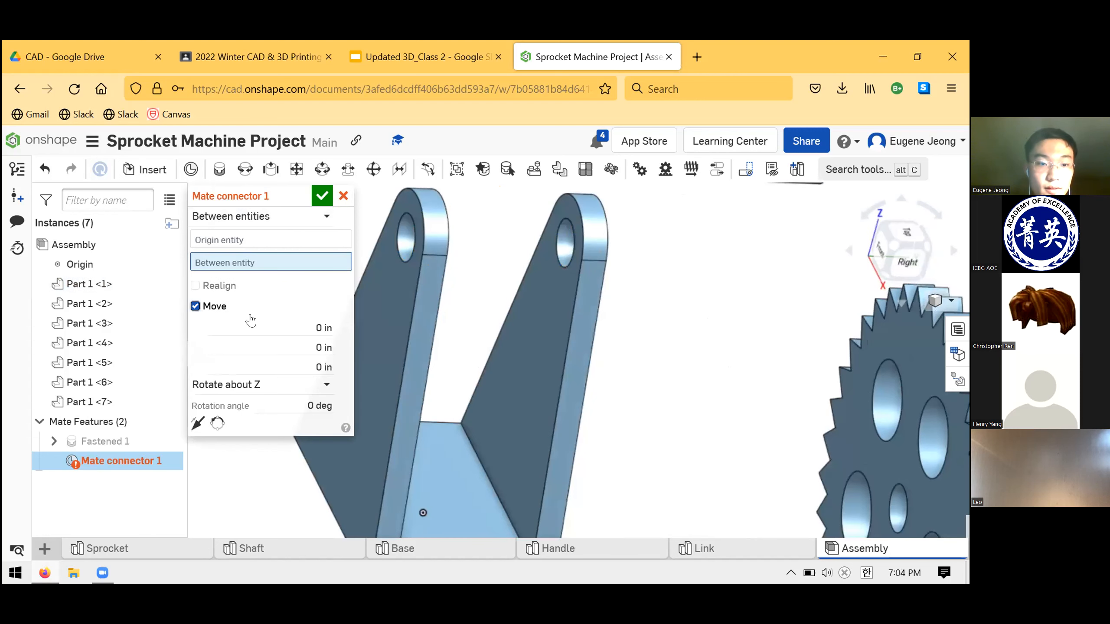
pyautogui.rightClick(492, 300)
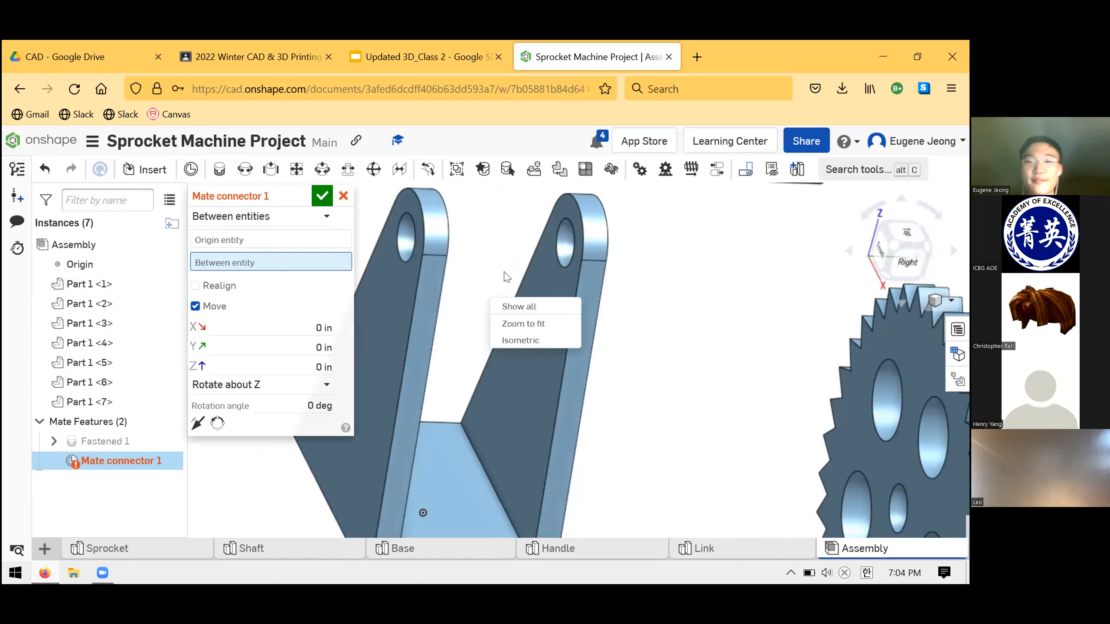
pyautogui.click(502, 276)
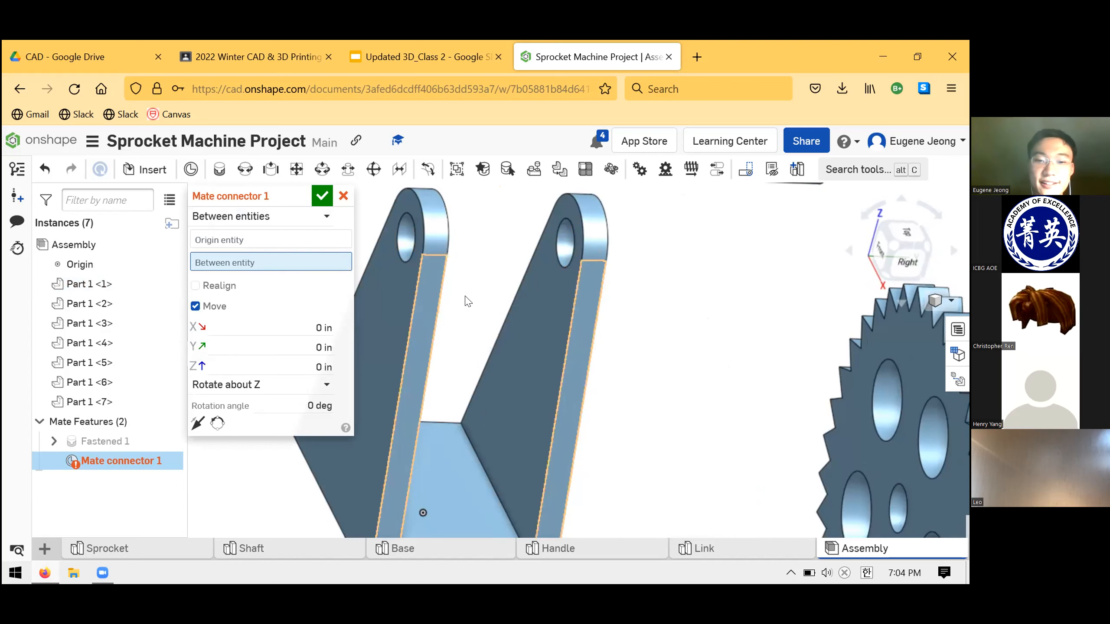
pyautogui.moveTo(478, 340); pyautogui.dragTo(497, 269, button='right')
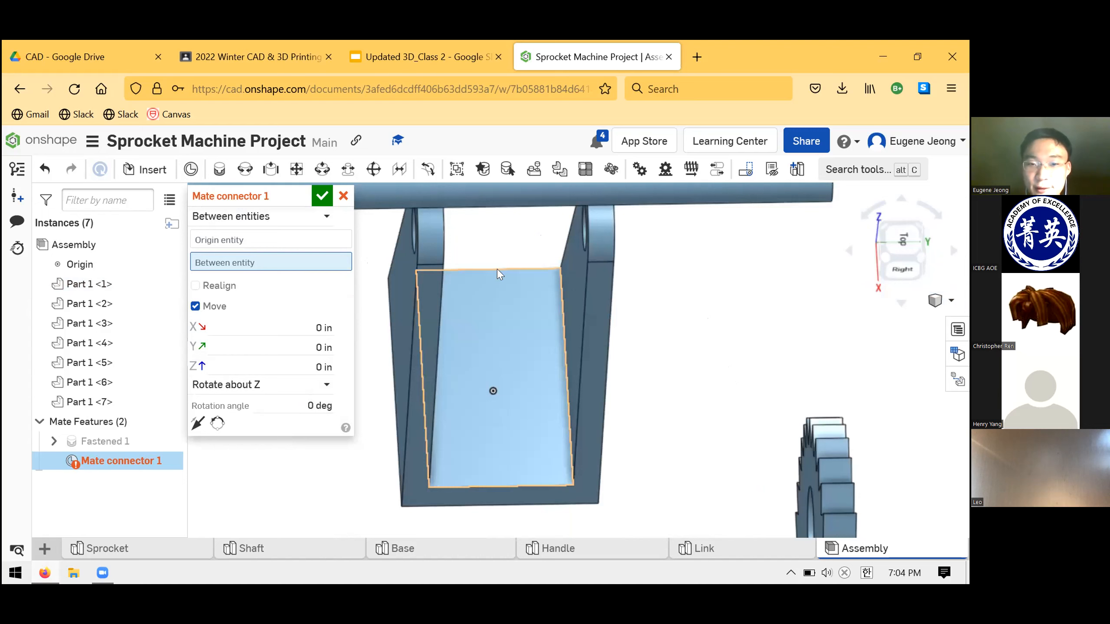
pyautogui.click(344, 198)
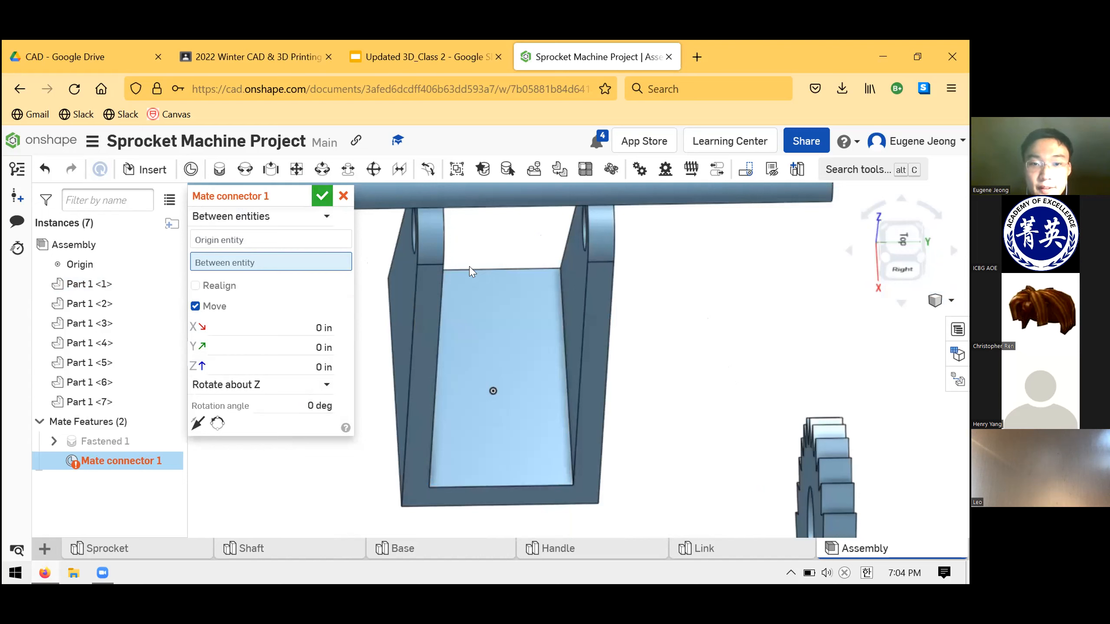
# Select the far edge of the base floor between the two arms and check its length
pyautogui.click(519, 267)
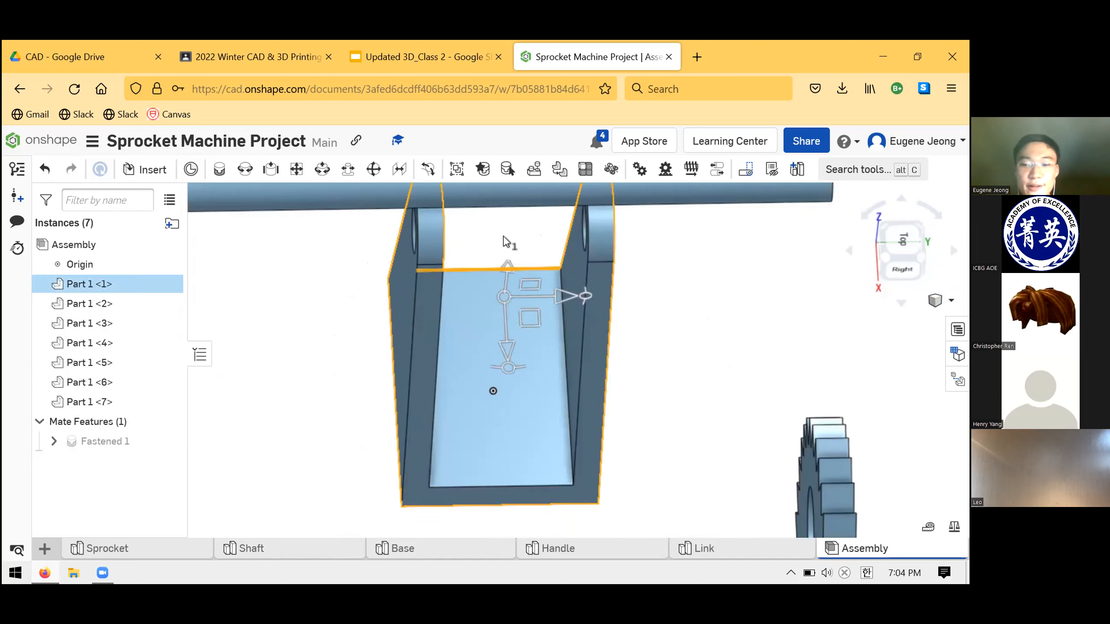
pyautogui.moveTo(577, 292); pyautogui.dragTo(577, 284, button='right')
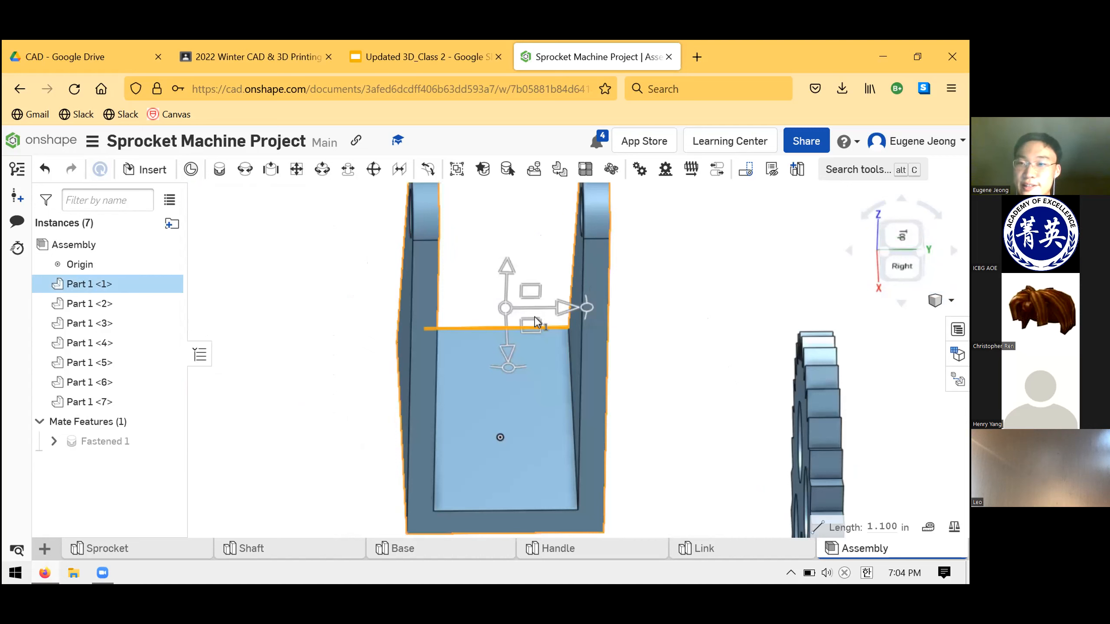
pyautogui.moveTo(535, 317); pyautogui.dragTo(511, 319, button='right')
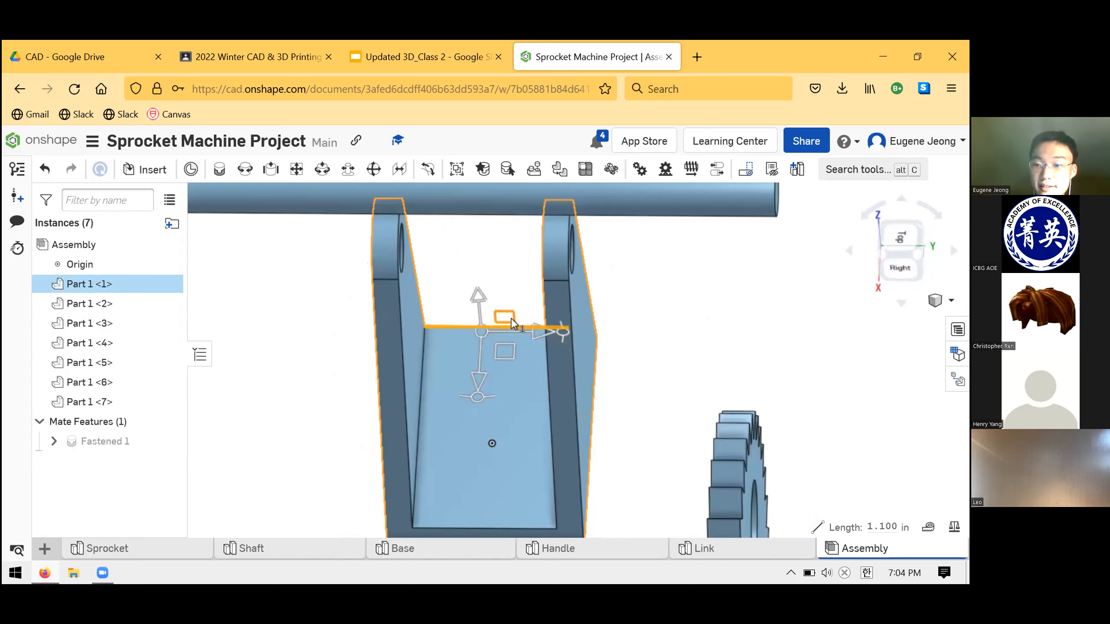
pyautogui.scroll(-3, 491, 387)
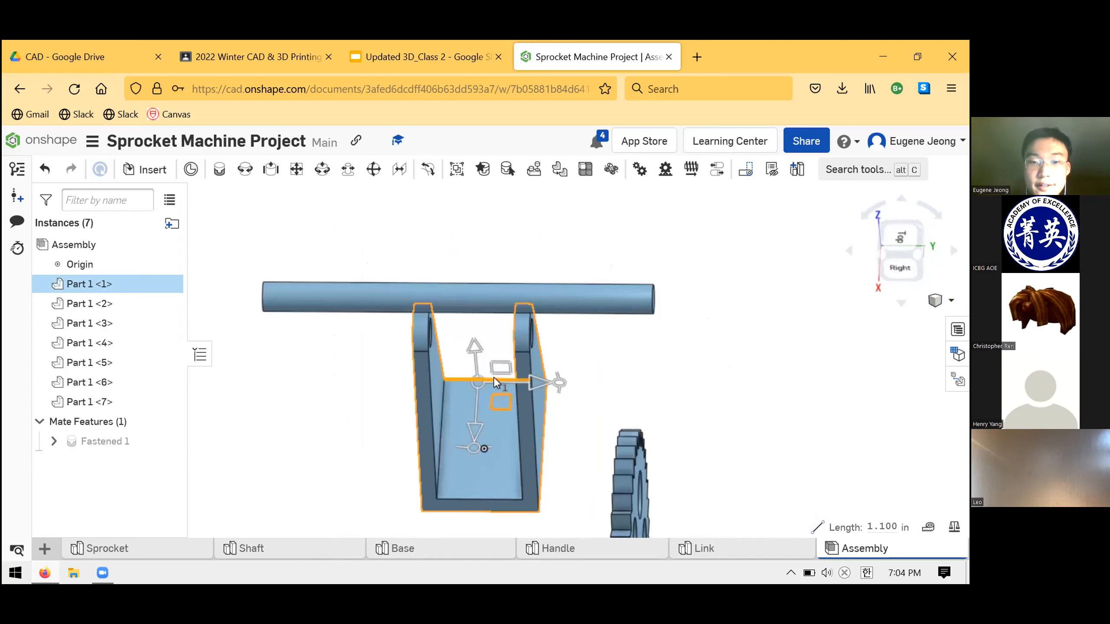
pyautogui.moveTo(498, 370); pyautogui.dragTo(488, 410, button='right')
pyautogui.scroll(3, 450, 394)
pyautogui.scroll(3, 442, 401)
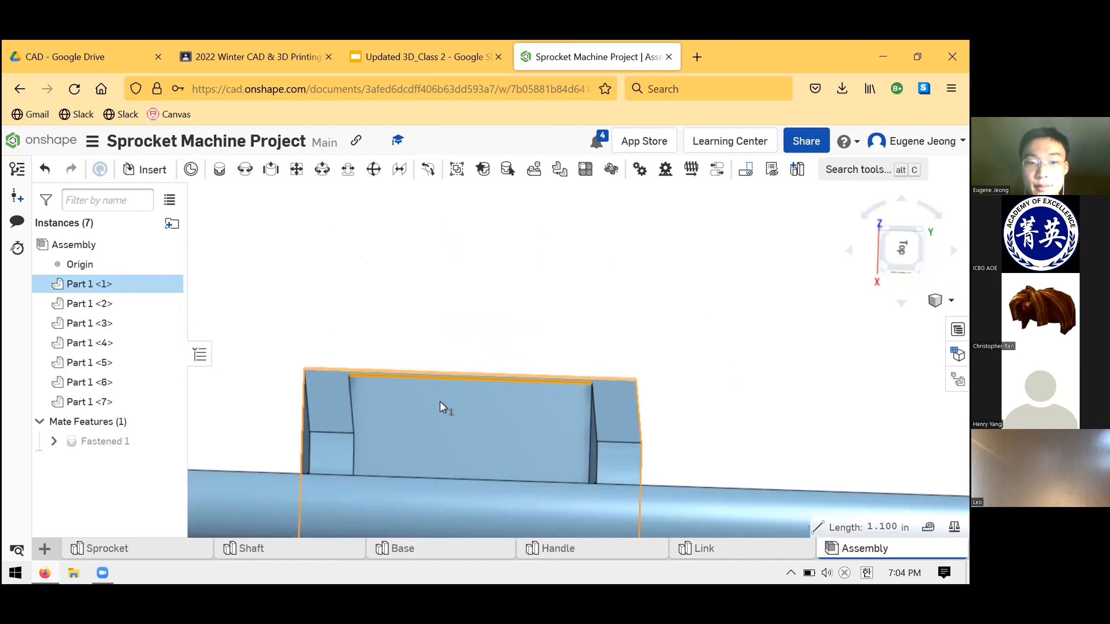
pyautogui.moveTo(322, 420); pyautogui.dragTo(361, 430, button='right')
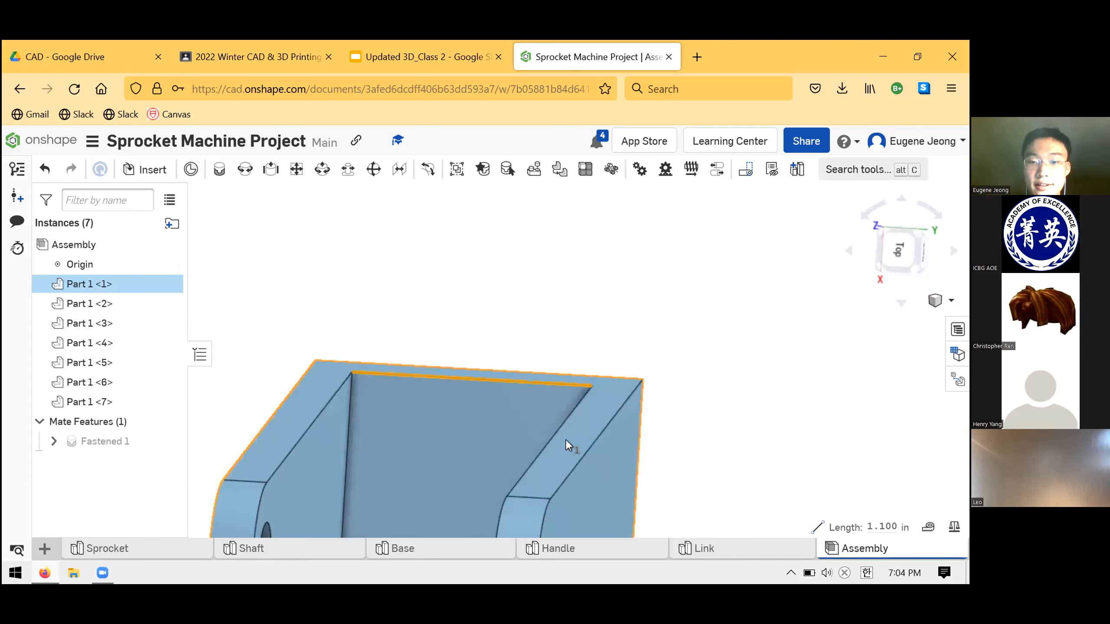
pyautogui.moveTo(614, 460)
pyautogui.mouseDown(button='right')
pyautogui.moveTo(600, 437)
pyautogui.moveTo(634, 466)
pyautogui.mouseUp(button='right')
pyautogui.moveTo(660, 419); pyautogui.dragTo(752, 467, button='right')
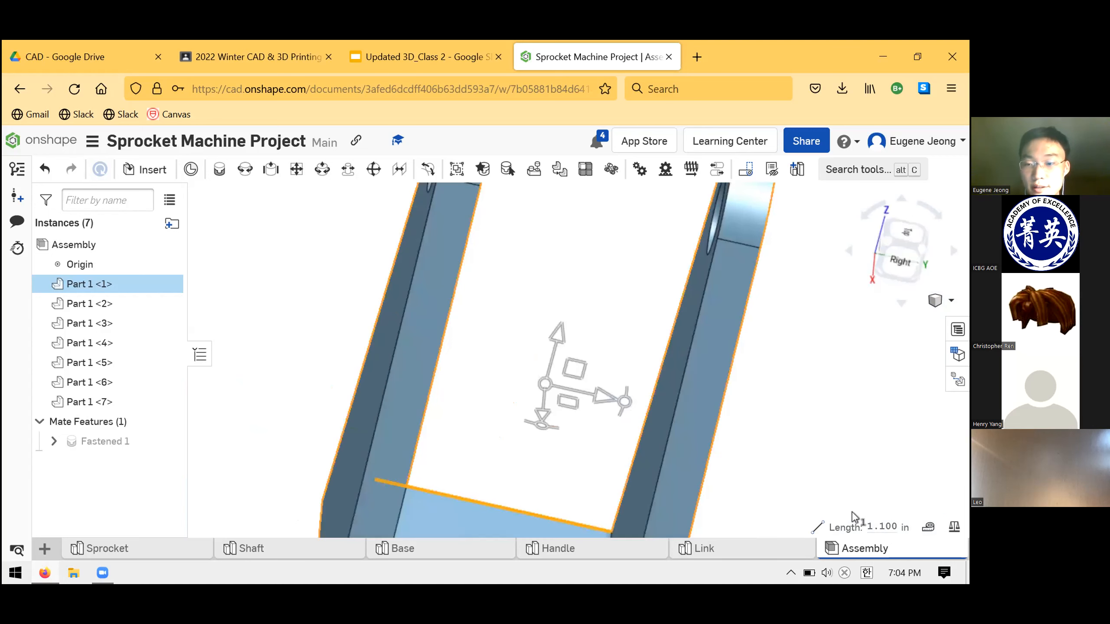
pyautogui.moveTo(864, 526); pyautogui.dragTo(892, 522)
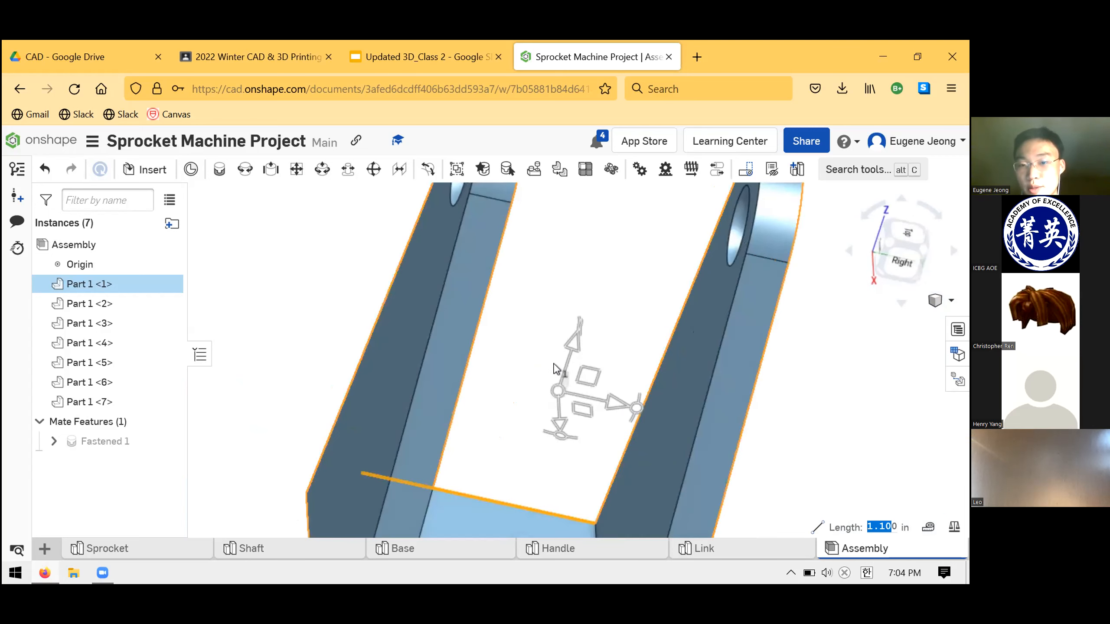
# Inspect the gap between the base's arms and reselect the floor's far edge to recheck its length
pyautogui.scroll(-3, 588, 363)
pyautogui.moveTo(589, 364); pyautogui.dragTo(581, 378, button='right')
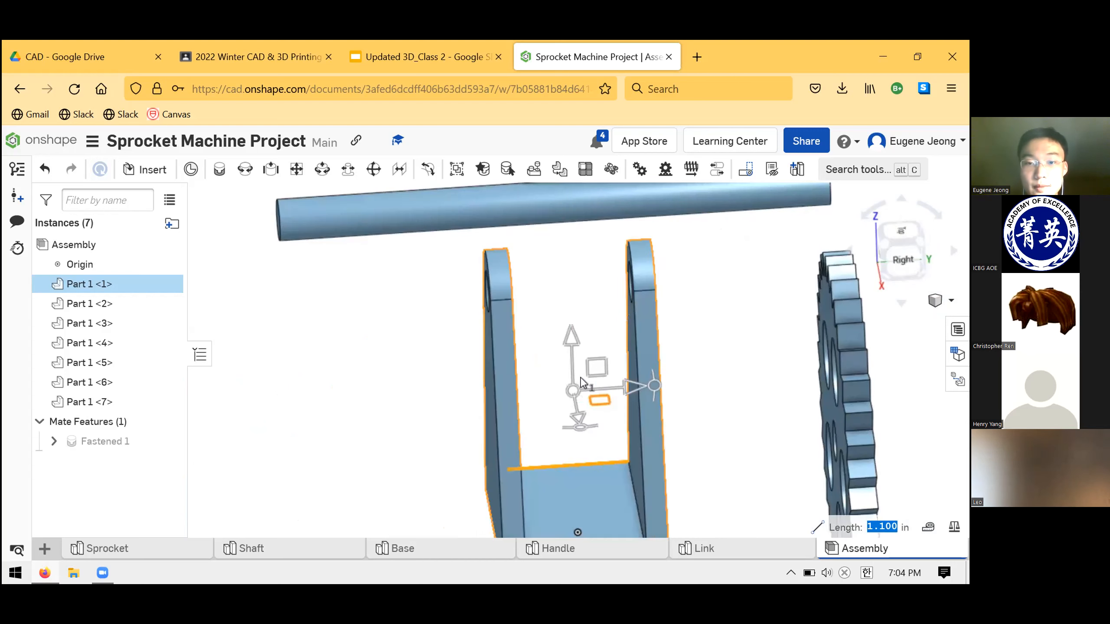
pyautogui.scroll(2, 594, 471)
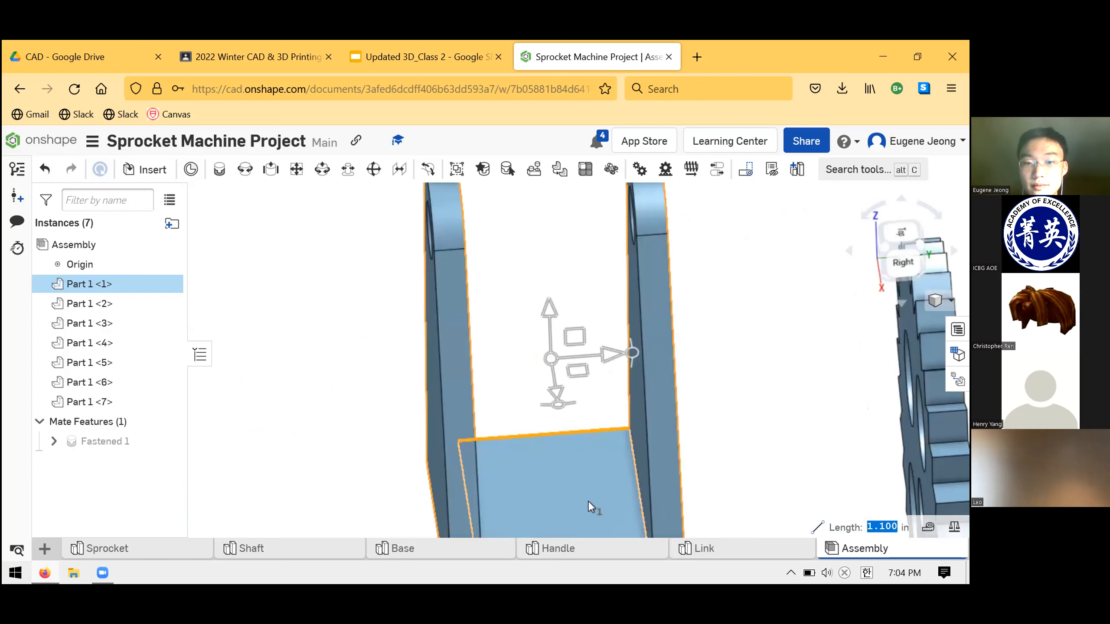
pyautogui.scroll(-1, 581, 437)
pyautogui.scroll(-1, 568, 396)
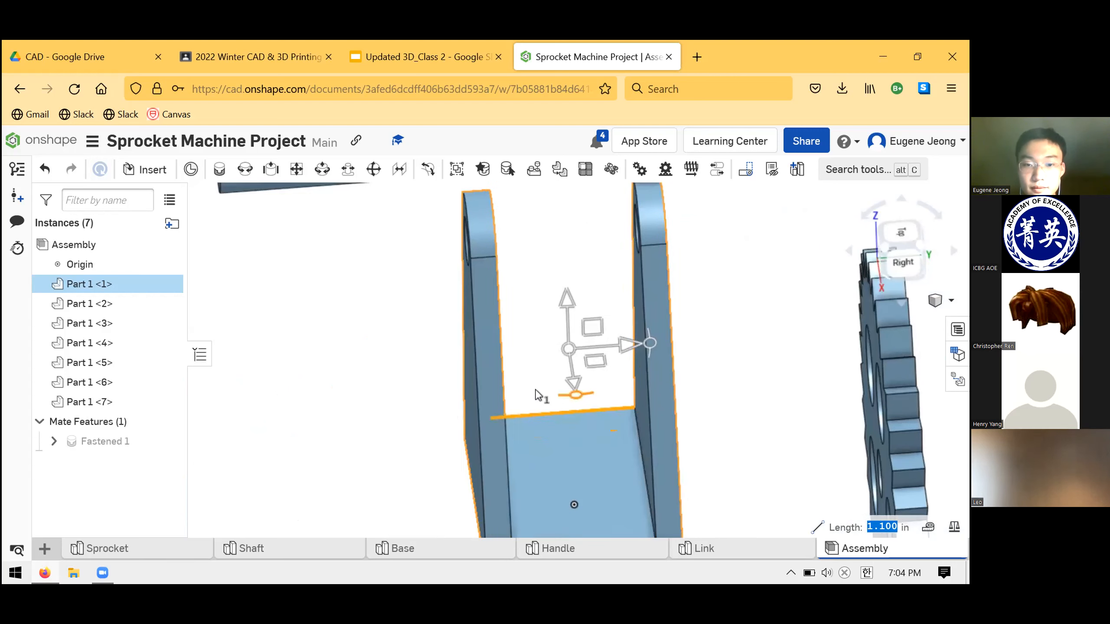
pyautogui.click(532, 389)
pyautogui.click(565, 410)
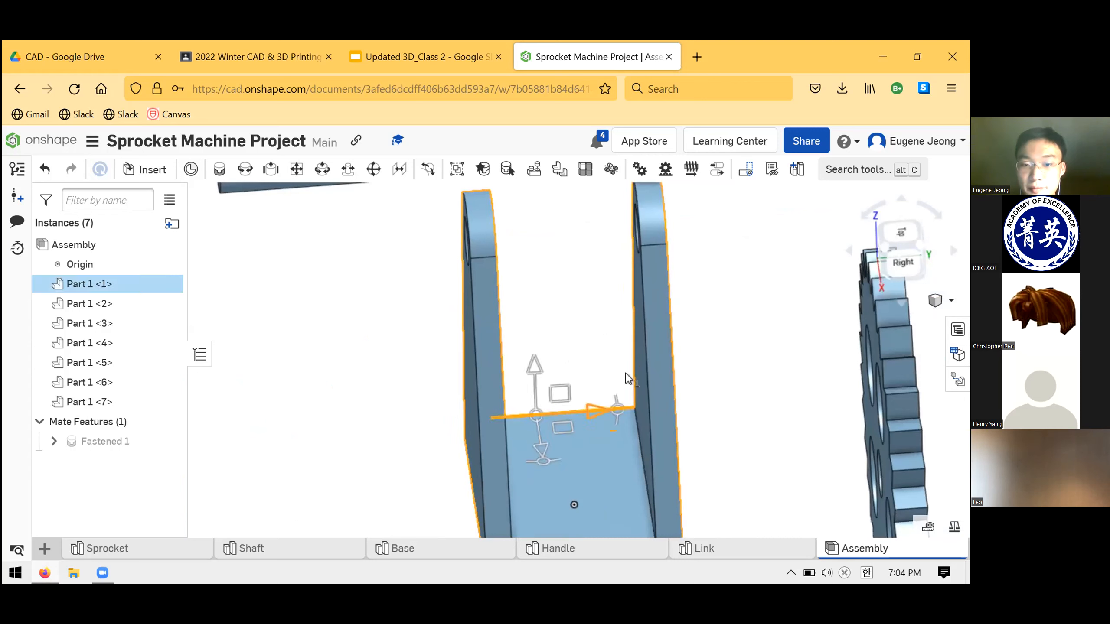
pyautogui.scroll(1, 623, 366)
pyautogui.scroll(-4, 928, 528)
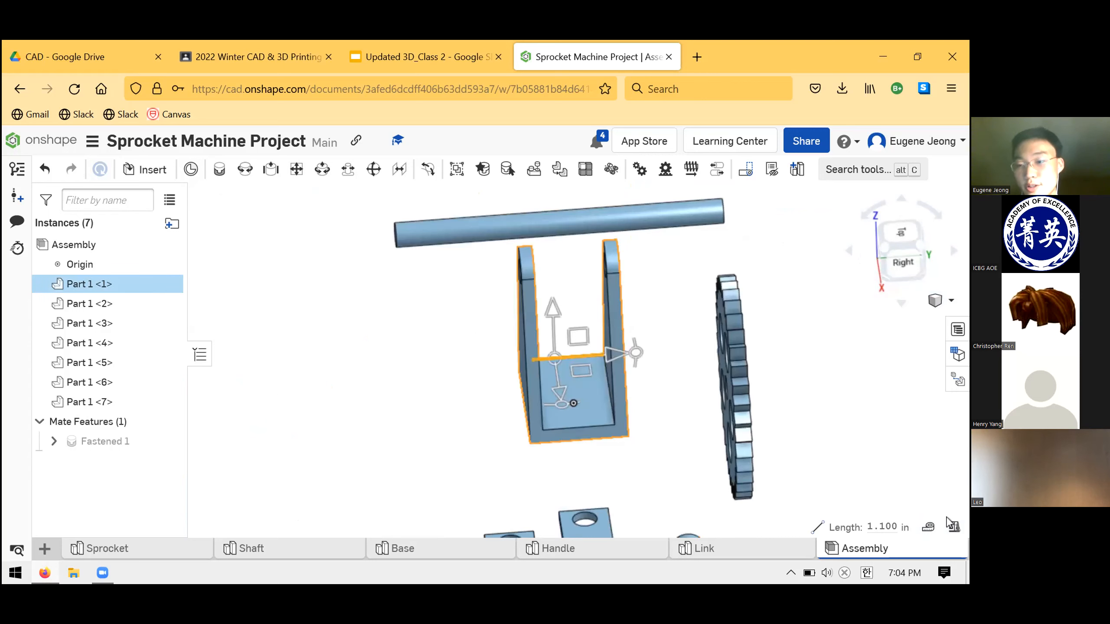
# Measure the length of the base floor's near inner edge with the Measure tool
pyautogui.click(920, 536)
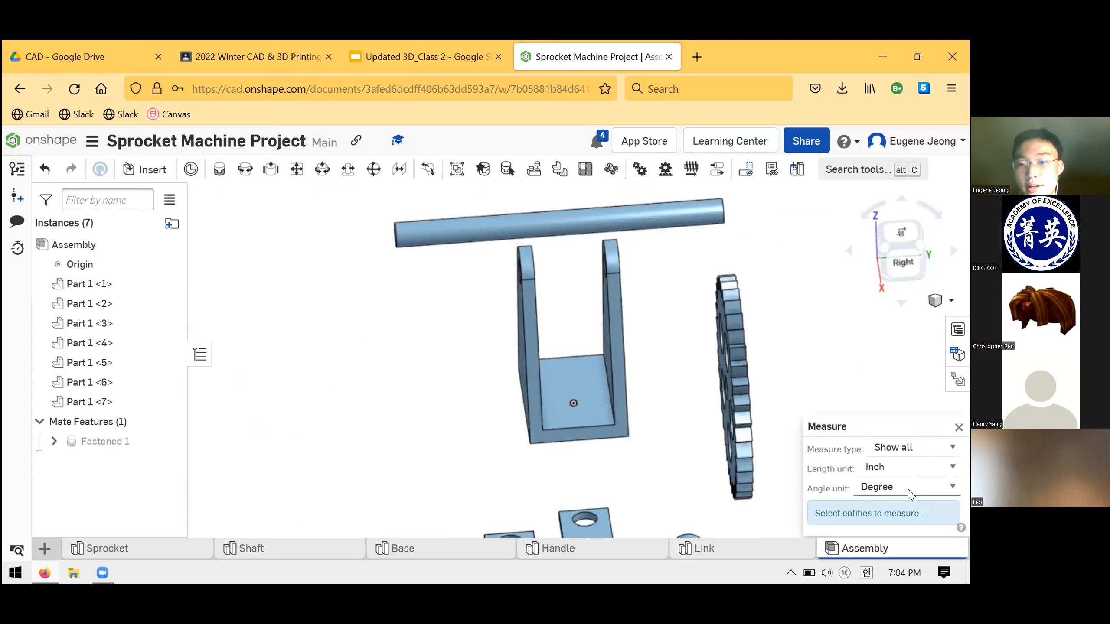
pyautogui.click(570, 405)
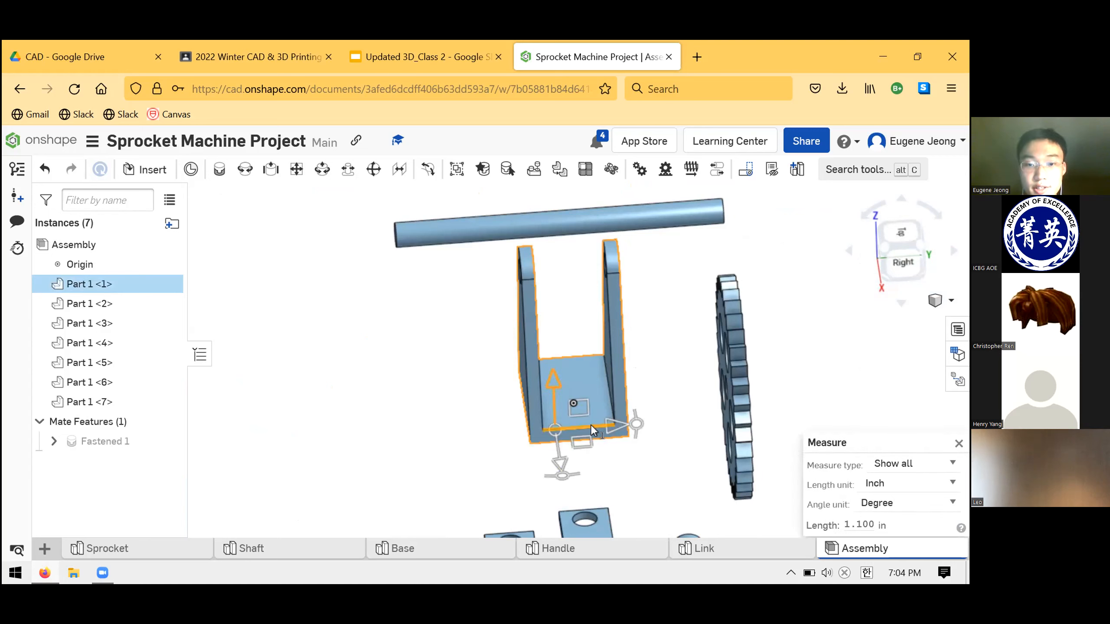
pyautogui.scroll(5, 606, 395)
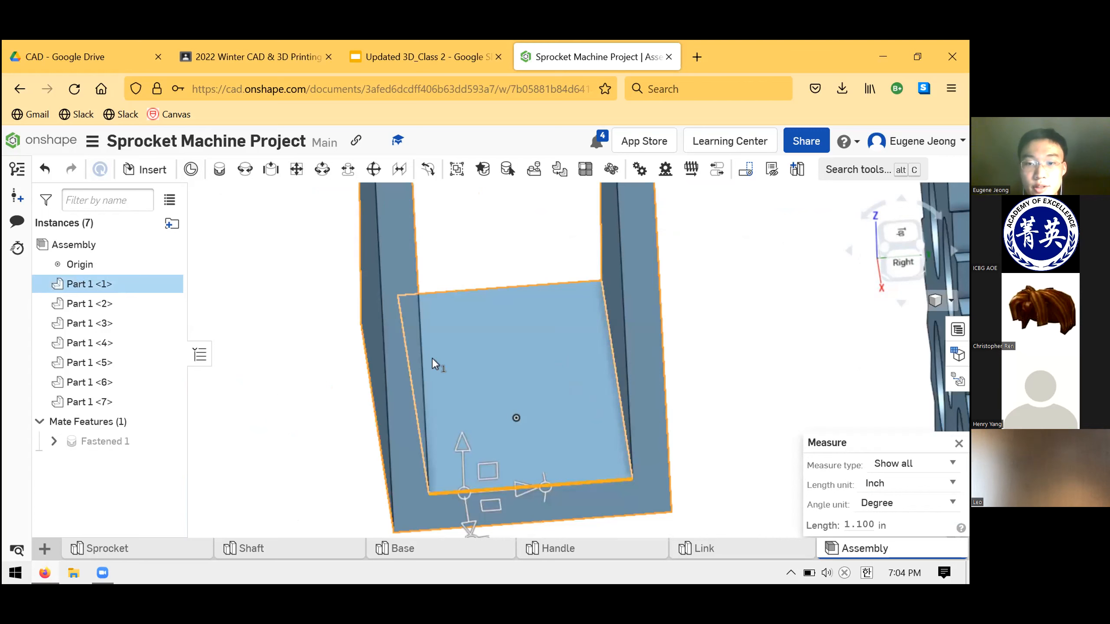
pyautogui.click(675, 335)
# Measure the parallel distance between the inner faces of the base's two arms, and close the measurement
pyautogui.moveTo(493, 314); pyautogui.dragTo(576, 380, button='right')
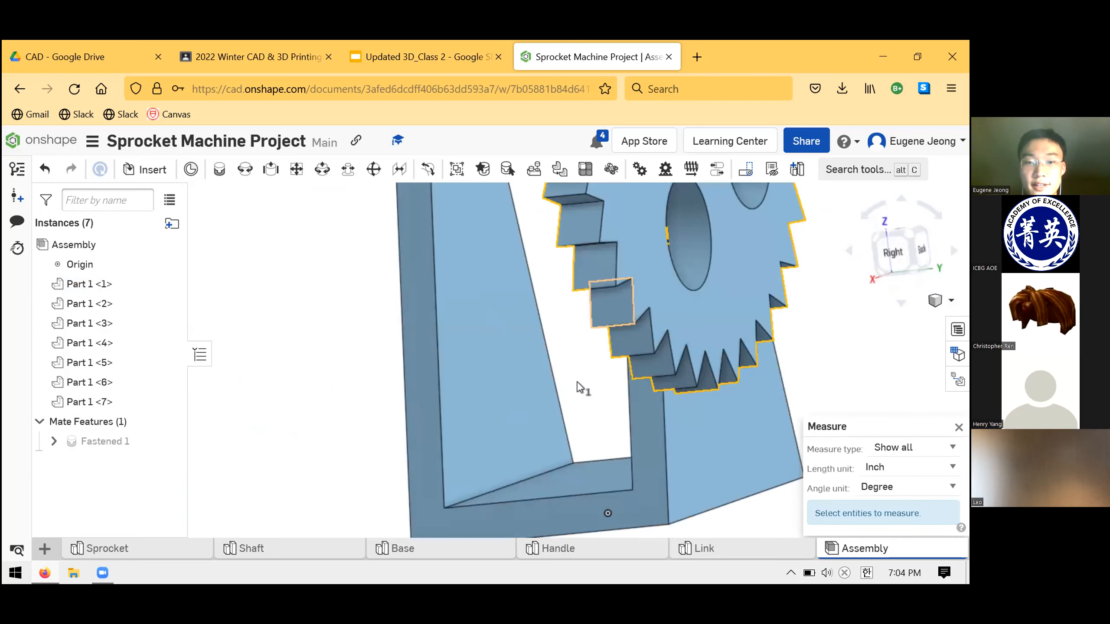
pyautogui.click(479, 341)
pyautogui.moveTo(479, 341); pyautogui.dragTo(642, 426, button='right')
pyautogui.moveTo(490, 420); pyautogui.dragTo(508, 409, button='right')
pyautogui.click(509, 409)
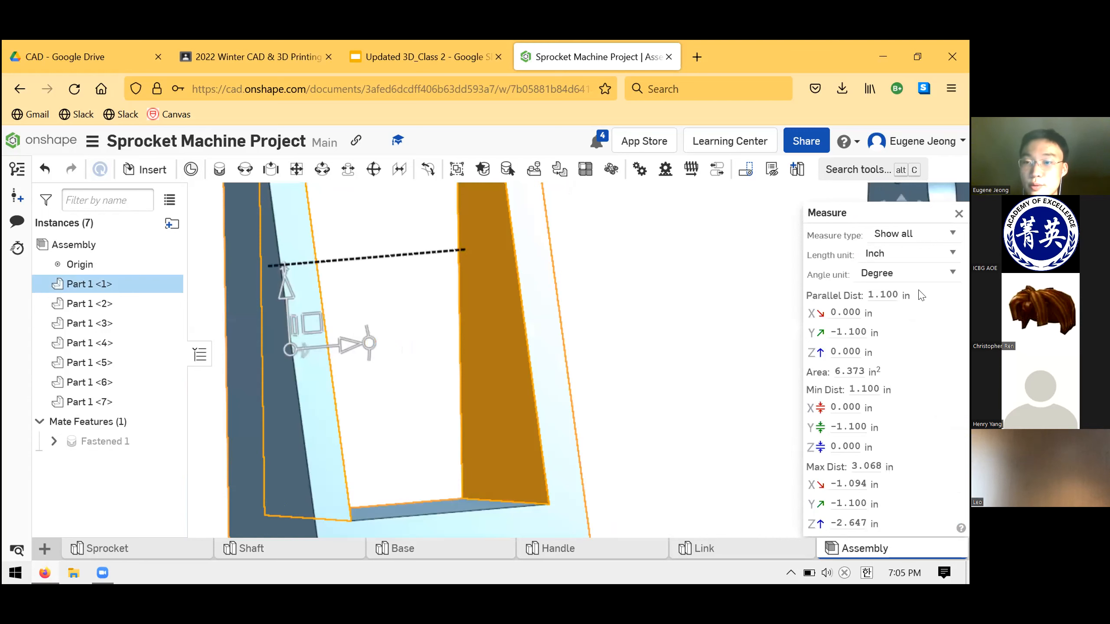
pyautogui.moveTo(867, 294); pyautogui.dragTo(909, 295)
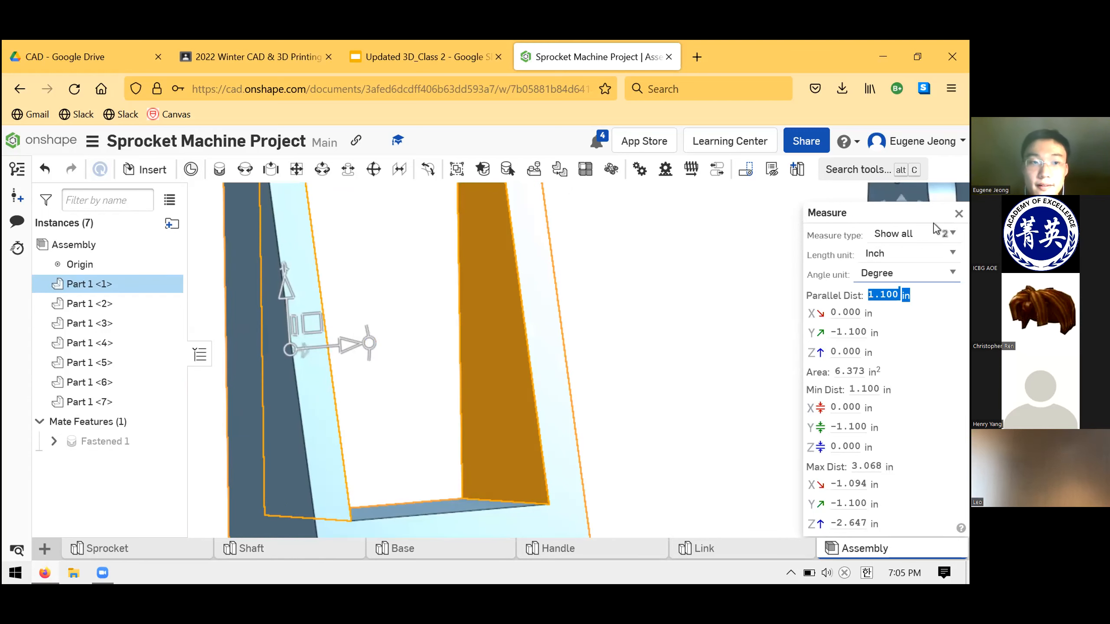
pyautogui.press('Escape')
pyautogui.click(406, 315)
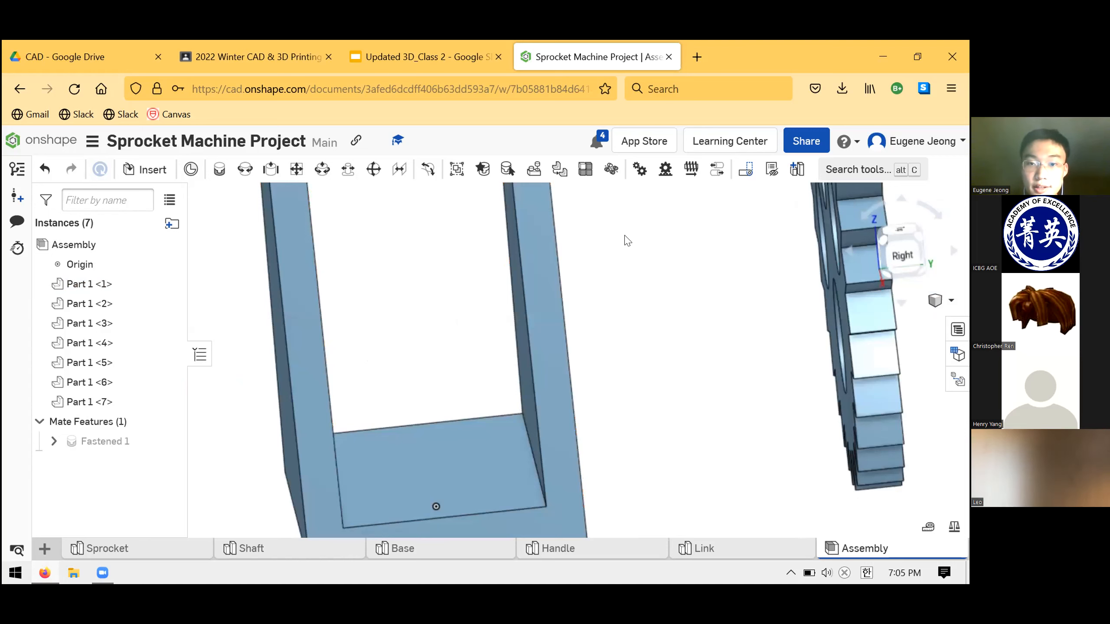
pyautogui.scroll(-3, 664, 330)
pyautogui.scroll(-3, 477, 242)
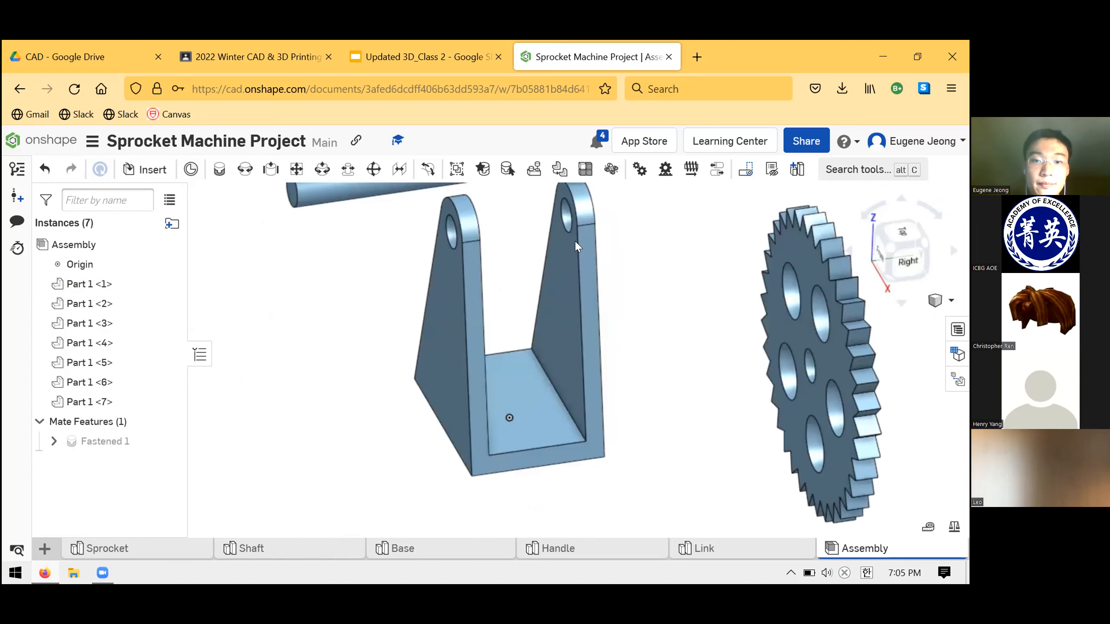
pyautogui.scroll(-2, 506, 203)
pyautogui.scroll(3, 498, 255)
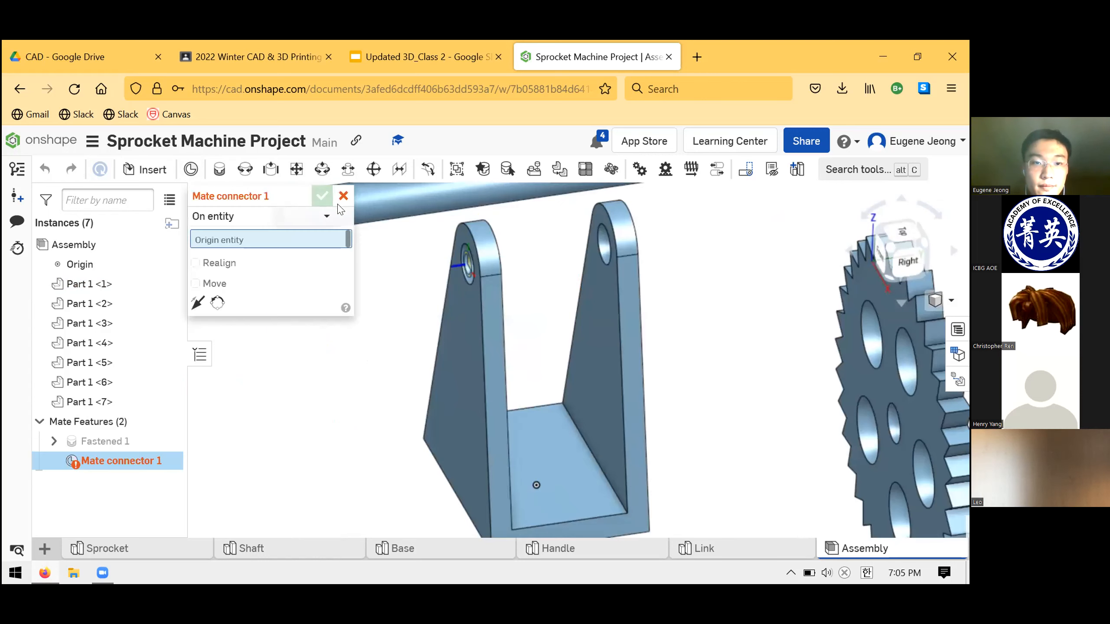
pyautogui.click(341, 198)
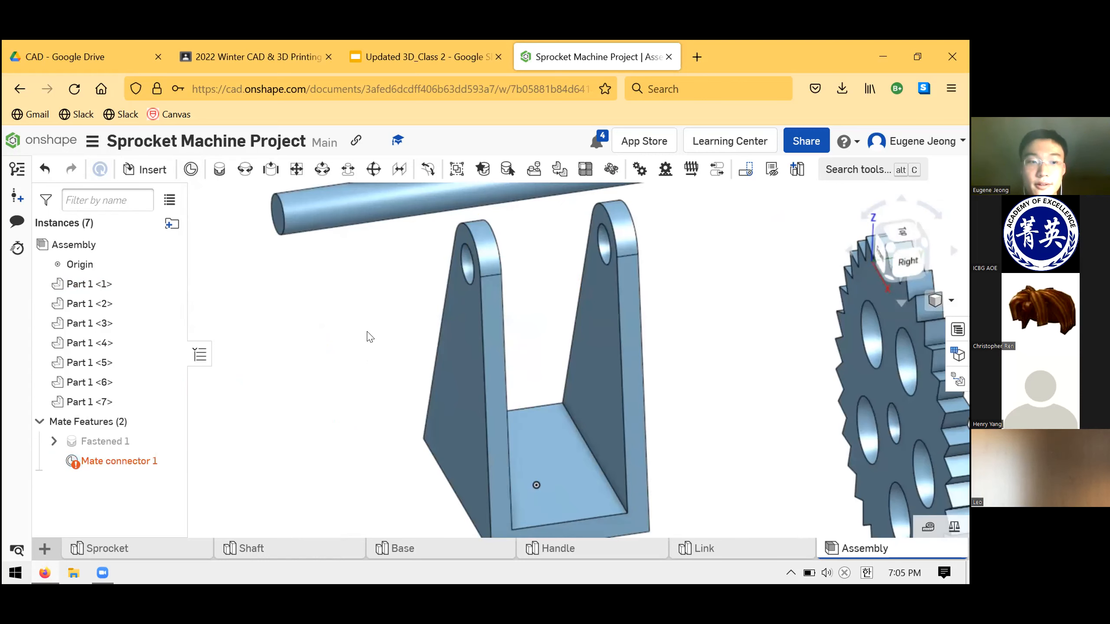
pyautogui.scroll(-5, 453, 256)
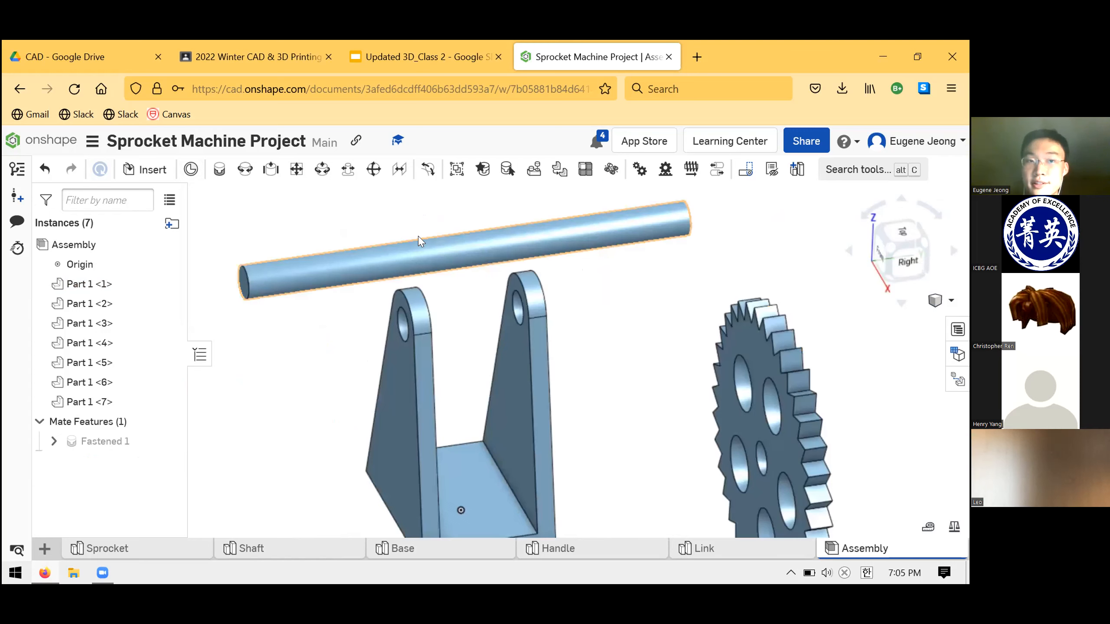
pyautogui.scroll(3, 384, 236)
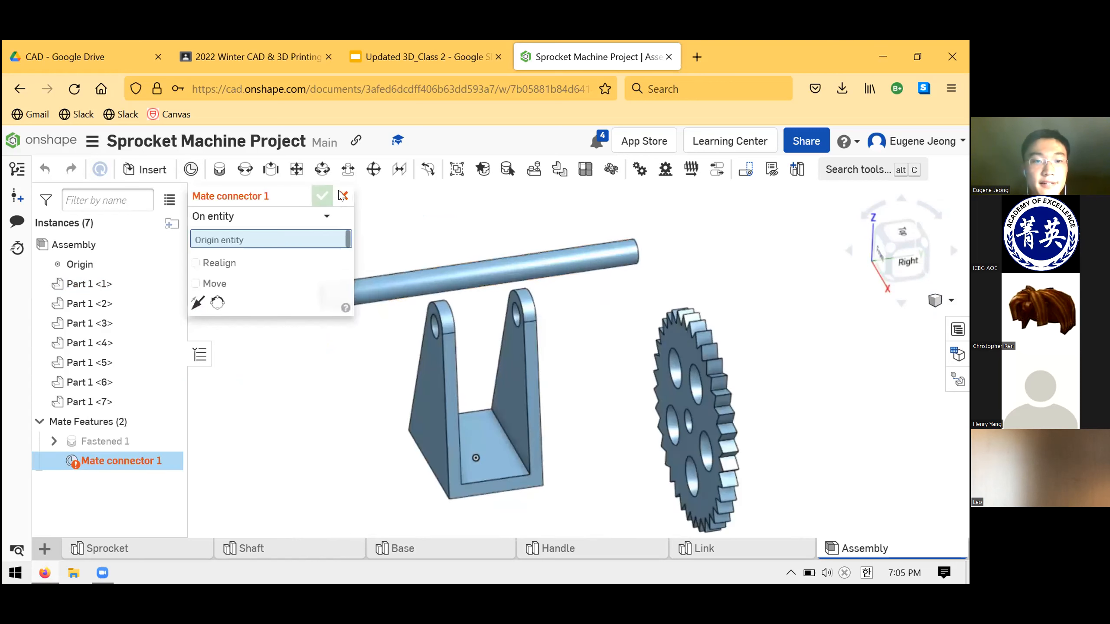
pyautogui.click(343, 196)
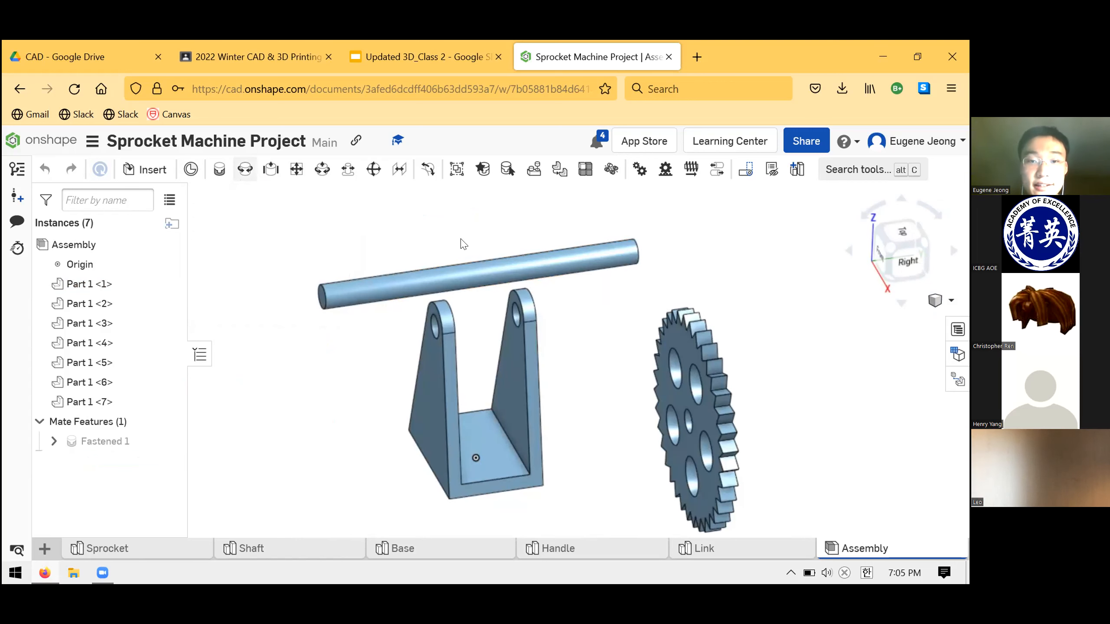
# Start a revolute mate from the shaft's midpoint to the inner circular edge of the base arm's hole on the sprocket side
pyautogui.click(476, 278)
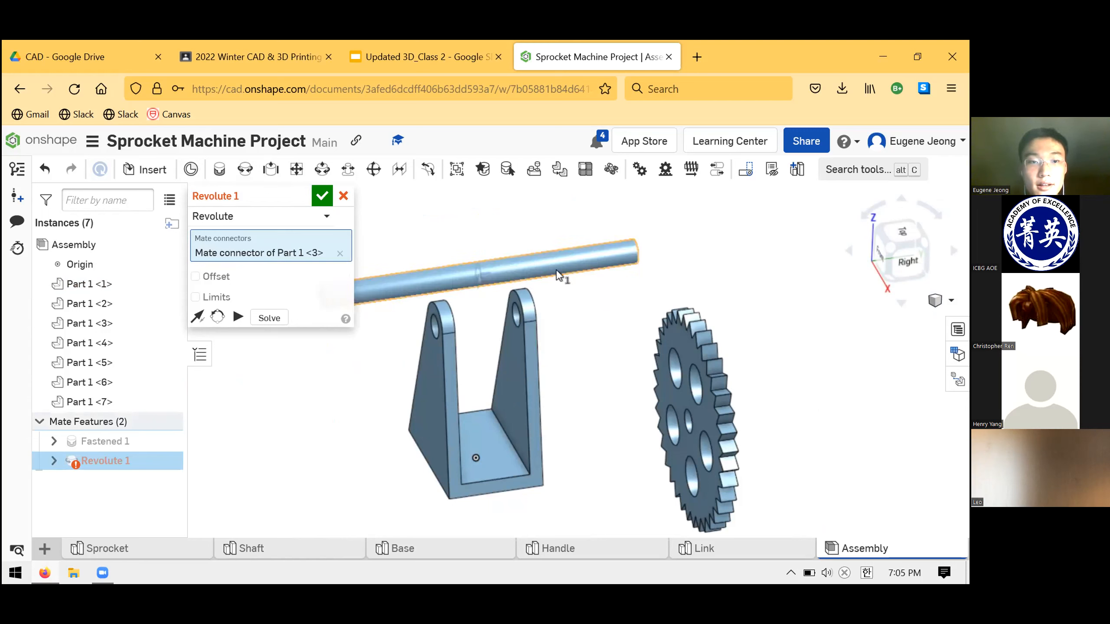
pyautogui.scroll(1, 554, 276)
pyautogui.scroll(-1, 499, 278)
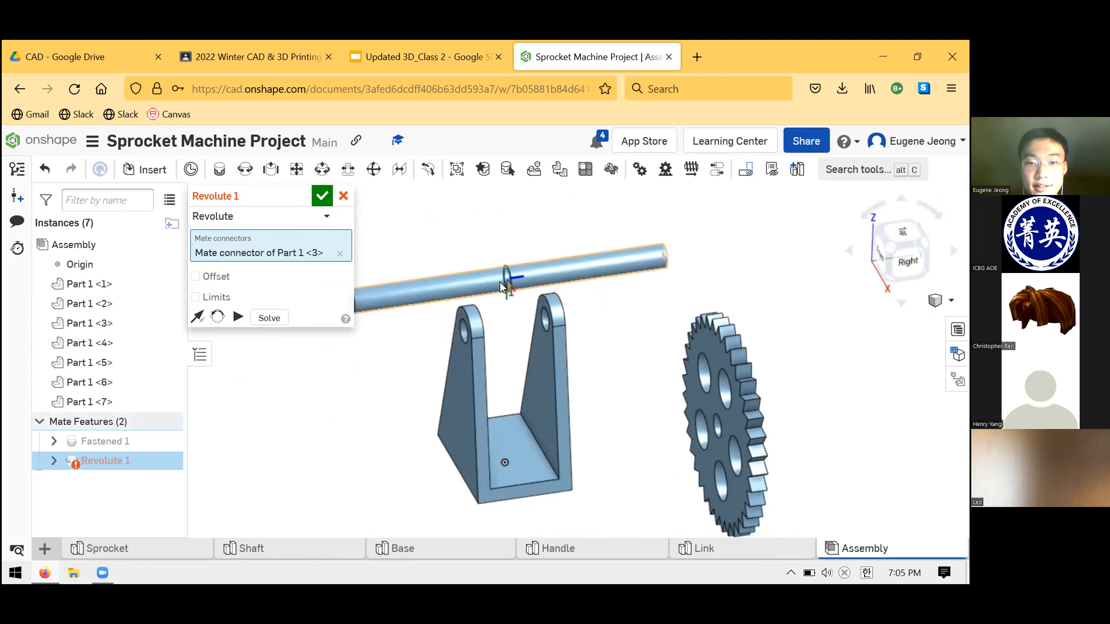
pyautogui.scroll(2, 510, 275)
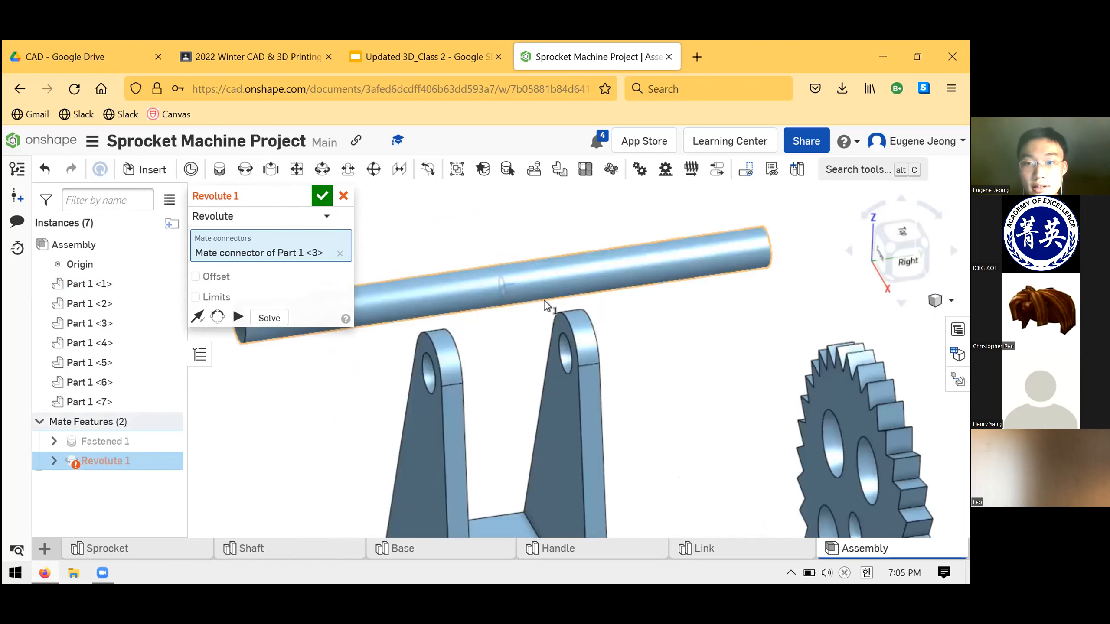
pyautogui.scroll(-1, 546, 289)
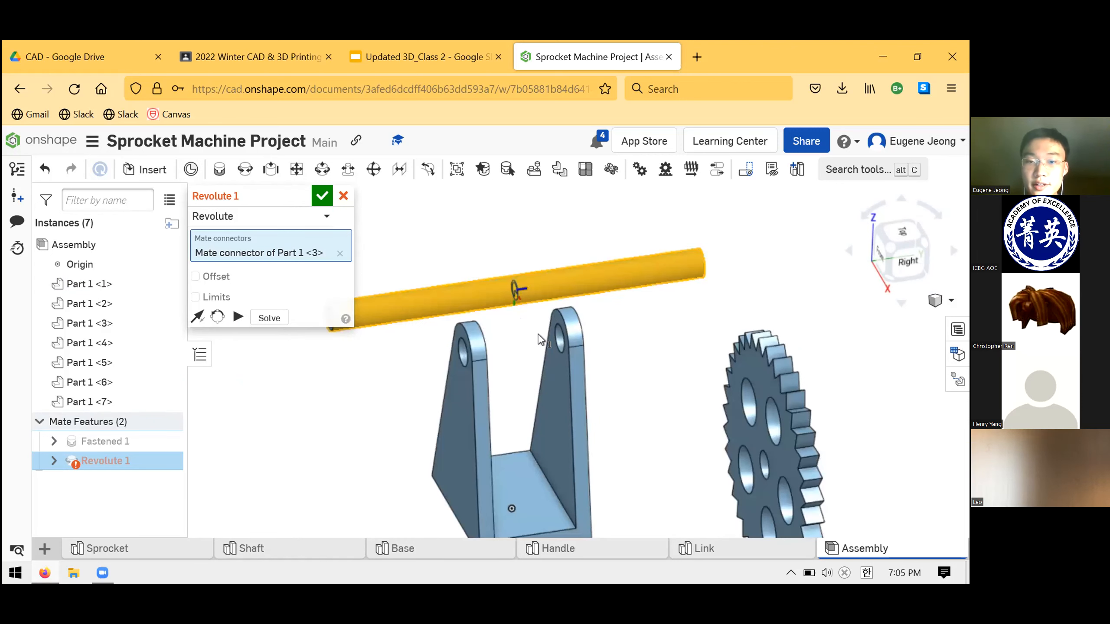
pyautogui.scroll(3, 613, 406)
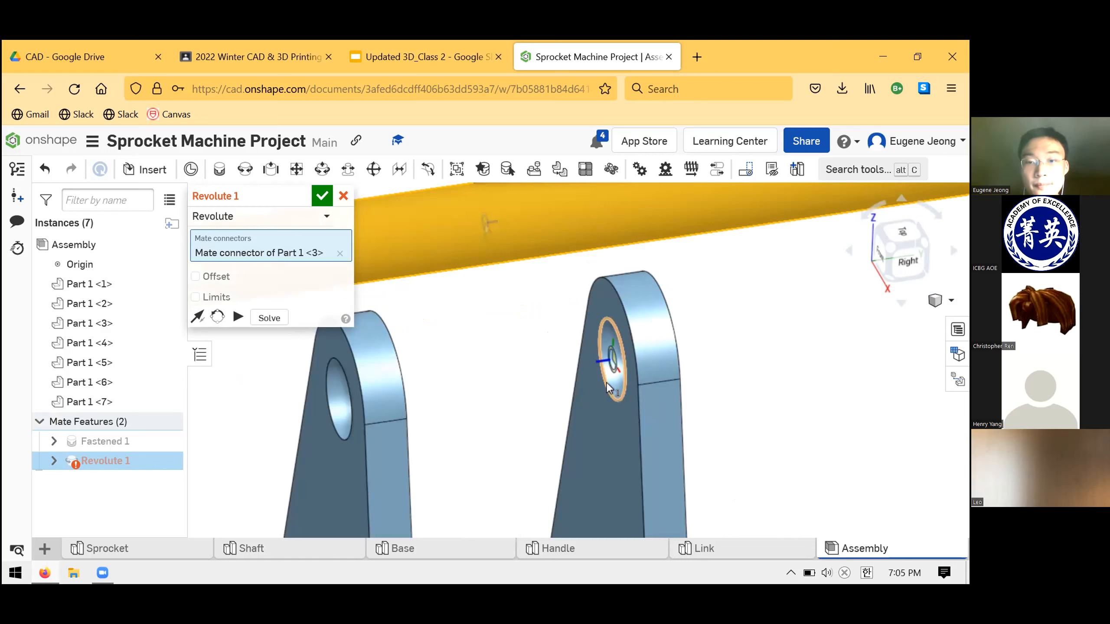
pyautogui.click(608, 385)
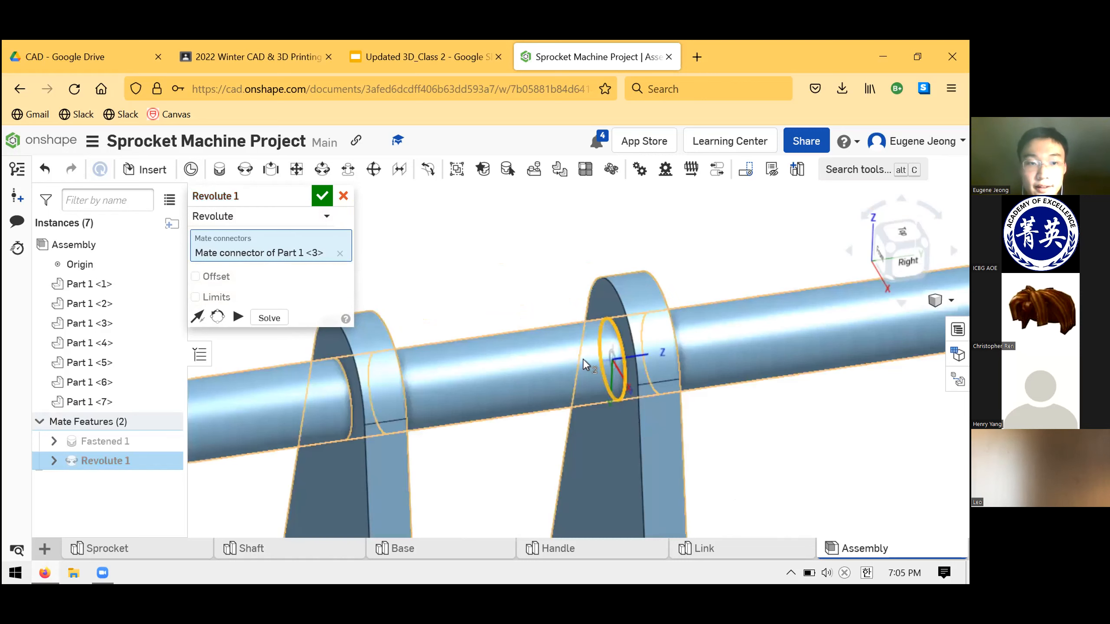
# Enable the revolute mate's offset and set its Z distance to 1.1/2 in
pyautogui.scroll(-2, 559, 284)
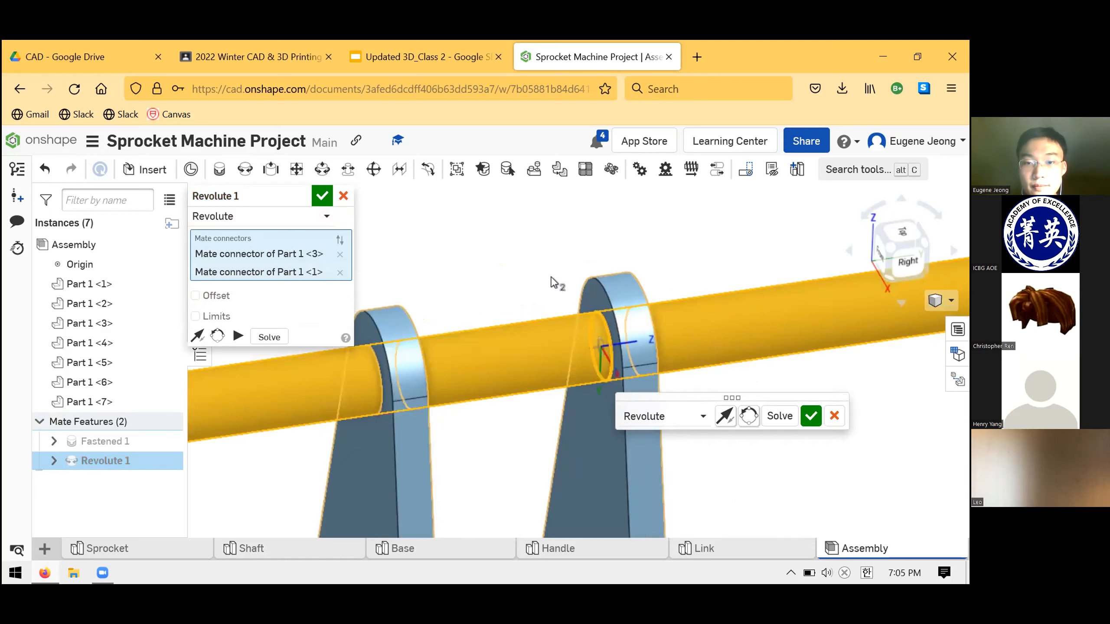
pyautogui.scroll(-2, 537, 279)
pyautogui.scroll(-2, 568, 292)
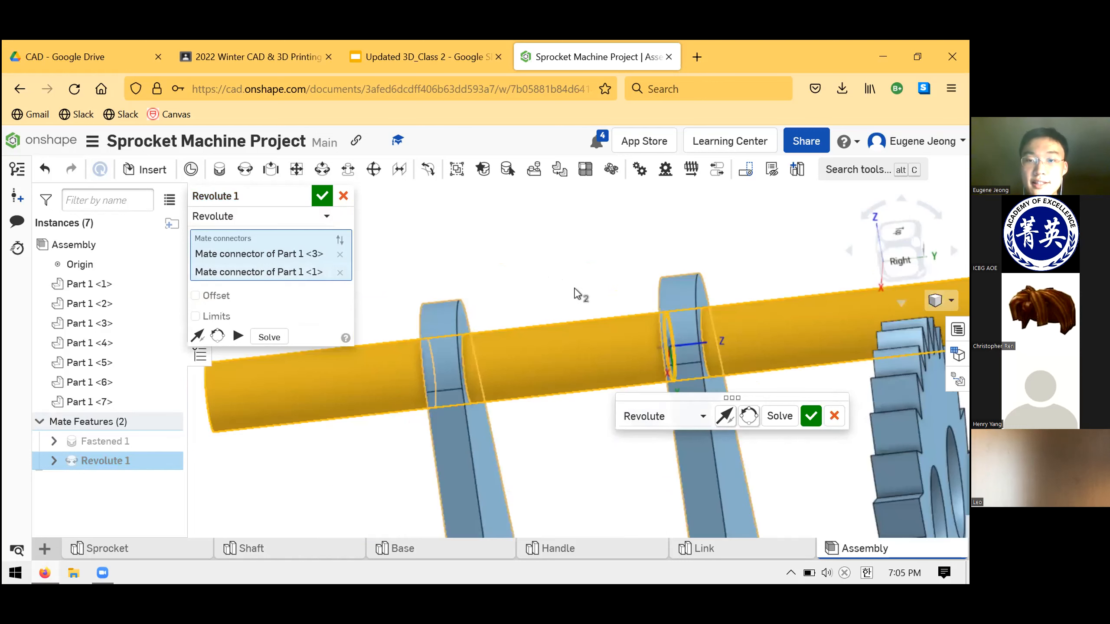
pyautogui.scroll(-2, 581, 289)
pyautogui.scroll(3, 586, 283)
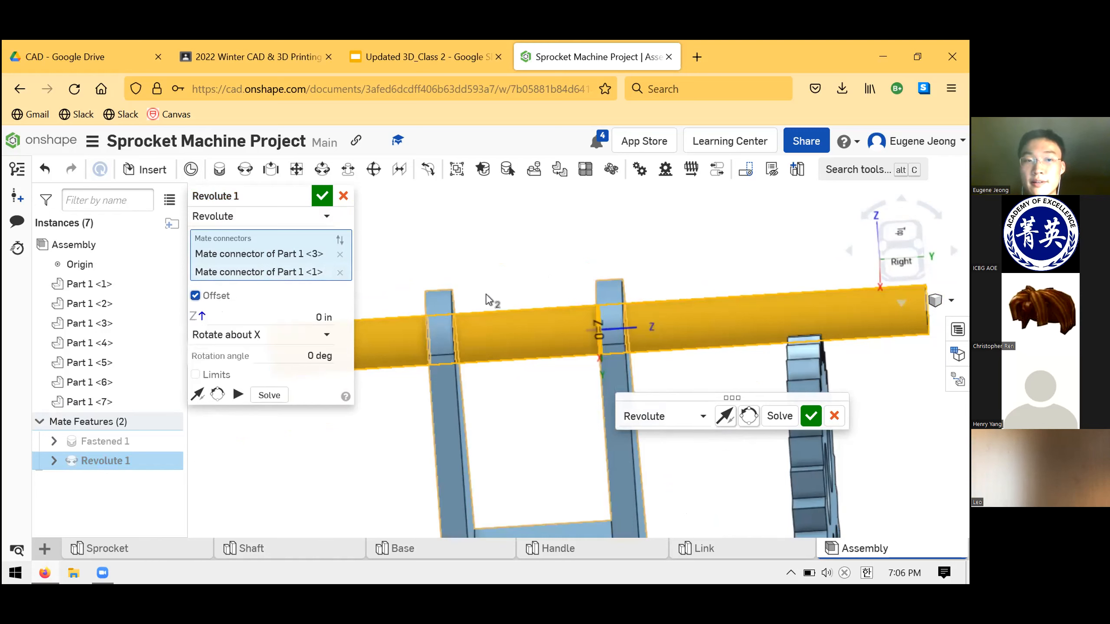
pyautogui.click(301, 313)
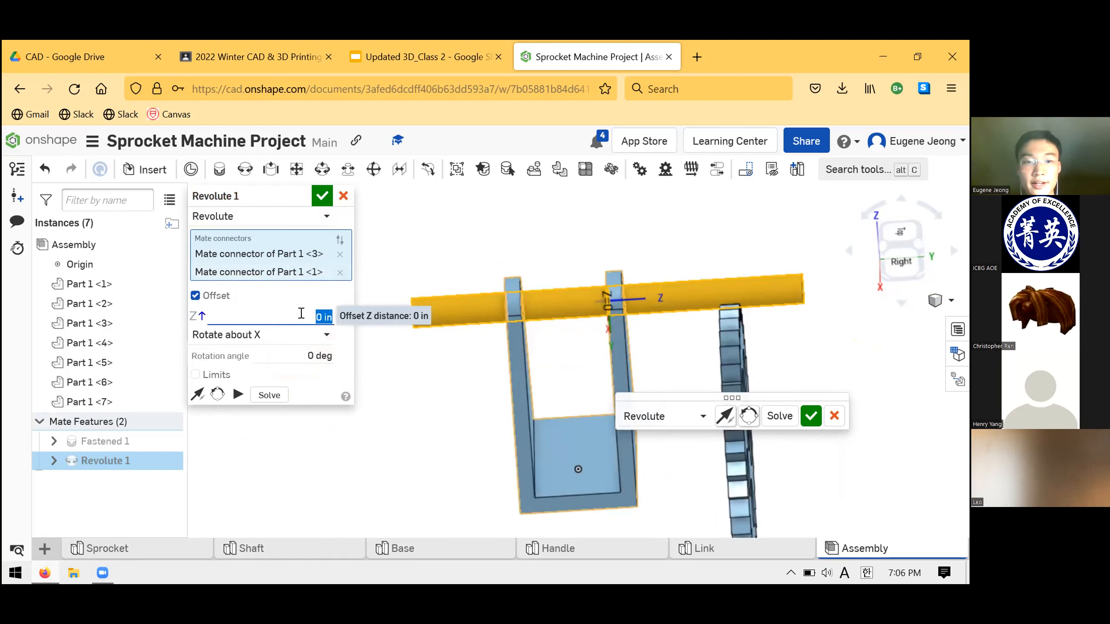
pyautogui.write('1.1')
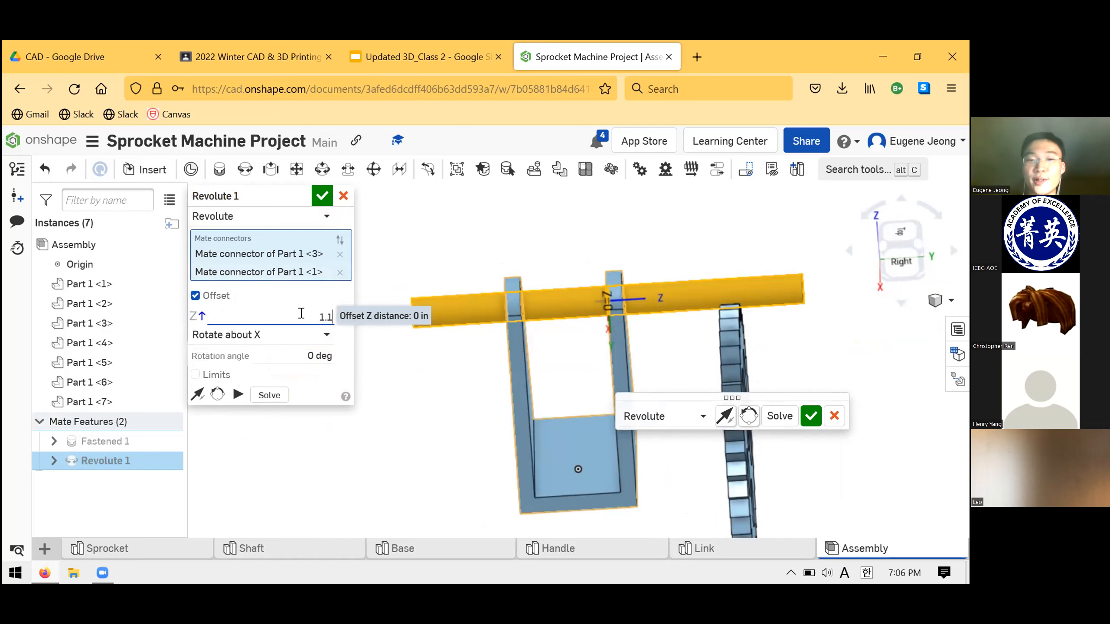
pyautogui.write('/w')
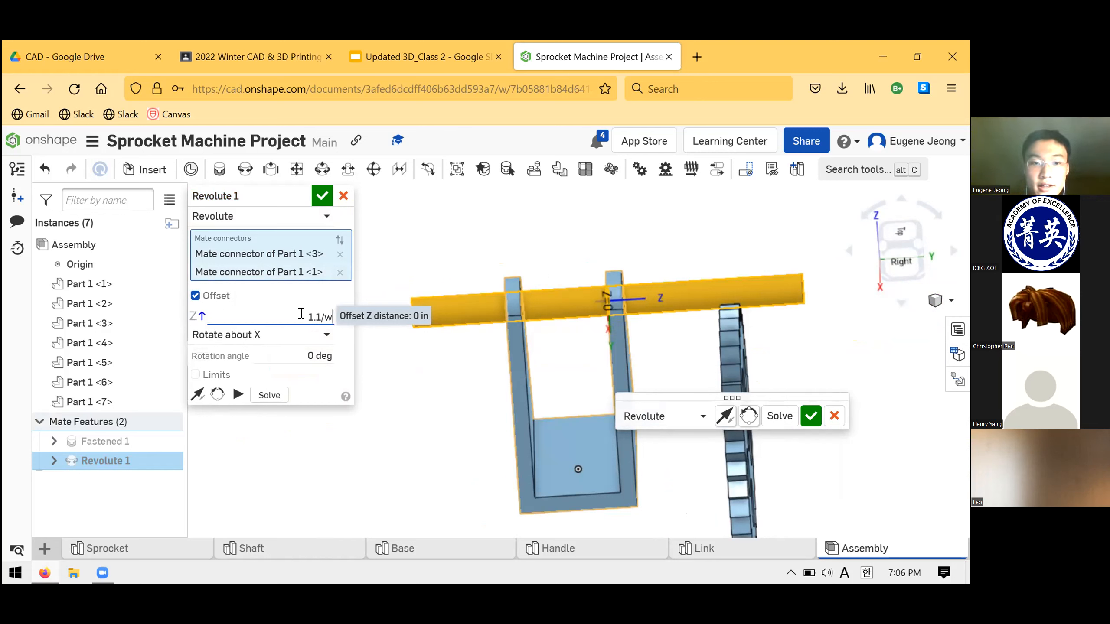
pyautogui.press('BackSpace')
pyautogui.write('2')
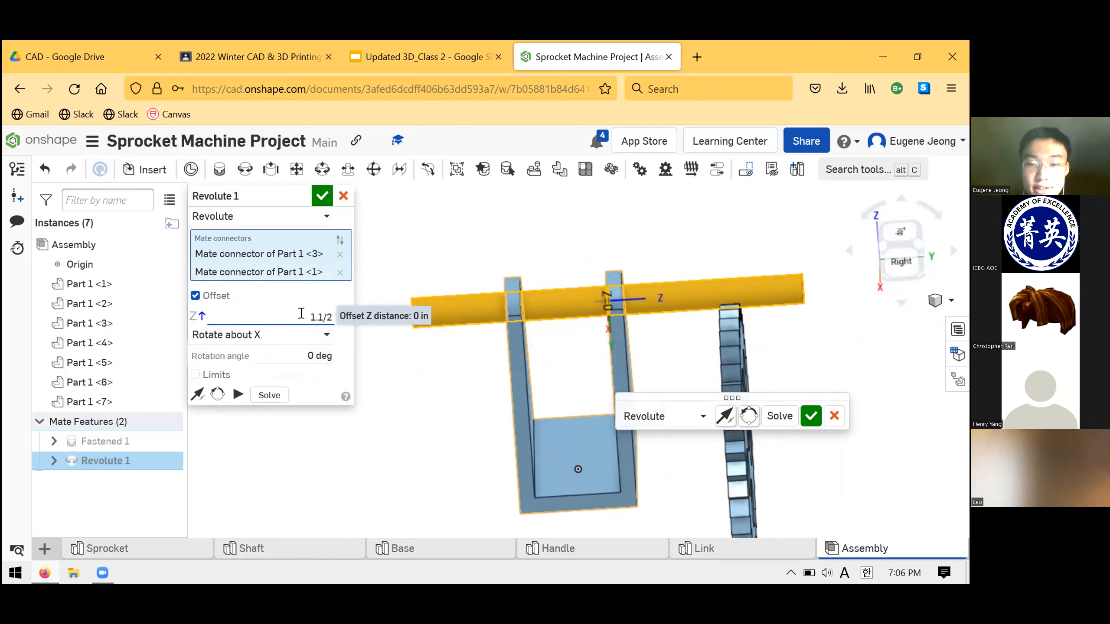
pyautogui.press('Return')
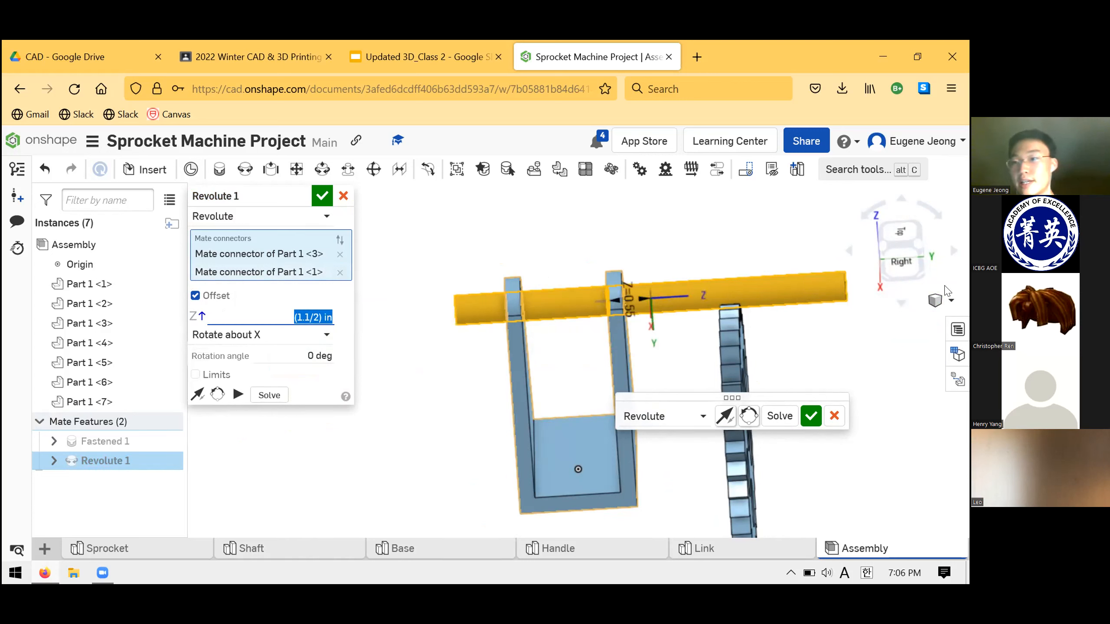
# Reverse the mate's Z offset to -(1.1/2) in and accept the revolute mate
pyautogui.scroll(-2, 658, 297)
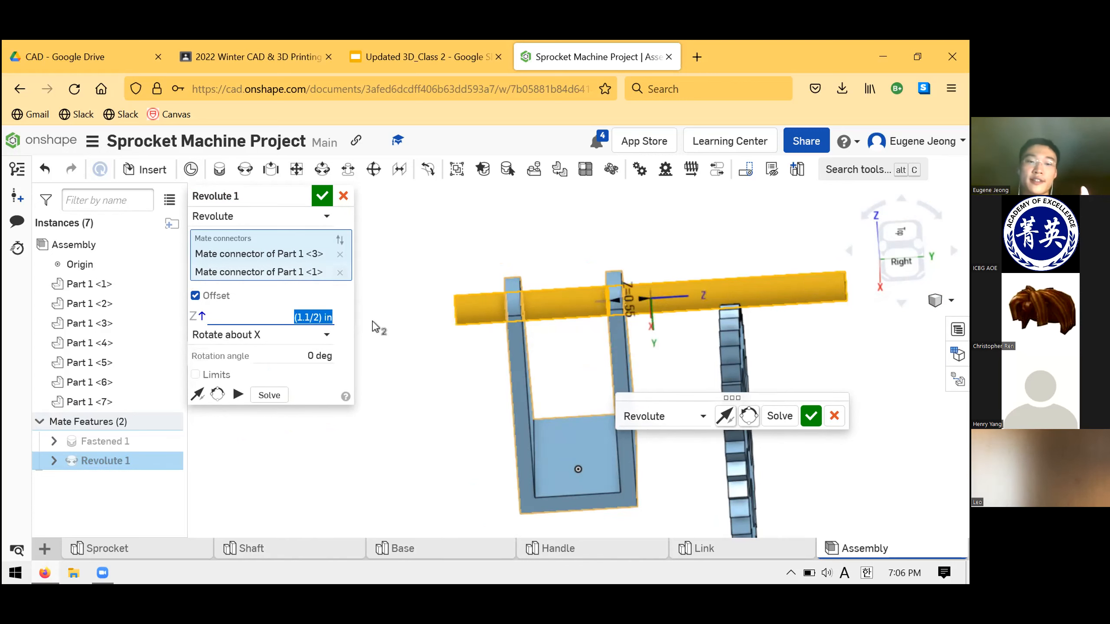
pyautogui.click(285, 314)
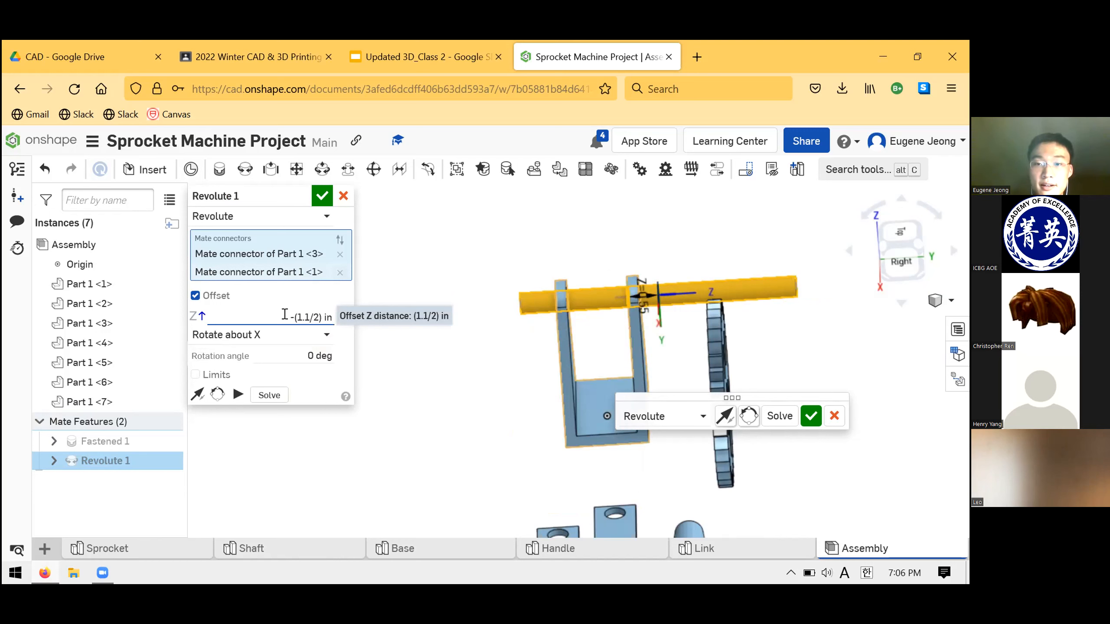
pyautogui.press('Return')
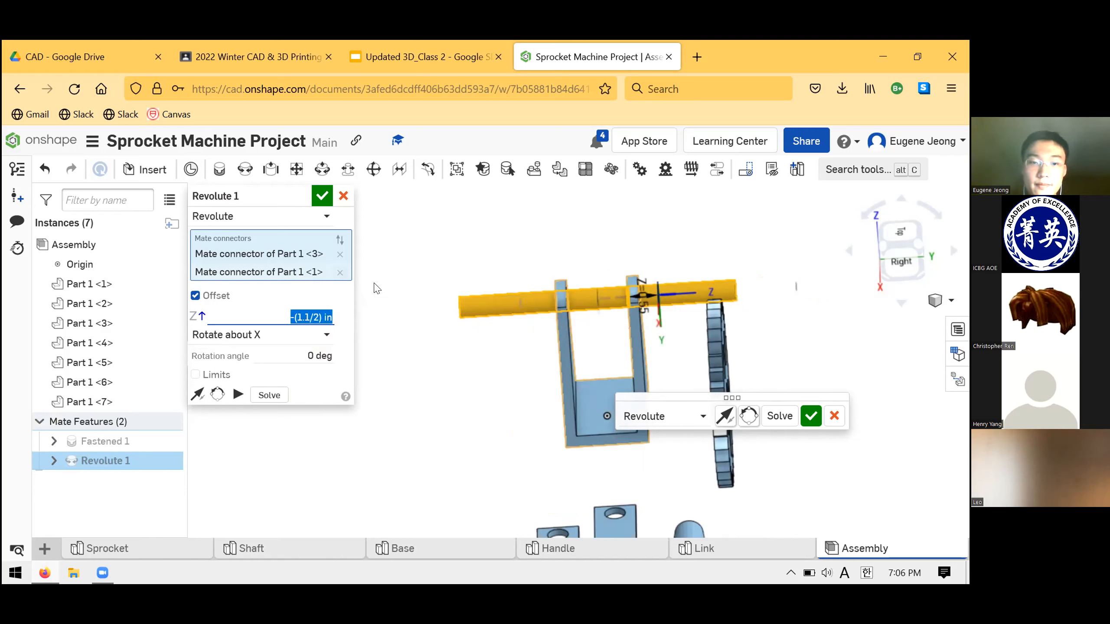
pyautogui.click(290, 317)
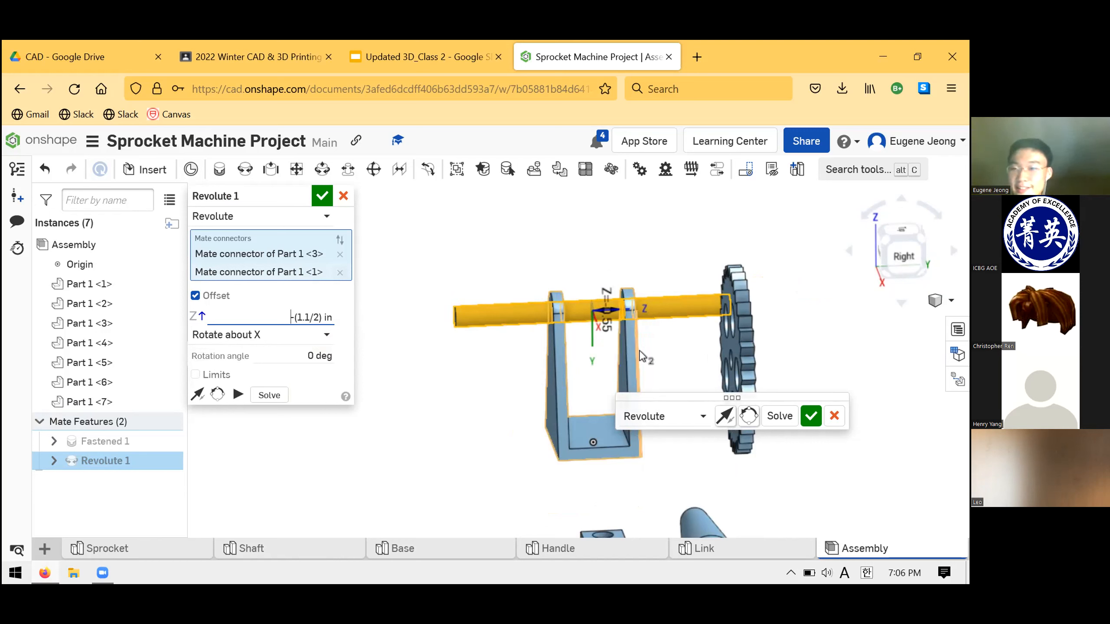
pyautogui.click(811, 416)
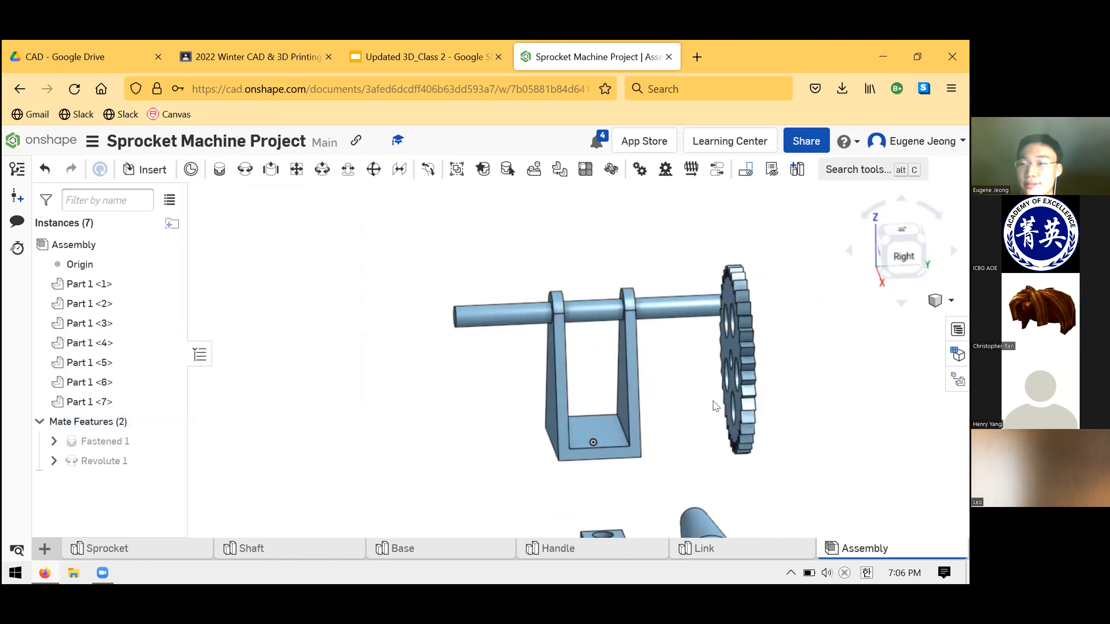
# Check the Shaft part studio, return to the assembly, and examine how the shaft sits through the base's two arms
pyautogui.click(313, 547)
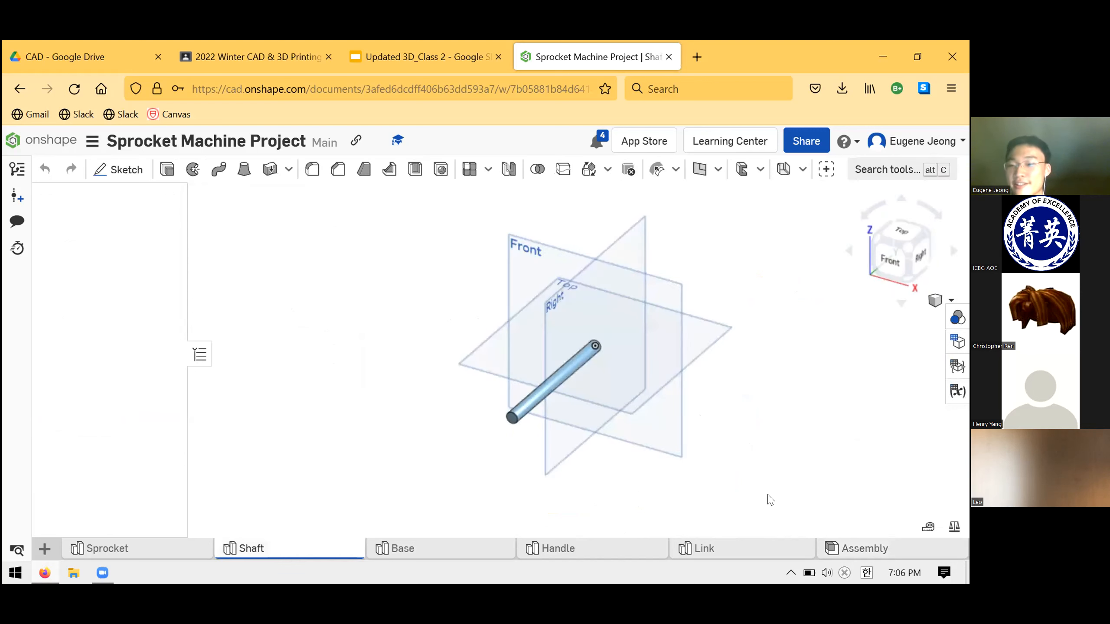
pyautogui.click(838, 554)
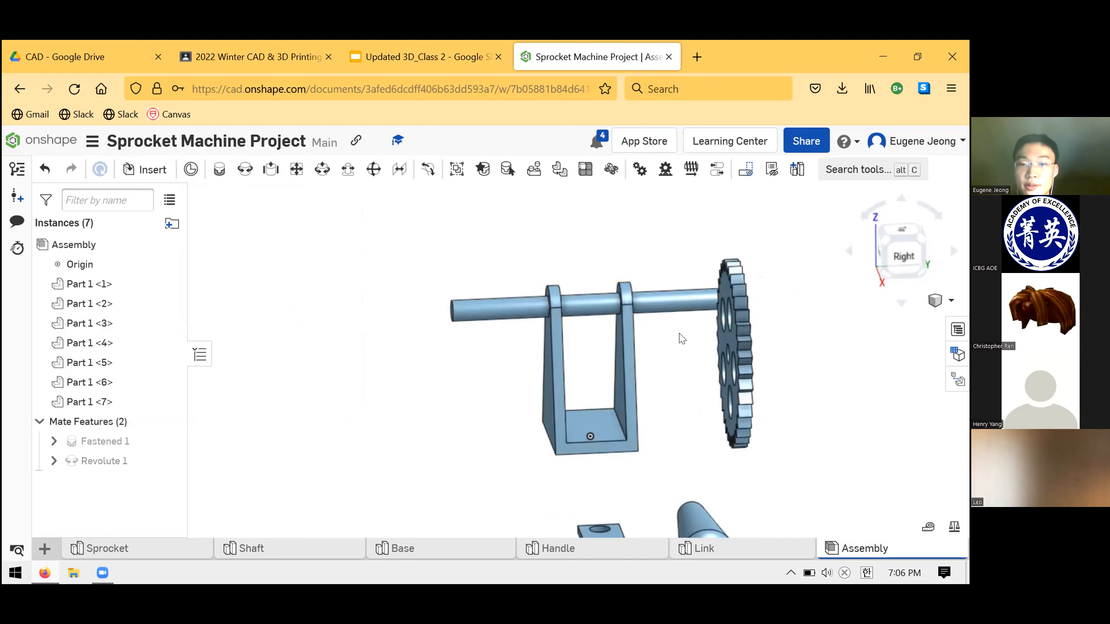
pyautogui.moveTo(732, 377); pyautogui.dragTo(738, 351, button='right')
pyautogui.moveTo(592, 325); pyautogui.dragTo(565, 284, button='right')
pyautogui.scroll(1, 589, 307)
pyautogui.scroll(-2, 587, 295)
pyautogui.scroll(4, 489, 278)
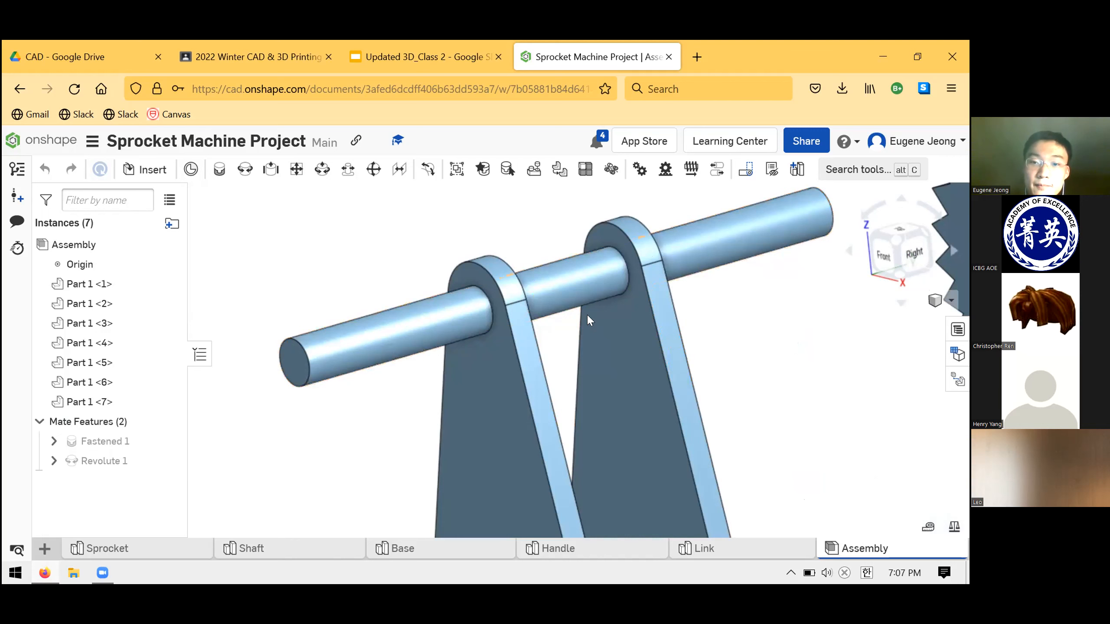
pyautogui.scroll(-1, 610, 290)
pyautogui.scroll(-4, 716, 317)
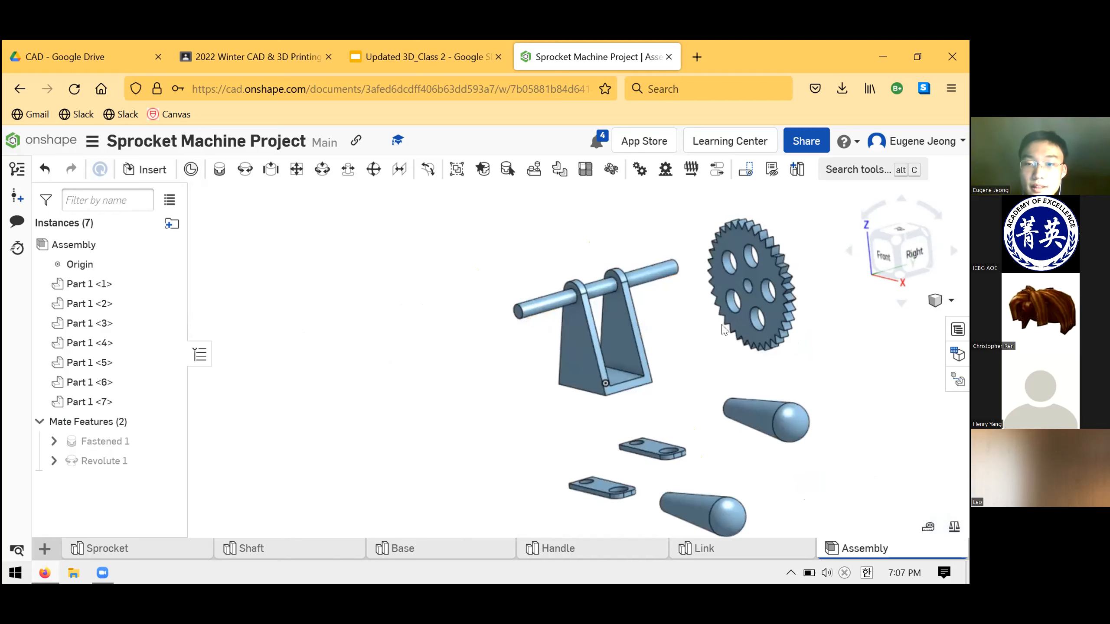
pyautogui.moveTo(706, 353); pyautogui.dragTo(723, 349, button='right')
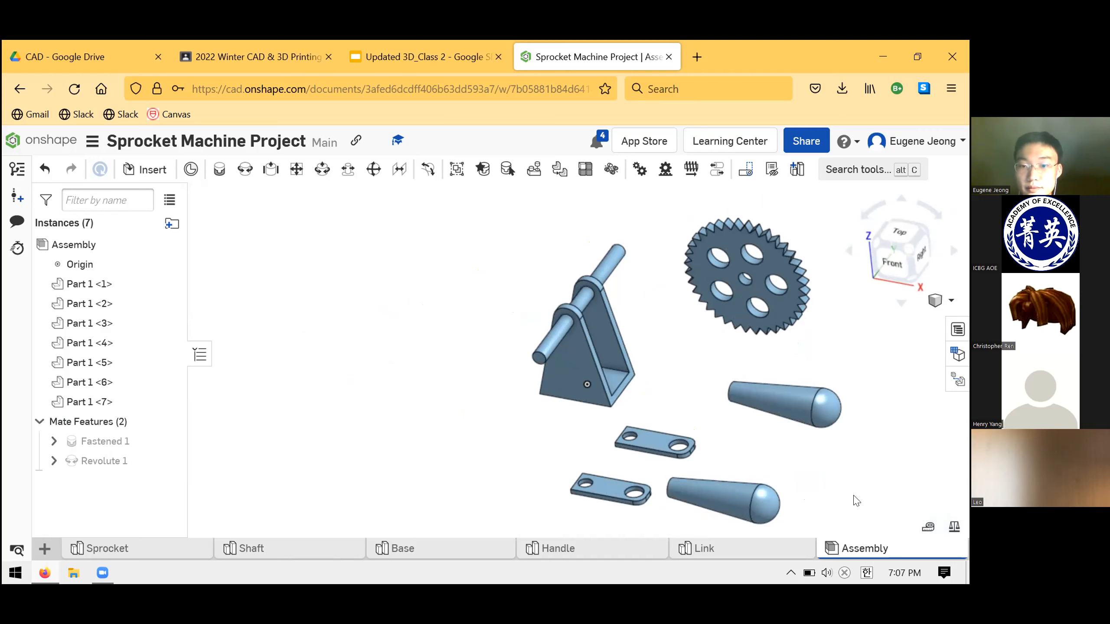
pyautogui.moveTo(750, 387); pyautogui.dragTo(651, 351, button='right')
pyautogui.scroll(2, 668, 376)
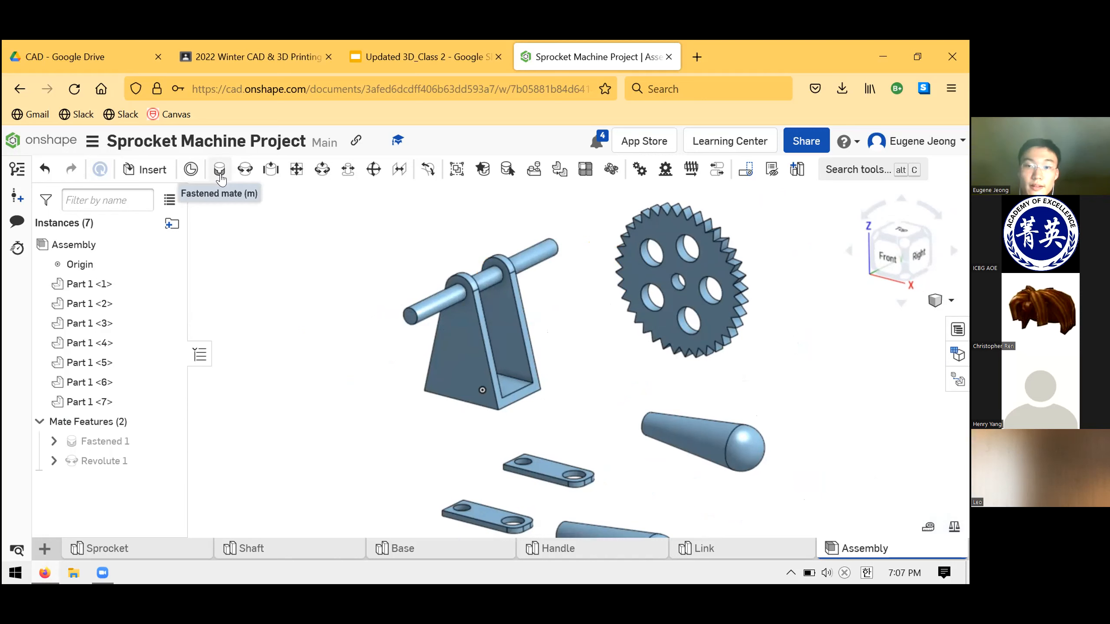
pyautogui.scroll(3, 568, 327)
pyautogui.moveTo(588, 318)
pyautogui.mouseDown(button='right')
pyautogui.moveTo(617, 303)
pyautogui.moveTo(595, 328)
pyautogui.mouseUp(button='right')
pyautogui.scroll(3, 599, 324)
pyautogui.press('f')
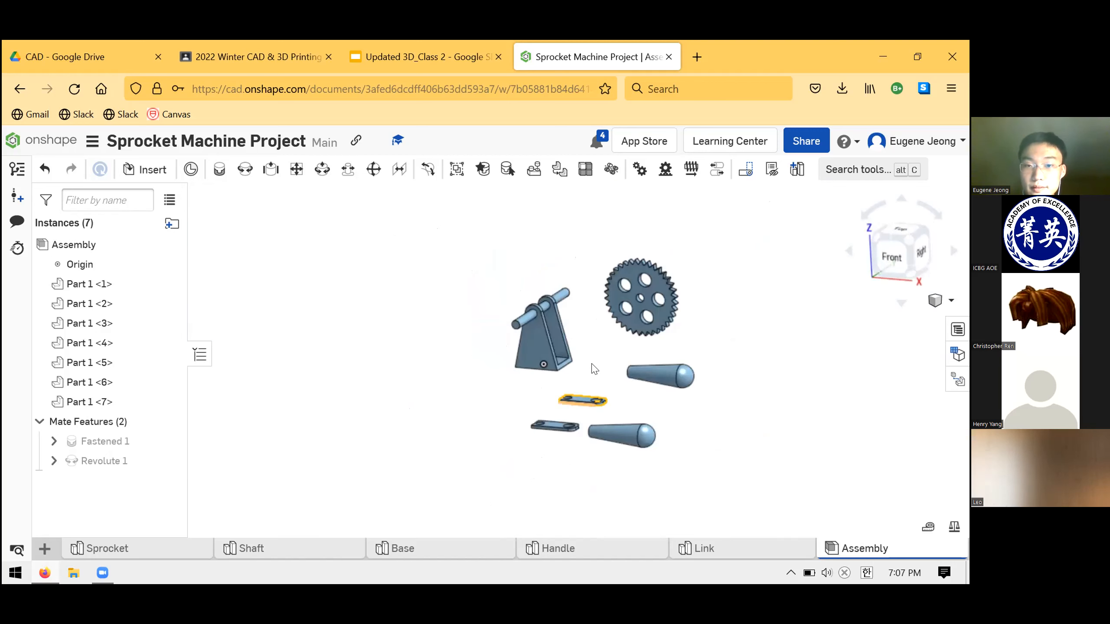
pyautogui.moveTo(584, 363); pyautogui.dragTo(594, 214, button='right')
pyautogui.scroll(2, 567, 332)
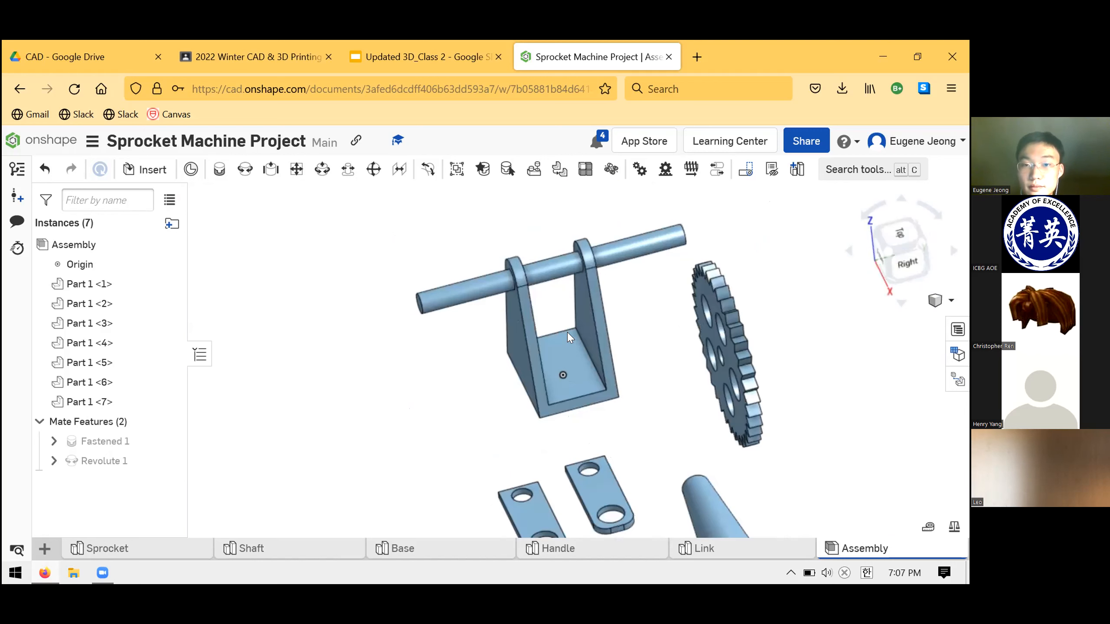
pyautogui.scroll(2, 566, 331)
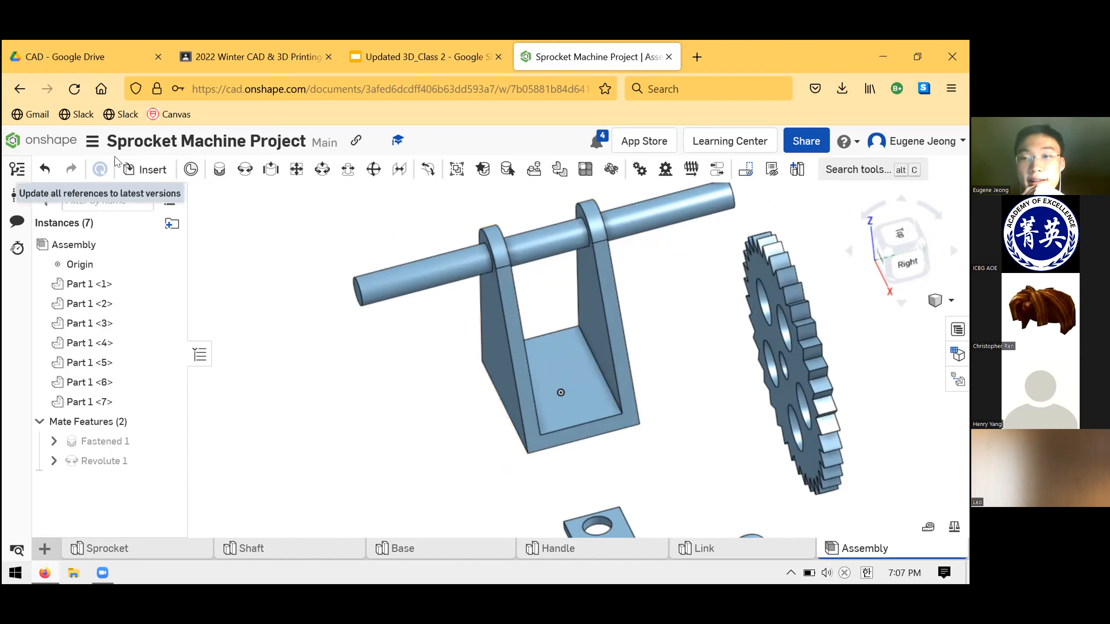
pyautogui.scroll(-5, 567, 376)
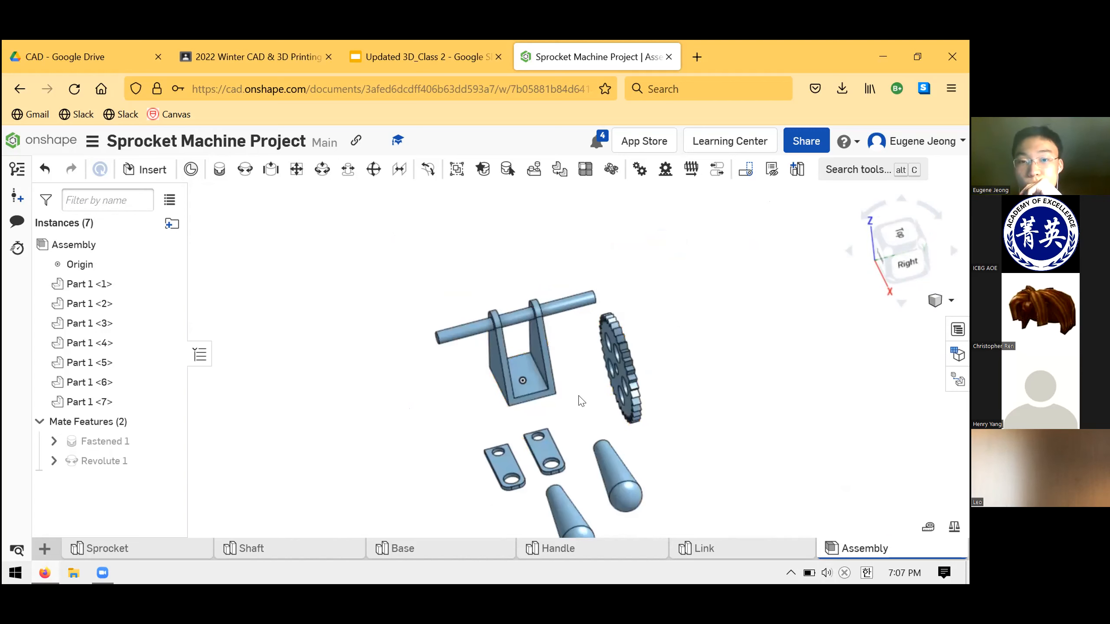
pyautogui.scroll(-2, 581, 401)
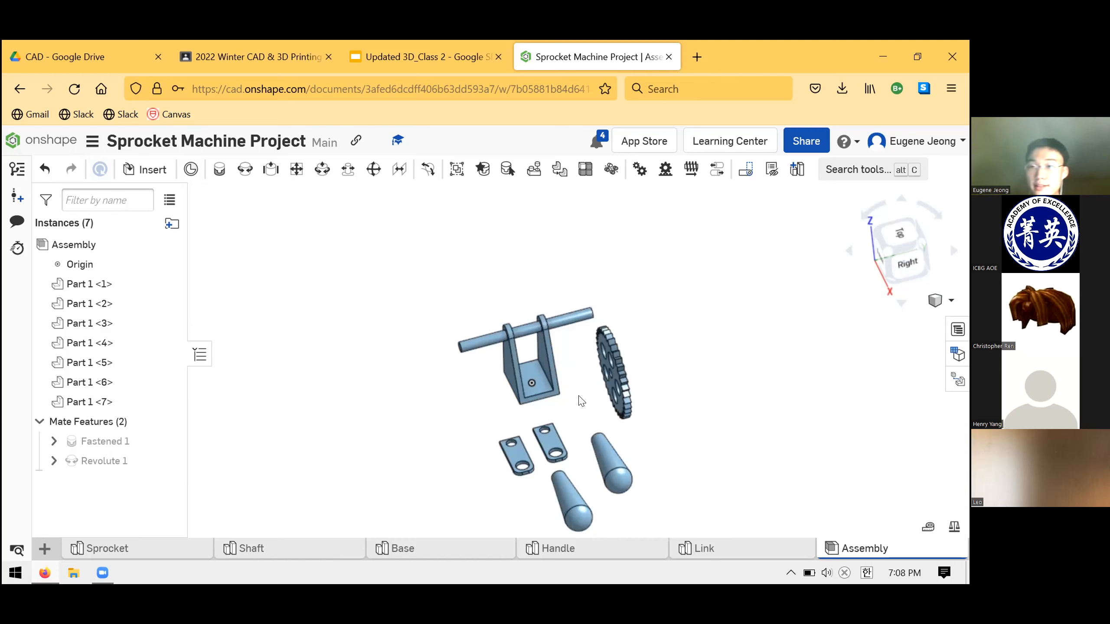
pyautogui.scroll(3, 580, 401)
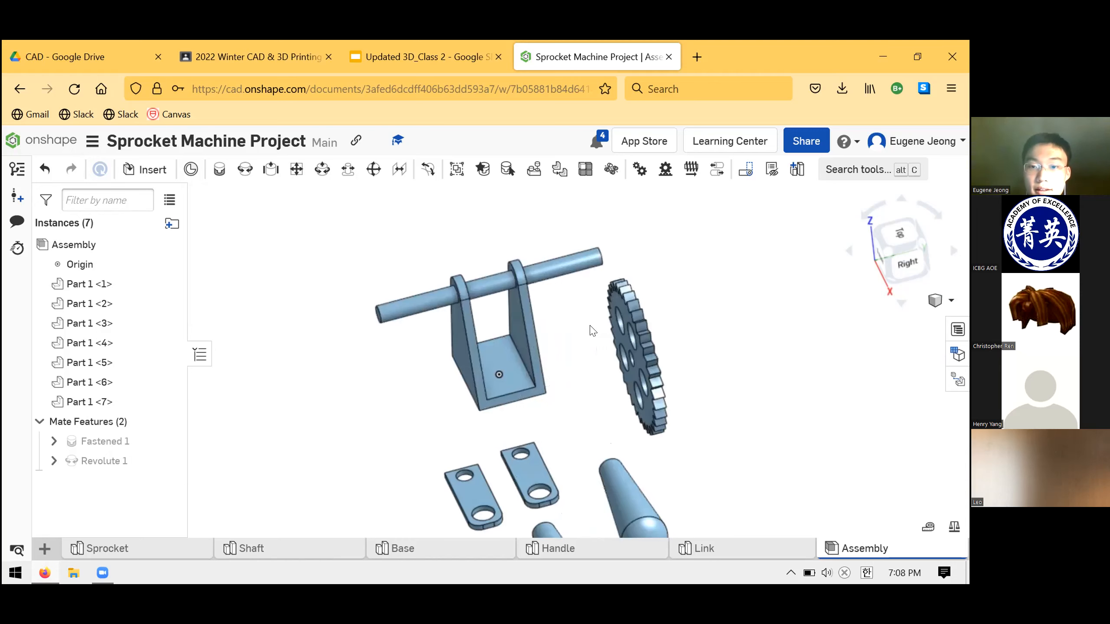
pyautogui.scroll(-2, 573, 393)
pyautogui.scroll(2, 577, 372)
pyautogui.moveTo(578, 372); pyautogui.dragTo(577, 409, button='right')
pyautogui.scroll(-2, 579, 414)
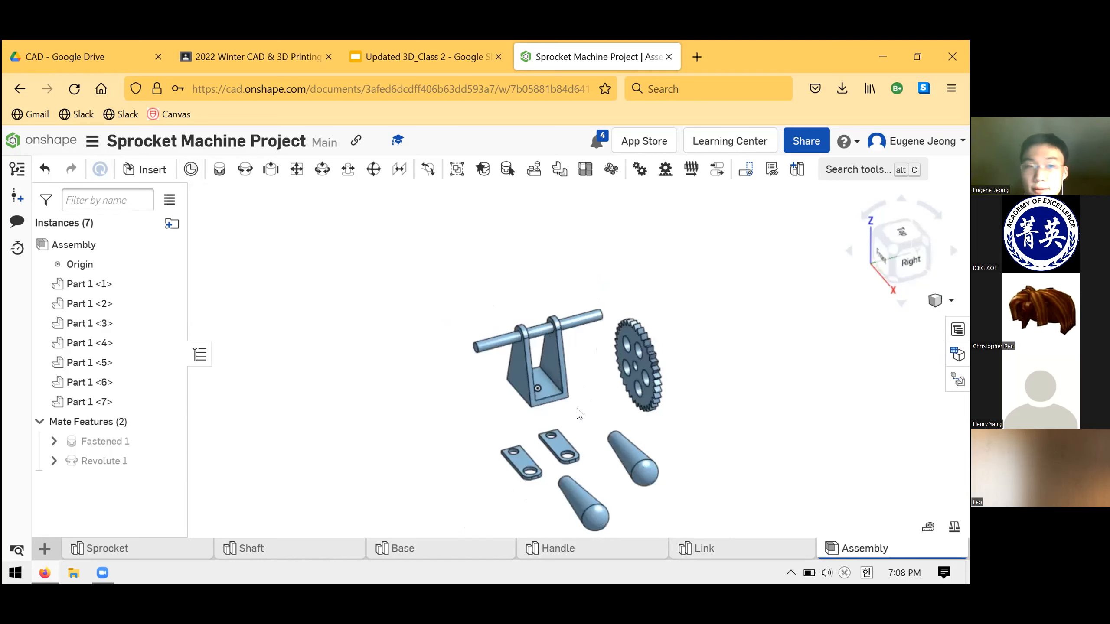
pyautogui.scroll(2, 579, 413)
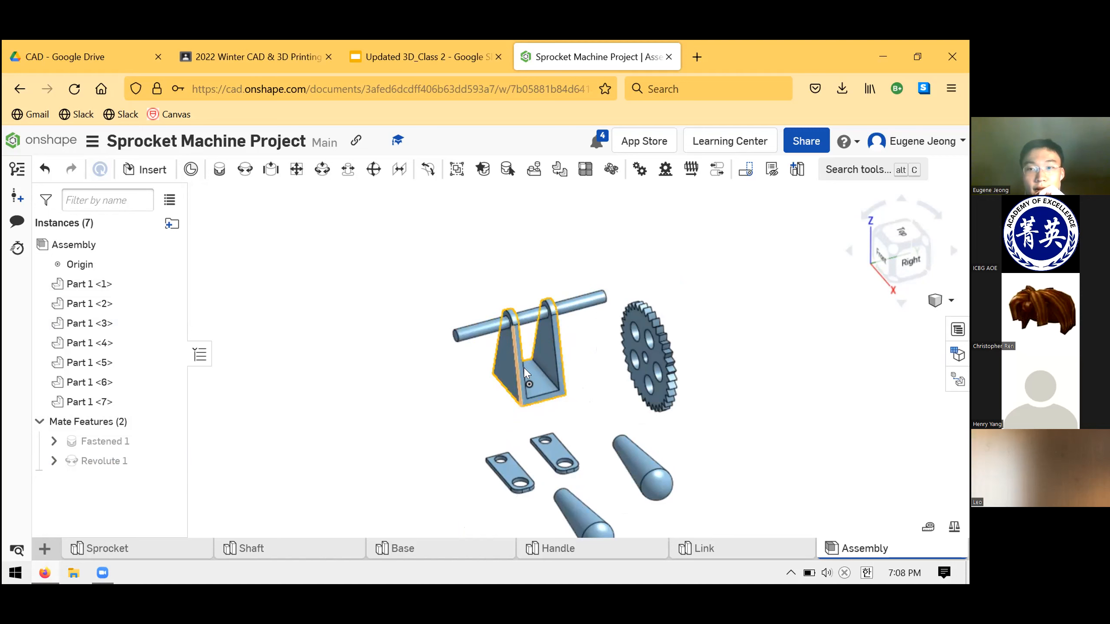
pyautogui.scroll(-1, 531, 387)
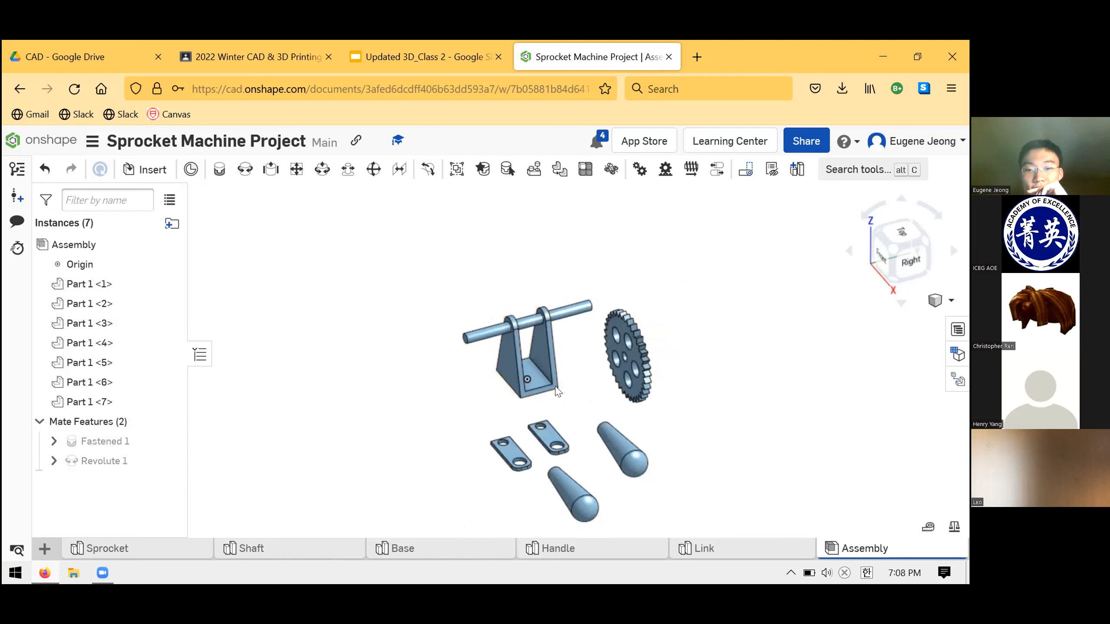
pyautogui.scroll(-2, 562, 390)
pyautogui.scroll(5, 597, 437)
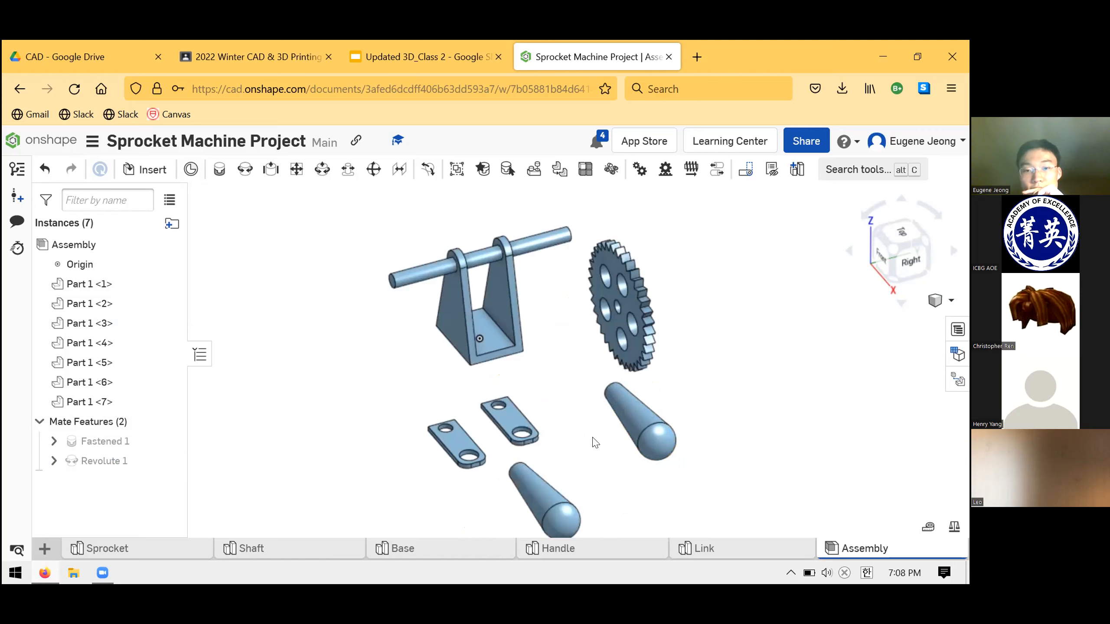
# Move one handle next to the other handle, just below the sprocket
pyautogui.moveTo(558, 387); pyautogui.dragTo(635, 371, button='right')
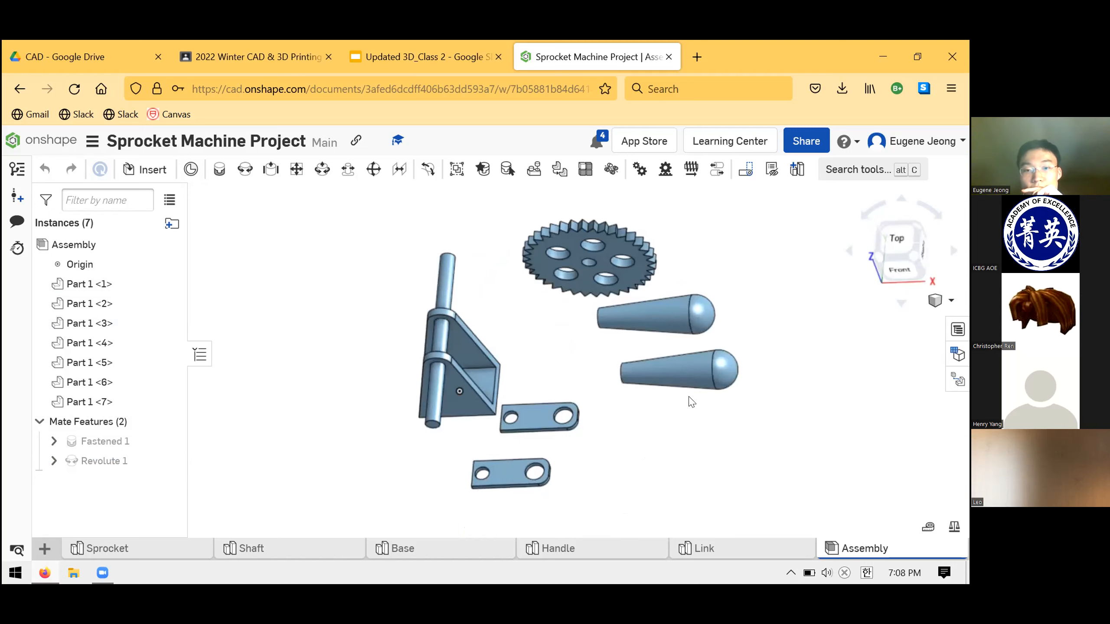
pyautogui.moveTo(647, 434); pyautogui.dragTo(658, 385, button='right')
pyautogui.moveTo(664, 344); pyautogui.dragTo(668, 337, button='right')
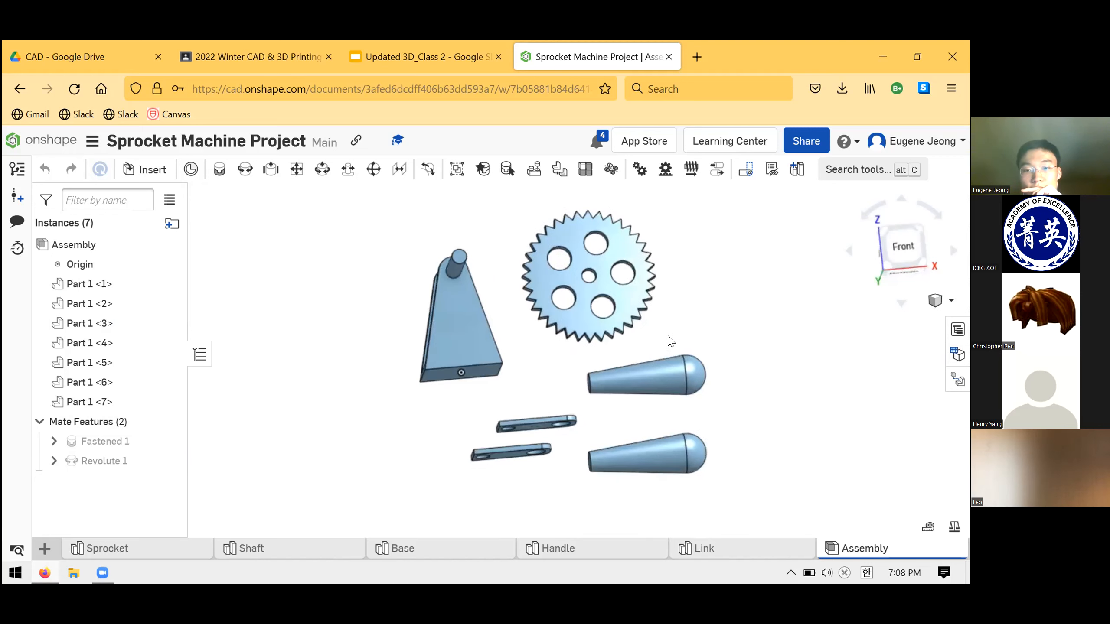
pyautogui.hotkey('ctrl', 'z')
pyautogui.hotkey('ctrl', 'y')
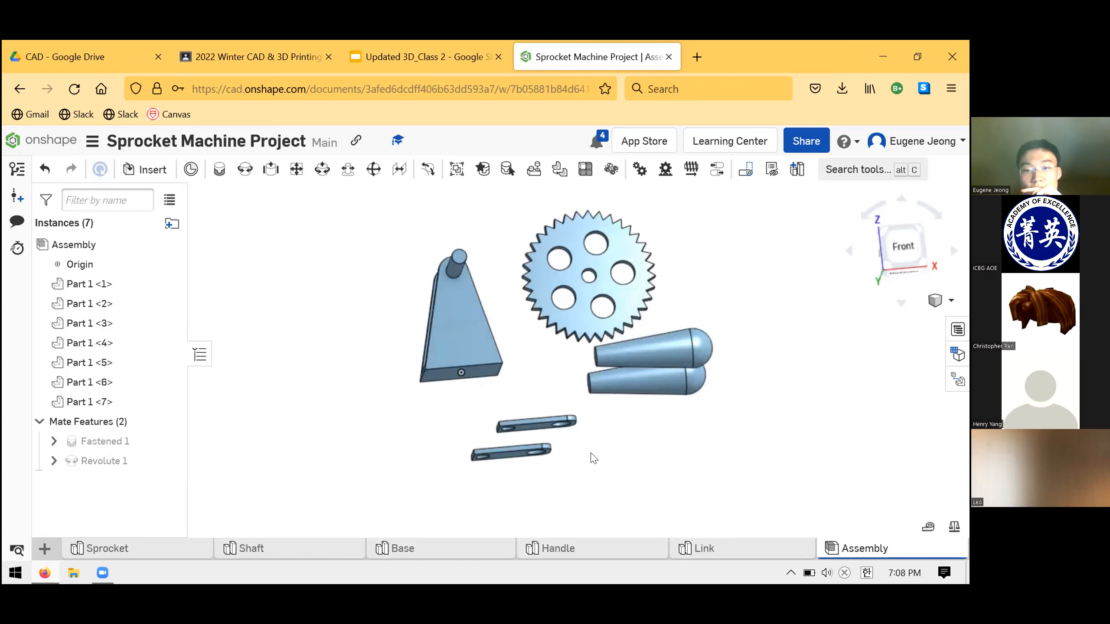
pyautogui.moveTo(641, 327); pyautogui.dragTo(671, 327, button='right')
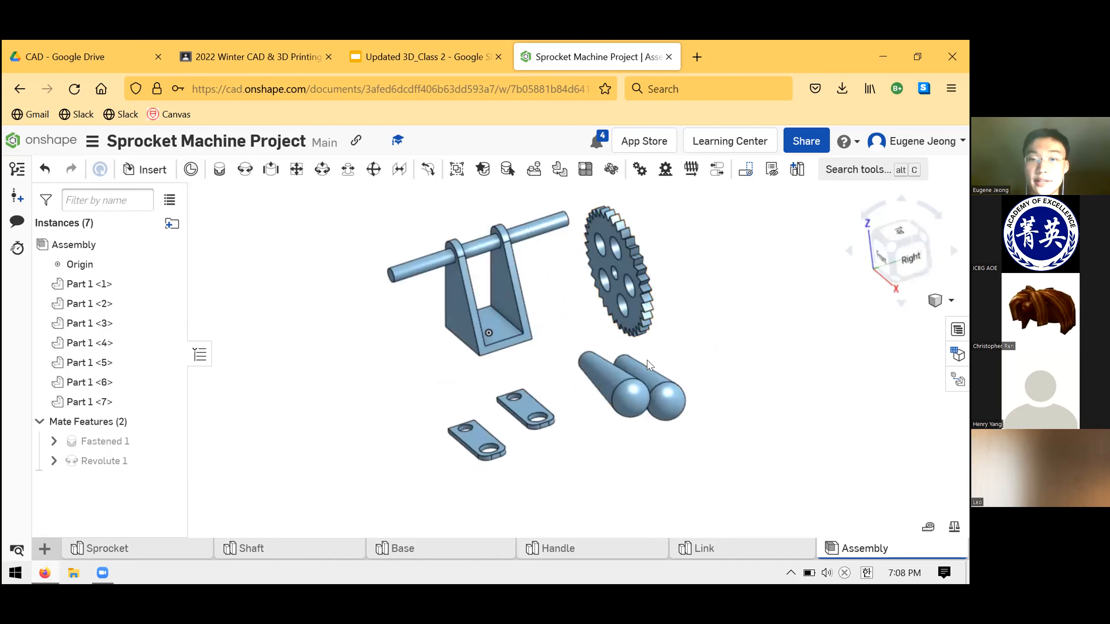
# Switch to the Updated 3D_Class 2 presentation in Google Slides to view the picture of the finished sprocket machine
pyautogui.scroll(3, 537, 243)
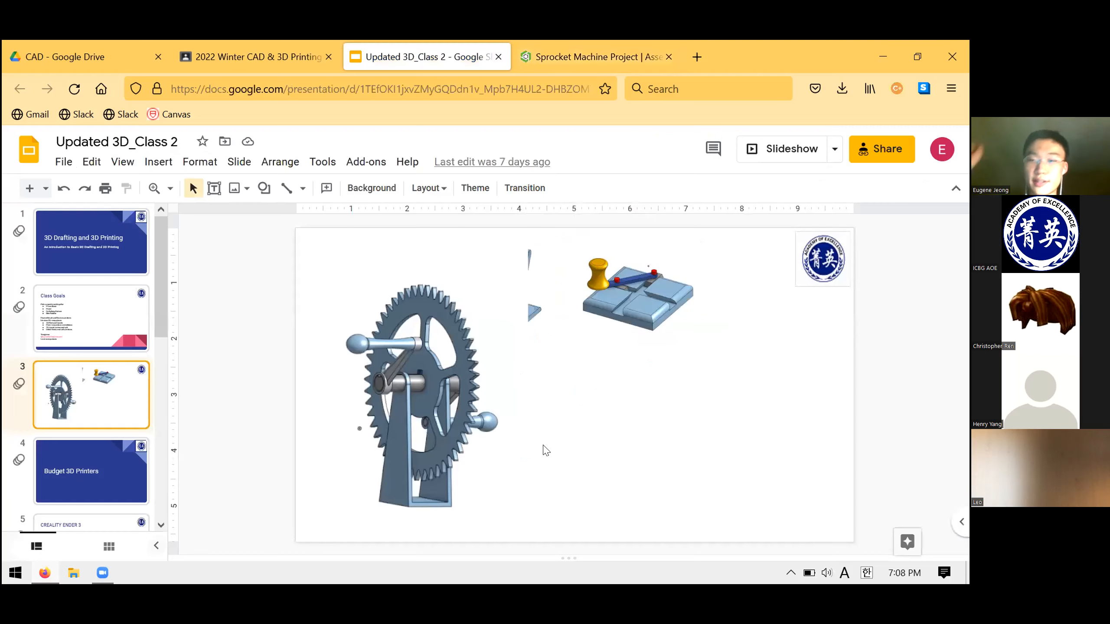
pyautogui.hotkey('ctrl', 'pageup')
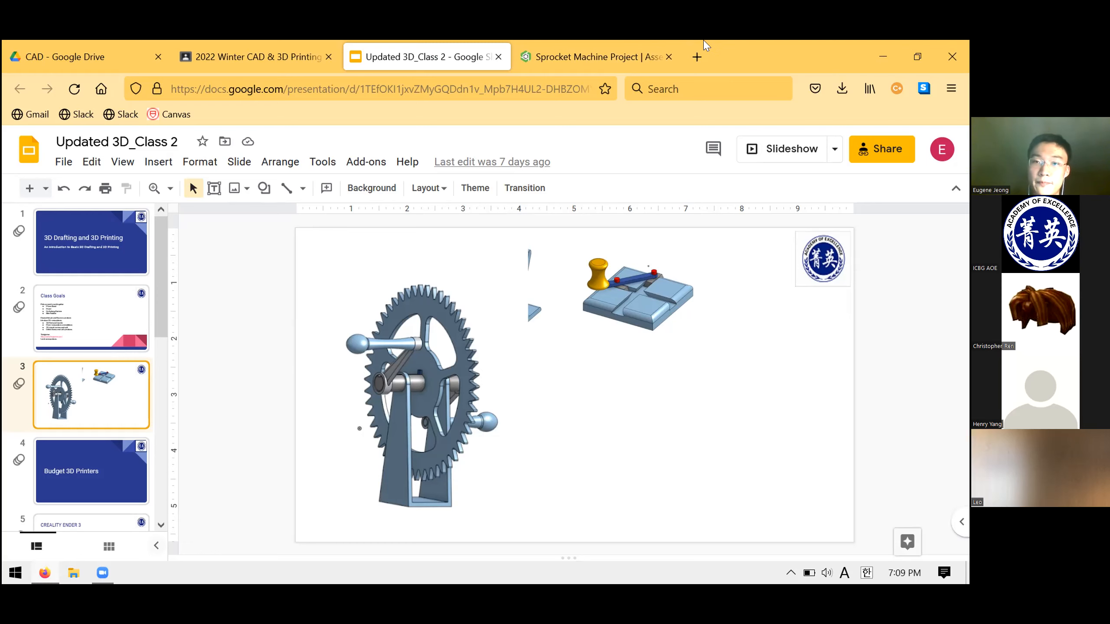
# Search the web for images of a "keyed shaft", view two of the shaft pictures enlarged, and close the search page
pyautogui.hotkey('ctrl', 't')
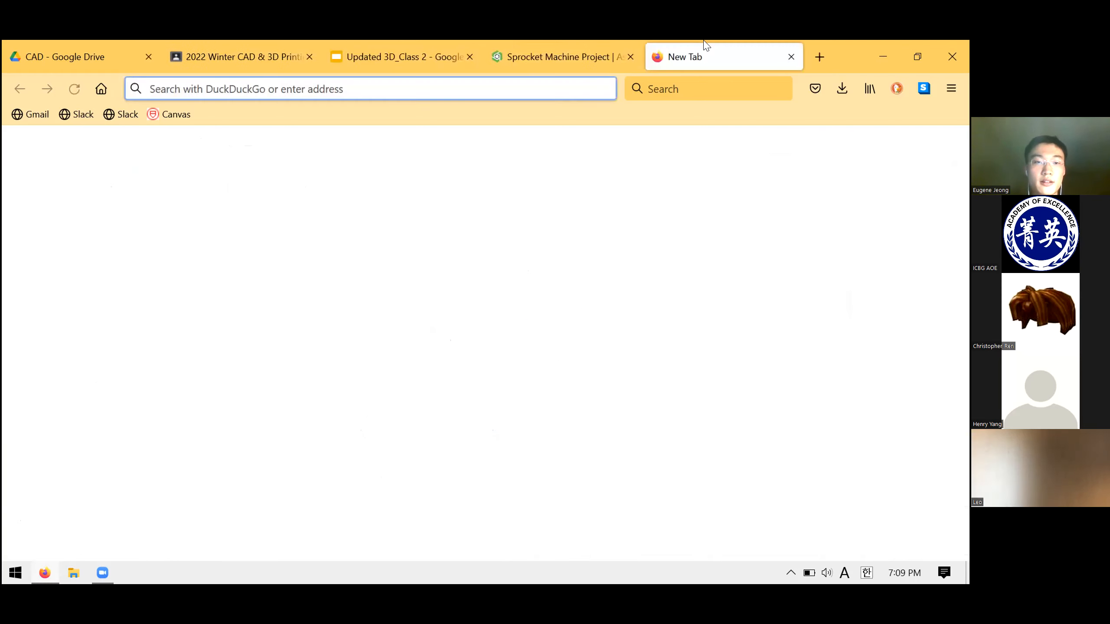
pyautogui.write('keyed shaft')
pyautogui.press('Return')
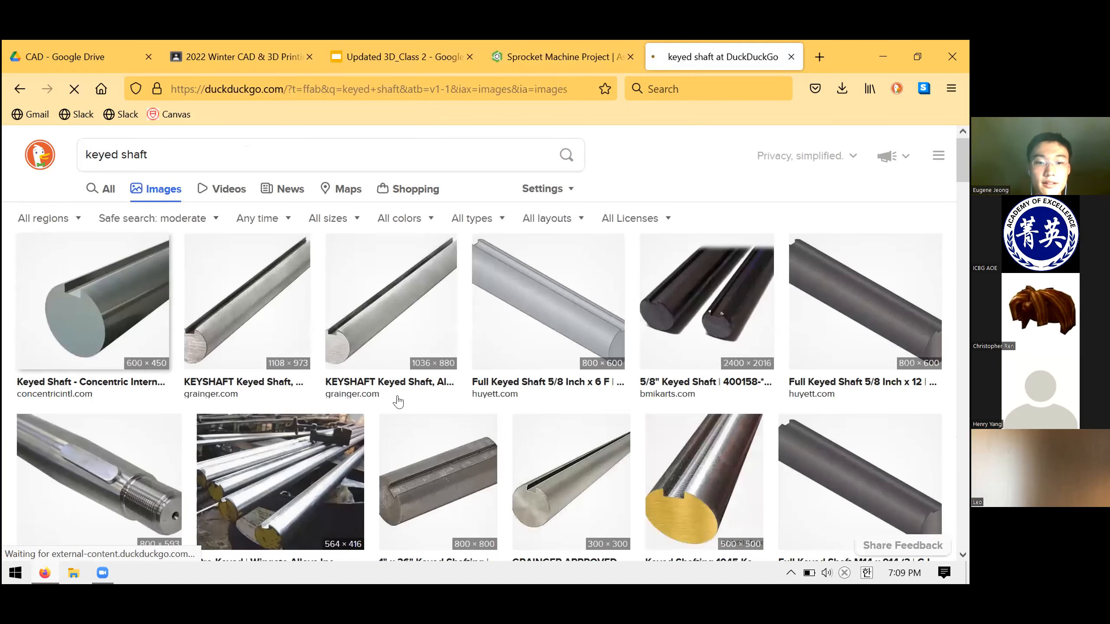
pyautogui.click(131, 323)
pyautogui.scroll(-3, 291, 193)
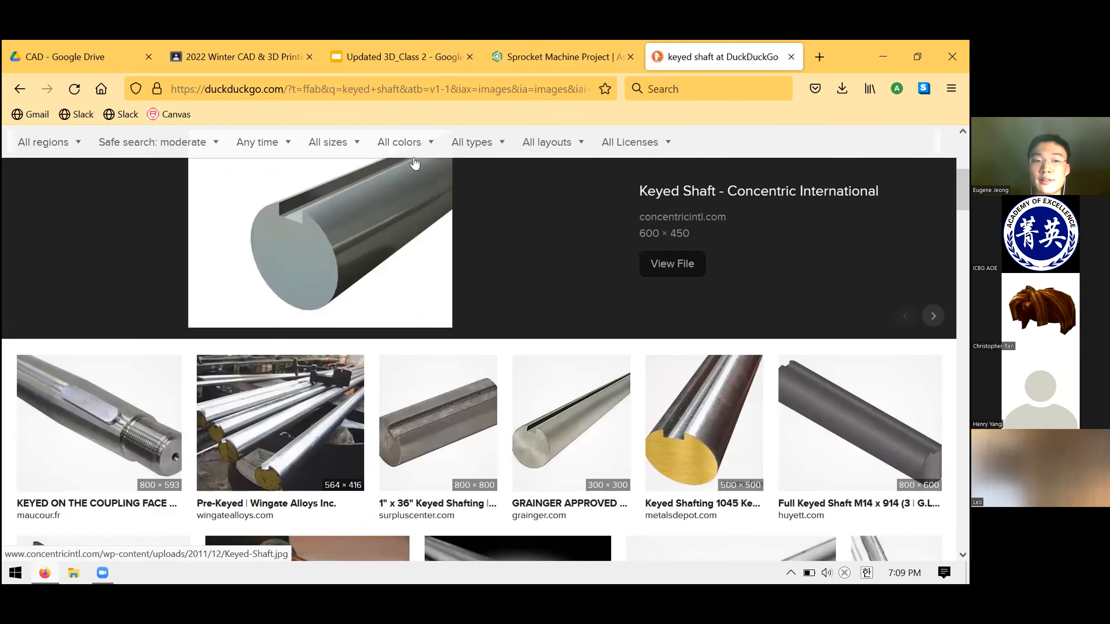
pyautogui.click(98, 434)
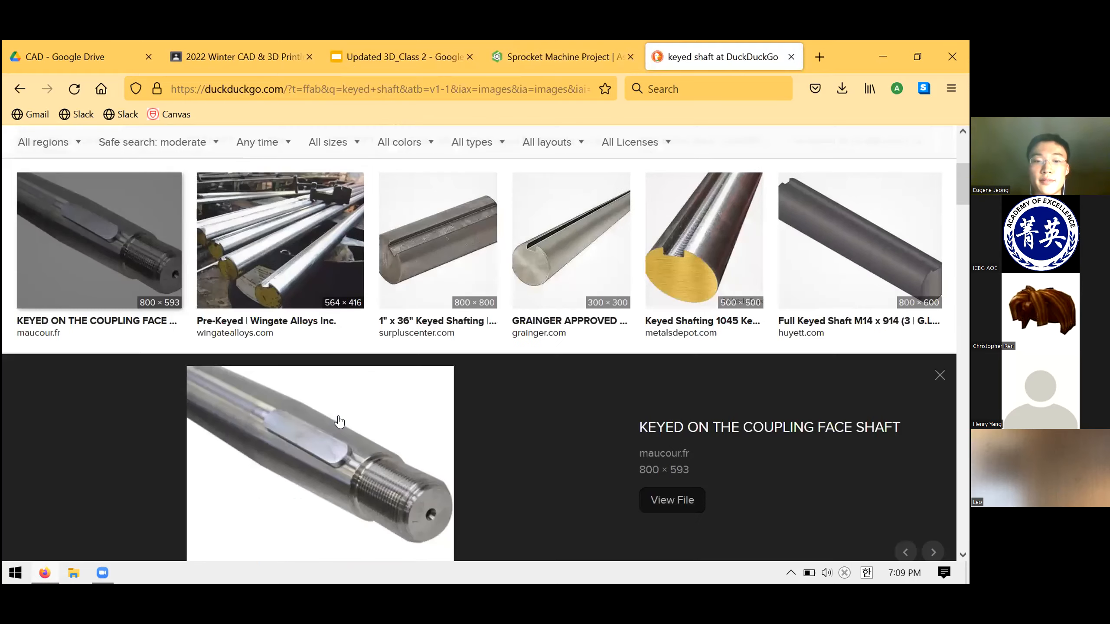
pyautogui.click(790, 57)
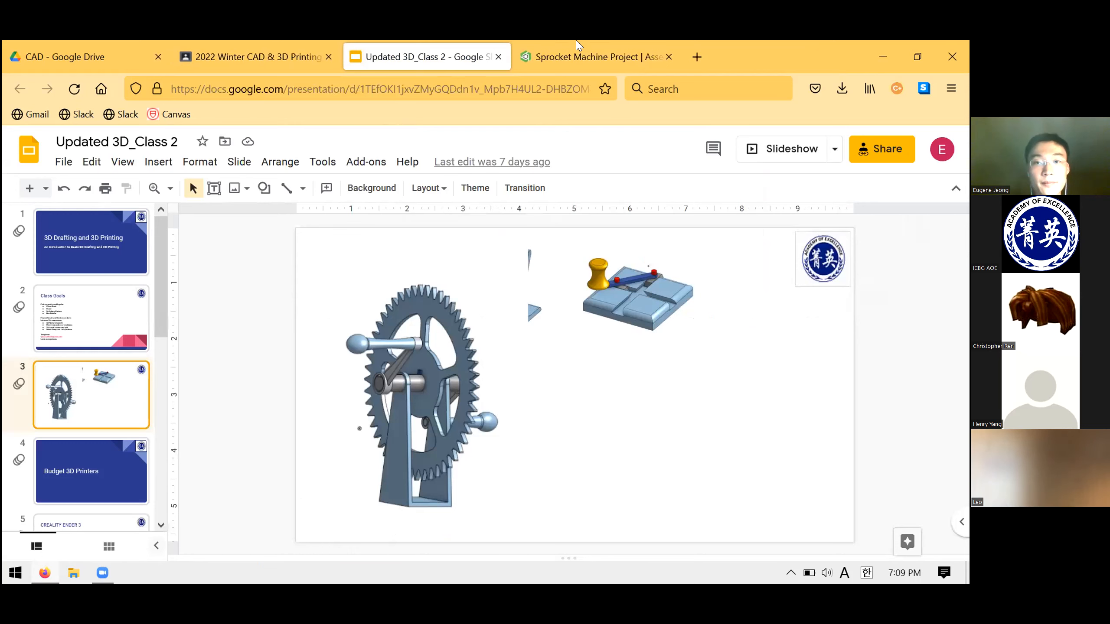
# Switch to the Onshape assembly and start a fastened mate on the mid-thickness connector inside the sprocket's center hole
pyautogui.hotkey('ctrl', 'Tab')
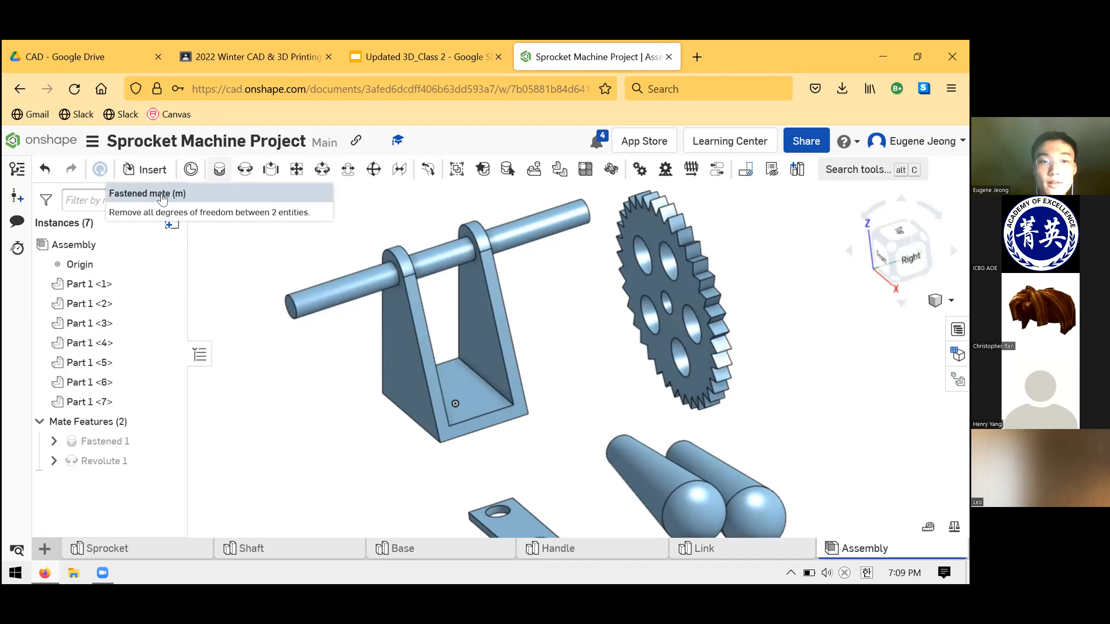
pyautogui.press('m')
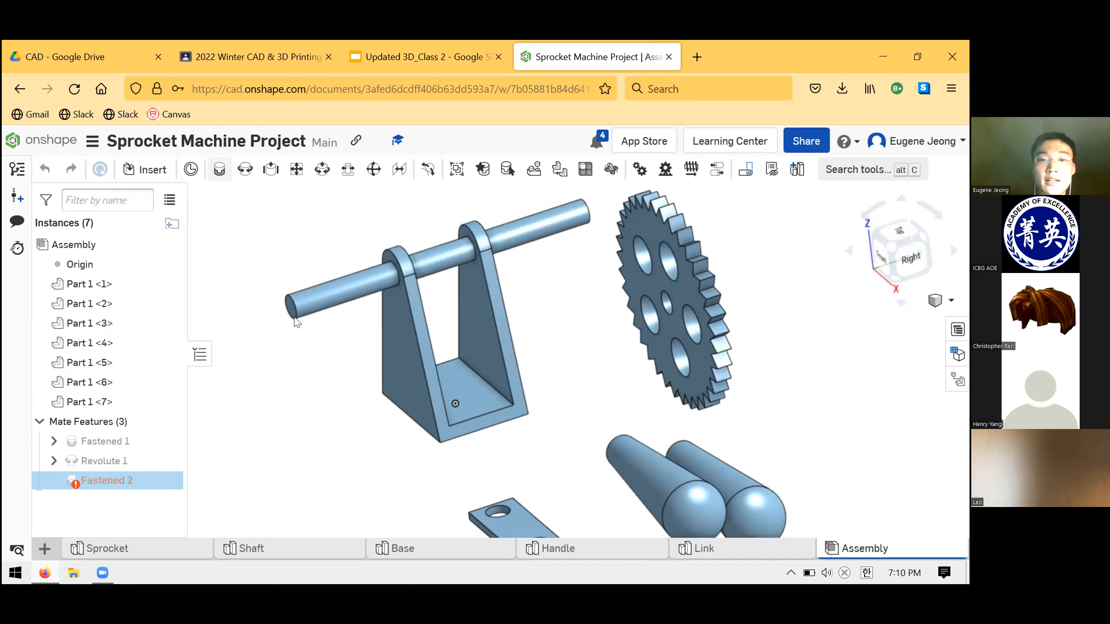
pyautogui.scroll(2, 654, 283)
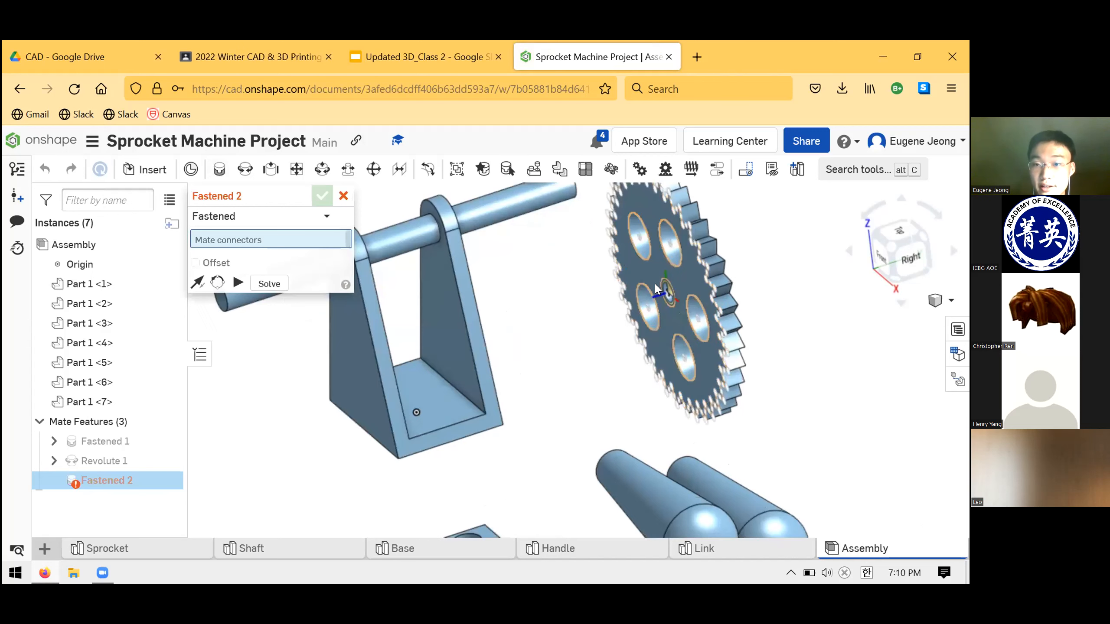
pyautogui.scroll(2, 672, 324)
pyautogui.scroll(-1, 699, 314)
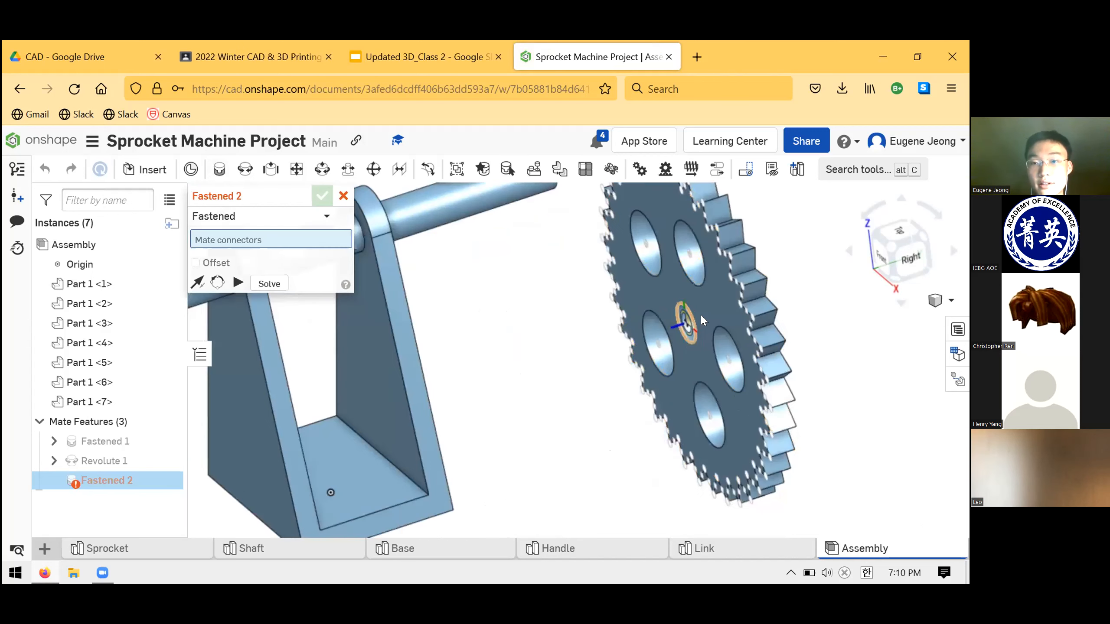
pyautogui.scroll(3, 697, 321)
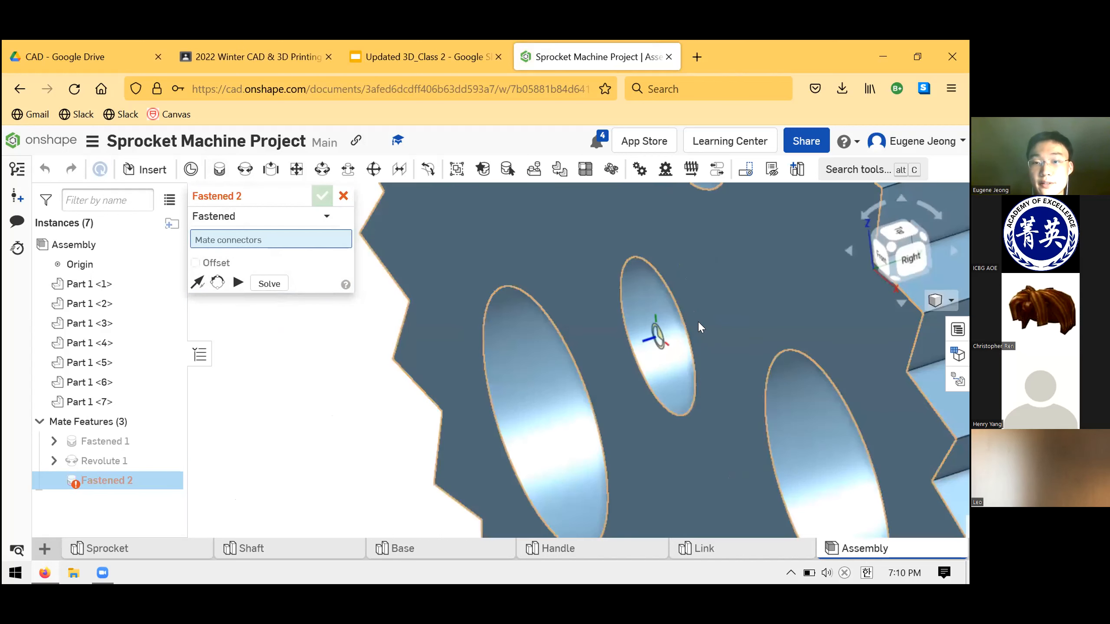
pyautogui.moveTo(656, 337); pyautogui.dragTo(657, 335, button='right')
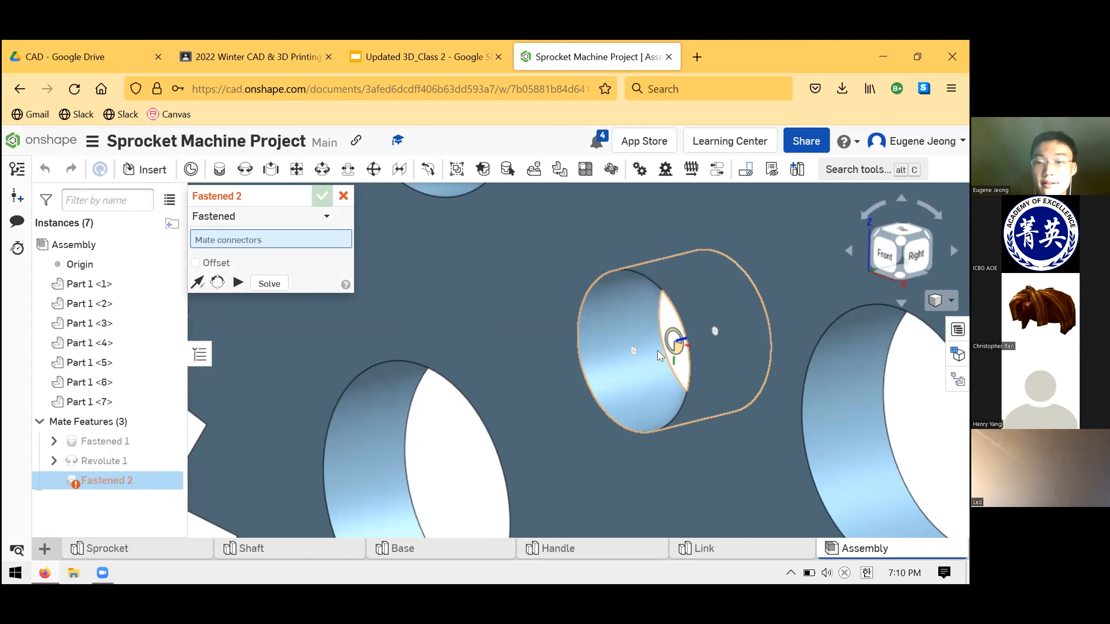
pyautogui.click(660, 355)
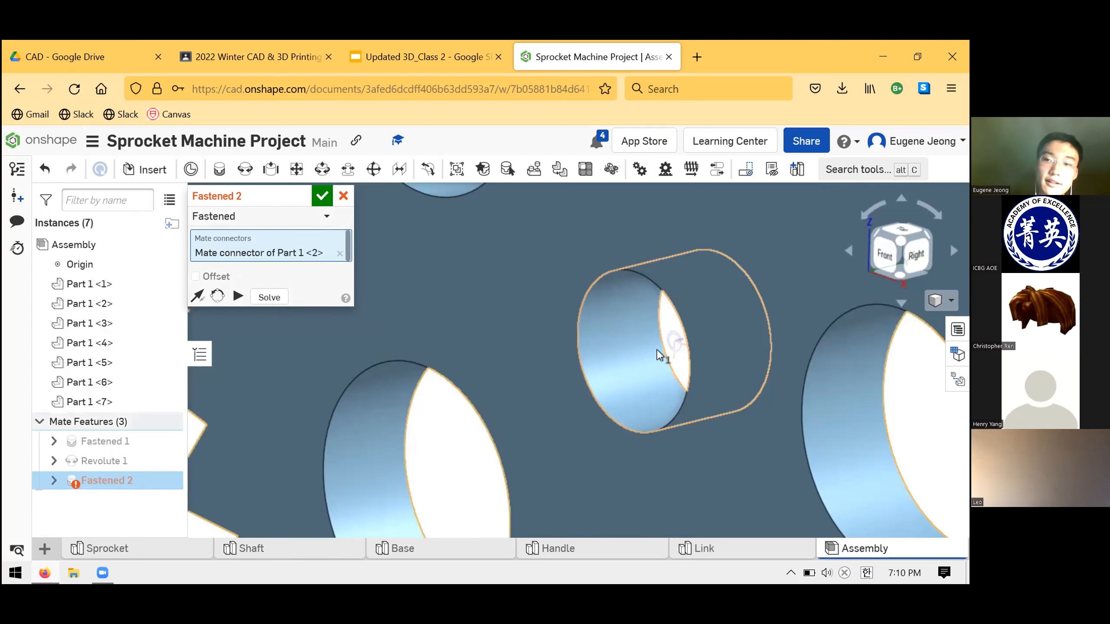
# Fasten the sprocket to the connector at the middle of the shaft, between the base's arms, and commit the mate
pyautogui.scroll(5, 660, 356)
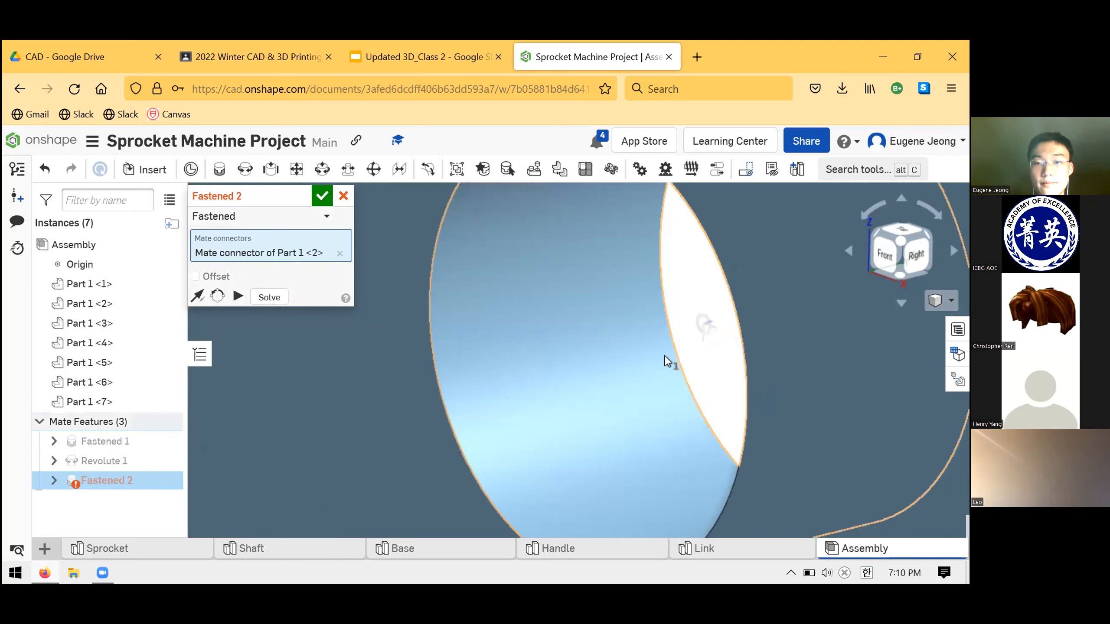
pyautogui.scroll(-8, 617, 385)
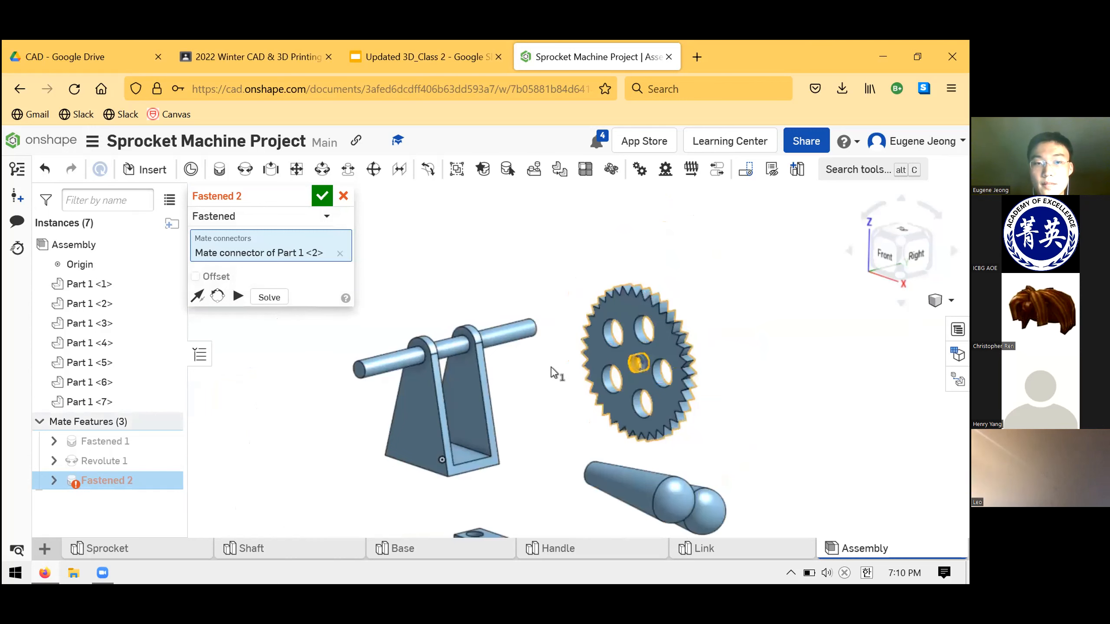
pyautogui.scroll(-2, 552, 365)
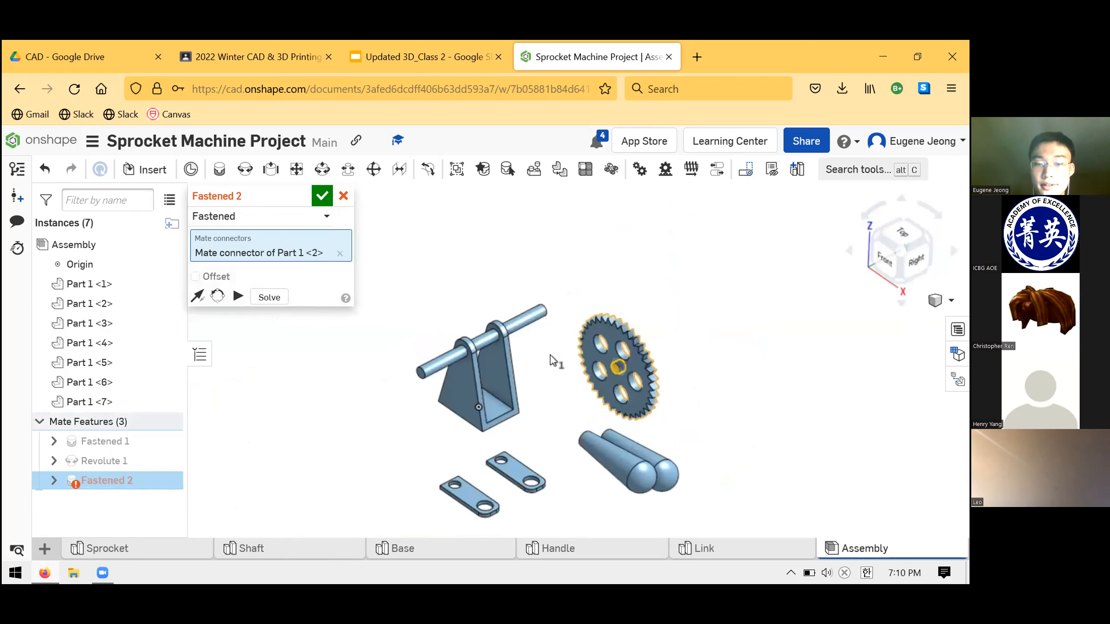
pyautogui.scroll(1, 608, 417)
pyautogui.scroll(5, 540, 399)
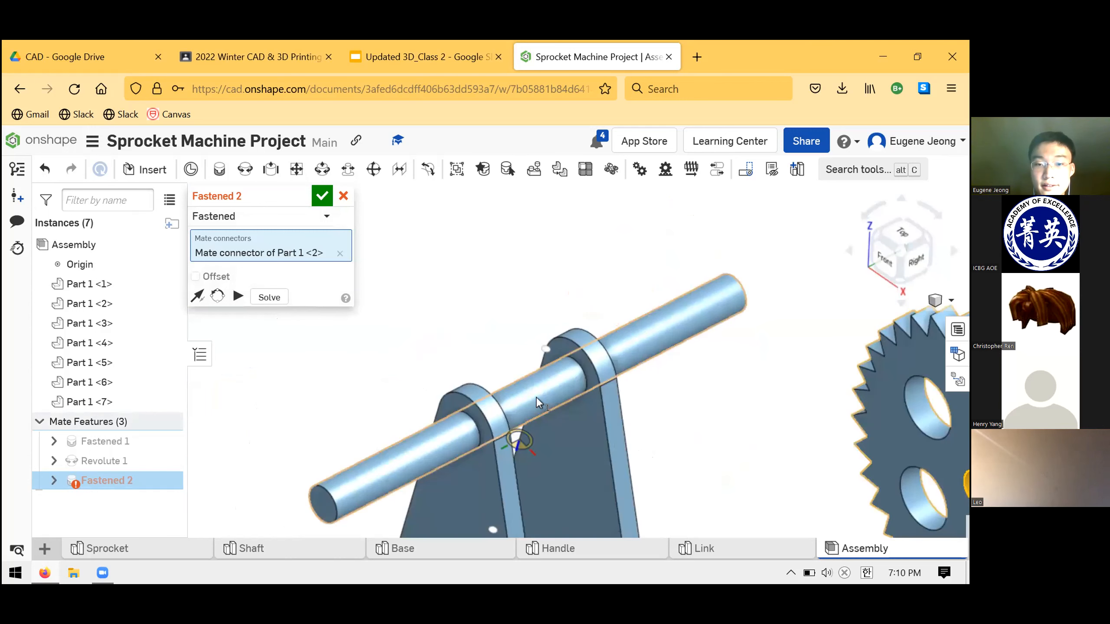
pyautogui.click(524, 398)
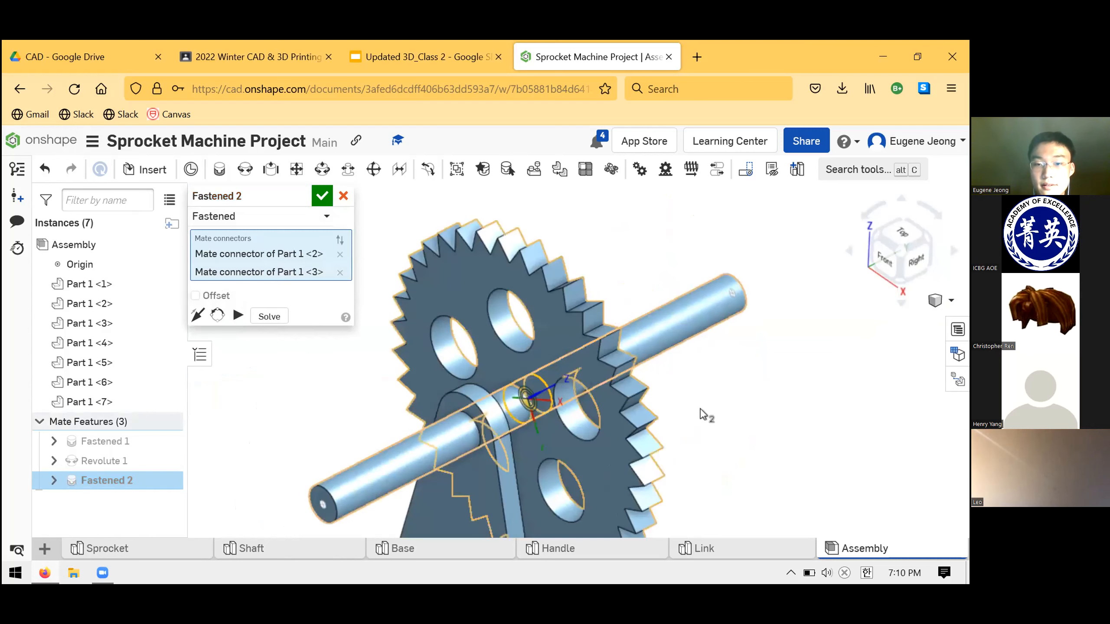
pyautogui.scroll(-2, 699, 382)
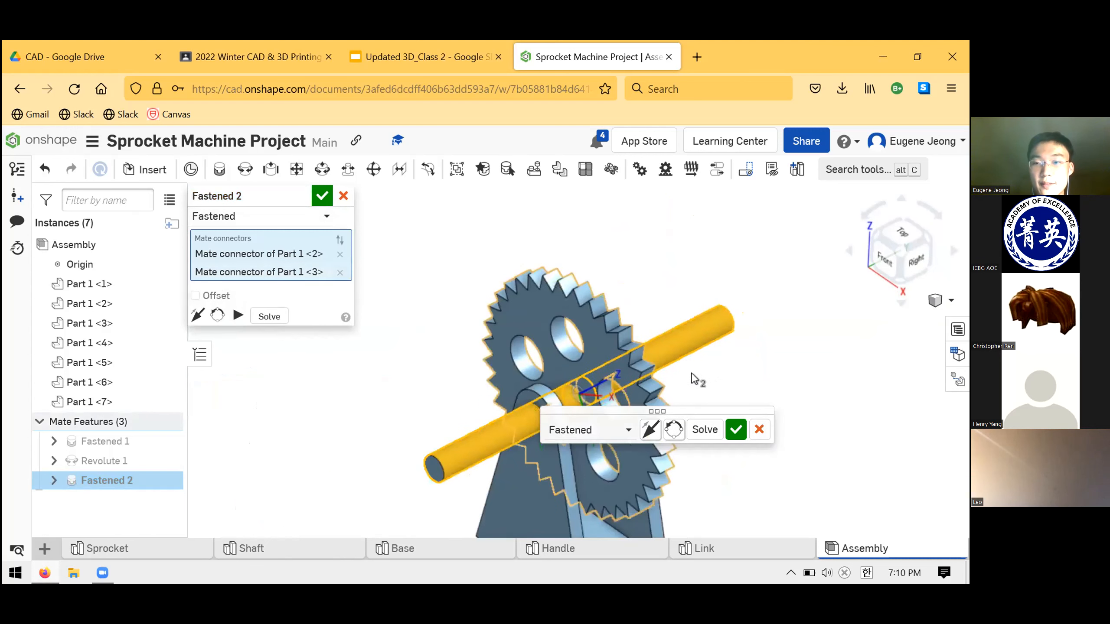
pyautogui.scroll(-2, 550, 306)
pyautogui.scroll(2, 675, 392)
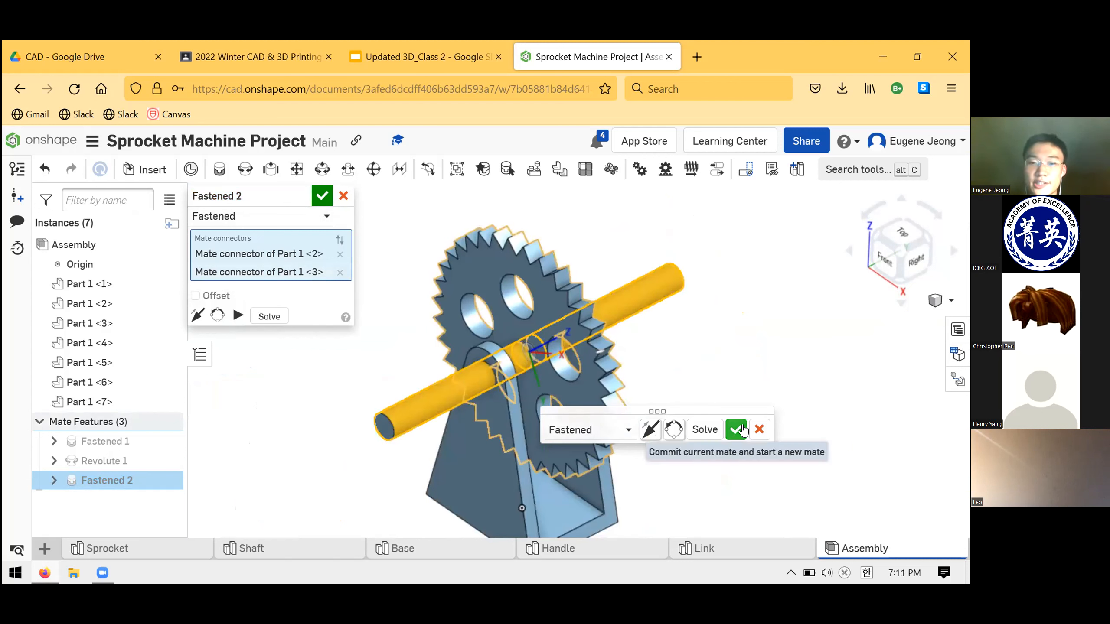
pyautogui.moveTo(699, 384)
pyautogui.mouseDown(button='right')
pyautogui.moveTo(701, 401)
pyautogui.moveTo(704, 372)
pyautogui.moveTo(695, 388)
pyautogui.mouseUp(button='right')
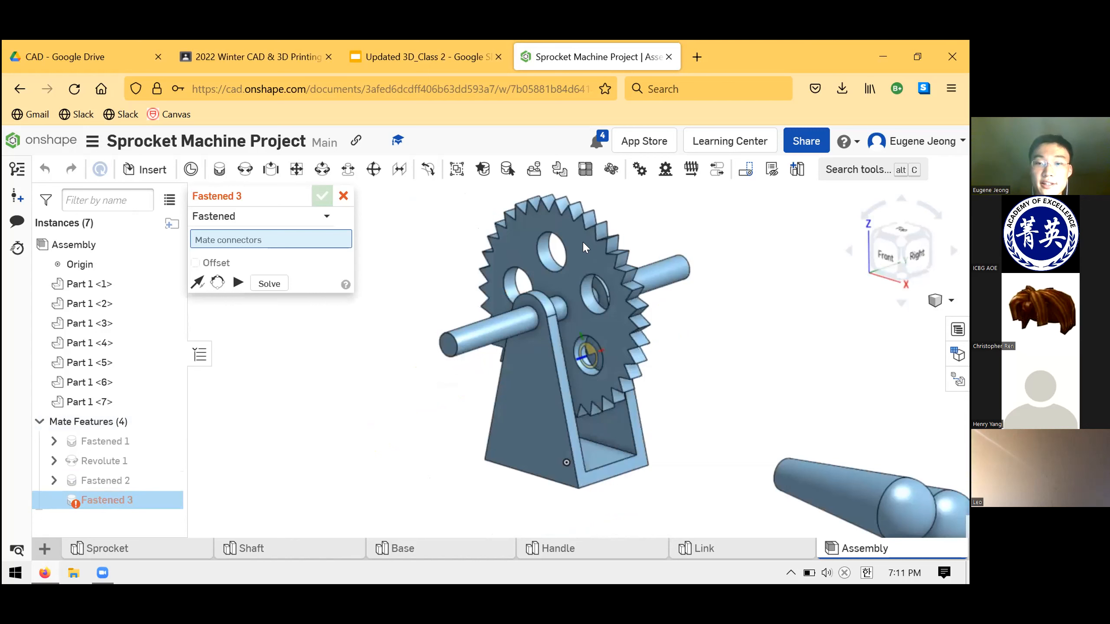
# Rotate the sprocket back and forth to check how it turns with the shaft in the base
pyautogui.moveTo(651, 392)
pyautogui.mouseDown()
pyautogui.moveTo(555, 432)
pyautogui.moveTo(443, 353)
pyautogui.moveTo(541, 227)
pyautogui.moveTo(644, 304)
pyautogui.moveTo(597, 388)
pyautogui.moveTo(534, 351)
pyautogui.moveTo(585, 229)
pyautogui.moveTo(683, 327)
pyautogui.moveTo(646, 363)
pyautogui.moveTo(612, 384)
pyautogui.moveTo(554, 387)
pyautogui.moveTo(474, 304)
pyautogui.moveTo(586, 273)
pyautogui.moveTo(607, 342)
pyautogui.moveTo(528, 376)
pyautogui.moveTo(506, 248)
pyautogui.moveTo(595, 243)
pyautogui.moveTo(649, 406)
pyautogui.mouseUp()
pyautogui.moveTo(492, 349); pyautogui.dragTo(521, 239)
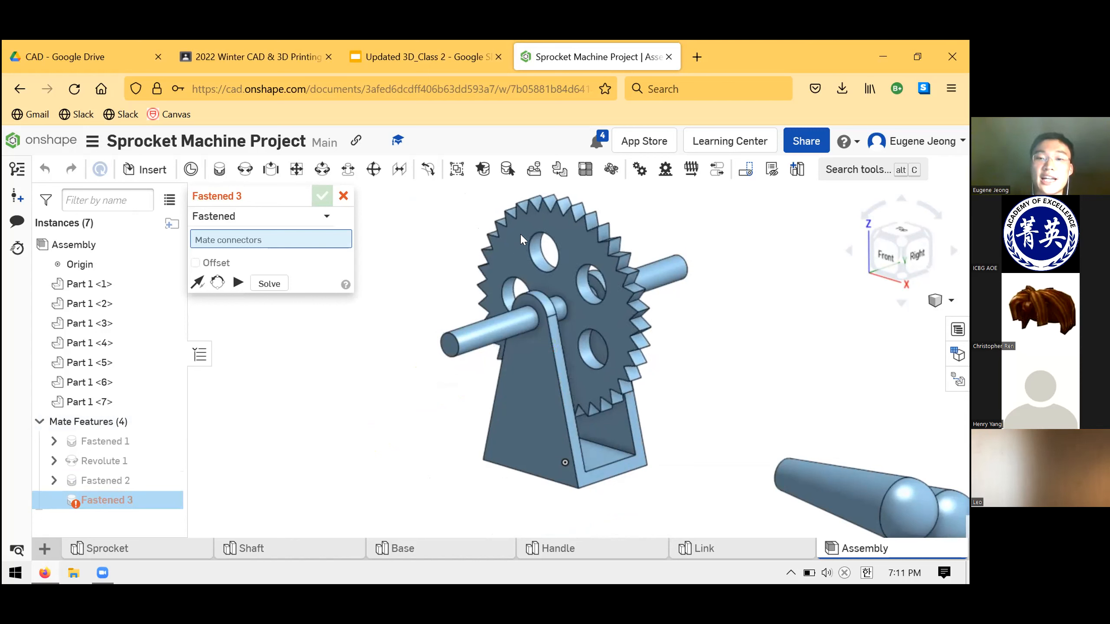
pyautogui.moveTo(601, 327); pyautogui.dragTo(743, 267)
pyautogui.moveTo(696, 349); pyautogui.dragTo(544, 255)
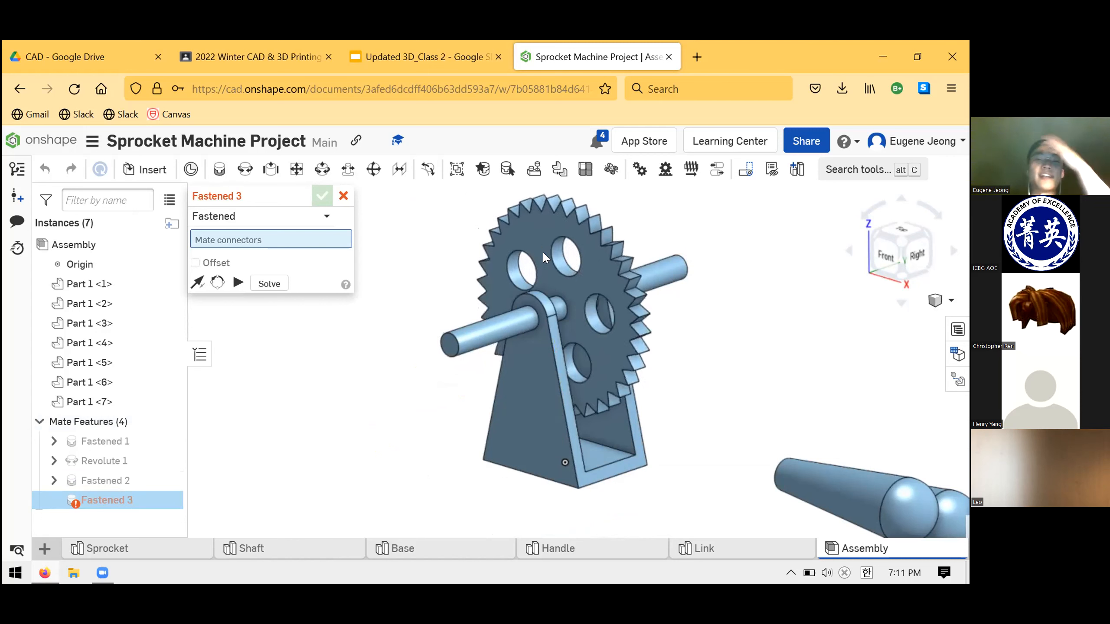
pyautogui.moveTo(579, 317); pyautogui.dragTo(587, 333)
pyautogui.moveTo(570, 374); pyautogui.dragTo(563, 397)
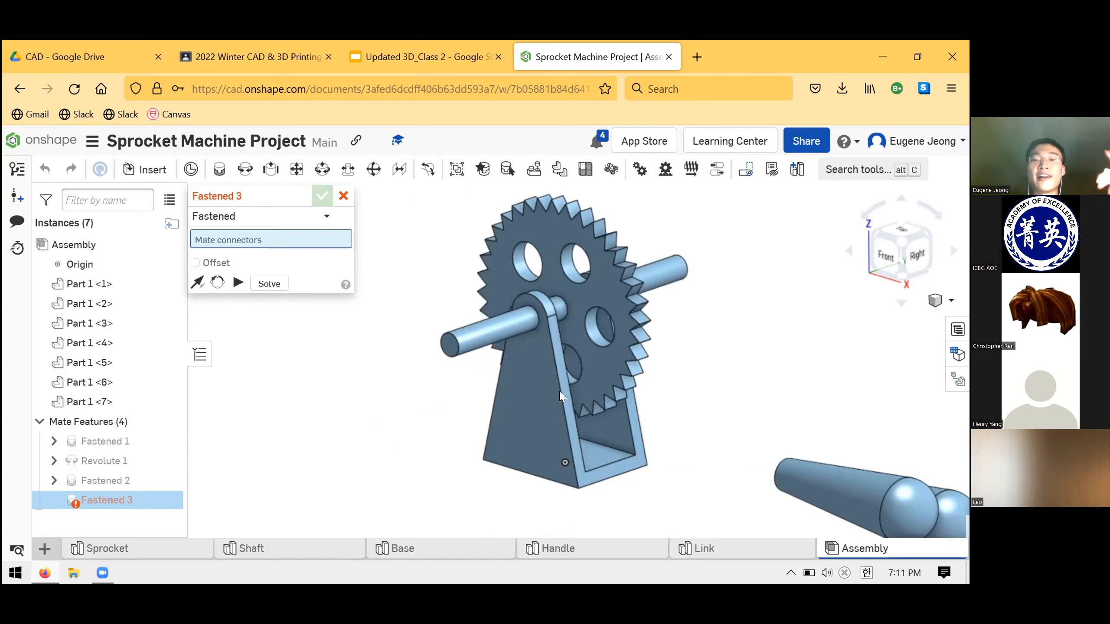
pyautogui.moveTo(531, 309); pyautogui.dragTo(637, 301)
pyautogui.moveTo(637, 300); pyautogui.dragTo(750, 347)
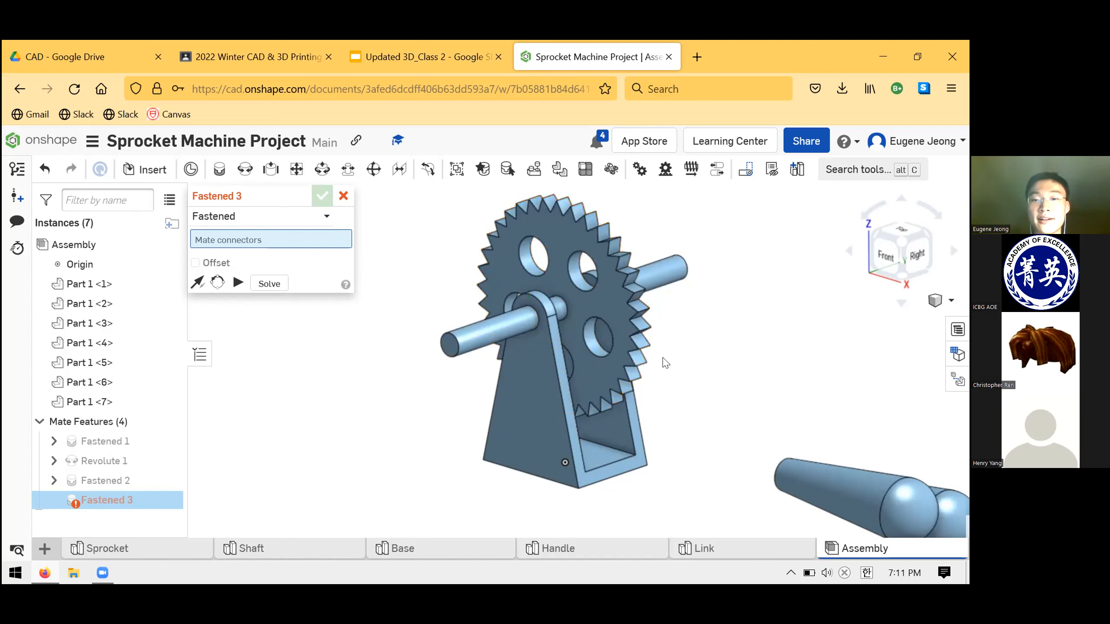
# Examine the unattached links and handles beside the base from several angles, and cancel the empty fastened mate
pyautogui.moveTo(612, 321); pyautogui.dragTo(704, 342, button='right')
pyautogui.scroll(-5, 727, 378)
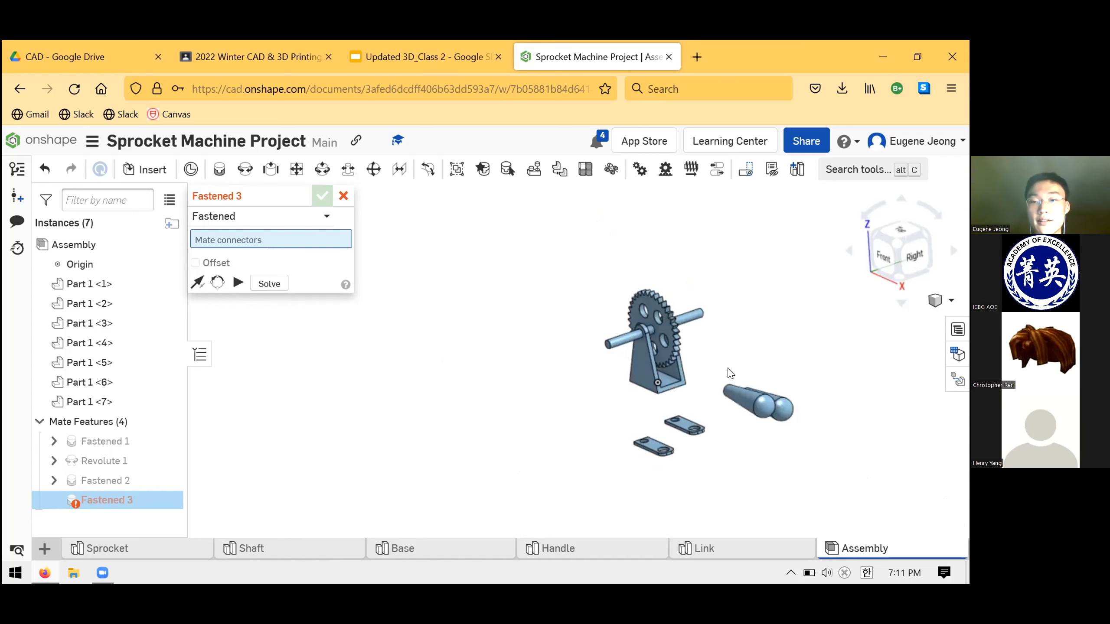
pyautogui.scroll(2, 758, 480)
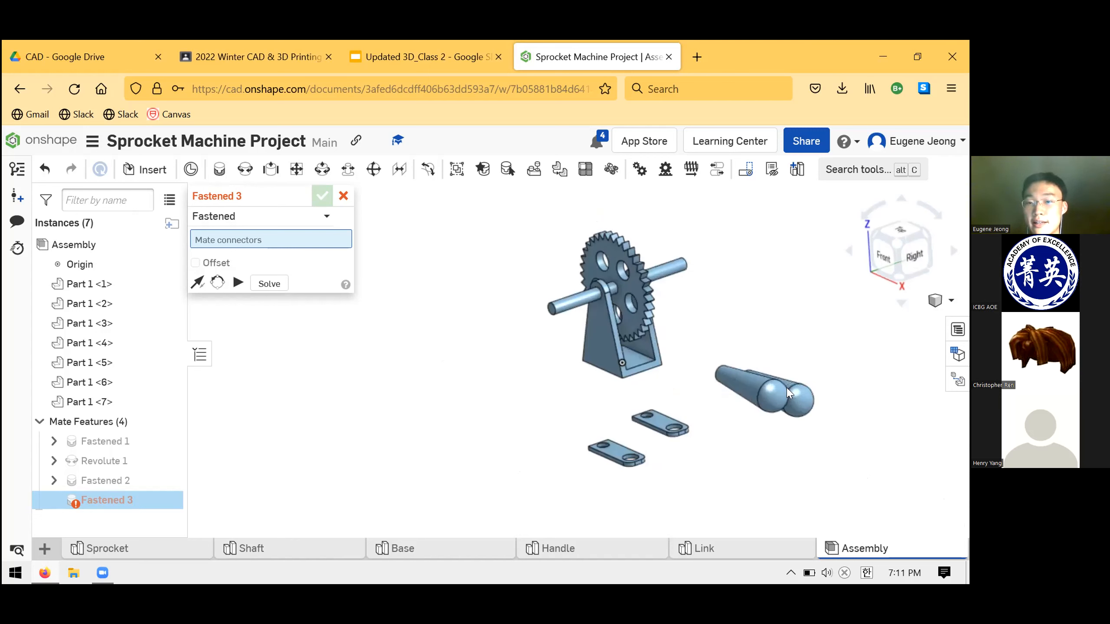
pyautogui.moveTo(788, 393); pyautogui.dragTo(701, 396, button='right')
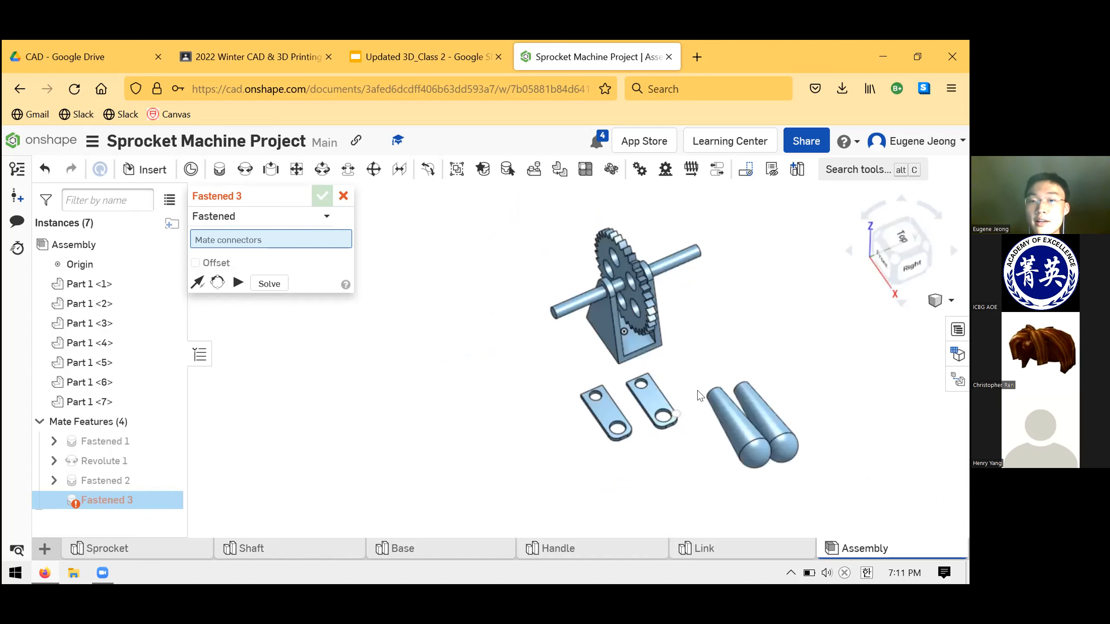
pyautogui.moveTo(718, 326); pyautogui.dragTo(654, 388, button='right')
pyautogui.hotkey('shift', '7')
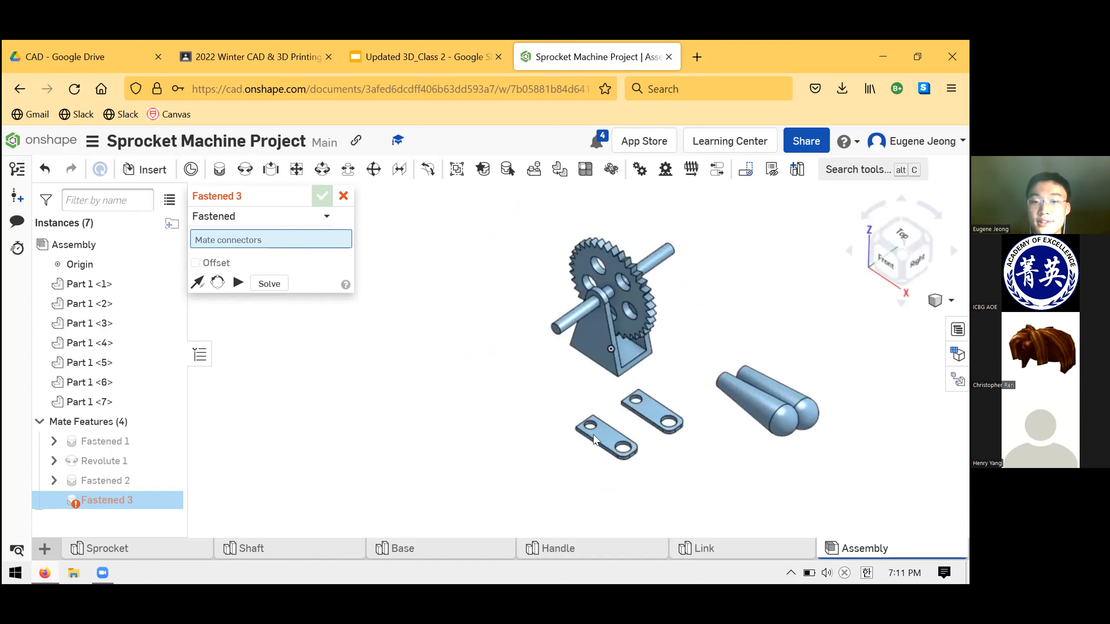
pyautogui.scroll(5, 562, 404)
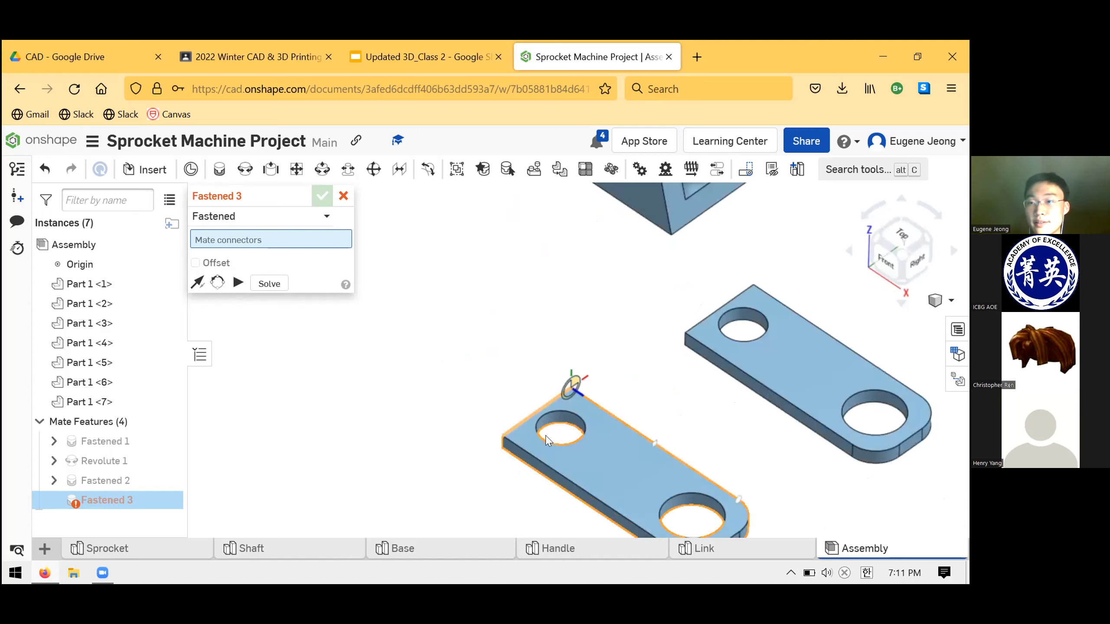
pyautogui.scroll(-3, 573, 384)
pyautogui.scroll(-3, 659, 433)
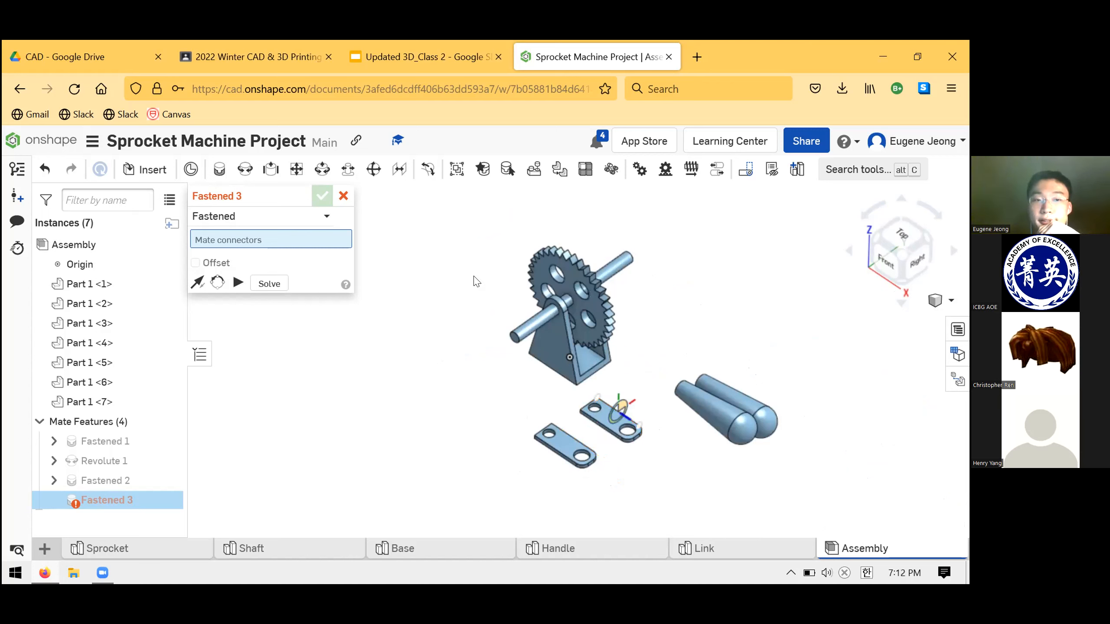
pyautogui.press('Escape')
pyautogui.scroll(-2, 701, 456)
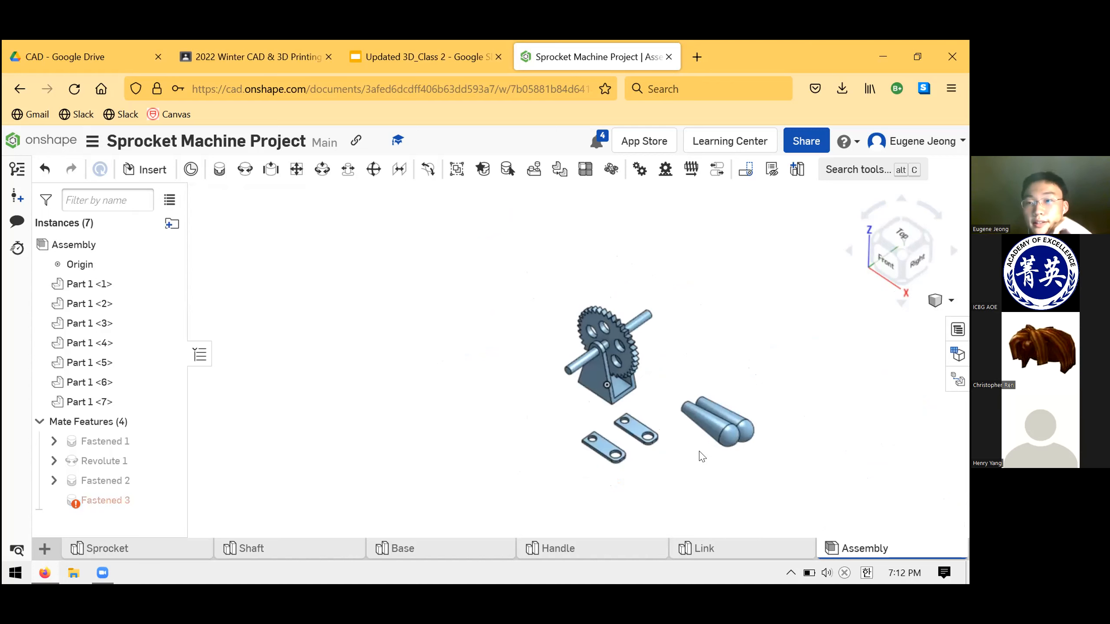
pyautogui.scroll(2, 672, 431)
pyautogui.scroll(3, 659, 430)
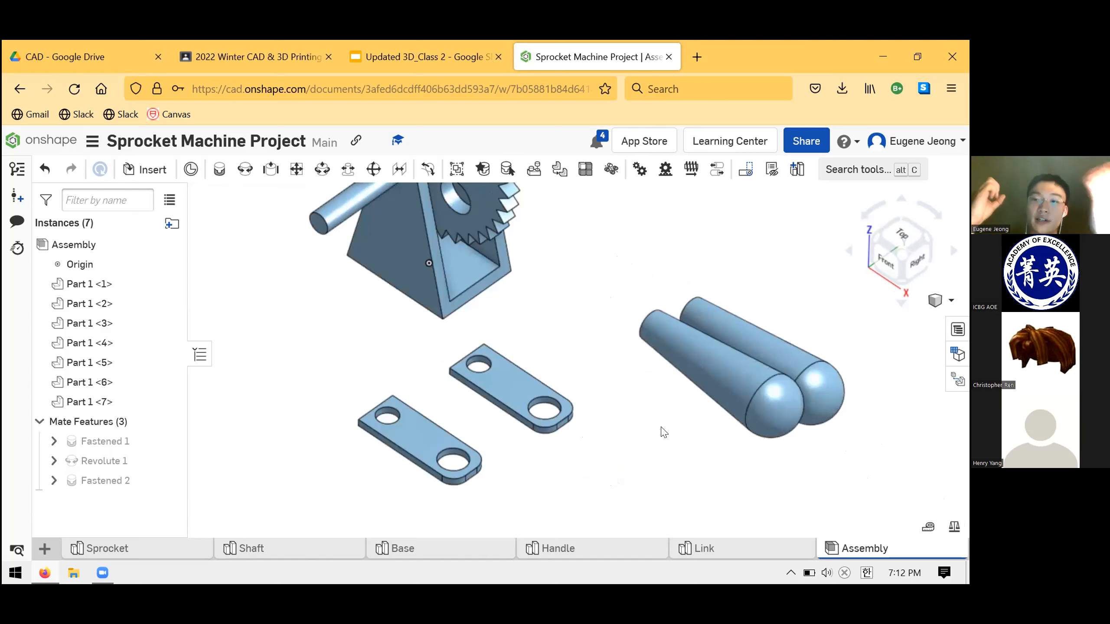
# Check the finished sprocket machine picture in the Google Slides presentation and return to the Onshape assembly
pyautogui.click(395, 46)
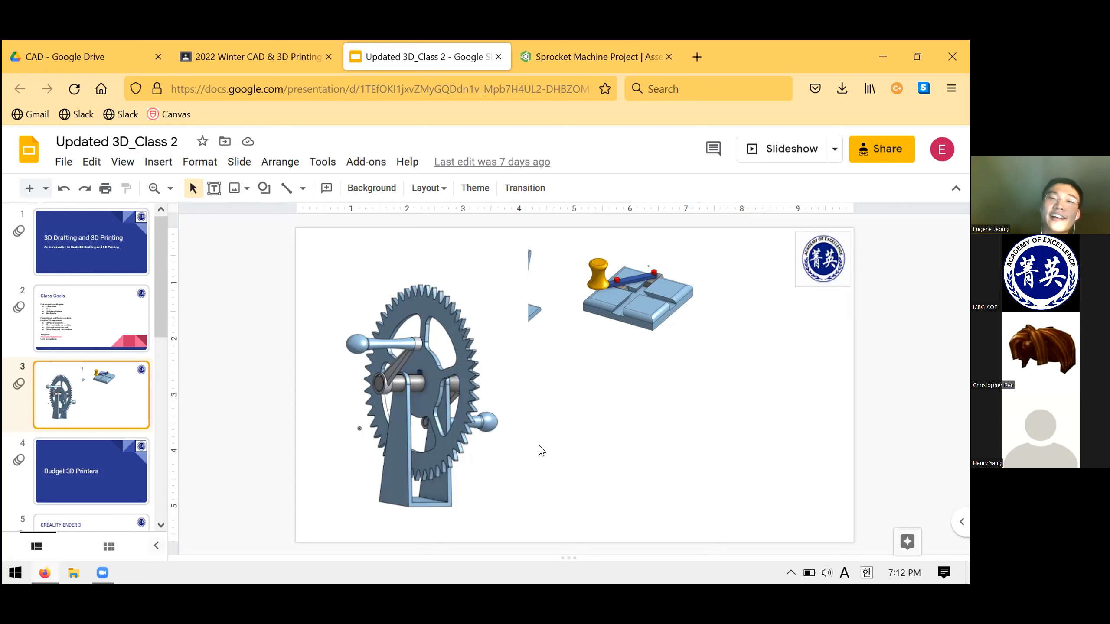
pyautogui.click(577, 46)
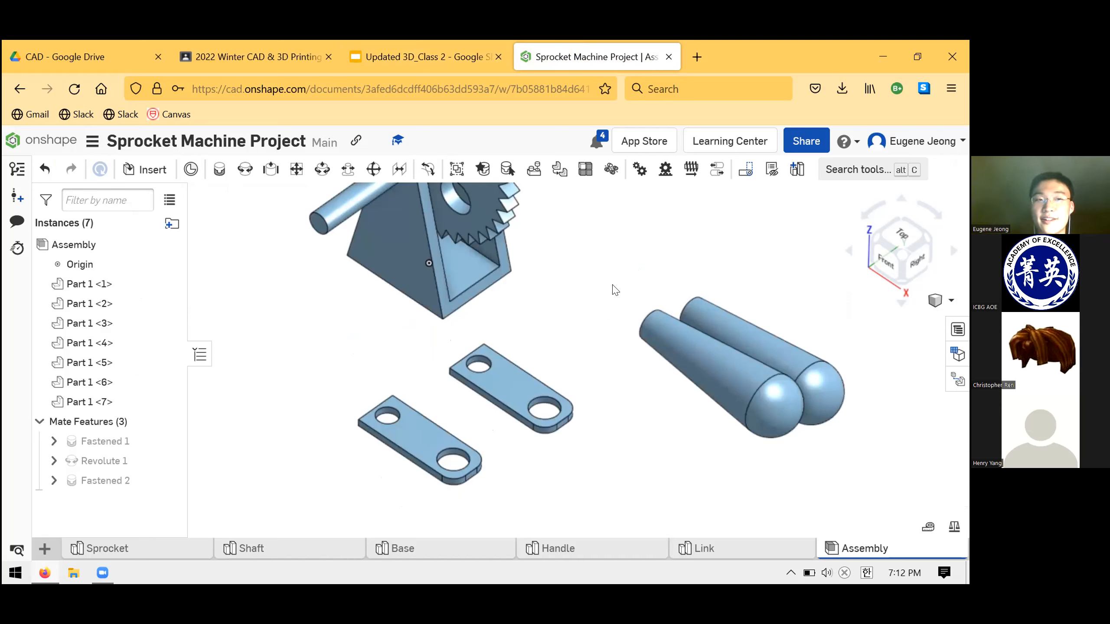
pyautogui.scroll(-2, 621, 423)
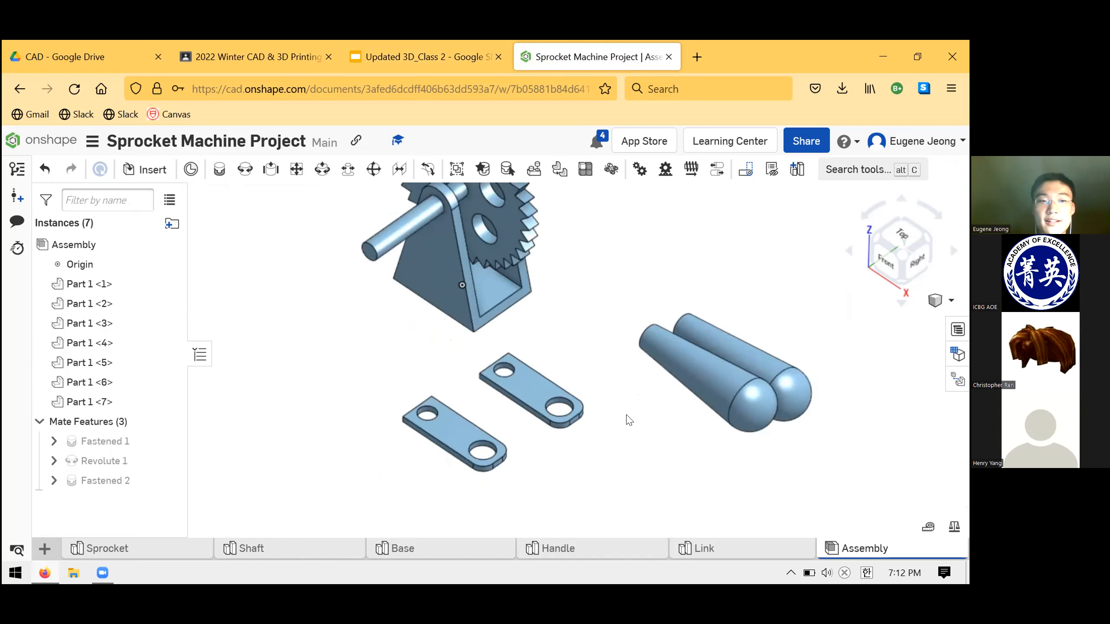
pyautogui.moveTo(644, 440); pyautogui.dragTo(644, 368, button='right')
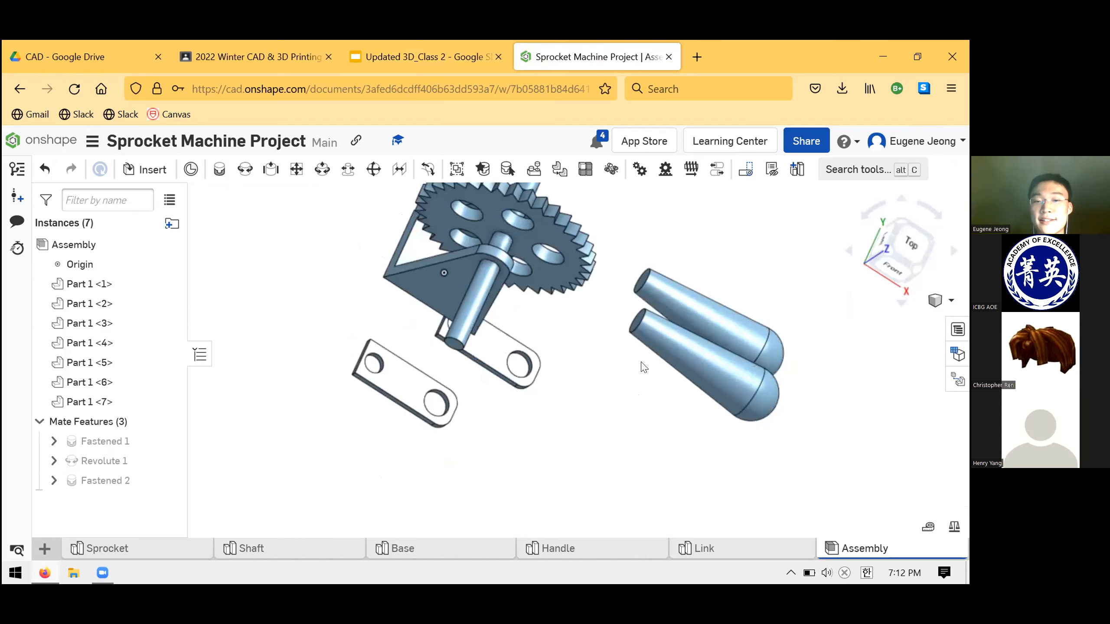
pyautogui.click(484, 360)
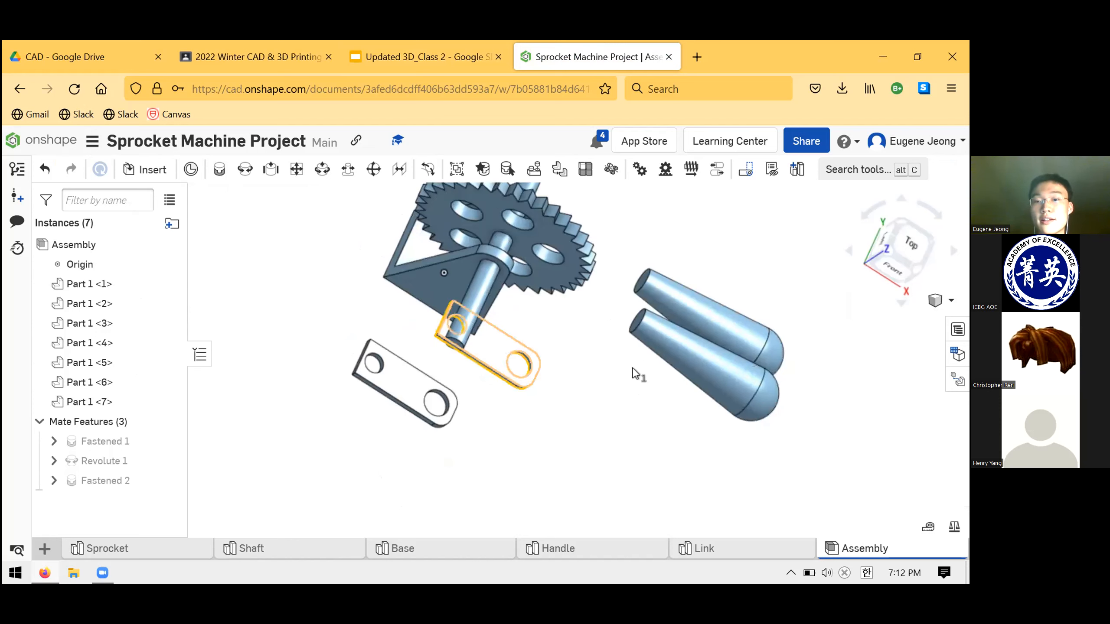
pyautogui.click(617, 398)
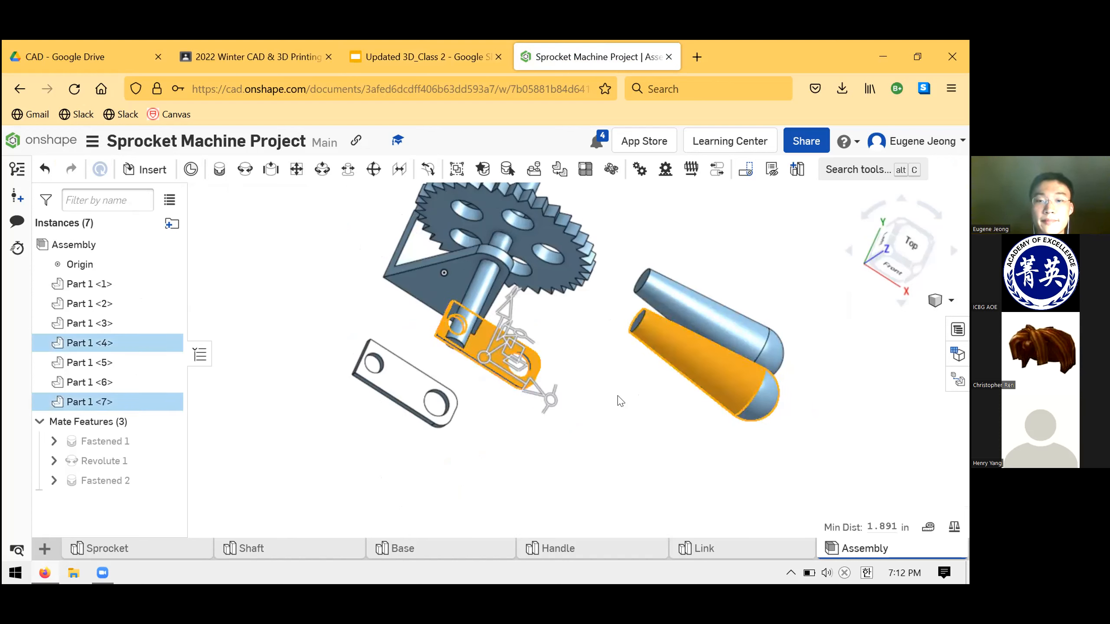
pyautogui.click(607, 409)
pyautogui.moveTo(607, 409); pyautogui.dragTo(610, 446, button='right')
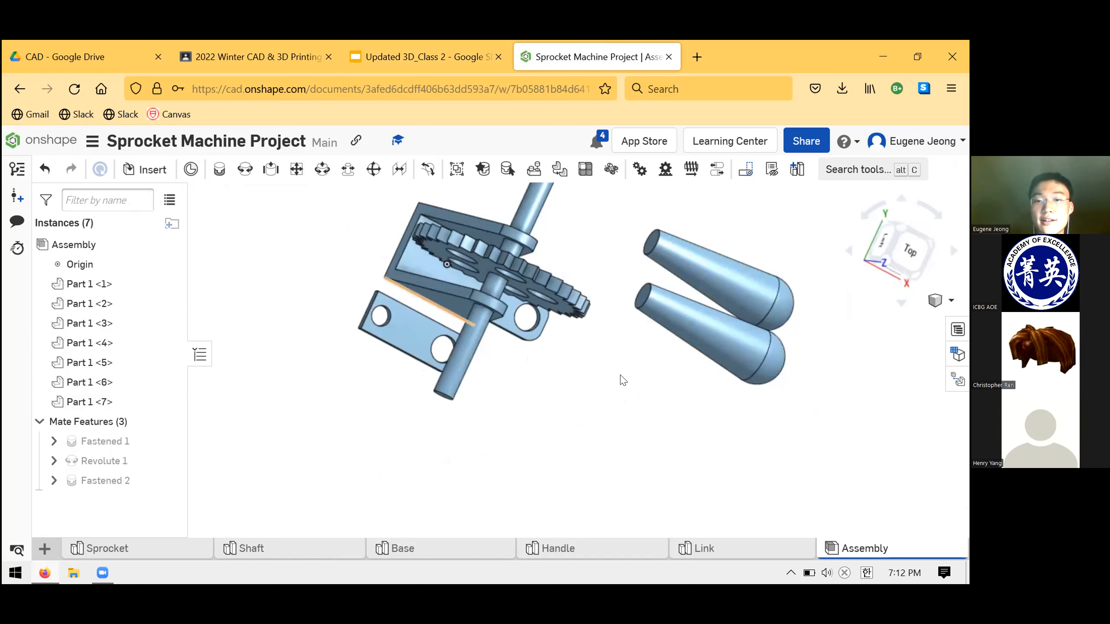
pyautogui.moveTo(631, 378); pyautogui.dragTo(639, 365, button='right')
# Try to fasten the narrow end of the front handle to the larger hole of the link nearest the base
pyautogui.moveTo(682, 302); pyautogui.dragTo(691, 323, button='right')
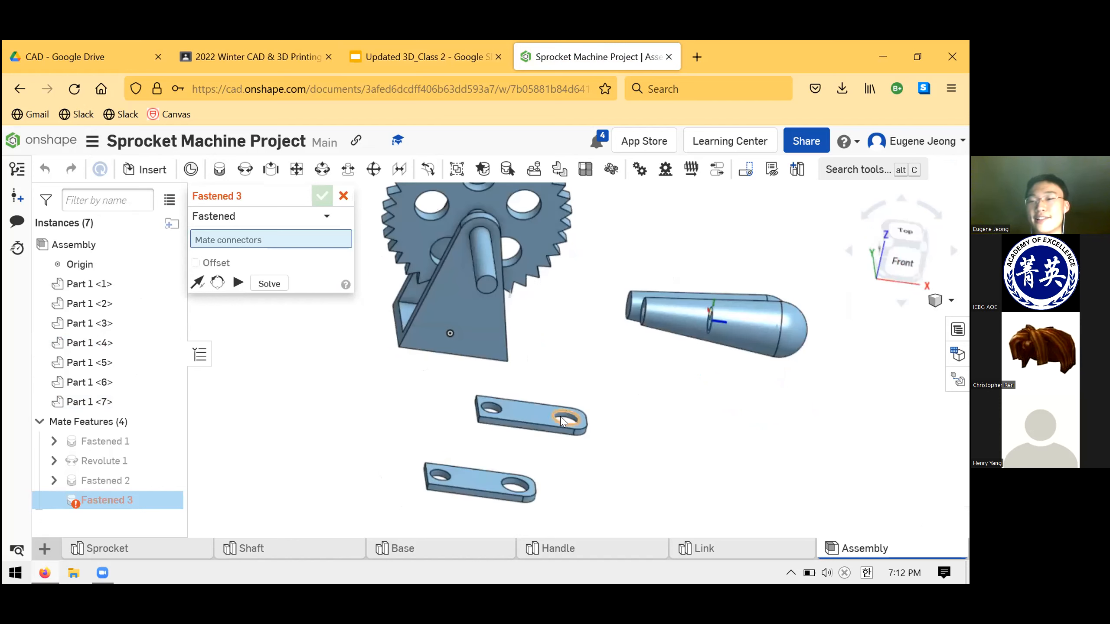
pyautogui.scroll(4, 568, 418)
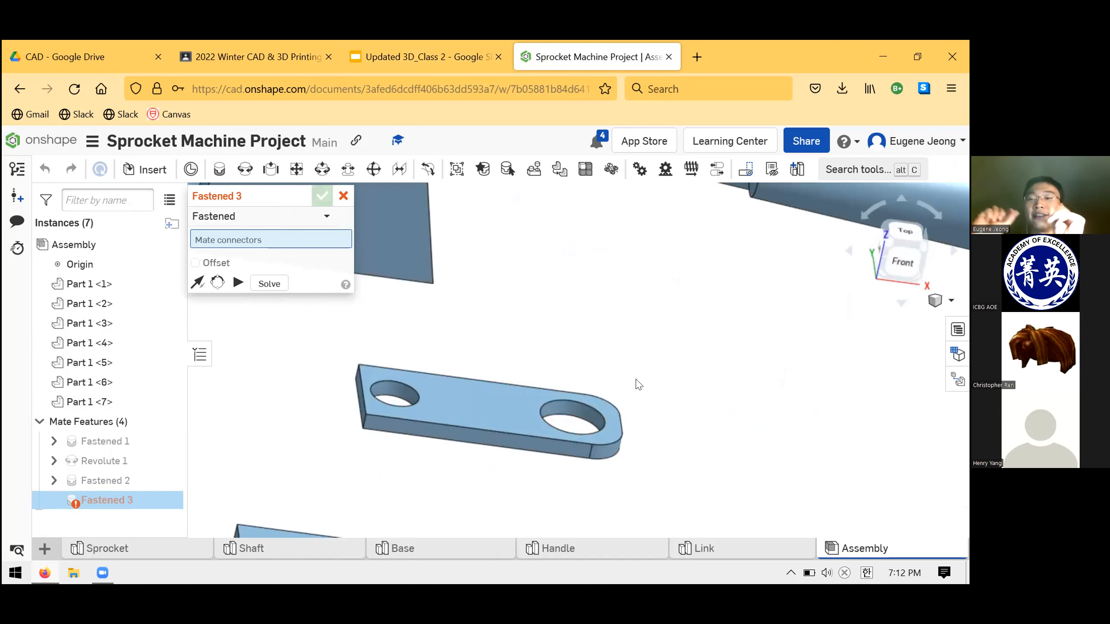
pyautogui.scroll(3, 646, 281)
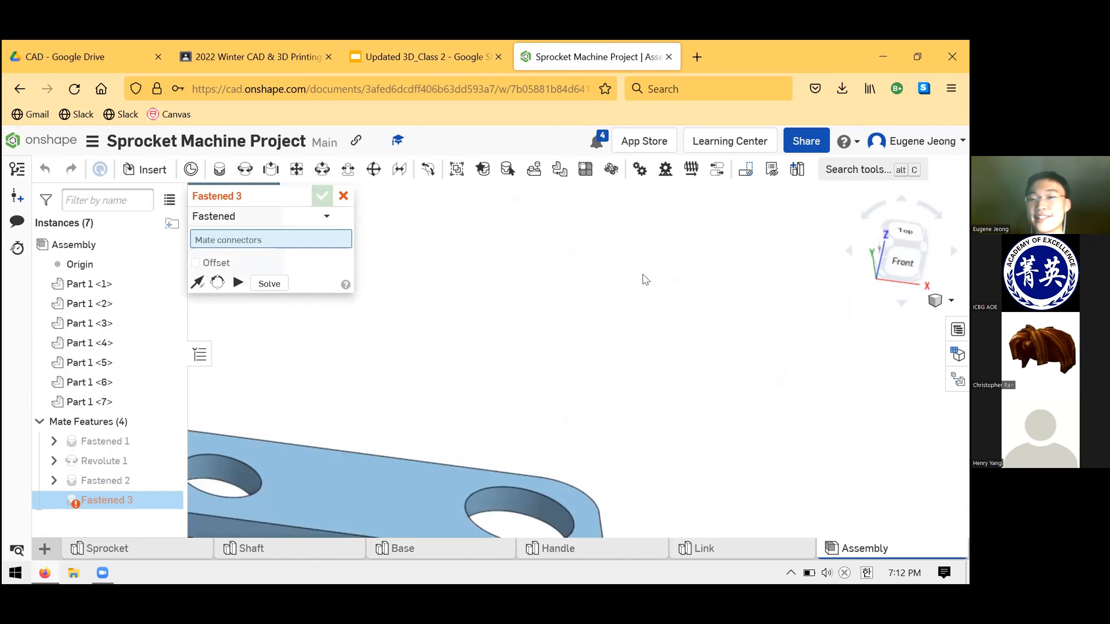
pyautogui.scroll(-5, 709, 307)
pyautogui.moveTo(721, 297); pyautogui.dragTo(685, 334, button='right')
pyautogui.scroll(3, 729, 283)
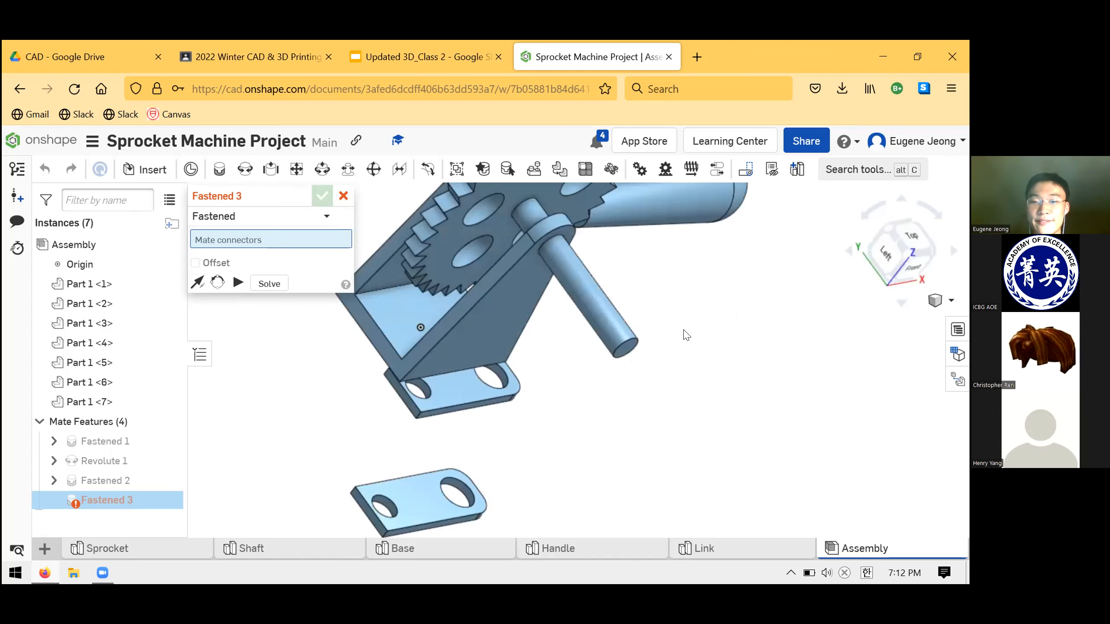
pyautogui.moveTo(572, 345); pyautogui.dragTo(577, 314, button='right')
pyautogui.click(578, 313)
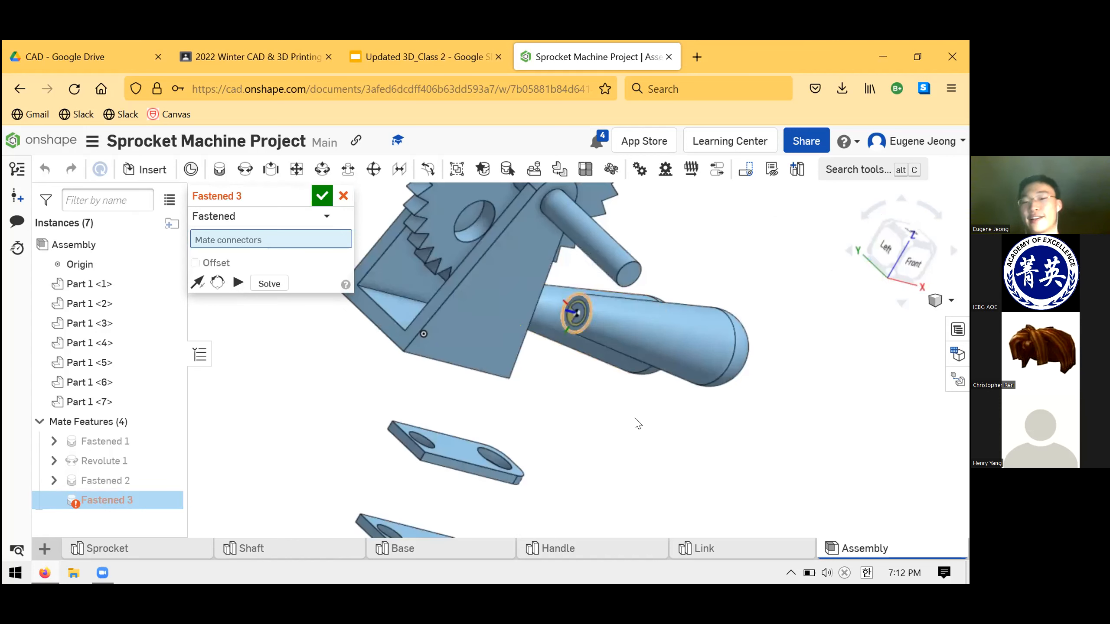
pyautogui.moveTo(601, 431); pyautogui.dragTo(565, 416, button='right')
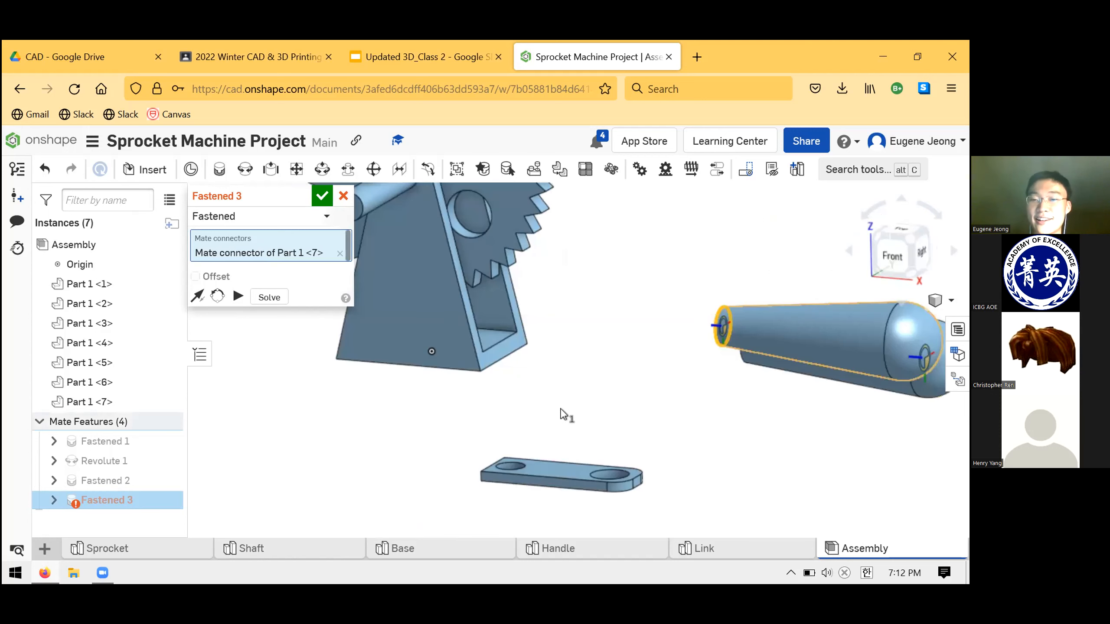
pyautogui.moveTo(614, 459); pyautogui.dragTo(656, 478, button='right')
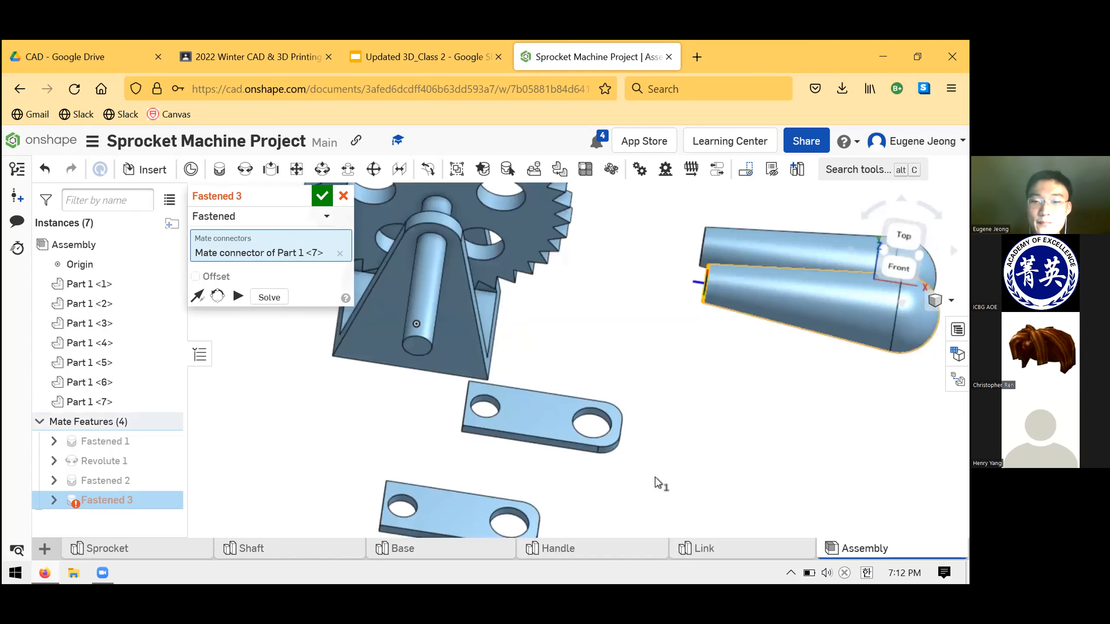
pyautogui.moveTo(674, 388); pyautogui.dragTo(655, 381, button='right')
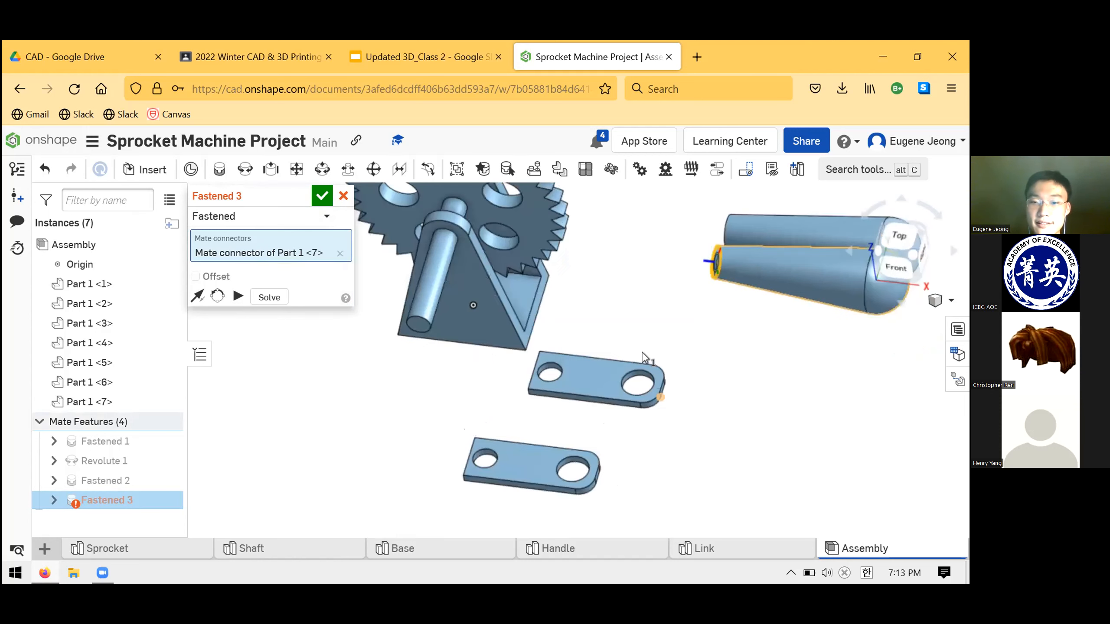
pyautogui.scroll(3, 643, 357)
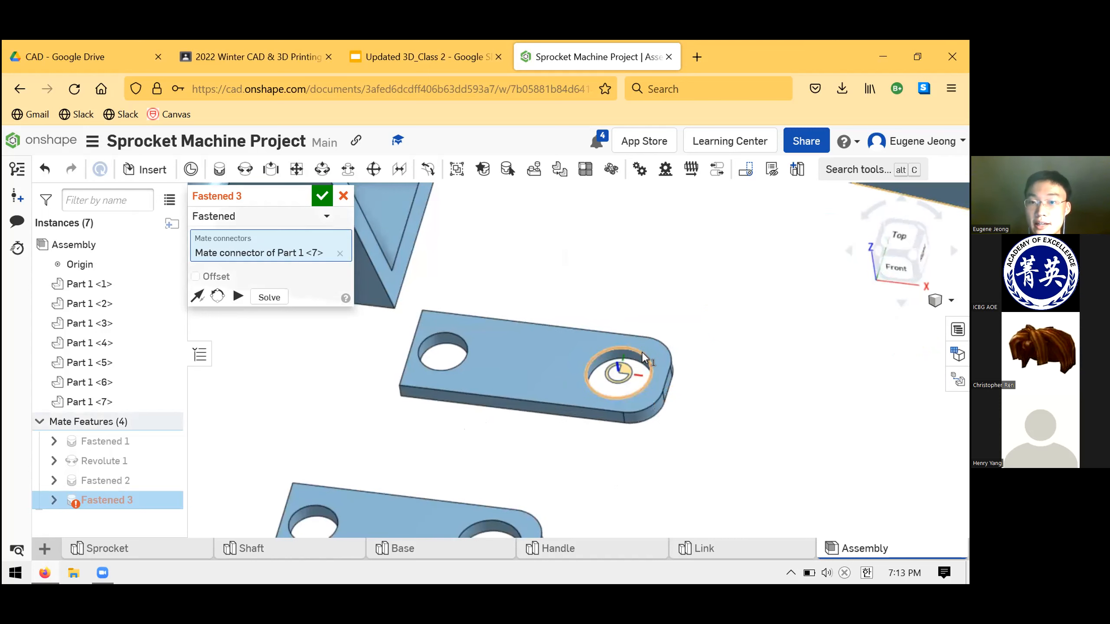
pyautogui.click(641, 353)
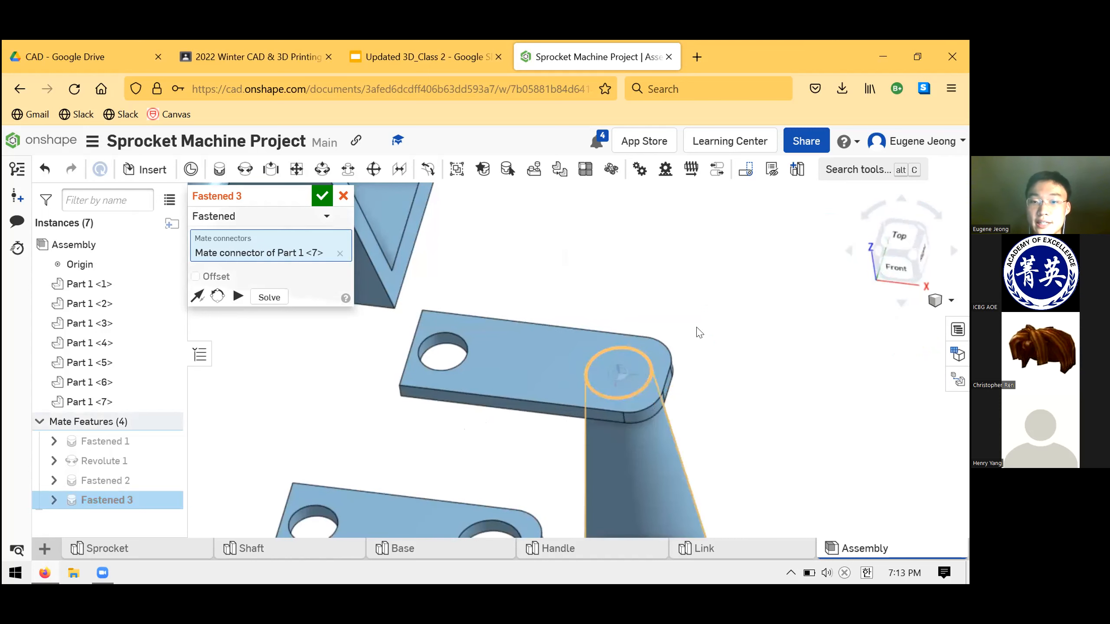
pyautogui.scroll(-4, 697, 302)
pyautogui.moveTo(742, 243); pyautogui.dragTo(668, 231, button='right')
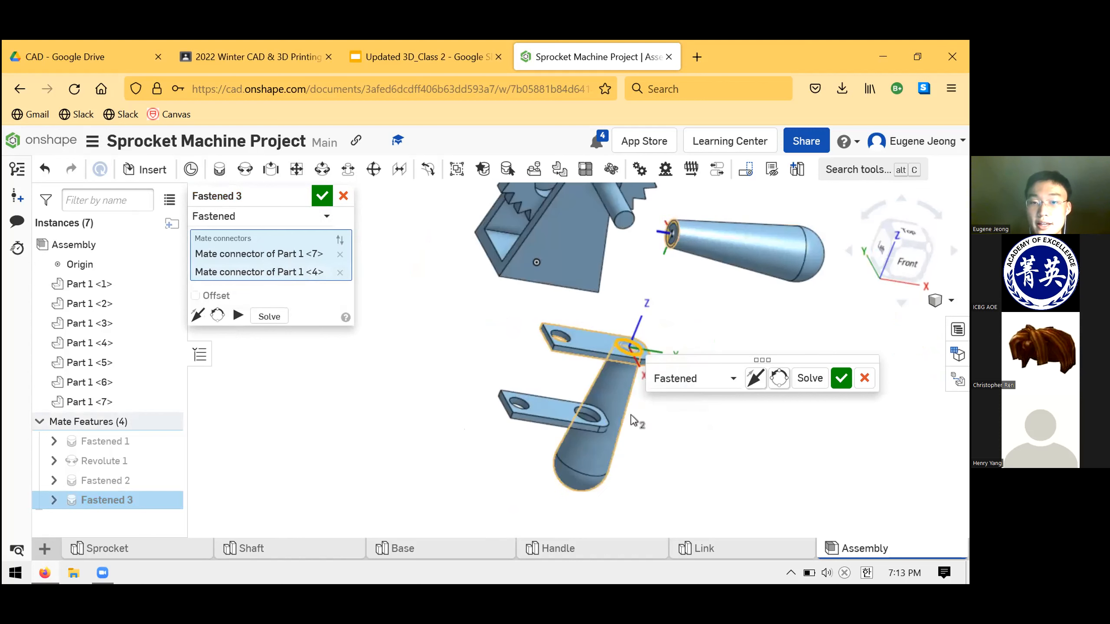
# Try to use the second link's larger hole in the same fastened mate, and cancel the mate
pyautogui.scroll(3, 592, 411)
pyautogui.scroll(3, 582, 397)
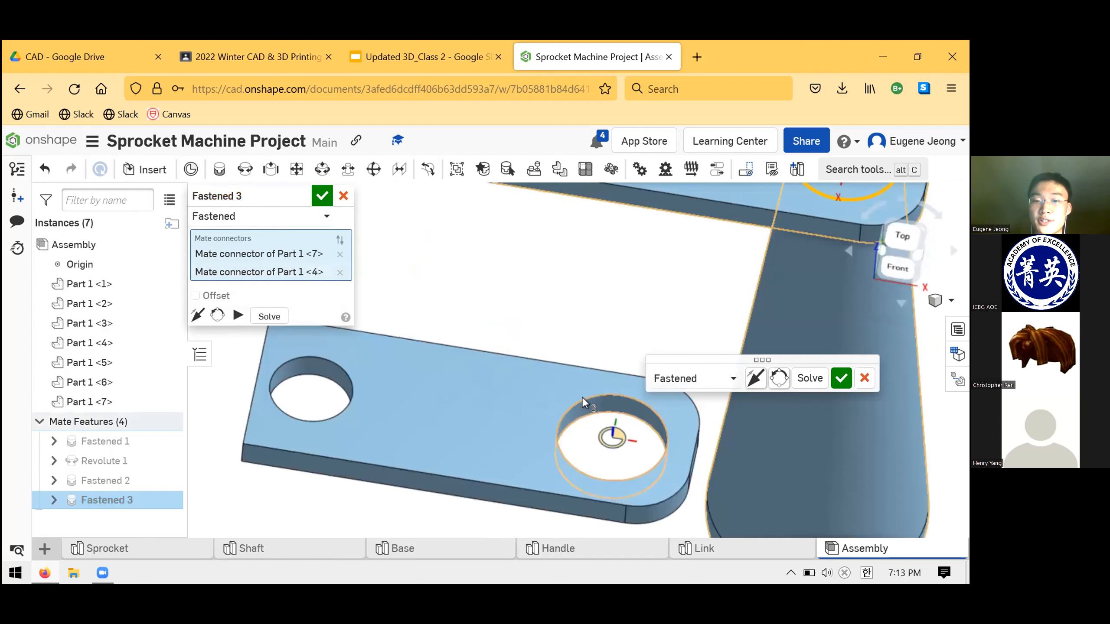
pyautogui.click(615, 393)
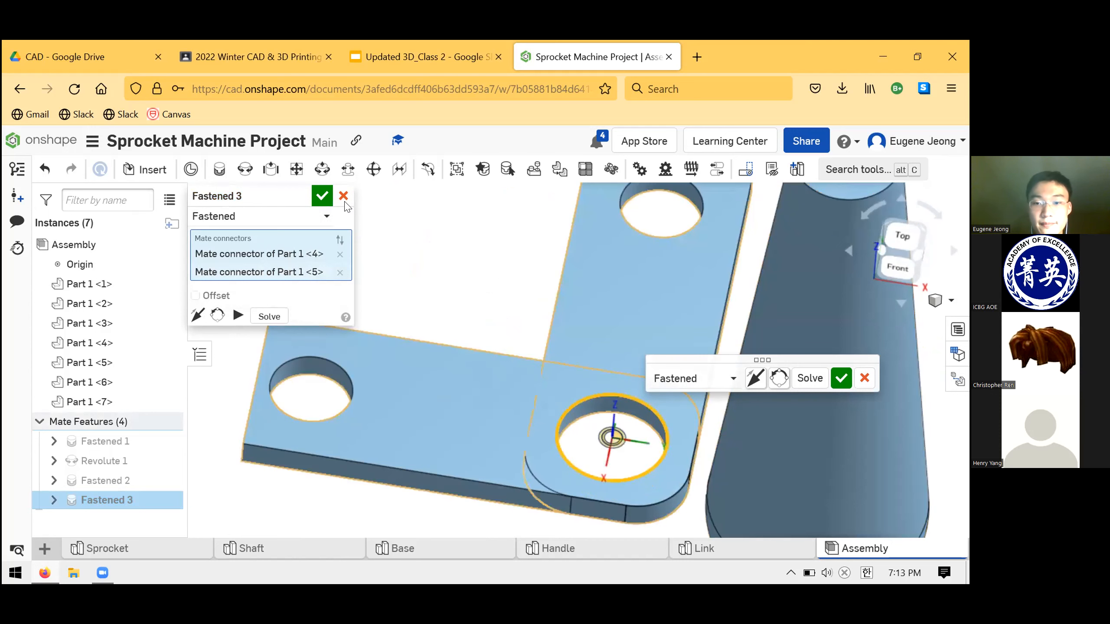
pyautogui.press('Escape')
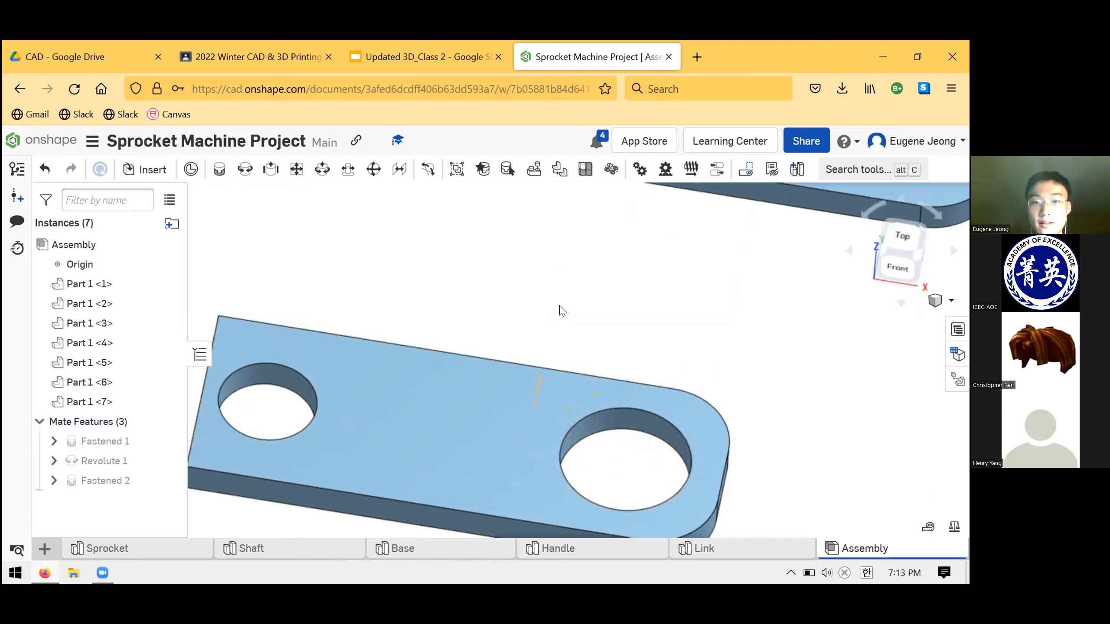
# Fasten the narrow end of the front handle to the larger hole of the link nearest the base, and commit the mate
pyautogui.scroll(-8, 607, 269)
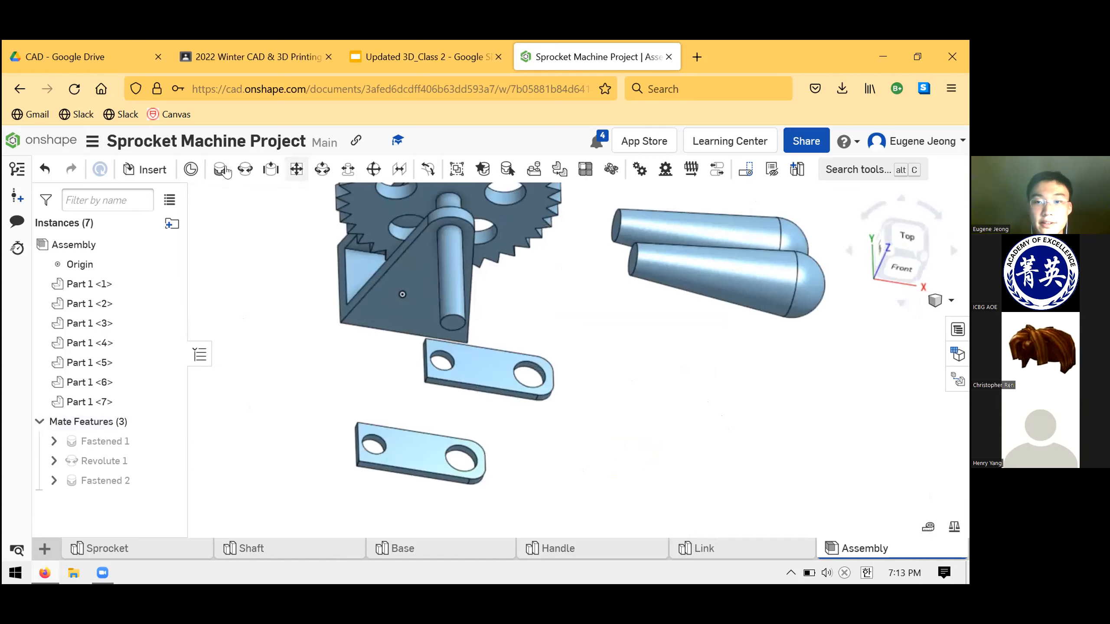
pyautogui.press('j')
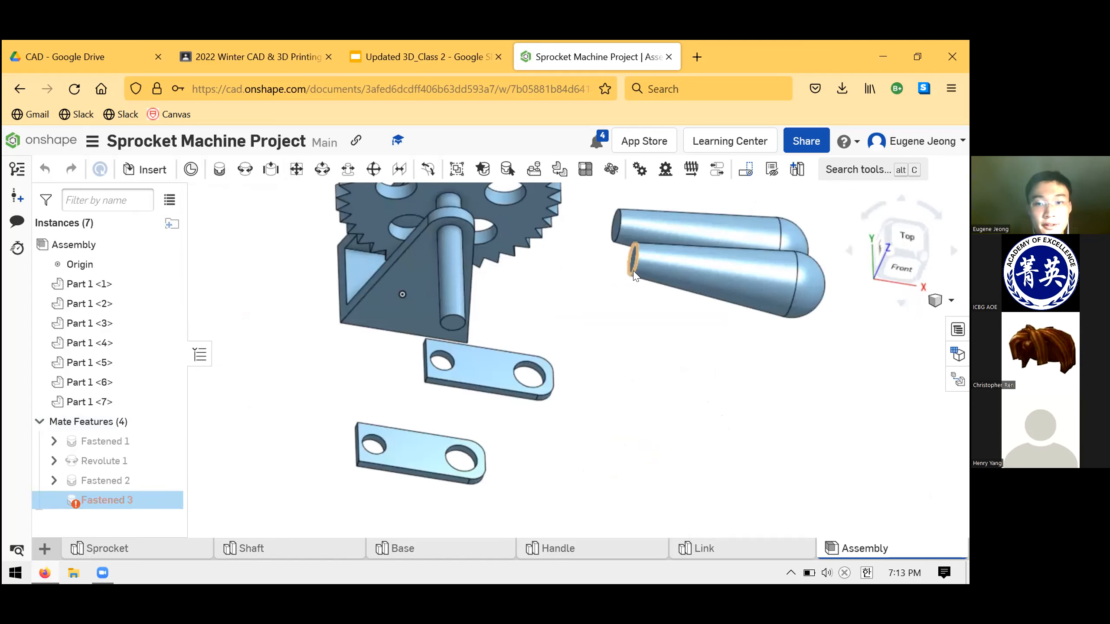
pyautogui.click(529, 363)
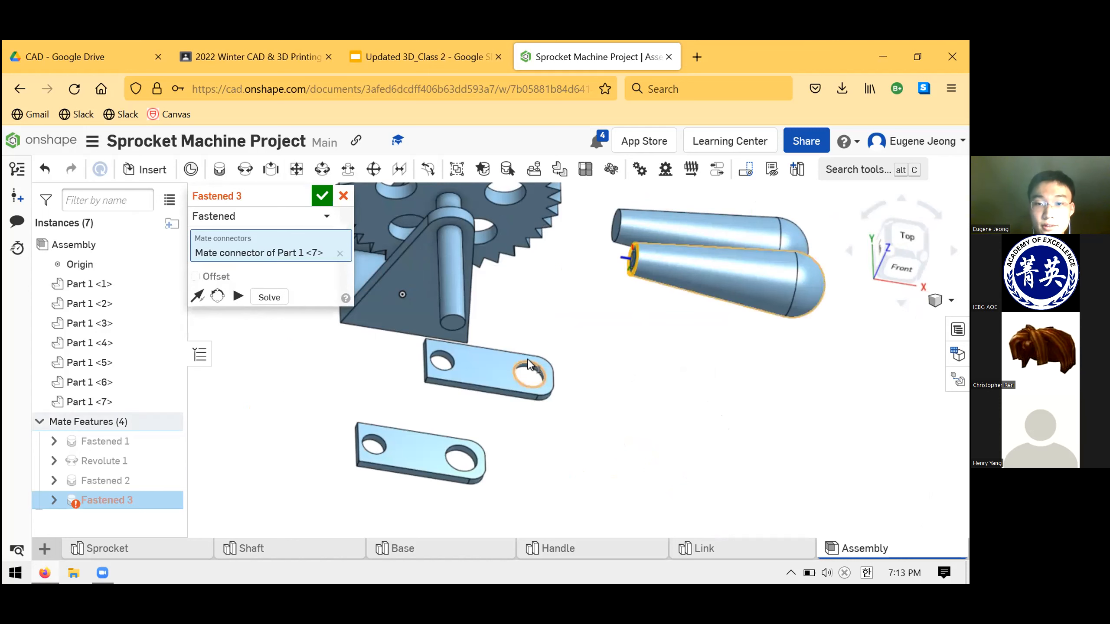
pyautogui.click(319, 198)
# Create a fastened mate between the remaining handle's narrow end and the larger hole of the other link
pyautogui.moveTo(613, 307); pyautogui.dragTo(592, 286, button='right')
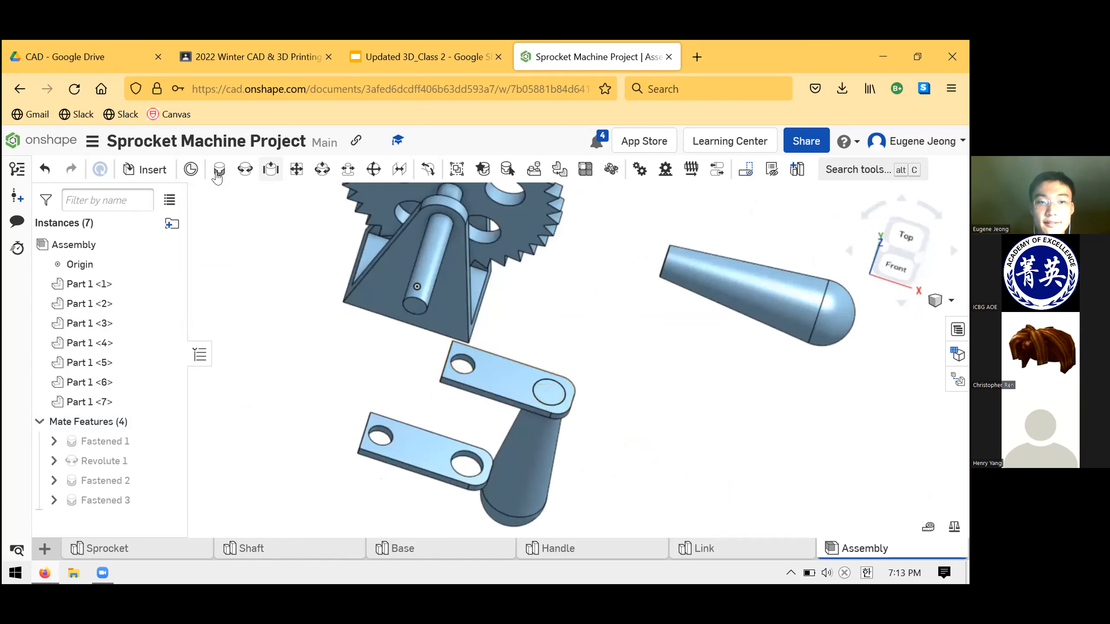
pyautogui.press('m')
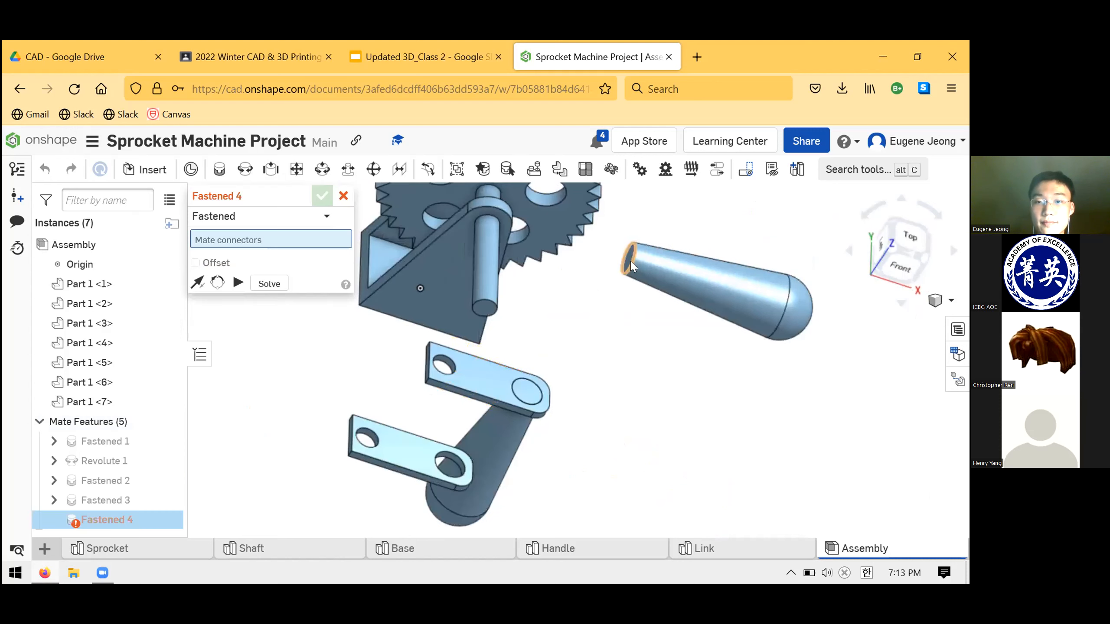
pyautogui.click(632, 265)
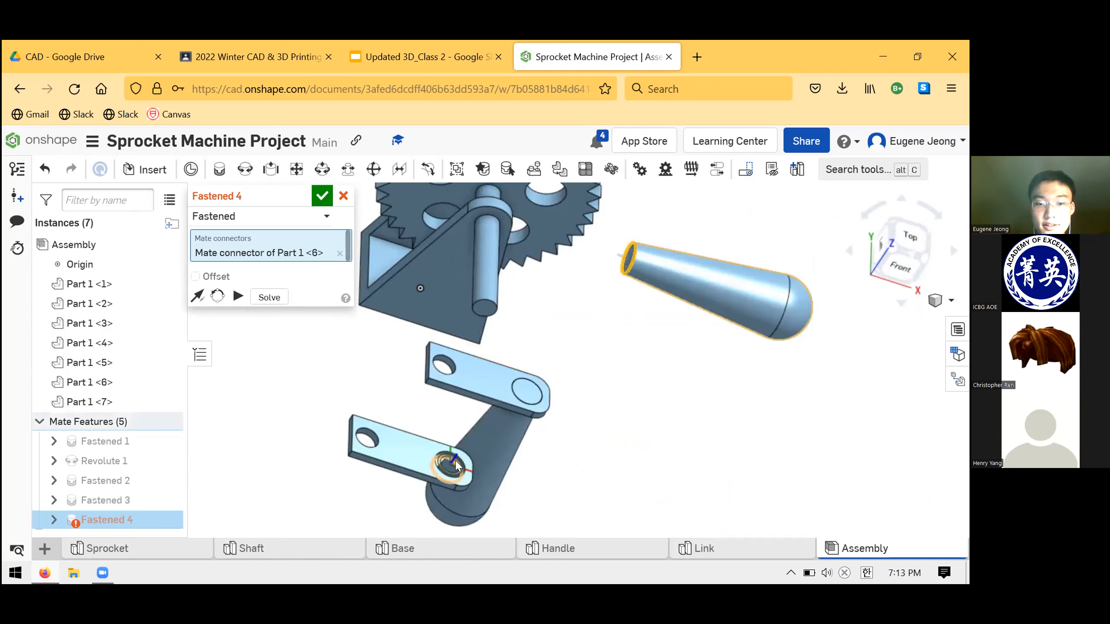
pyautogui.rightClick(456, 459)
pyautogui.click(455, 458)
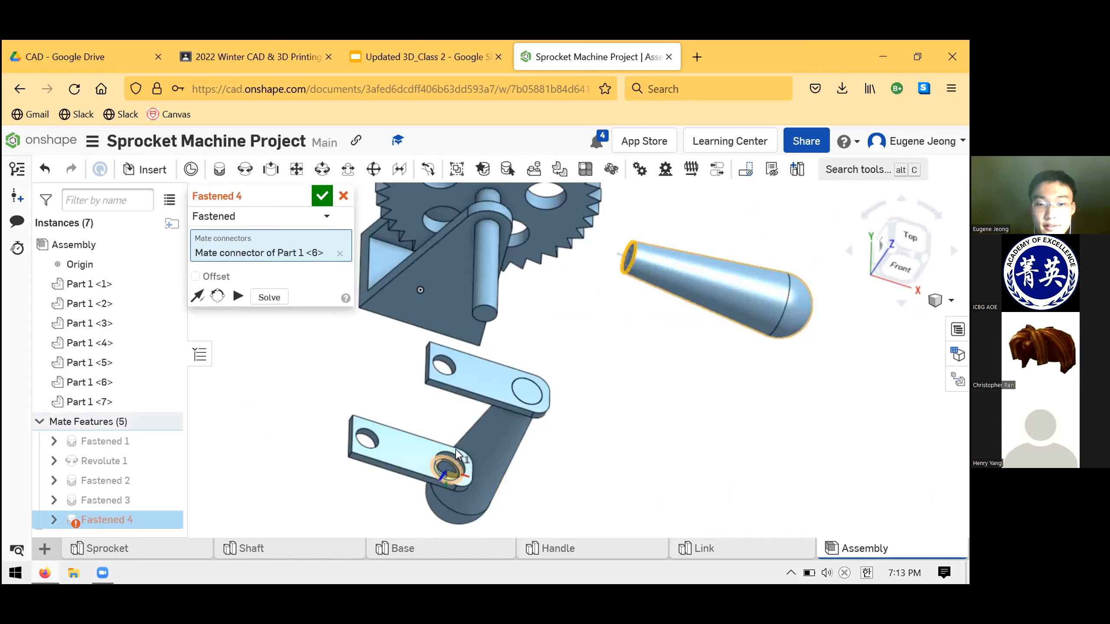
pyautogui.scroll(2, 454, 465)
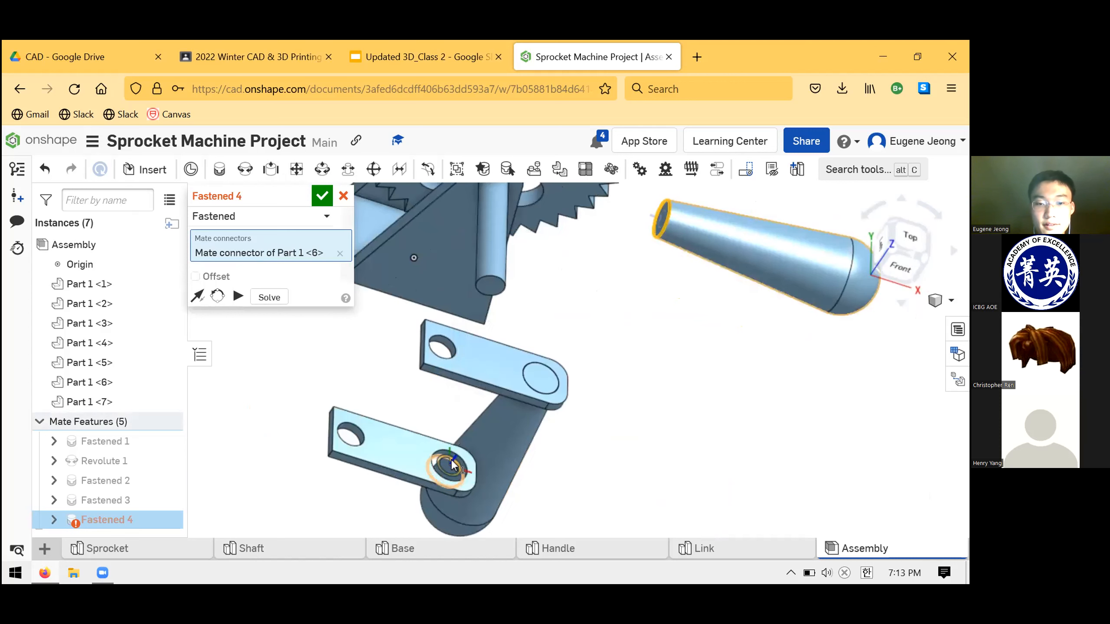
pyautogui.scroll(2, 462, 454)
pyautogui.scroll(2, 463, 450)
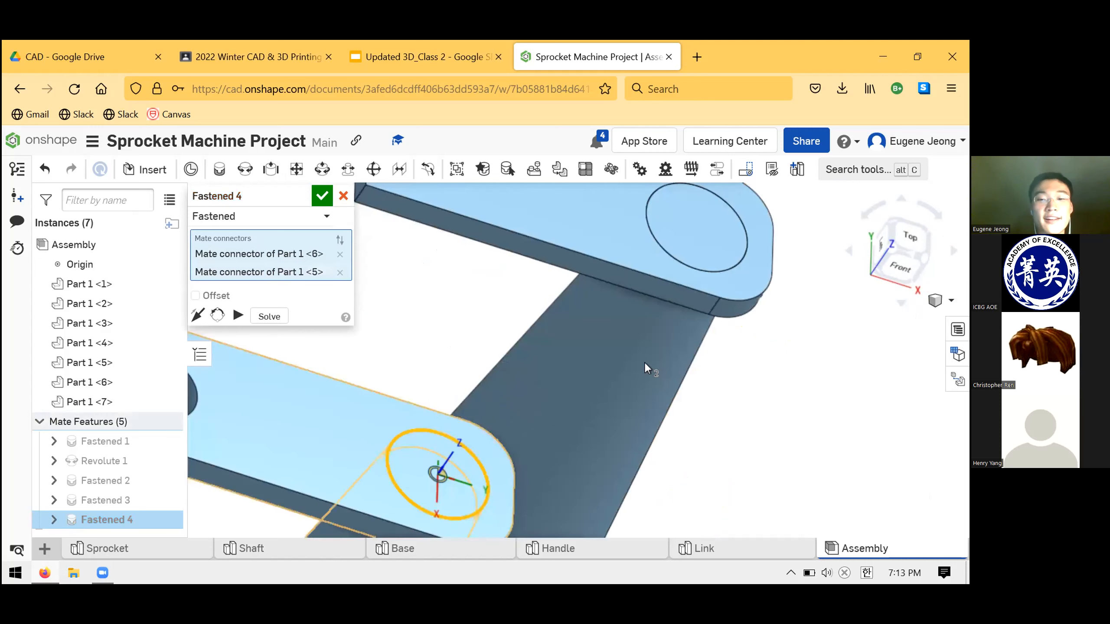
# Examine how the second handle sits in its link's hole from the side and from below
pyautogui.scroll(-3, 650, 361)
pyautogui.moveTo(649, 361); pyautogui.dragTo(620, 314, button='right')
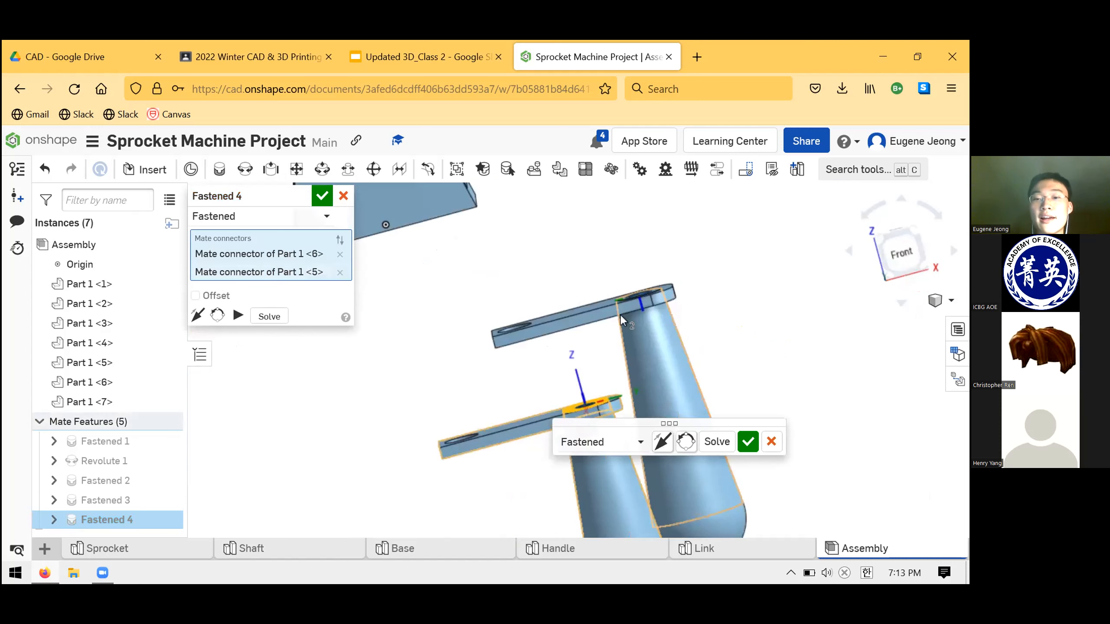
pyautogui.scroll(-2, 640, 358)
pyautogui.scroll(2, 597, 327)
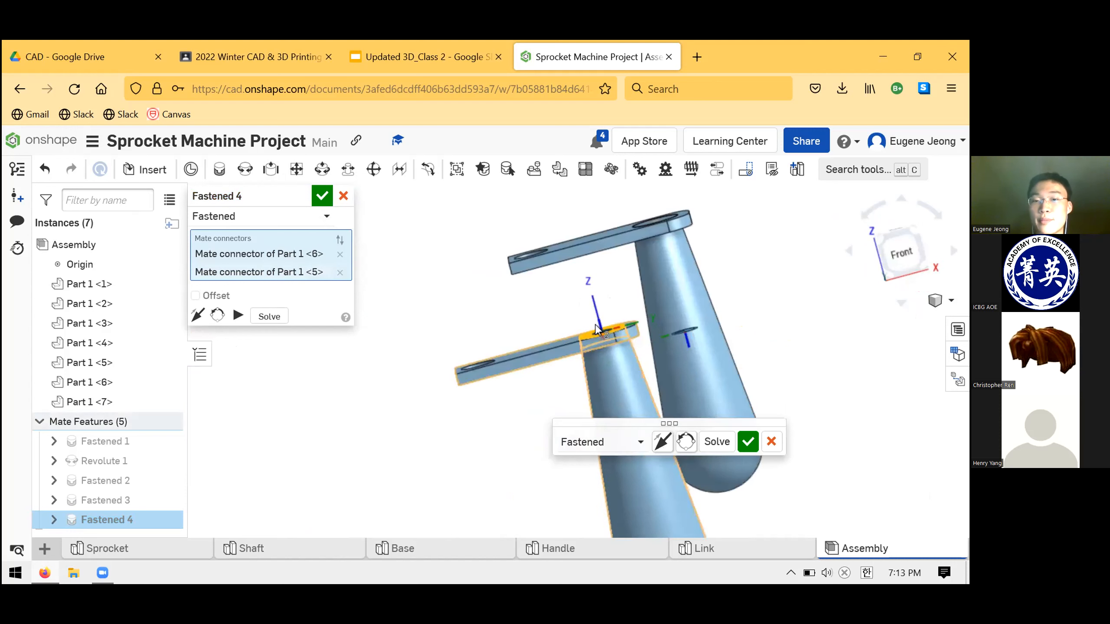
pyautogui.scroll(2, 655, 344)
pyautogui.scroll(2, 615, 293)
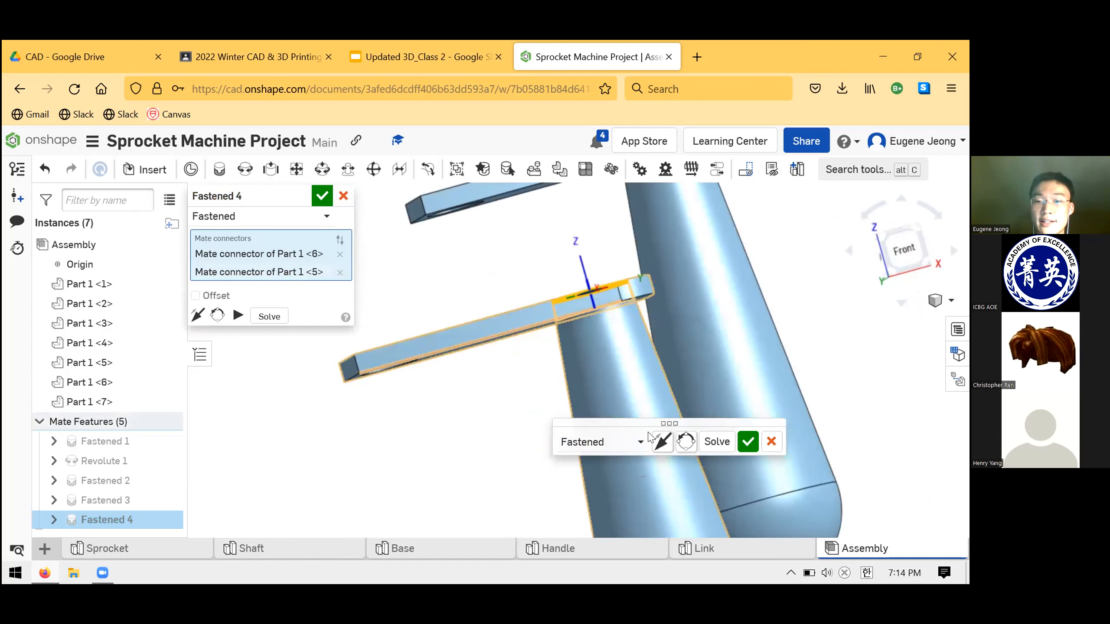
pyautogui.moveTo(639, 362); pyautogui.dragTo(635, 306, button='right')
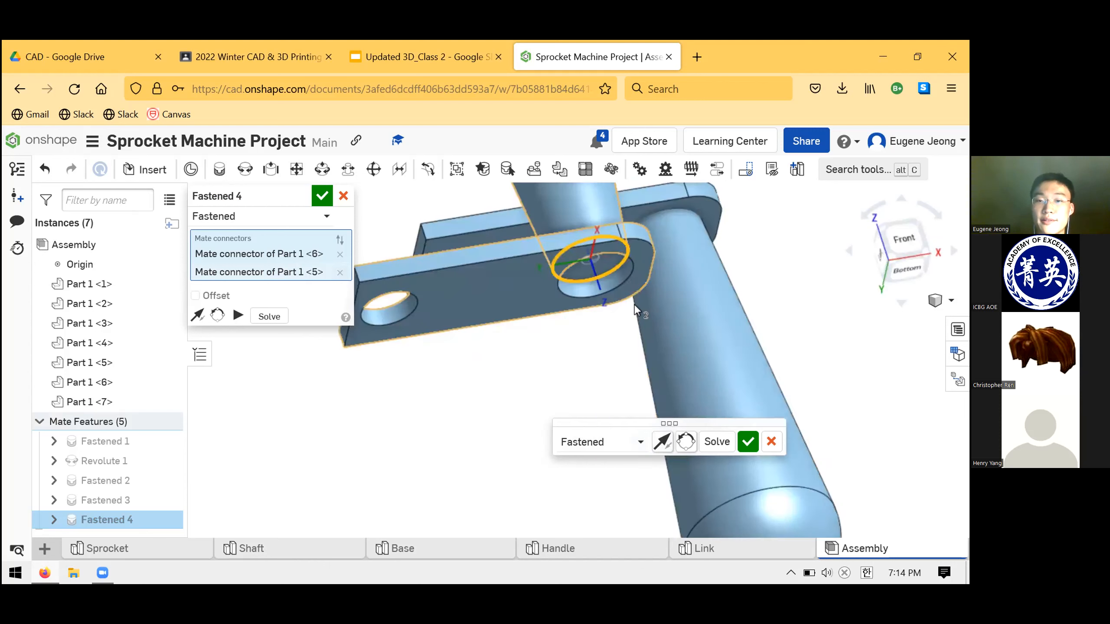
pyautogui.moveTo(605, 253); pyautogui.dragTo(596, 218, button='right')
pyautogui.moveTo(602, 287); pyautogui.dragTo(608, 319, button='right')
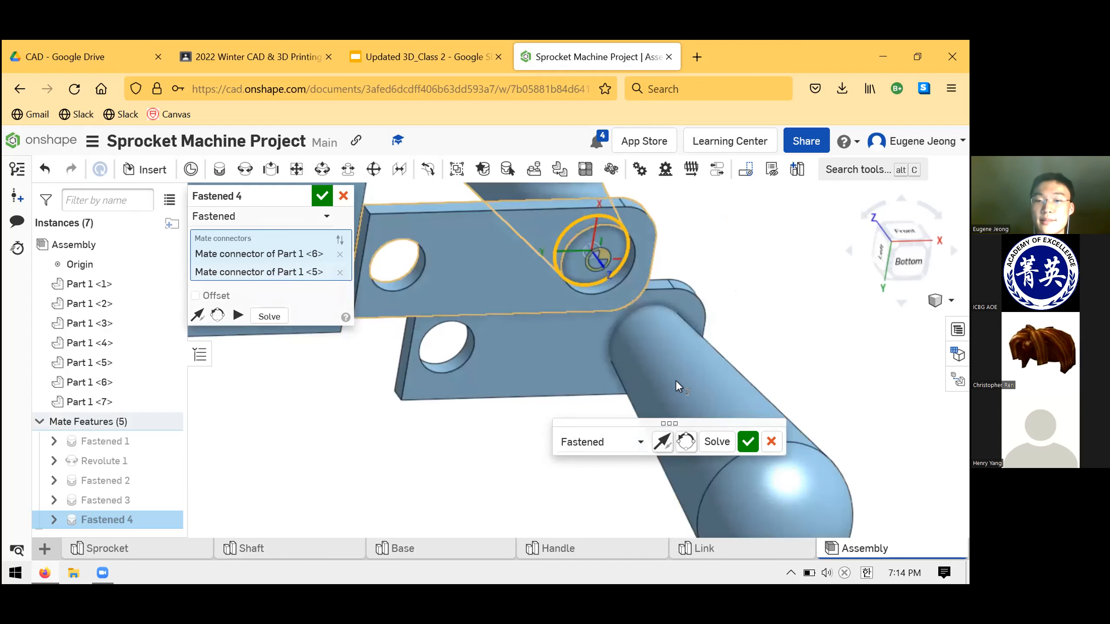
# Flip the mate's primary axis so the second handle hangs below its link, and commit the mate
pyautogui.click(662, 442)
pyautogui.moveTo(688, 305); pyautogui.dragTo(643, 385, button='right')
pyautogui.click(662, 441)
pyautogui.press('Return')
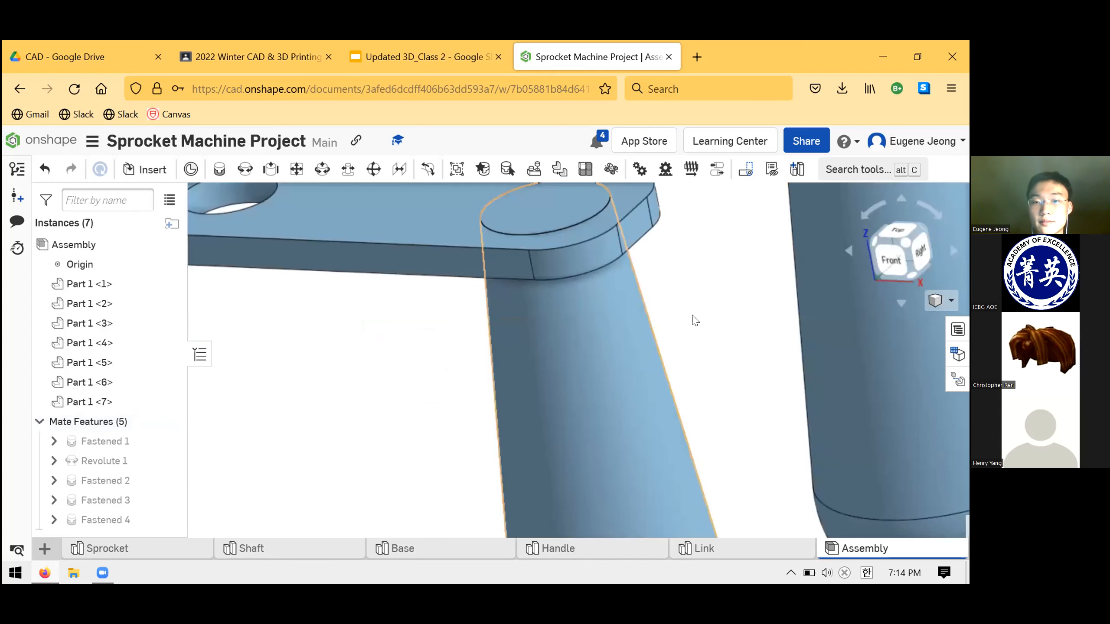
pyautogui.scroll(-3, 700, 402)
pyautogui.moveTo(778, 373); pyautogui.dragTo(772, 368, button='right')
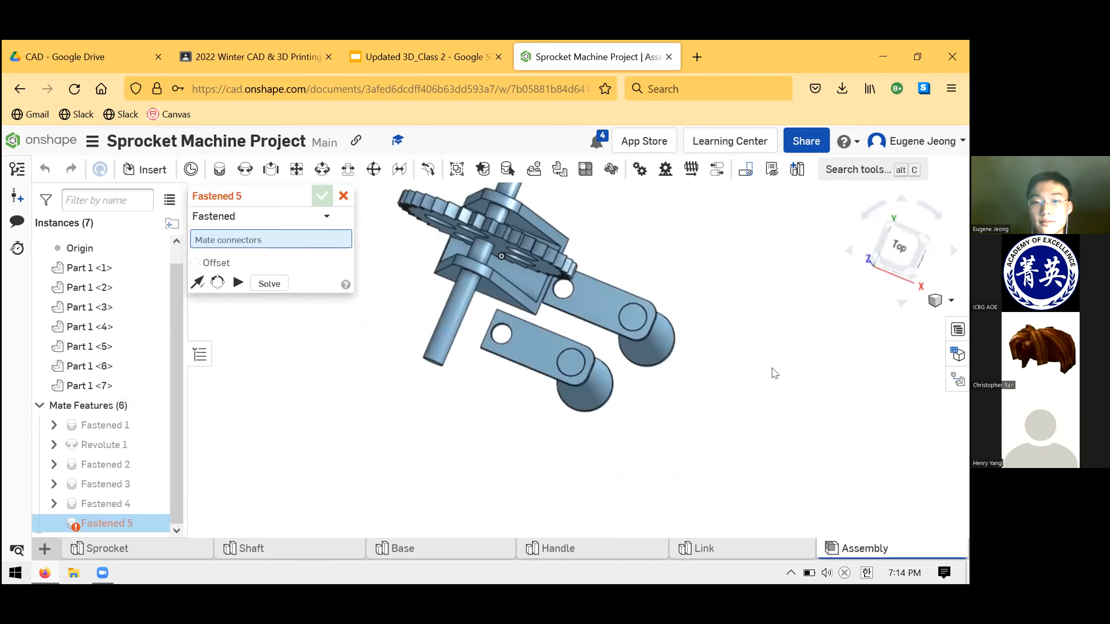
pyautogui.hotkey('shift', '1')
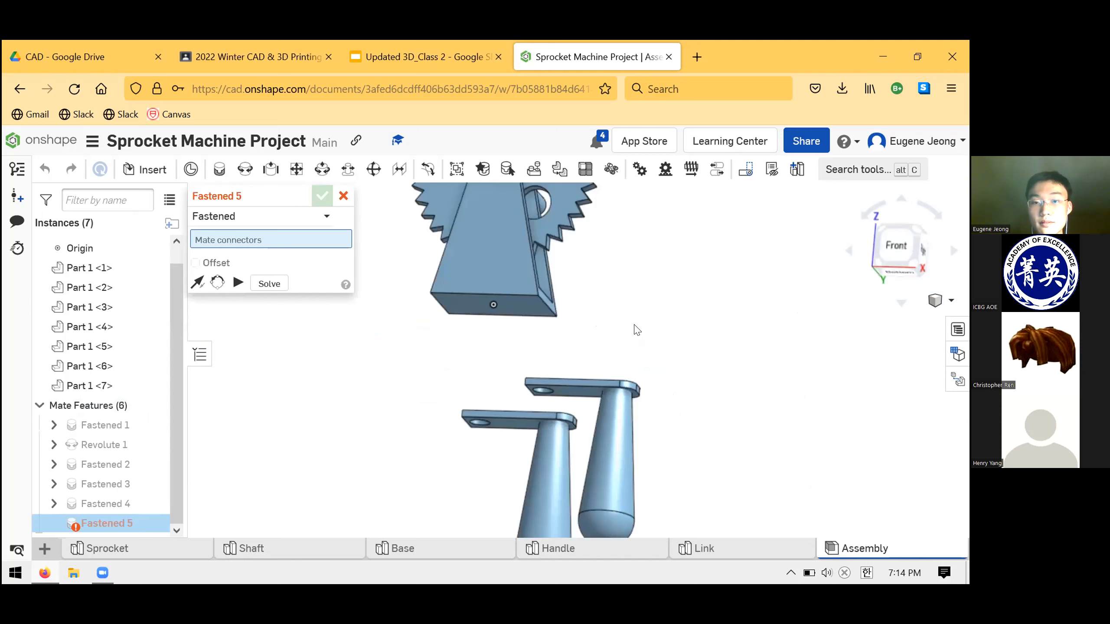
pyautogui.scroll(-3, 510, 284)
pyautogui.moveTo(540, 292); pyautogui.dragTo(619, 311, button='right')
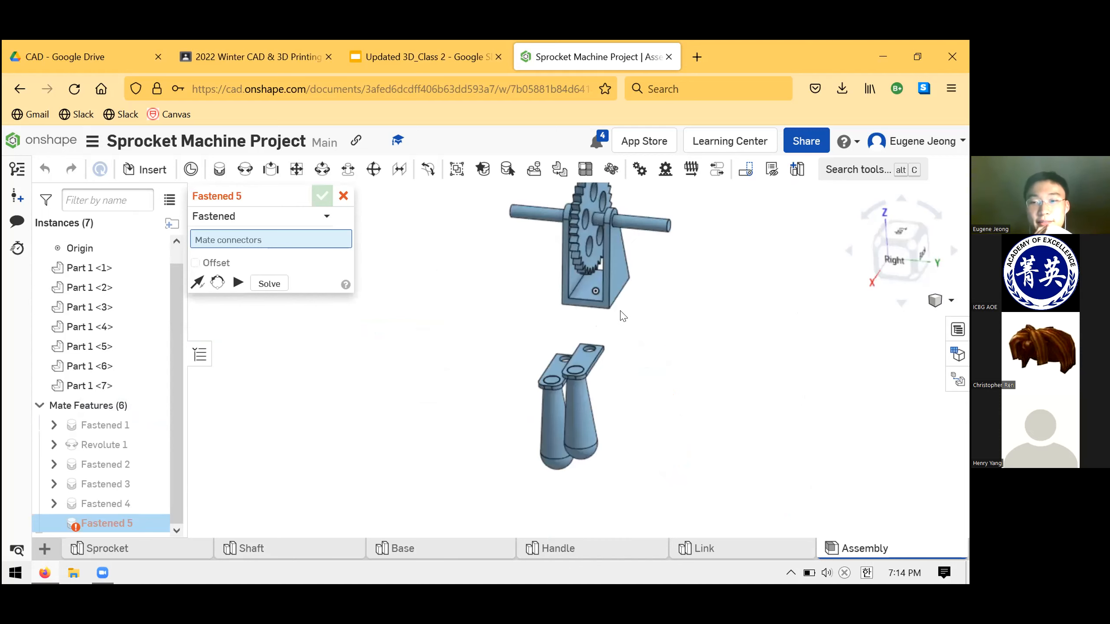
pyautogui.scroll(-1, 569, 388)
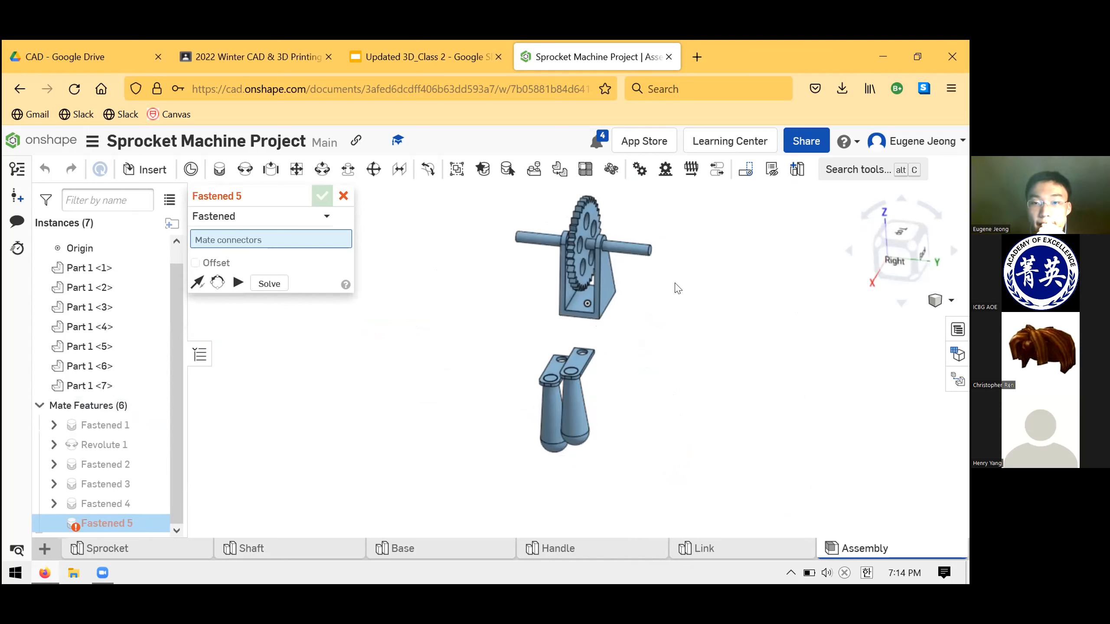
pyautogui.press('Escape')
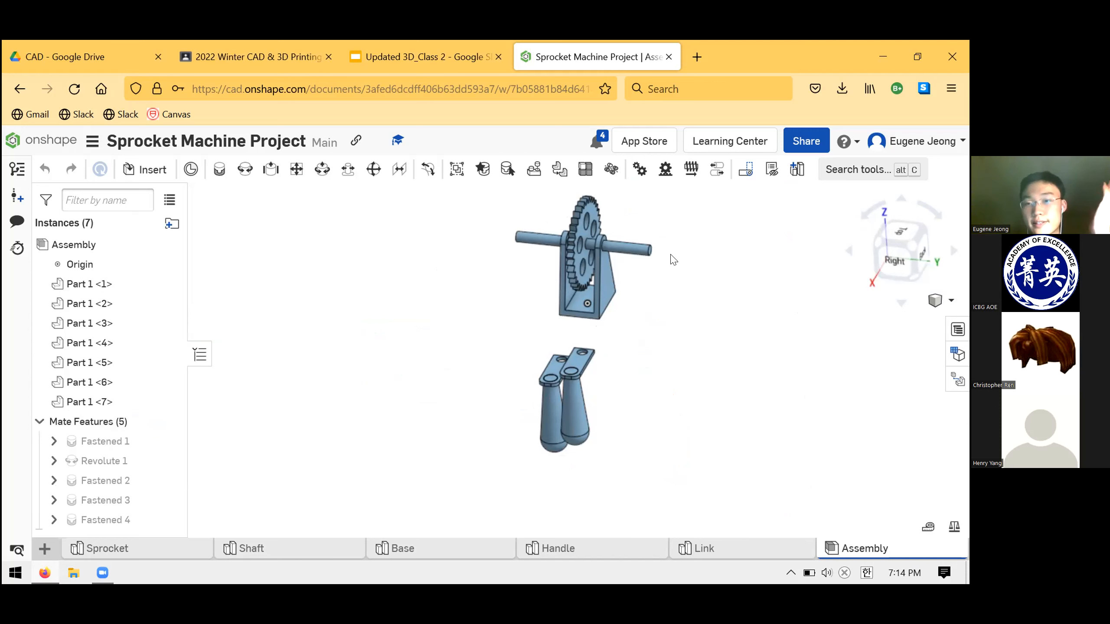
# Switch to the Updated 3D_Class 2 presentation in Google Slides and examine the picture of the finished sprocket machine
pyautogui.click(418, 44)
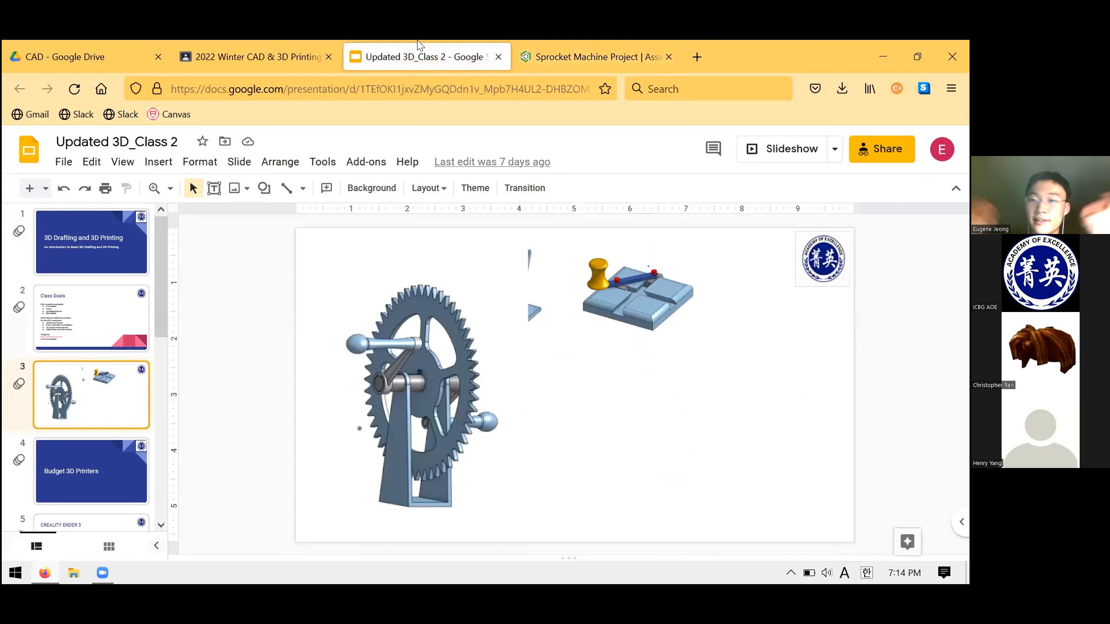
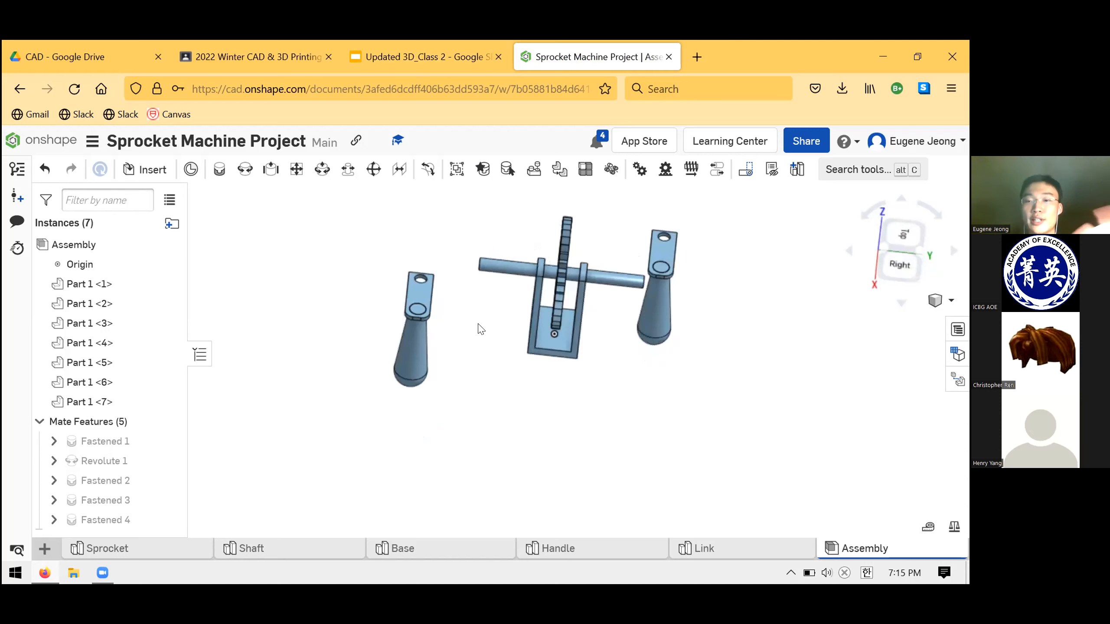
# Start a fastened mate, try the small hole's edge on the link face away from the handle, and clear that pick
pyautogui.scroll(2, 475, 297)
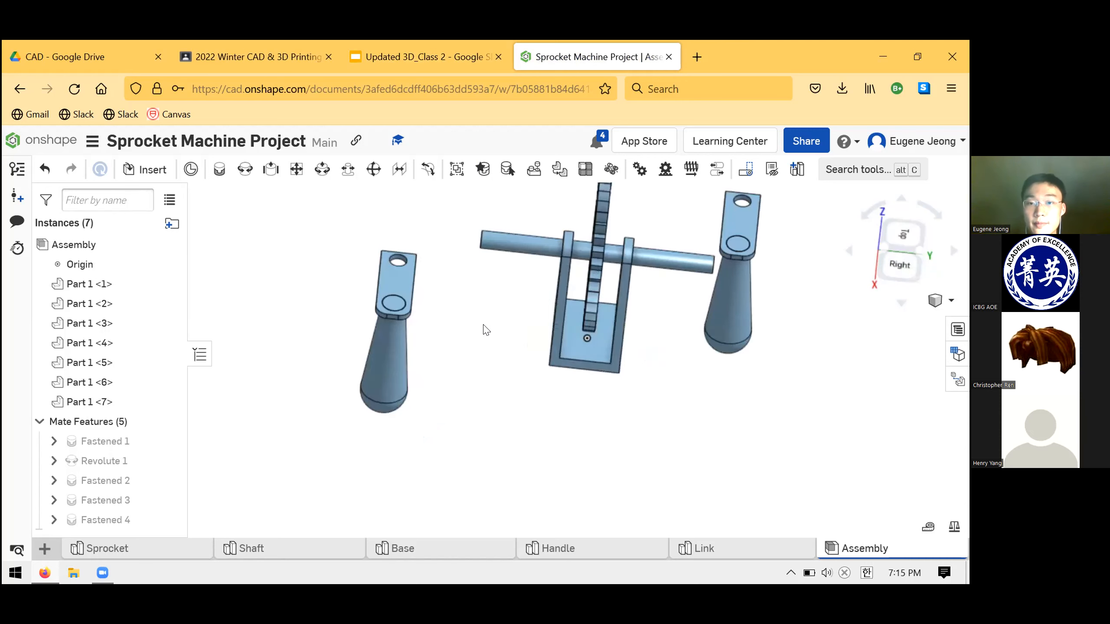
pyautogui.moveTo(483, 327); pyautogui.dragTo(545, 322, button='right')
pyautogui.scroll(3, 594, 350)
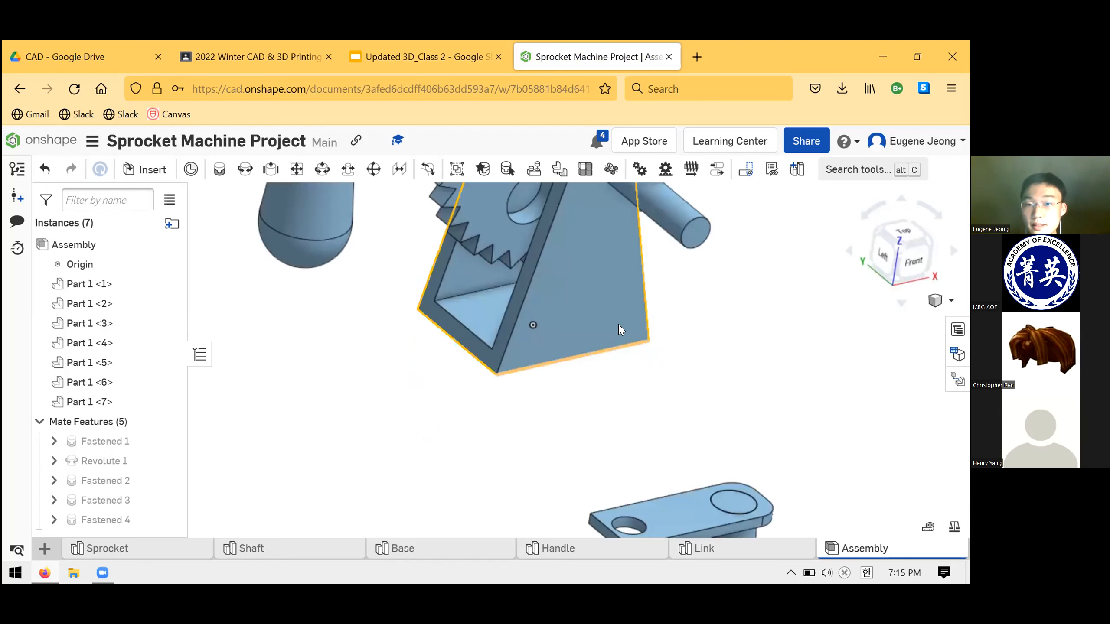
pyautogui.scroll(-5, 618, 324)
pyautogui.moveTo(644, 326); pyautogui.dragTo(443, 359, button='right')
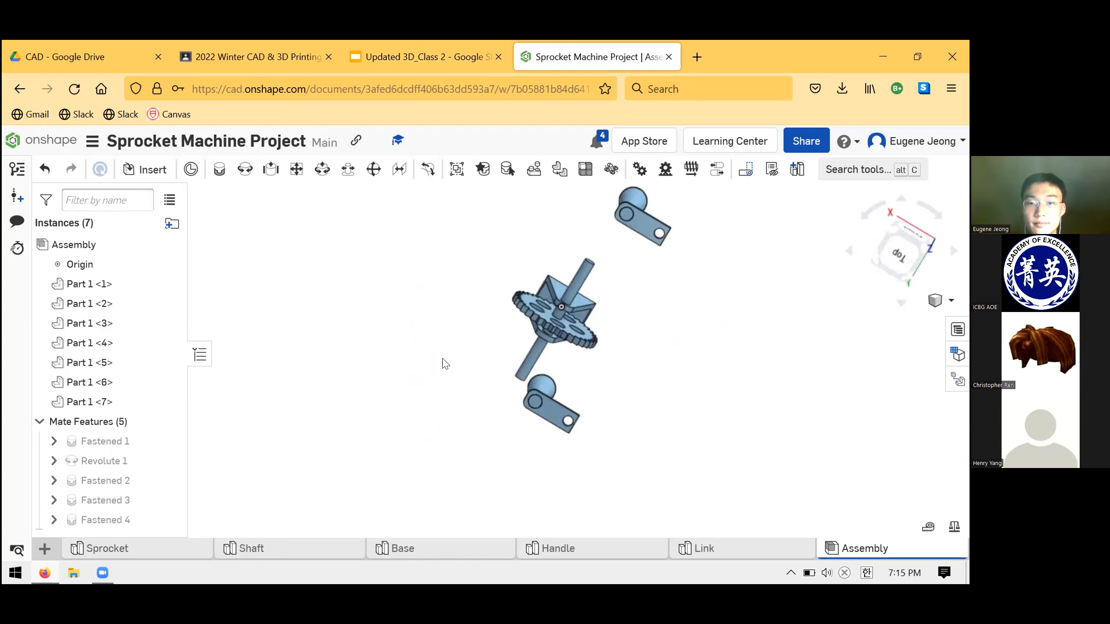
pyautogui.click(219, 170)
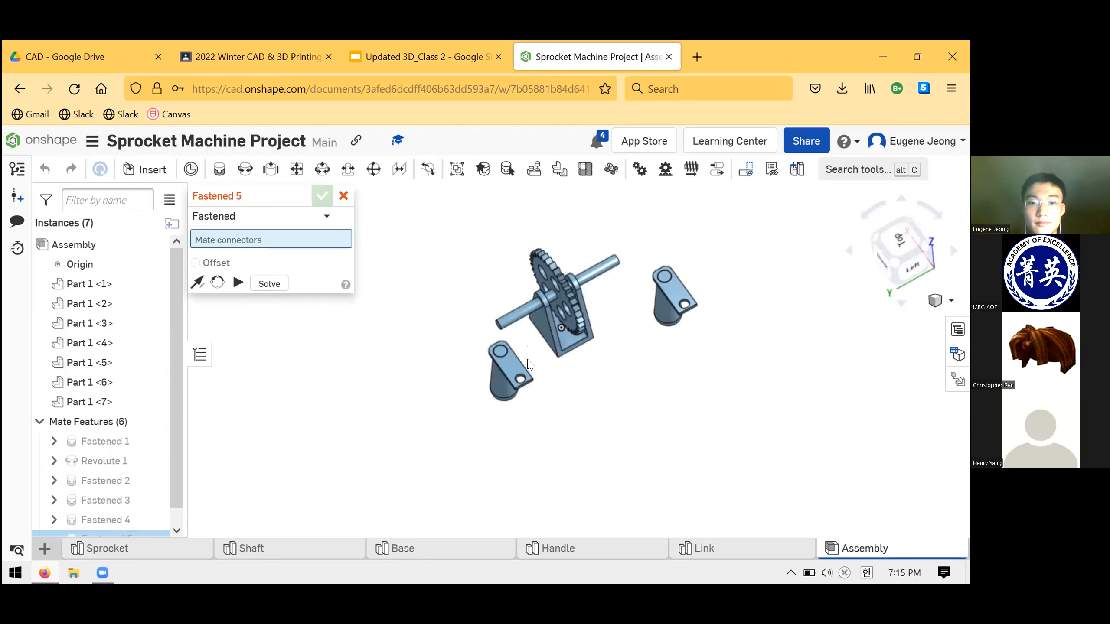
pyautogui.scroll(-2, 528, 363)
pyautogui.scroll(8, 488, 362)
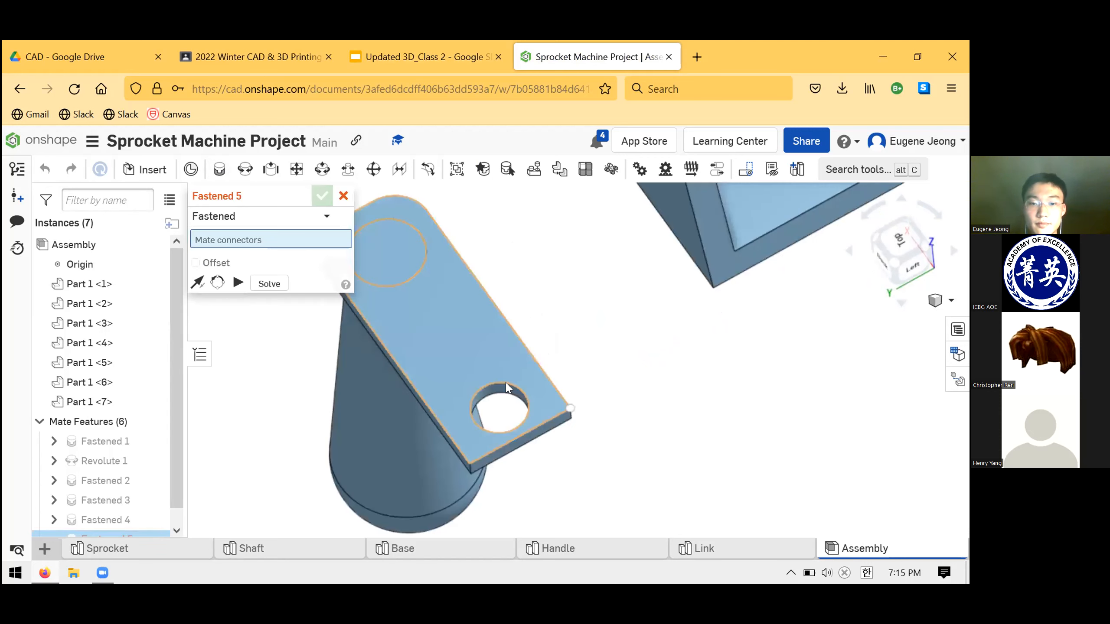
pyautogui.click(522, 385)
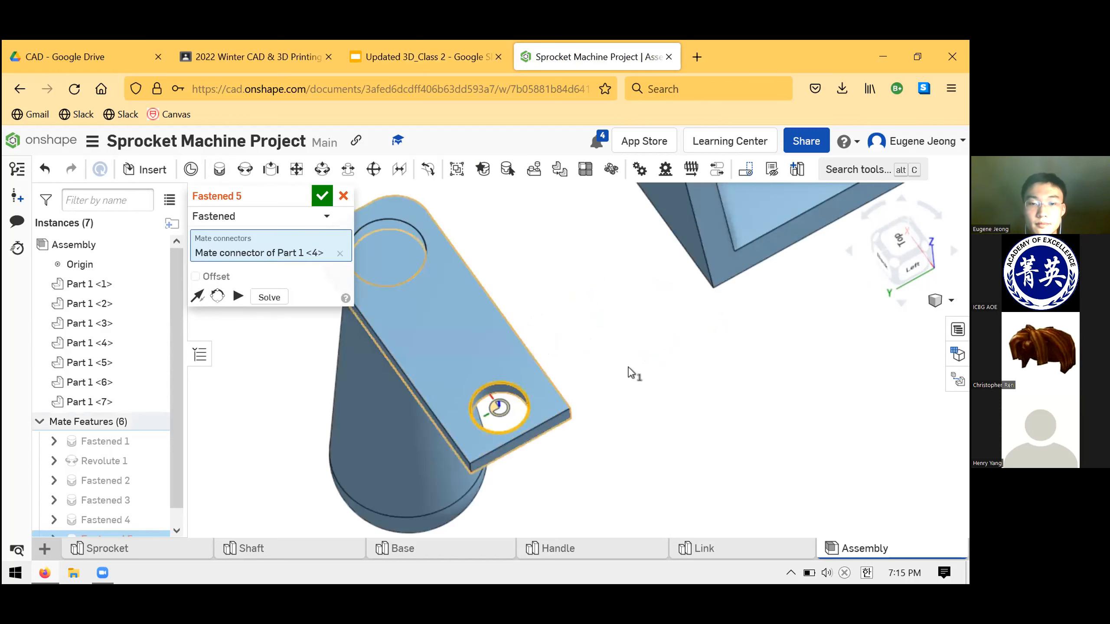
pyautogui.scroll(-1, 631, 372)
pyautogui.click(340, 253)
# Fasten the handle-side edge of that link's small hole to the nearer end of the shaft, and solve the mate
pyautogui.moveTo(615, 366); pyautogui.dragTo(559, 350, button='right')
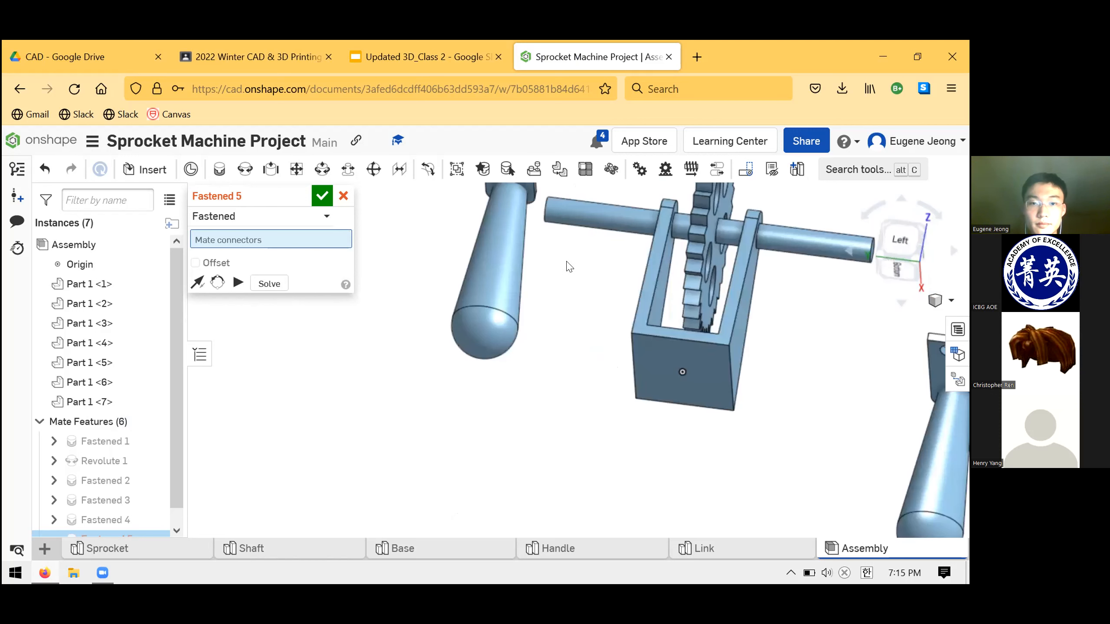
pyautogui.scroll(3, 463, 262)
pyautogui.scroll(1, 459, 250)
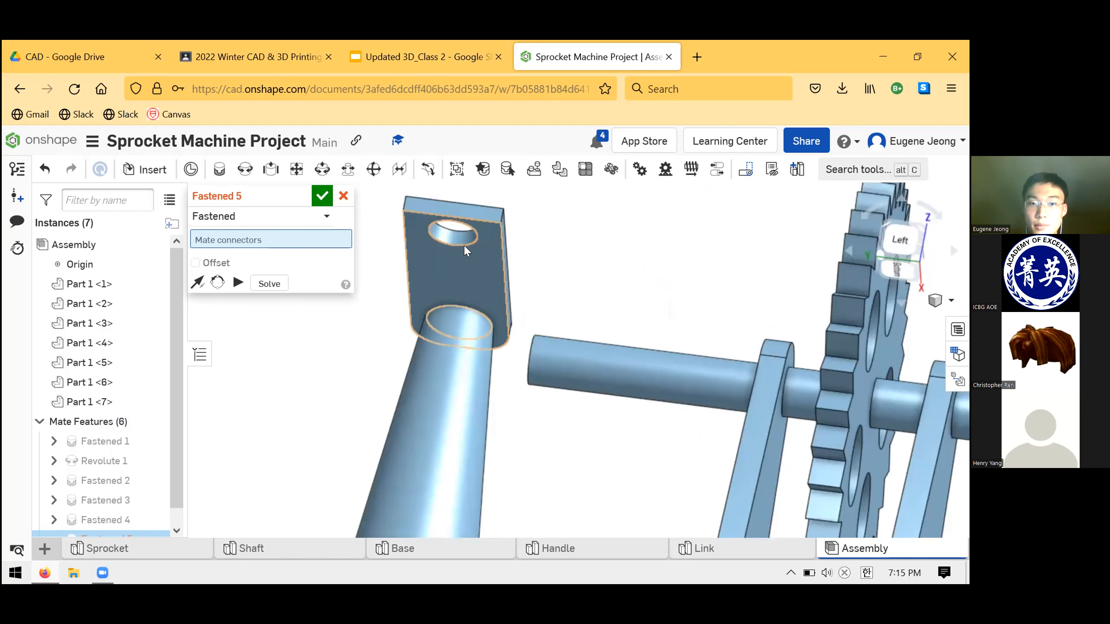
pyautogui.click(463, 245)
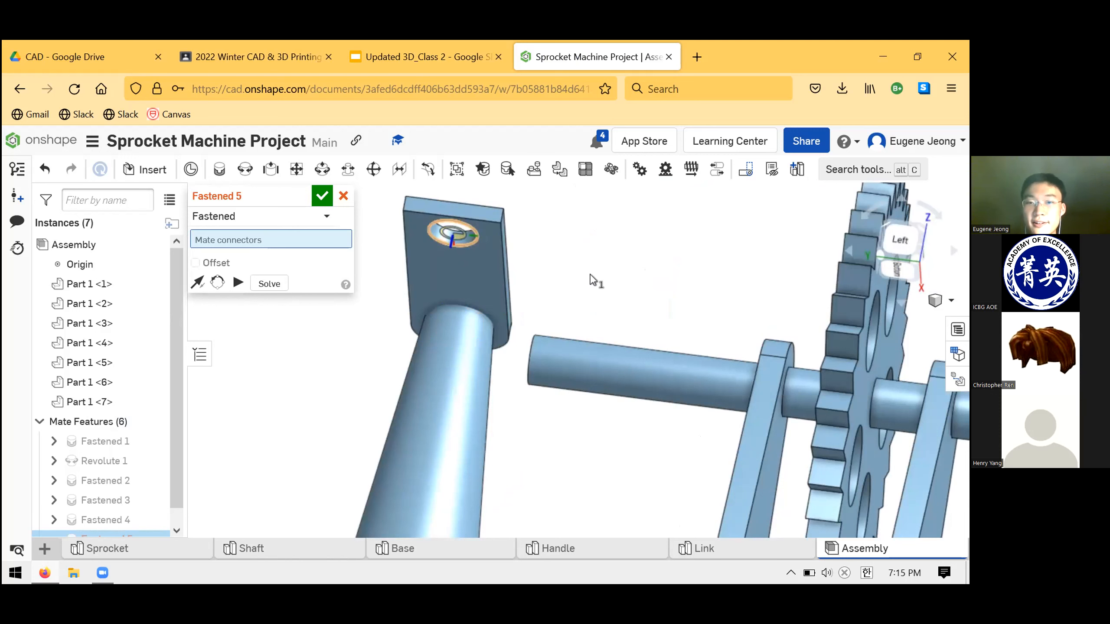
pyautogui.moveTo(501, 264); pyautogui.dragTo(625, 291, button='right')
pyautogui.moveTo(544, 462); pyautogui.dragTo(567, 446, button='right')
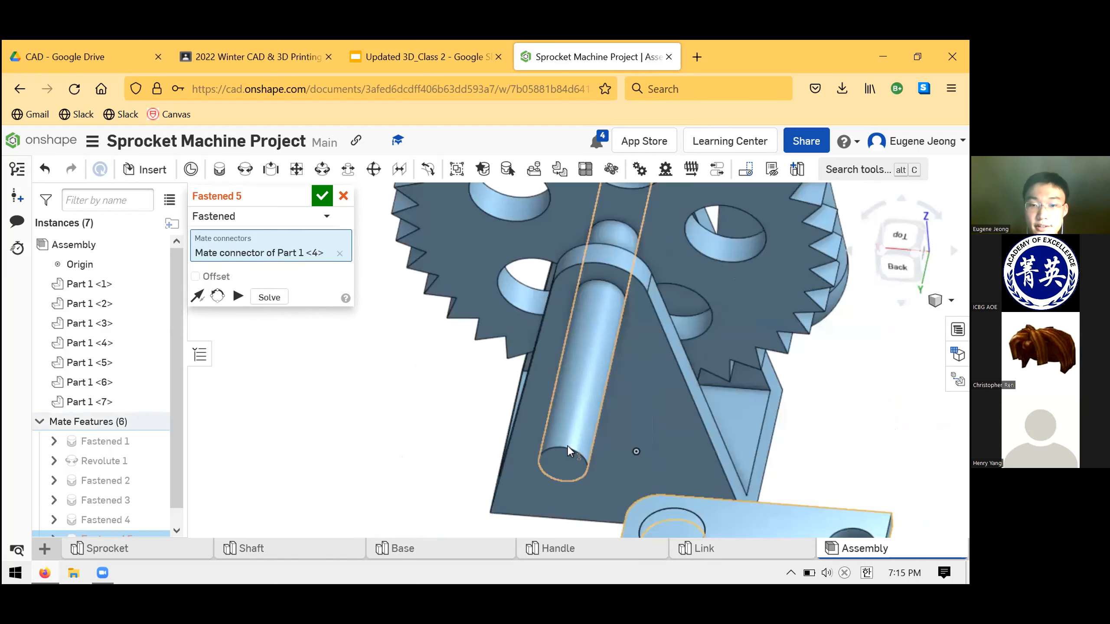
pyautogui.click(567, 448)
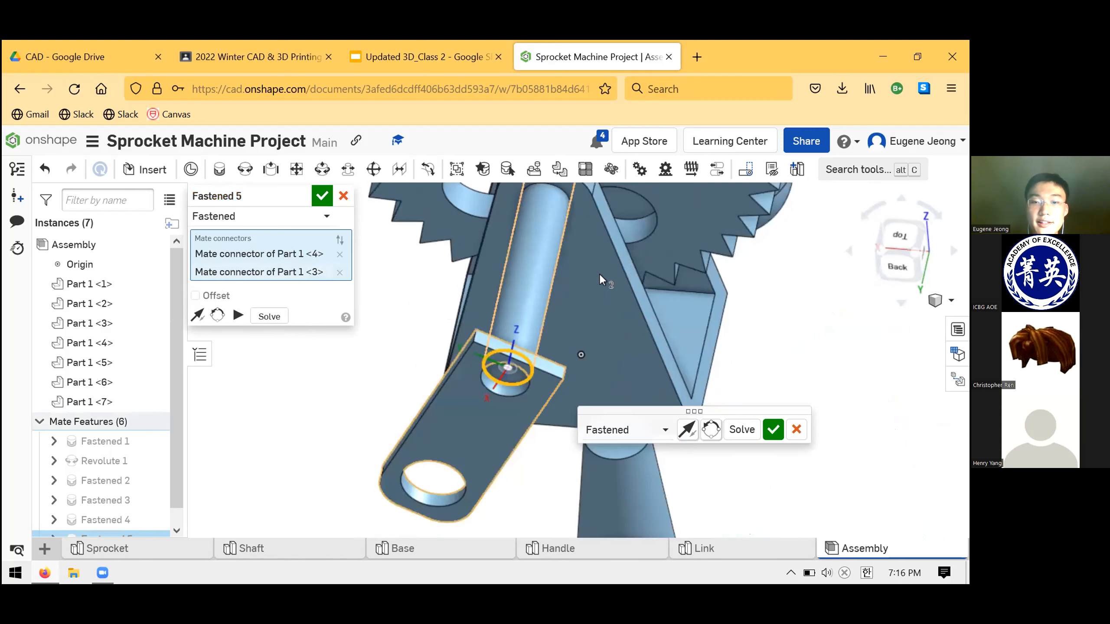
pyautogui.moveTo(599, 274); pyautogui.dragTo(571, 323, button='right')
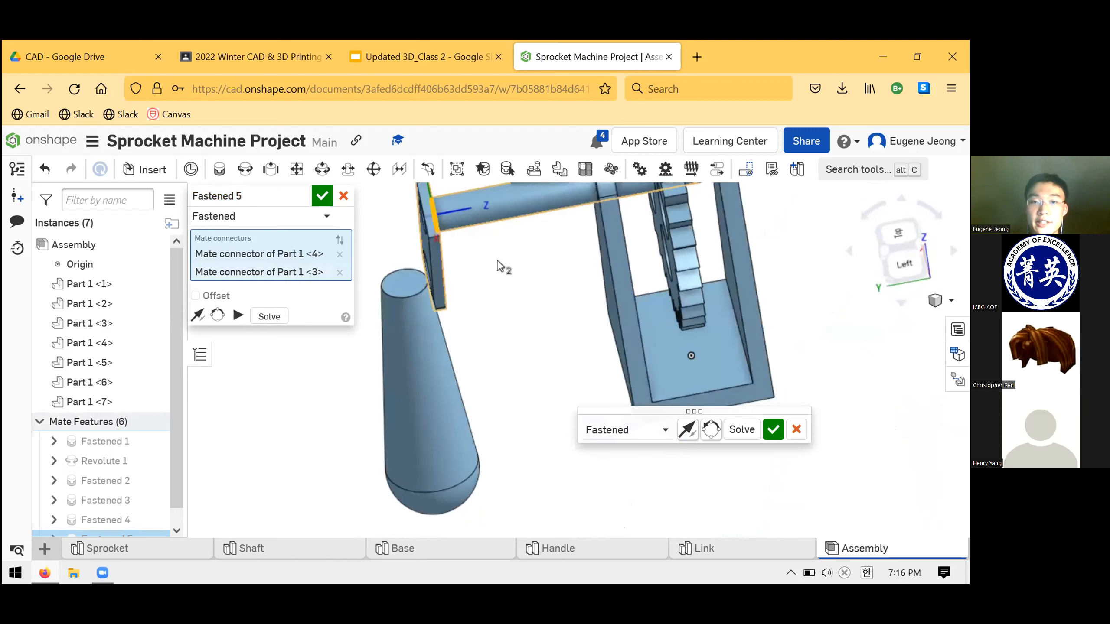
pyautogui.scroll(-3, 568, 276)
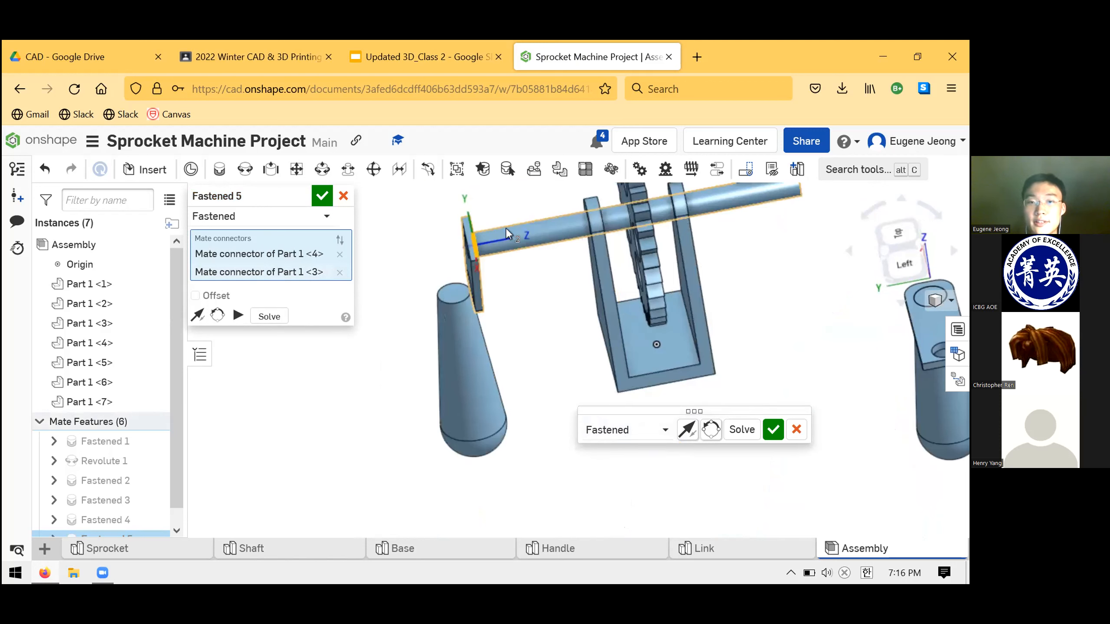
pyautogui.moveTo(534, 276); pyautogui.dragTo(582, 343, button='middle')
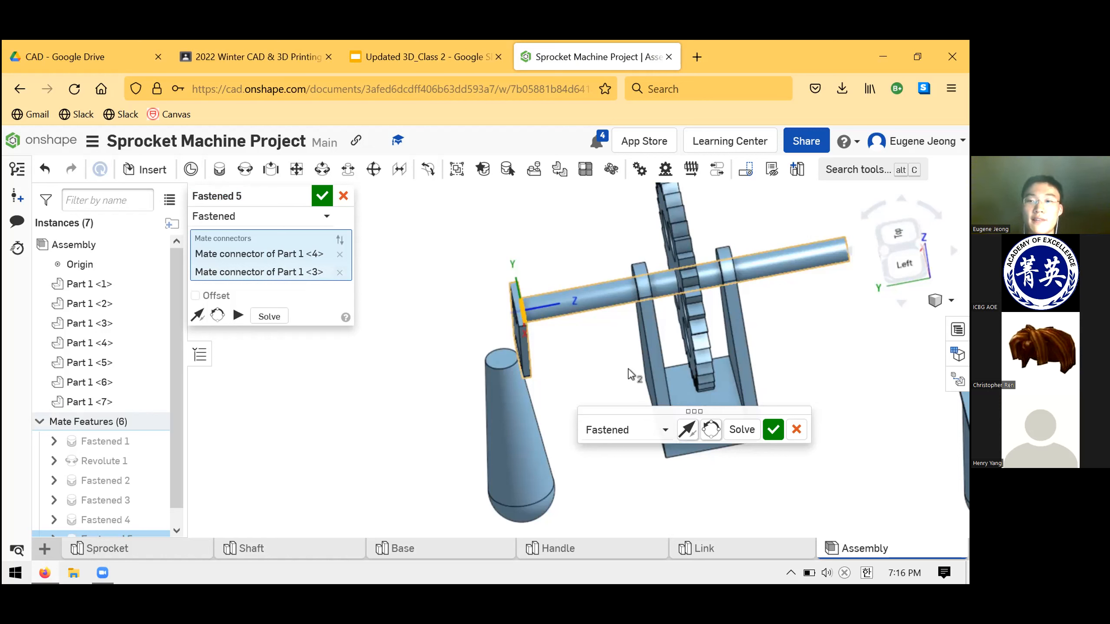
pyautogui.click(742, 430)
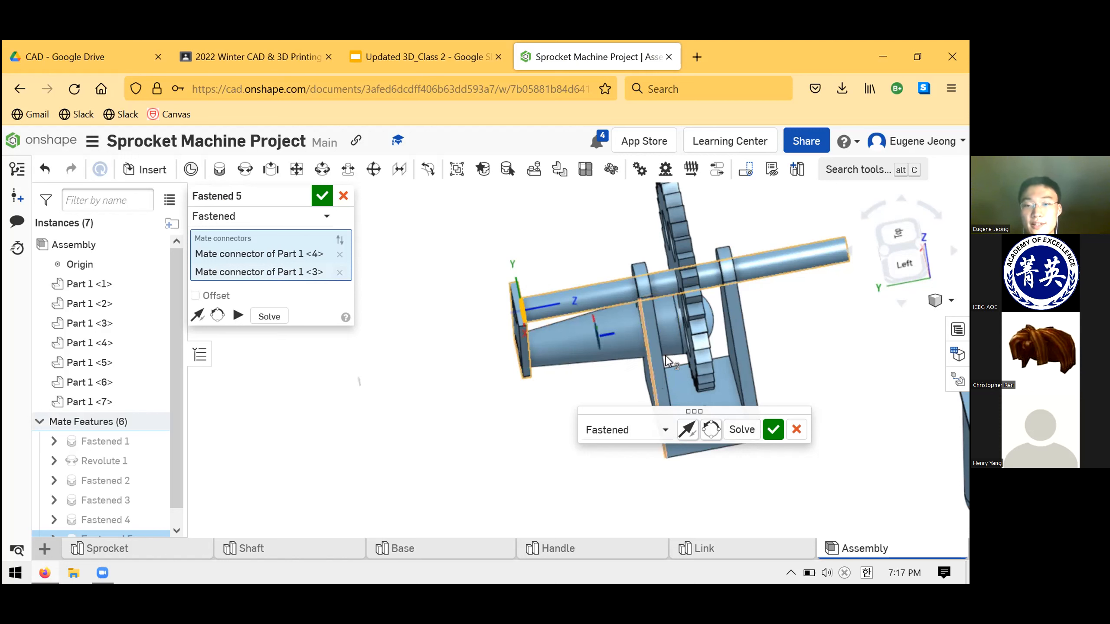
# Flip the mate's primary axis so the handle points outward from the sprocket, solve it, and commit the mate
pyautogui.click(687, 430)
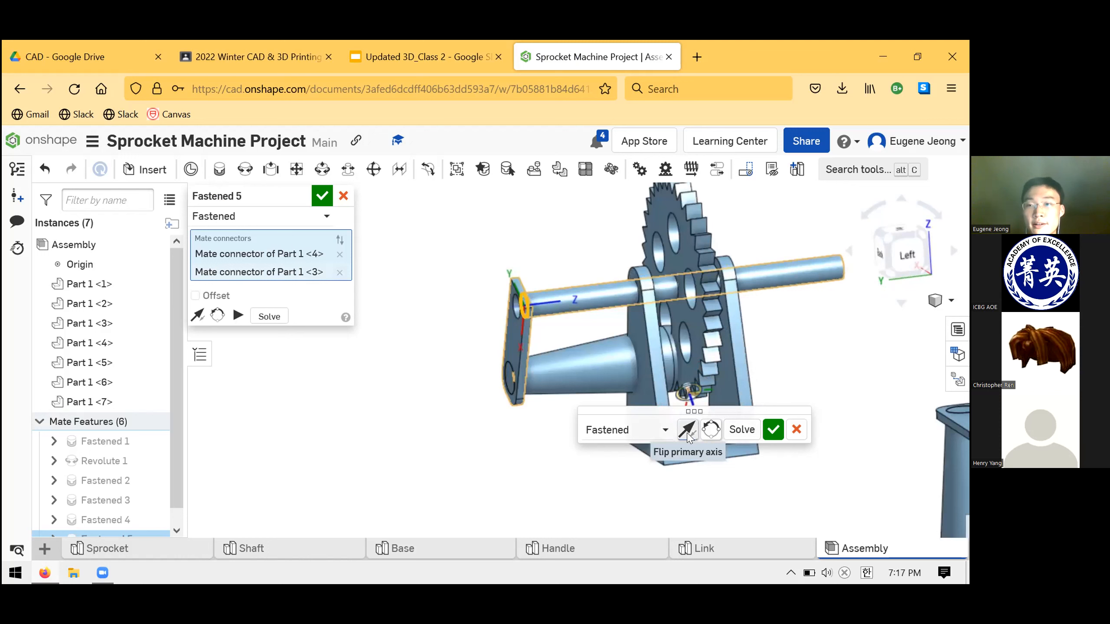
pyautogui.click(687, 430)
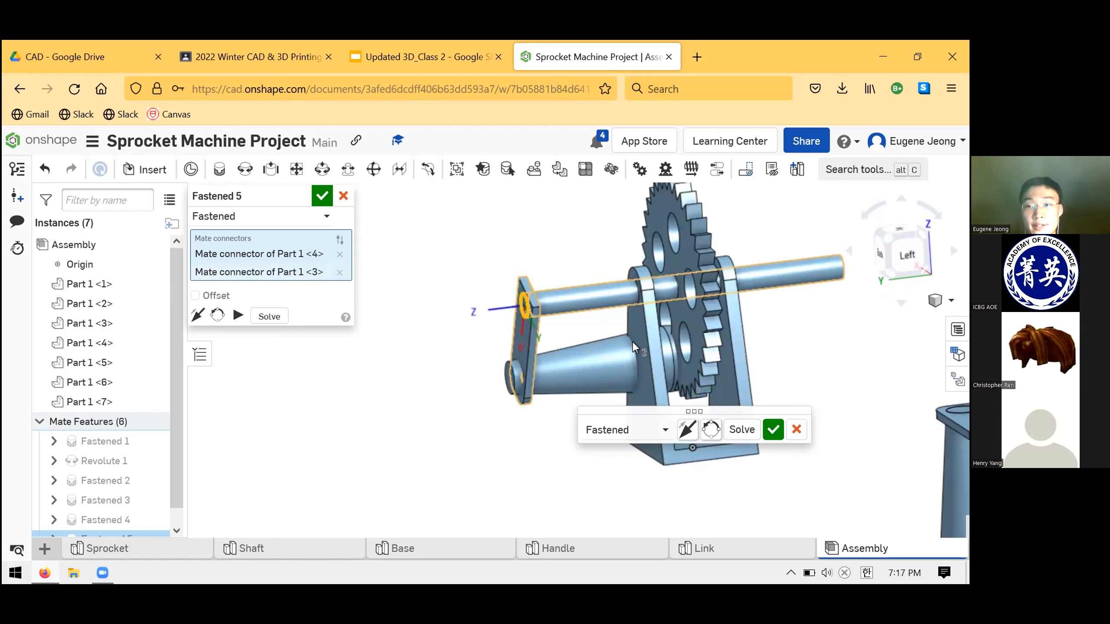
pyautogui.click(690, 436)
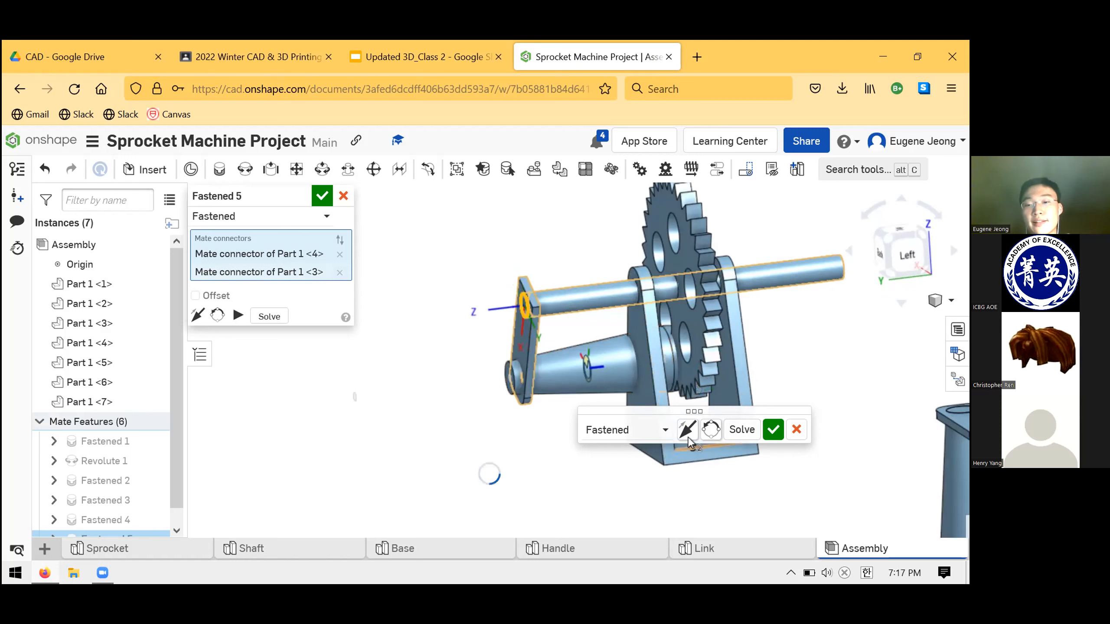
pyautogui.click(741, 430)
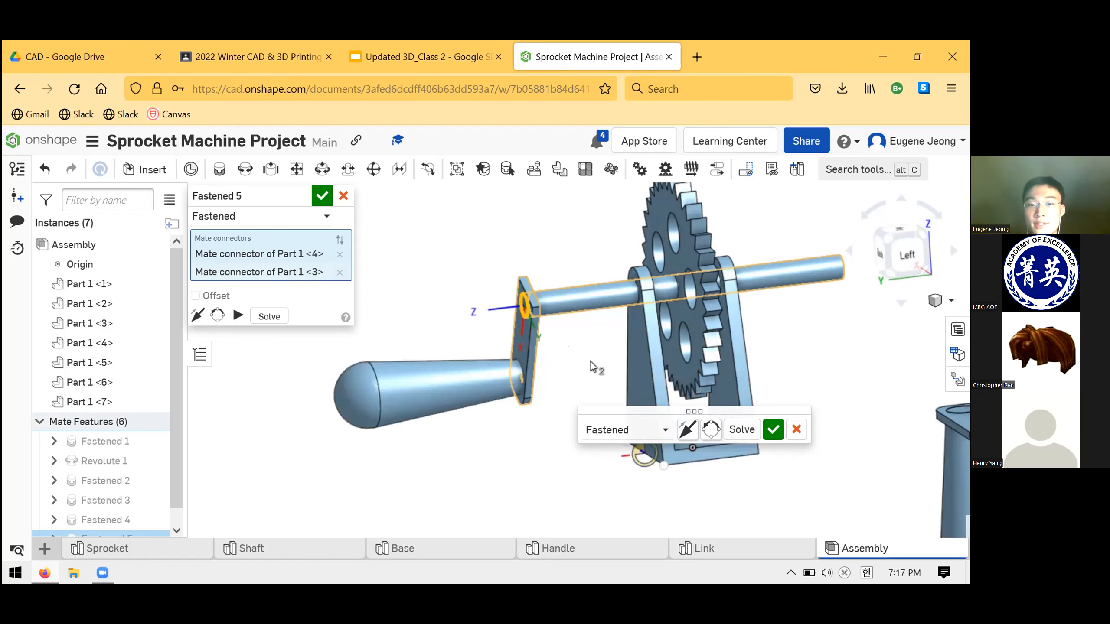
pyautogui.moveTo(592, 364); pyautogui.dragTo(585, 383, button='right')
pyautogui.moveTo(783, 453); pyautogui.dragTo(791, 467, button='right')
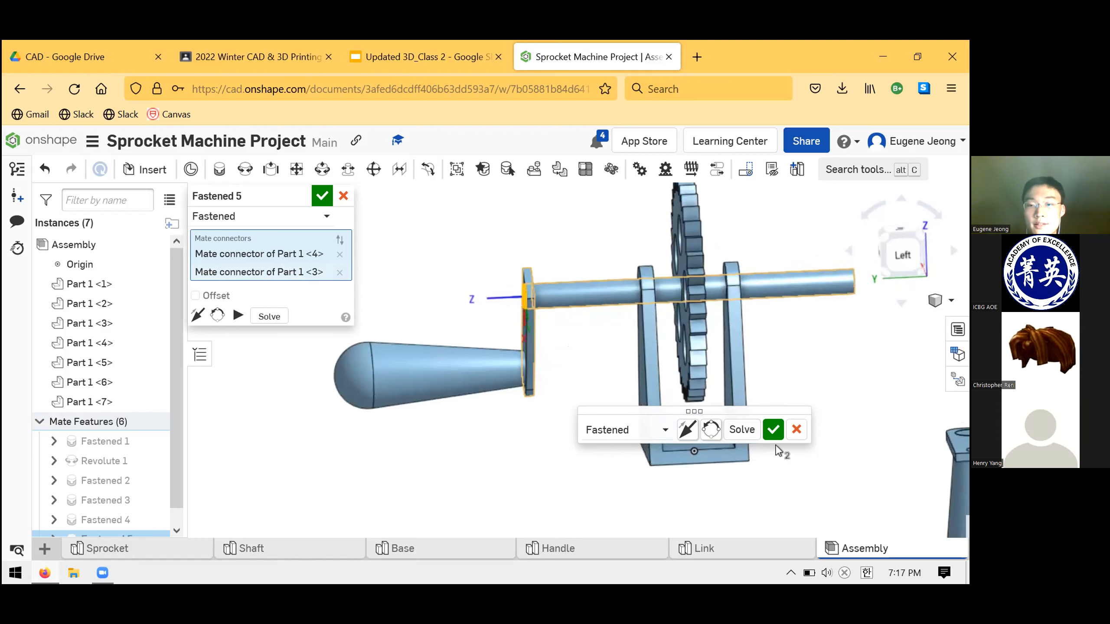
pyautogui.click(776, 433)
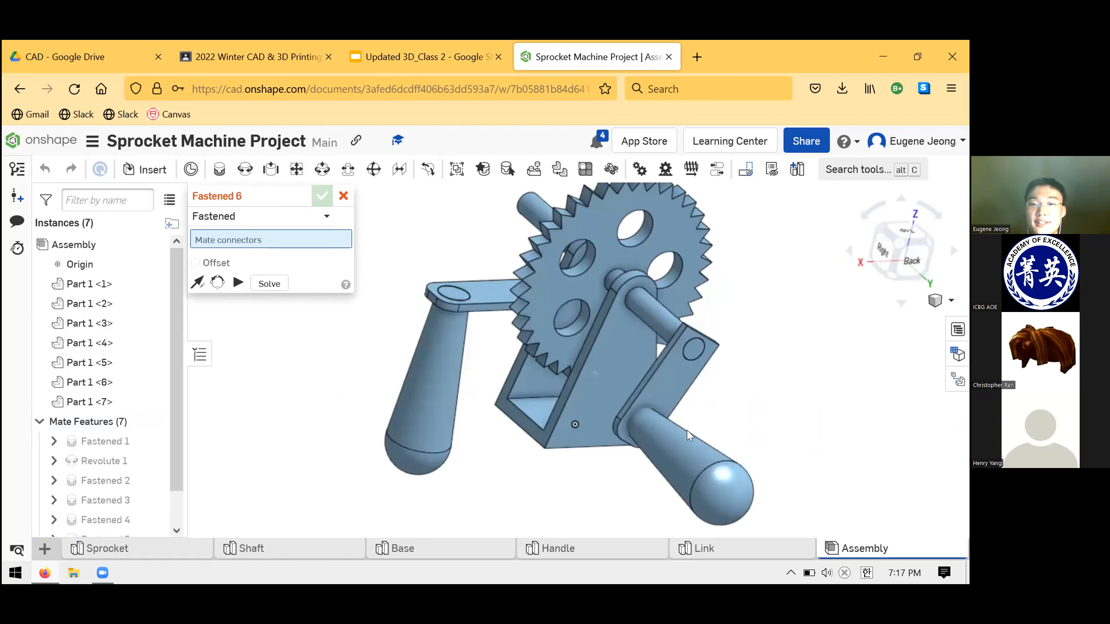
pyautogui.moveTo(686, 428); pyautogui.dragTo(715, 439, button='right')
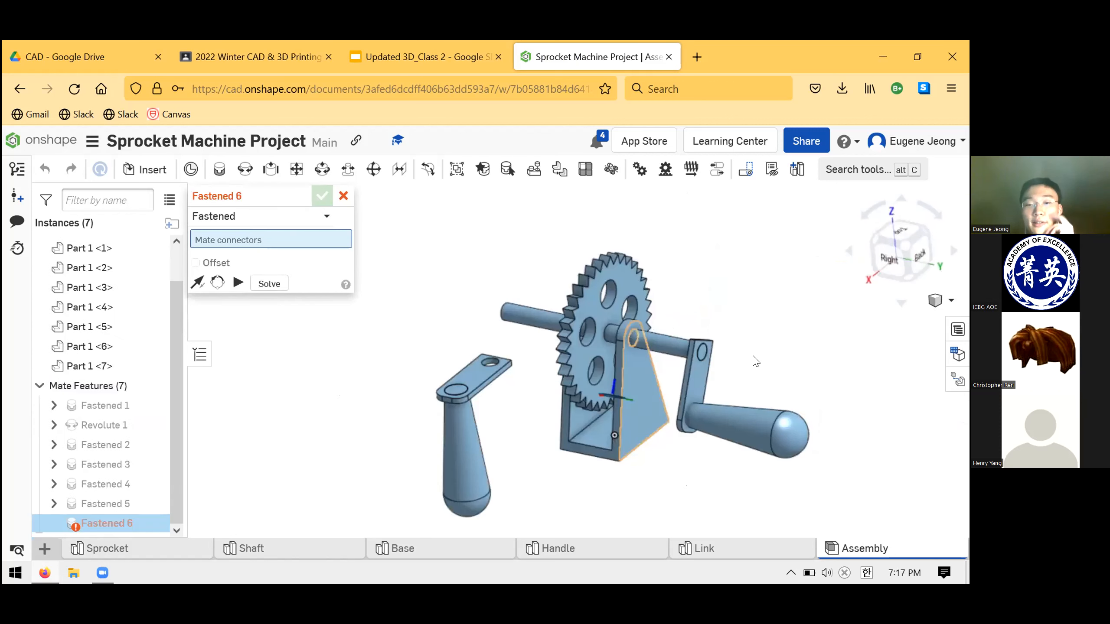
pyautogui.press('Left')
pyautogui.scroll(2, 750, 402)
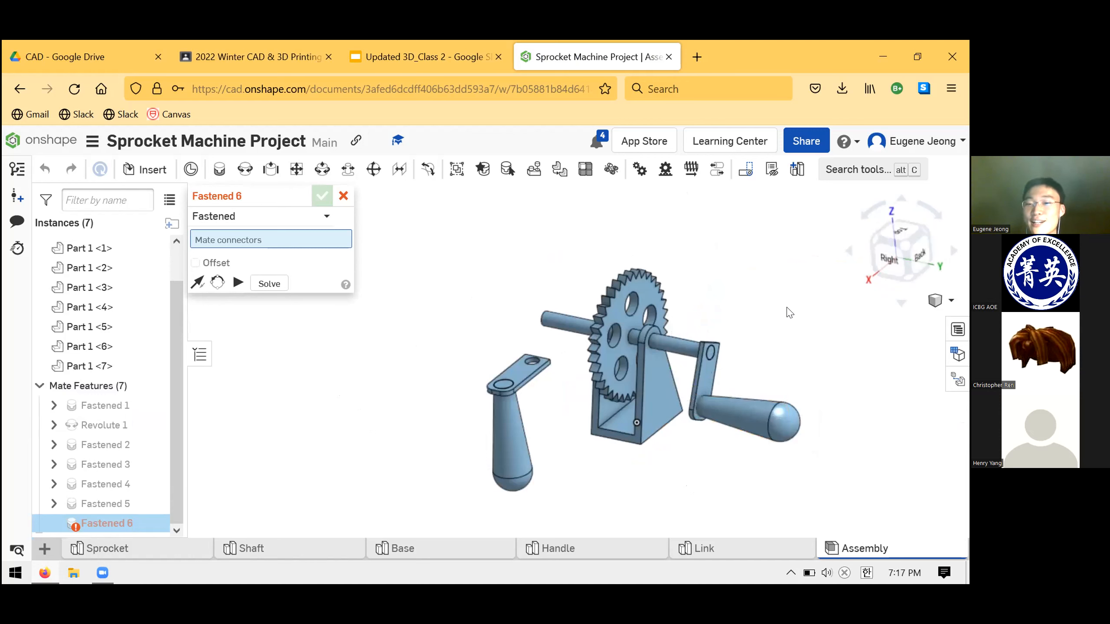
pyautogui.scroll(-2, 699, 363)
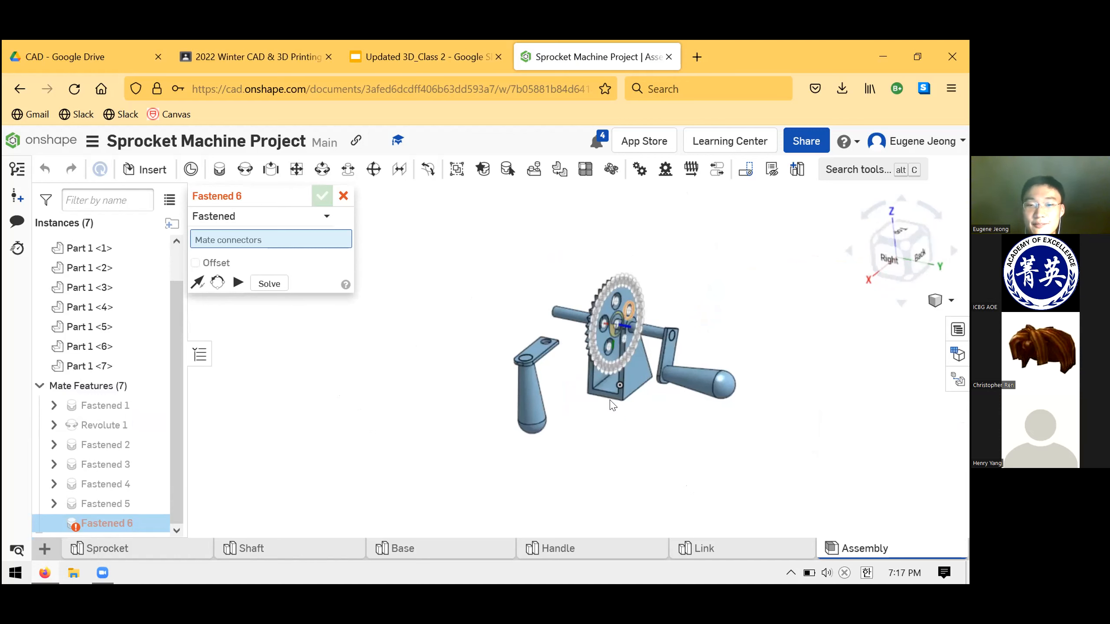
pyautogui.scroll(4, 546, 297)
pyautogui.click(343, 196)
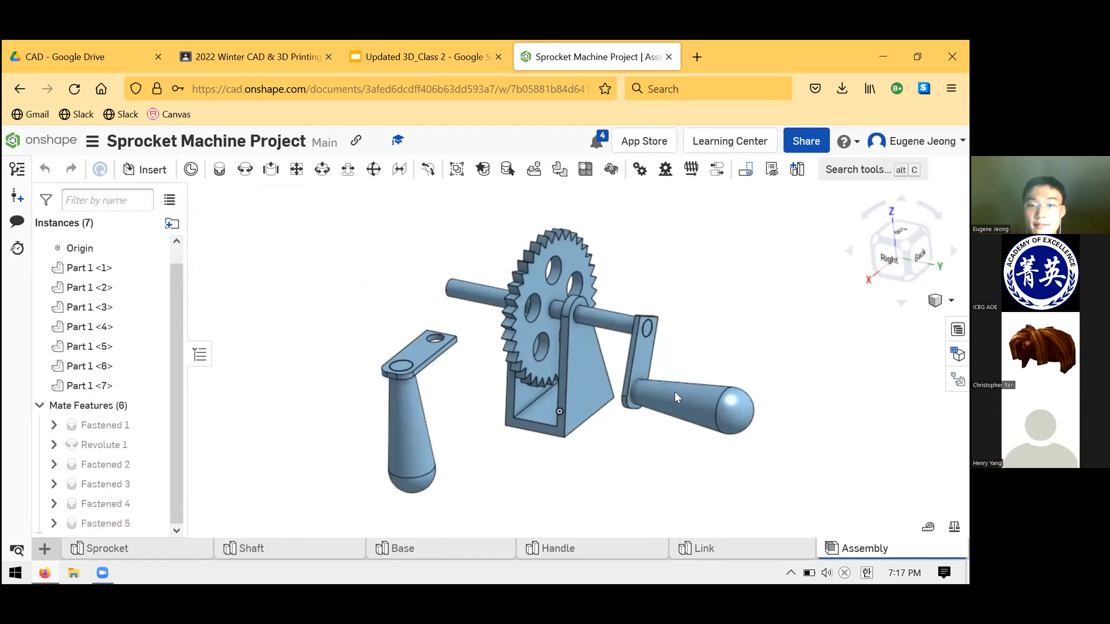
# Swing the attached crank around the shaft's axis until its handle sits above the shaft
pyautogui.moveTo(691, 277); pyautogui.dragTo(735, 281)
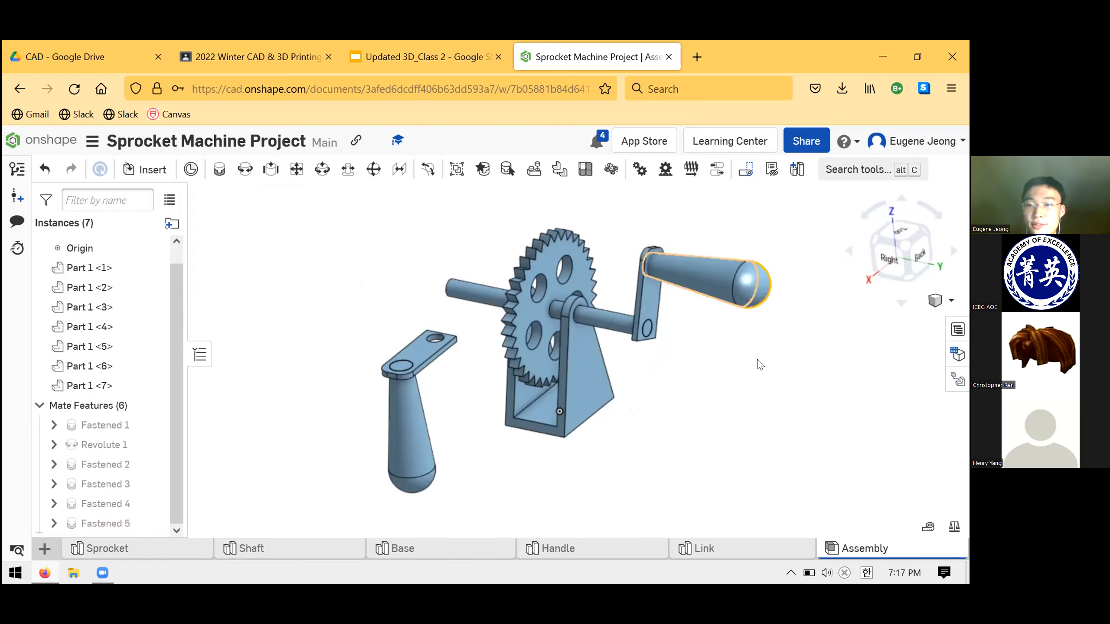
pyautogui.moveTo(609, 439); pyautogui.dragTo(621, 417)
# Start a fastened mate and pick the handle-side edge of the loose link's small hole as its first connector
pyautogui.moveTo(620, 415); pyautogui.dragTo(650, 491, button='right')
pyautogui.moveTo(385, 433); pyautogui.dragTo(437, 441, button='right')
pyautogui.scroll(5, 376, 472)
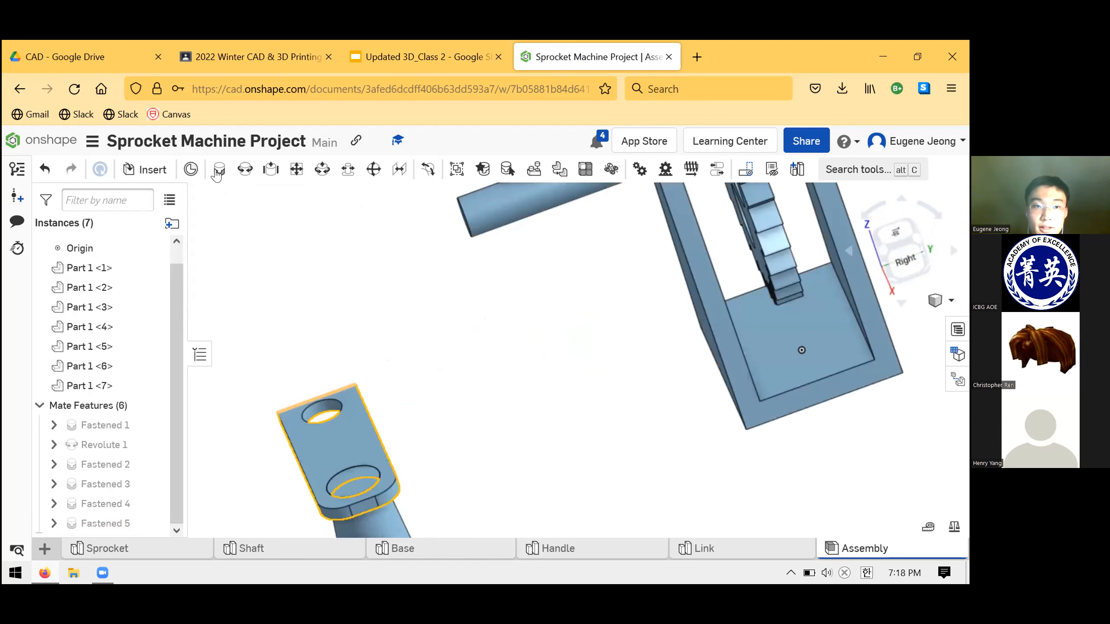
pyautogui.click(219, 171)
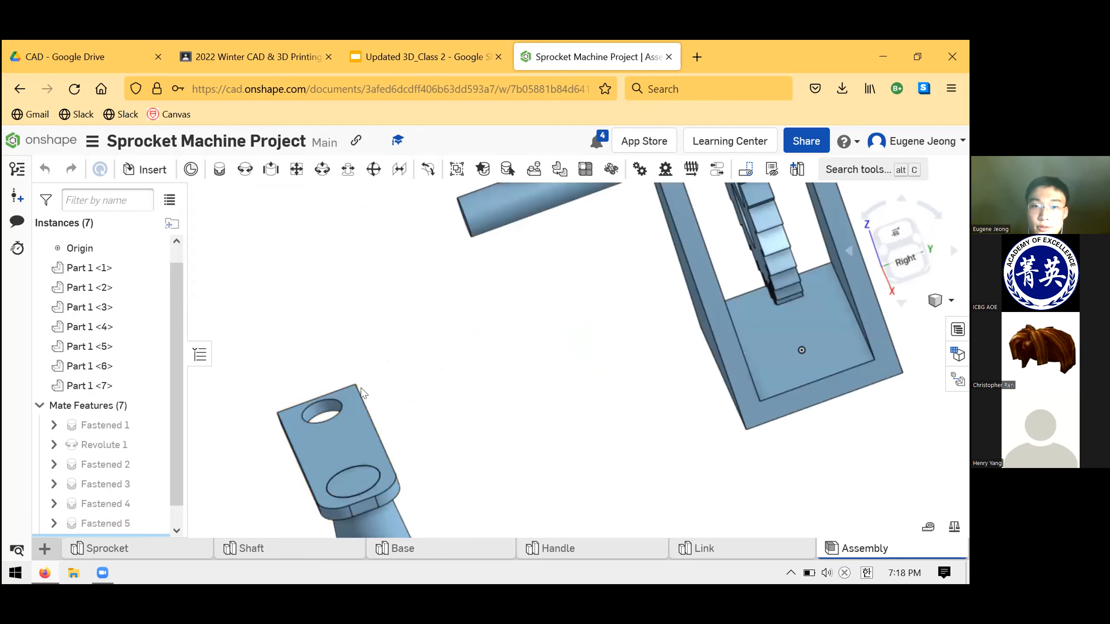
pyautogui.moveTo(419, 367); pyautogui.dragTo(399, 268, button='right')
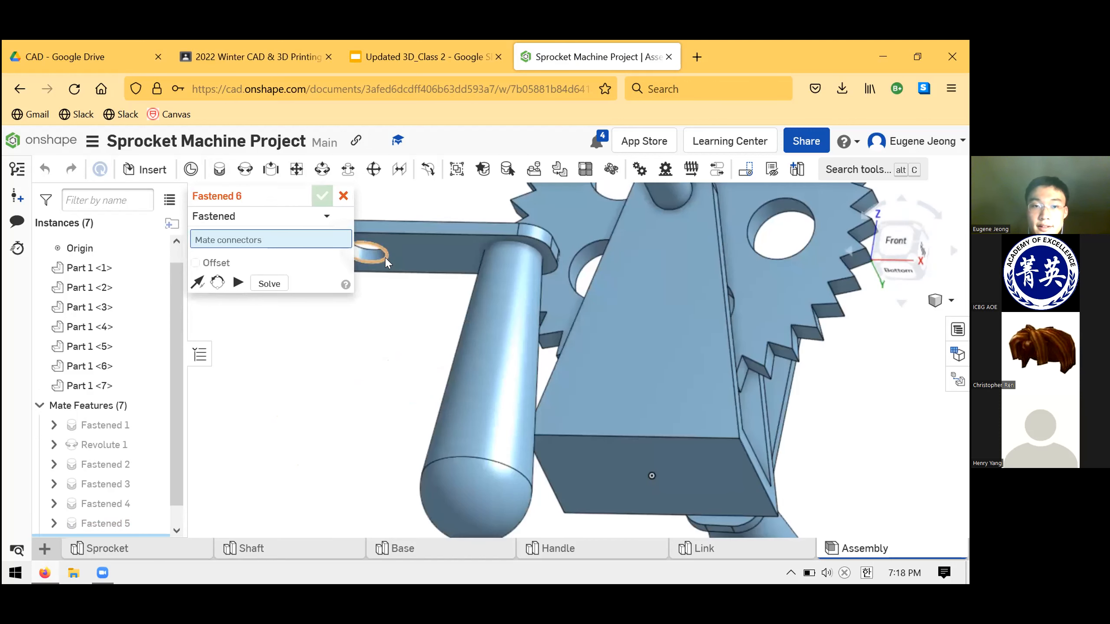
pyautogui.scroll(-2, 400, 361)
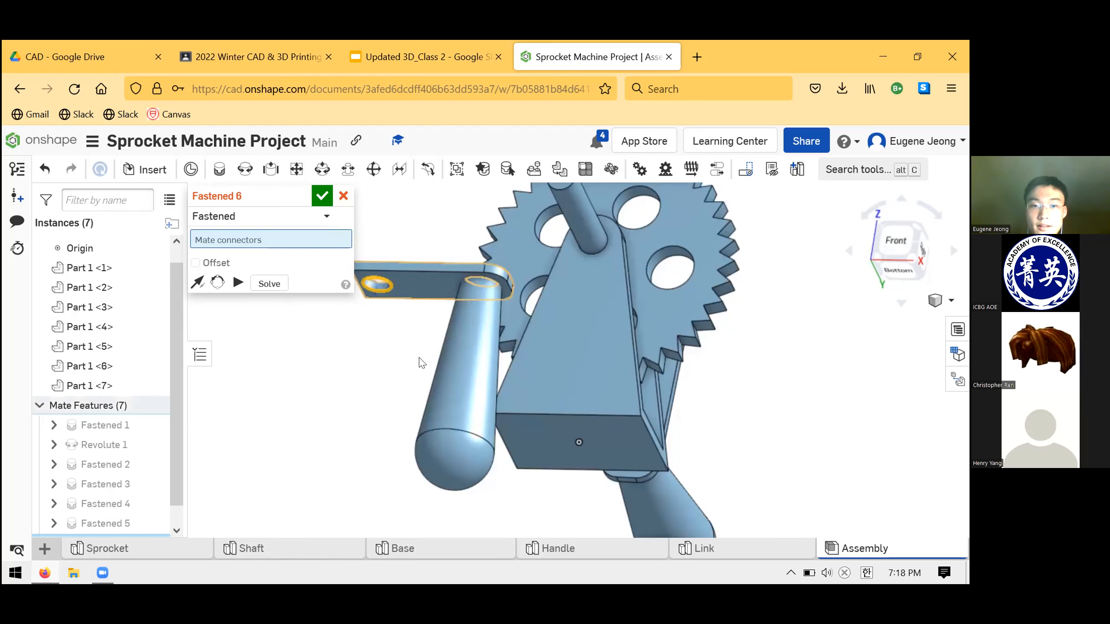
pyautogui.moveTo(395, 365); pyautogui.dragTo(389, 402, button='right')
pyautogui.scroll(3, 520, 320)
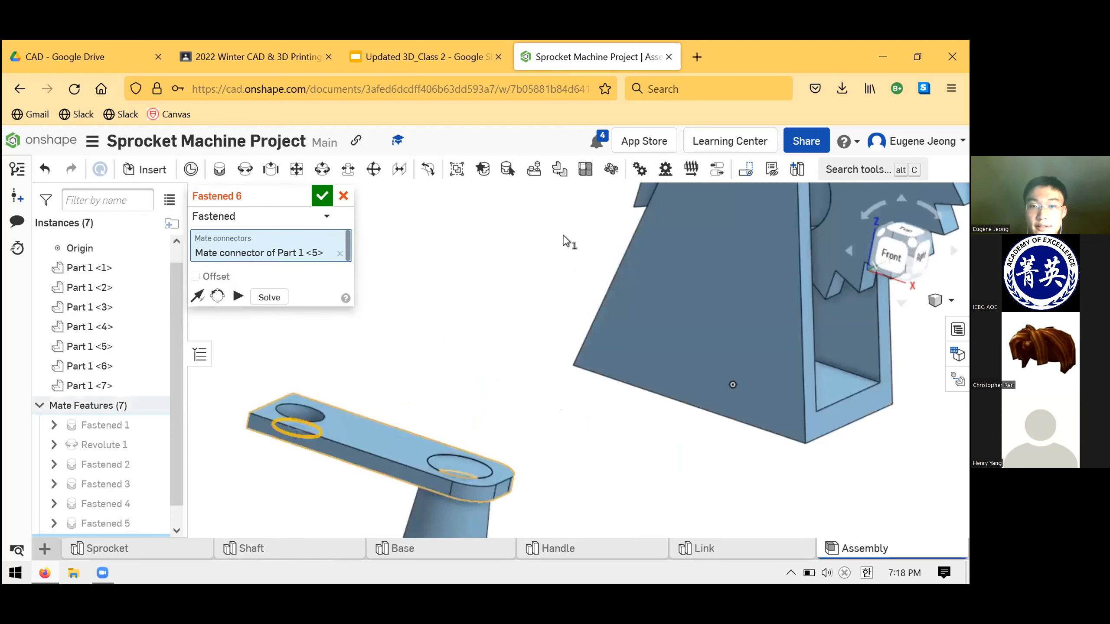
# Fasten the picked hole edge to the center of the shaft's free end and commit the mate
pyautogui.scroll(5, 568, 245)
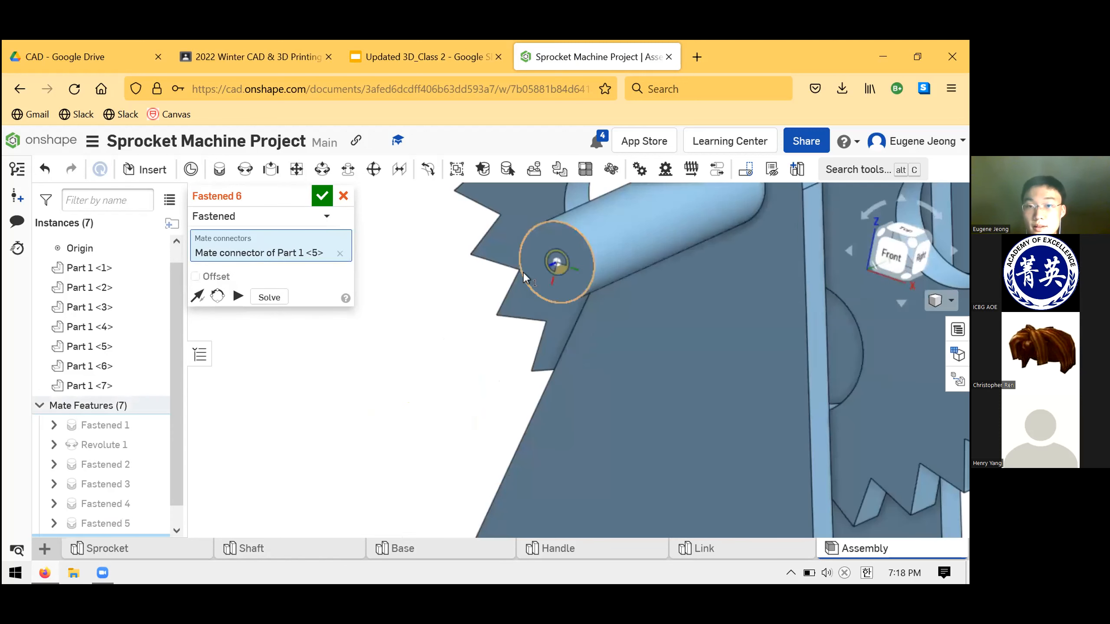
pyautogui.scroll(-5, 450, 347)
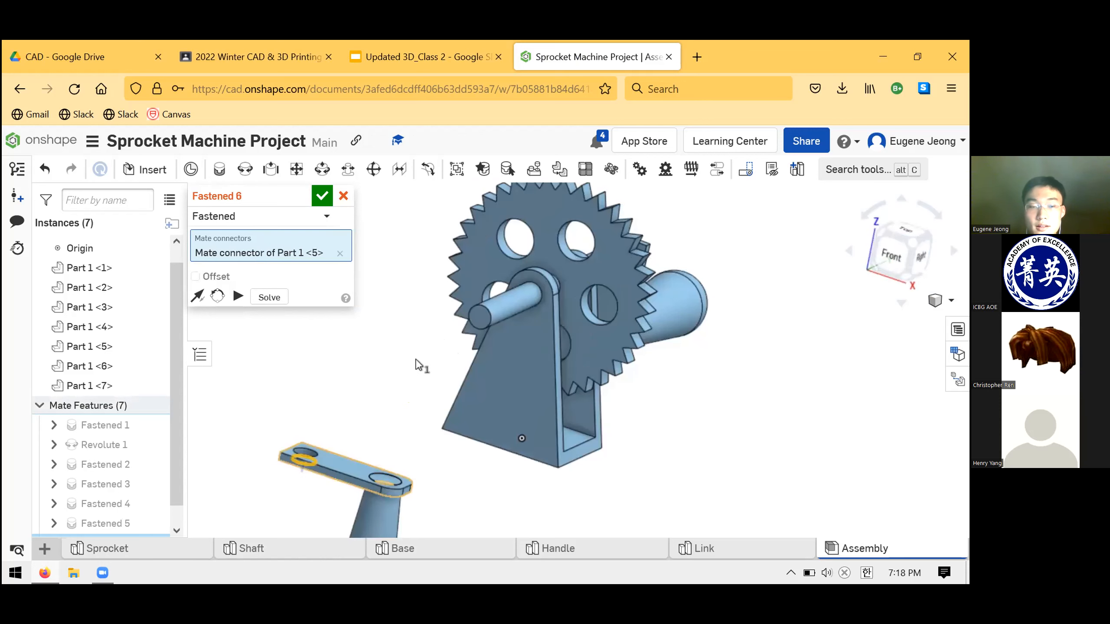
pyautogui.moveTo(454, 336); pyautogui.dragTo(451, 327, button='right')
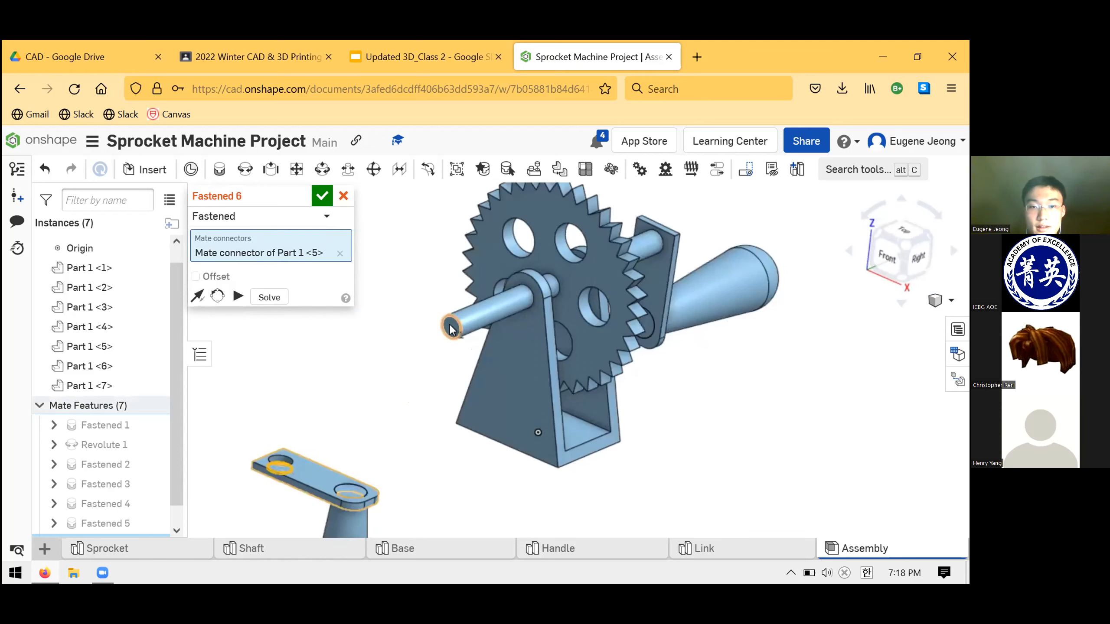
pyautogui.click(450, 327)
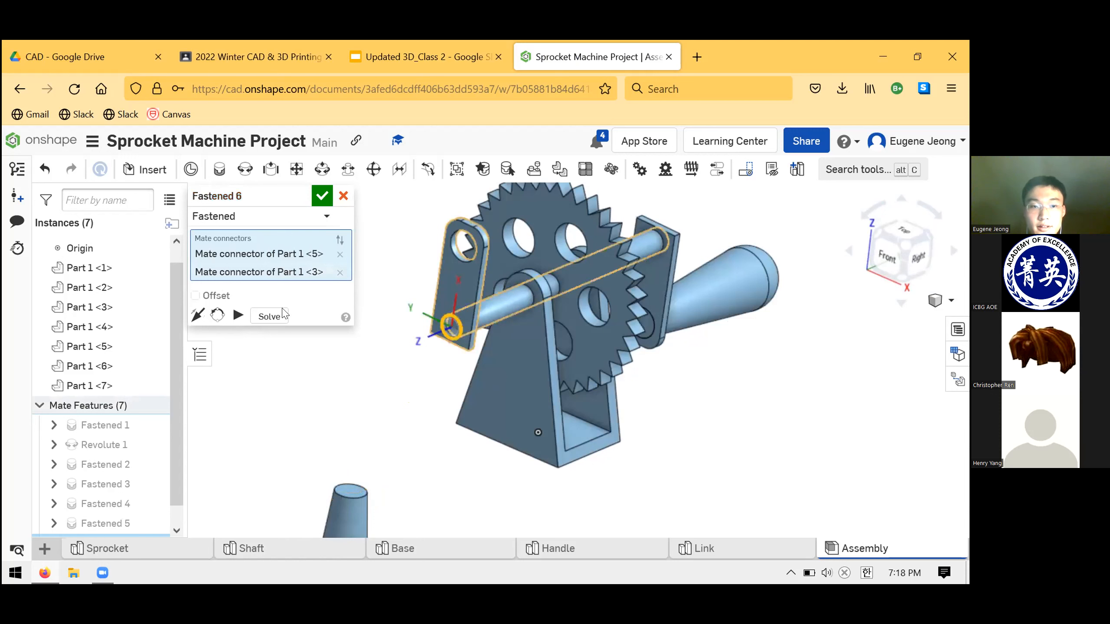
pyautogui.moveTo(359, 392); pyautogui.dragTo(345, 394, button='right')
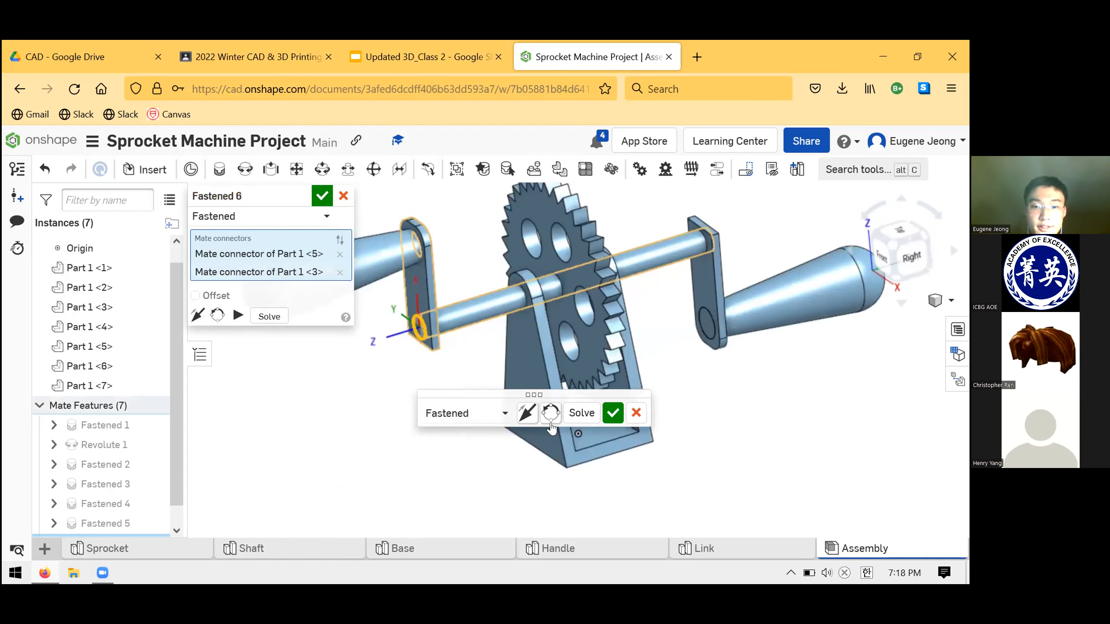
pyautogui.click(617, 418)
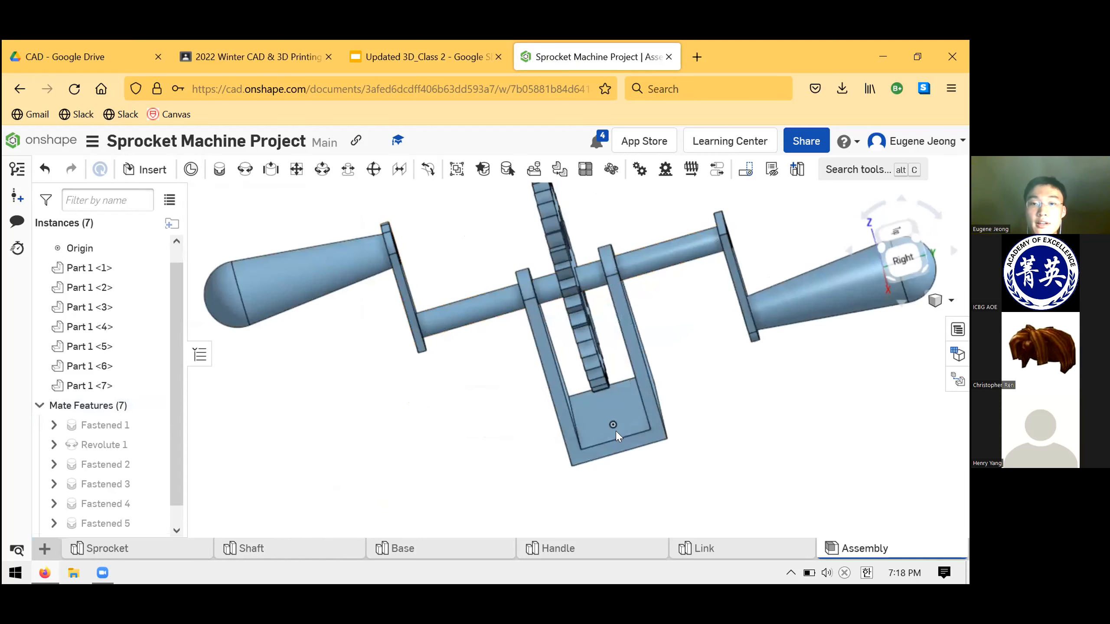
pyautogui.press('m')
pyautogui.moveTo(616, 436); pyautogui.dragTo(637, 431, button='right')
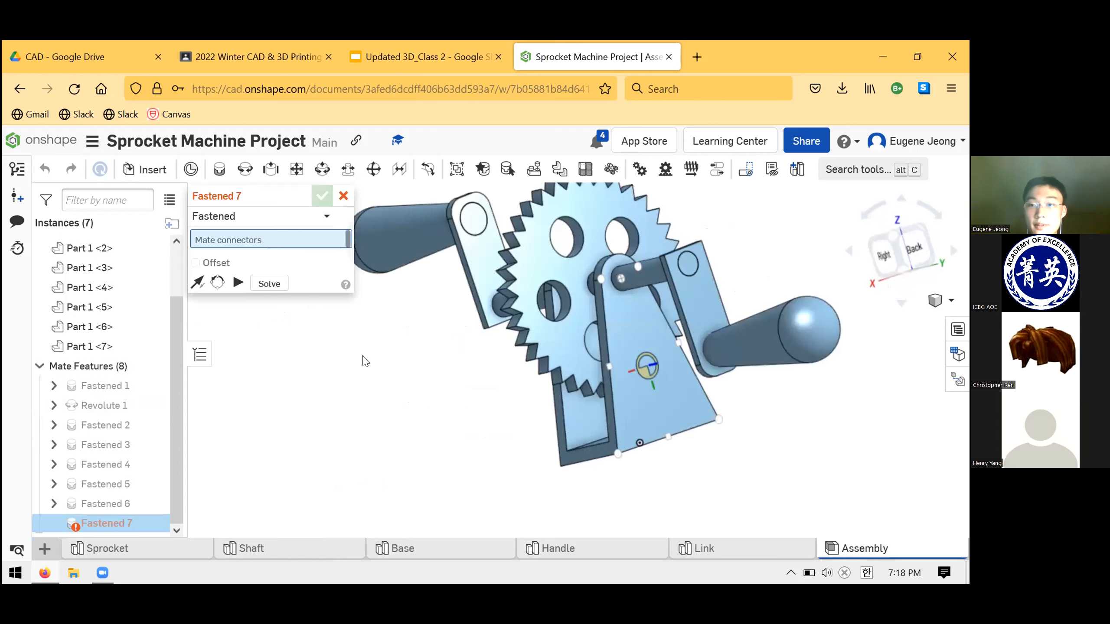
pyautogui.press('Escape')
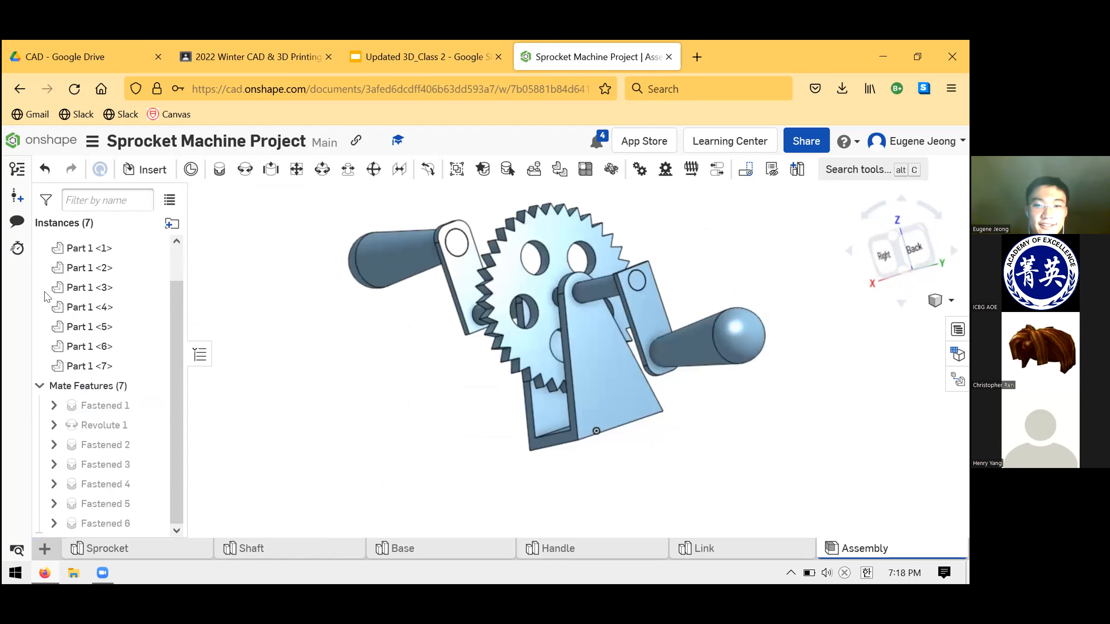
# Swing both cranks and the sprocket around the shaft's axis to test how the assembly turns
pyautogui.click(906, 248)
pyautogui.moveTo(704, 421); pyautogui.dragTo(725, 283)
pyautogui.moveTo(755, 363); pyautogui.dragTo(624, 441)
pyautogui.moveTo(604, 339); pyautogui.dragTo(746, 332)
pyautogui.moveTo(718, 385); pyautogui.dragTo(778, 319)
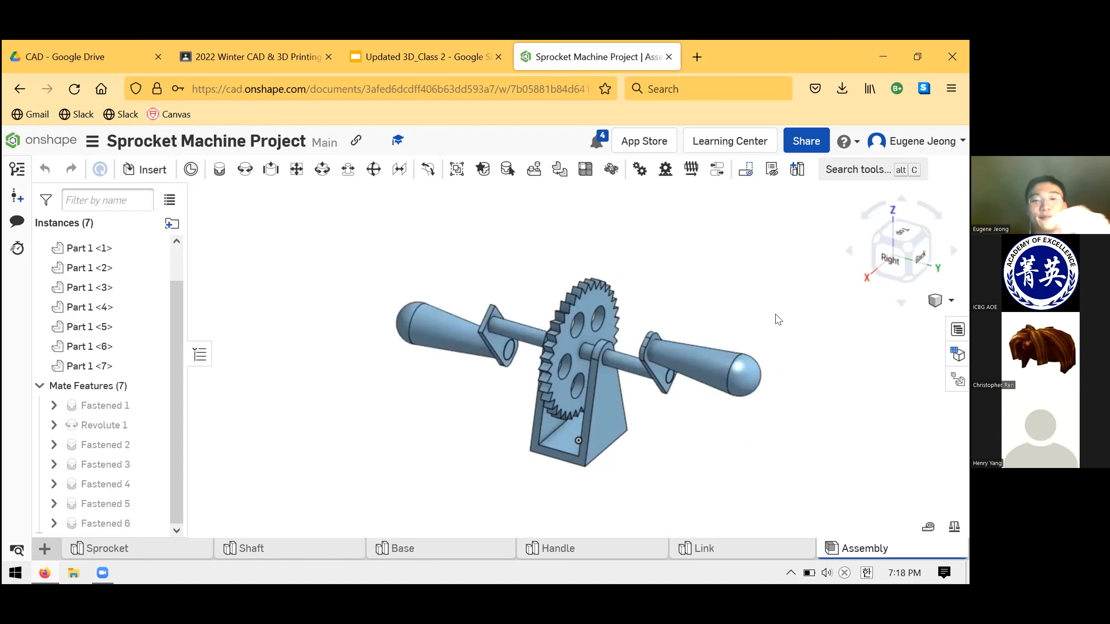
pyautogui.moveTo(751, 423); pyautogui.dragTo(856, 347)
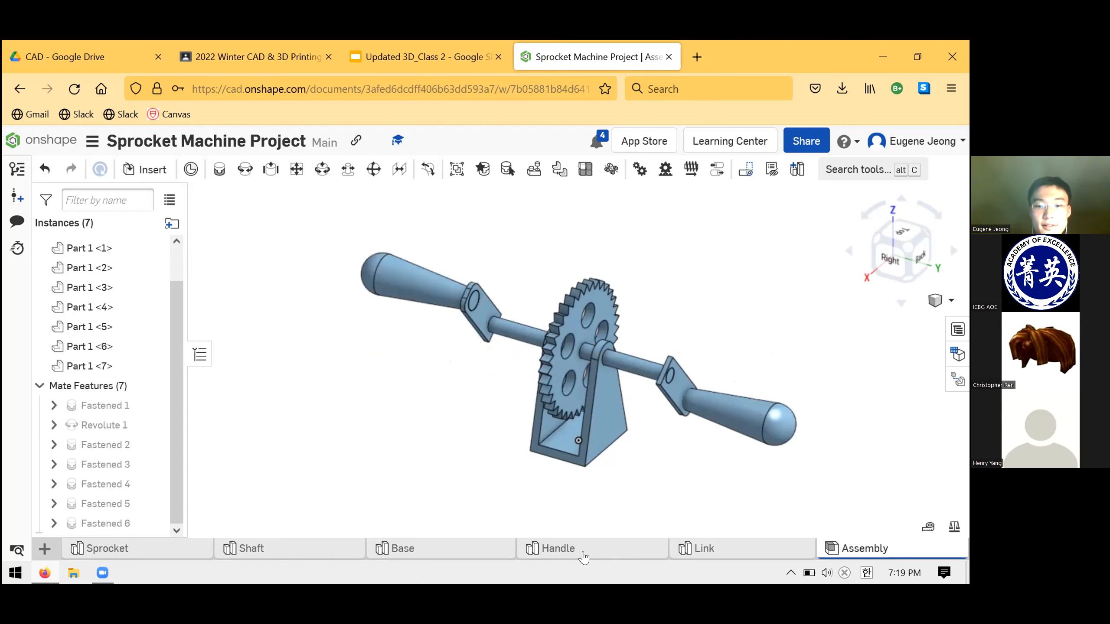
# Open the Handle part studio for a look and return to the assembly
pyautogui.moveTo(590, 558)
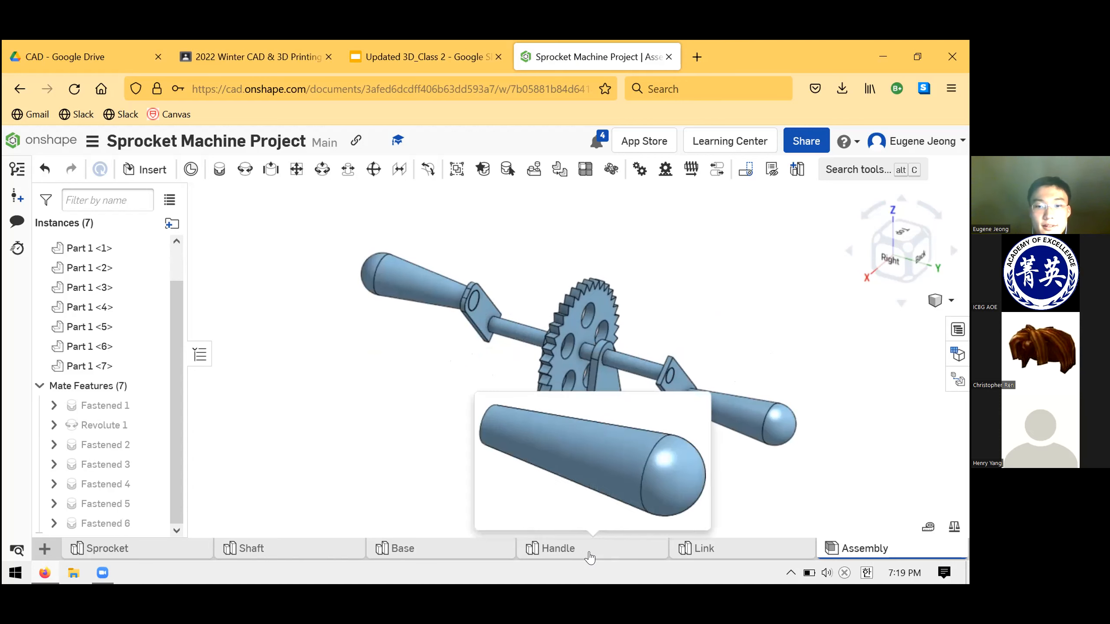
pyautogui.click(555, 558)
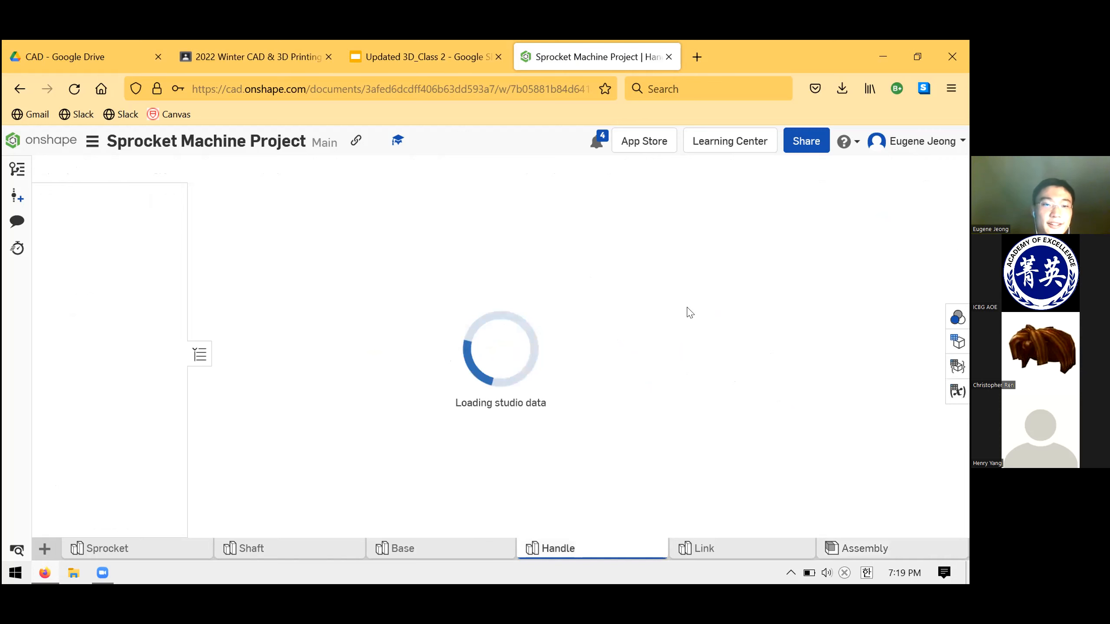
pyautogui.click(867, 551)
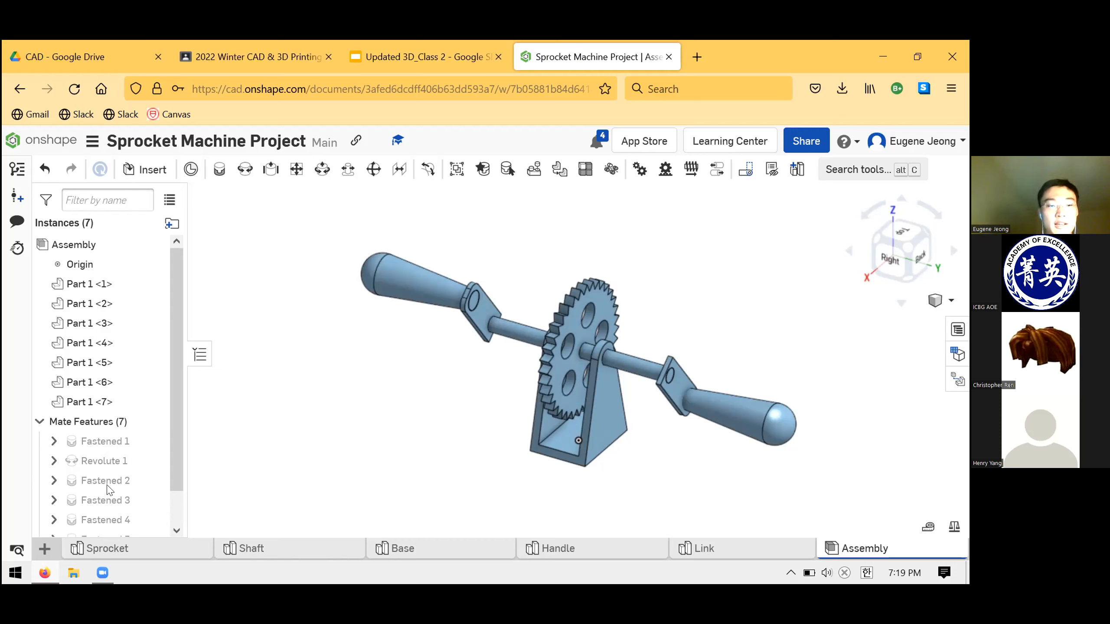
# Review the connectors of the Fastened 4 mate, close it, and turn the sprocket to check the rotation
pyautogui.scroll(-1, 78, 426)
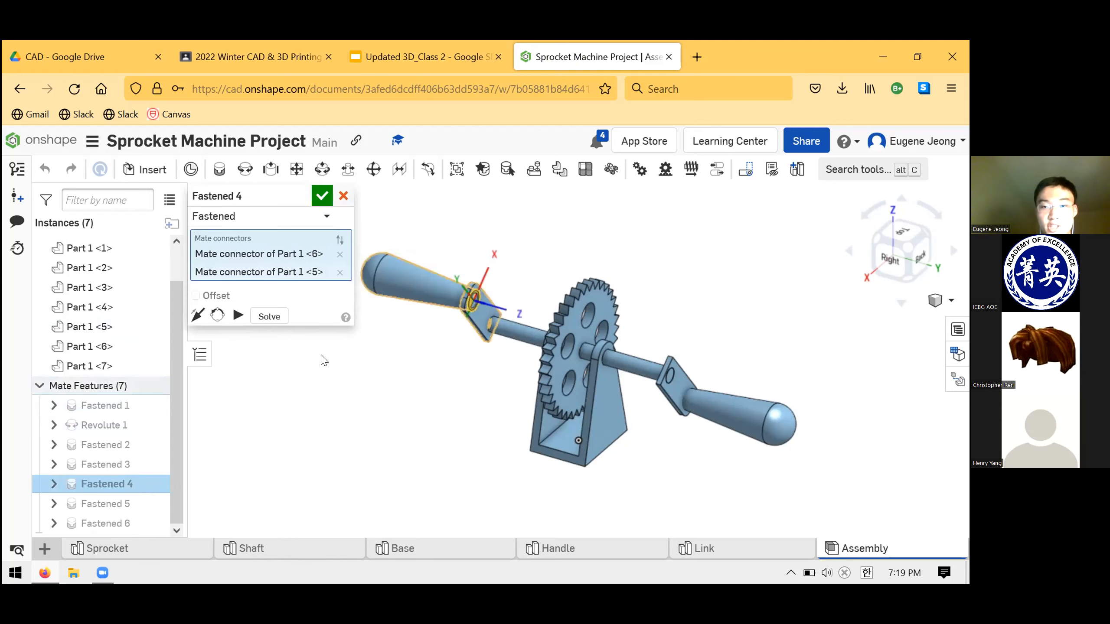
pyautogui.press('Escape')
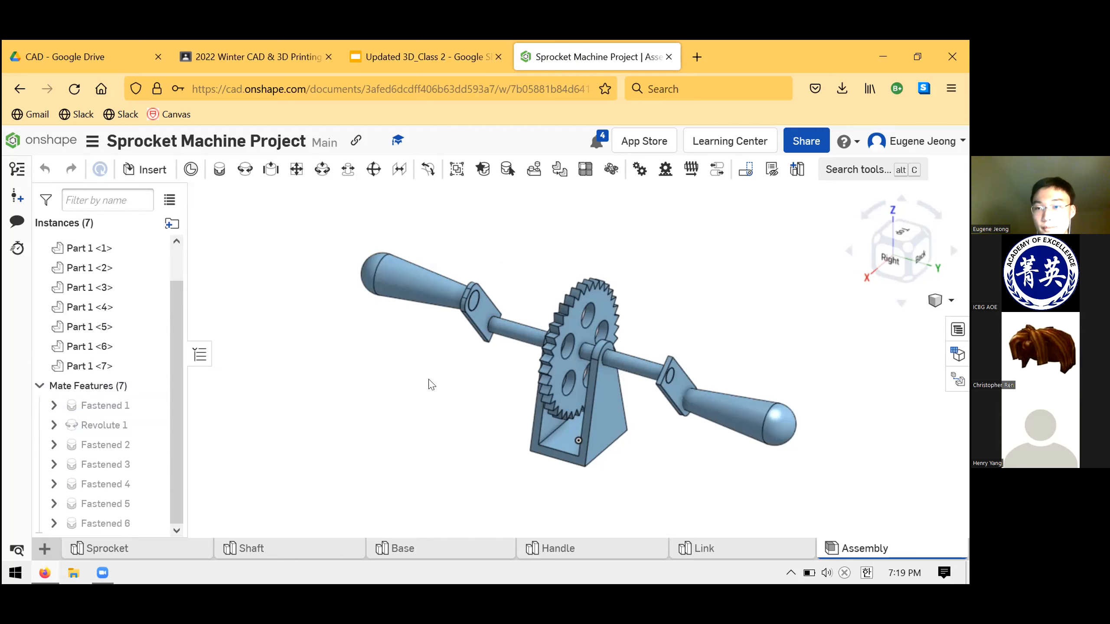
pyautogui.scroll(-1, 579, 435)
pyautogui.moveTo(574, 322); pyautogui.dragTo(303, 363)
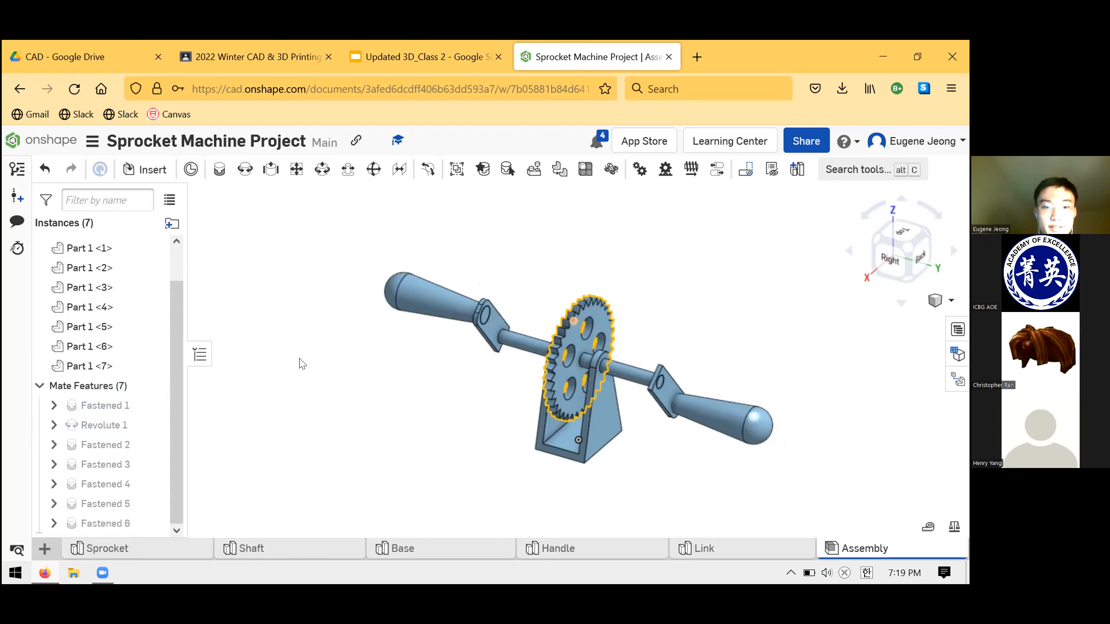
pyautogui.click(845, 408)
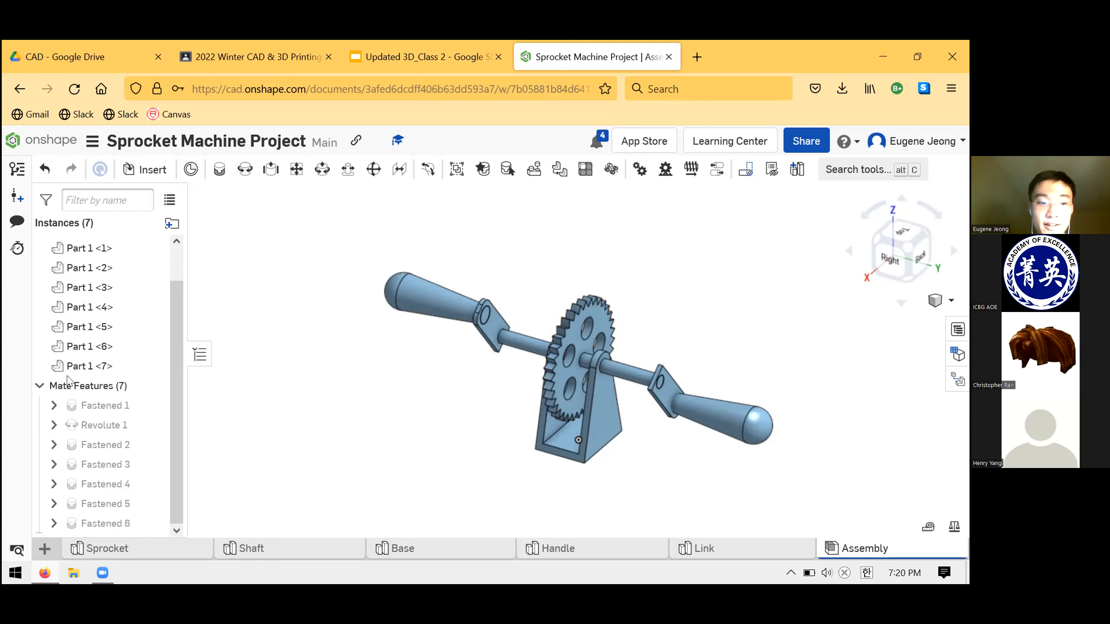
# Open the animation settings of the Revolute 1 mate, set the playback type to Loop, and play the animation
pyautogui.rightClick(103, 429)
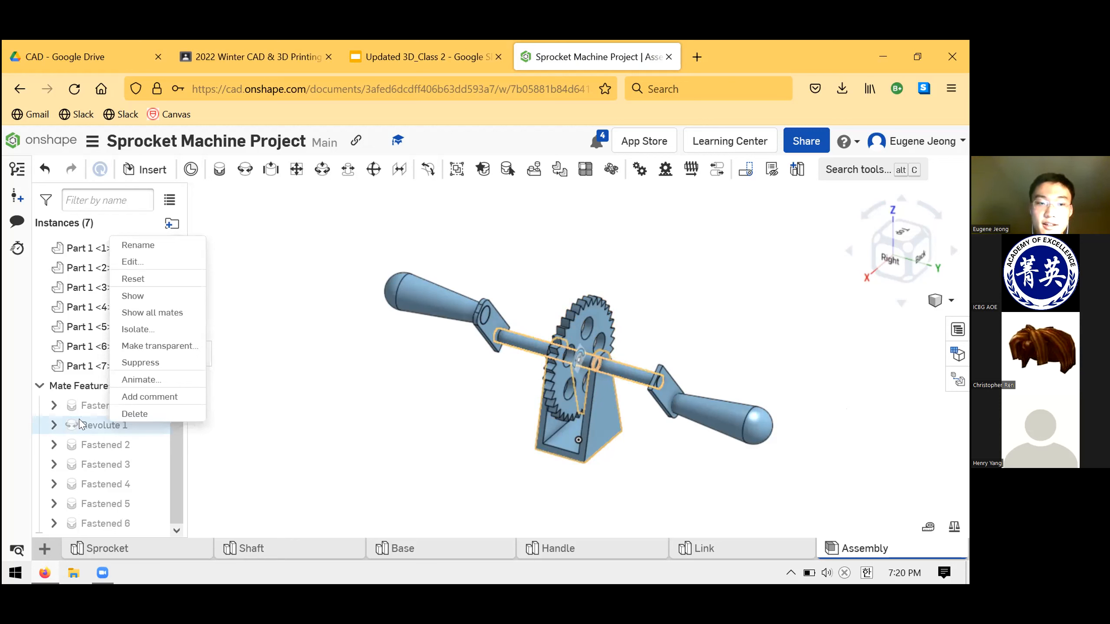
pyautogui.click(153, 380)
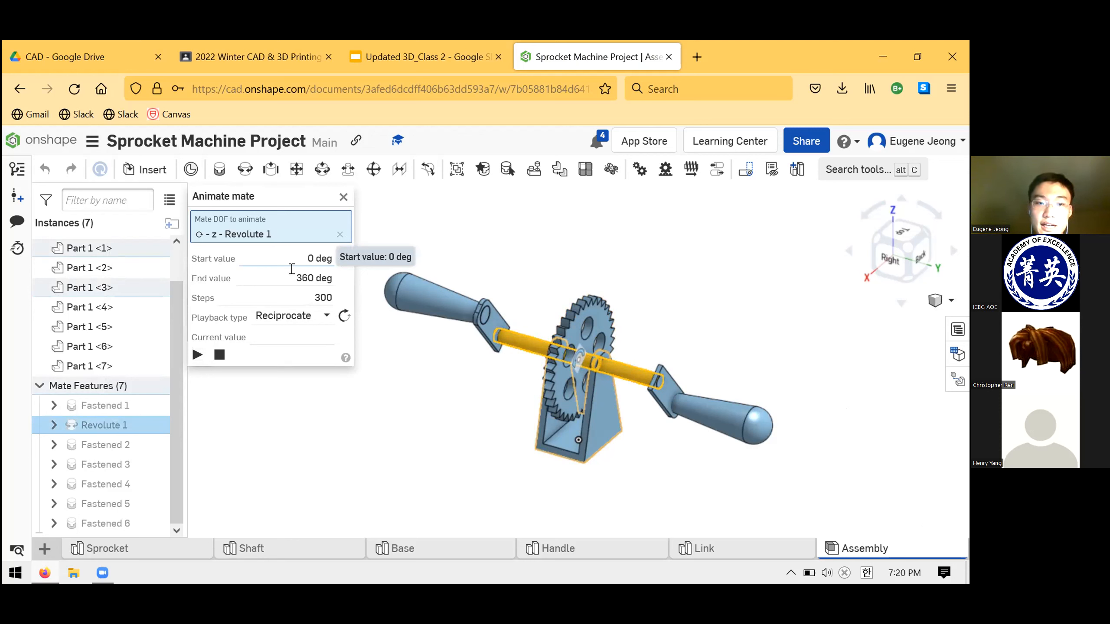
pyautogui.click(296, 252)
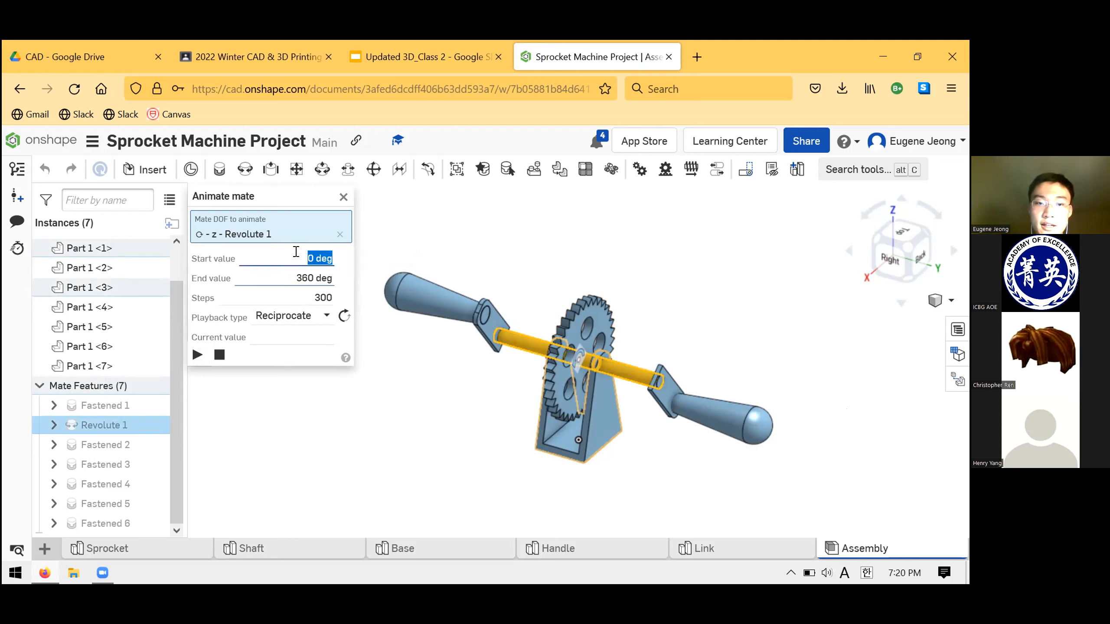
pyautogui.click(310, 276)
pyautogui.press('Tab')
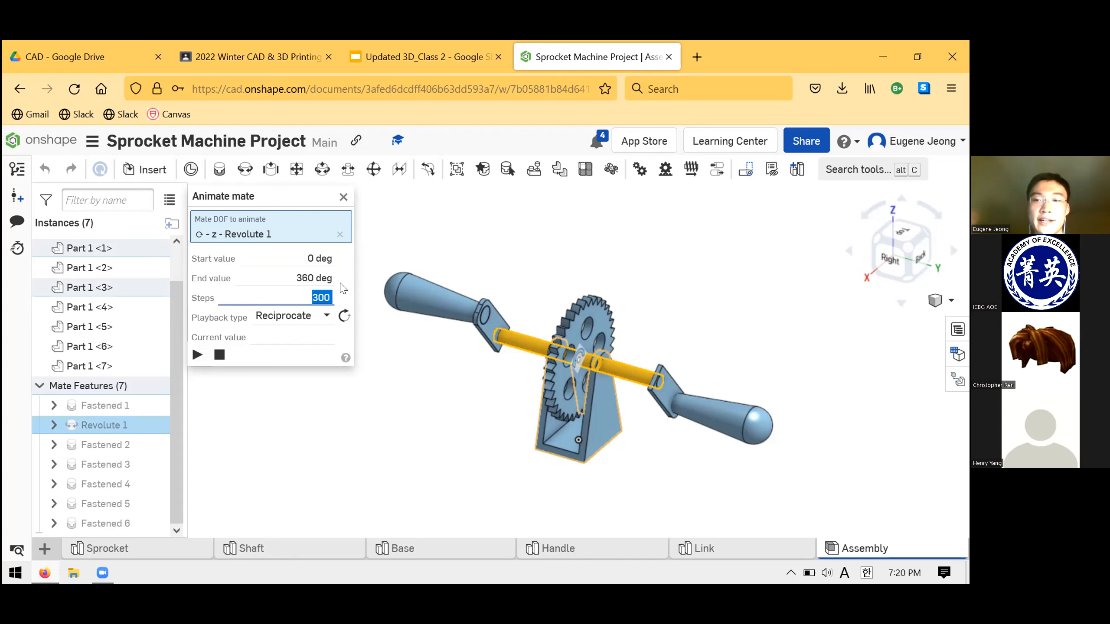
pyautogui.click(314, 318)
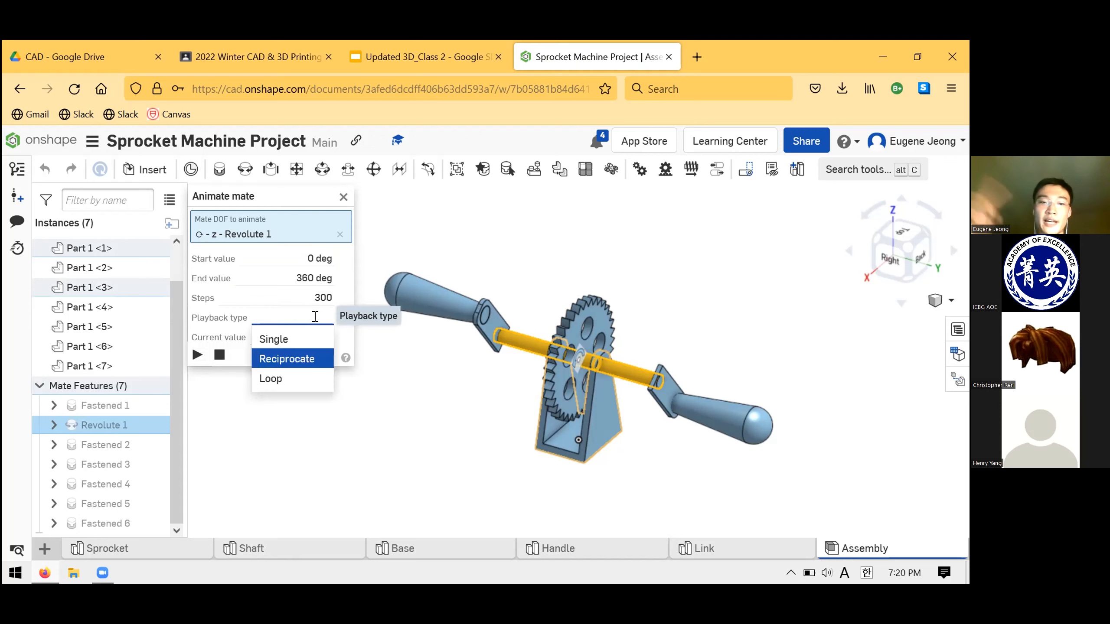
pyautogui.click(289, 380)
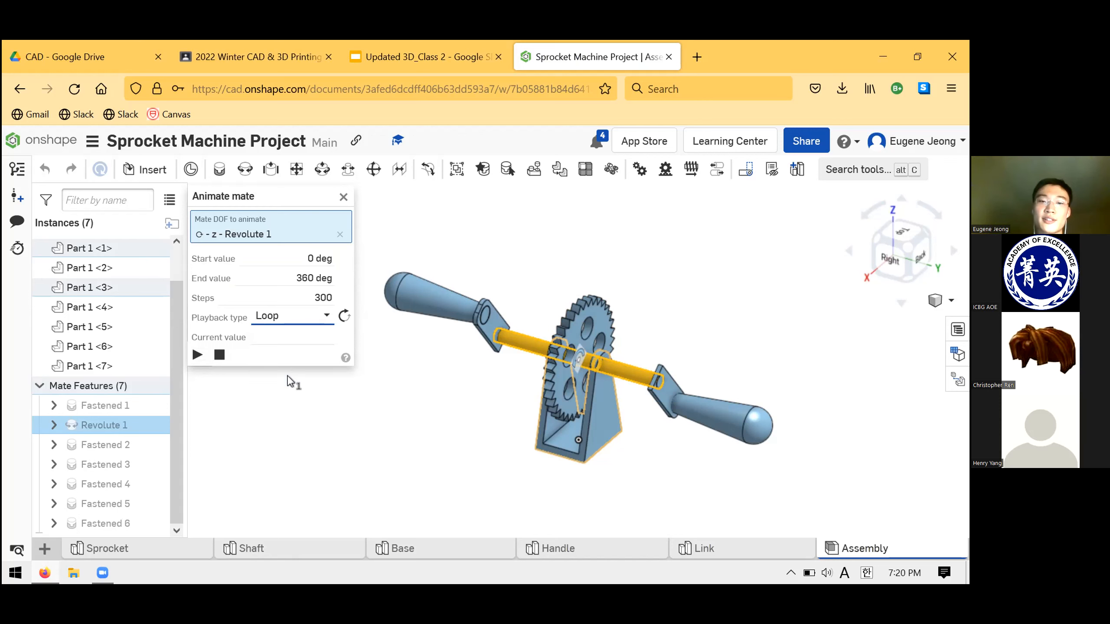
pyautogui.click(198, 355)
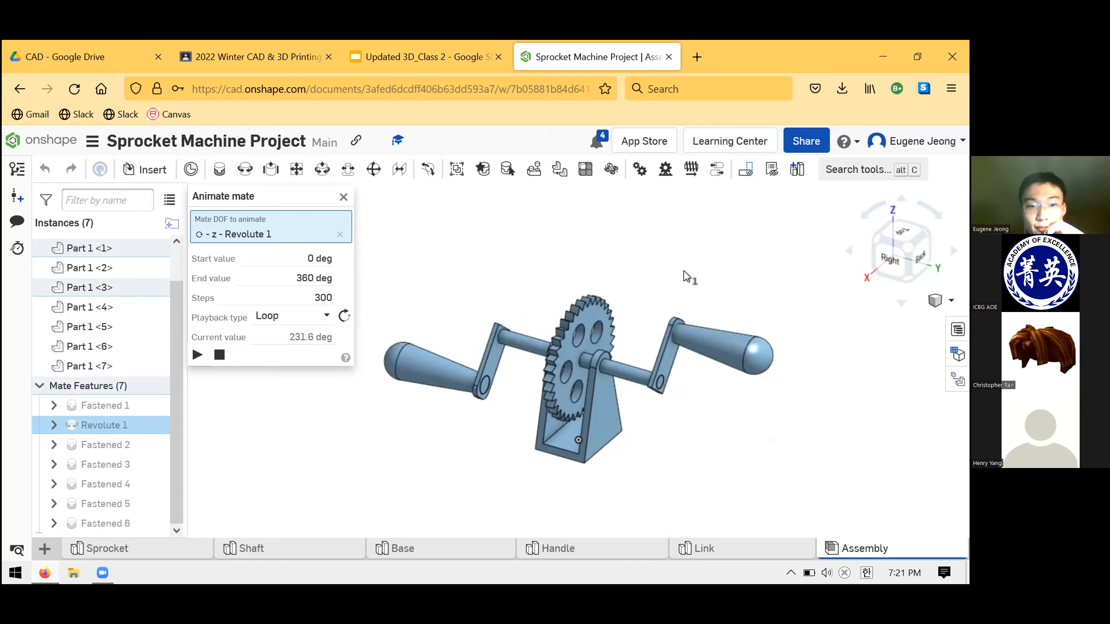
# Set the Revolute 1 animation to 500 steps and play it
pyautogui.click(296, 293)
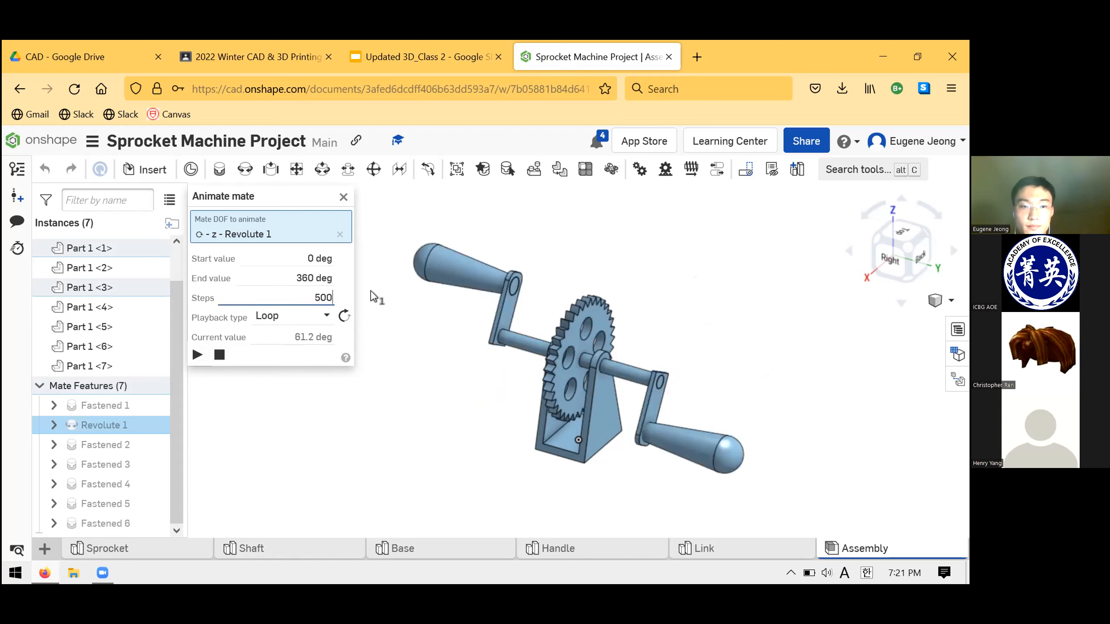
pyautogui.write('500')
pyautogui.press('Return')
pyautogui.click(197, 354)
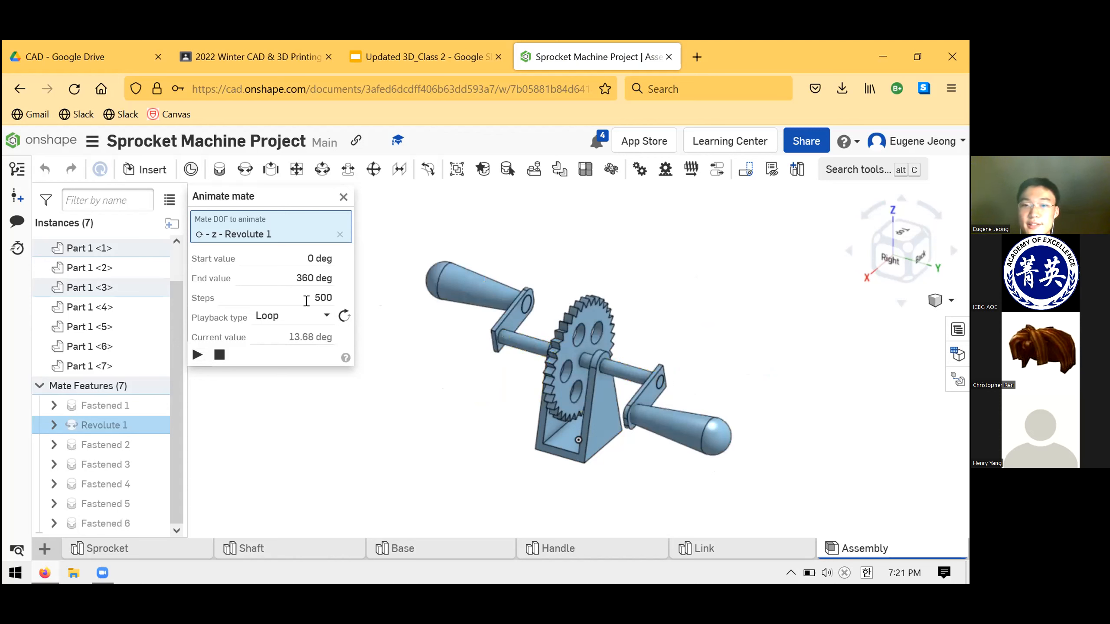
# Set the animation's step count to 10 and replay the rotation
pyautogui.click(336, 298)
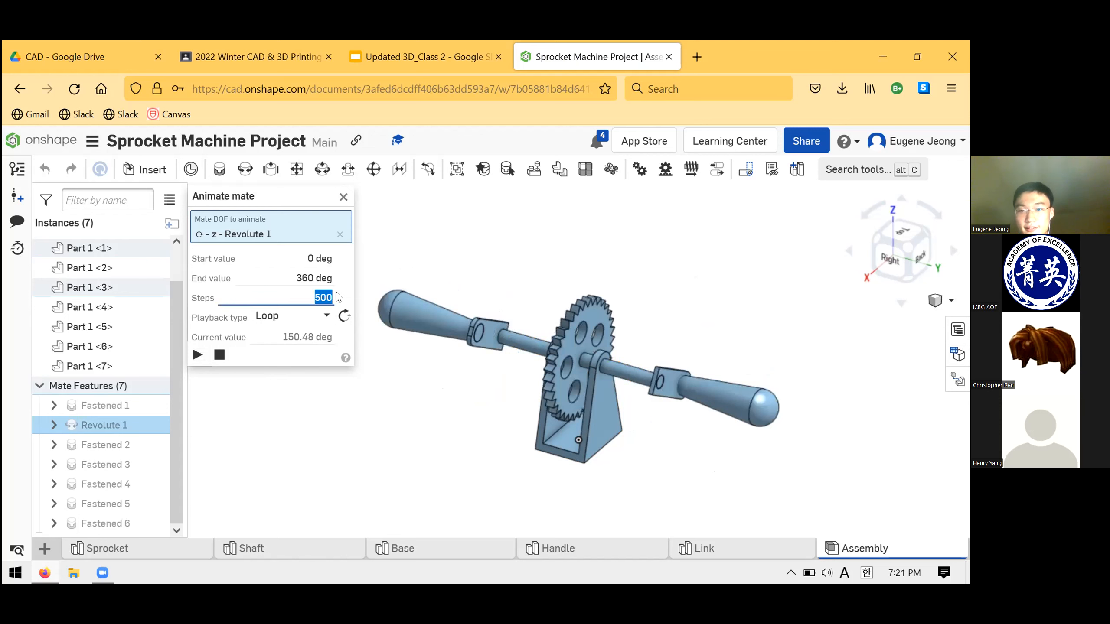
pyautogui.write('10')
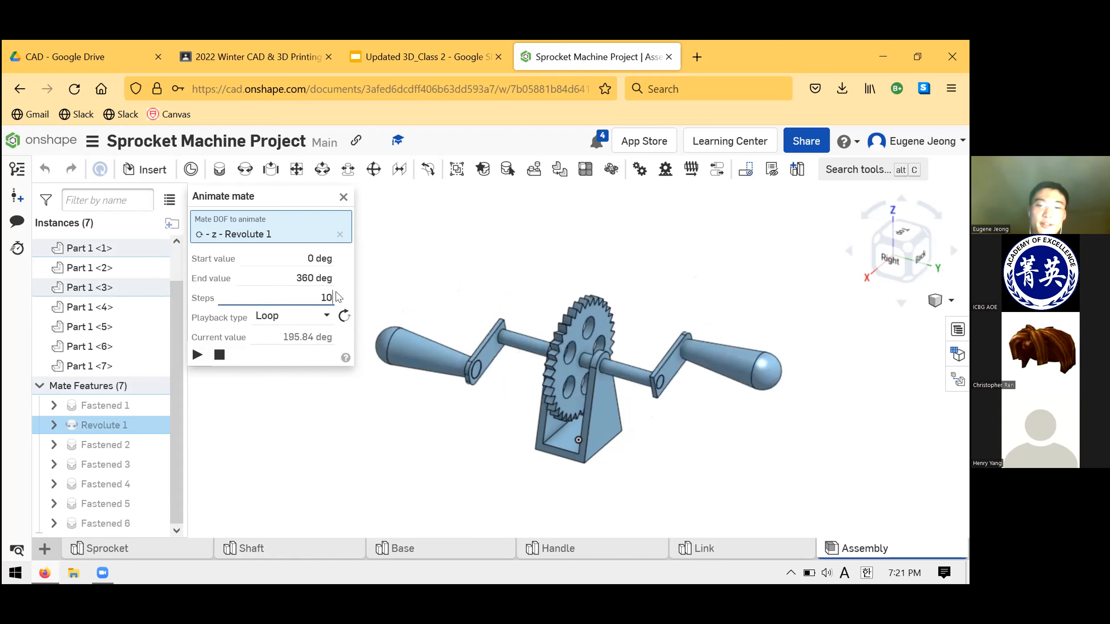
pyautogui.press('Return')
pyautogui.click(197, 355)
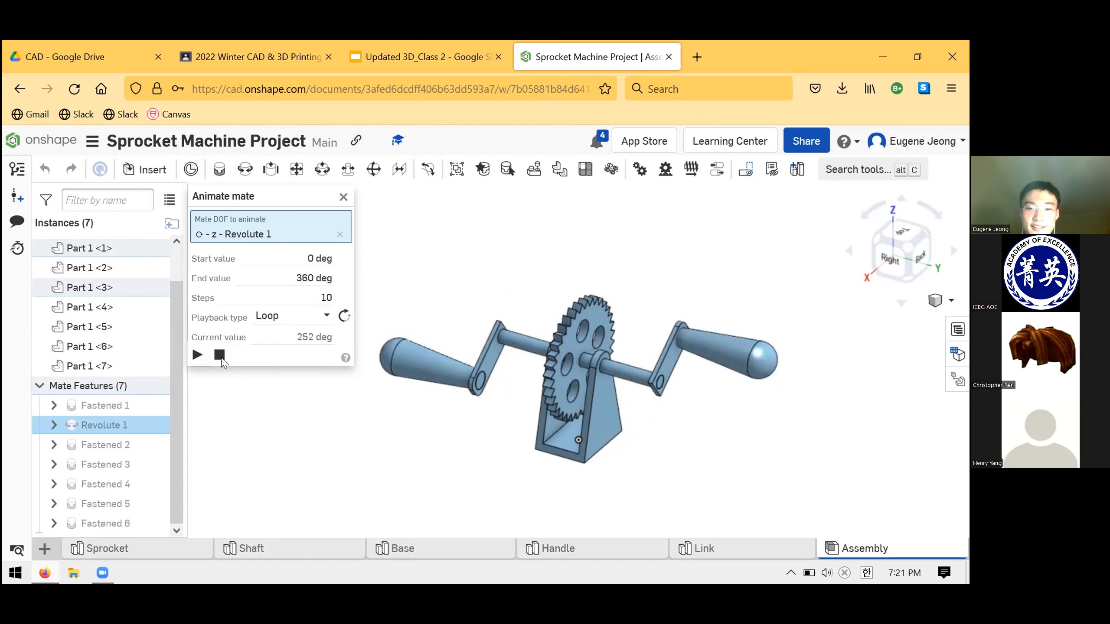
# Set the number of steps for the Revolute 1 animation to 50
pyautogui.doubleClick(335, 300)
pyautogui.write('50')
pyautogui.press('Return')
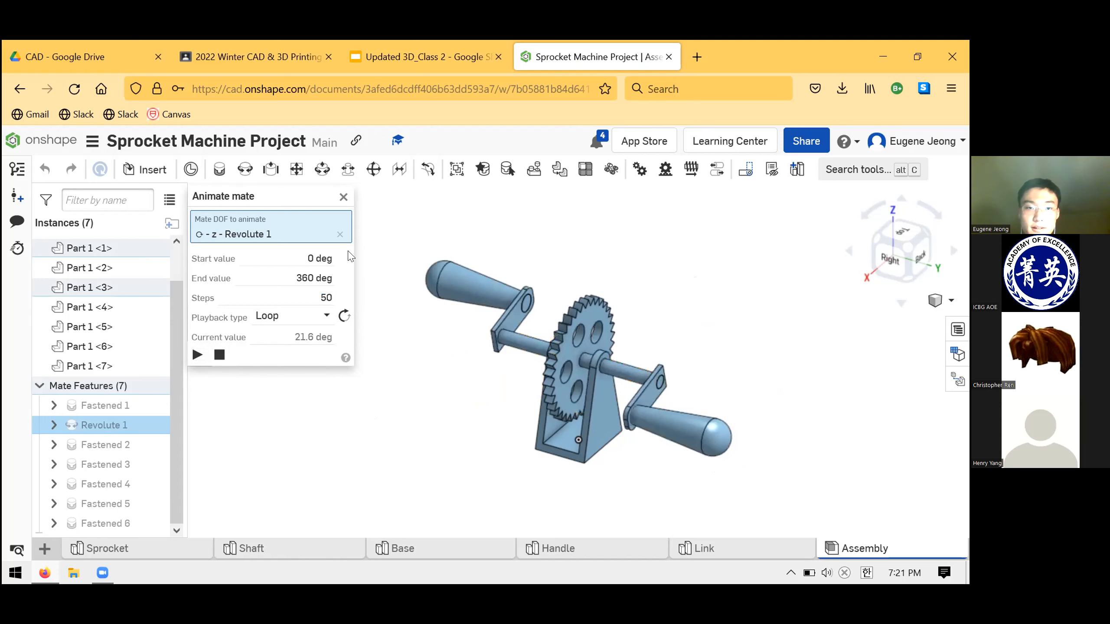
# Close the mate animation and set the appearance of Part 1 in the Sprocket studio to yellow FFC10E
pyautogui.click(344, 197)
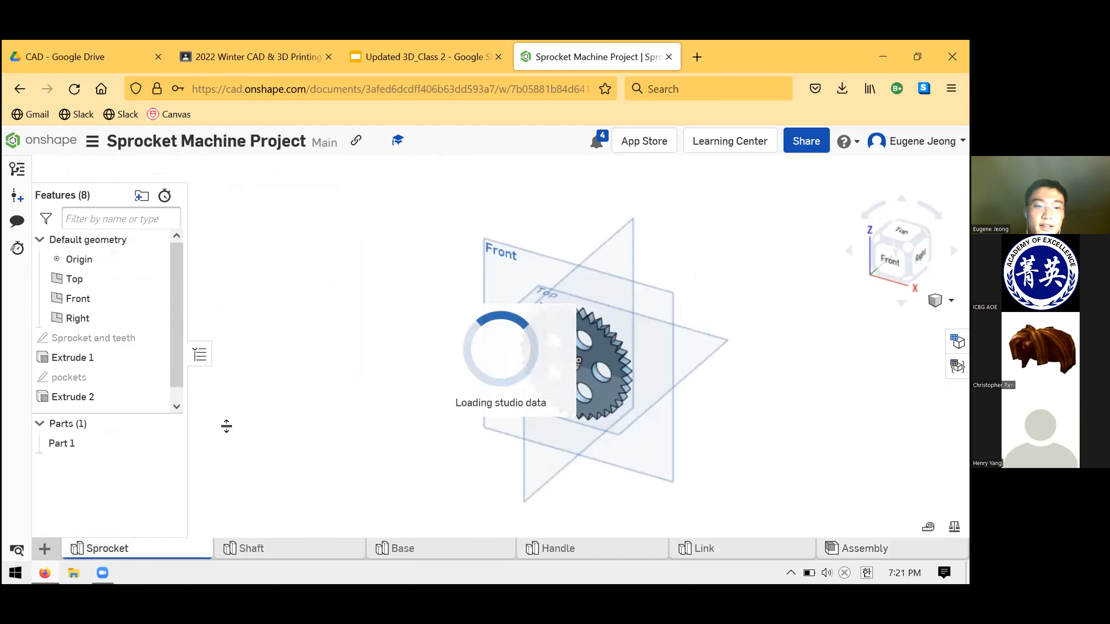
pyautogui.rightClick(79, 446)
pyautogui.click(66, 487)
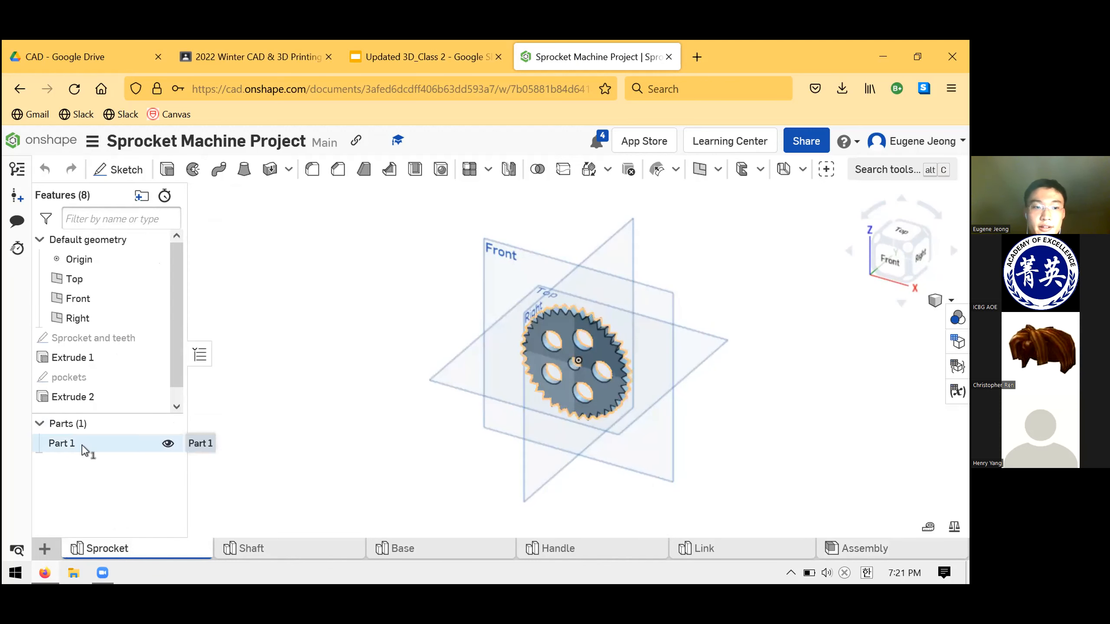
pyautogui.click(83, 450)
pyautogui.rightClick(90, 446)
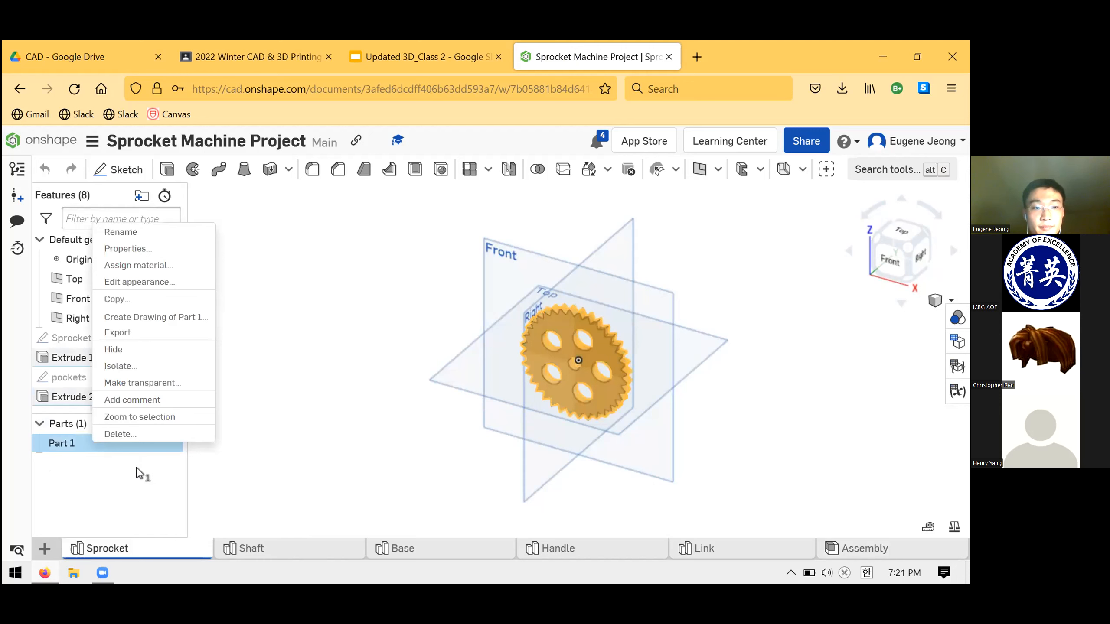
pyautogui.click(166, 283)
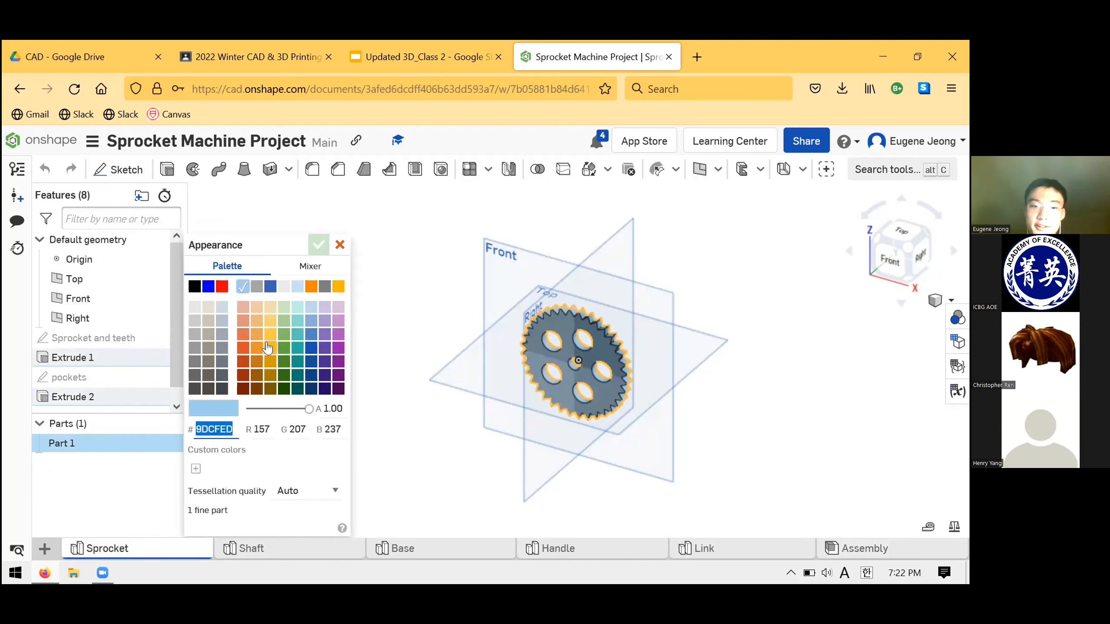
pyautogui.click(267, 345)
pyautogui.click(320, 247)
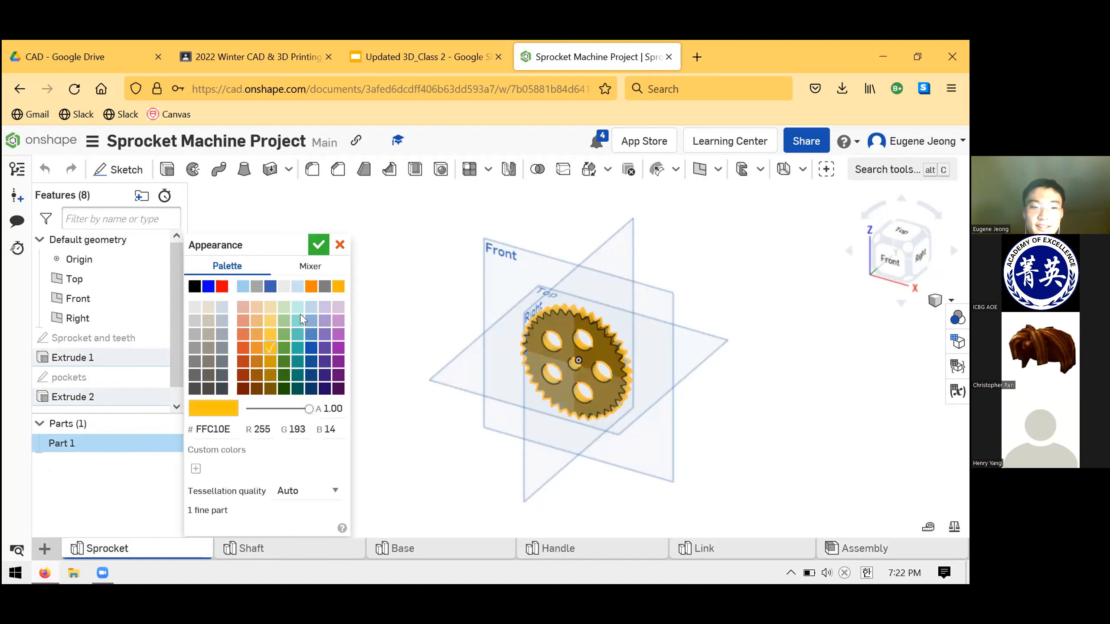
# Change the appearance of Part 1 in the Shaft studio to teal
pyautogui.click(262, 548)
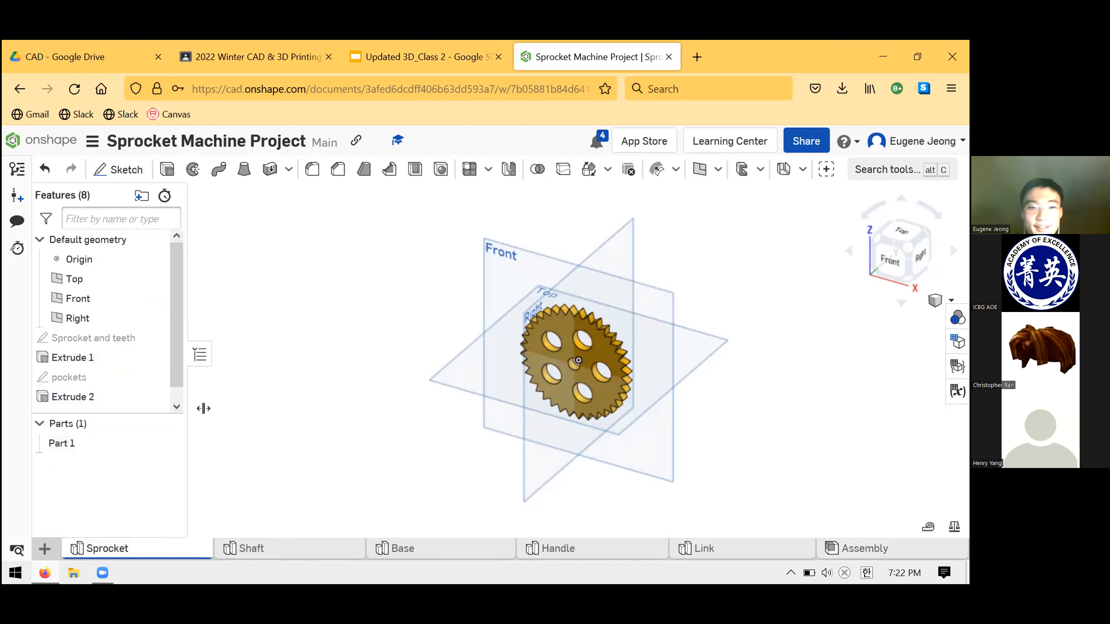
pyautogui.rightClick(107, 442)
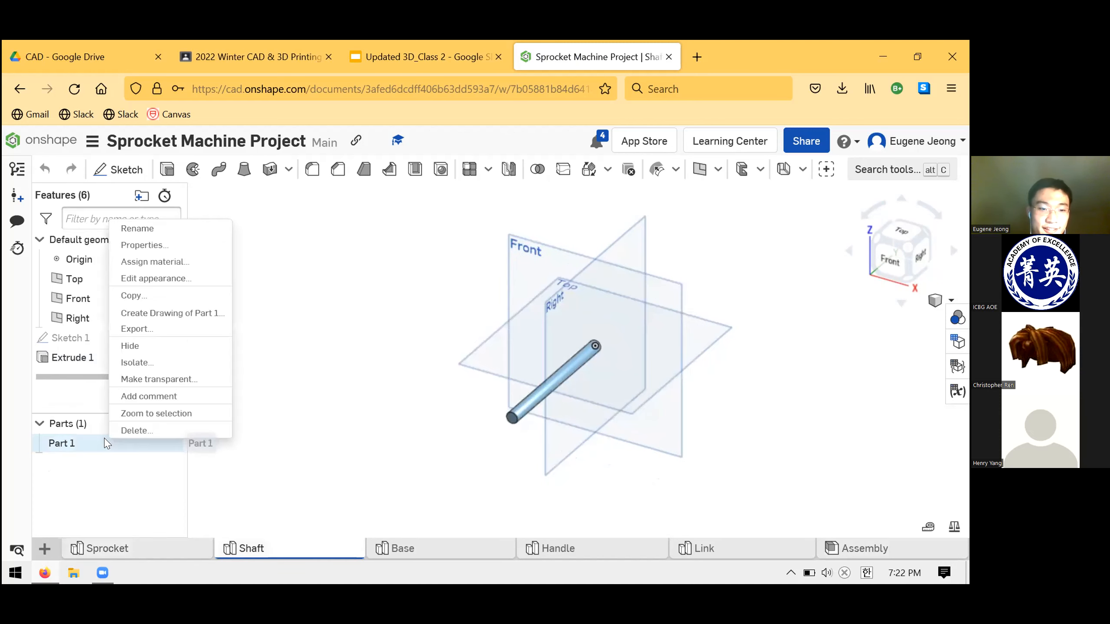
pyautogui.click(146, 279)
pyautogui.click(297, 348)
pyautogui.click(318, 245)
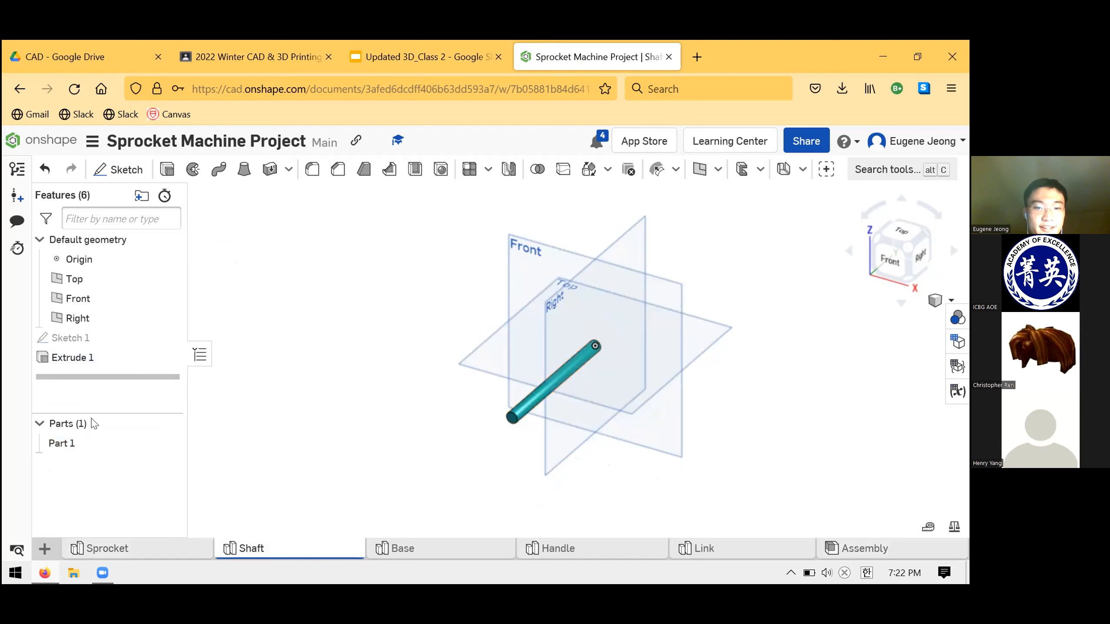
# Set the appearance of Part 1 in the Base studio to dark blue 165294
pyautogui.rightClick(80, 443)
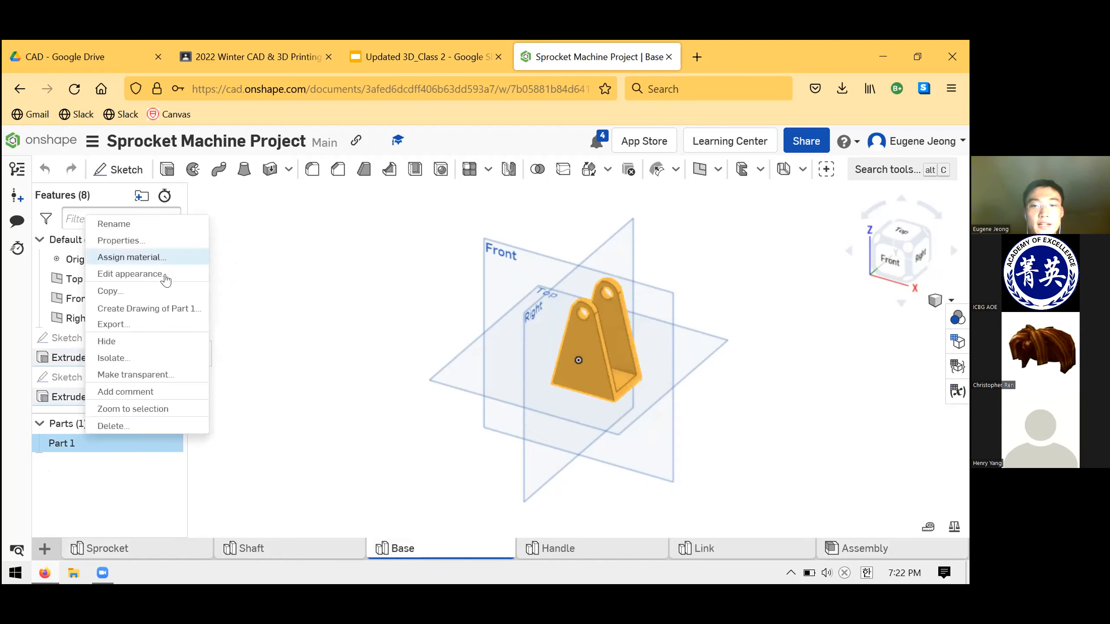
pyautogui.click(165, 275)
pyautogui.click(315, 362)
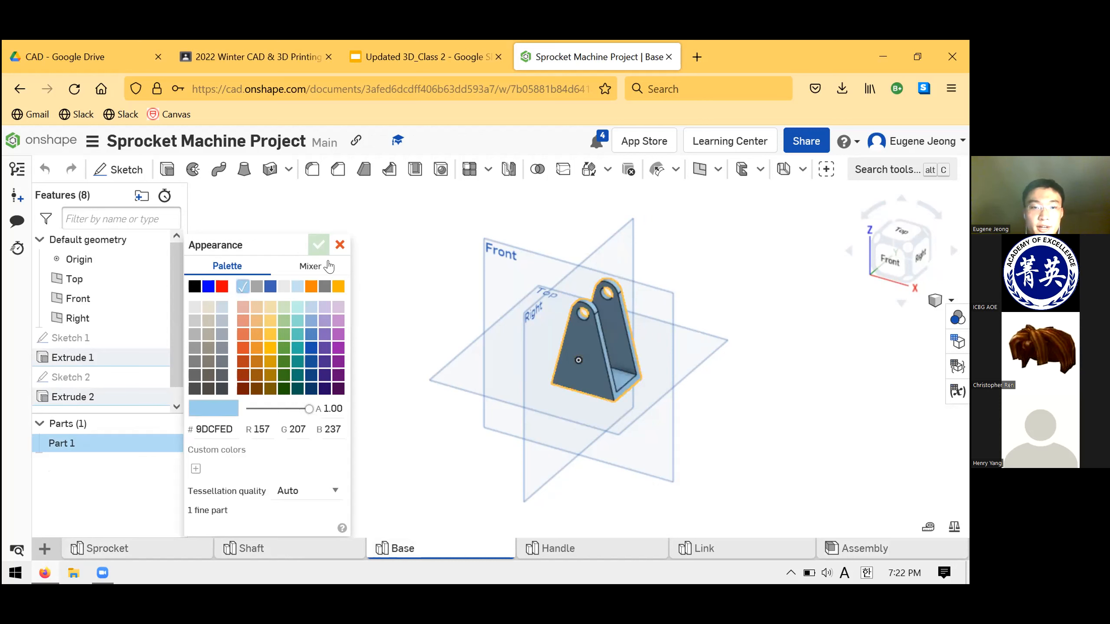
pyautogui.click(292, 265)
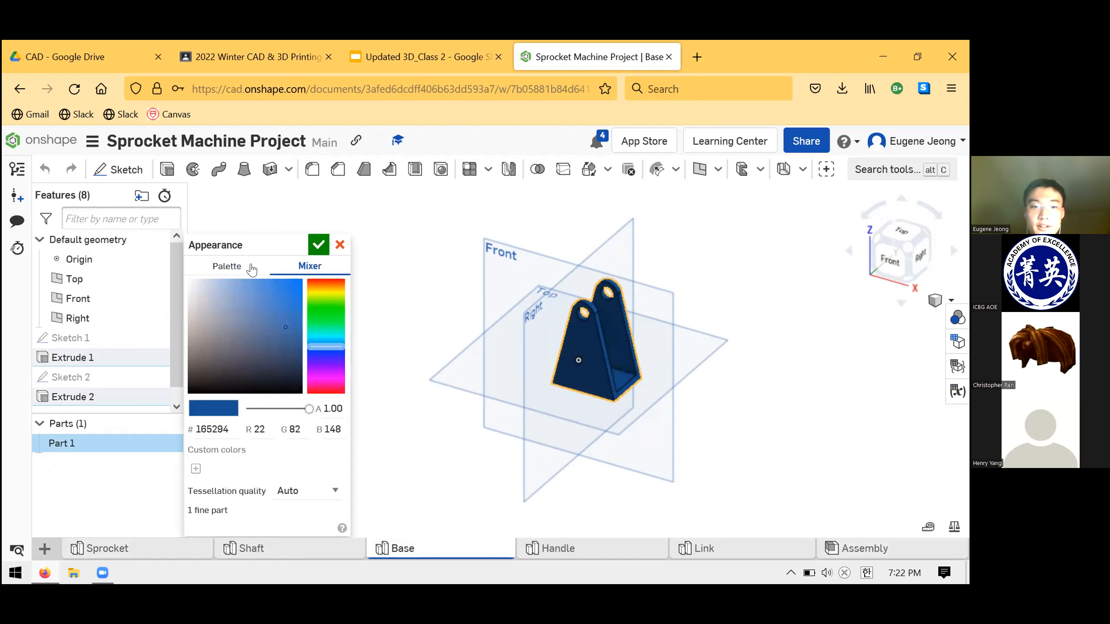
pyautogui.click(318, 245)
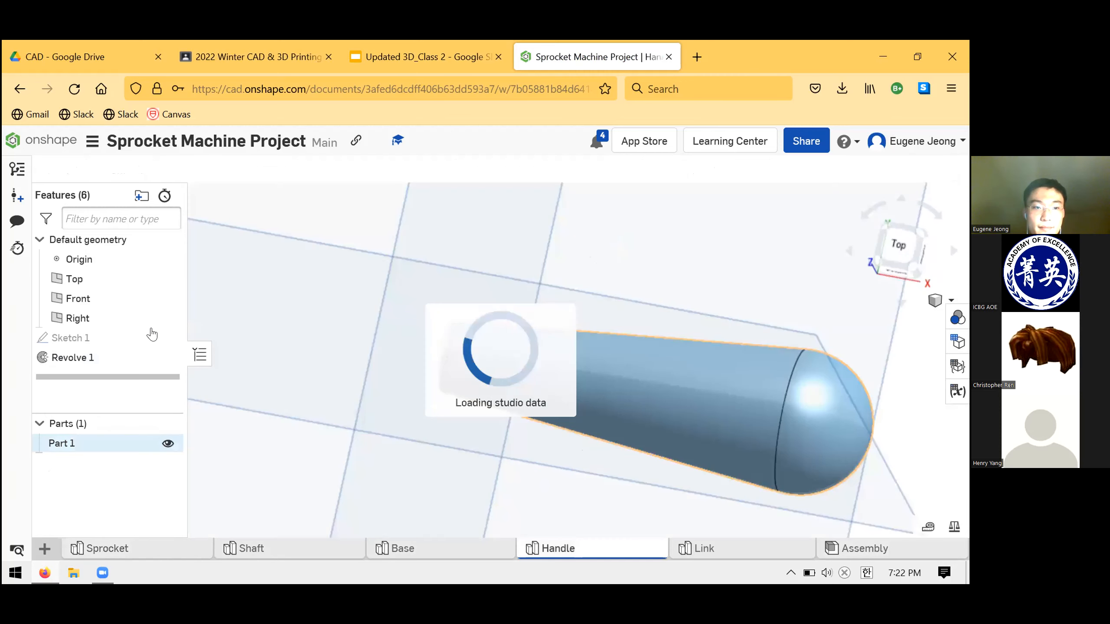
# Change the appearance of Part 1 in the Handle studio to brown
pyautogui.rightClick(105, 443)
pyautogui.click(158, 285)
pyautogui.click(251, 375)
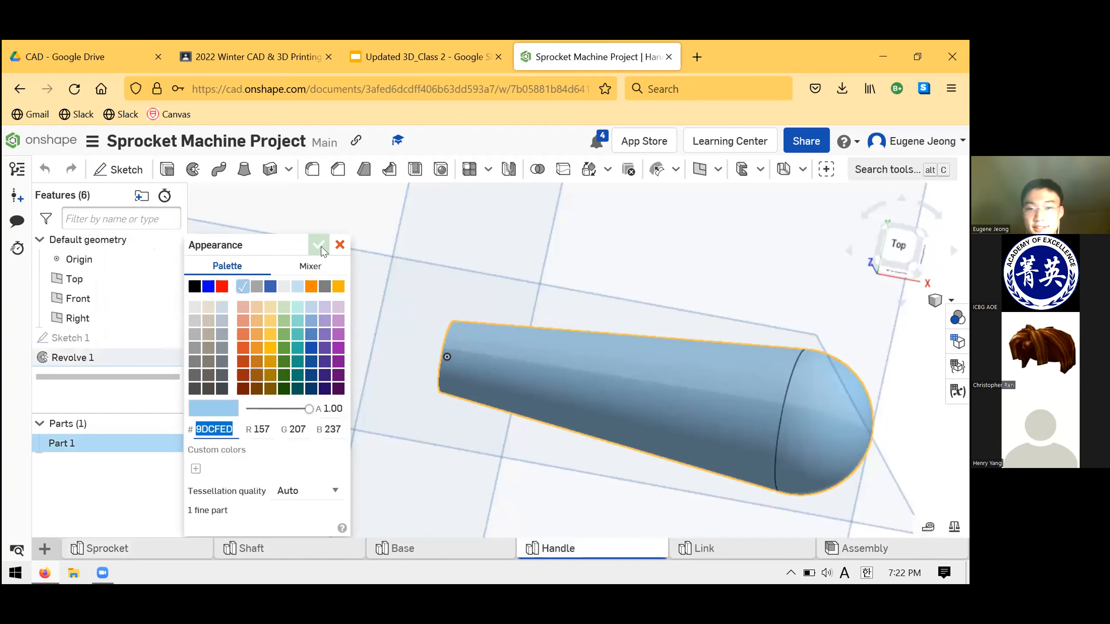
pyautogui.click(319, 246)
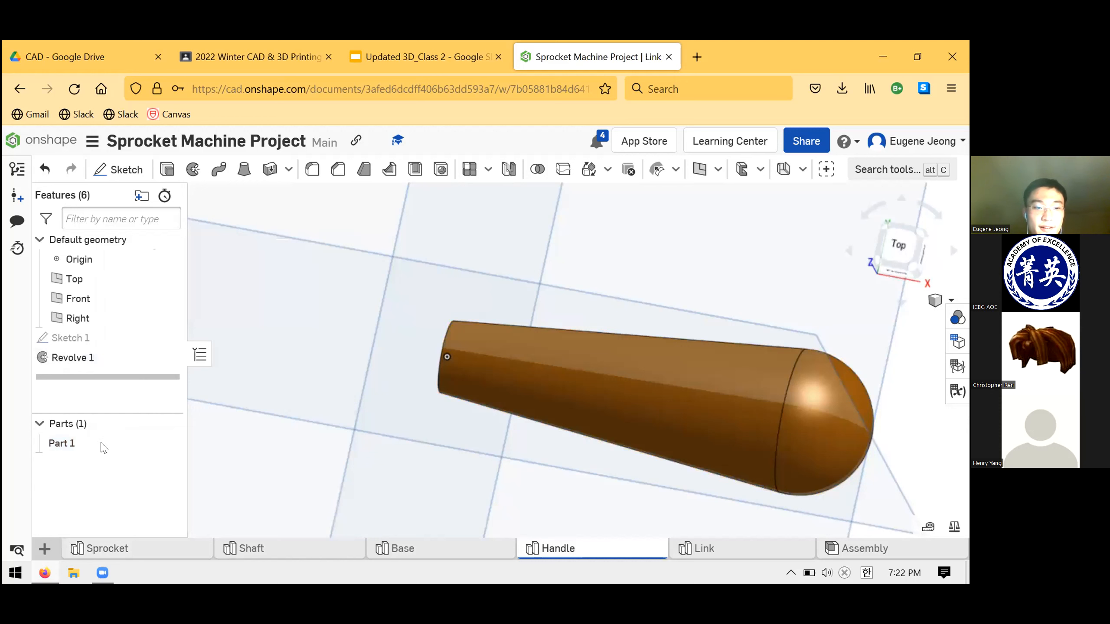
# Try dark blue 10447D on Part 1 in the Link studio, and apply a light tan appearance instead
pyautogui.rightClick(104, 443)
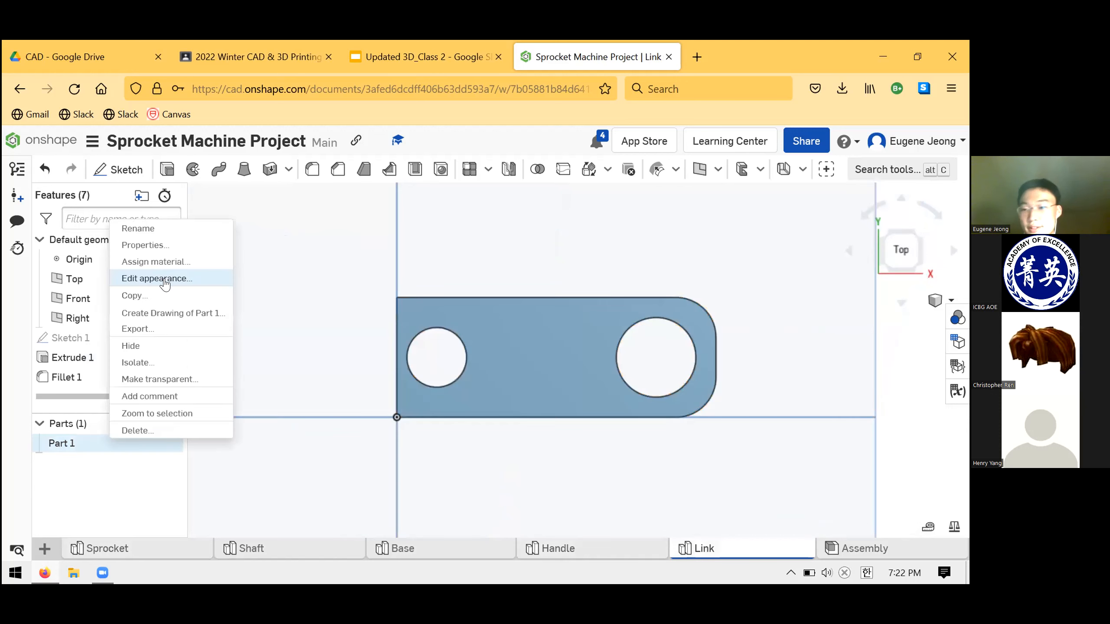
pyautogui.click(165, 275)
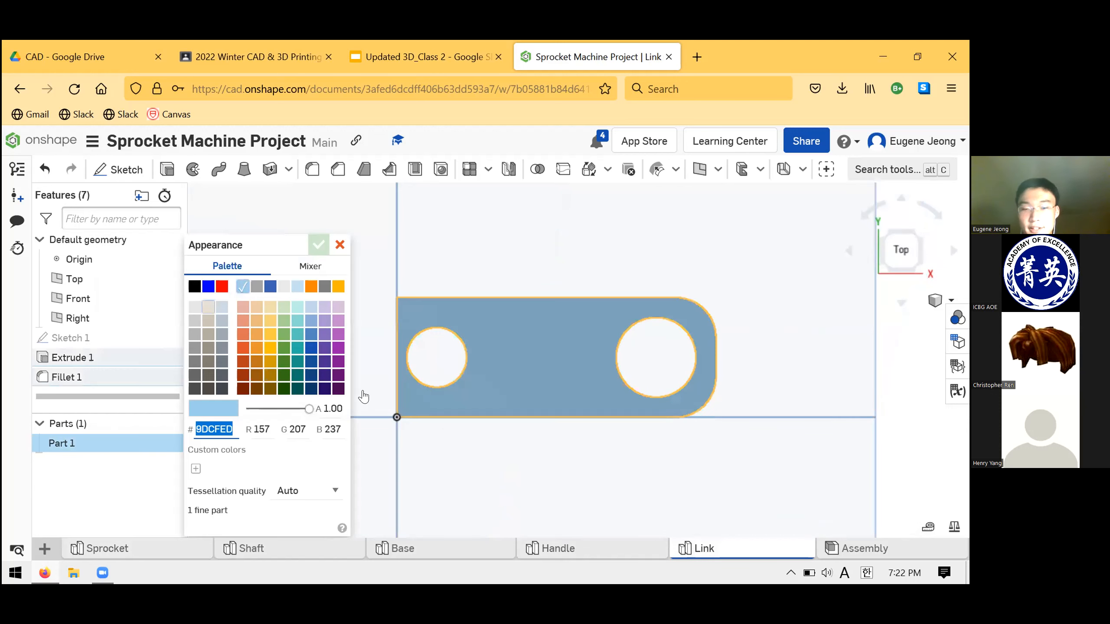
pyautogui.click(313, 375)
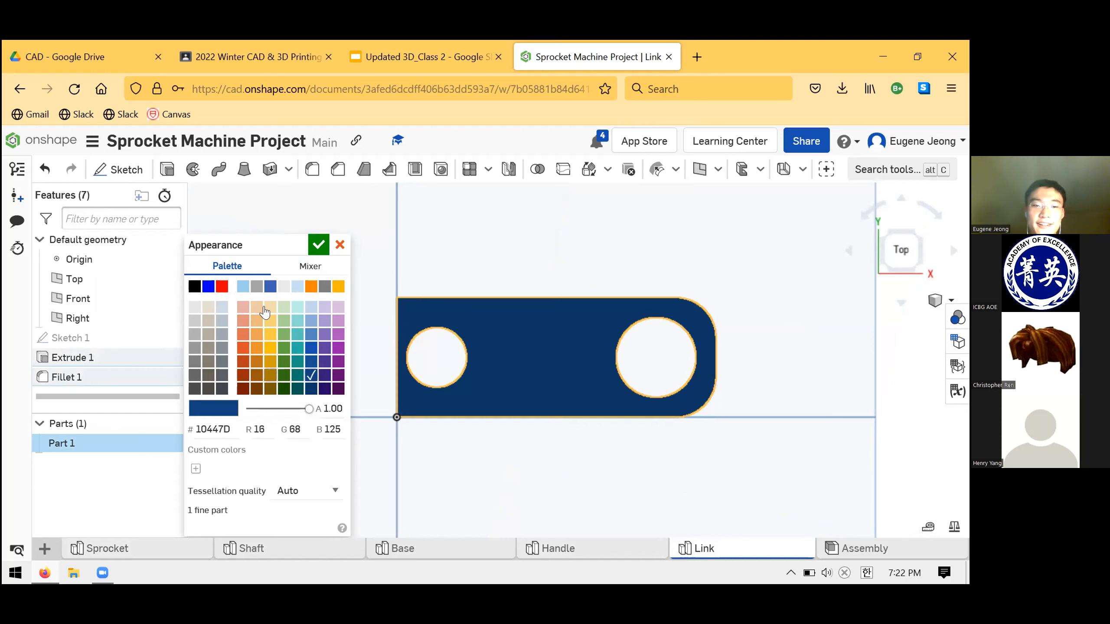
pyautogui.click(264, 311)
pyautogui.click(319, 246)
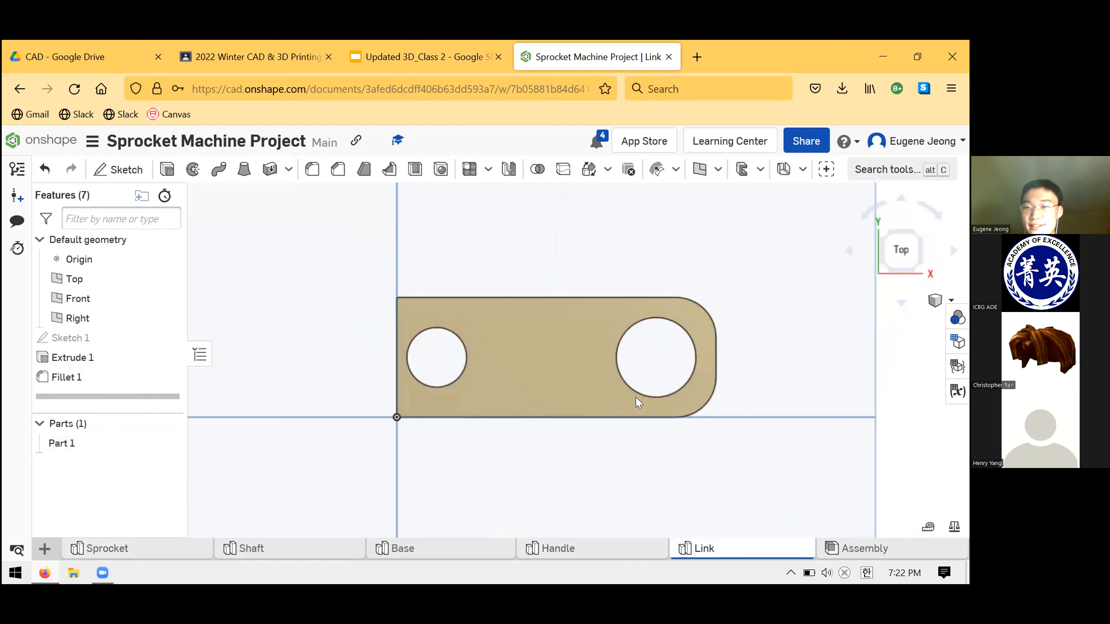
# Return to the assembly and animate the Revolute 1 mate with 300 steps and Reciprocate playback
pyautogui.click(844, 552)
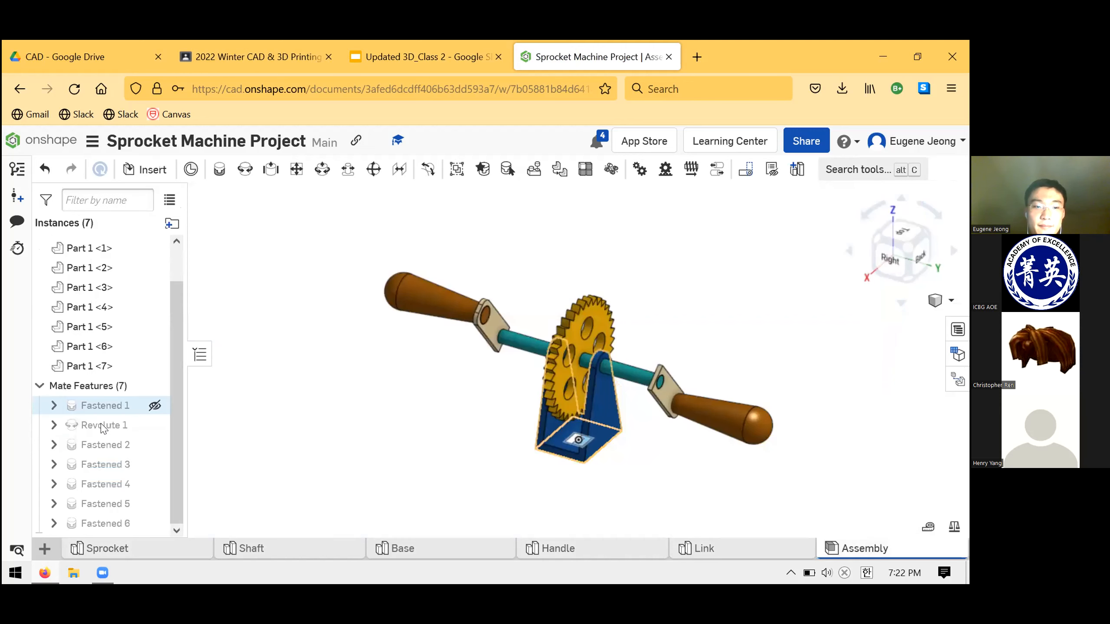
pyautogui.rightClick(103, 424)
pyautogui.click(140, 378)
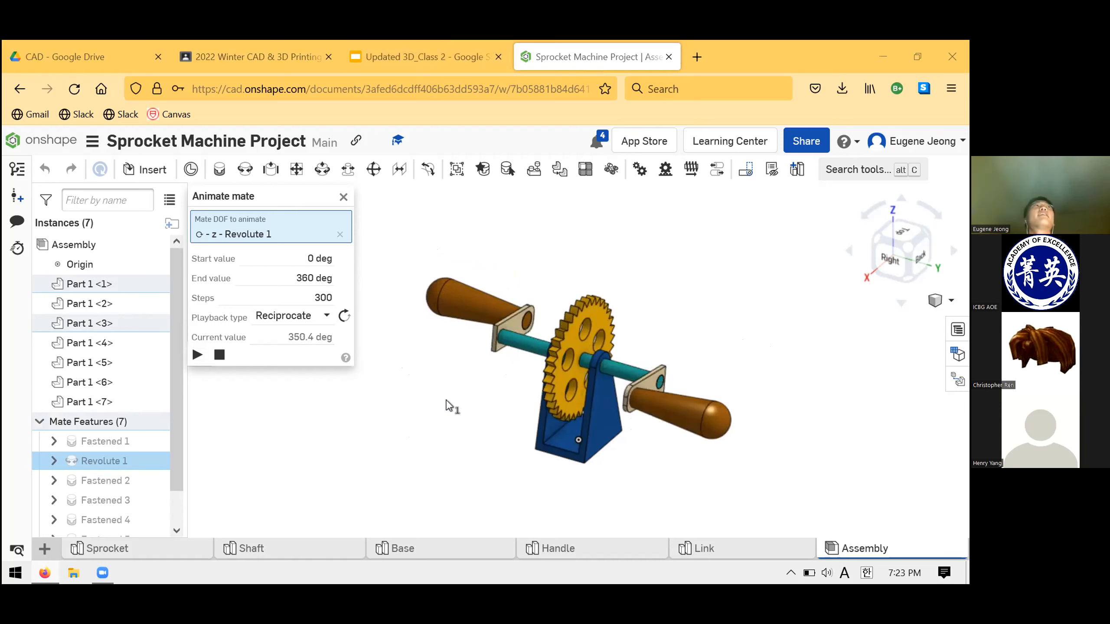
# Look at the example mechanisms in the Updated 3D_Class 2 slides, and close the mate animation back in the Onshape assembly
pyautogui.click(458, 59)
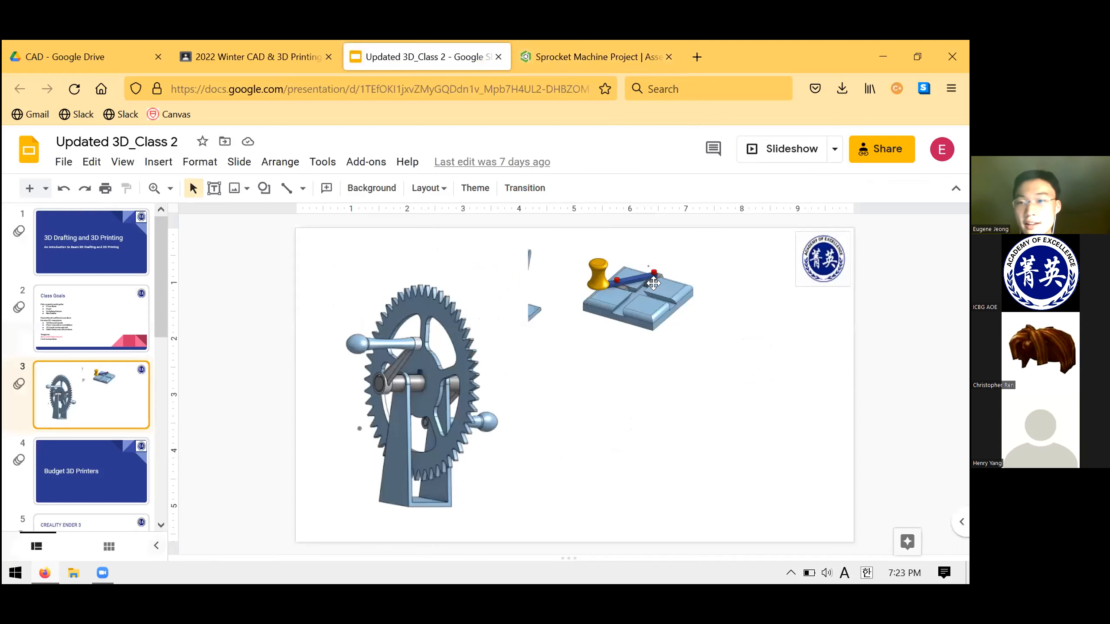
pyautogui.click(538, 46)
pyautogui.click(342, 204)
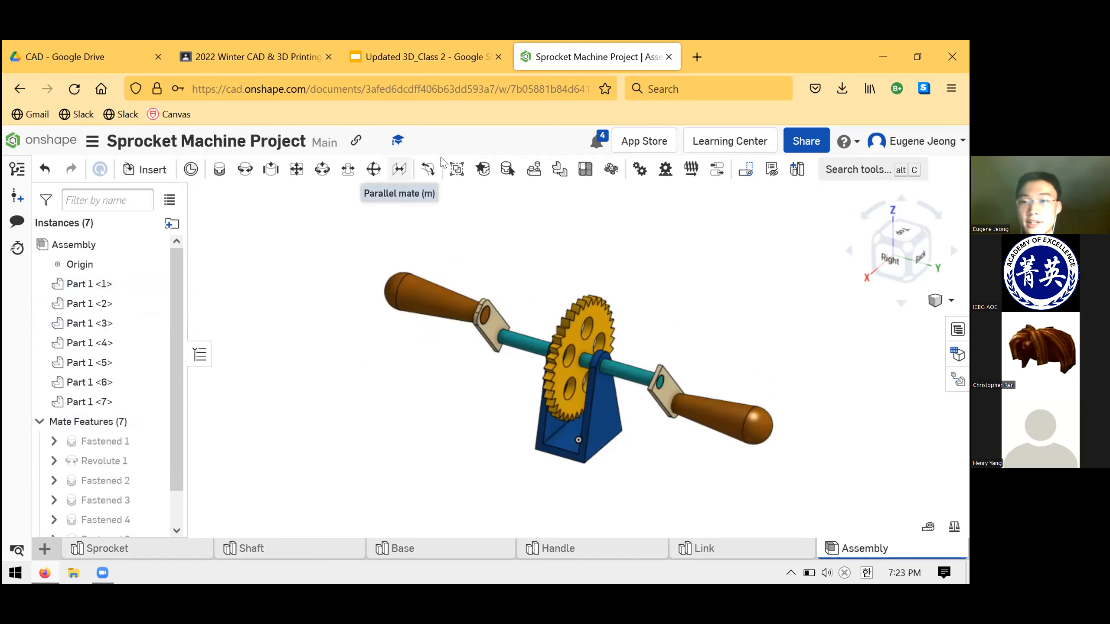
# Search the web for "onshape documentation" in a new browser tab and open the Onshape Documents help page
pyautogui.click(692, 48)
pyautogui.write('onshape docu')
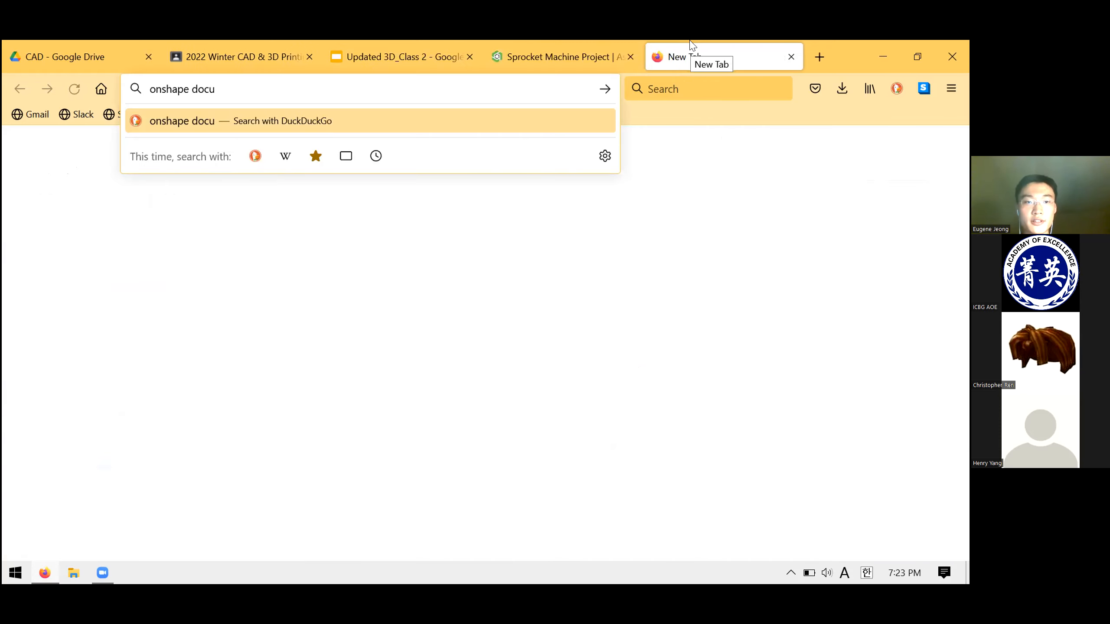
pyautogui.write('mentation')
pyautogui.press('Return')
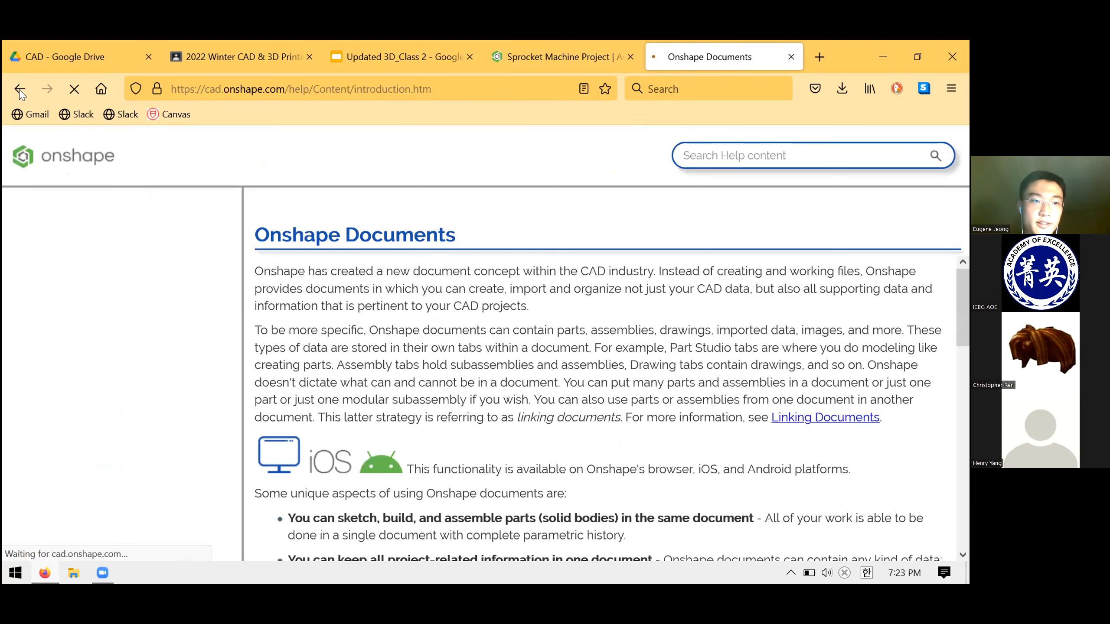
# Check the other documentation search results, revisit the Onshape Documents help page, and close it
pyautogui.hotkey('alt', 'Left')
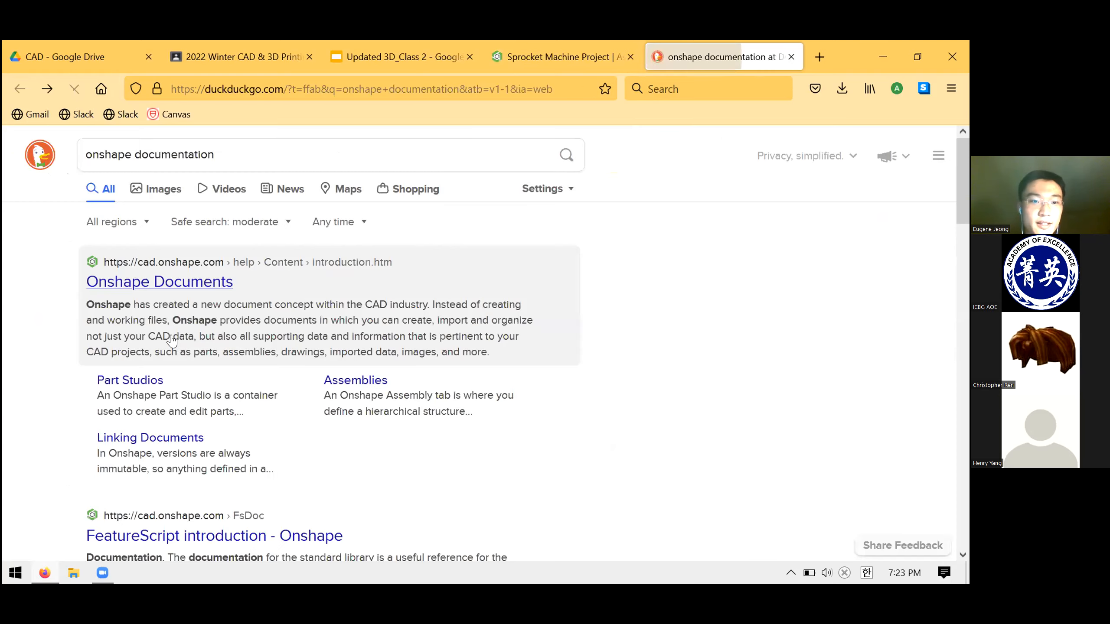
pyautogui.scroll(-5, 227, 324)
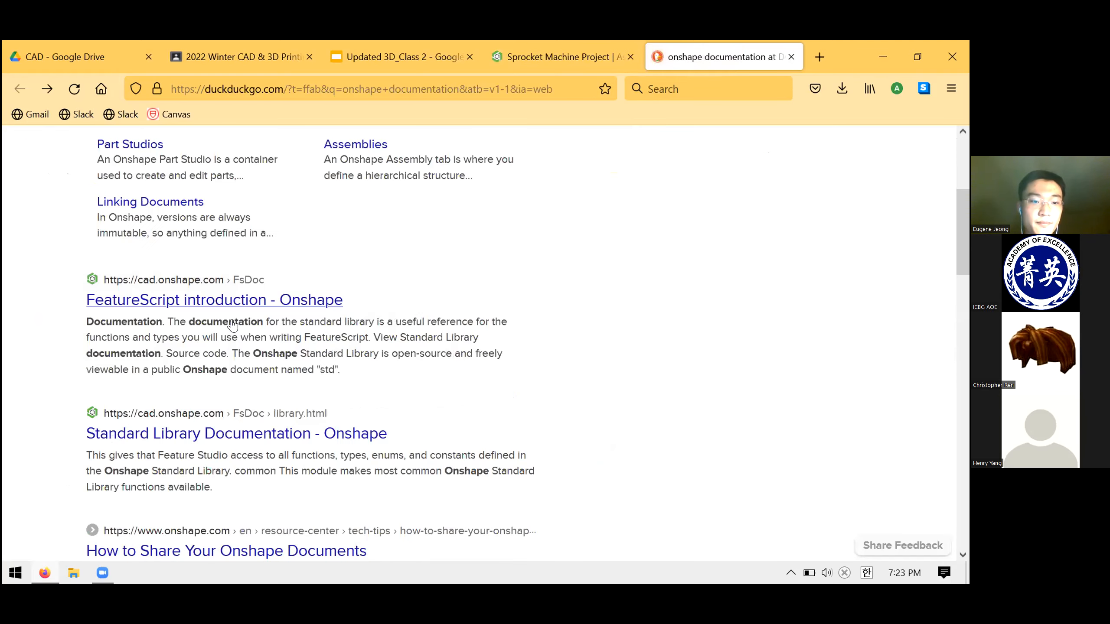
pyautogui.scroll(1, 223, 234)
pyautogui.hotkey('alt', 'Right')
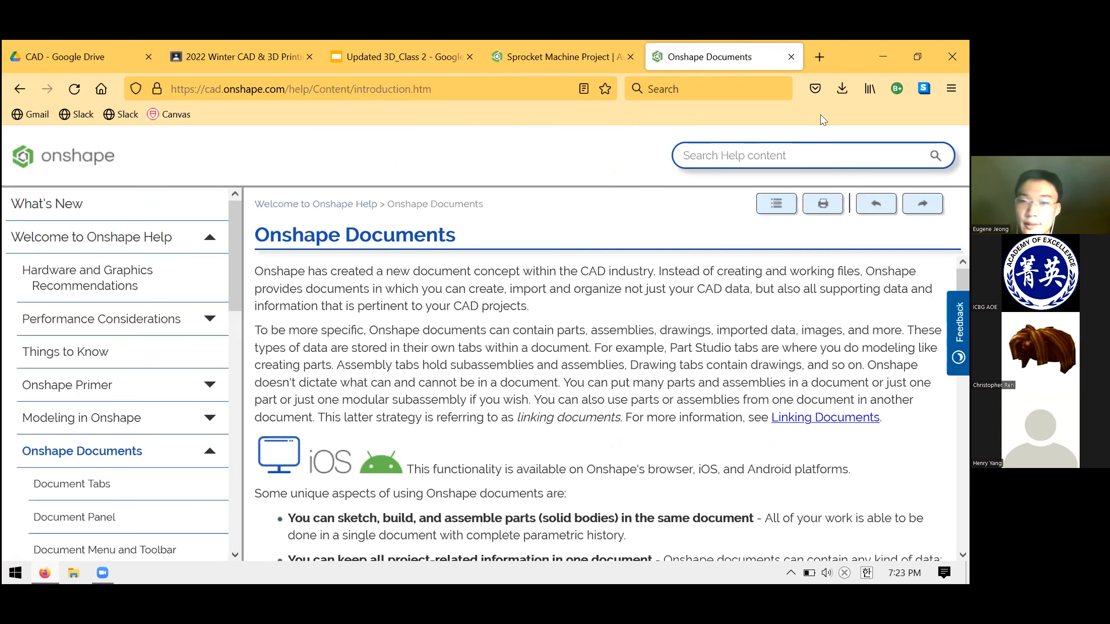
pyautogui.hotkey('ctrl', 'w')
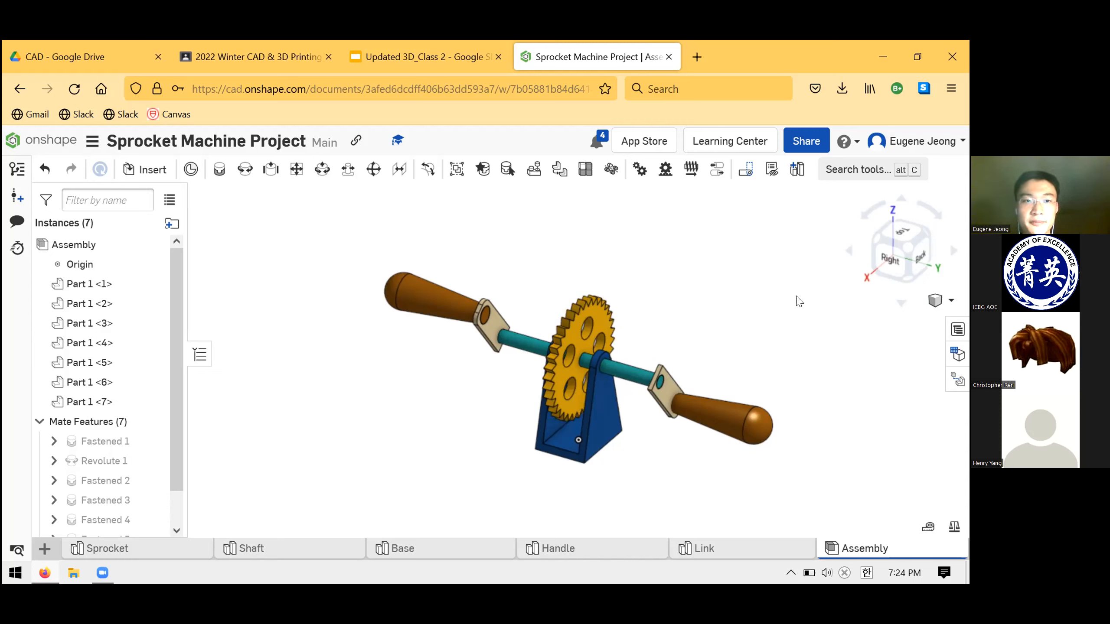
pyautogui.press('Left')
pyautogui.press('Left')
pyautogui.press('Left')
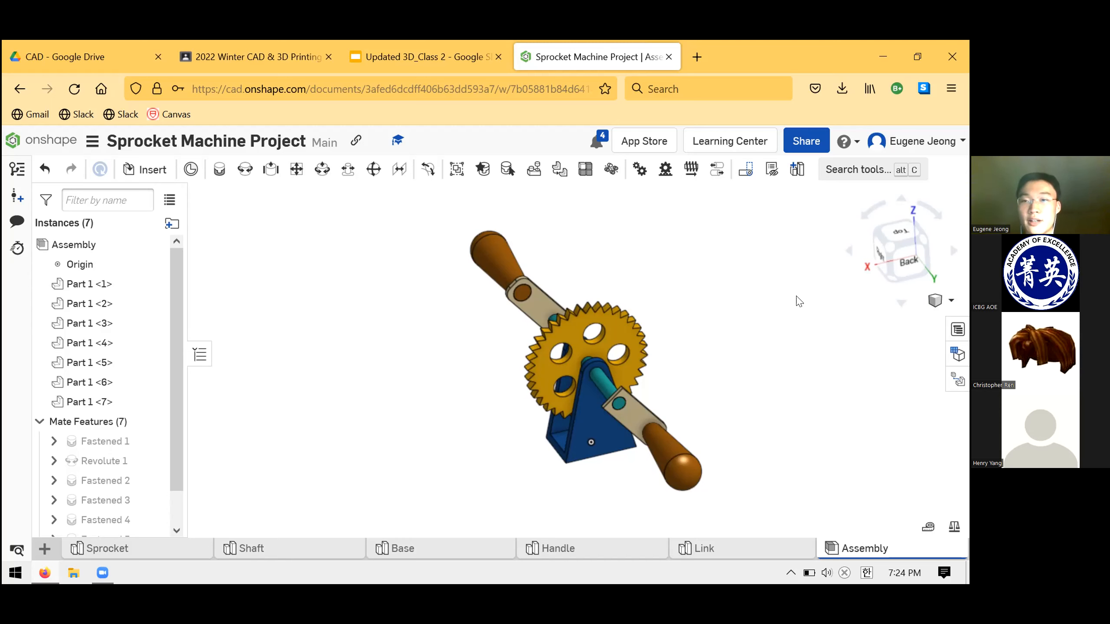
# Search the web for "tinkercad" in a new browser tab and close the tab
pyautogui.click(689, 66)
pyautogui.write('tinkercad')
pyautogui.press('Return')
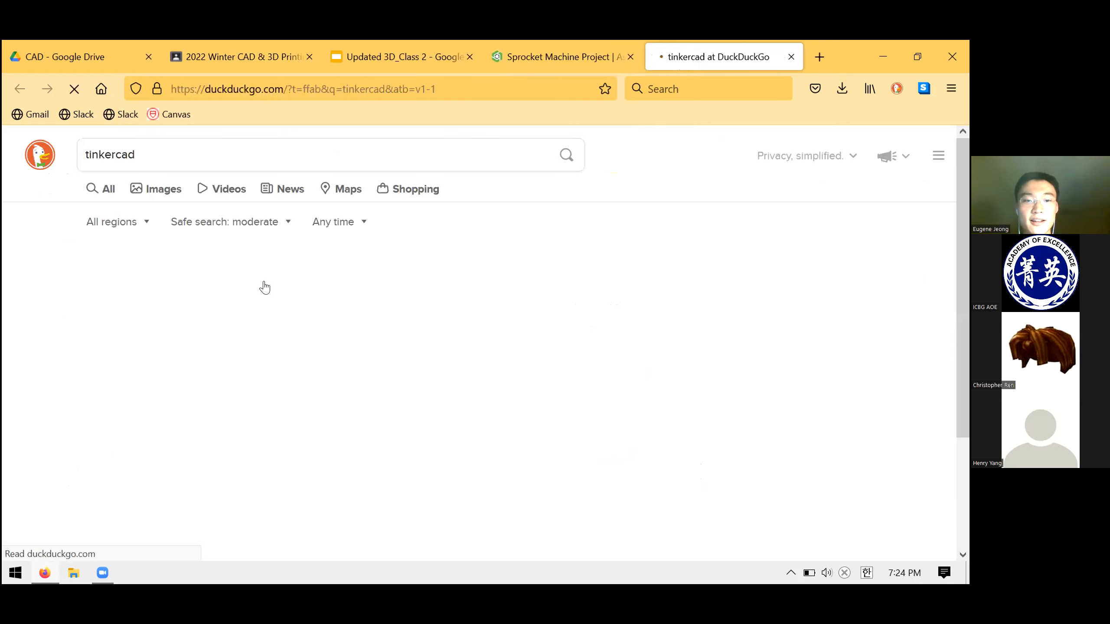
pyautogui.click(791, 56)
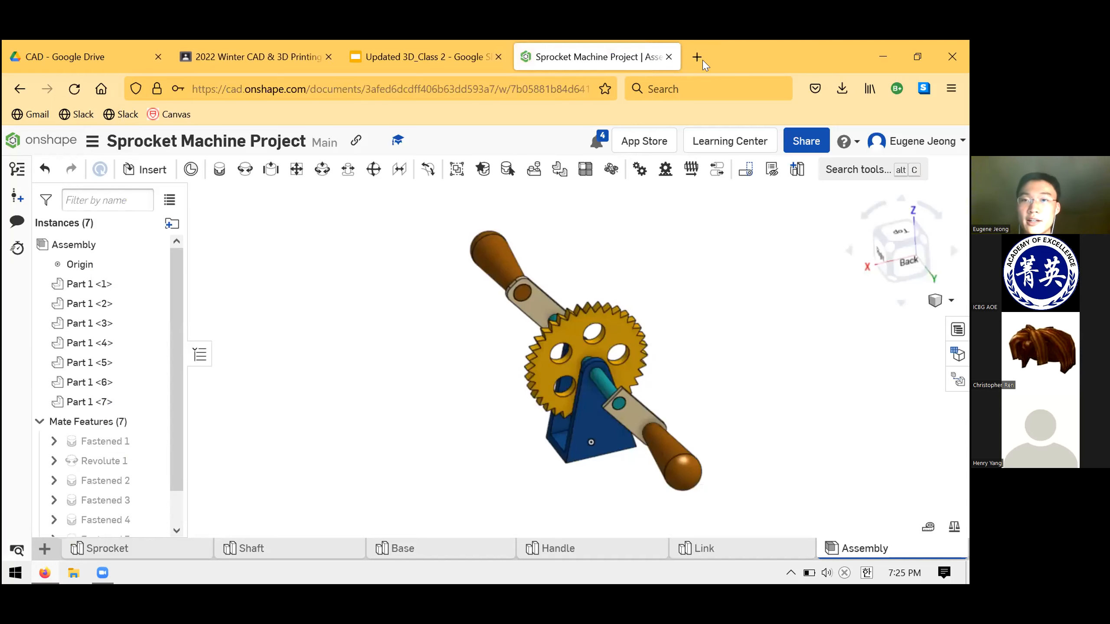
# Search the web for images of "solidworks" and "nx" in a new browser tab
pyautogui.click(700, 43)
pyautogui.write('s')
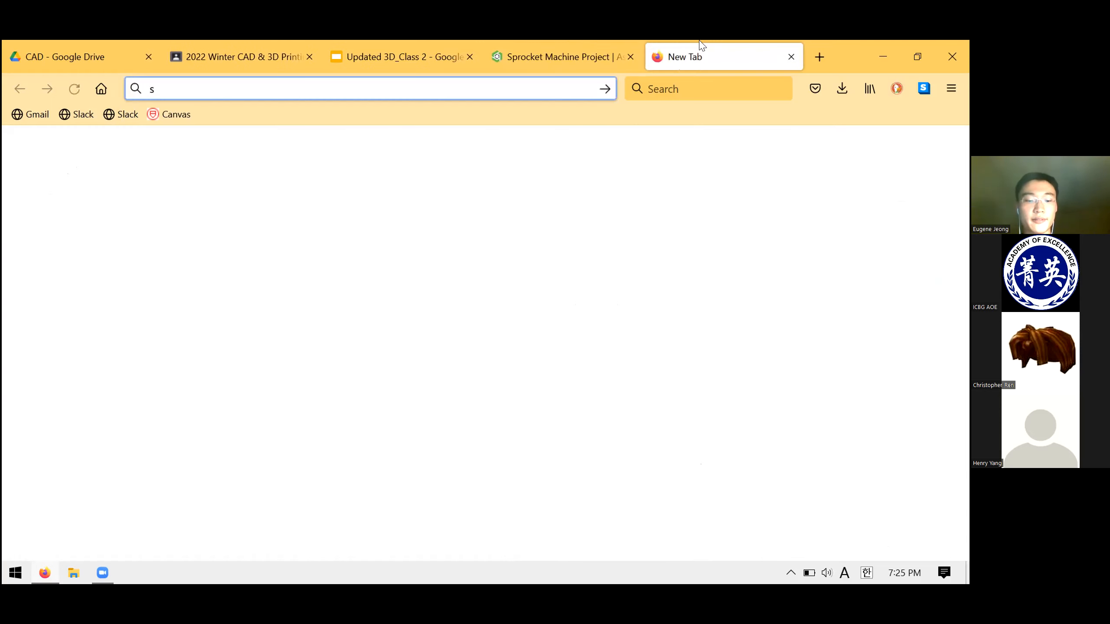
pyautogui.write('olidworks')
pyautogui.press('Return')
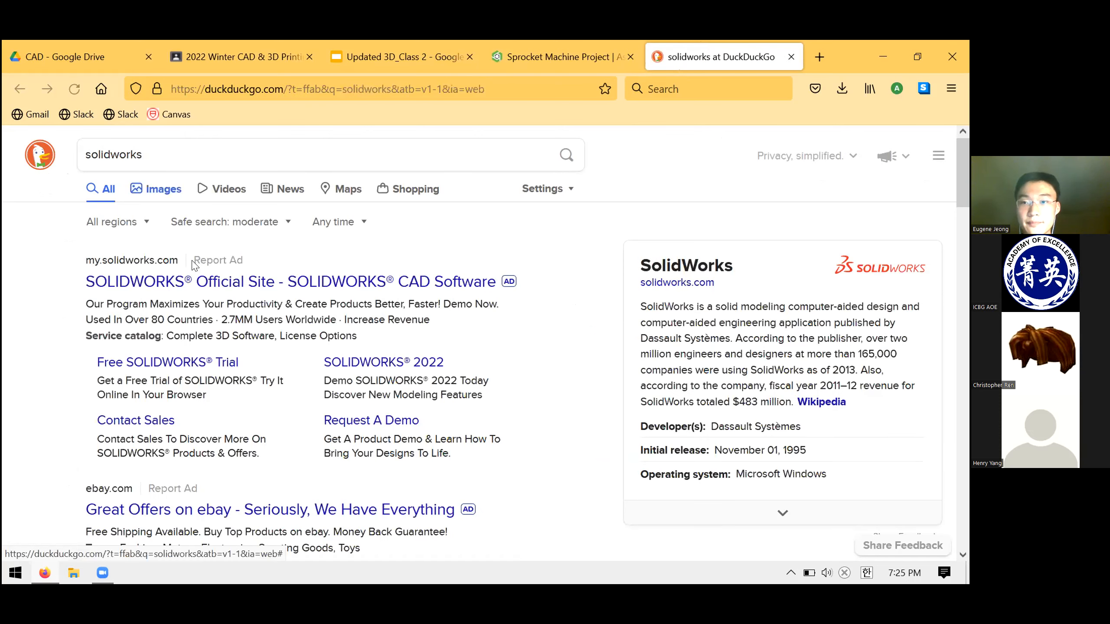
pyautogui.click(158, 189)
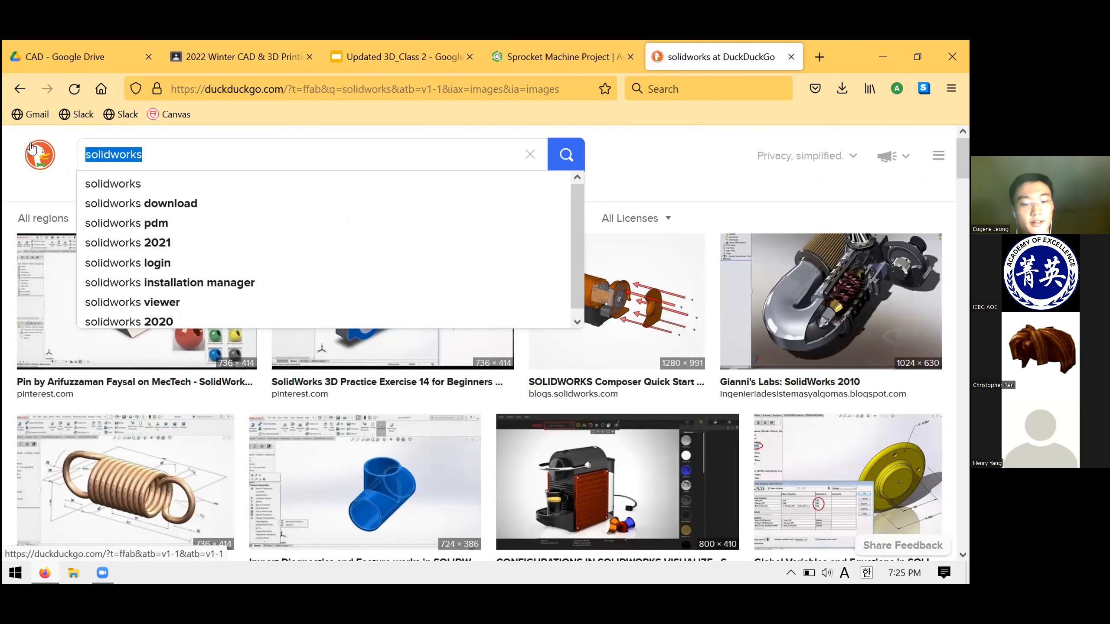
pyautogui.write('nx')
pyautogui.press('Return')
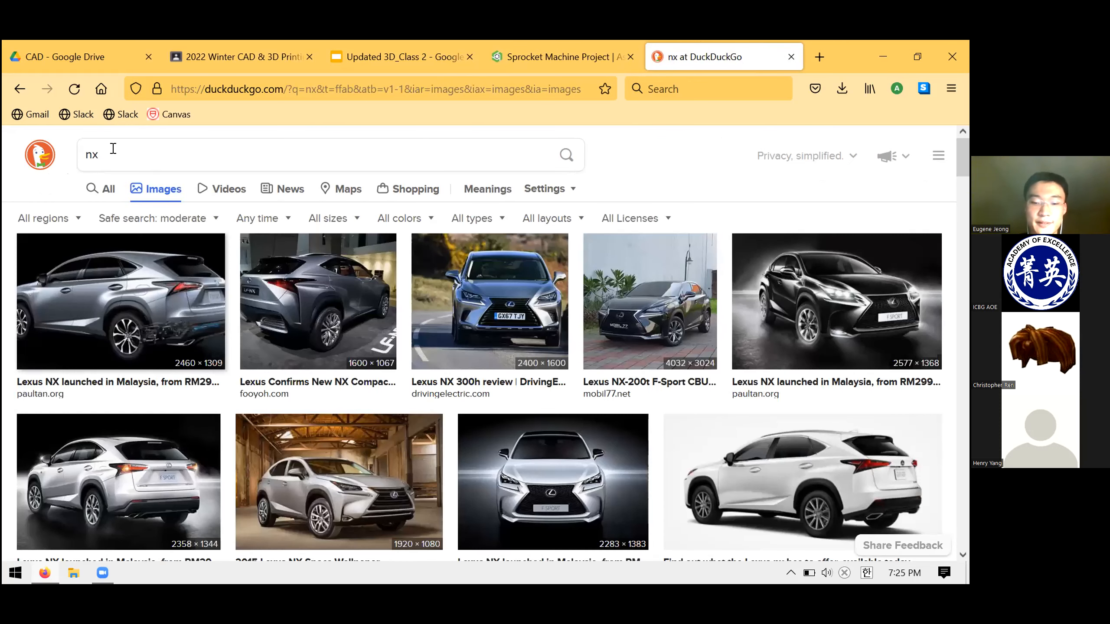
# Search the web for images of "siemens nx"
pyautogui.click(113, 149)
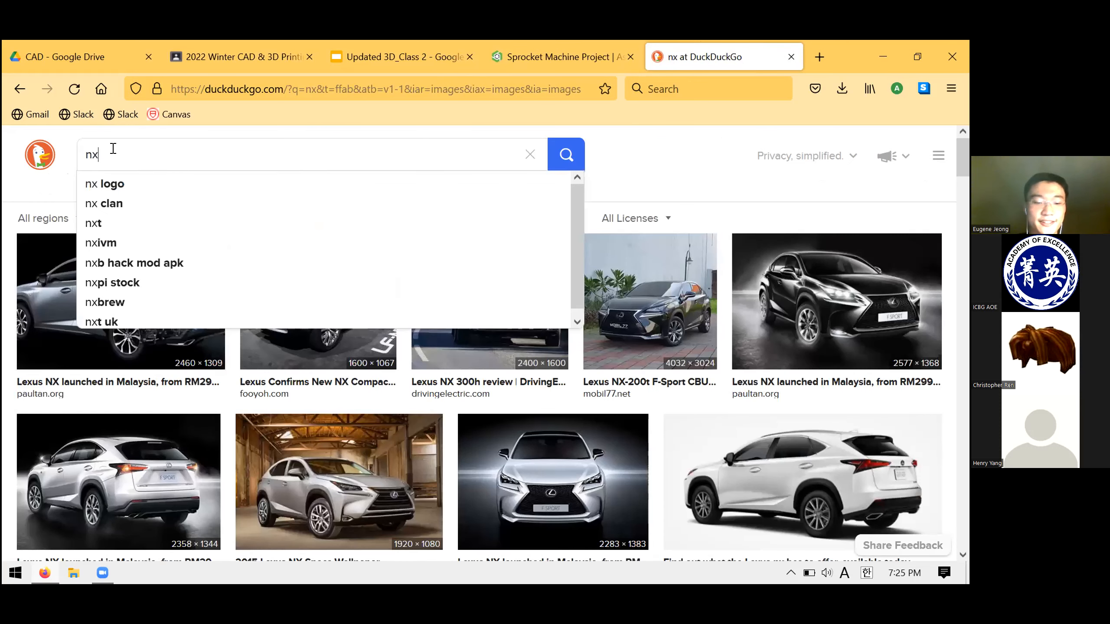
pyautogui.press('Home')
pyautogui.write('siemens')
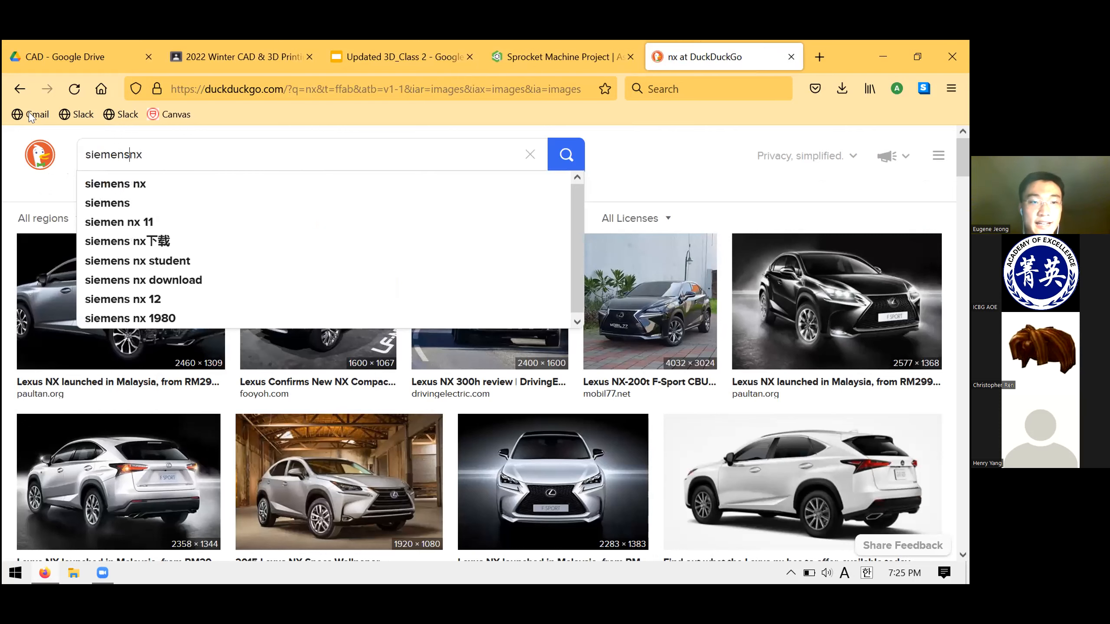
pyautogui.click(153, 186)
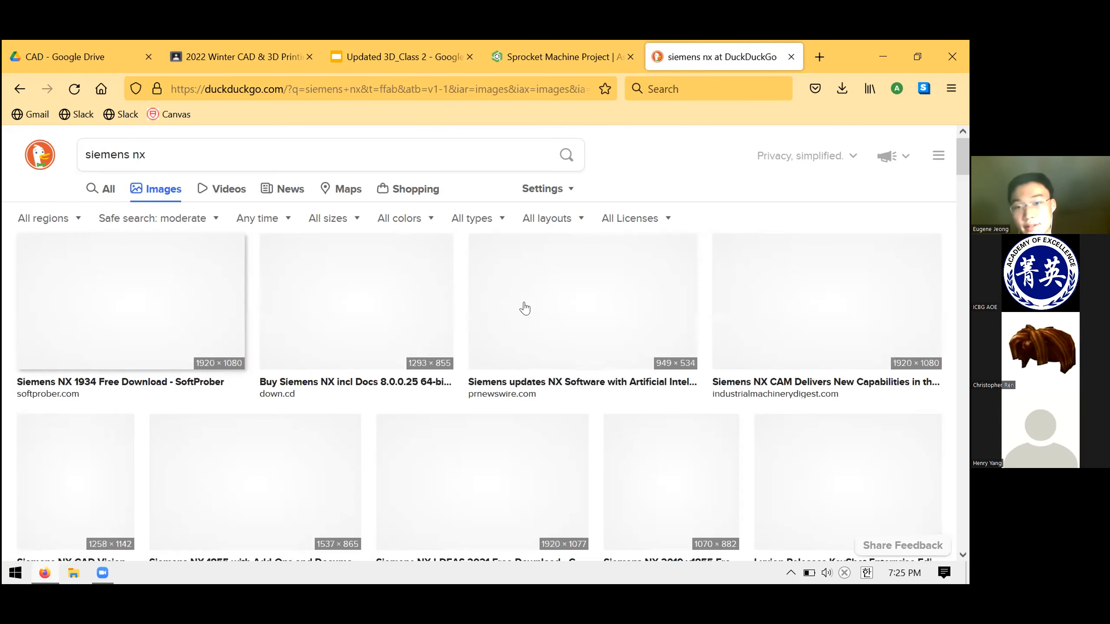
# Search the web for images of "creo"
pyautogui.moveTo(150, 155); pyautogui.dragTo(68, 155)
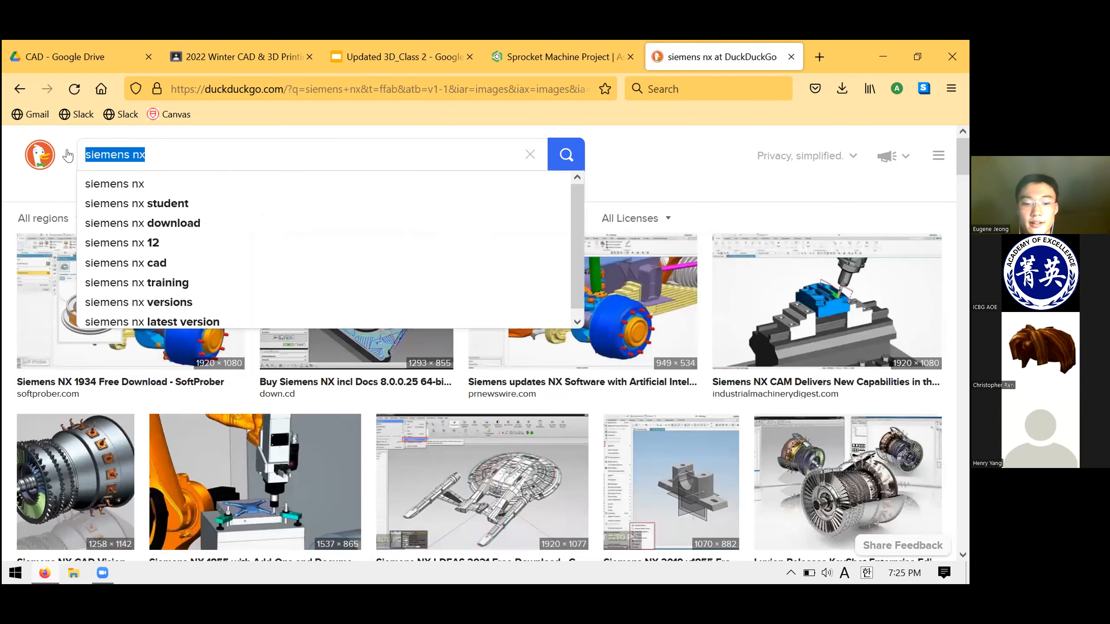
pyautogui.write('creo')
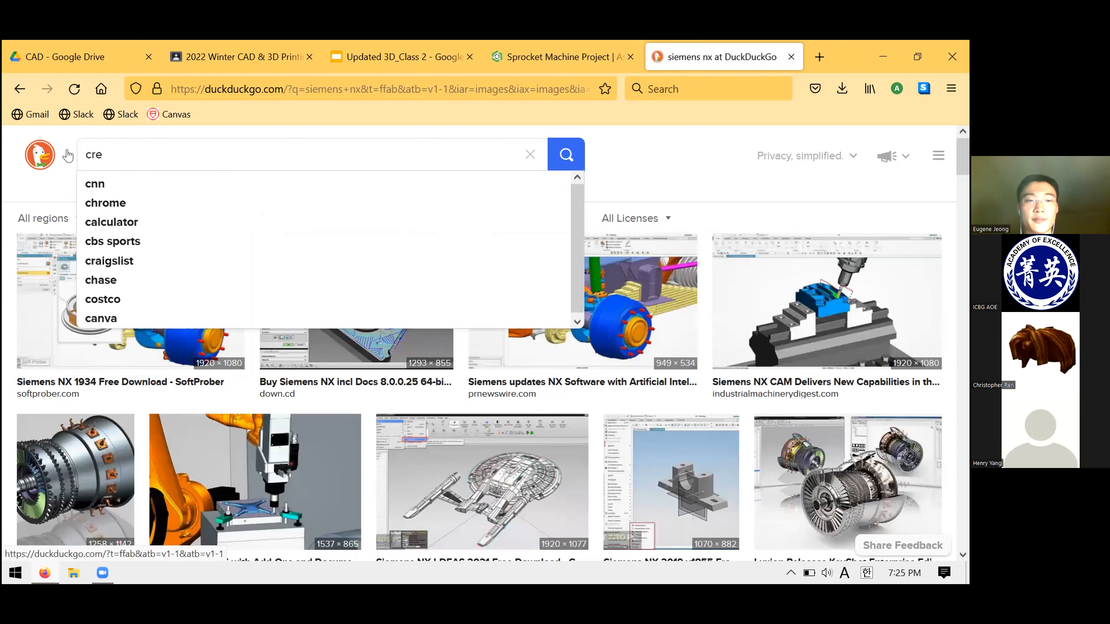
pyautogui.press('Return')
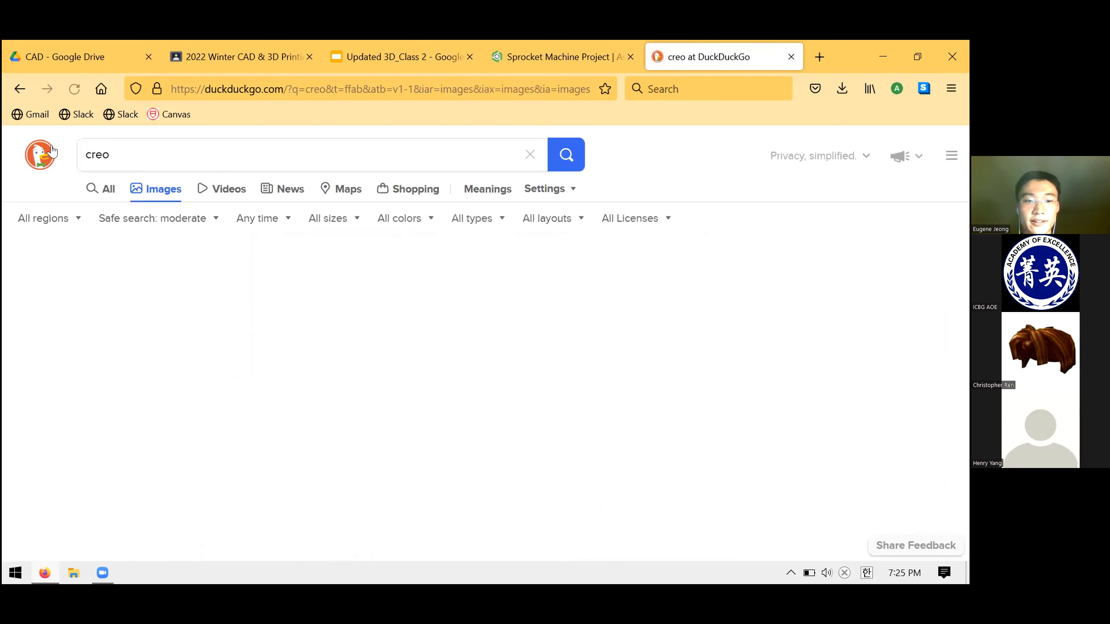
# Search the web for images of "catia", look over the results, and close the search tab
pyautogui.hotkey('ctrl', 'a')
pyautogui.write('catia')
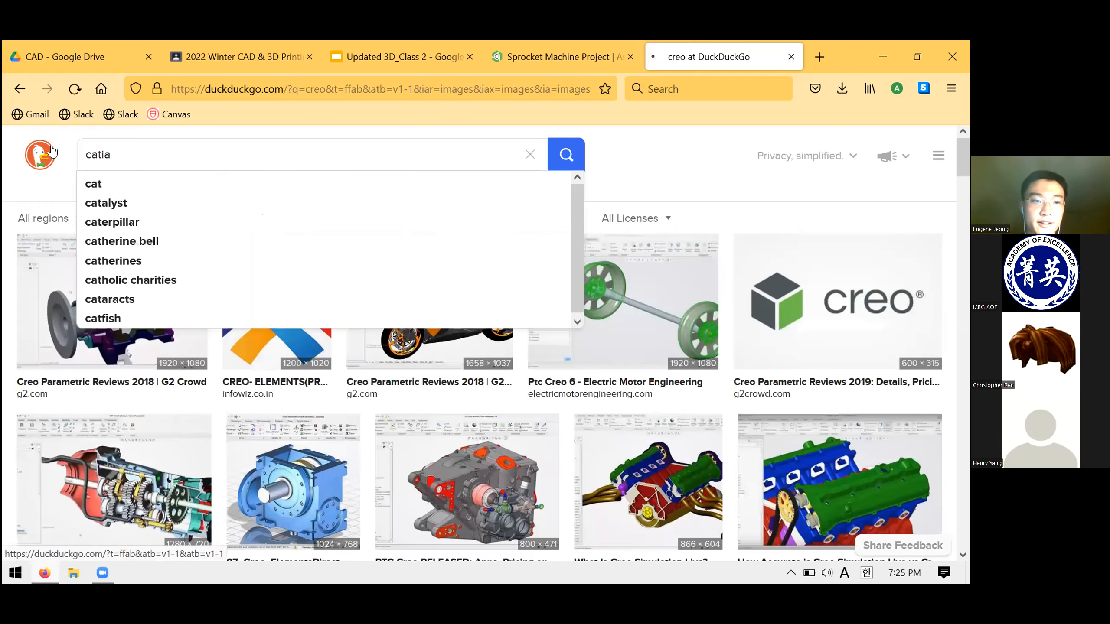
pyautogui.press('Return')
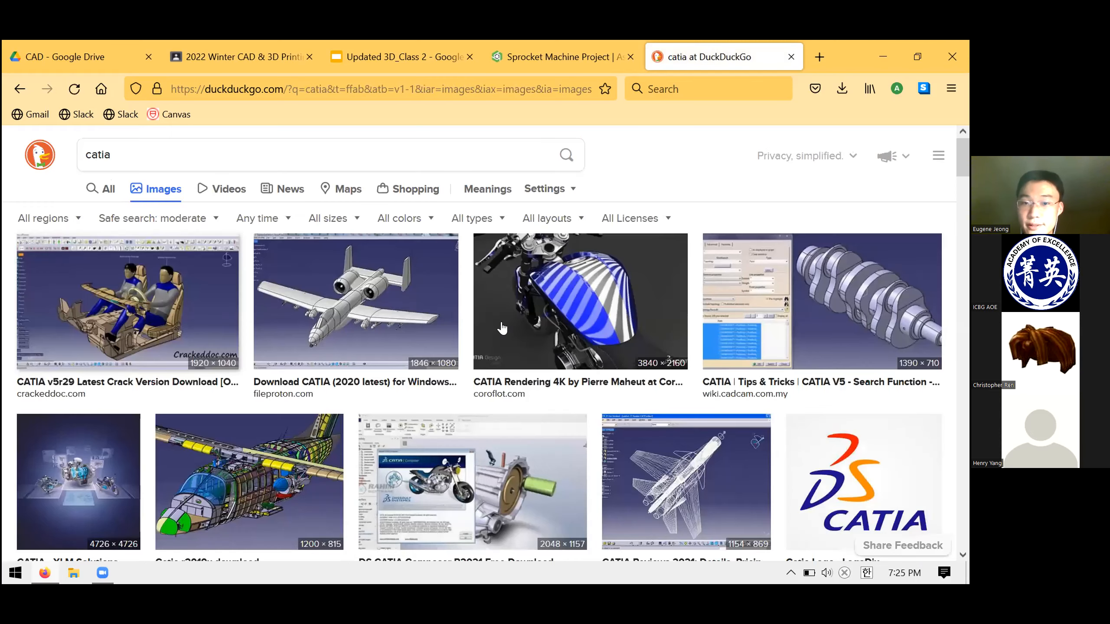
pyautogui.scroll(-5, 507, 323)
pyautogui.scroll(5, 463, 321)
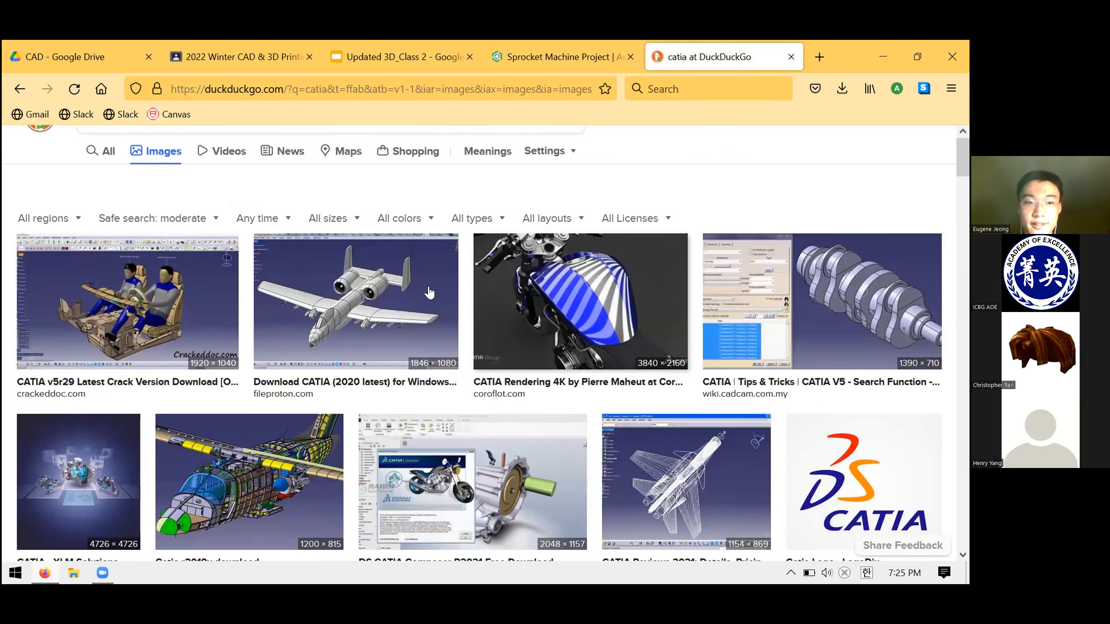
pyautogui.middleClick(737, 54)
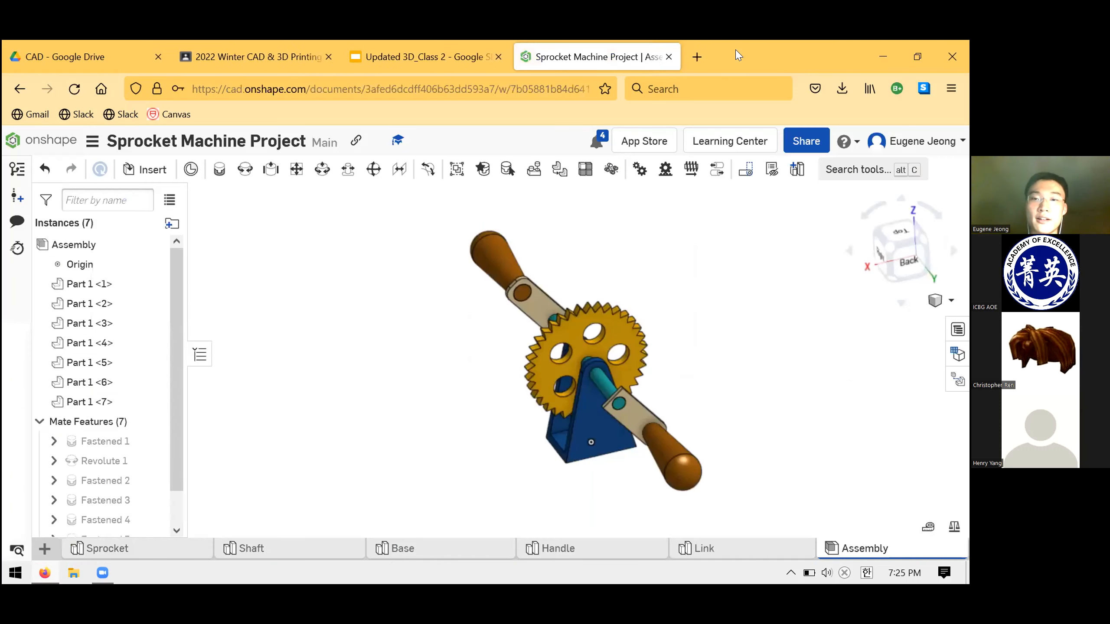
# View the Sprocket part studio, return to the Assembly, and inspect the sprocket machine from several angles
pyautogui.click(177, 552)
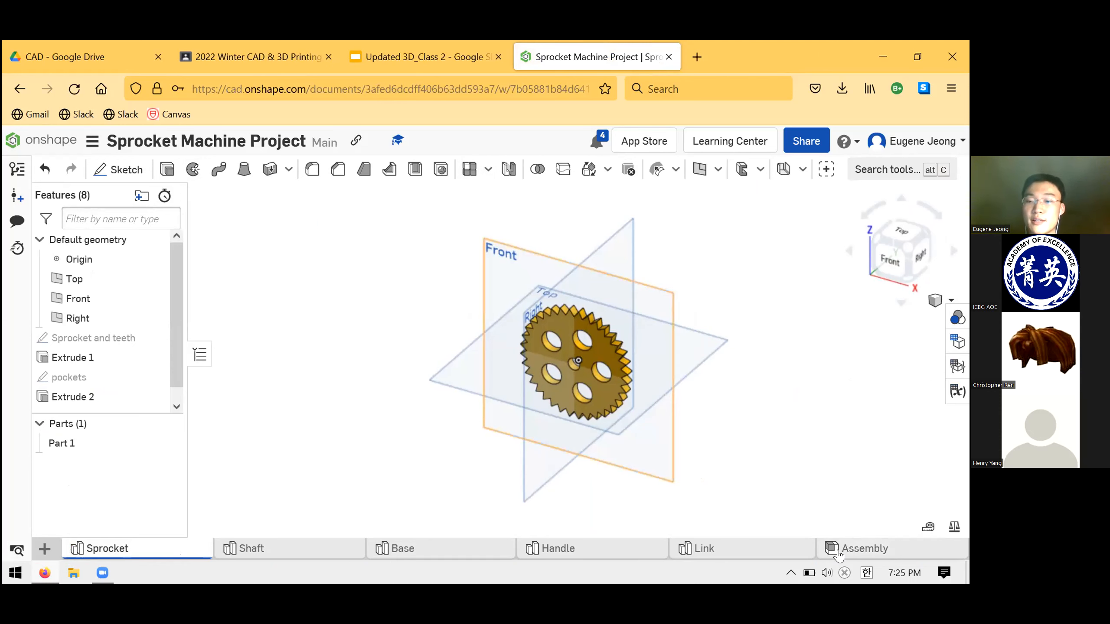
pyautogui.hotkey('alt', 'pageup')
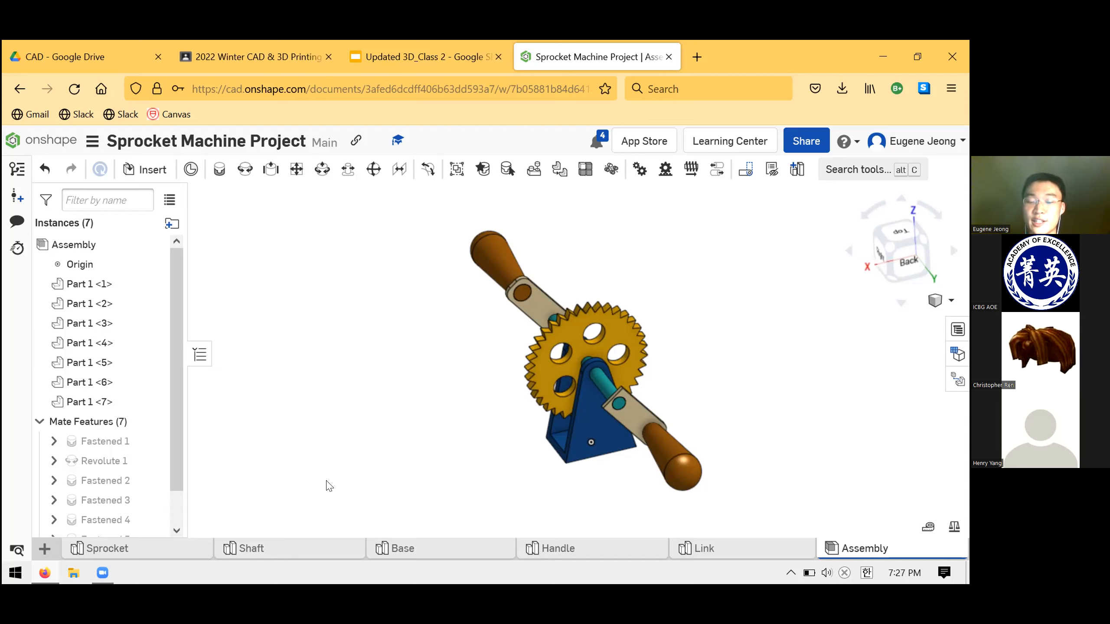
pyautogui.scroll(-3, 490, 362)
pyautogui.scroll(3, 521, 393)
pyautogui.scroll(3, 608, 394)
pyautogui.moveTo(608, 394); pyautogui.dragTo(553, 372, button='right')
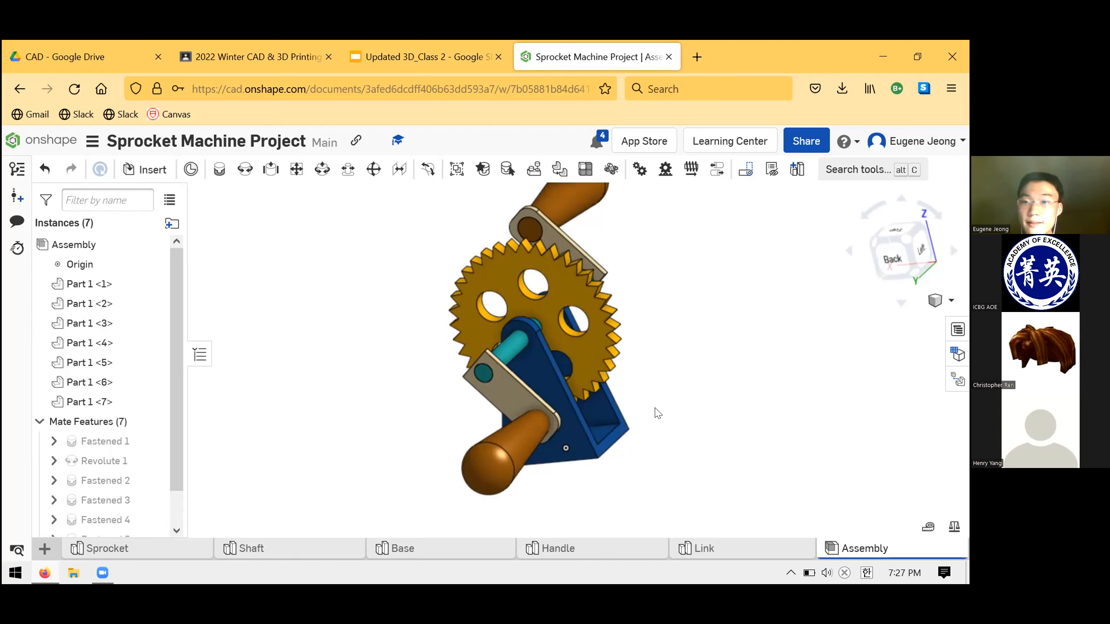
pyautogui.scroll(-3, 659, 326)
pyautogui.moveTo(660, 330); pyautogui.dragTo(699, 324, button='right')
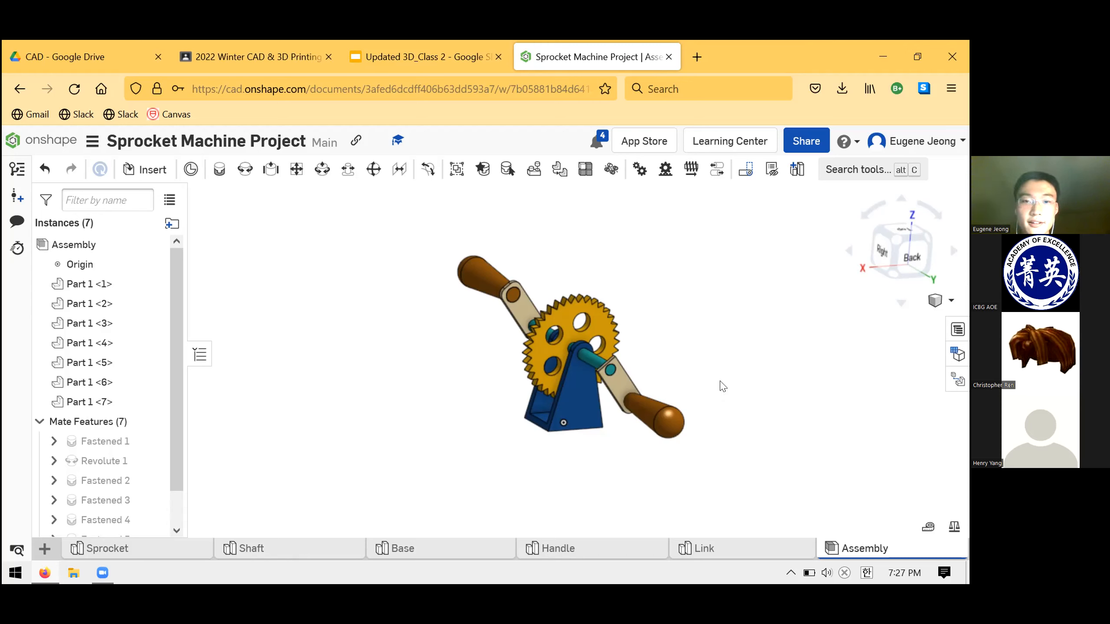
pyautogui.moveTo(723, 386); pyautogui.dragTo(786, 407, button='right')
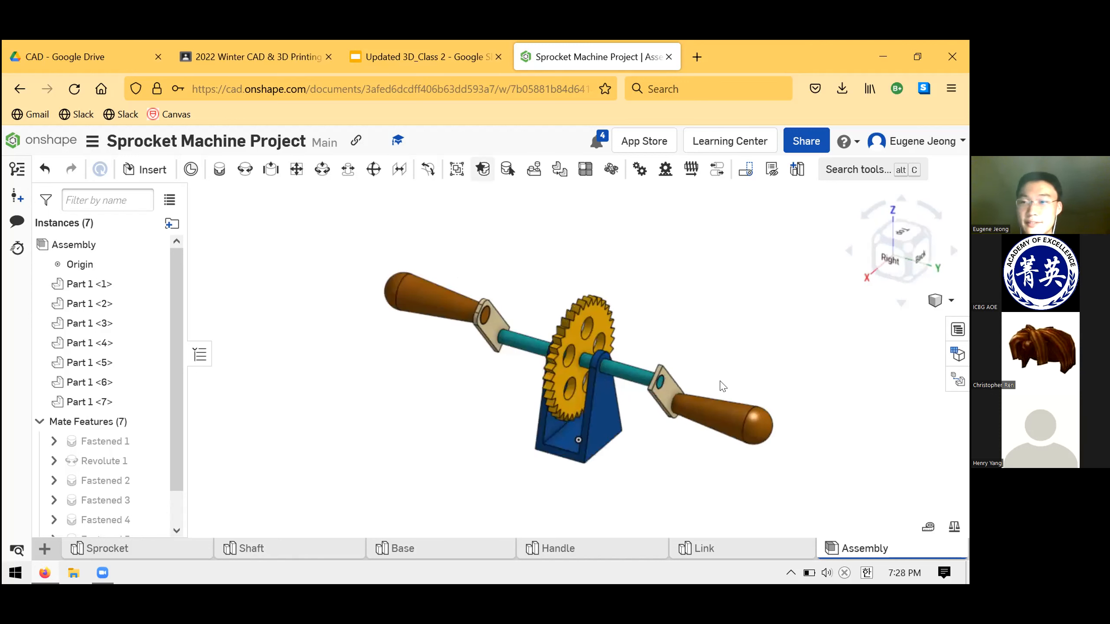
# Look at the sprocket machine picture in the Updated 3D_Class 2 slides and return to the Onshape assembly
pyautogui.click(422, 45)
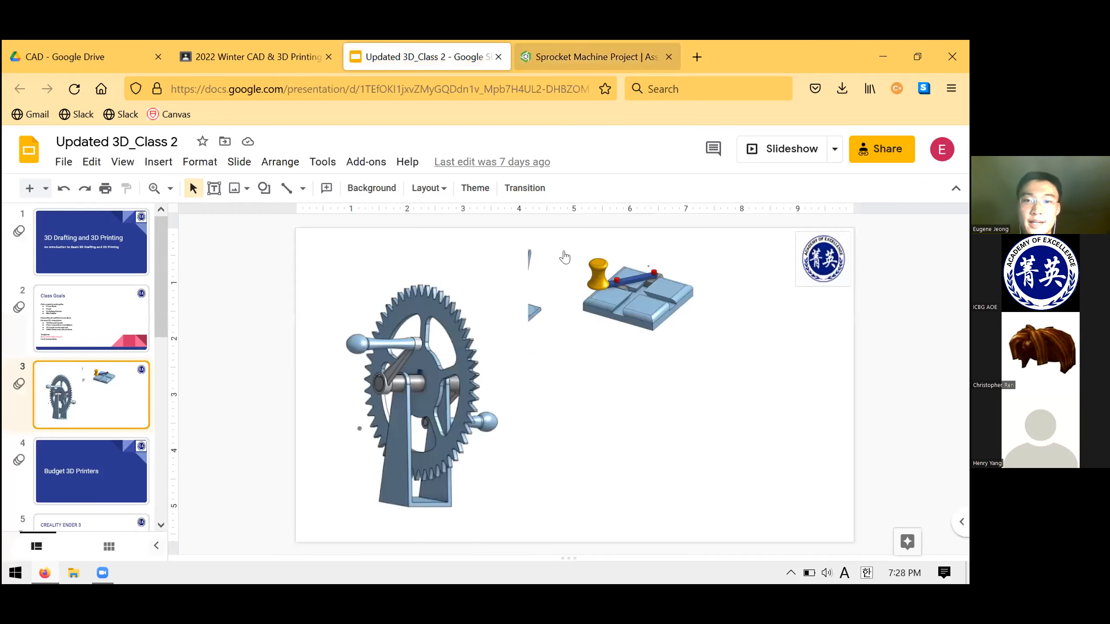
pyautogui.hotkey('ctrl', 'Tab')
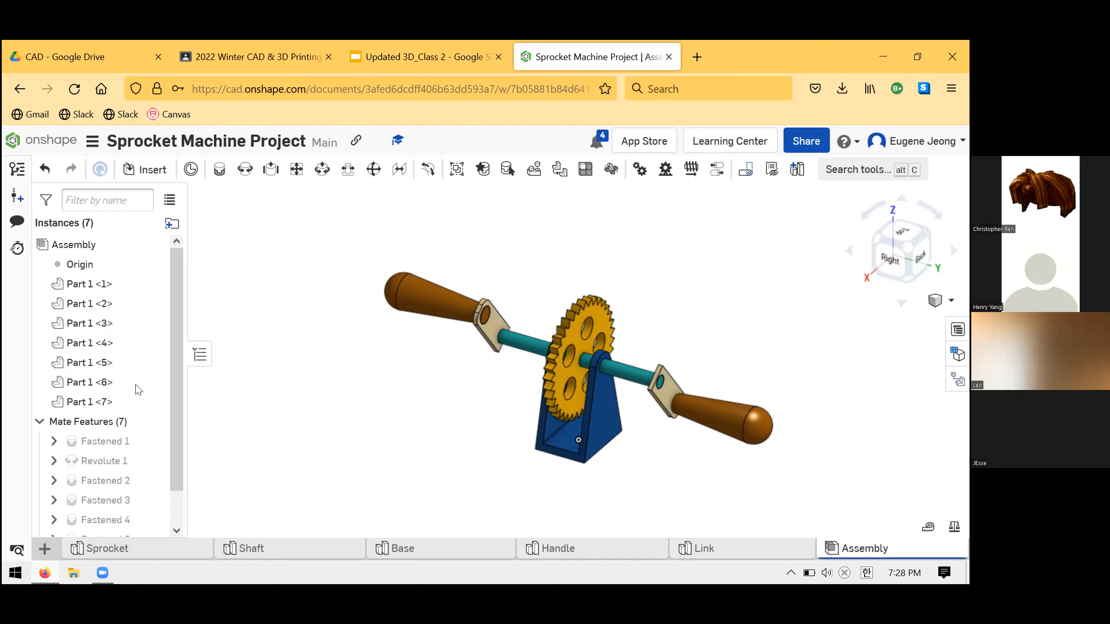
# Animate the Revolute 1 mate with Loop playback and 50 steps
pyautogui.scroll(-1, 117, 421)
pyautogui.rightClick(121, 423)
pyautogui.click(146, 380)
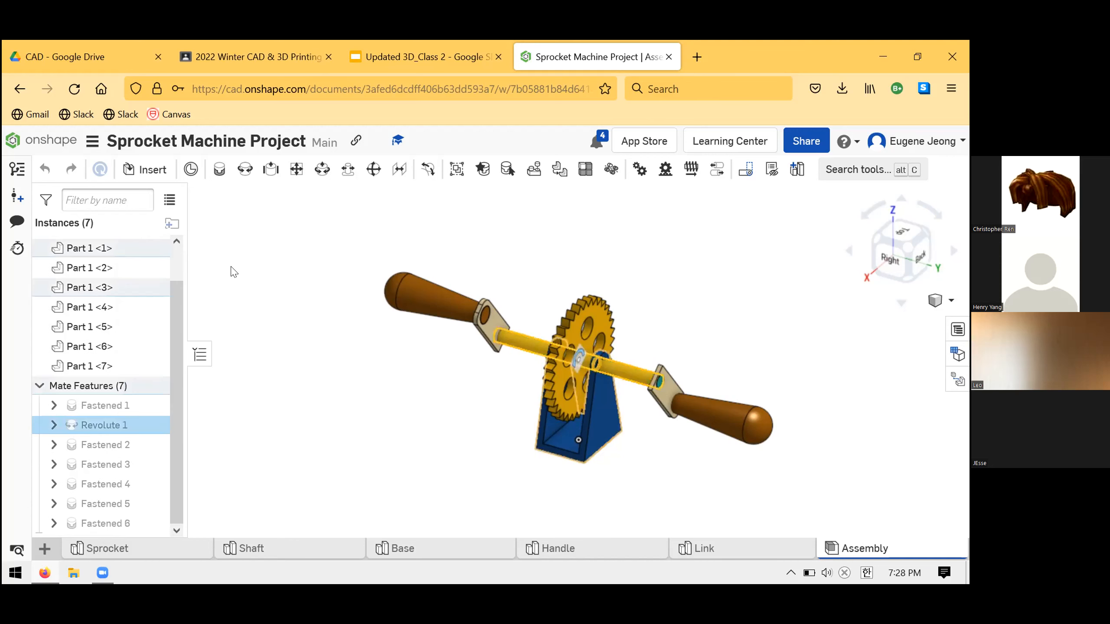
pyautogui.click(311, 319)
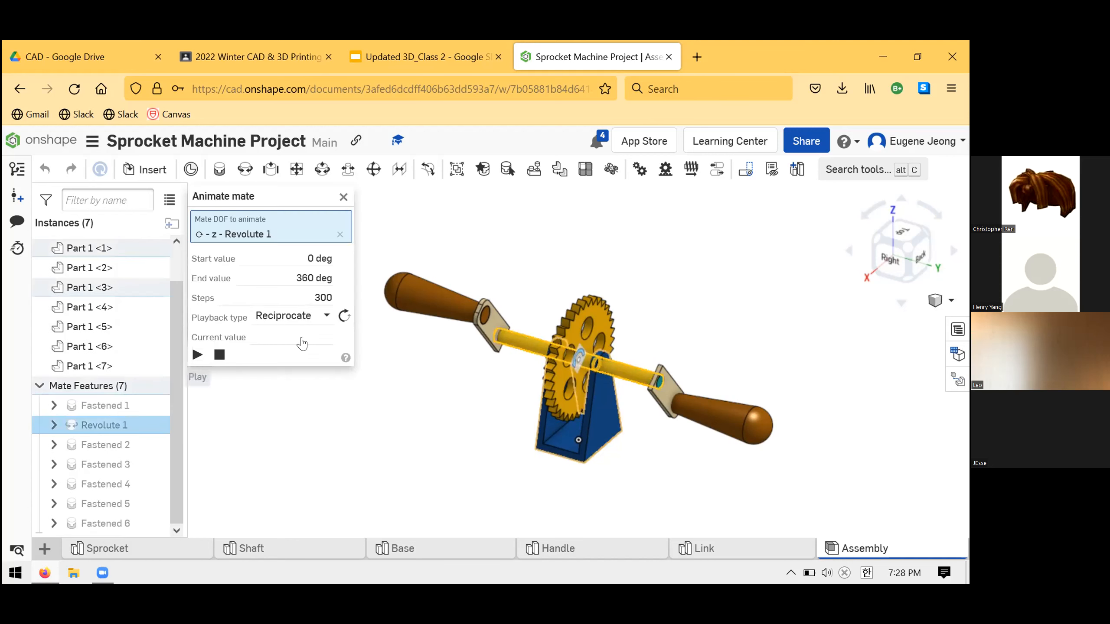
pyautogui.click(274, 373)
pyautogui.moveTo(308, 303); pyautogui.dragTo(336, 293)
pyautogui.write('50')
pyautogui.click(197, 355)
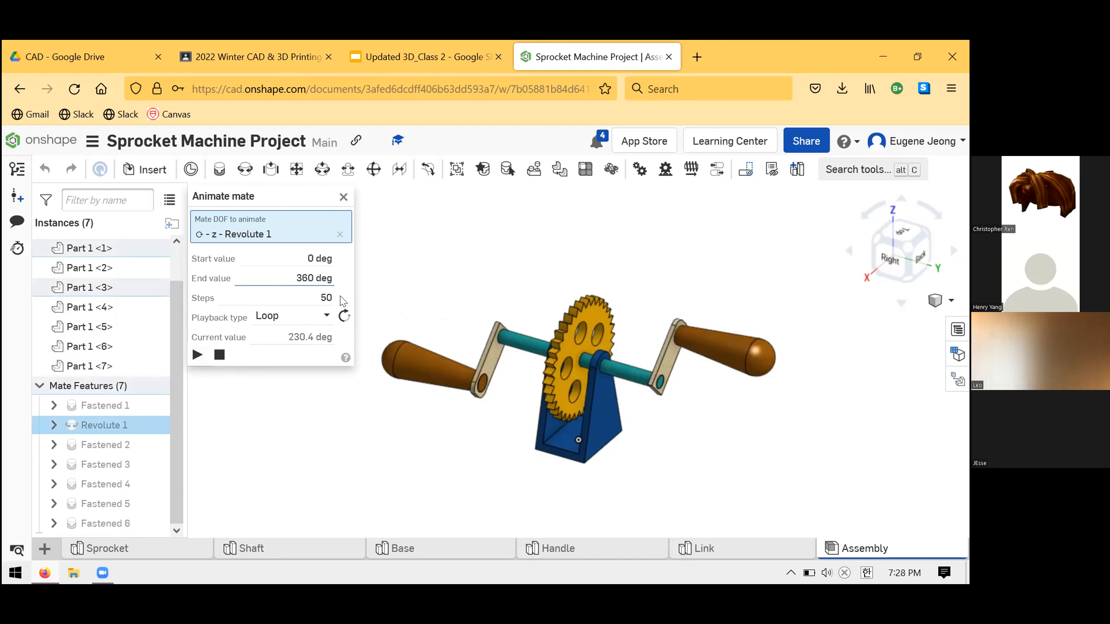
# Set the mate animation to 500 steps and play it again
pyautogui.press('Tab')
pyautogui.write('500')
pyautogui.press('Return')
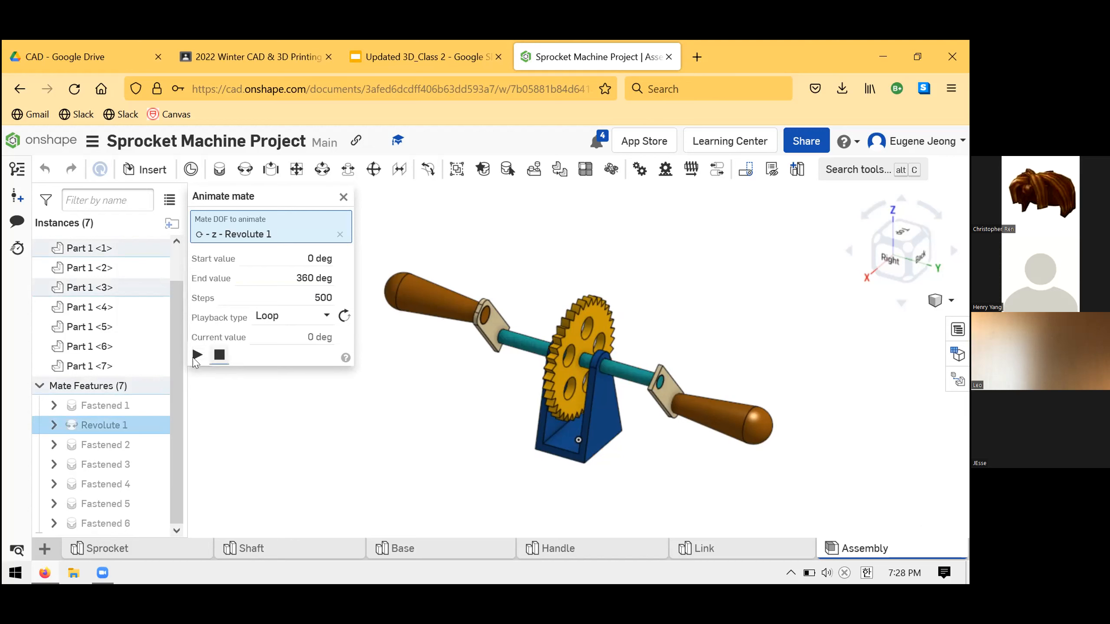
pyautogui.click(197, 354)
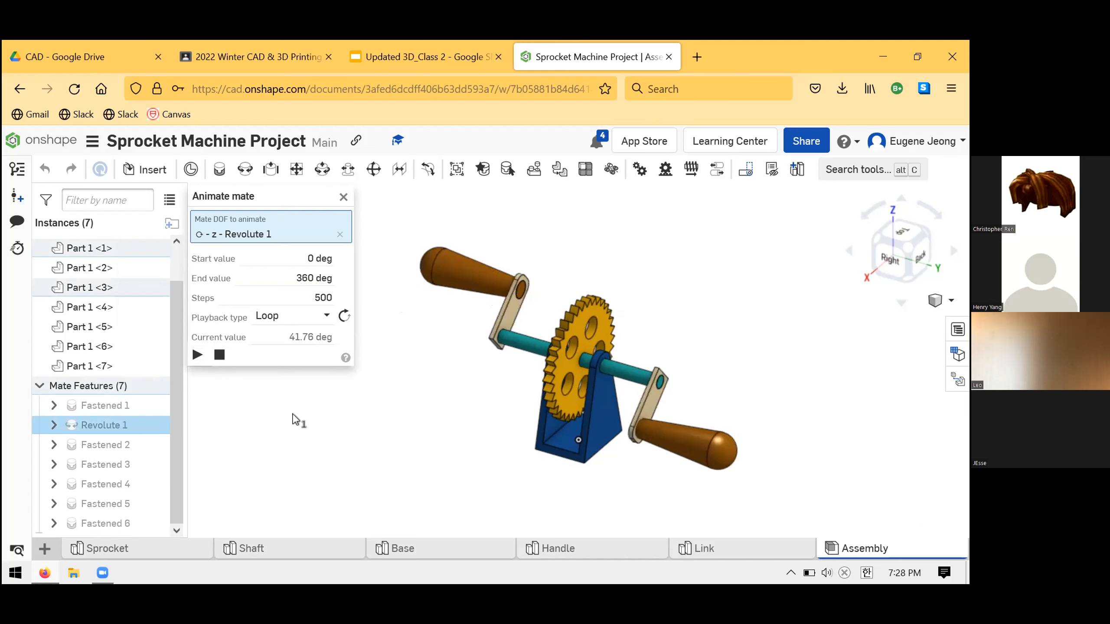